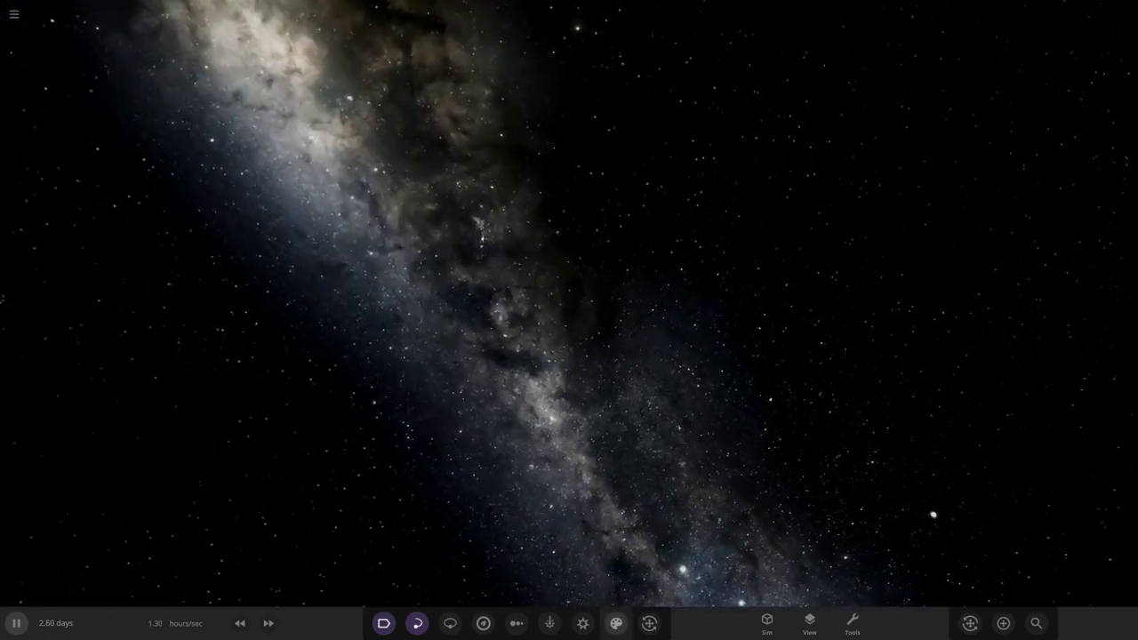
Step: Change the space background to Just Stars
{"action": "left_click", "coordinate": [615, 623]}
{"action": "left_click", "coordinate": [26, 559]}
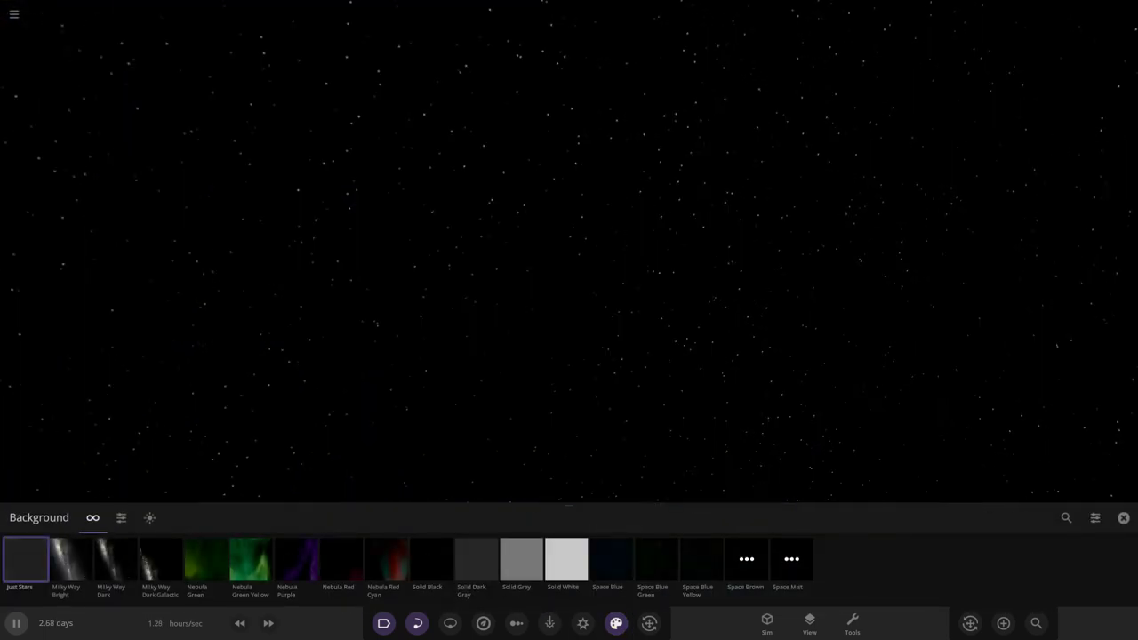
{"action": "left_click", "coordinate": [1123, 517]}
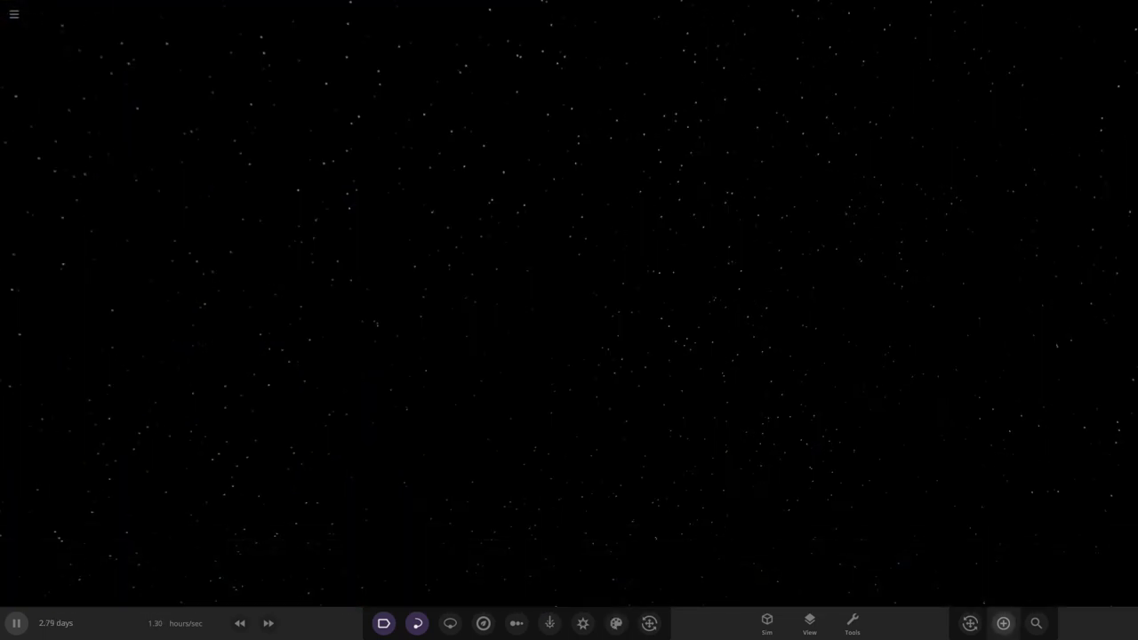
Step: Add the star Polaris B to the empty simulation as a still object
{"action": "left_click", "coordinate": [1003, 623]}
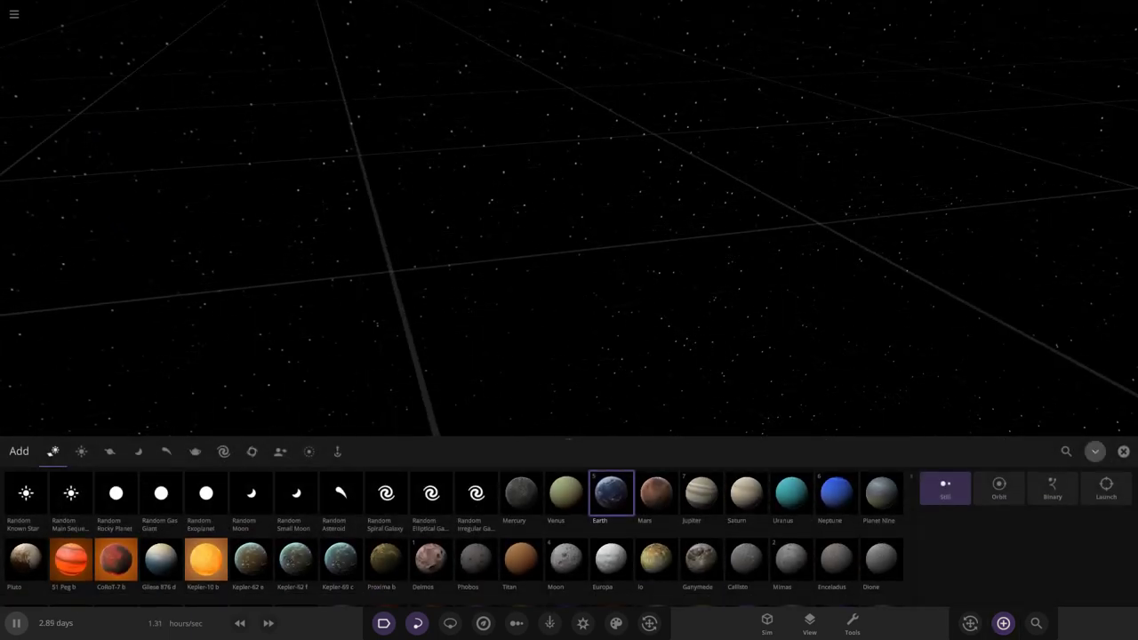
{"action": "left_click_drag", "start_coordinate": [569, 439], "coordinate": [569, 310]}
{"action": "scroll", "coordinate": [566, 493], "scroll_direction": "down", "scroll_amount": 5}
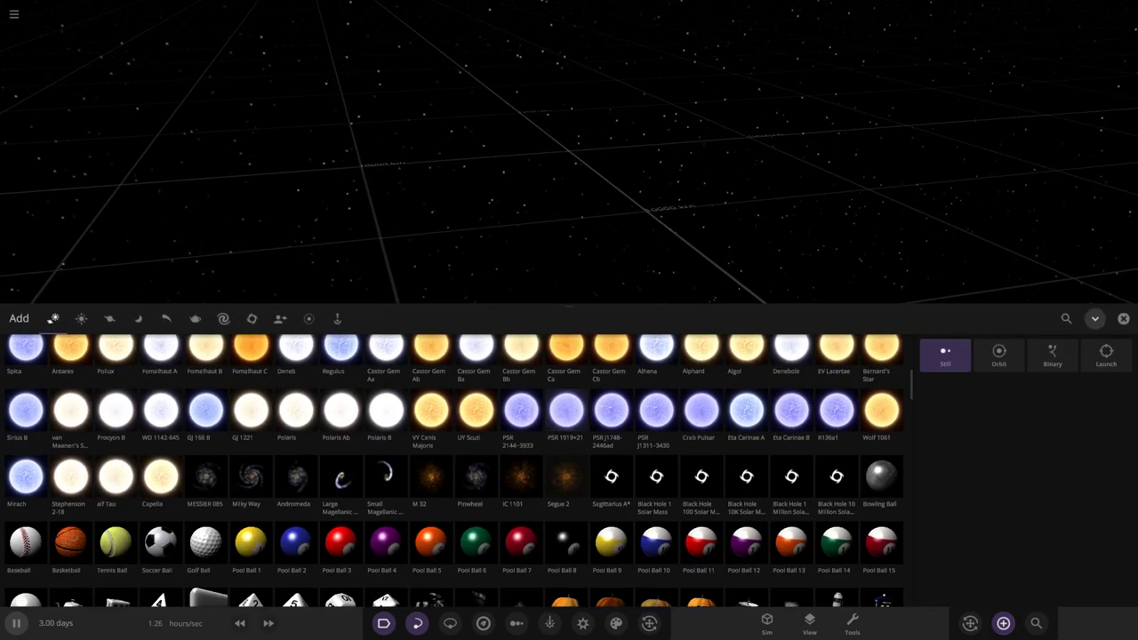
{"action": "scroll", "coordinate": [498, 494], "scroll_direction": "up", "scroll_amount": 2}
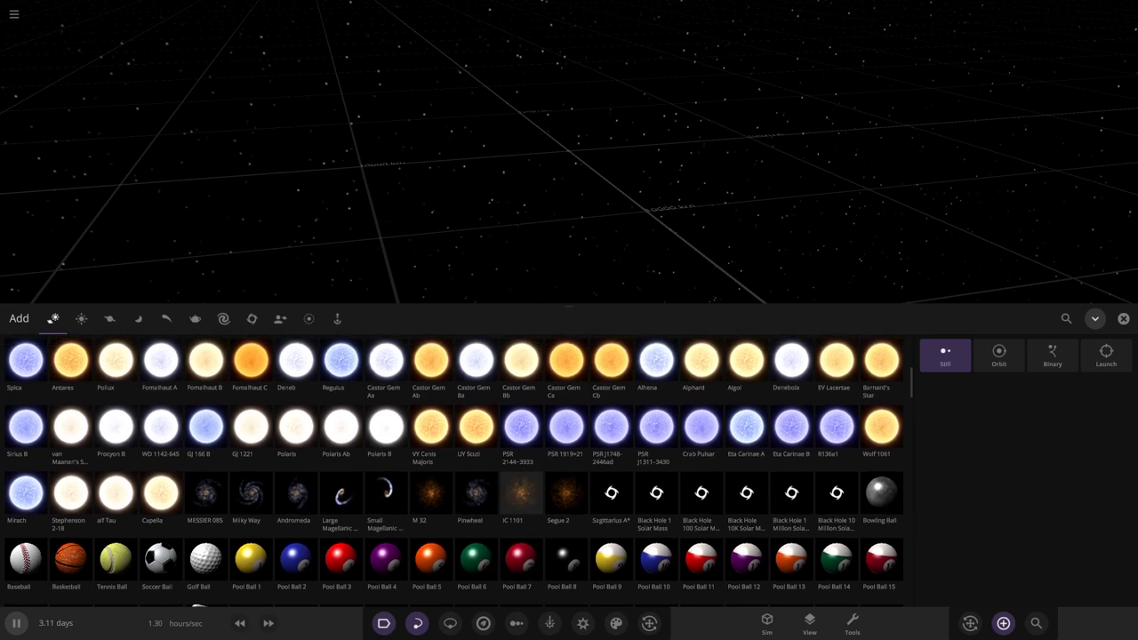
{"action": "mouse_move", "coordinate": [296, 427]}
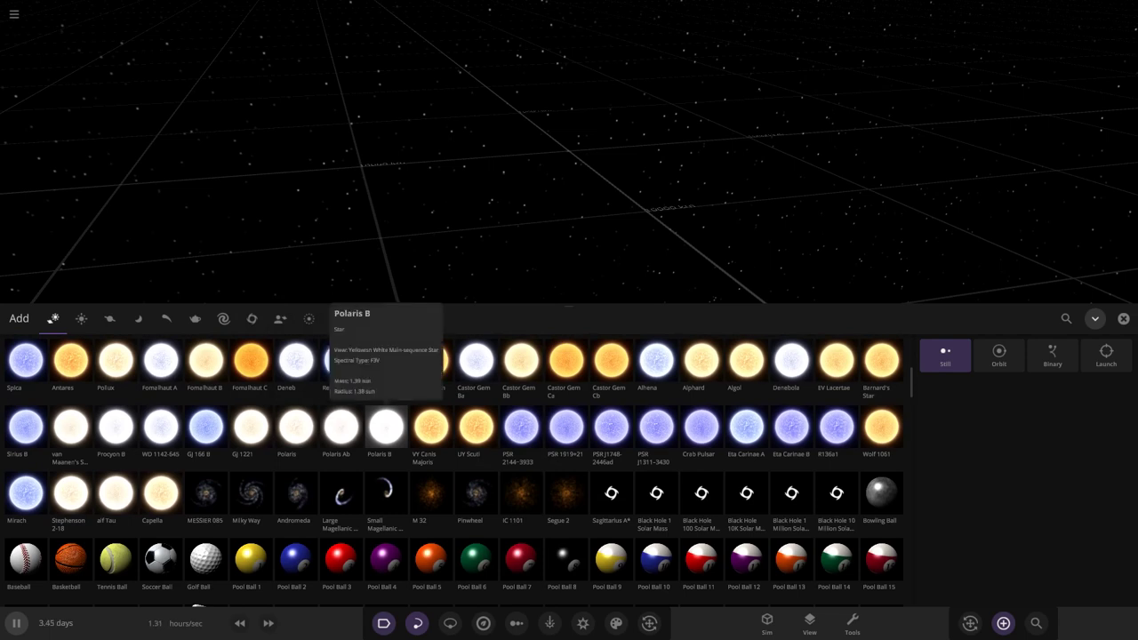
{"action": "left_click", "coordinate": [385, 426]}
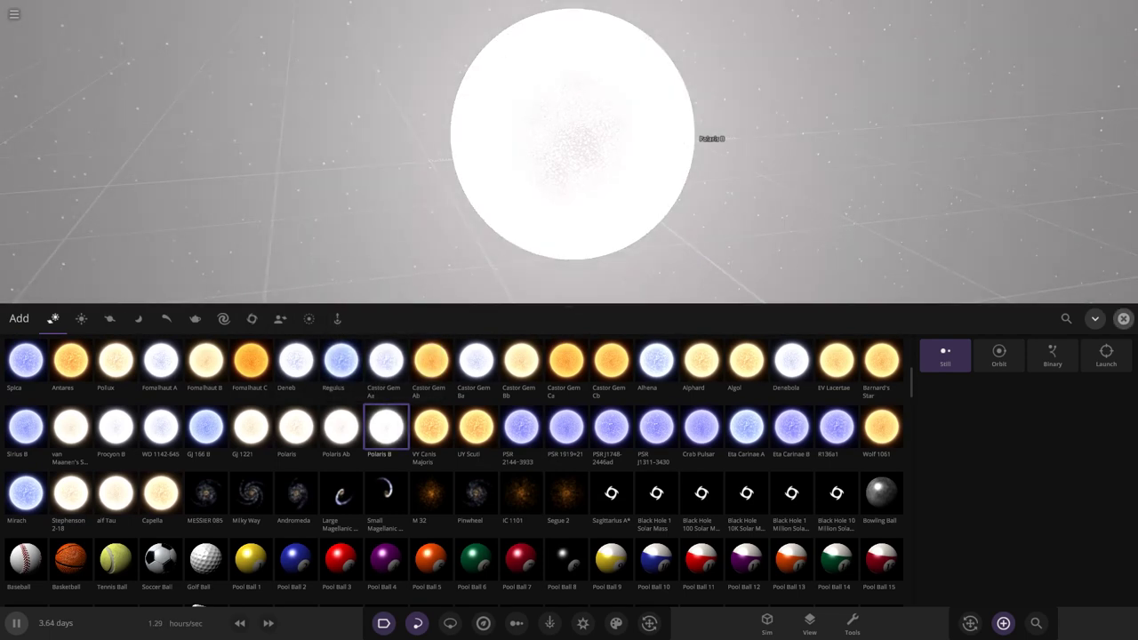
{"action": "left_click", "coordinate": [1123, 319]}
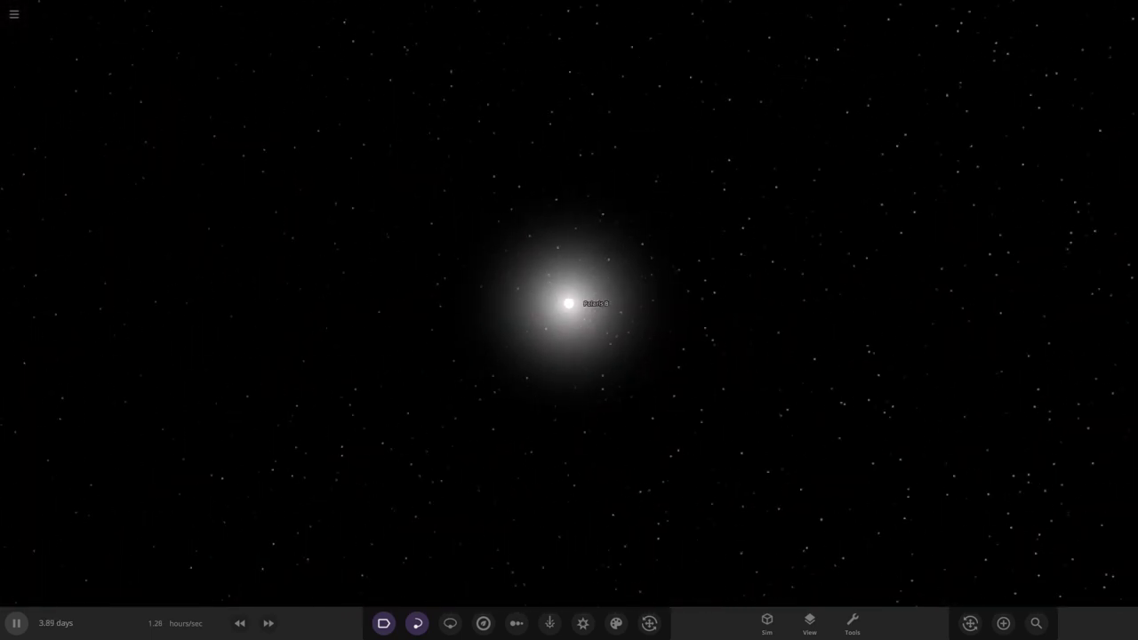
Step: Find Gasser Green among the user-made objects and add it to the simulation in orbit around Polaris B
{"action": "left_click", "coordinate": [1003, 622]}
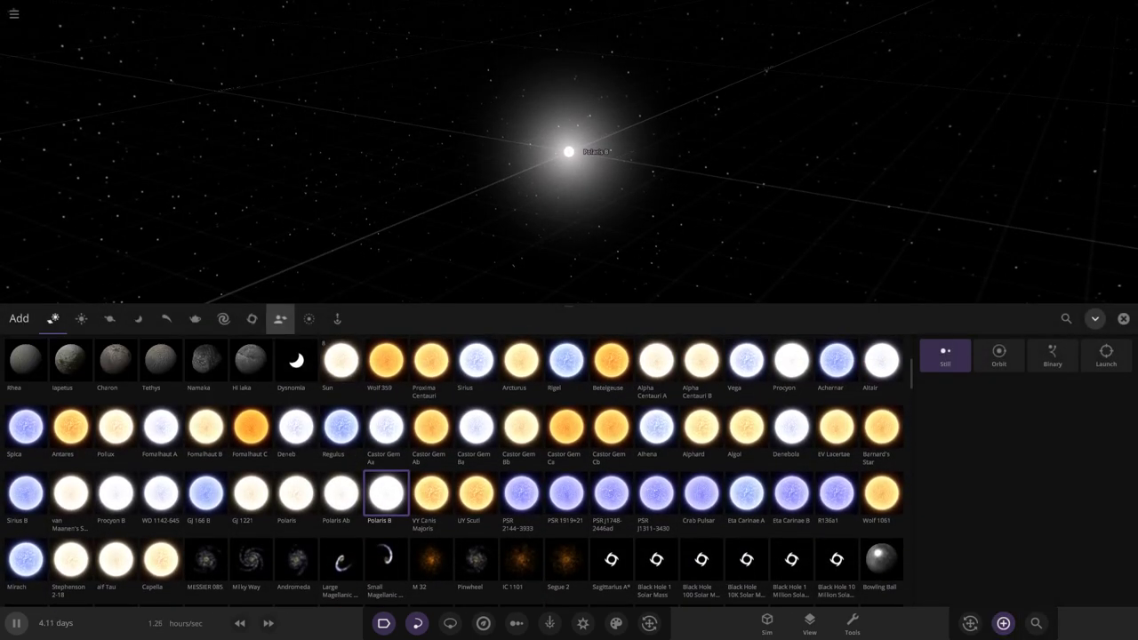
{"action": "left_click", "coordinate": [280, 318]}
{"action": "scroll", "coordinate": [578, 479], "scroll_direction": "down", "scroll_amount": 10}
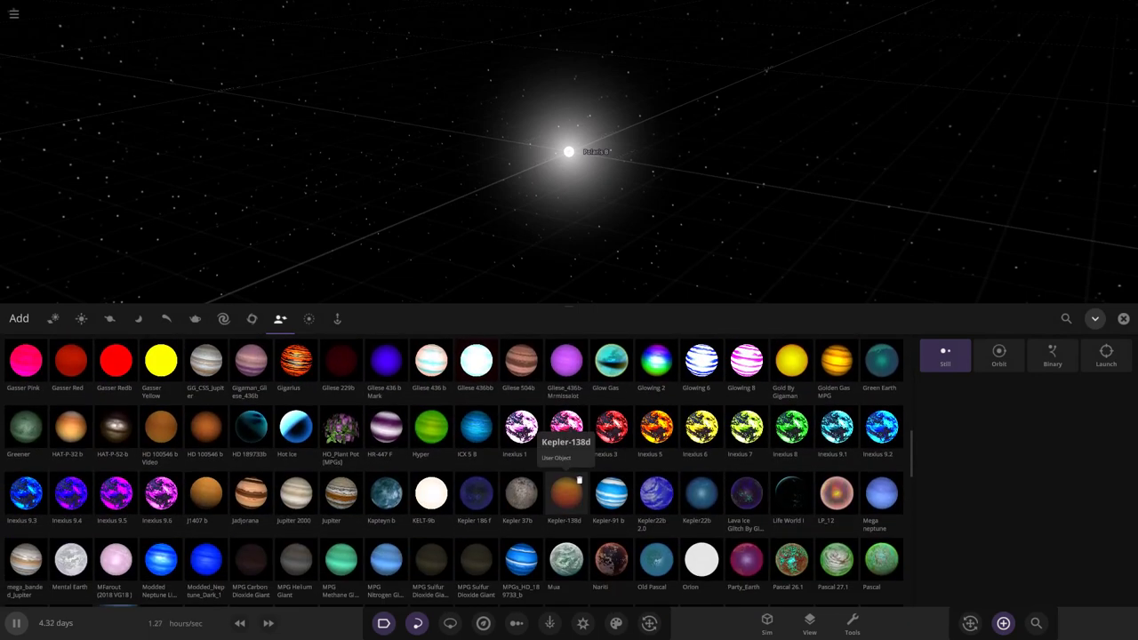
{"action": "scroll", "coordinate": [579, 480], "scroll_direction": "down", "scroll_amount": 10}
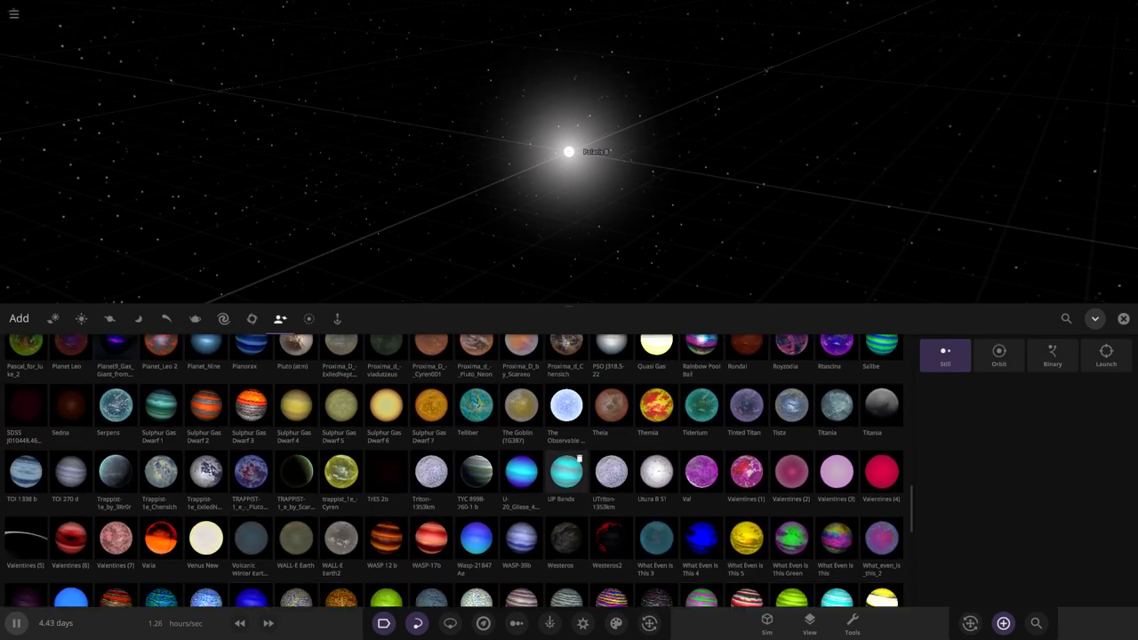
{"action": "scroll", "coordinate": [578, 479], "scroll_direction": "down", "scroll_amount": 5}
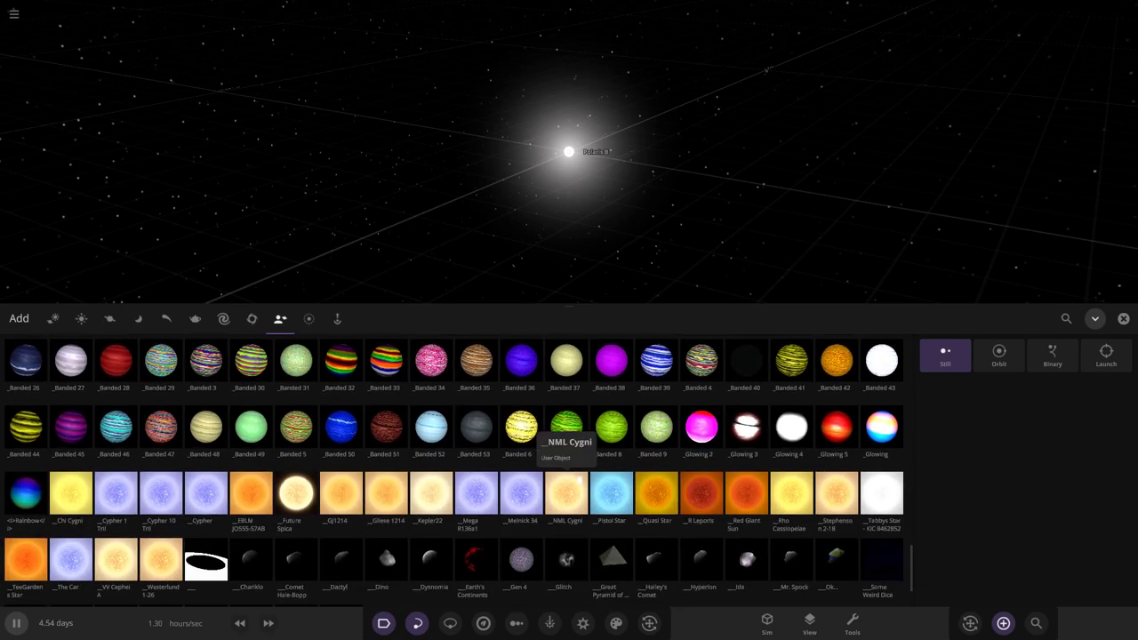
{"action": "scroll", "coordinate": [579, 481], "scroll_direction": "up", "scroll_amount": 15}
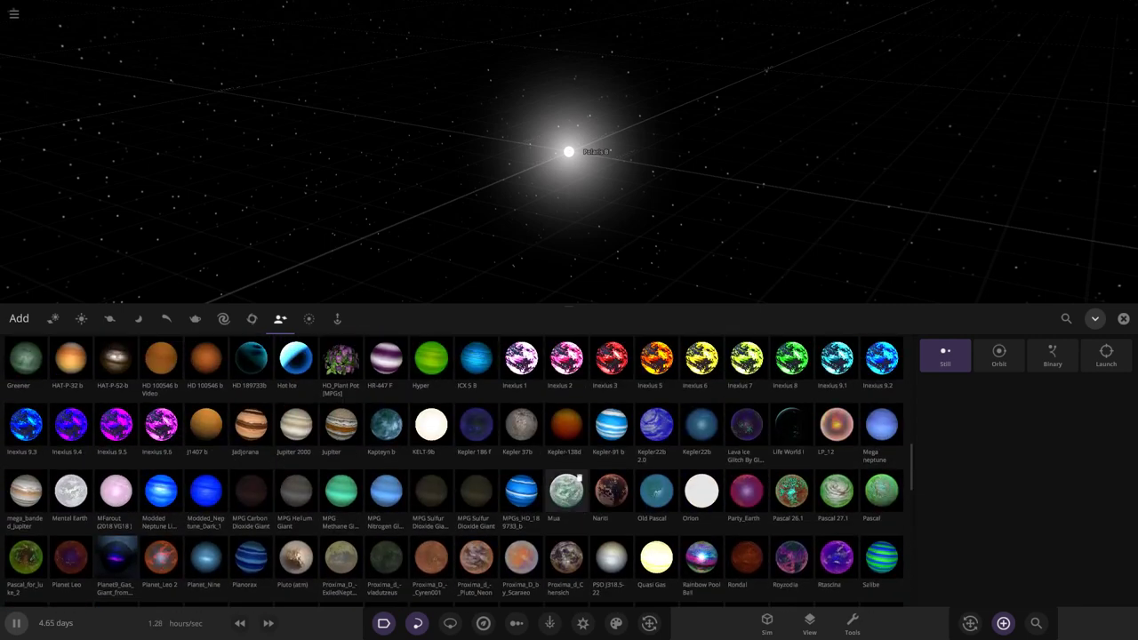
{"action": "scroll", "coordinate": [578, 480], "scroll_direction": "up", "scroll_amount": 2}
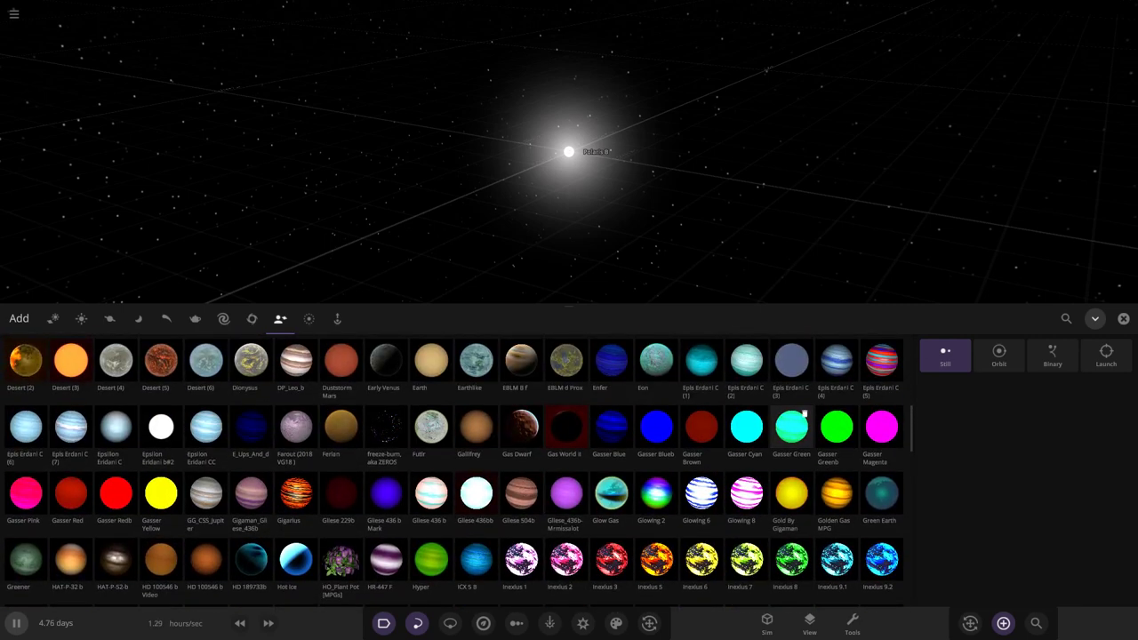
{"action": "left_click", "coordinate": [791, 427]}
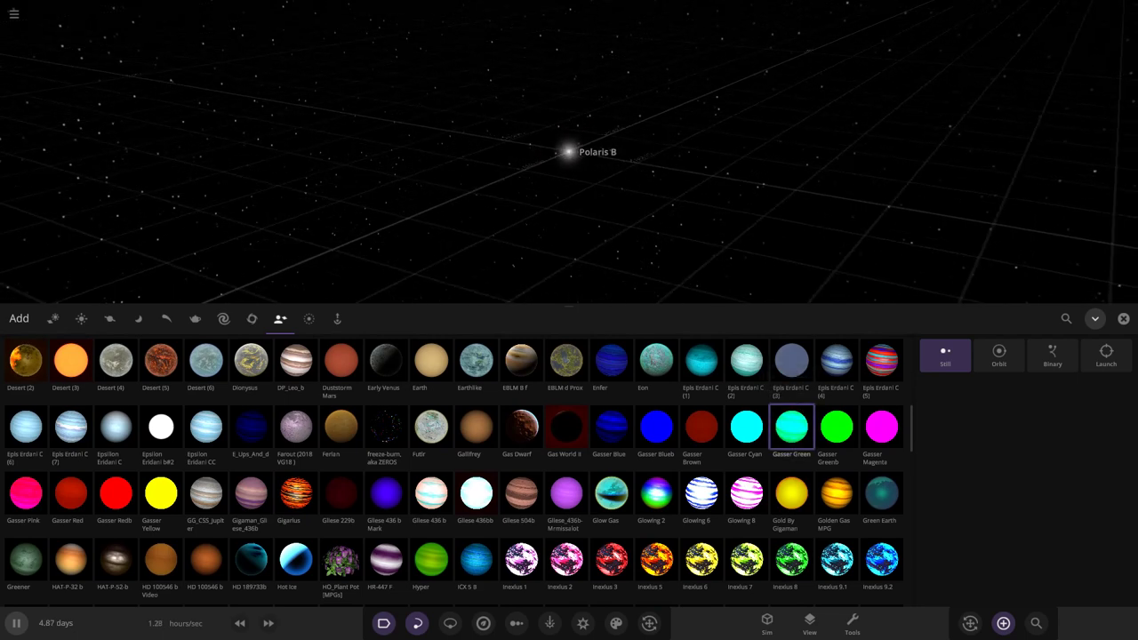
{"action": "left_click", "coordinate": [998, 353]}
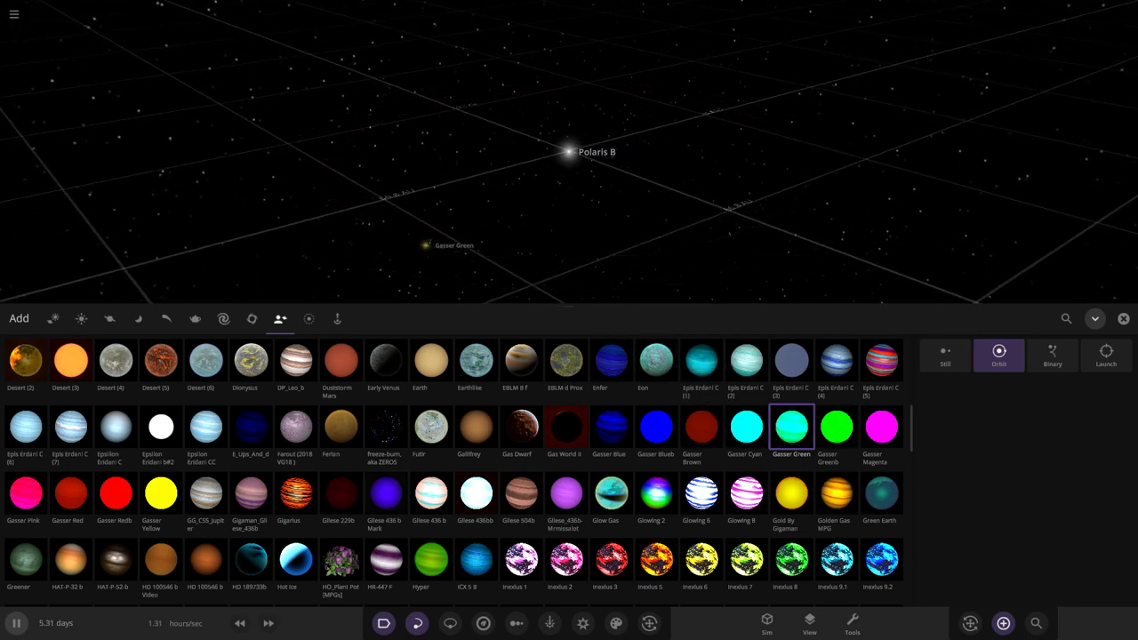
Step: Add Gasser Redb in orbit around Polaris B at a distance of about 352 AU
{"action": "left_click", "coordinate": [129, 480]}
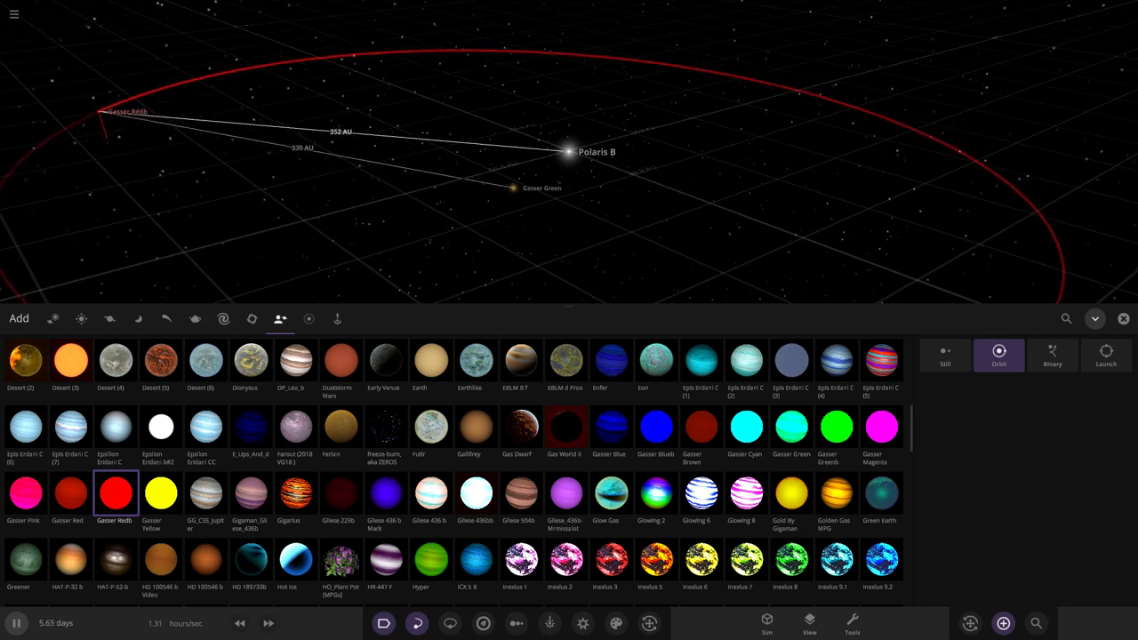
{"action": "left_click", "coordinate": [98, 111]}
{"action": "left_click", "coordinate": [1123, 319]}
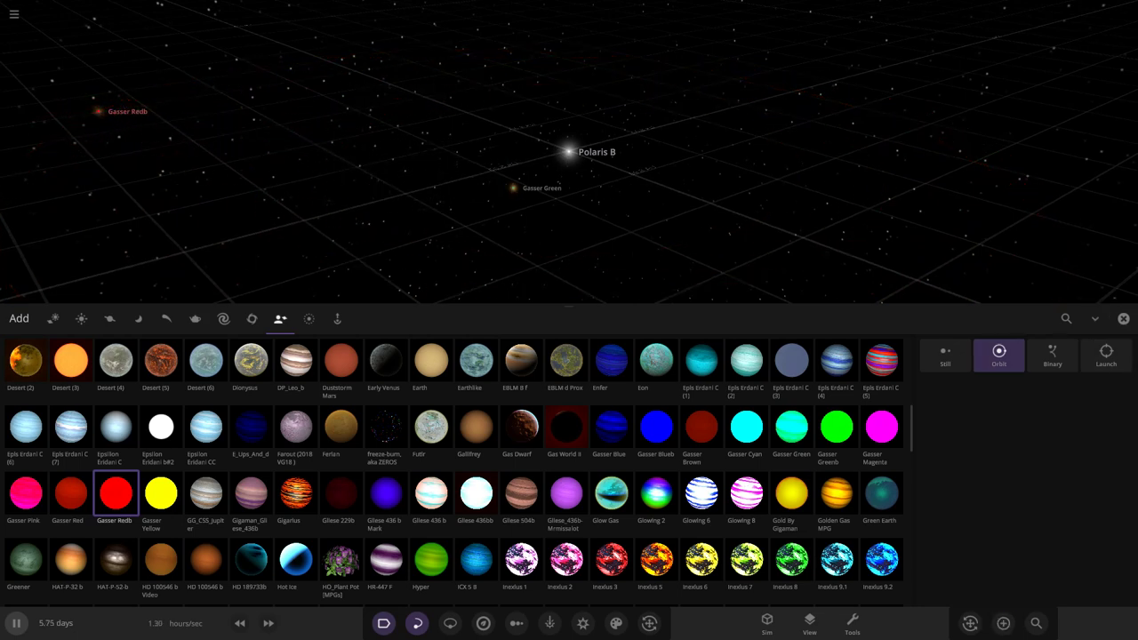
Step: Compare the bodies in the 1D Radius chart with the simulation paused, and delete Gasser Redb
{"action": "left_click", "coordinate": [516, 623]}
{"action": "key", "text": "space"}
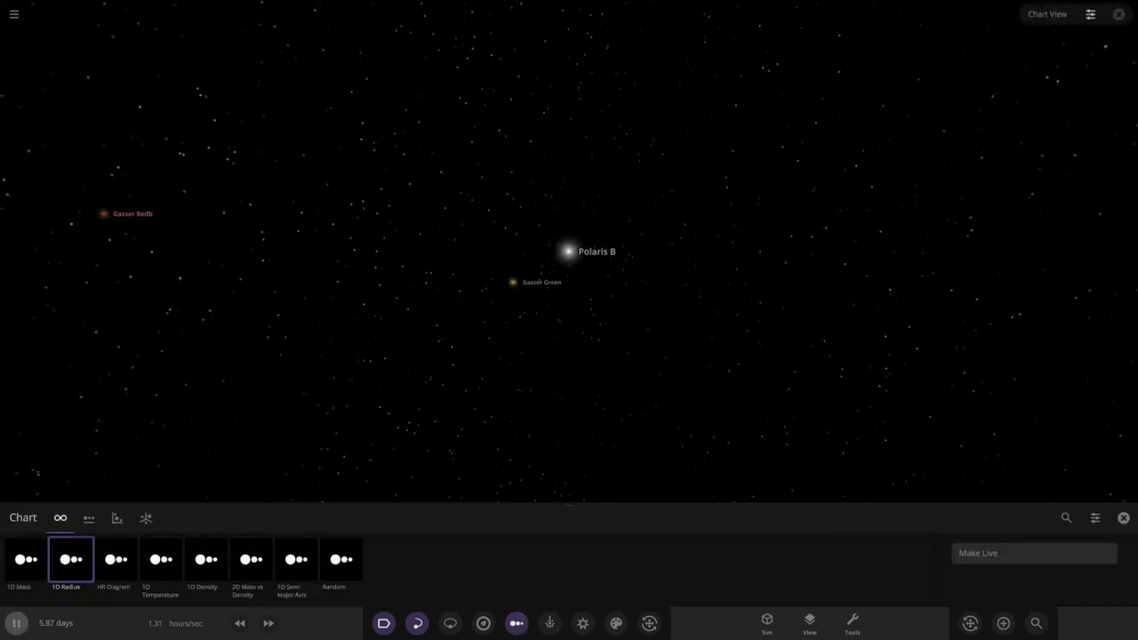
{"action": "double_click", "coordinate": [702, 270]}
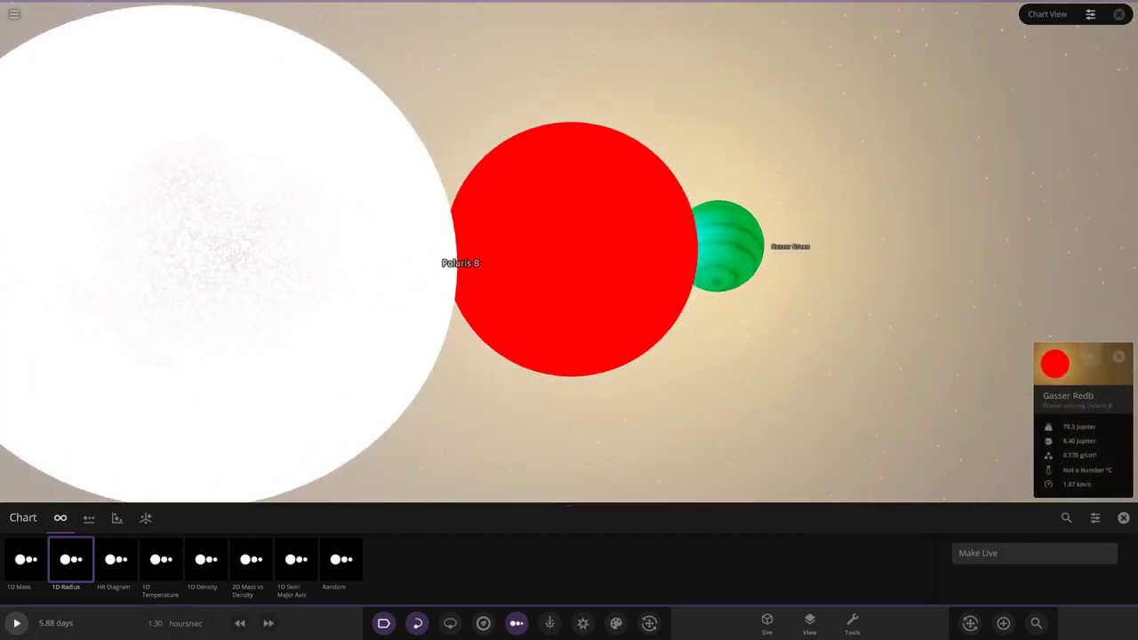
{"action": "double_click", "coordinate": [749, 253]}
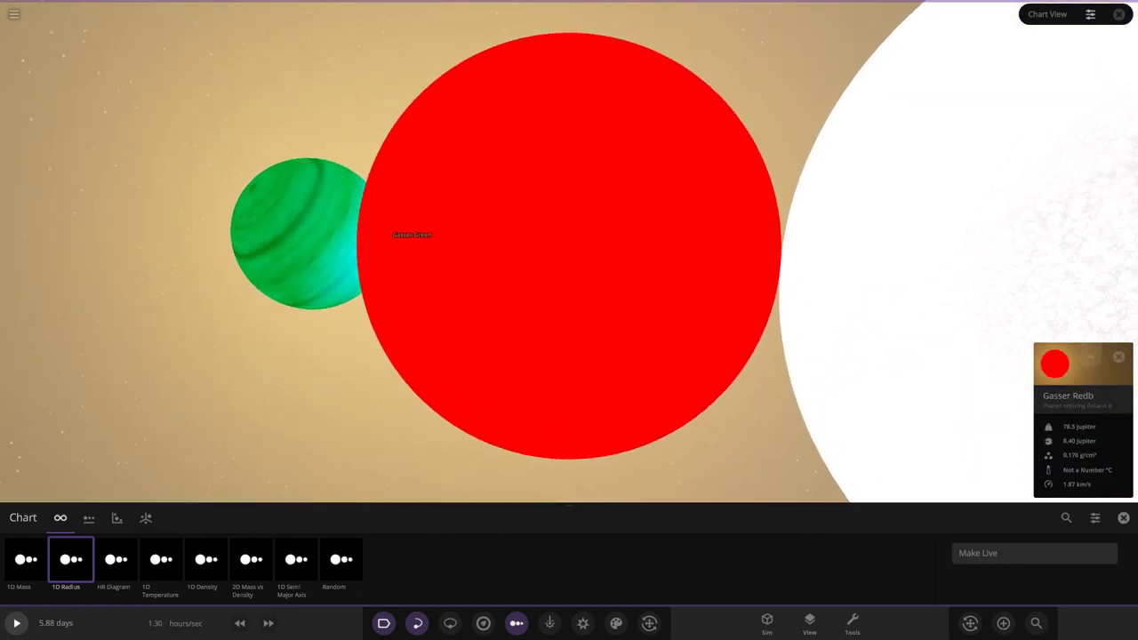
{"action": "key", "text": "Delete"}
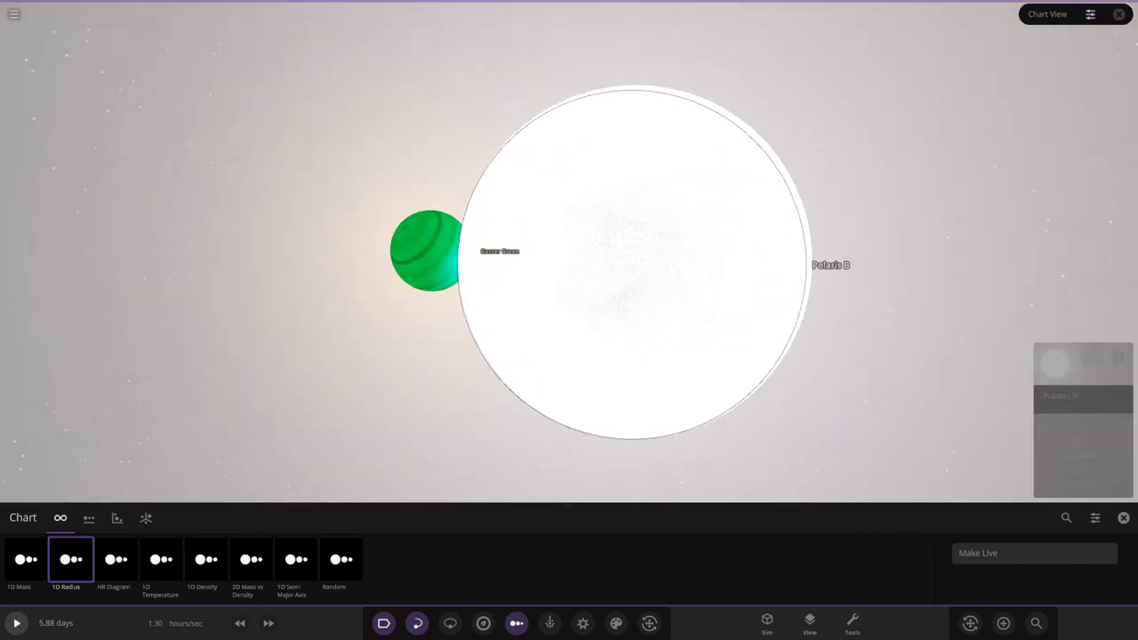
{"action": "left_click", "coordinate": [516, 623]}
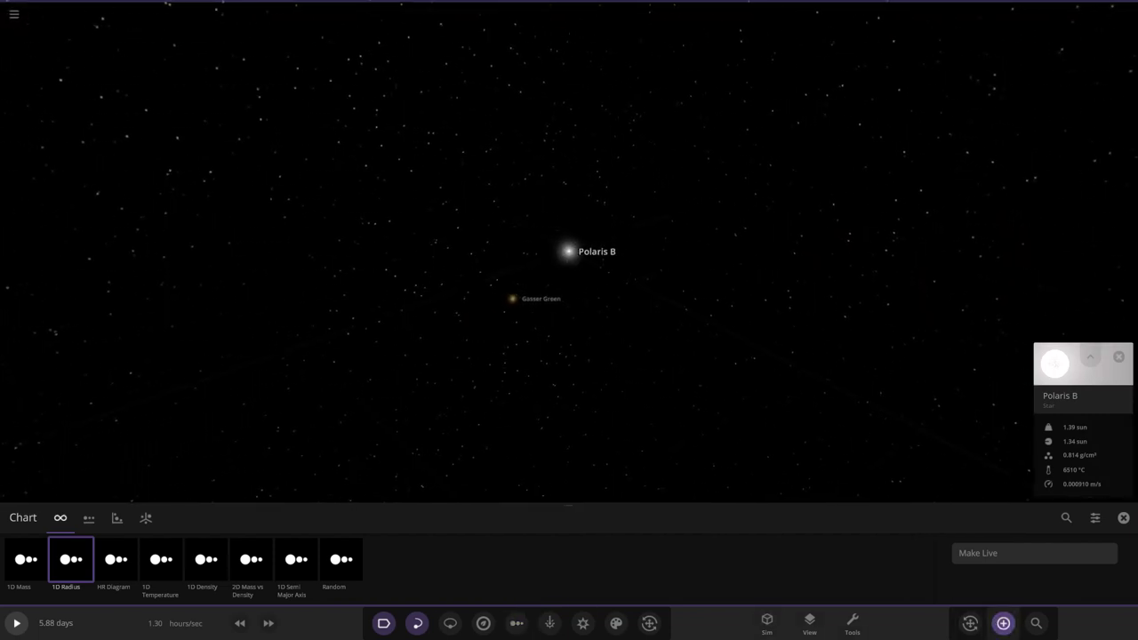
Step: Add the user-made planet Gasser Red in orbit around Polaris B, outside Gasser Green
{"action": "left_click", "coordinate": [1003, 623]}
{"action": "left_click", "coordinate": [711, 417]}
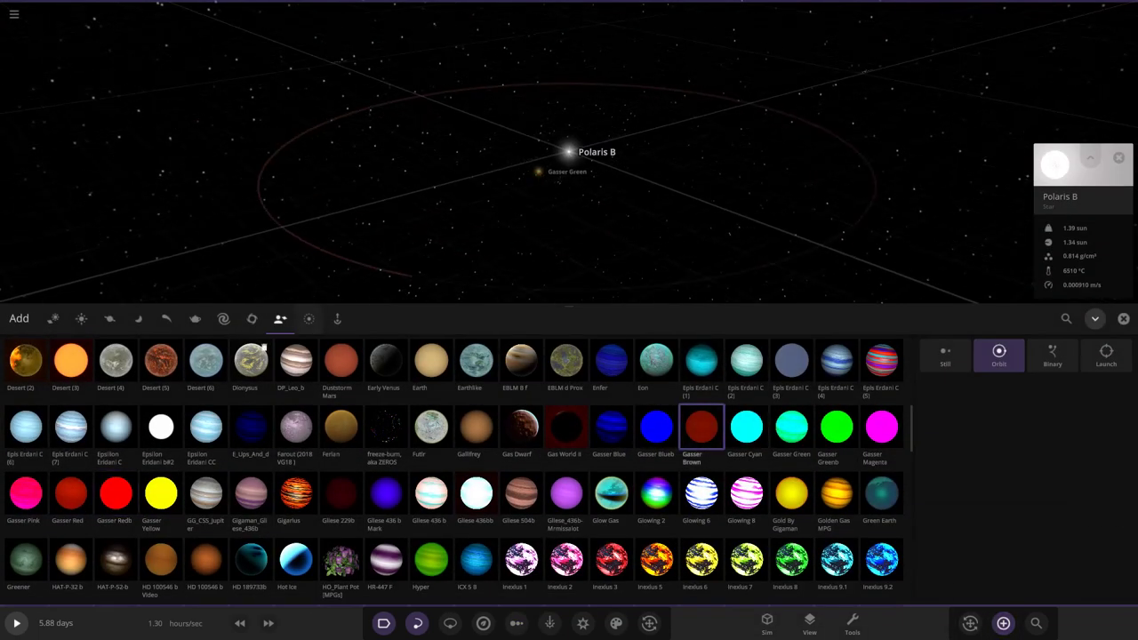
{"action": "left_click", "coordinate": [81, 482]}
{"action": "left_click_drag", "start_coordinate": [394, 175], "coordinate": [344, 204]}
{"action": "scroll", "coordinate": [386, 200], "scroll_direction": "up", "scroll_amount": 5}
{"action": "scroll", "coordinate": [409, 198], "scroll_direction": "up", "scroll_amount": 4}
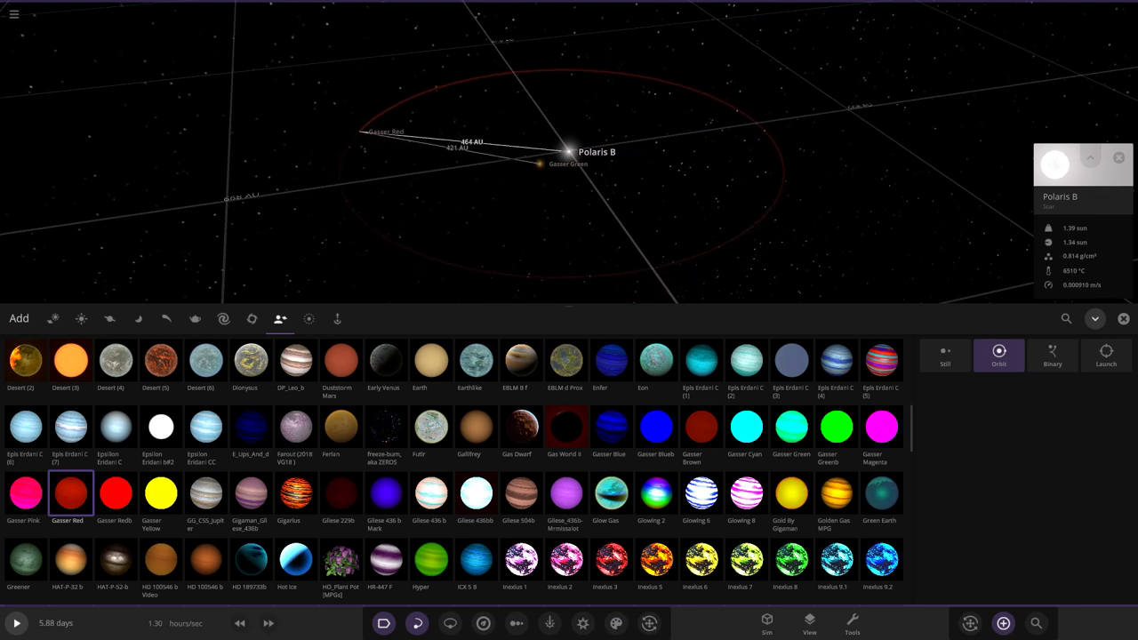
{"action": "scroll", "coordinate": [426, 146], "scroll_direction": "up", "scroll_amount": 3}
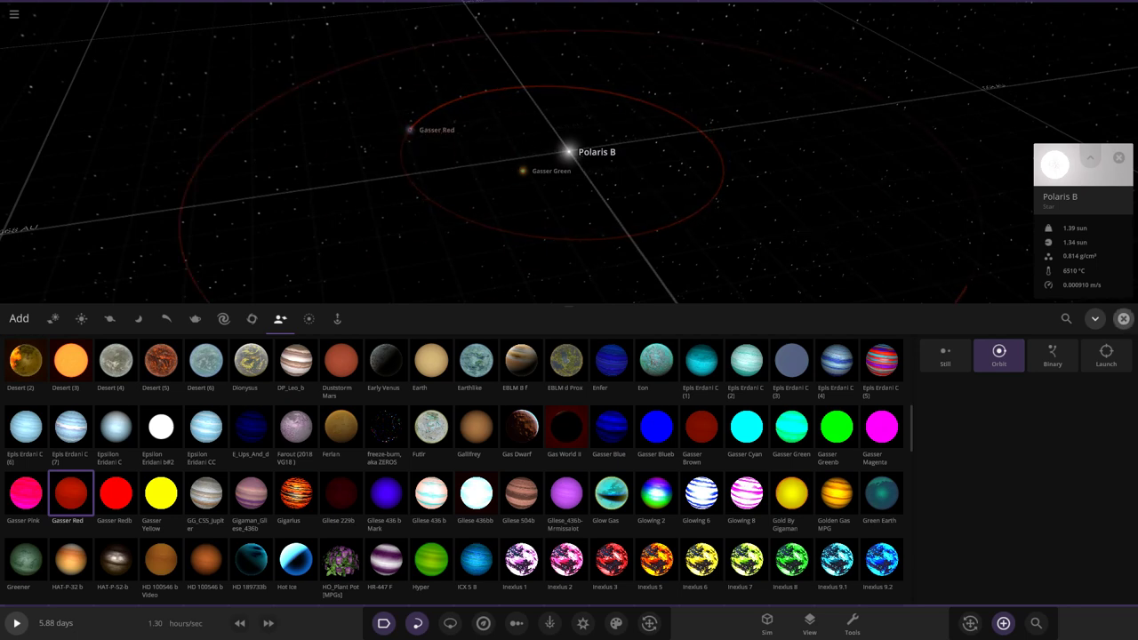
{"action": "left_click", "coordinate": [1123, 318]}
Step: Line the bodies up in the 1D Radius chart and inspect Gasser Green and Gasser Red up close
{"action": "double_click", "coordinate": [325, 265]}
{"action": "key", "text": "space"}
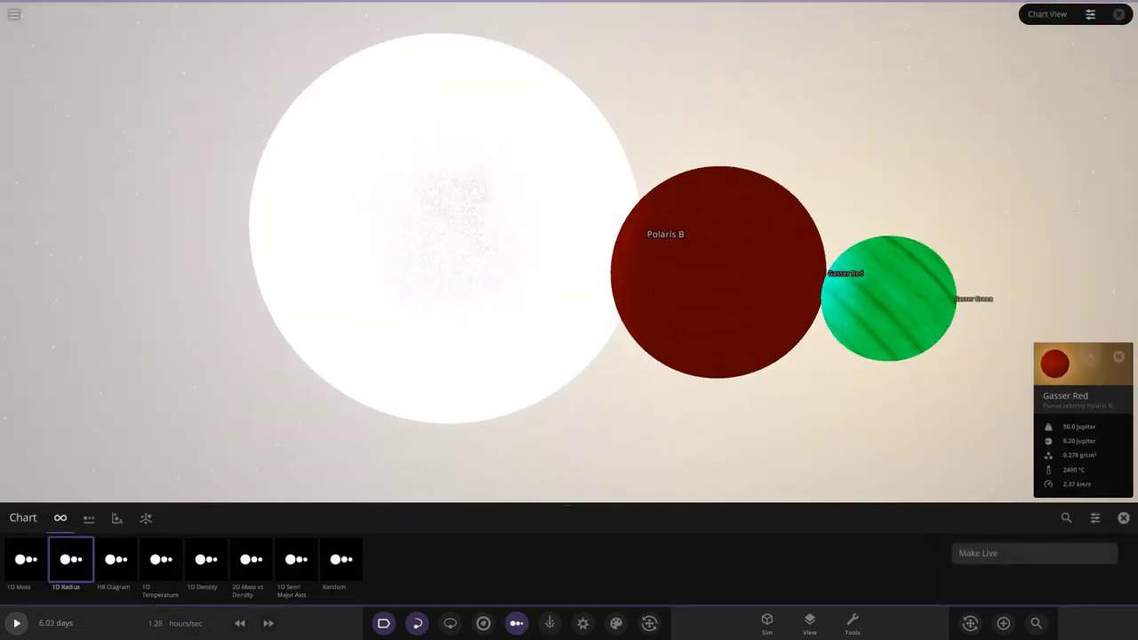
{"action": "double_click", "coordinate": [889, 298]}
{"action": "left_click_drag", "start_coordinate": [889, 298], "coordinate": [693, 275]}
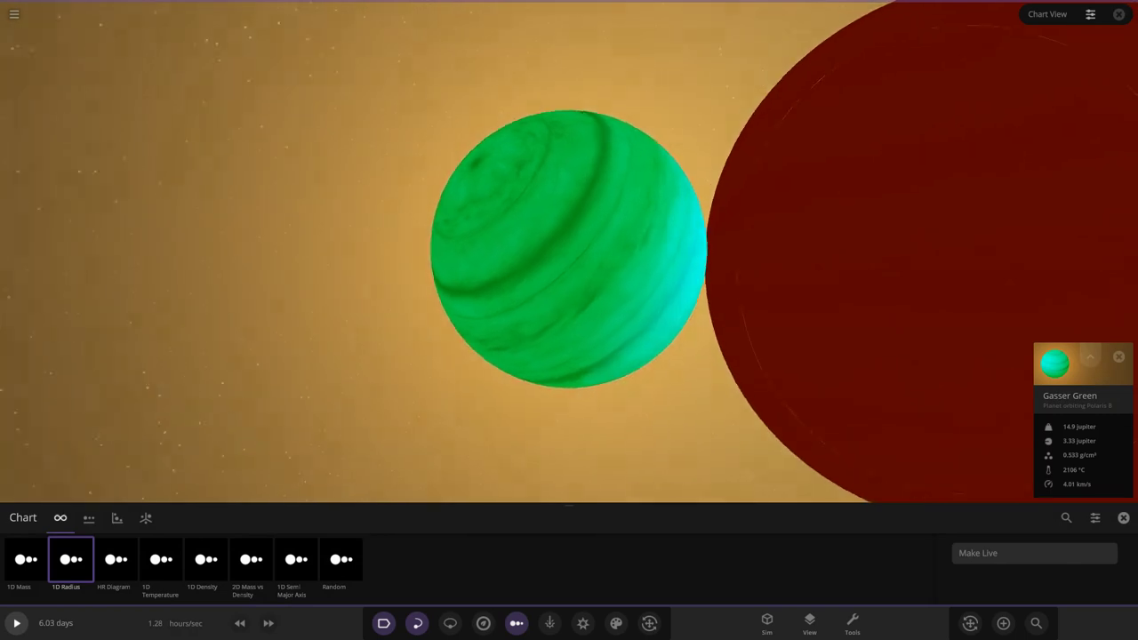
{"action": "double_click", "coordinate": [853, 267]}
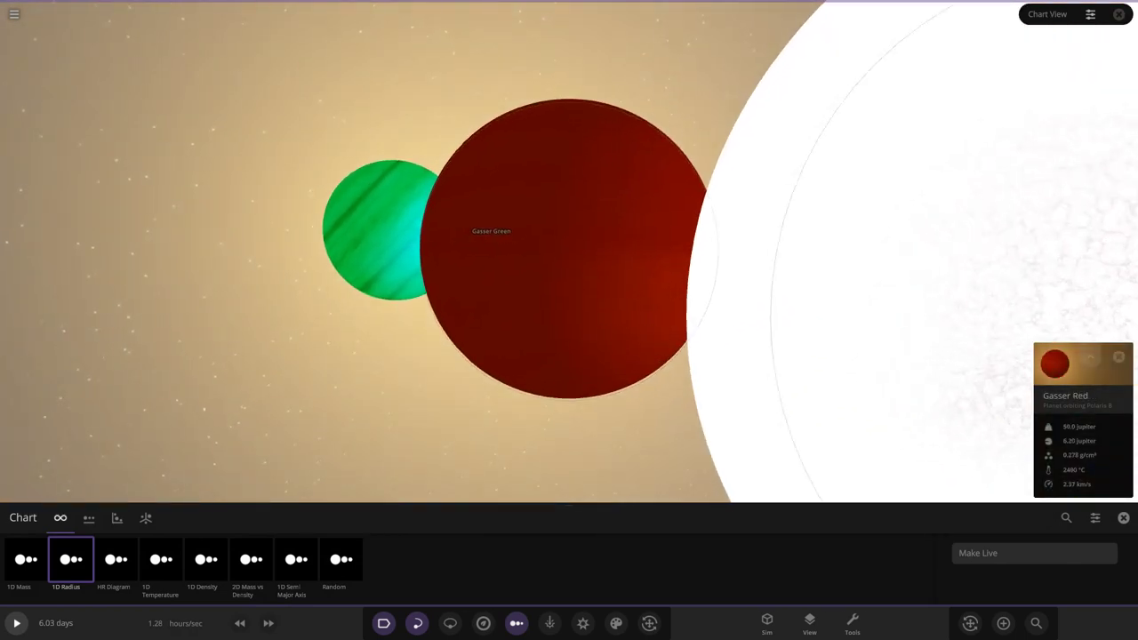
Step: Resume the simulation and raise Gasser Red's mass to 56.8 Jupiter in its full properties
{"action": "left_click", "coordinate": [1090, 356]}
{"action": "key", "text": "space"}
{"action": "scroll", "coordinate": [457, 251], "scroll_direction": "down", "scroll_amount": 3}
{"action": "left_click", "coordinate": [1066, 282]}
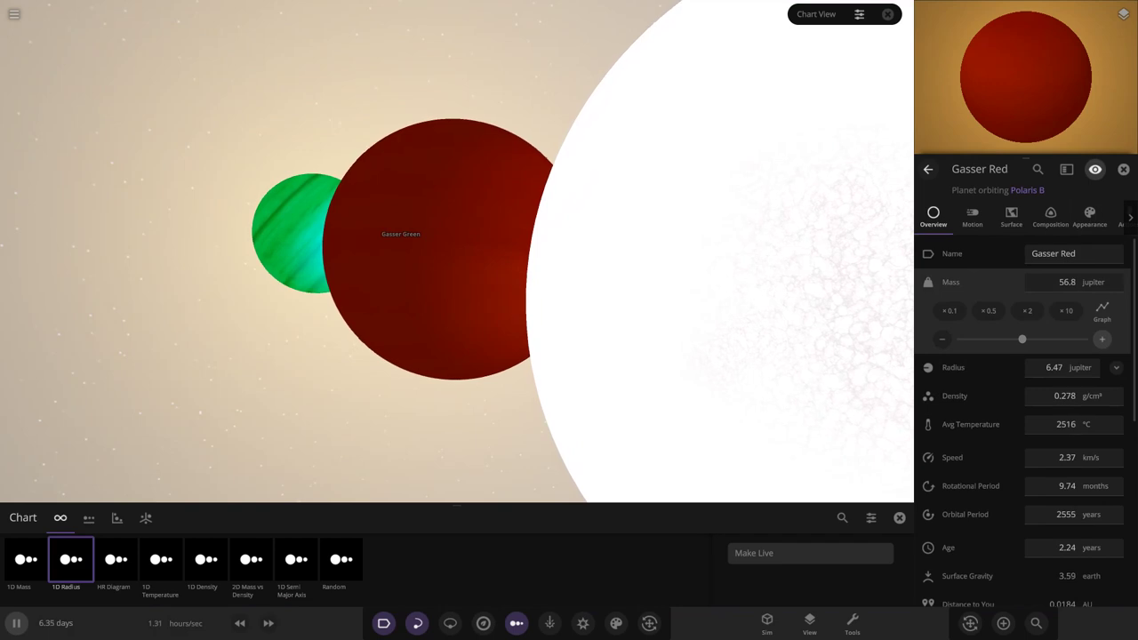
Step: Customize Gasser Red's band colors, reducing them to a single bright red
{"action": "left_click", "coordinate": [1089, 218]}
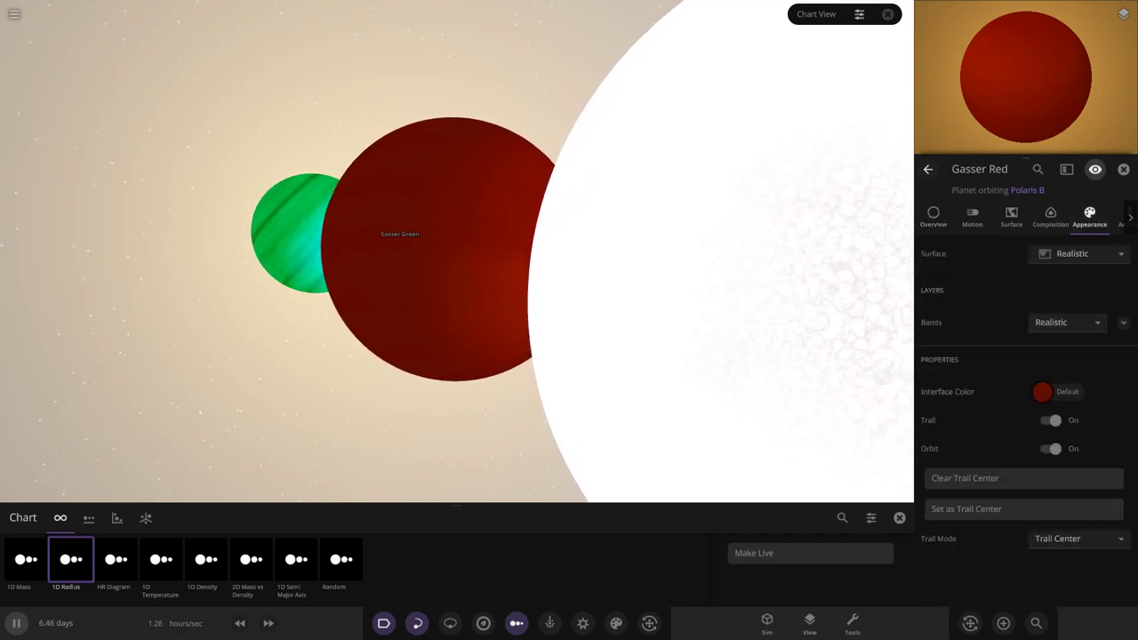
{"action": "left_click", "coordinate": [1123, 323]}
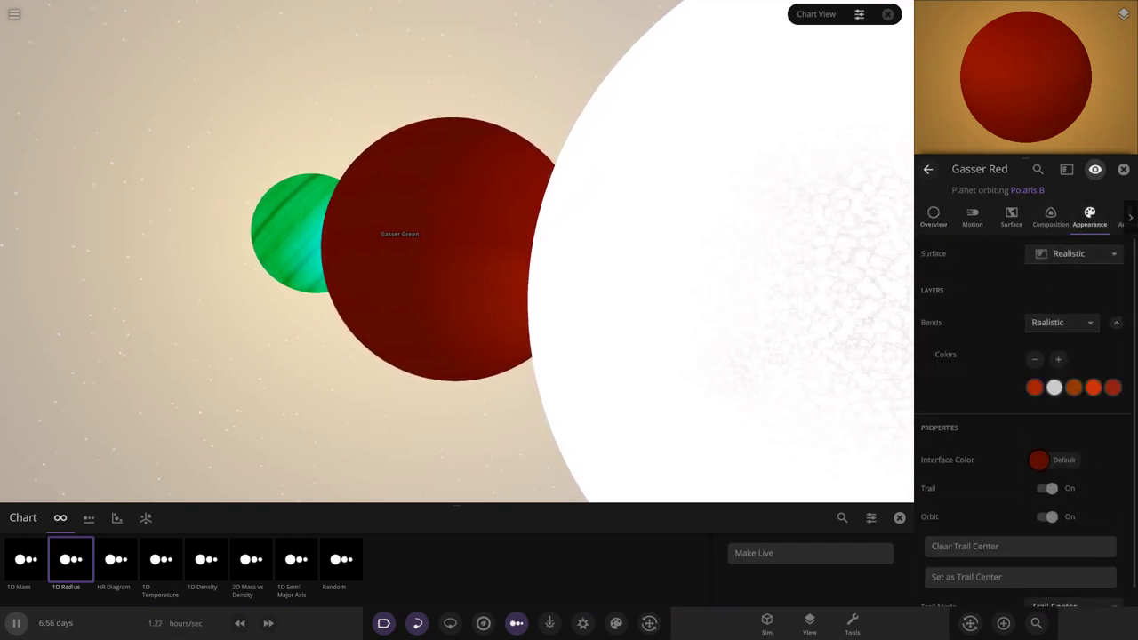
{"action": "left_click", "coordinate": [1034, 388]}
{"action": "left_click_drag", "start_coordinate": [970, 420], "coordinate": [989, 381]}
{"action": "left_click", "coordinate": [1054, 388]}
{"action": "left_click", "coordinate": [1035, 359]}
{"action": "left_click", "coordinate": [1034, 359]}
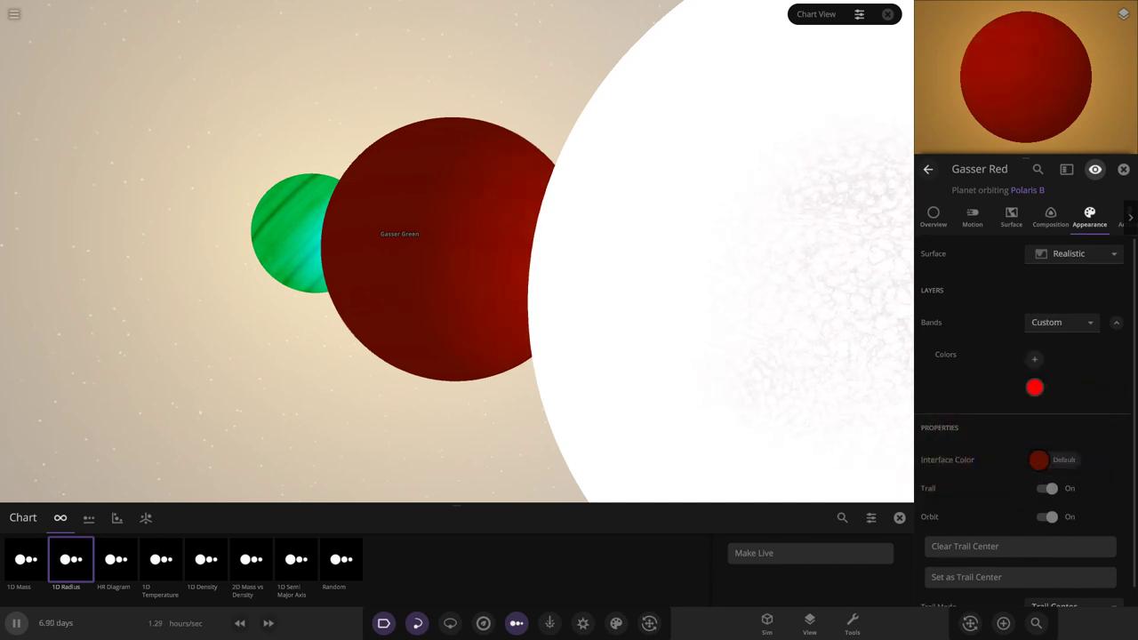
{"action": "left_click", "coordinate": [1034, 387]}
{"action": "mouse_move", "coordinate": [989, 382]}
{"action": "left_mouse_down"}
{"action": "mouse_move", "coordinate": [989, 497]}
{"action": "mouse_move", "coordinate": [989, 381]}
{"action": "left_mouse_up"}
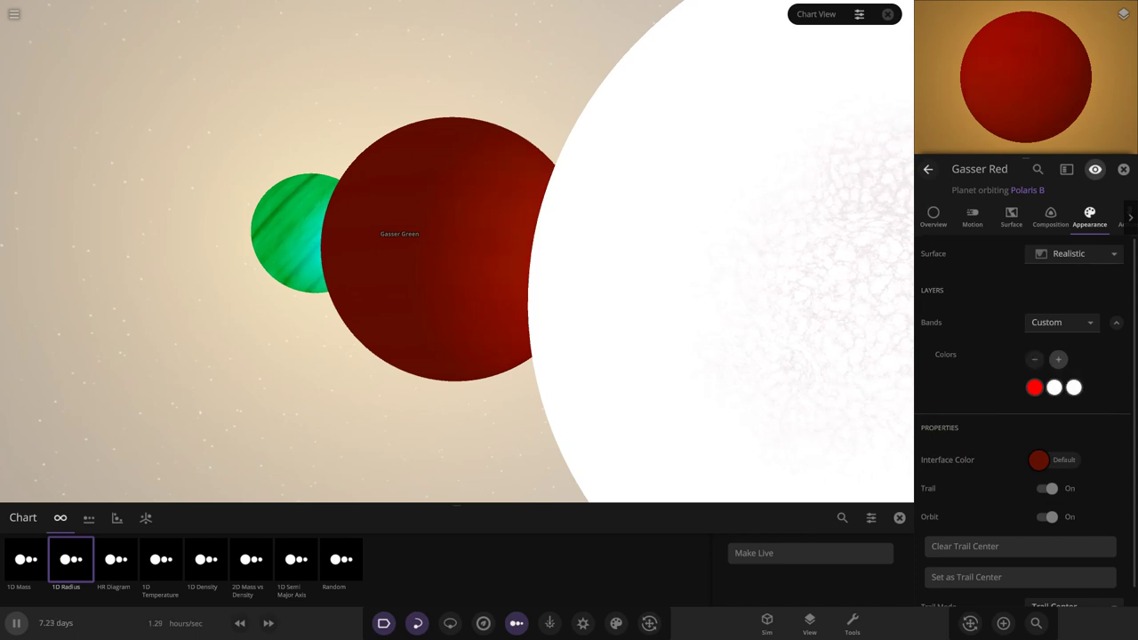
Step: Add white band colors beside the red on Gasser Red until there are fifteen colors in all
{"action": "left_click", "coordinate": [1057, 359]}
{"action": "left_click", "coordinate": [1057, 359]}
{"action": "left_click", "coordinate": [1057, 359]}
{"action": "left_click", "coordinate": [1058, 359]}
{"action": "left_click", "coordinate": [1058, 359]}
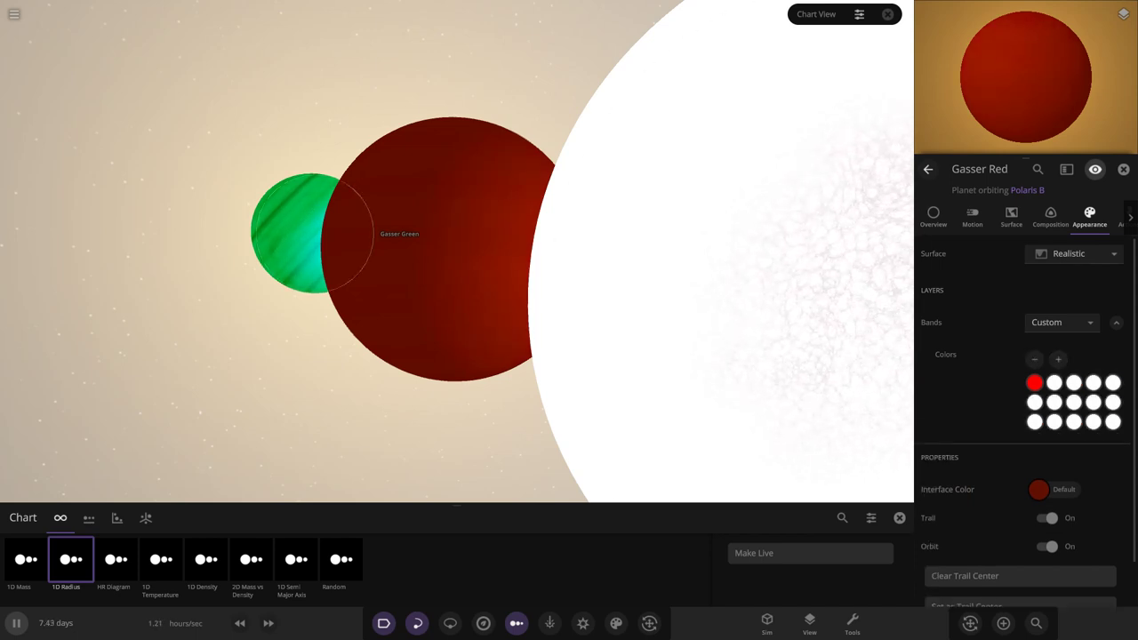
Step: Give Gasser Green custom band colors and add white ones until there are forty colors in all
{"action": "double_click", "coordinate": [288, 233]}
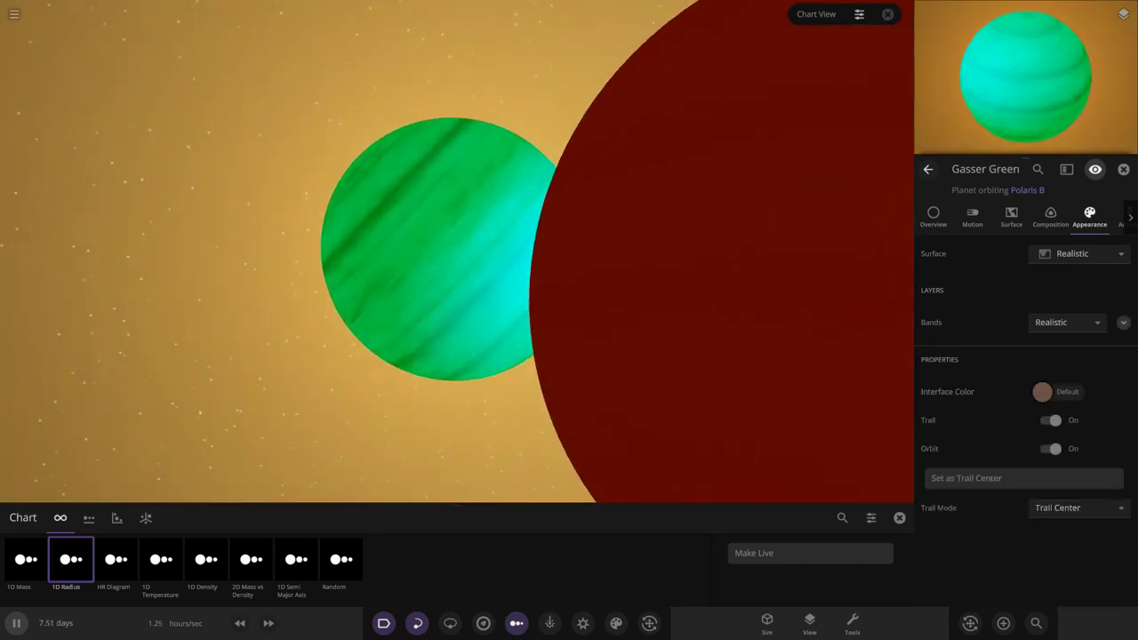
{"action": "left_click", "coordinate": [1123, 323]}
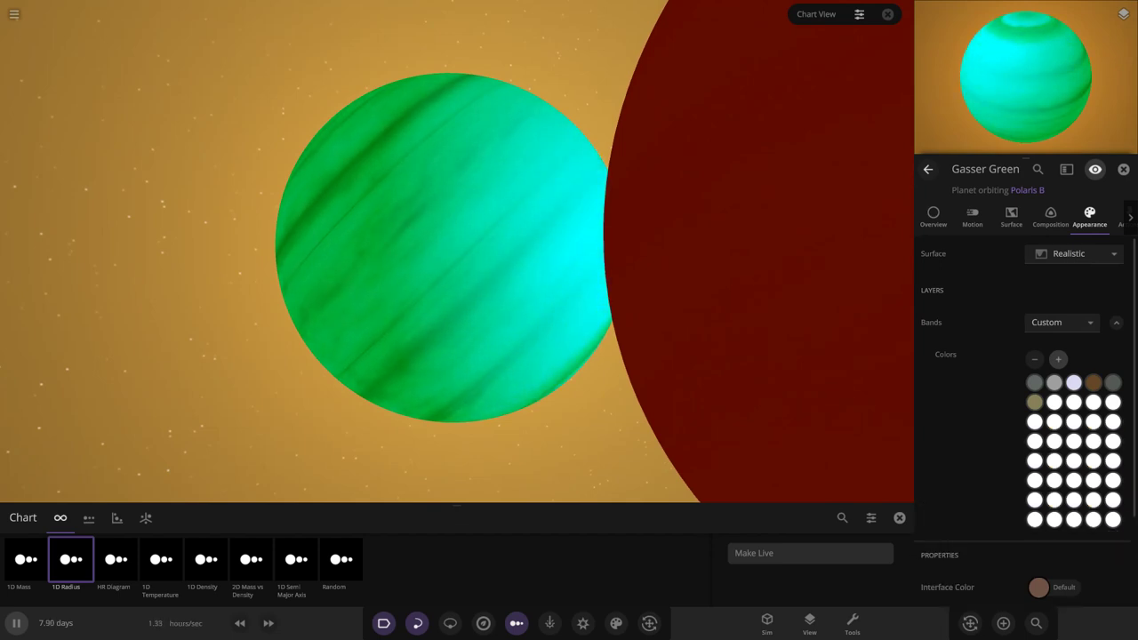
{"action": "scroll", "coordinate": [455, 250], "scroll_direction": "down", "scroll_amount": 4}
{"action": "left_click_drag", "start_coordinate": [355, 267], "coordinate": [649, 263]}
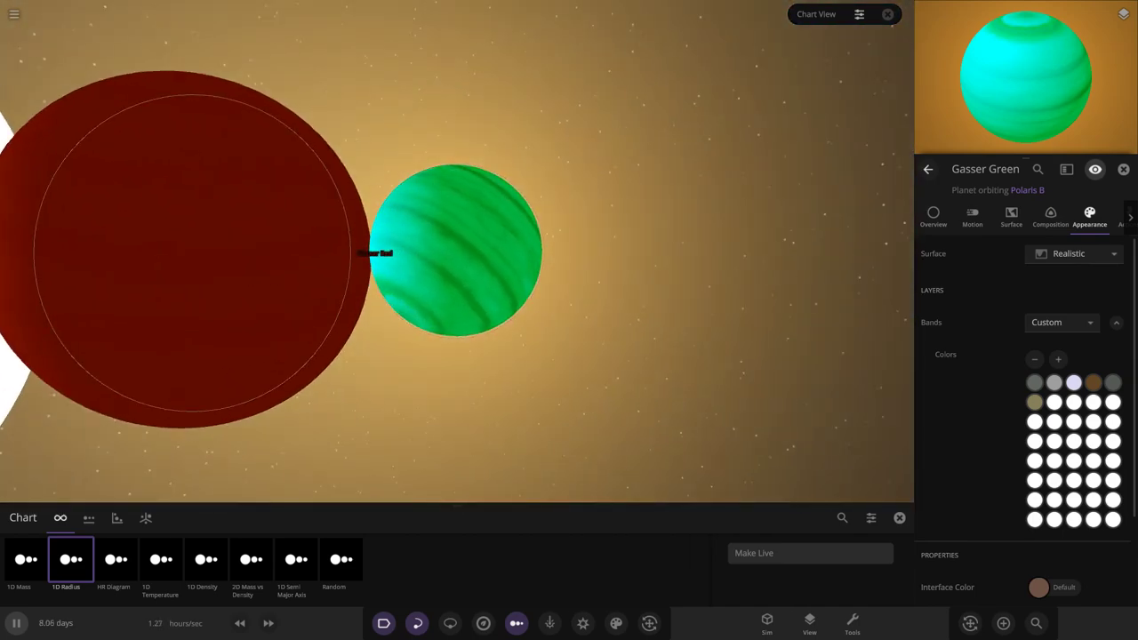
Step: Inspect Gasser Red up close between Polaris B and Gasser Green in the 1D Radius lineup
{"action": "double_click", "coordinate": [192, 252]}
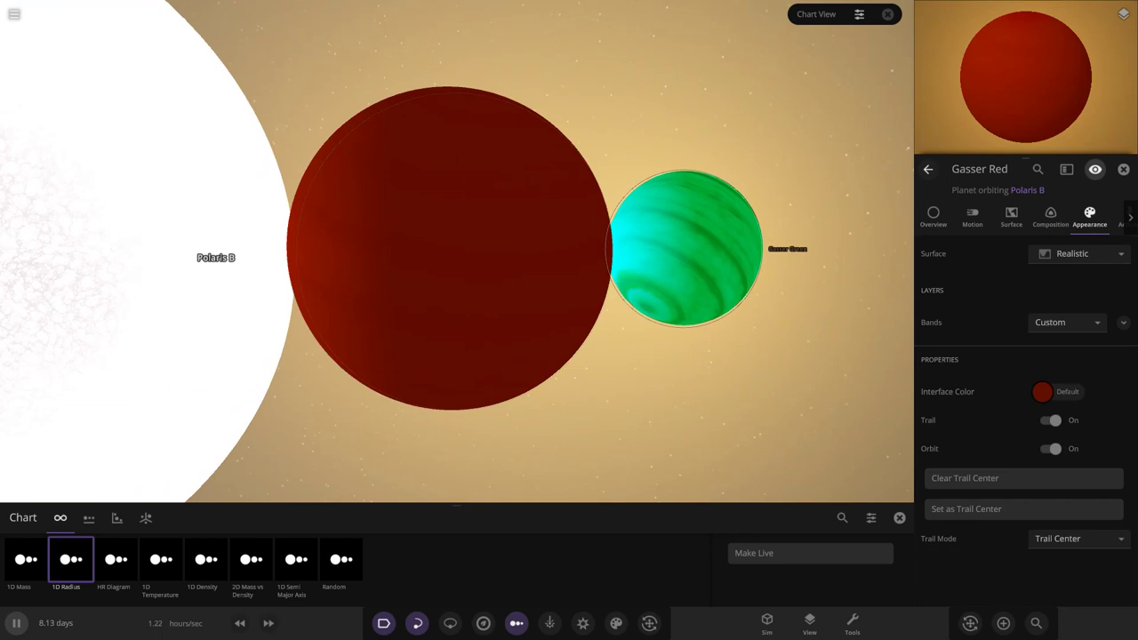
{"action": "left_click", "coordinate": [686, 249]}
{"action": "left_click", "coordinate": [455, 249]}
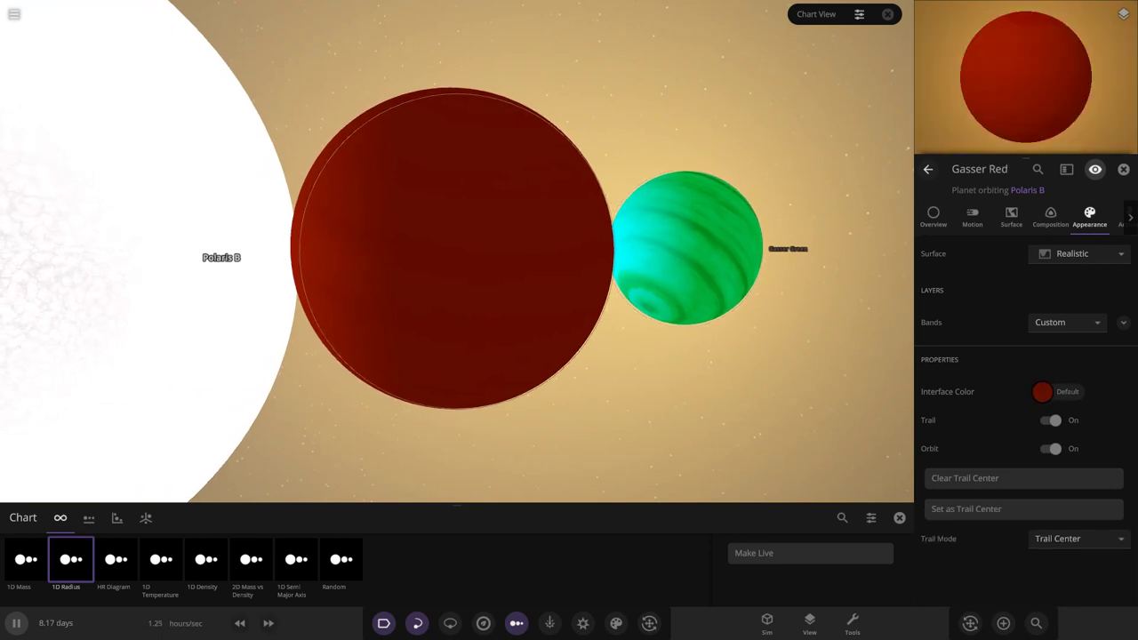
{"action": "left_click_drag", "start_coordinate": [455, 249], "coordinate": [622, 337]}
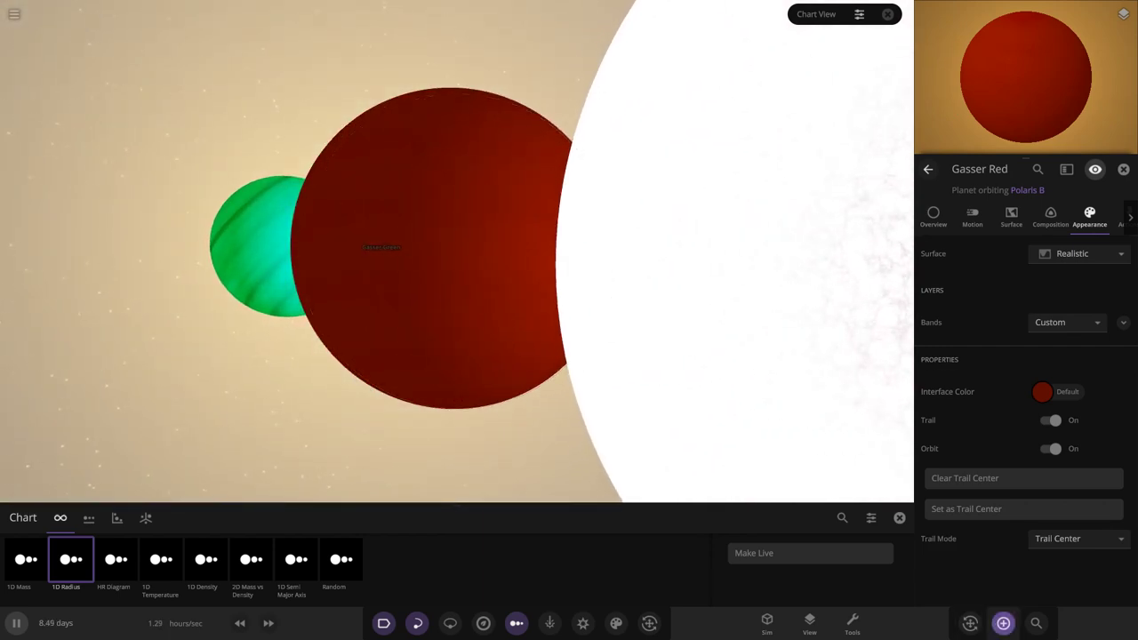
Step: Leave the 1D Radius chart view and return the bodies to their normal orbital layout
{"action": "left_click", "coordinate": [1002, 622]}
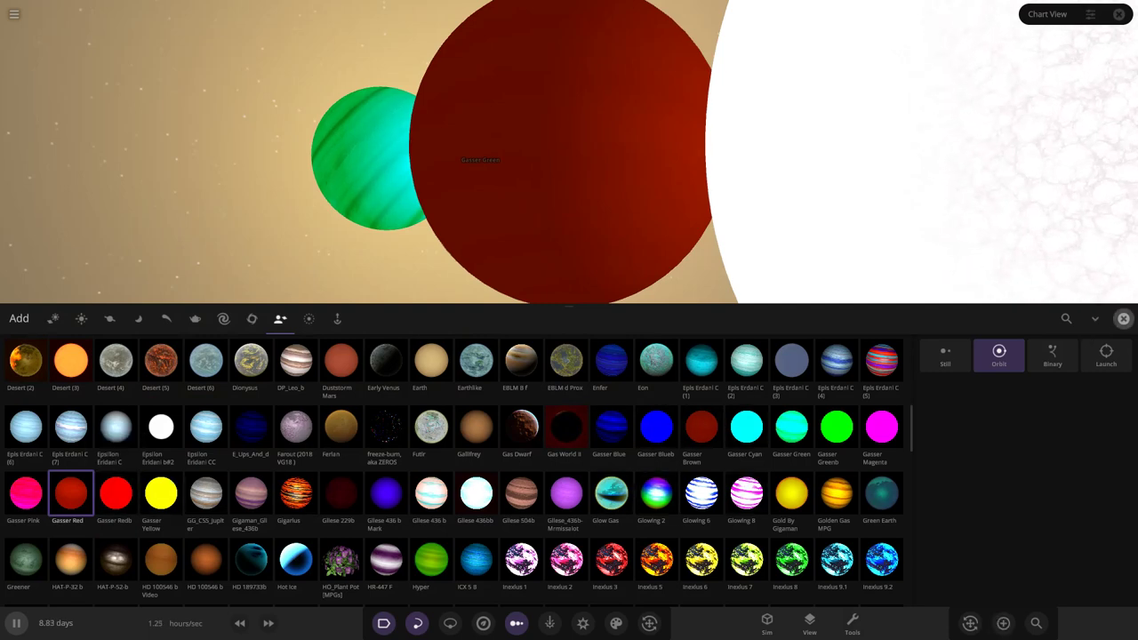
{"action": "left_click", "coordinate": [1122, 319]}
{"action": "scroll", "coordinate": [658, 307], "scroll_direction": "down", "scroll_amount": 6}
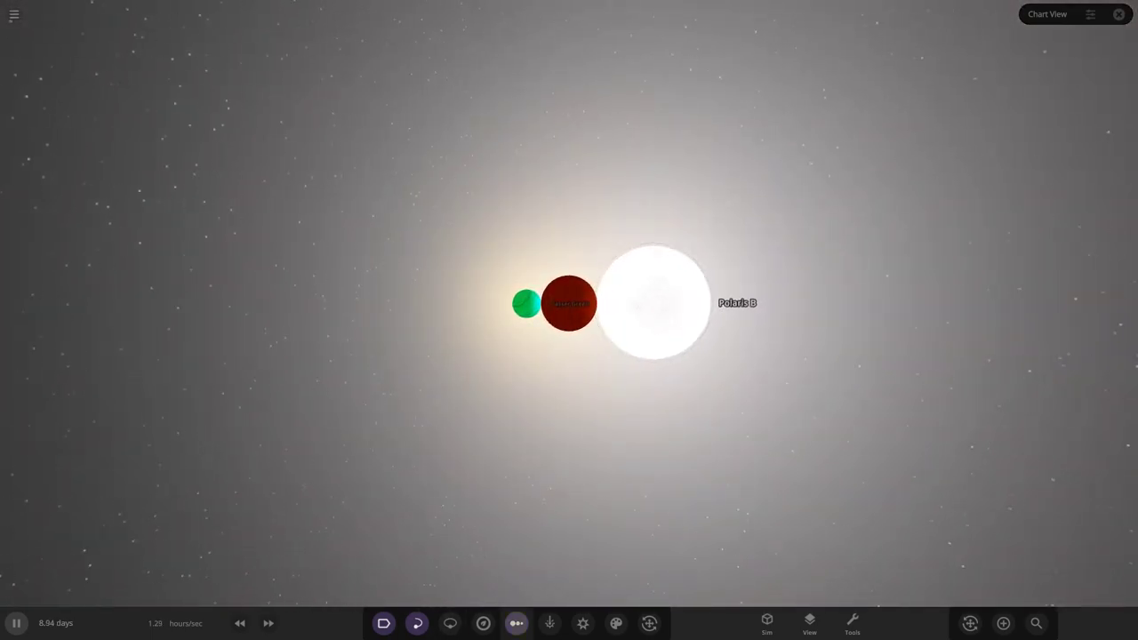
{"action": "left_click", "coordinate": [517, 623]}
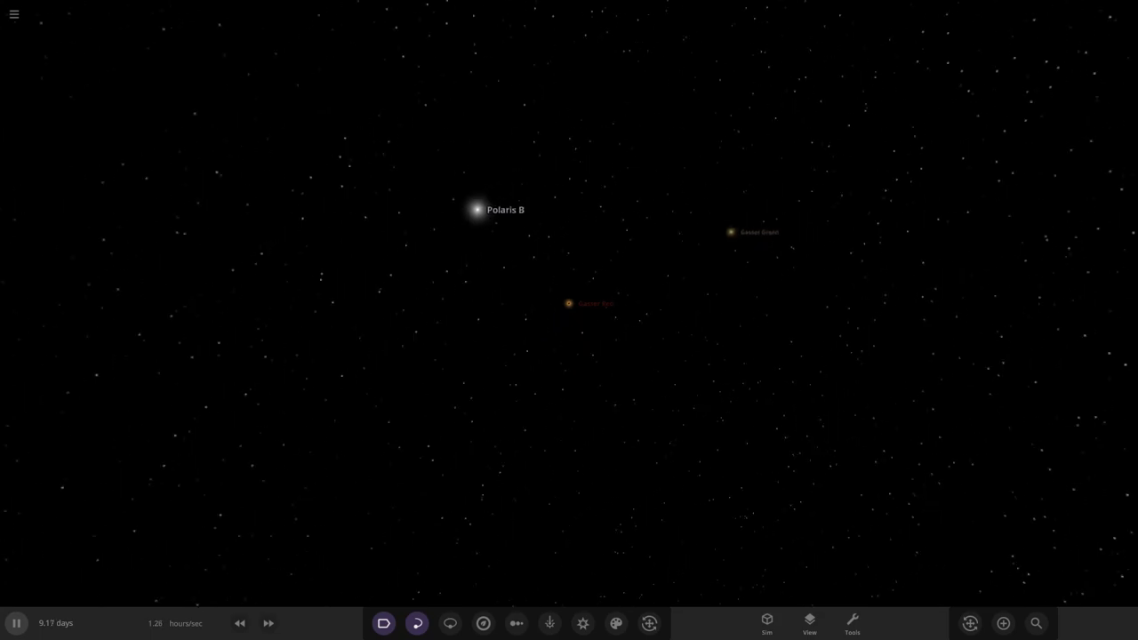
Step: Inspect Gasser Red and Gasser Green up close in their orbits around Polaris B
{"action": "scroll", "coordinate": [569, 303], "scroll_direction": "up", "scroll_amount": 10}
{"action": "left_click_drag", "start_coordinate": [708, 258], "coordinate": [794, 264]}
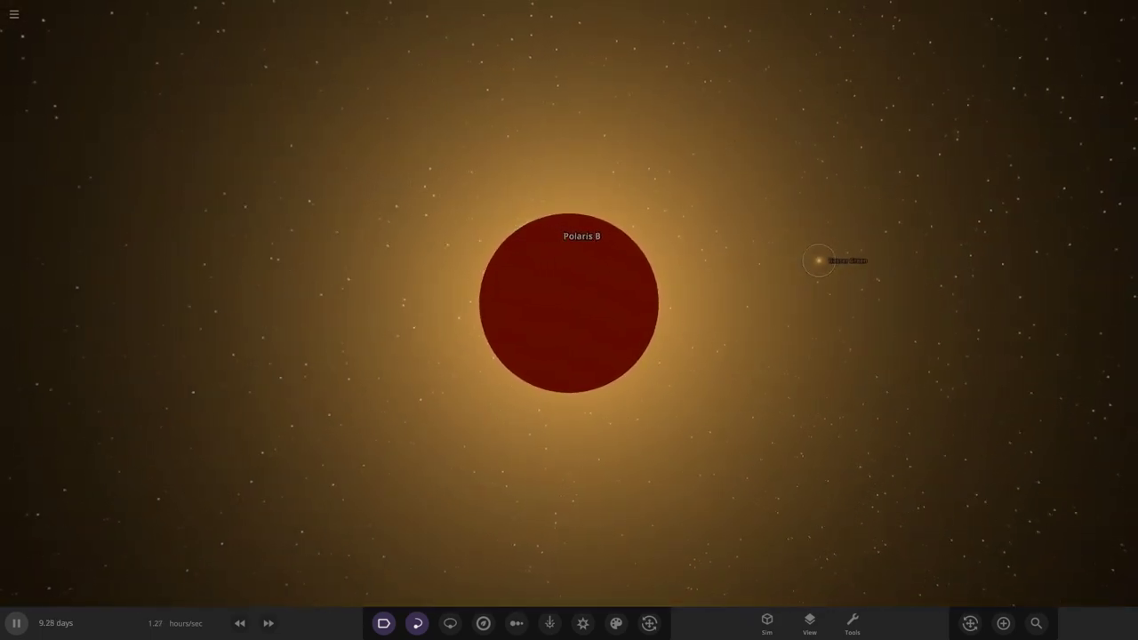
{"action": "double_click", "coordinate": [817, 260]}
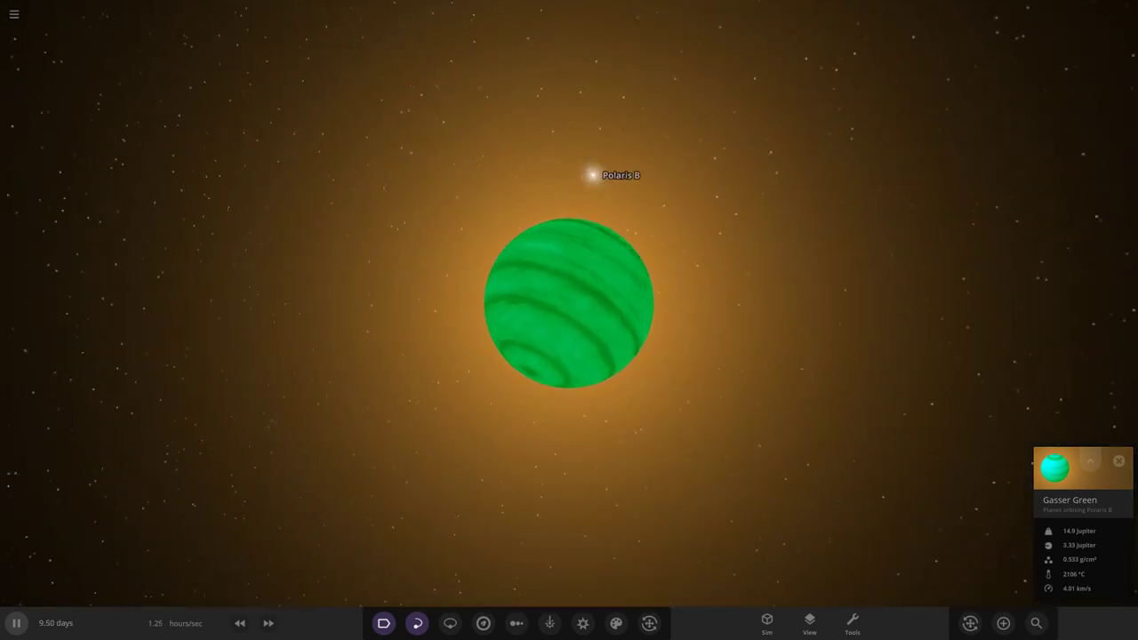
Step: Focus on Polaris B, display its habitable zone, and choose Inexius 3 as the planet to add in orbit mode
{"action": "double_click", "coordinate": [910, 185]}
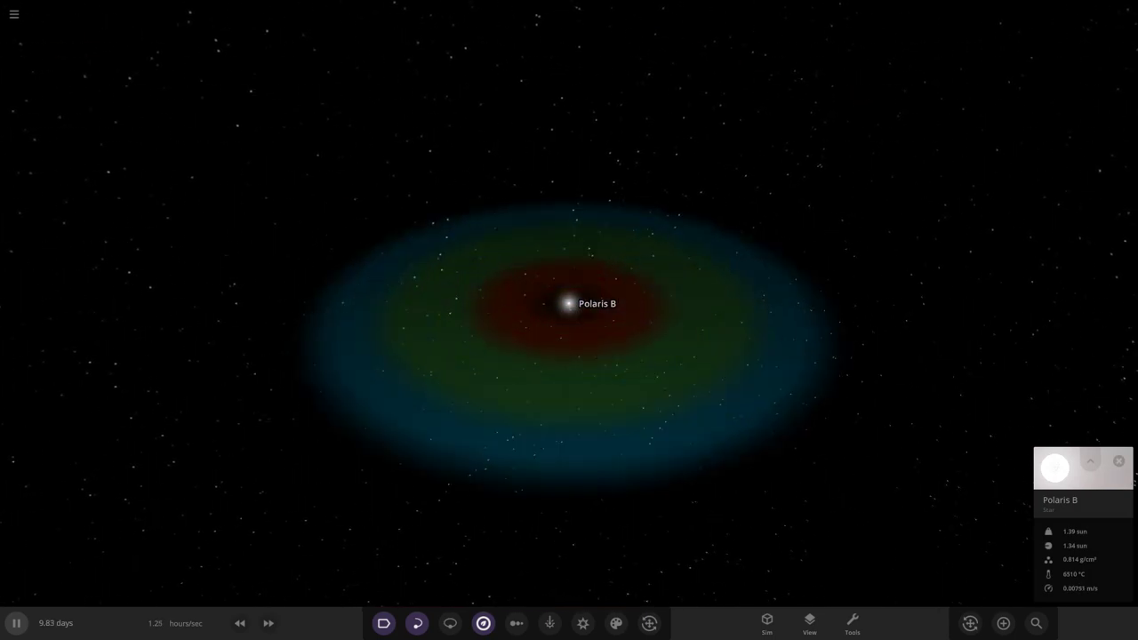
{"action": "left_click", "coordinate": [1003, 623]}
{"action": "scroll", "coordinate": [578, 480], "scroll_direction": "up", "scroll_amount": 2}
{"action": "scroll", "coordinate": [577, 480], "scroll_direction": "down", "scroll_amount": 3}
{"action": "scroll", "coordinate": [611, 452], "scroll_direction": "down", "scroll_amount": 2}
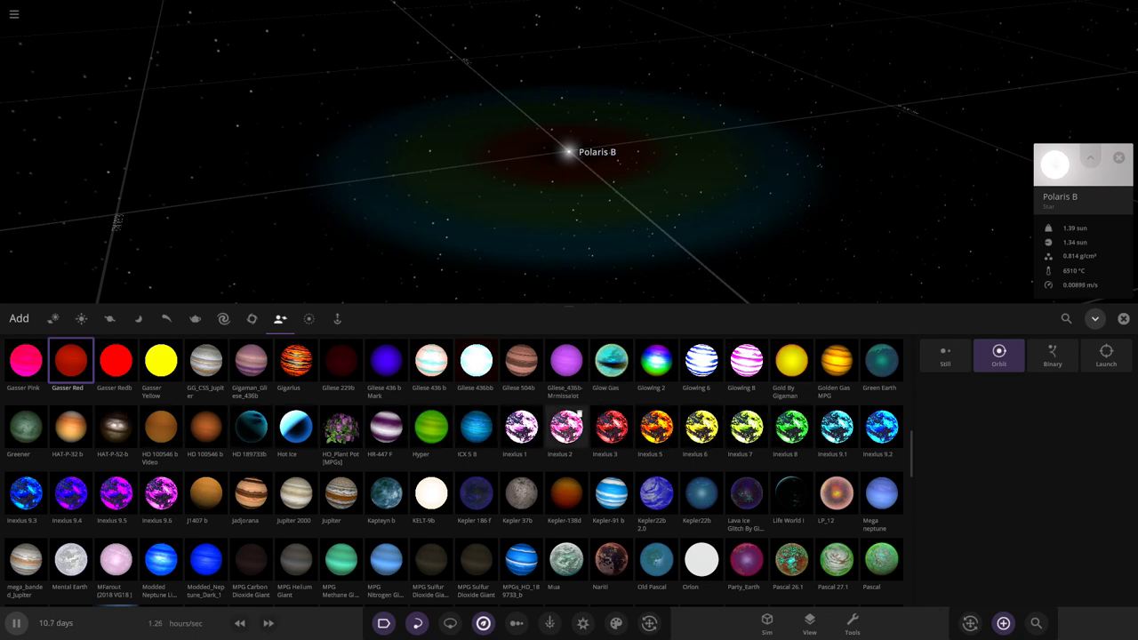
{"action": "scroll", "coordinate": [525, 194], "scroll_direction": "up", "scroll_amount": 10}
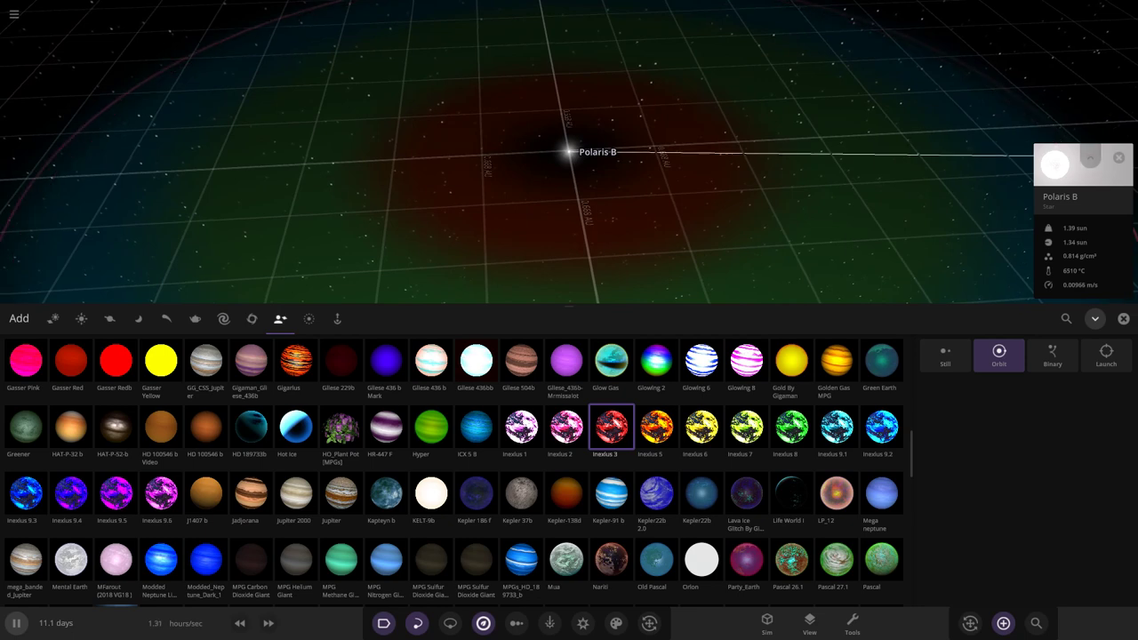
Step: Check Polaris B's overview properties and place Inexius 3 in orbit within the star's inner red zone
{"action": "left_click", "coordinate": [1070, 185]}
{"action": "left_click", "coordinate": [931, 218]}
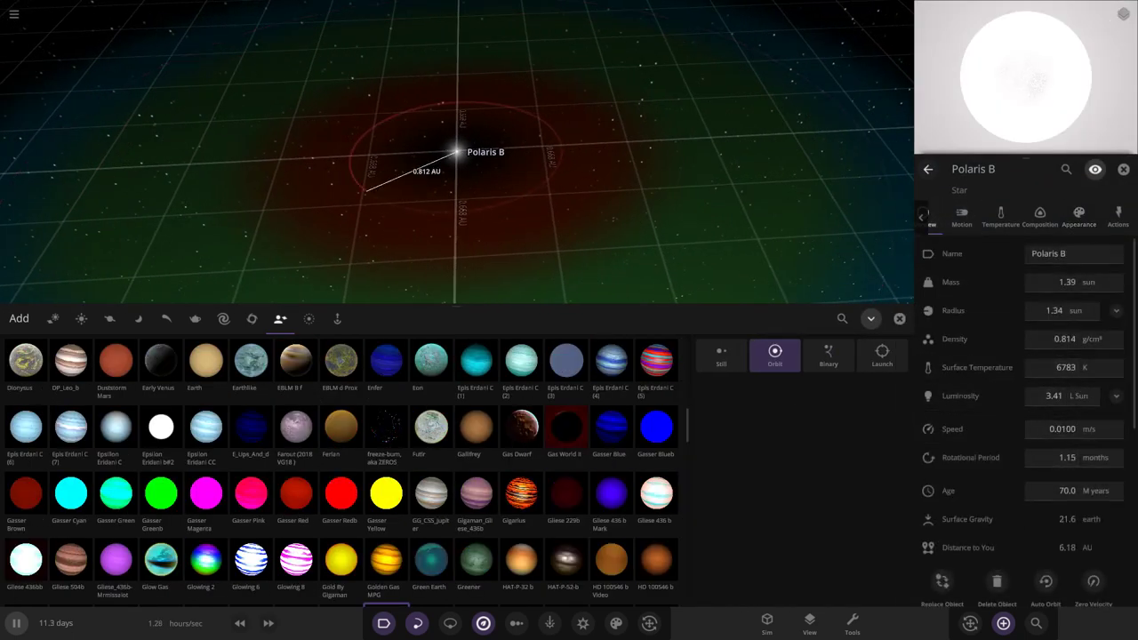
{"action": "scroll", "coordinate": [340, 214], "scroll_direction": "down", "scroll_amount": 3}
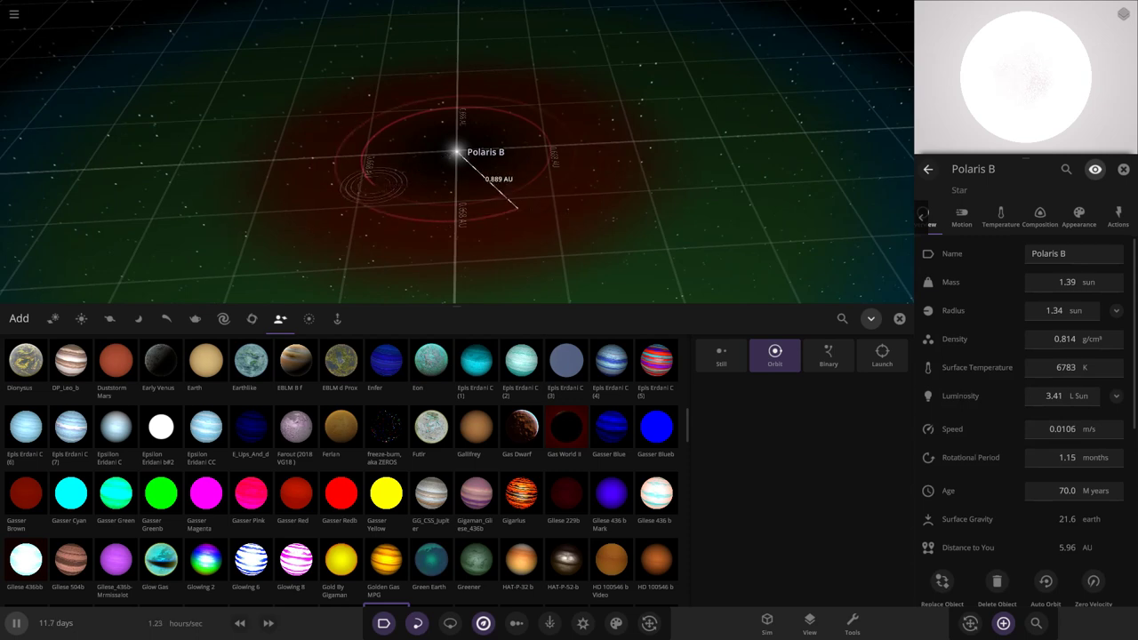
{"action": "left_click", "coordinate": [899, 319]}
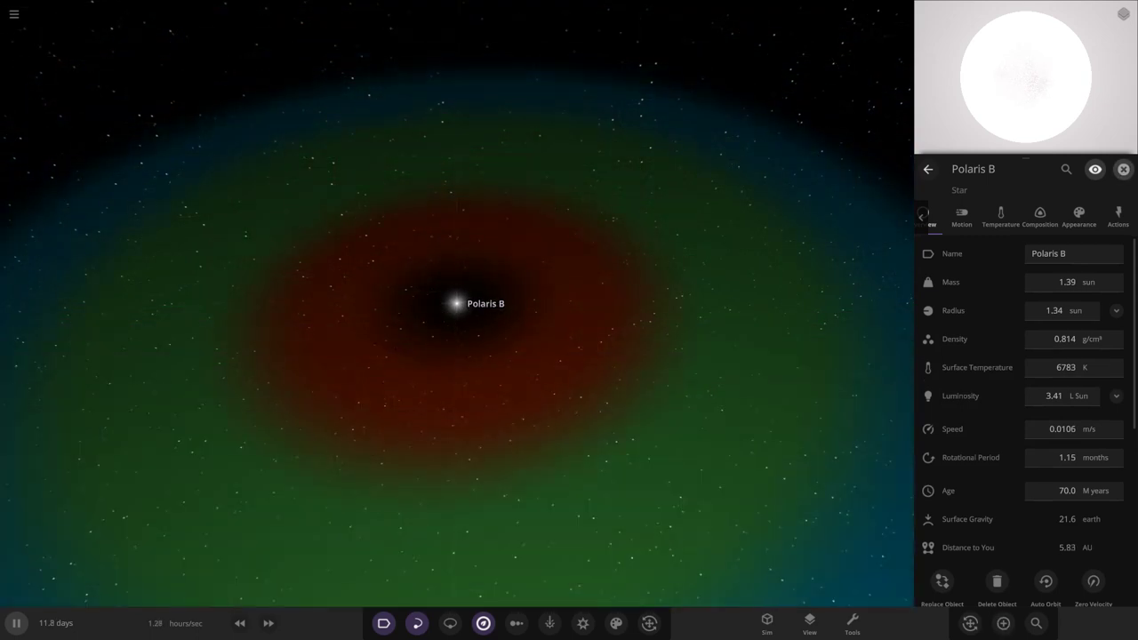
{"action": "left_click", "coordinate": [1124, 169]}
Step: Focus on Inexius 3, open its full appearance properties, and hide the habitable zone, trails and labels
{"action": "double_click", "coordinate": [493, 343]}
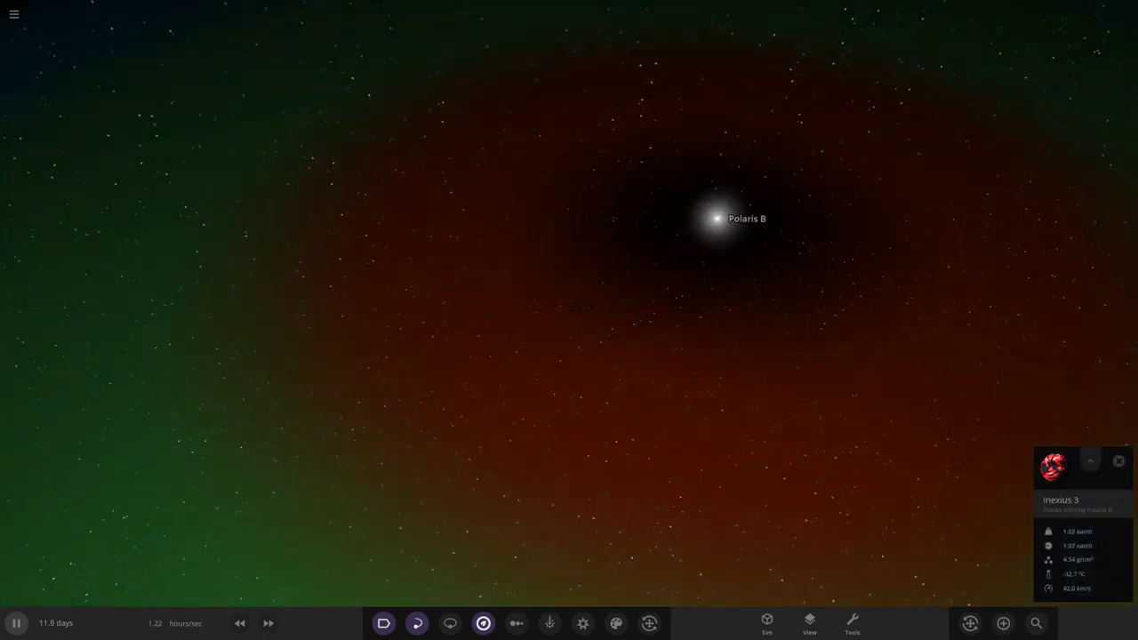
{"action": "left_click", "coordinate": [1090, 460]}
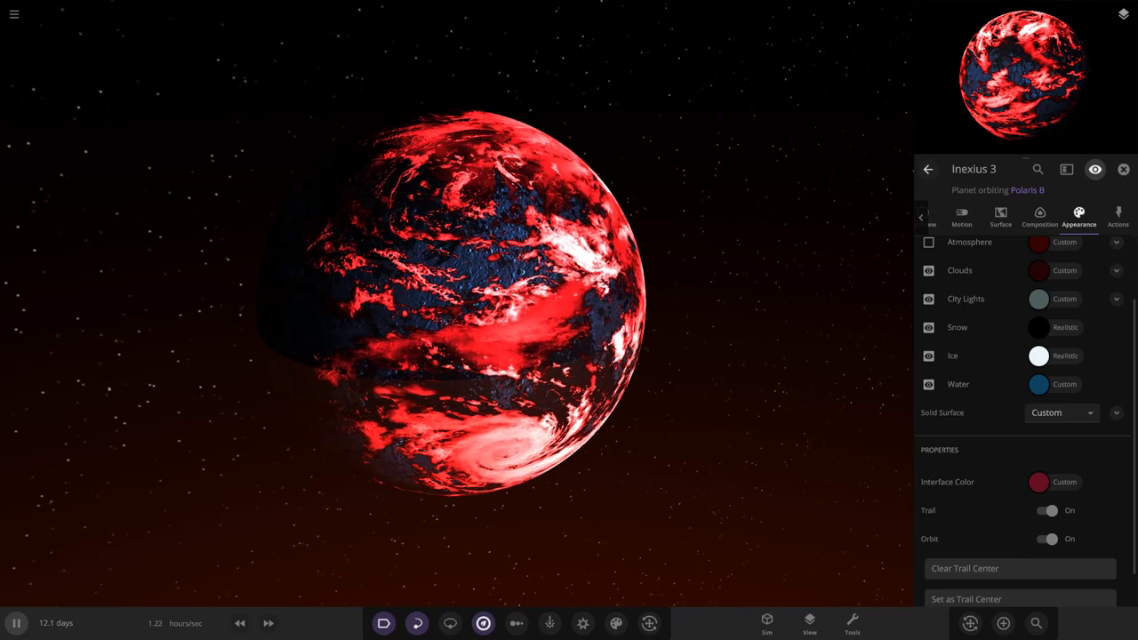
{"action": "left_click", "coordinate": [484, 623]}
{"action": "left_click", "coordinate": [417, 623]}
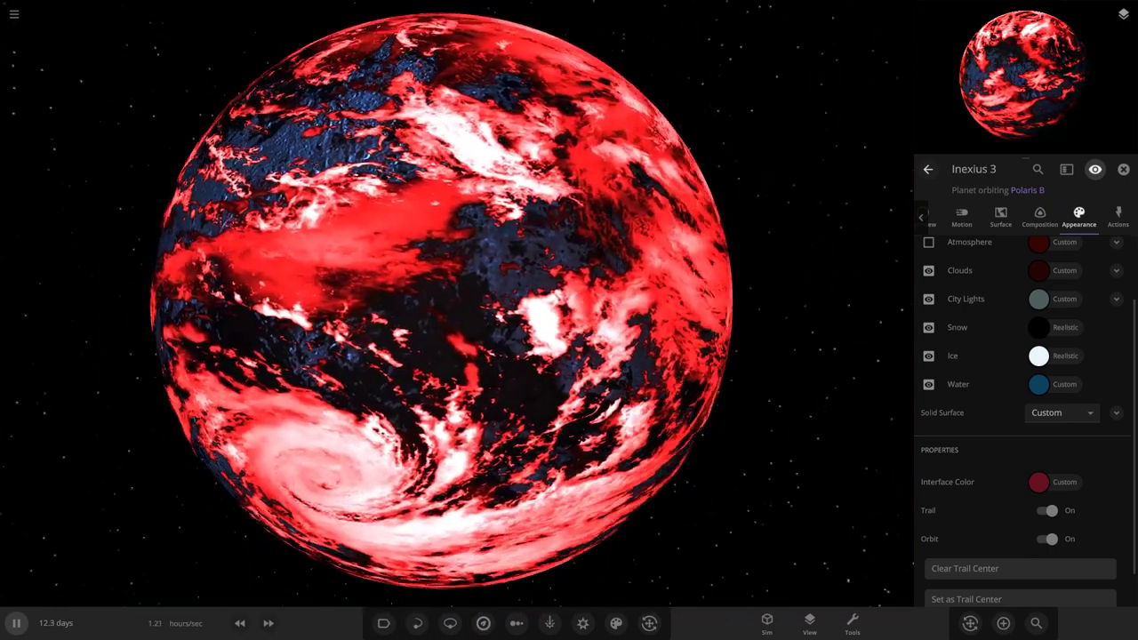
Step: Show Inexius 3's atmosphere layer and set its custom opacity to 7.00 %
{"action": "scroll", "coordinate": [1022, 418], "scroll_direction": "up", "scroll_amount": 2}
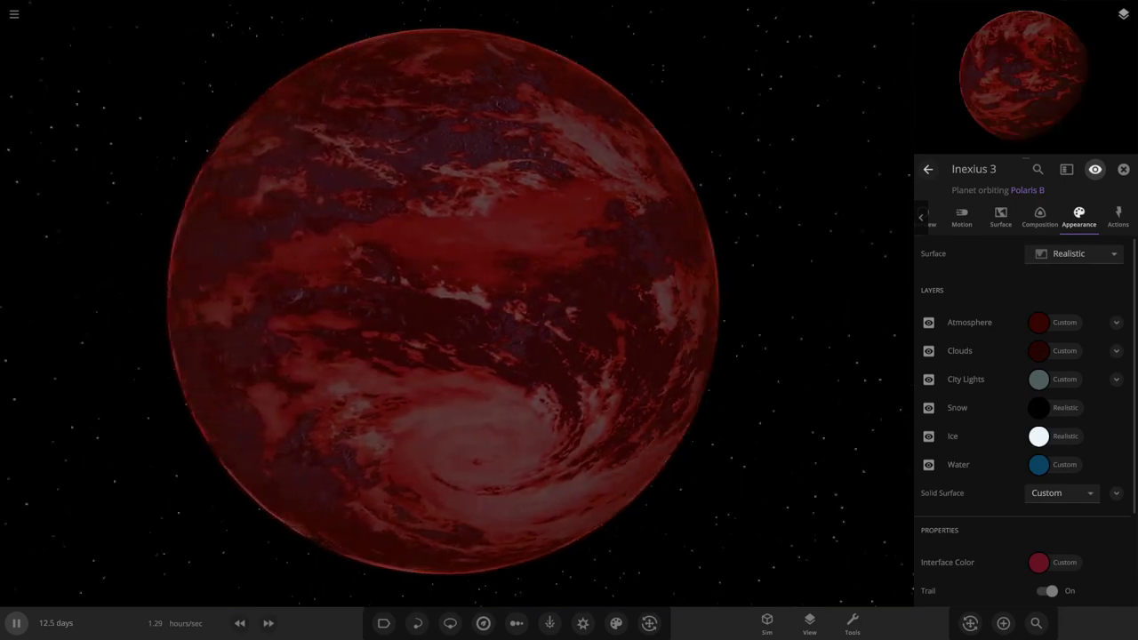
{"action": "left_click", "coordinate": [1115, 321]}
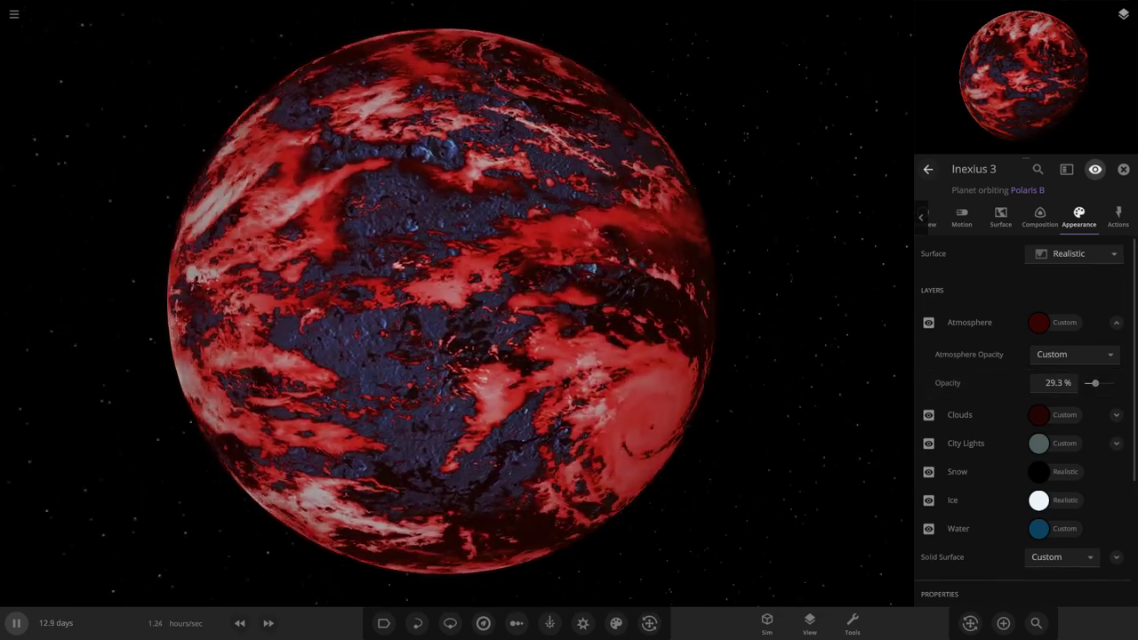
{"action": "left_click_drag", "start_coordinate": [1095, 382], "coordinate": [1089, 382]}
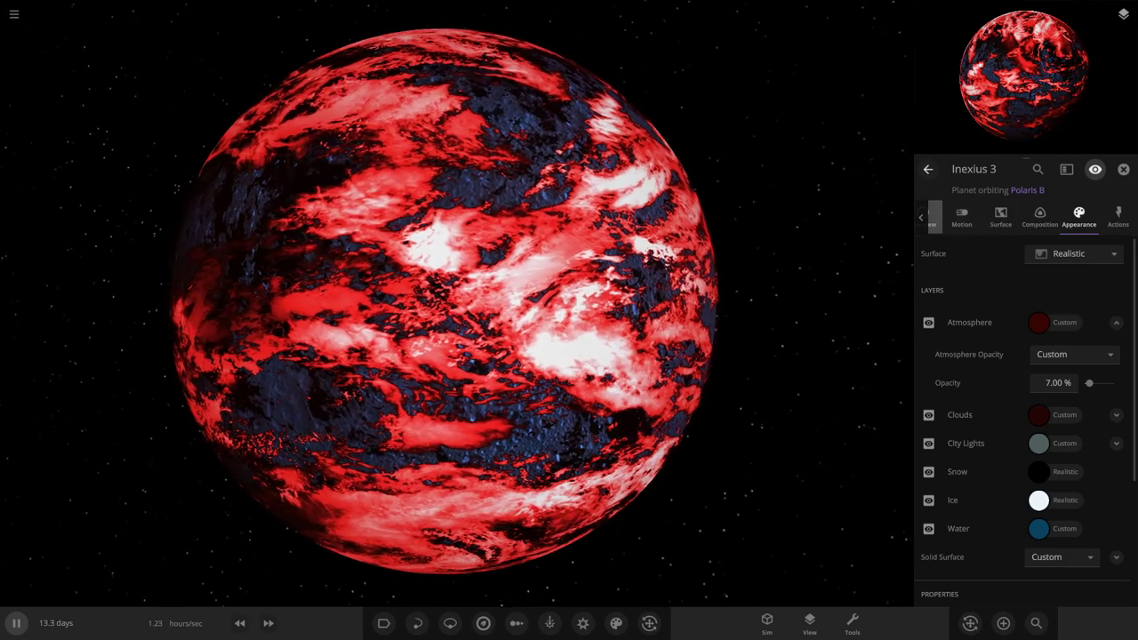
Step: Review Inexius 3's material composition and speed the simulation up to about 2 days per second
{"action": "left_click", "coordinate": [934, 217]}
{"action": "left_click", "coordinate": [1039, 217]}
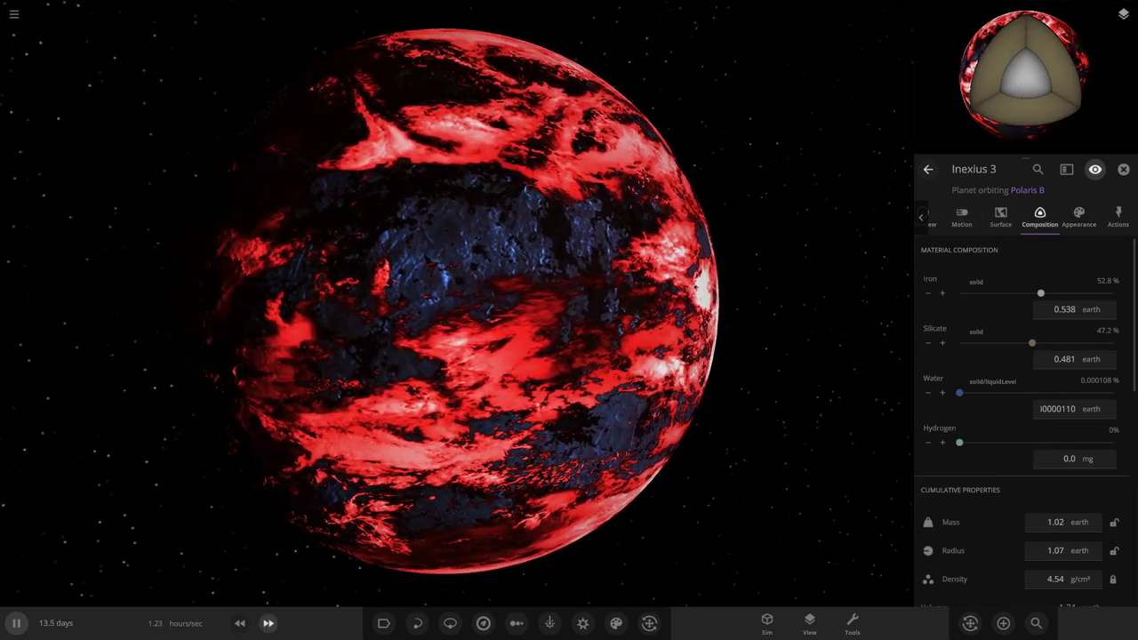
{"action": "left_click", "coordinate": [267, 622]}
{"action": "scroll", "coordinate": [471, 304], "scroll_direction": "down", "scroll_amount": 5}
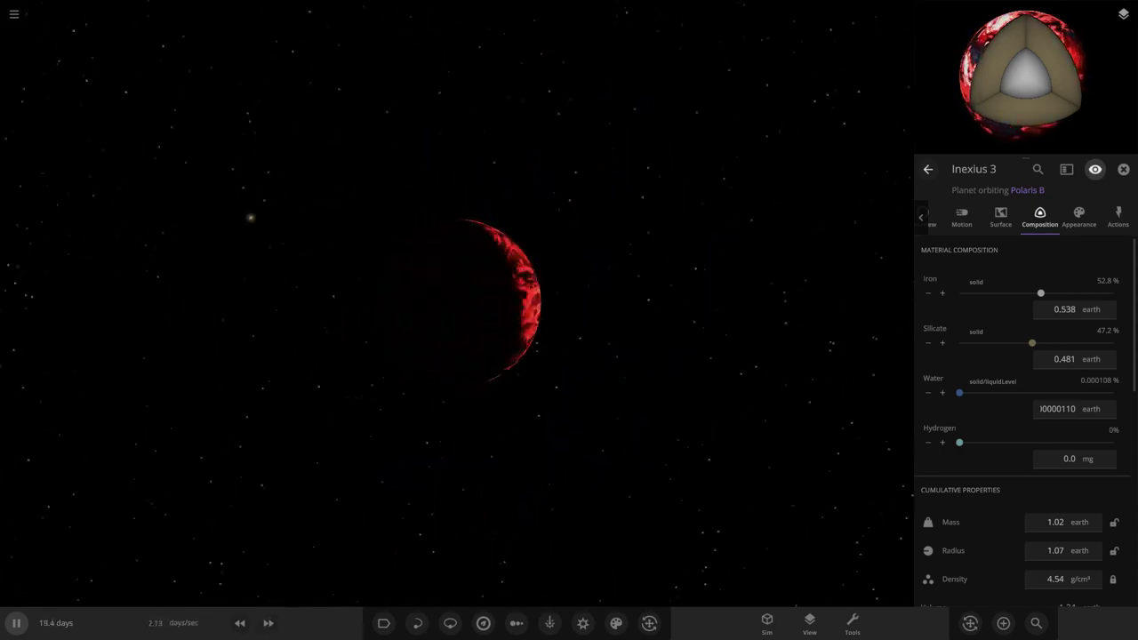
Step: Set Inexius 3's average temperature to 0 °C in its overview
{"action": "left_click", "coordinate": [933, 217]}
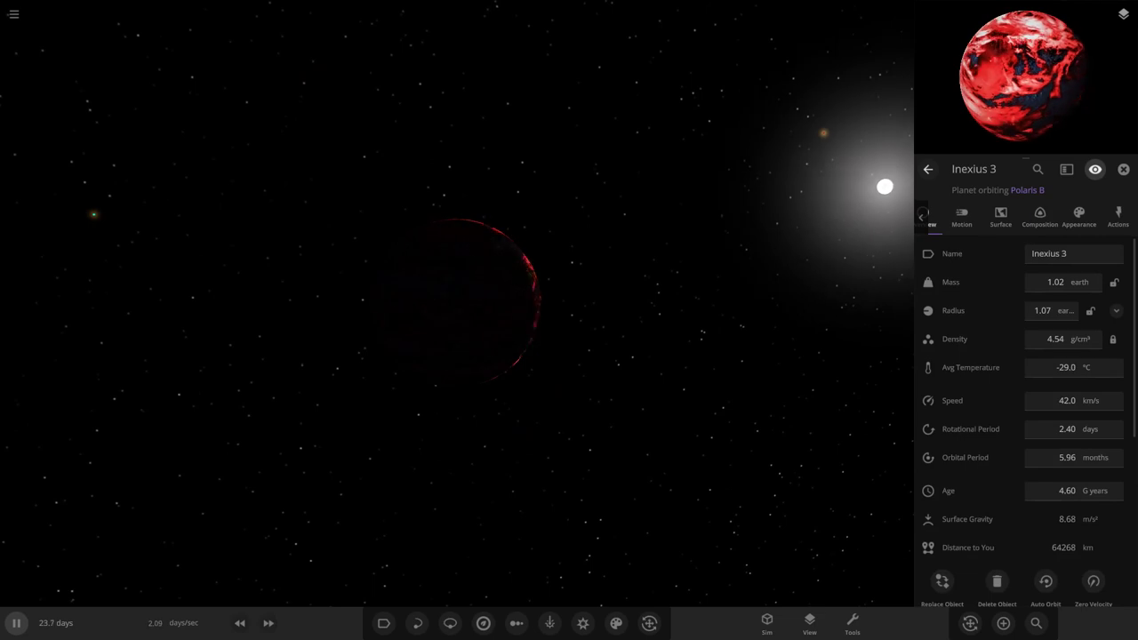
{"action": "left_click", "coordinate": [1065, 367]}
{"action": "type", "text": "0"}
{"action": "key", "text": "Return"}
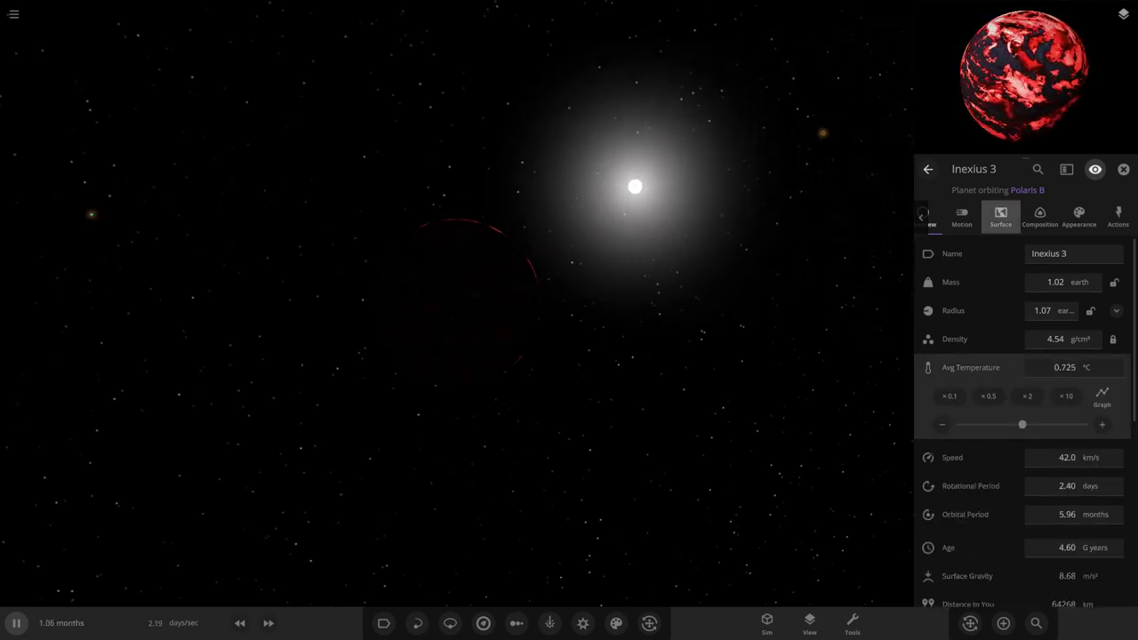
Step: Examine Inexius 3's surface temperature map and its energy flow, elevation and atmosphere properties
{"action": "left_click", "coordinate": [1000, 218]}
{"action": "scroll", "coordinate": [1022, 400], "scroll_direction": "down", "scroll_amount": 5}
{"action": "scroll", "coordinate": [1022, 400], "scroll_direction": "up", "scroll_amount": 5}
{"action": "scroll", "coordinate": [1022, 409], "scroll_direction": "down", "scroll_amount": 8}
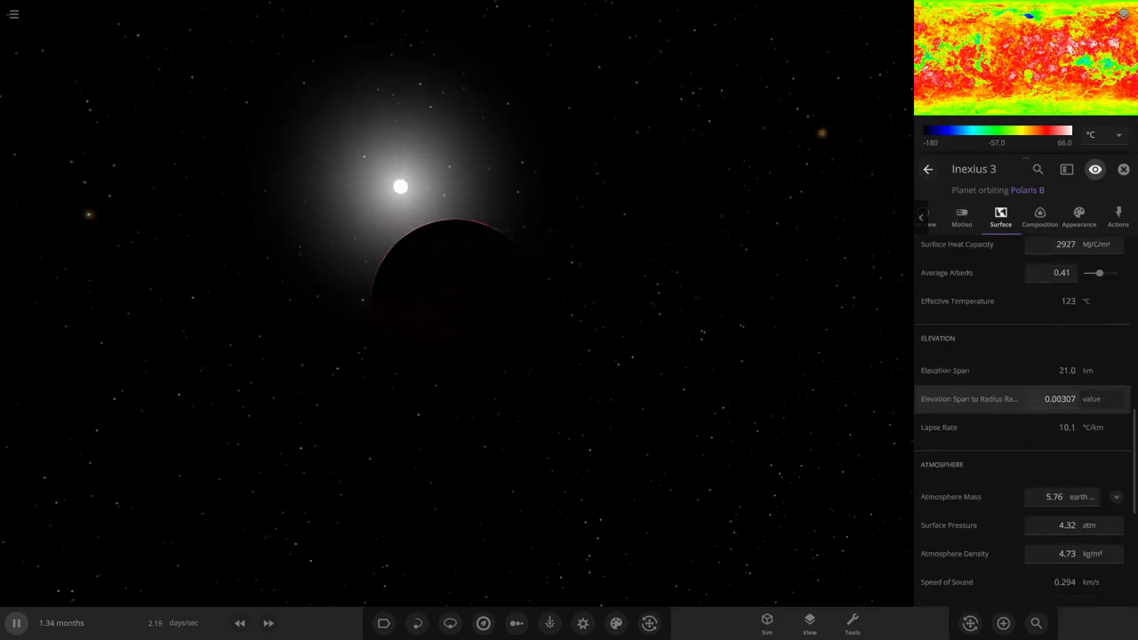
{"action": "scroll", "coordinate": [1022, 411], "scroll_direction": "down", "scroll_amount": 3}
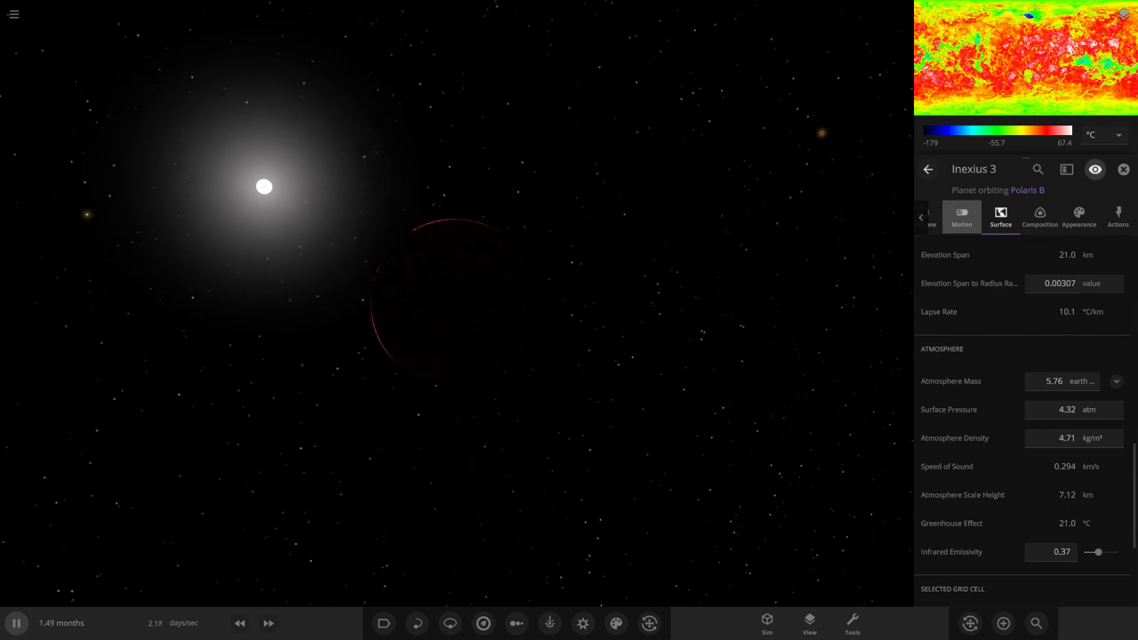
Step: Compare Inexius 3's average temperature with its average albedo and other energy flow properties
{"action": "left_click", "coordinate": [934, 218]}
{"action": "left_click_drag", "start_coordinate": [800, 302], "coordinate": [569, 298]}
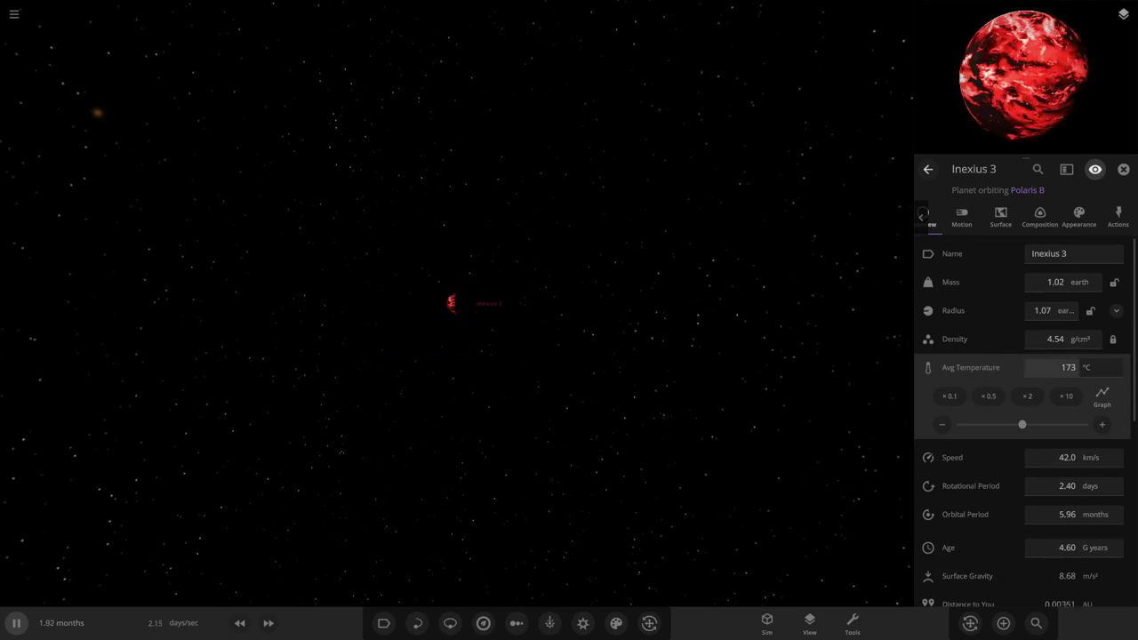
{"action": "left_click", "coordinate": [1000, 217]}
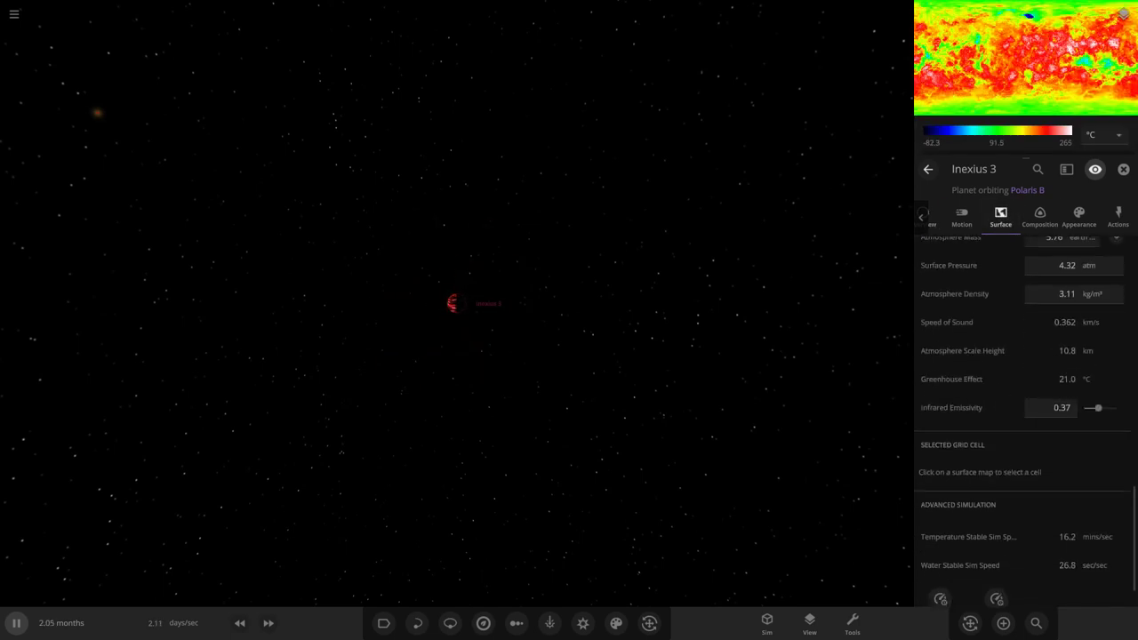
{"action": "scroll", "coordinate": [1022, 418], "scroll_direction": "up", "scroll_amount": 8}
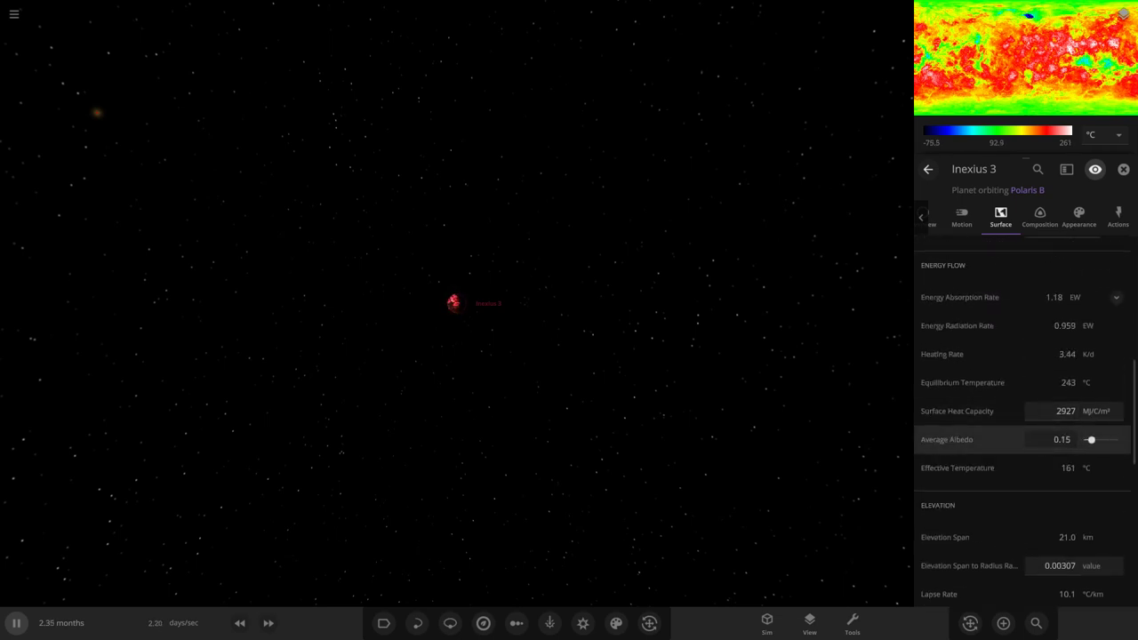
{"action": "left_click", "coordinate": [977, 439]}
{"action": "left_click", "coordinate": [929, 217]}
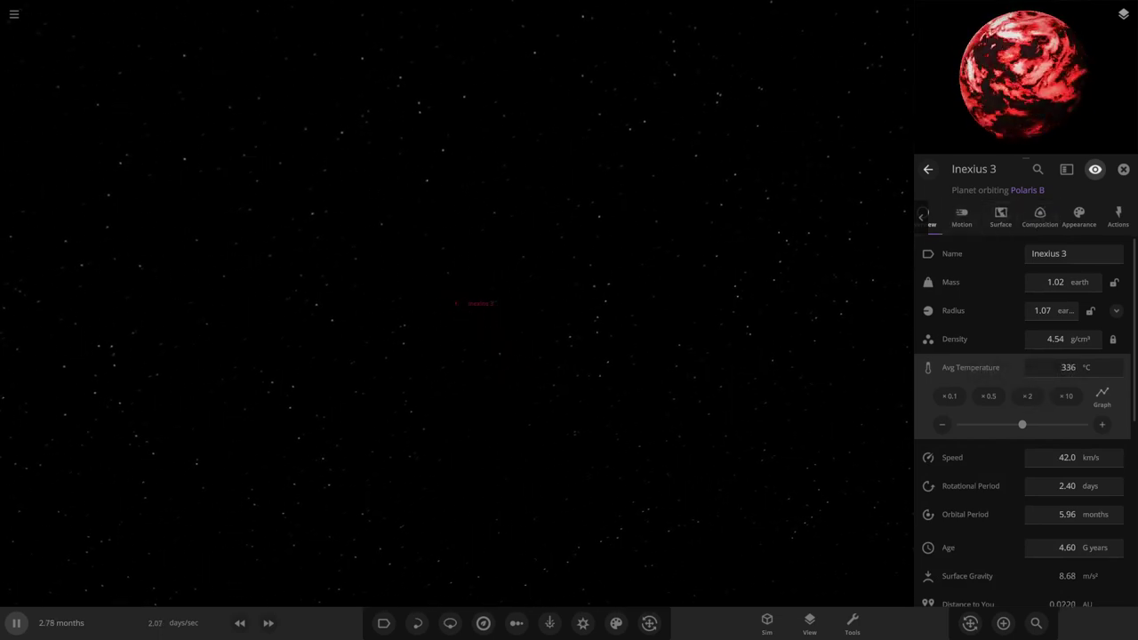
Step: Show Inexius 3's editing handles, review its appearance settings and display the orbit paths around Polaris B
{"action": "left_click", "coordinate": [969, 622]}
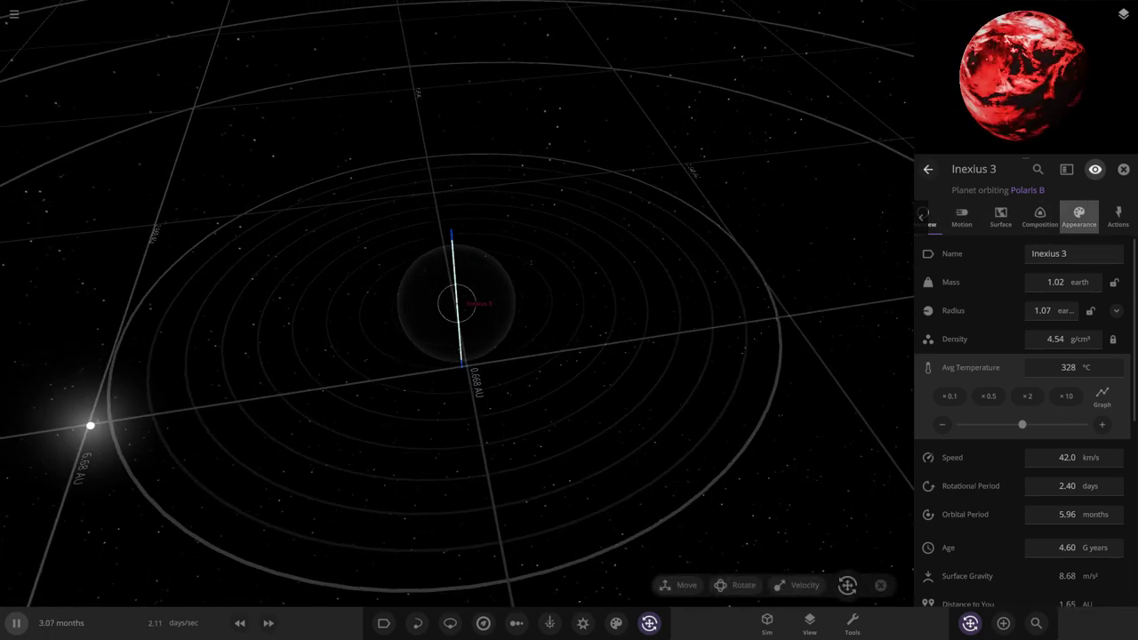
{"action": "left_click", "coordinate": [1078, 217]}
{"action": "scroll", "coordinate": [1057, 462], "scroll_direction": "down", "scroll_amount": 2}
{"action": "scroll", "coordinate": [1022, 400], "scroll_direction": "up", "scroll_amount": 1}
{"action": "scroll", "coordinate": [1022, 400], "scroll_direction": "down", "scroll_amount": 2}
{"action": "scroll", "coordinate": [457, 356], "scroll_direction": "down", "scroll_amount": 5}
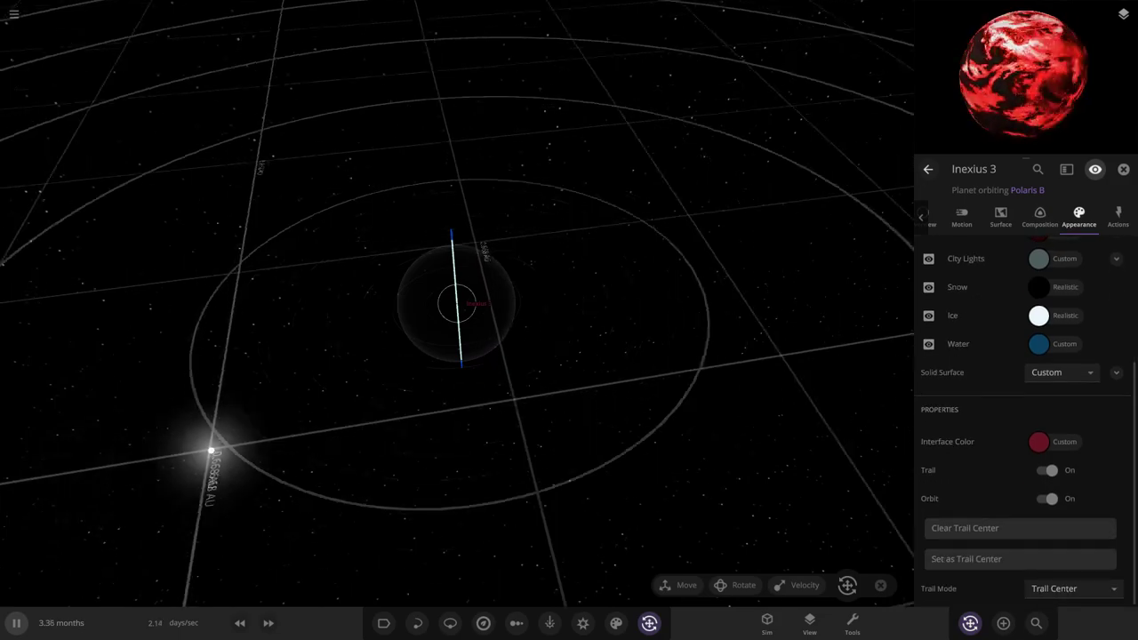
{"action": "left_click", "coordinate": [449, 623]}
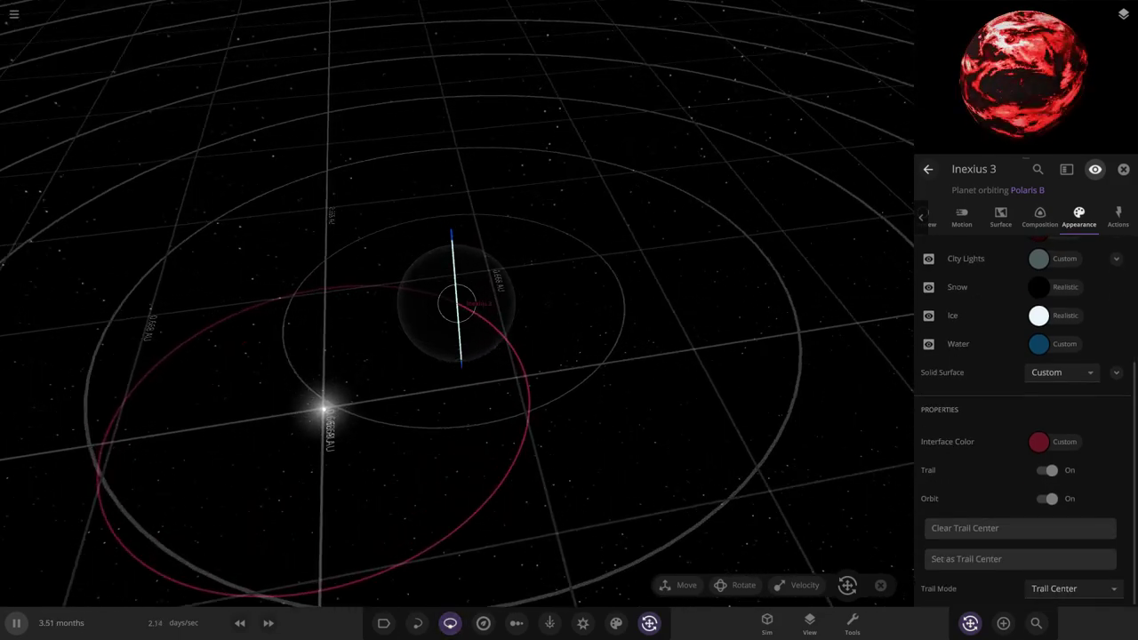
Step: Shorten Inexius 3's orbital period to 2.98 months in its motion properties
{"action": "left_click", "coordinate": [961, 217]}
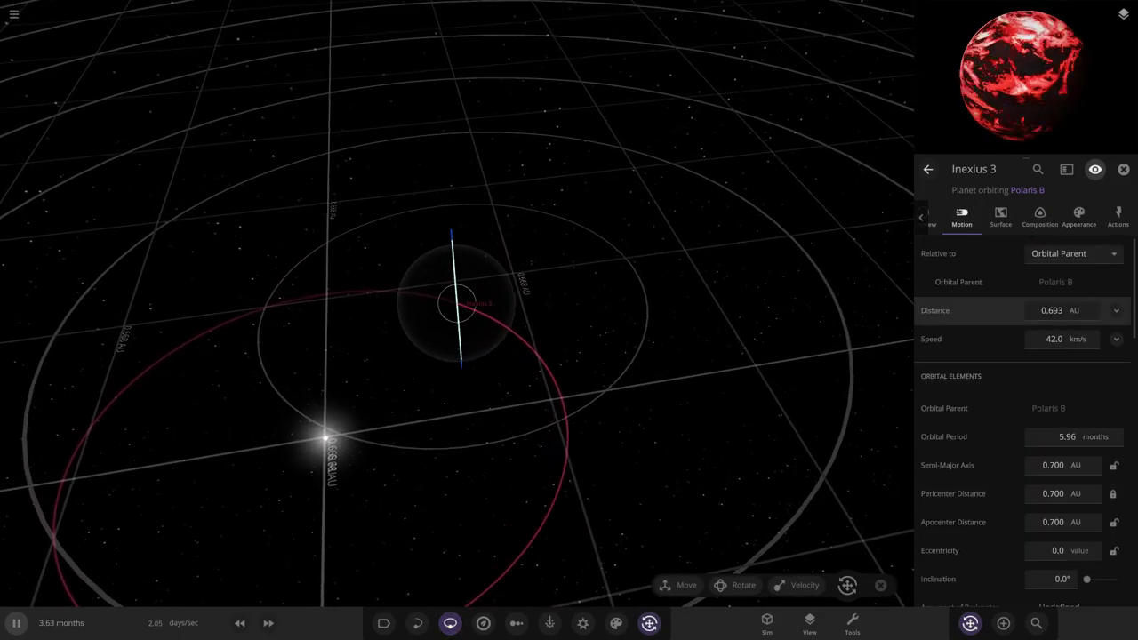
{"action": "left_click", "coordinate": [1067, 436]}
{"action": "left_click", "coordinate": [942, 494]}
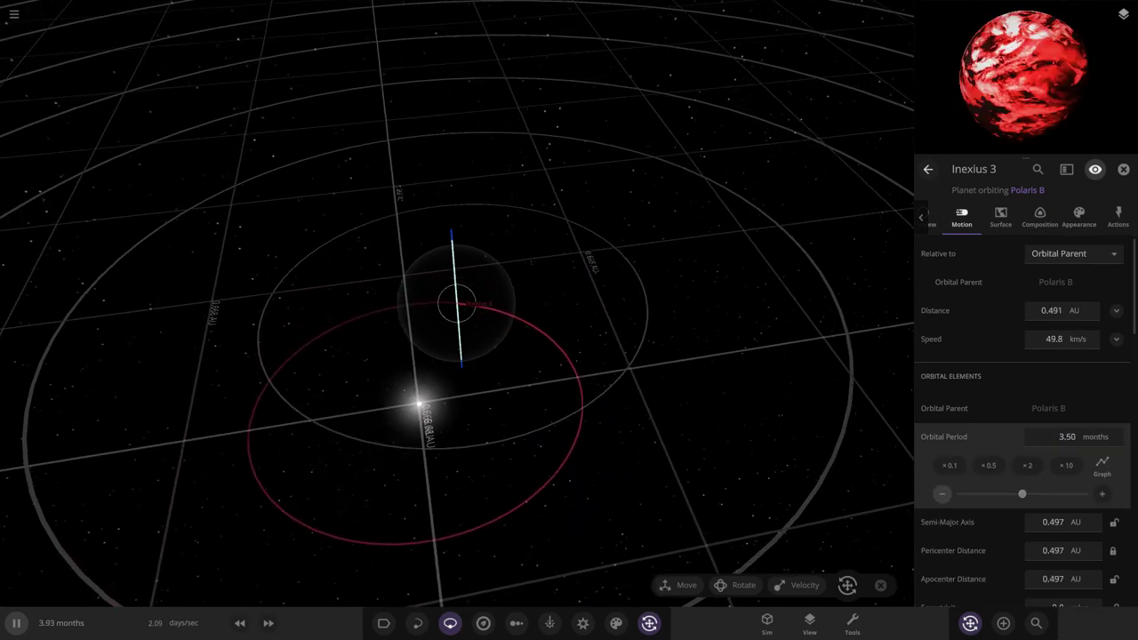
Step: Check Inexius 3's average temperature and material composition, and view the planet up close
{"action": "left_click", "coordinate": [933, 217]}
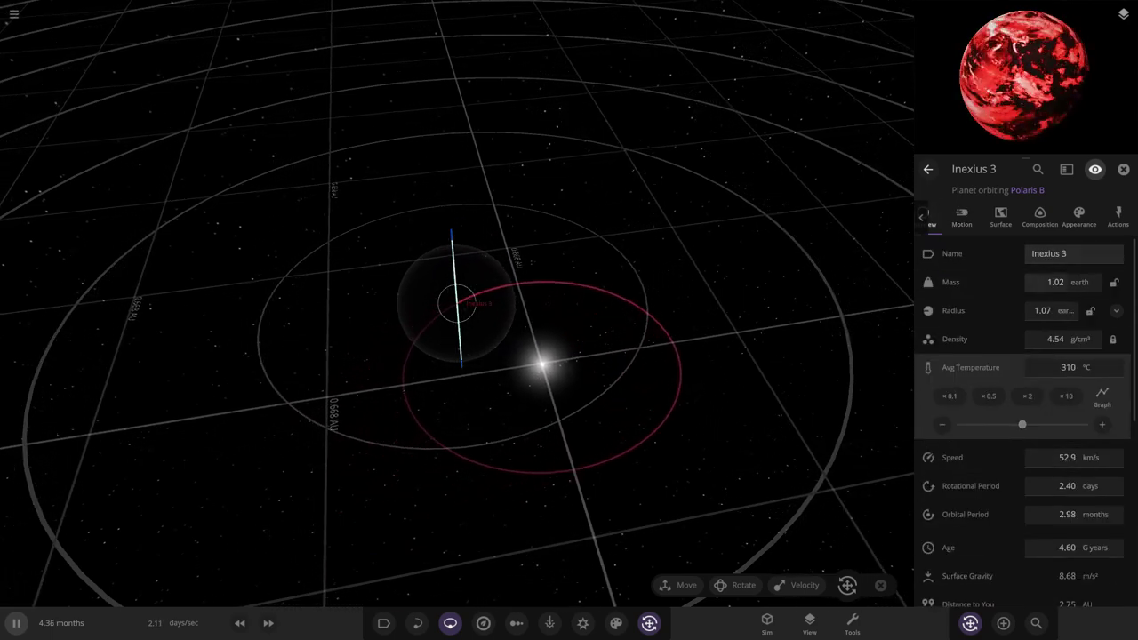
{"action": "left_click", "coordinate": [1040, 216]}
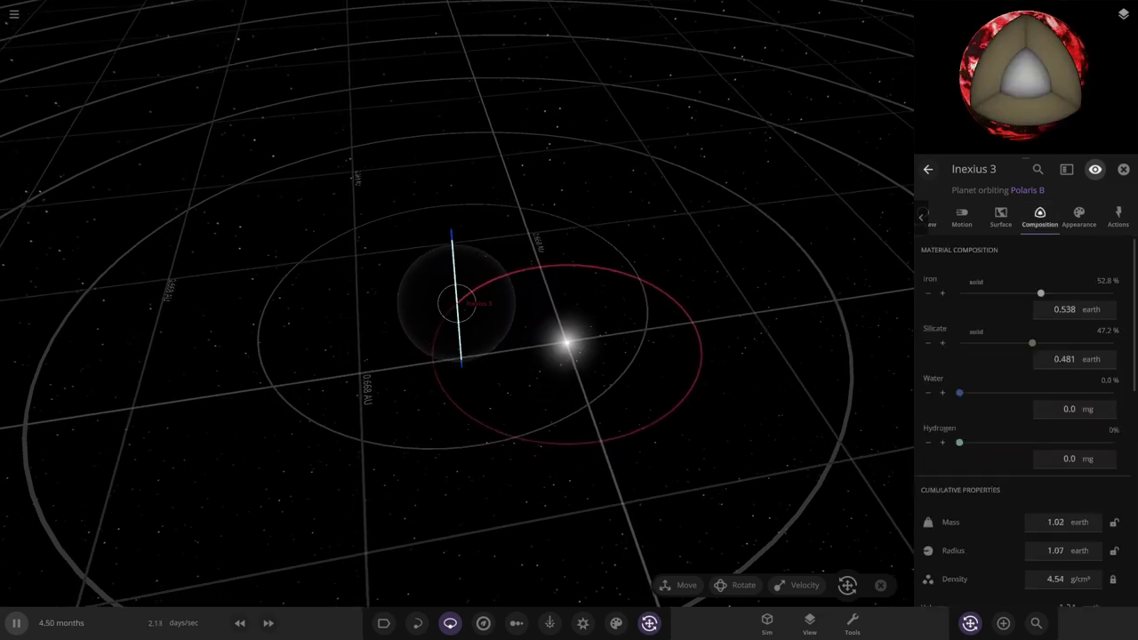
{"action": "left_click", "coordinate": [933, 217]}
{"action": "scroll", "coordinate": [457, 303], "scroll_direction": "up", "scroll_amount": 8}
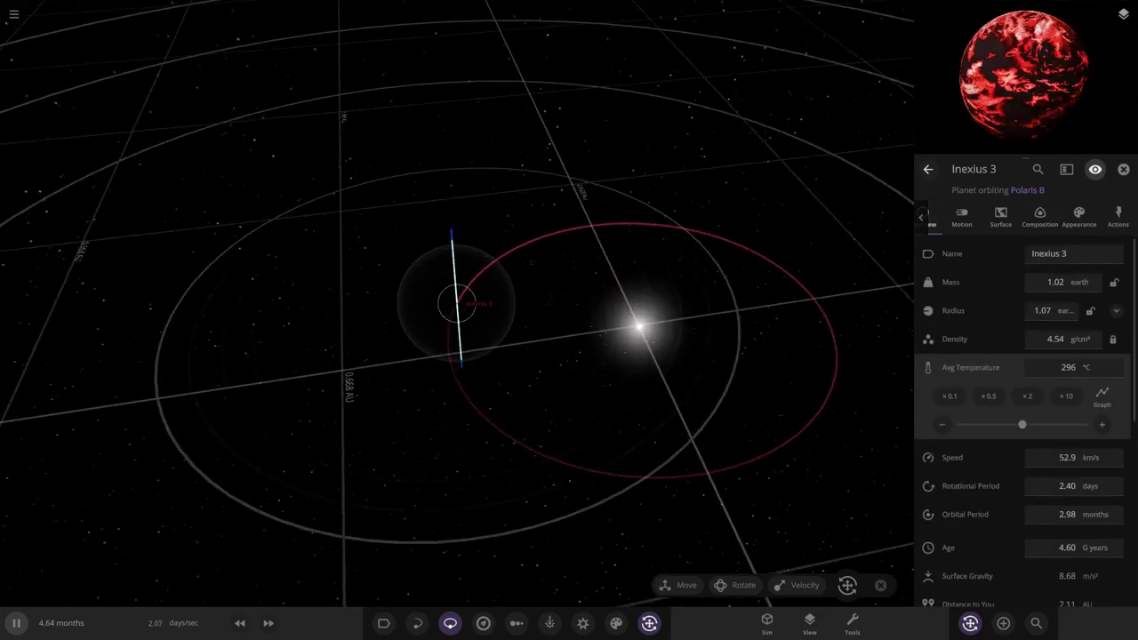
{"action": "left_click_drag", "start_coordinate": [534, 373], "coordinate": [426, 307]}
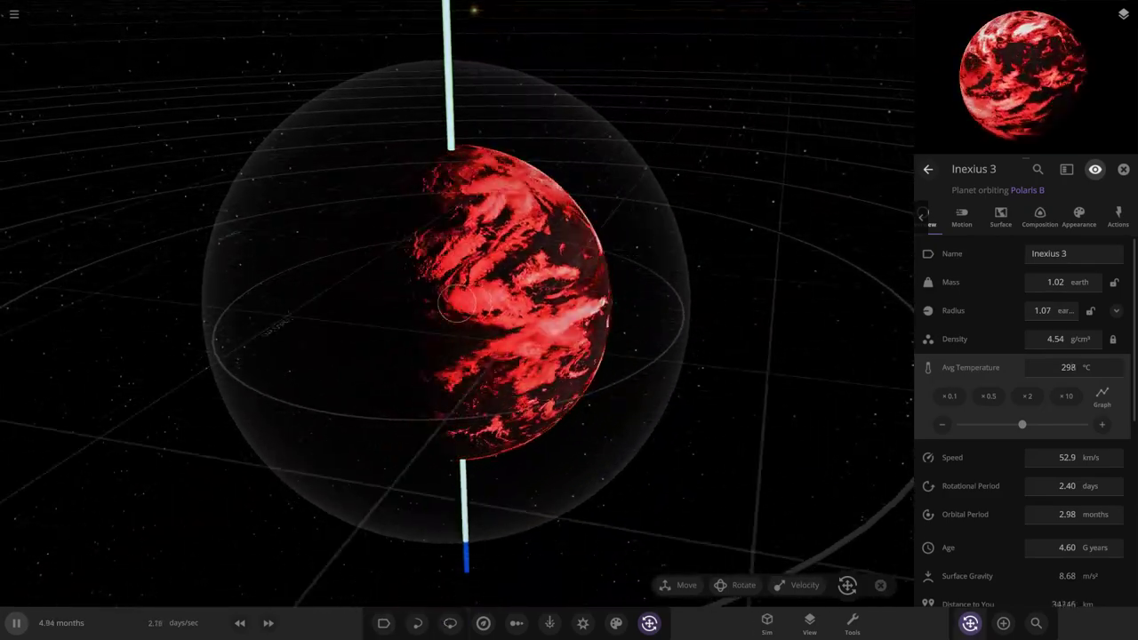
Step: Hide the editing handles and orbit paths, and slow the simulation to a target of 2.02 hours per second
{"action": "key", "text": "Escape"}
{"action": "left_click", "coordinate": [240, 624]}
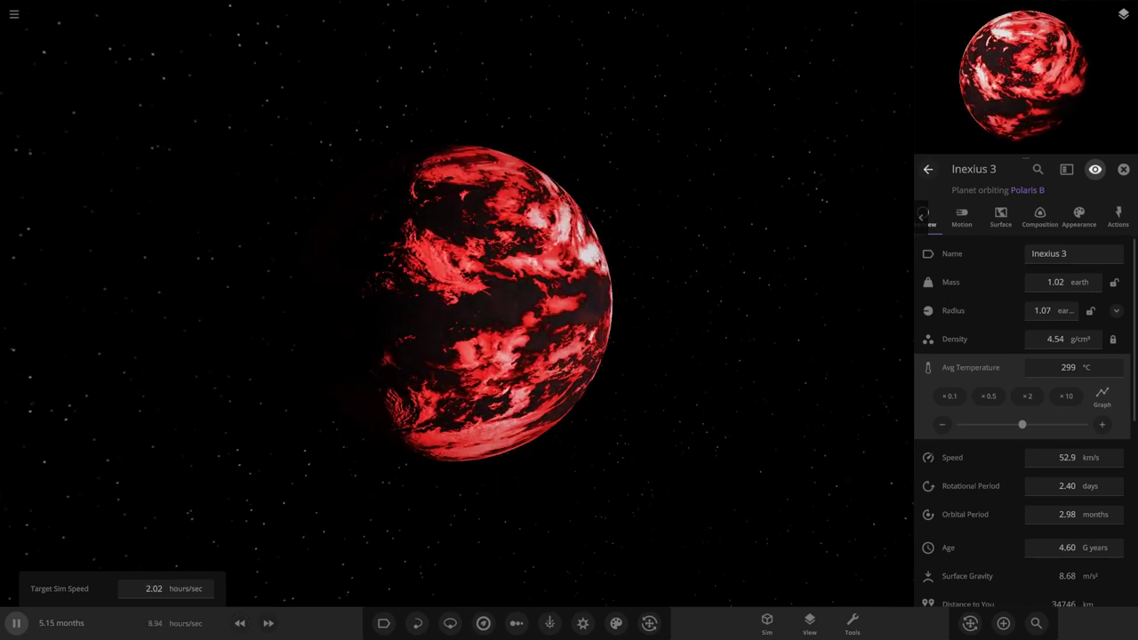
{"action": "scroll", "coordinate": [456, 302], "scroll_direction": "up", "scroll_amount": 1}
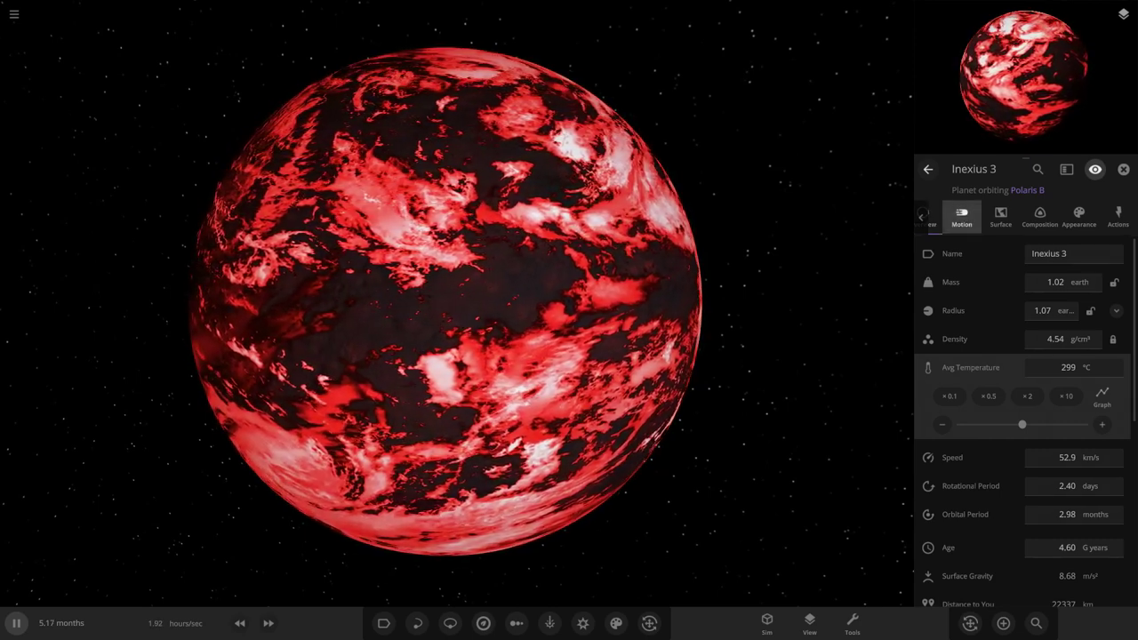
Step: Tidally lock Inexius 3 to Polaris B in its motion properties and view it against the star
{"action": "left_click", "coordinate": [961, 217]}
{"action": "scroll", "coordinate": [1022, 513], "scroll_direction": "down", "scroll_amount": 3}
{"action": "scroll", "coordinate": [1022, 418], "scroll_direction": "down", "scroll_amount": 5}
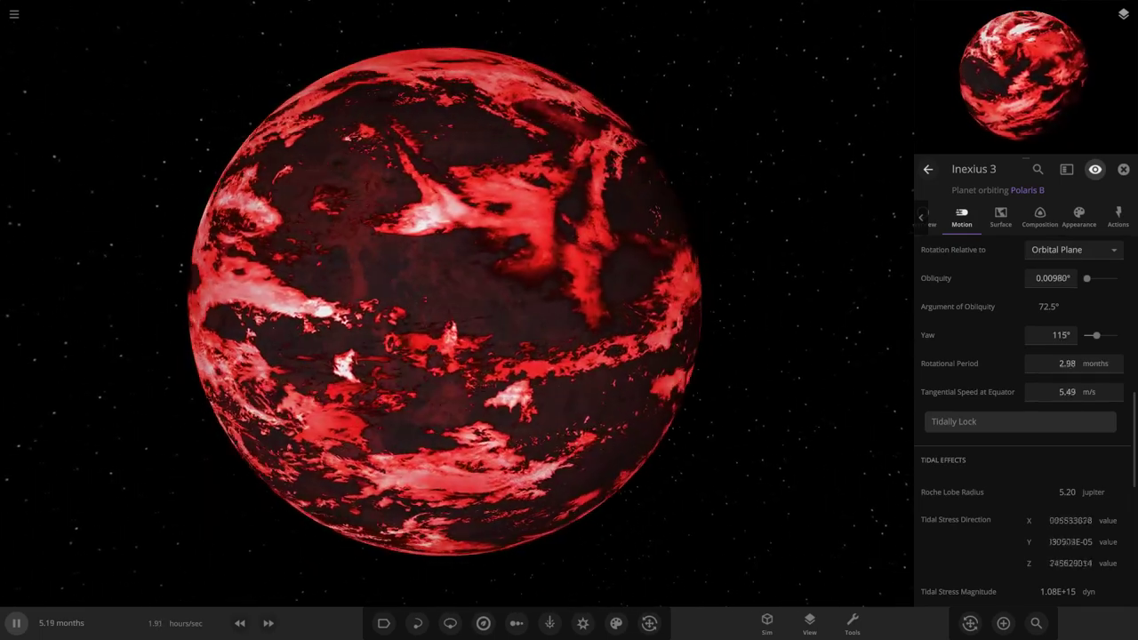
{"action": "scroll", "coordinate": [455, 303], "scroll_direction": "up", "scroll_amount": 5}
{"action": "scroll", "coordinate": [455, 303], "scroll_direction": "down", "scroll_amount": 10}
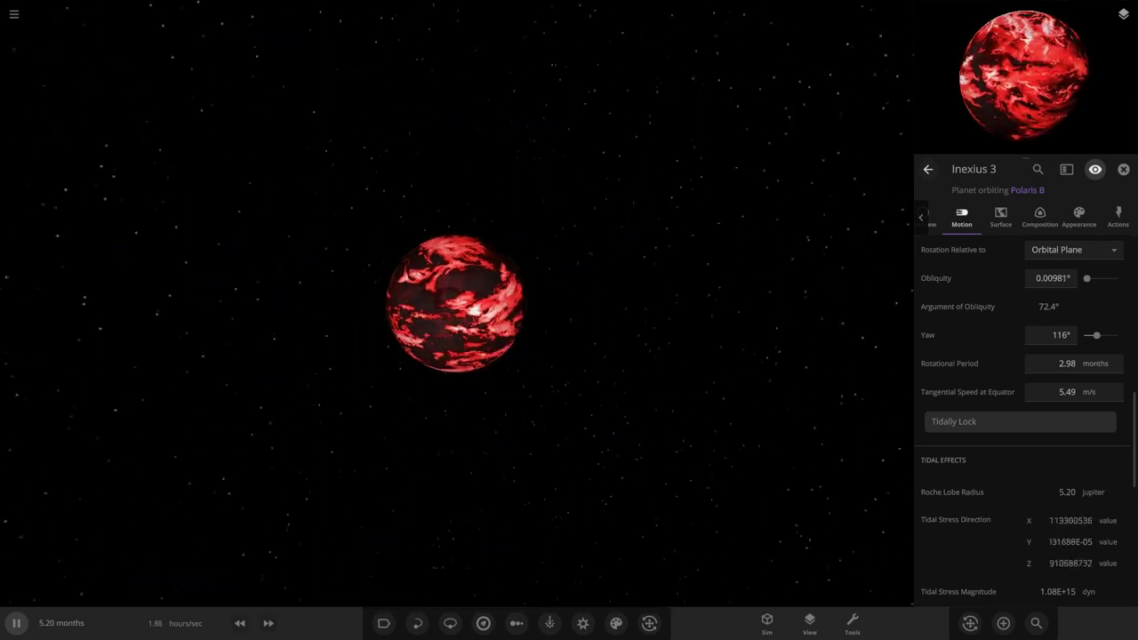
{"action": "left_click_drag", "start_coordinate": [356, 302], "coordinate": [568, 302]}
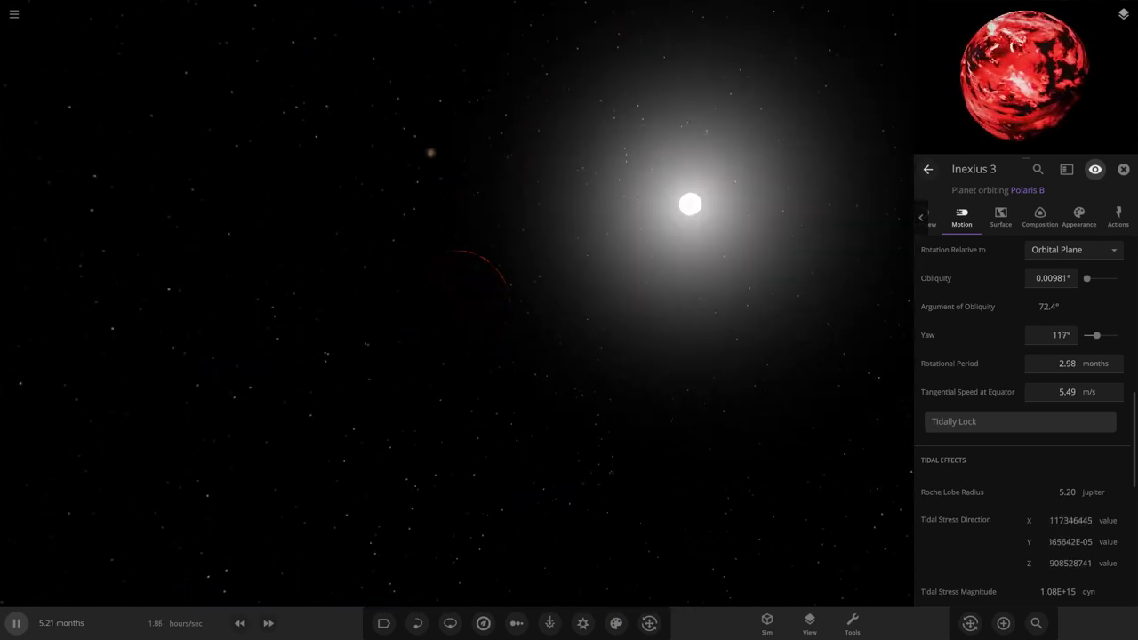
Step: Save the simulation under the name Christmas 2021 without sharing it on the Steam Workshop
{"action": "left_click", "coordinate": [14, 14]}
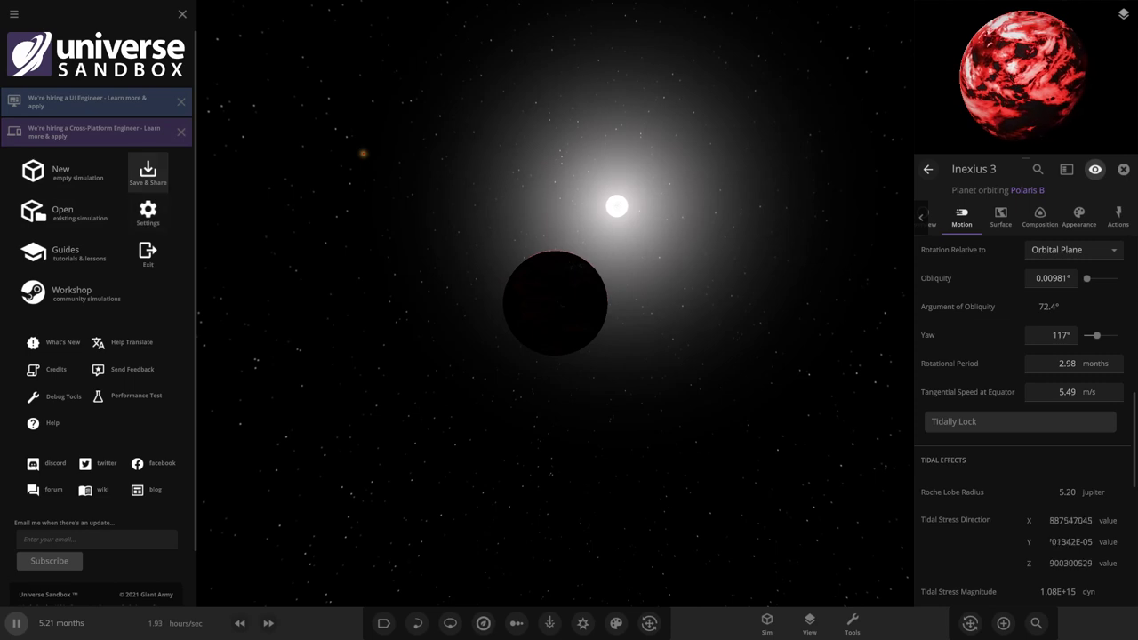
{"action": "left_click", "coordinate": [145, 171]}
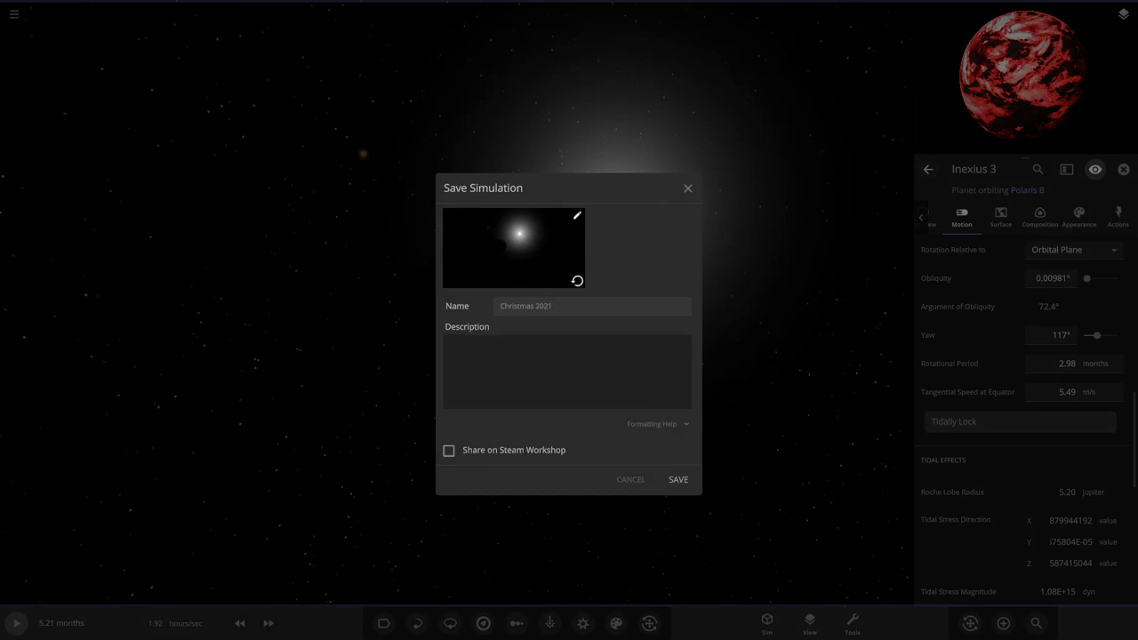
{"action": "left_click", "coordinate": [678, 479]}
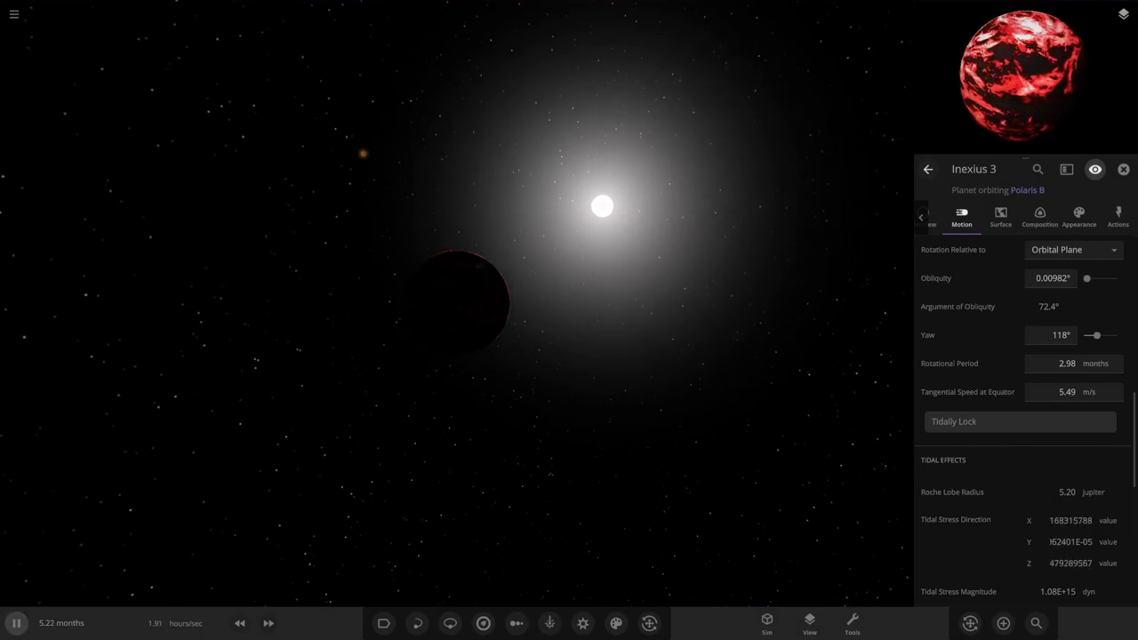
Step: Run the simulation forward at about 2.5 days per second, and slow it to about 1.1 hours per second
{"action": "left_click", "coordinate": [267, 623]}
{"action": "left_click", "coordinate": [267, 623]}
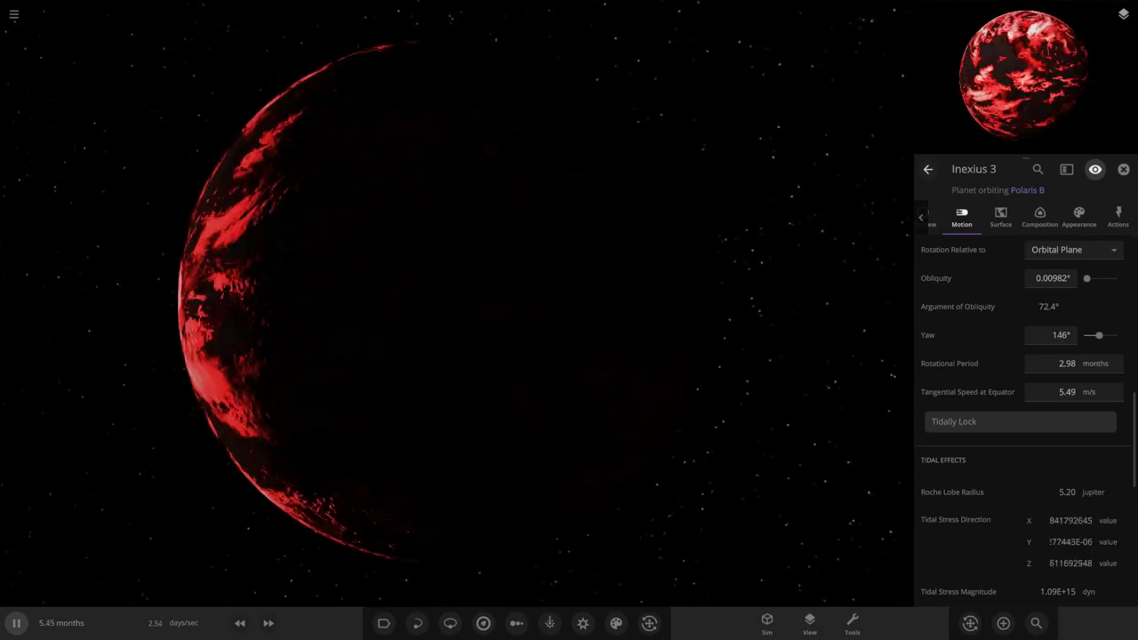
{"action": "left_click", "coordinate": [240, 623]}
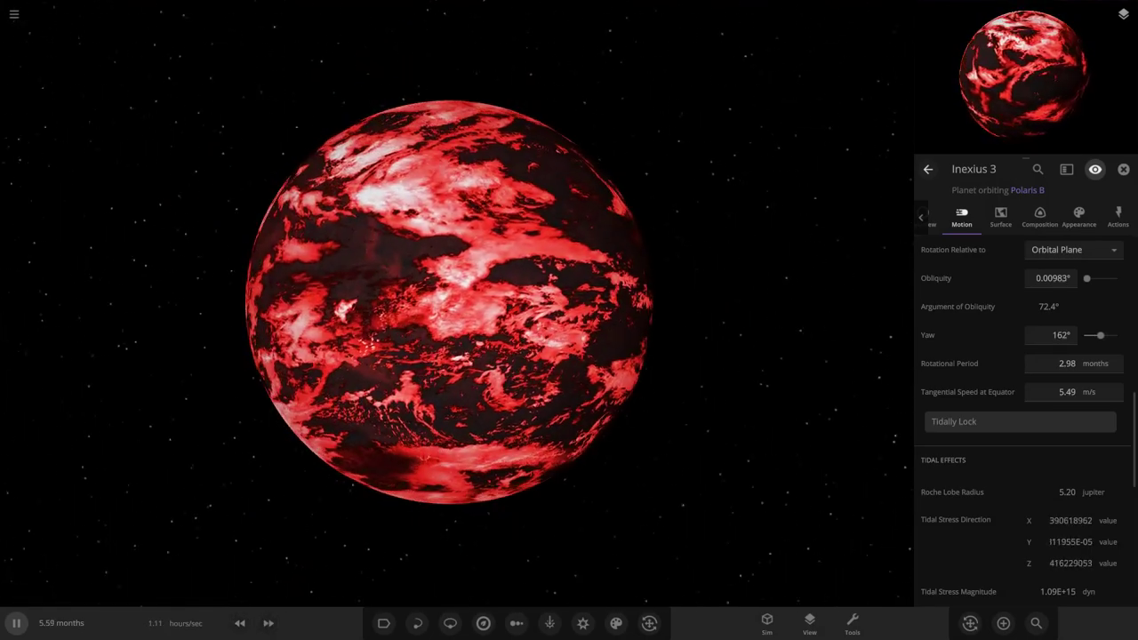
Step: Examine Inexius 3's average temperature, rotating cloud cover and surface temperature map
{"action": "left_click", "coordinate": [934, 217]}
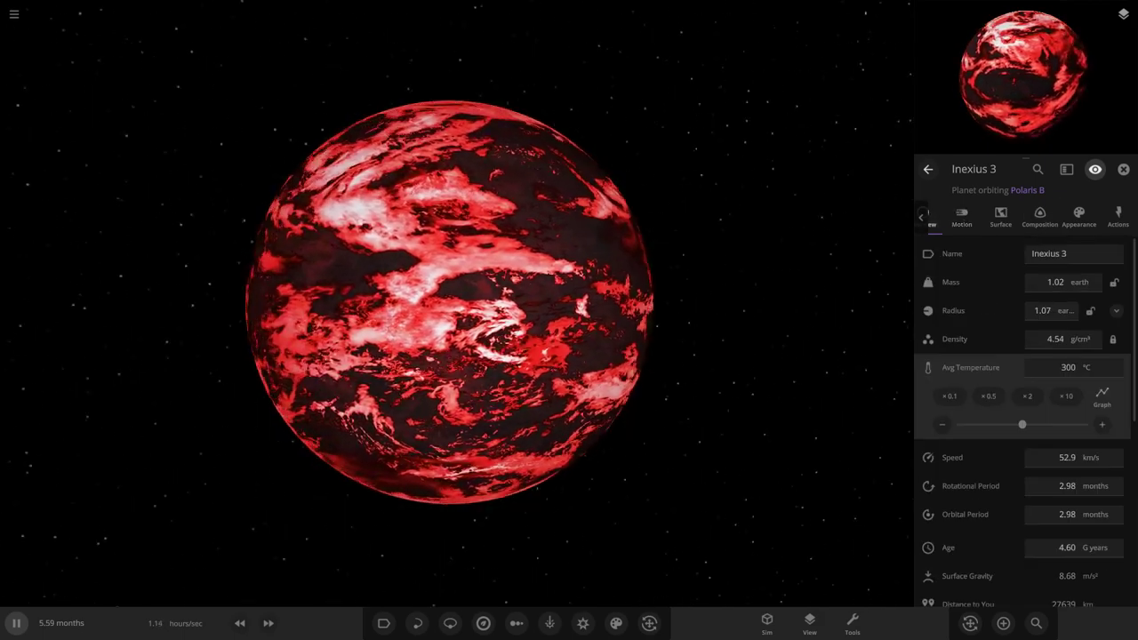
{"action": "scroll", "coordinate": [455, 302], "scroll_direction": "up", "scroll_amount": 5}
{"action": "left_click_drag", "start_coordinate": [569, 302], "coordinate": [373, 302]}
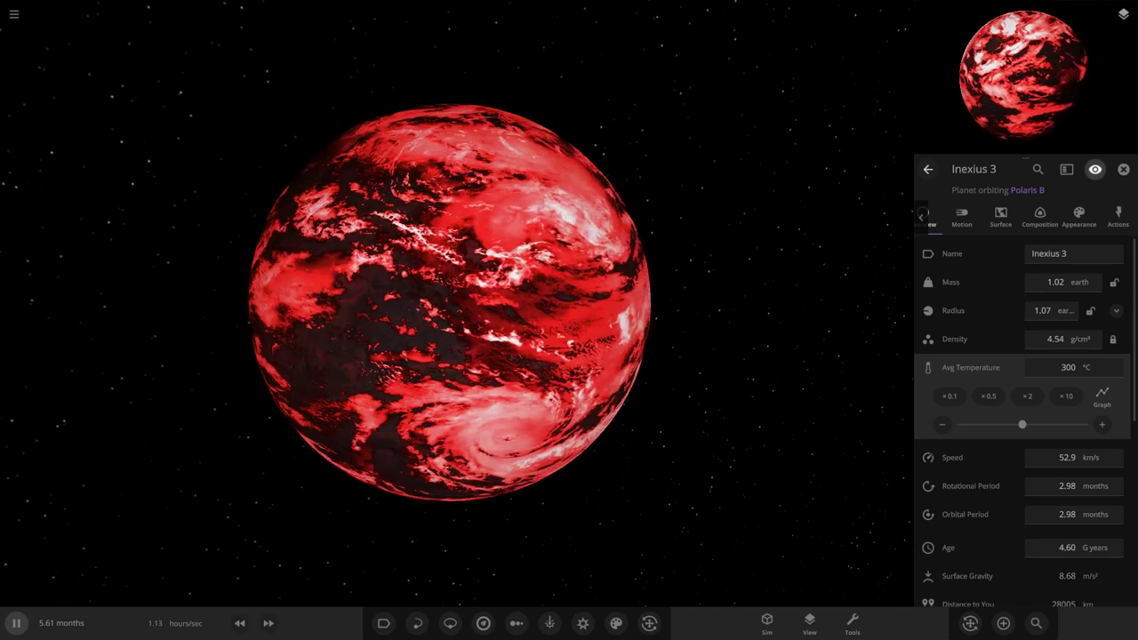
{"action": "left_click", "coordinate": [1078, 217]}
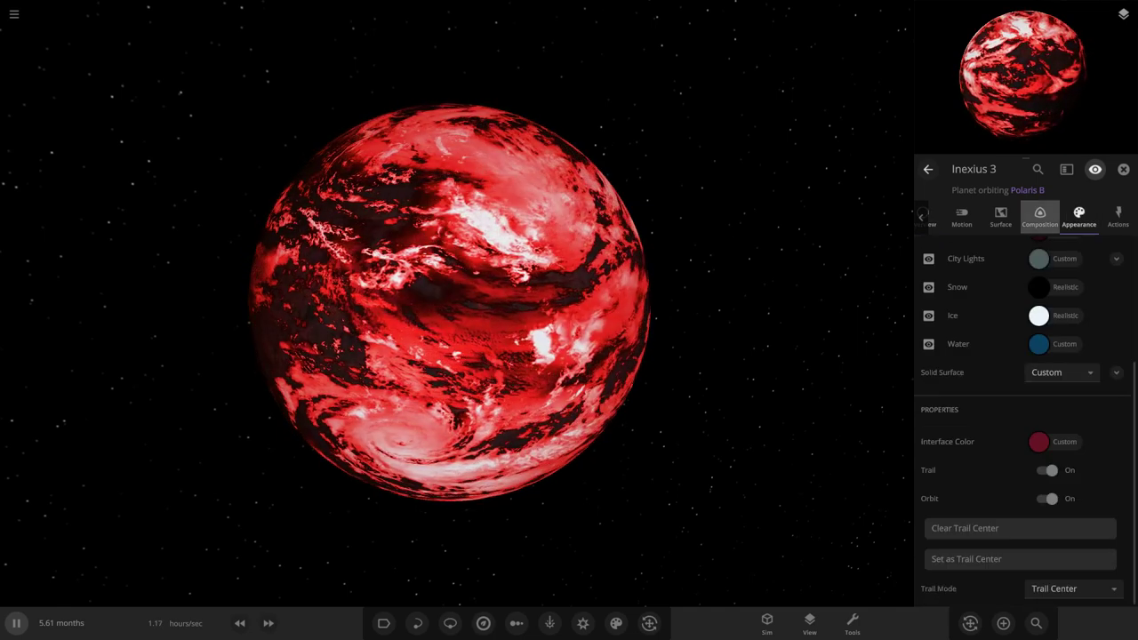
{"action": "left_click", "coordinate": [1040, 217]}
{"action": "left_click", "coordinate": [1000, 217]}
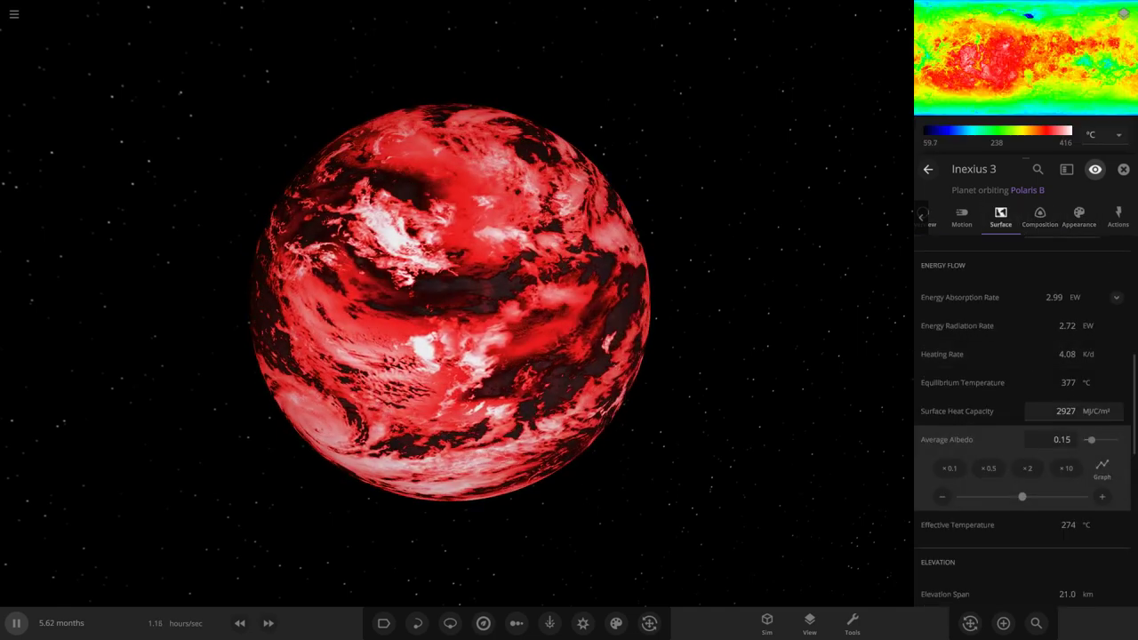
Step: Raise the target simulation speed to 12 days per second and watch the locked planet's day and night sides change temperature
{"action": "left_click", "coordinate": [268, 623]}
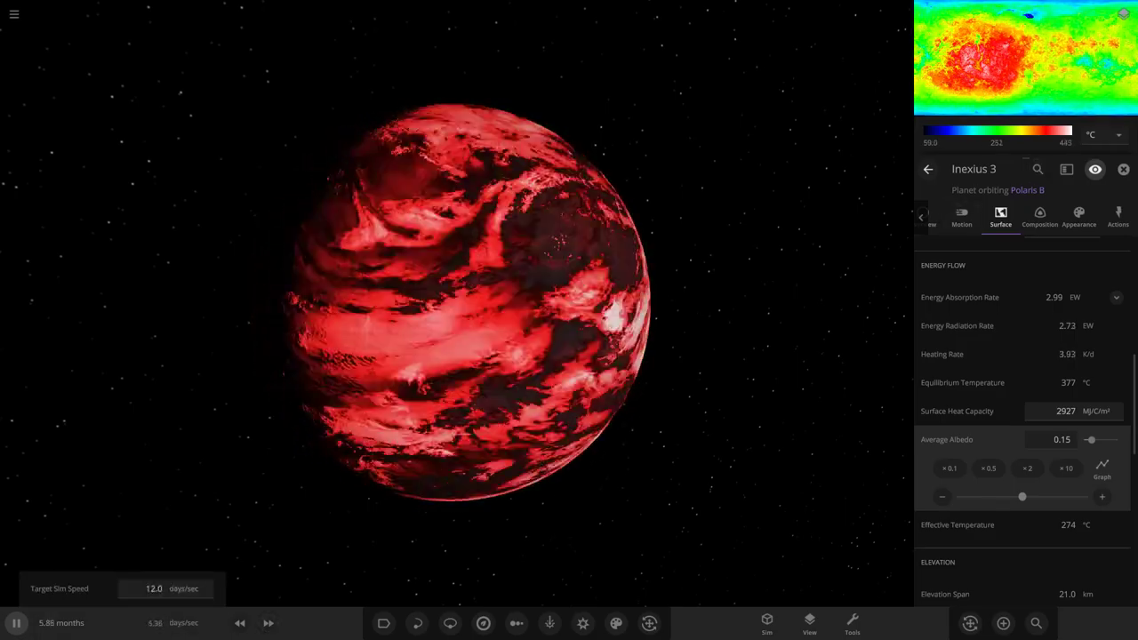
{"action": "left_click_drag", "start_coordinate": [374, 302], "coordinate": [658, 307]}
{"action": "scroll", "coordinate": [456, 302], "scroll_direction": "down", "scroll_amount": 2}
{"action": "key", "text": "space"}
{"action": "scroll", "coordinate": [455, 302], "scroll_direction": "up", "scroll_amount": 4}
{"action": "left_click_drag", "start_coordinate": [373, 302], "coordinate": [693, 302]}
{"action": "scroll", "coordinate": [455, 303], "scroll_direction": "down", "scroll_amount": 4}
{"action": "key", "text": "space"}
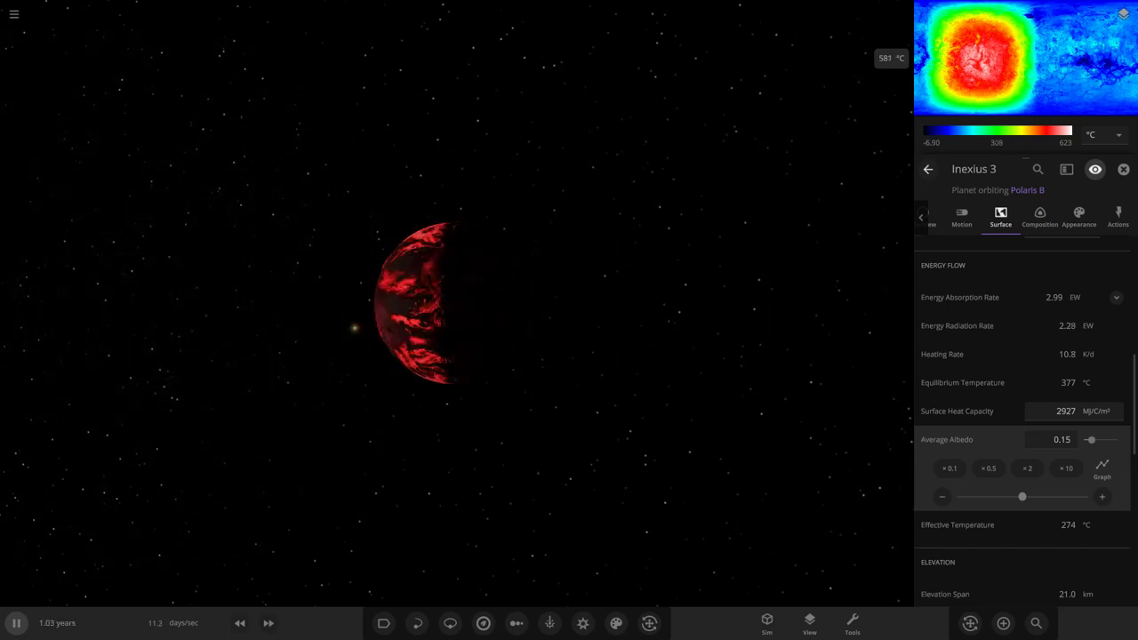
Step: Pause the simulation and inspect the heated hemisphere of Inexius 3 up close
{"action": "key", "text": "space"}
{"action": "scroll", "coordinate": [448, 303], "scroll_direction": "up", "scroll_amount": 10}
{"action": "left_click_drag", "start_coordinate": [391, 302], "coordinate": [569, 311]}
{"action": "scroll", "coordinate": [448, 303], "scroll_direction": "down", "scroll_amount": 3}
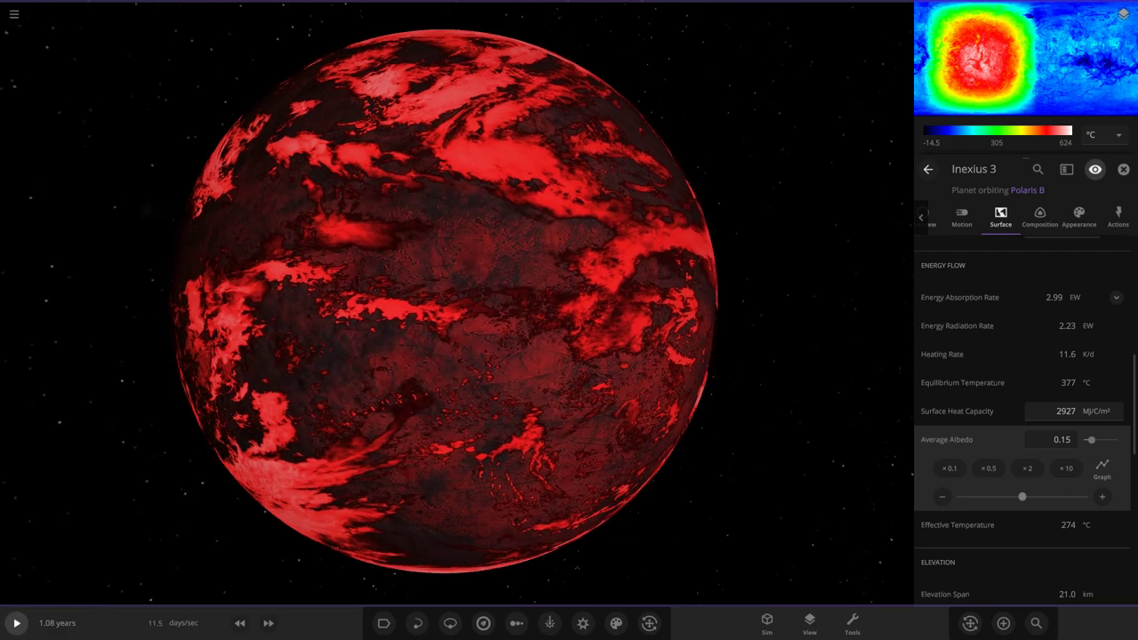
Step: Review Inexius 3's appearance layers, toggling the visibility of its clouds to compare the surface
{"action": "left_click", "coordinate": [1078, 217]}
{"action": "scroll", "coordinate": [1022, 400], "scroll_direction": "up", "scroll_amount": 2}
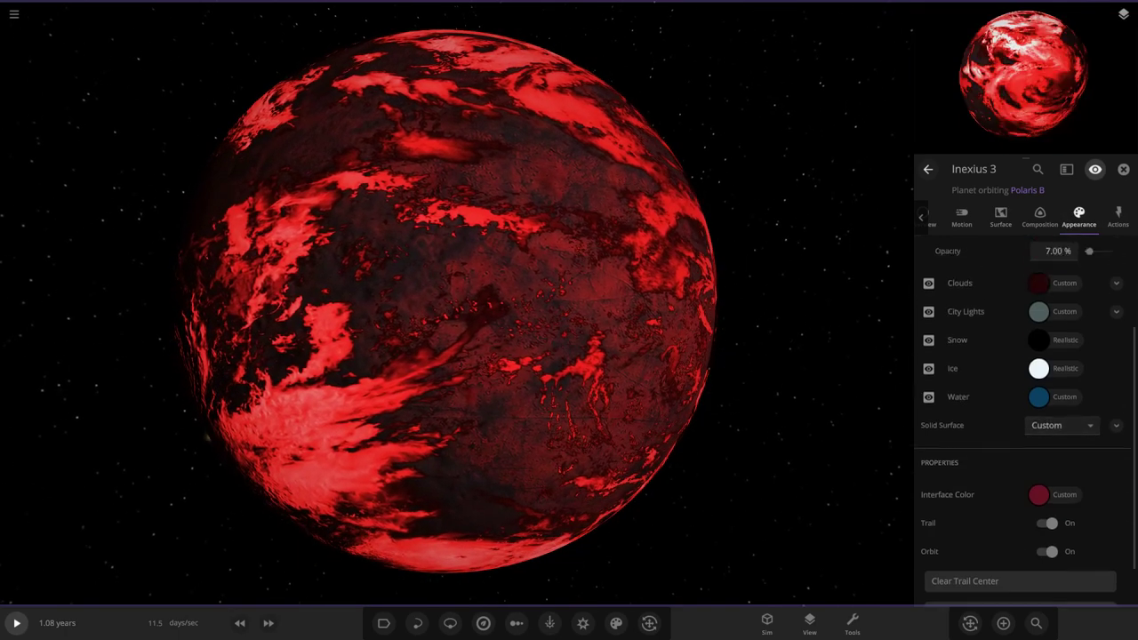
{"action": "scroll", "coordinate": [1022, 422], "scroll_direction": "up", "scroll_amount": 3}
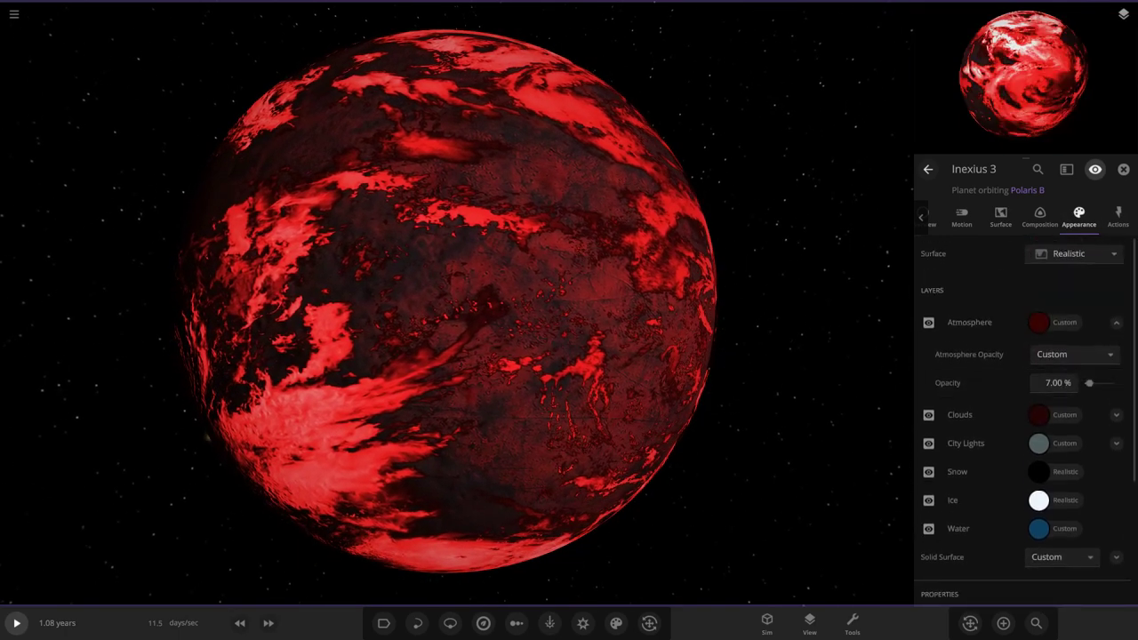
{"action": "left_click", "coordinate": [928, 415]}
{"action": "mouse_move", "coordinate": [675, 337]}
{"action": "left_mouse_down"}
{"action": "mouse_move", "coordinate": [426, 356]}
{"action": "mouse_move", "coordinate": [658, 342]}
{"action": "left_mouse_up"}
{"action": "scroll", "coordinate": [604, 346], "scroll_direction": "up", "scroll_amount": 4}
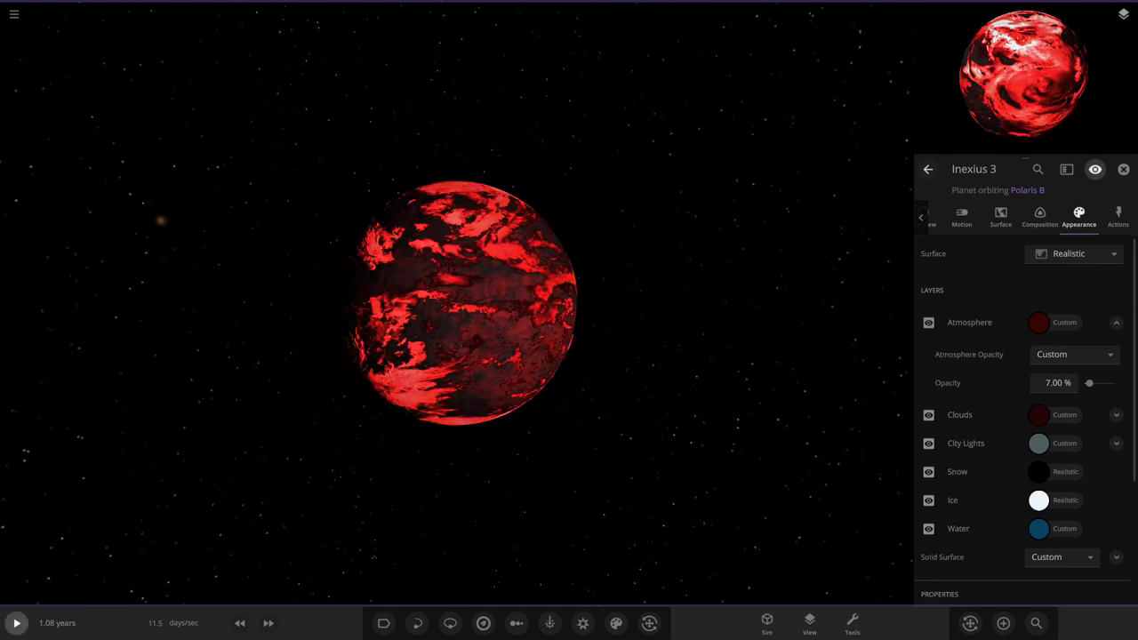
Step: Slow the simulation to about 2.7 hours per second and set Inexius 3's first cloud map to Thick
{"action": "left_click", "coordinate": [239, 623]}
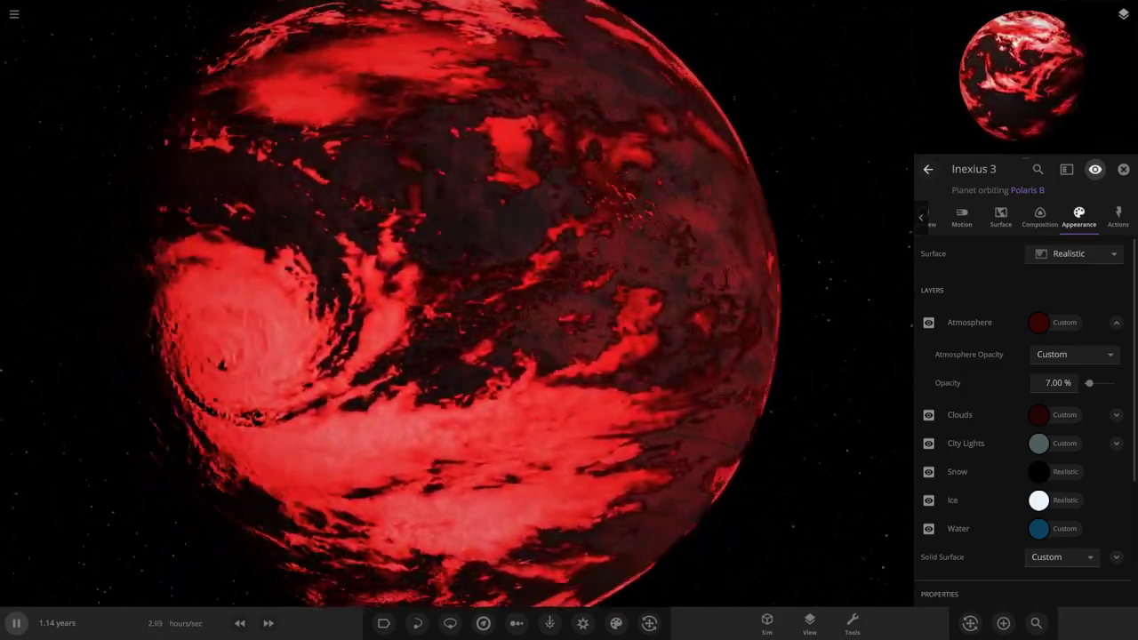
{"action": "scroll", "coordinate": [1117, 364], "scroll_direction": "down", "scroll_amount": 2}
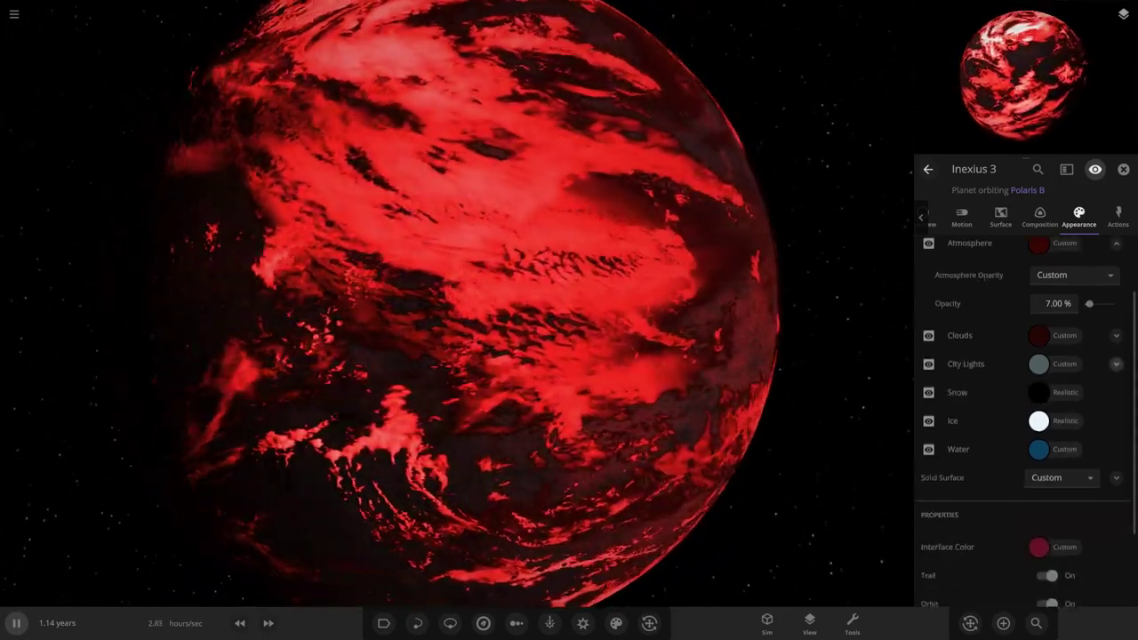
{"action": "left_click", "coordinate": [1116, 336]}
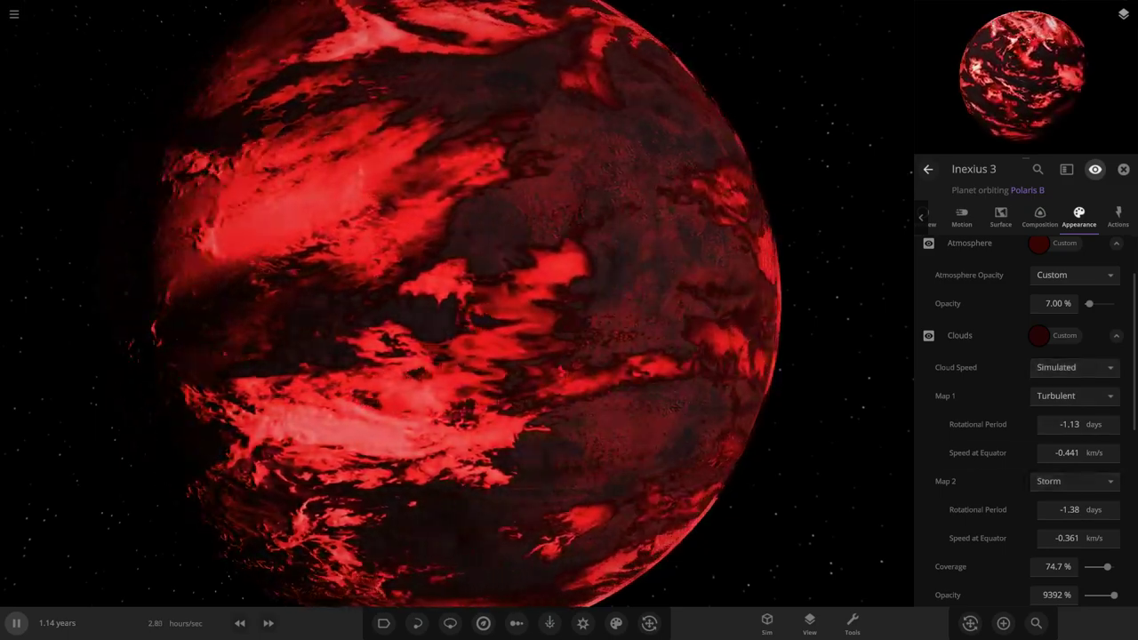
{"action": "left_click", "coordinate": [1071, 395]}
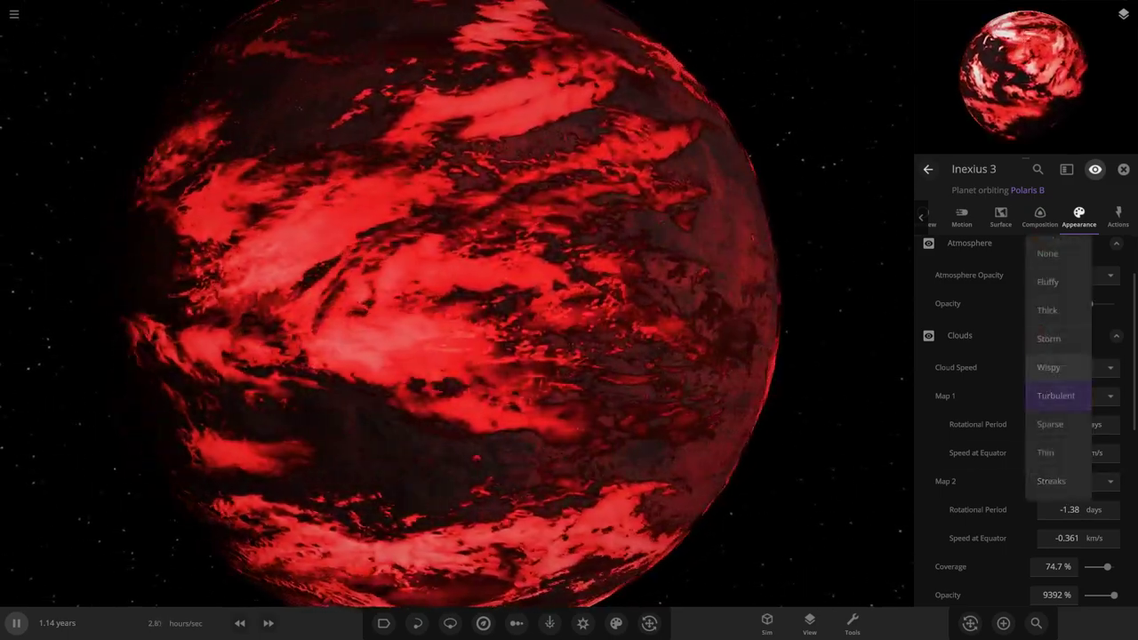
{"action": "left_click", "coordinate": [1048, 338]}
{"action": "left_click", "coordinate": [1071, 396]}
{"action": "left_click", "coordinate": [1047, 367]}
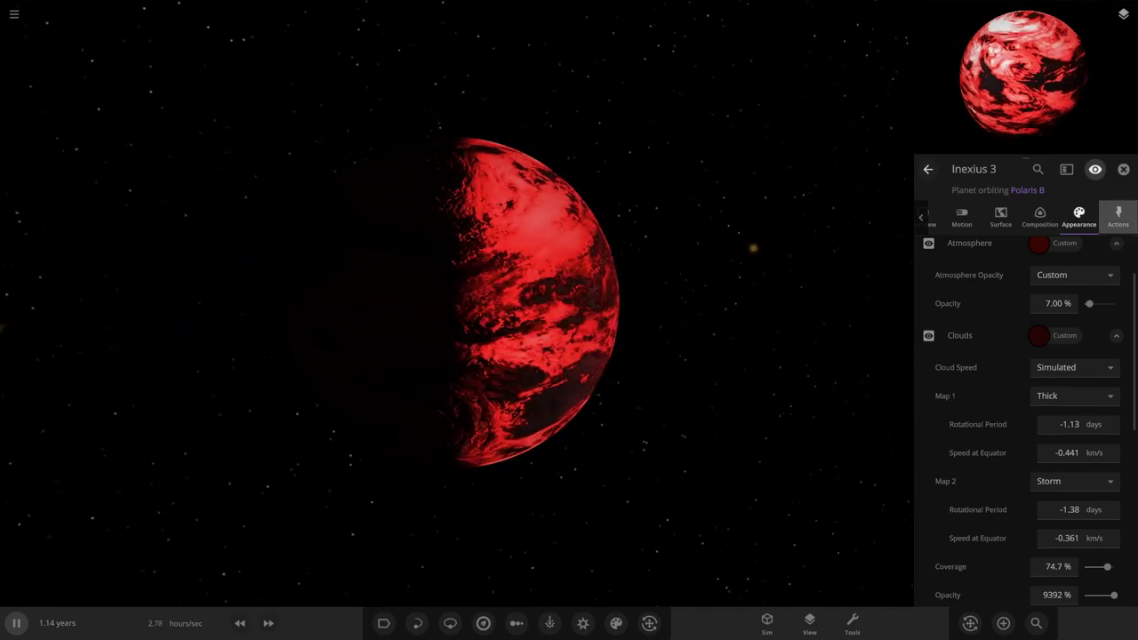
{"action": "left_click", "coordinate": [1124, 169]}
{"action": "scroll", "coordinate": [568, 304], "scroll_direction": "down", "scroll_amount": 8}
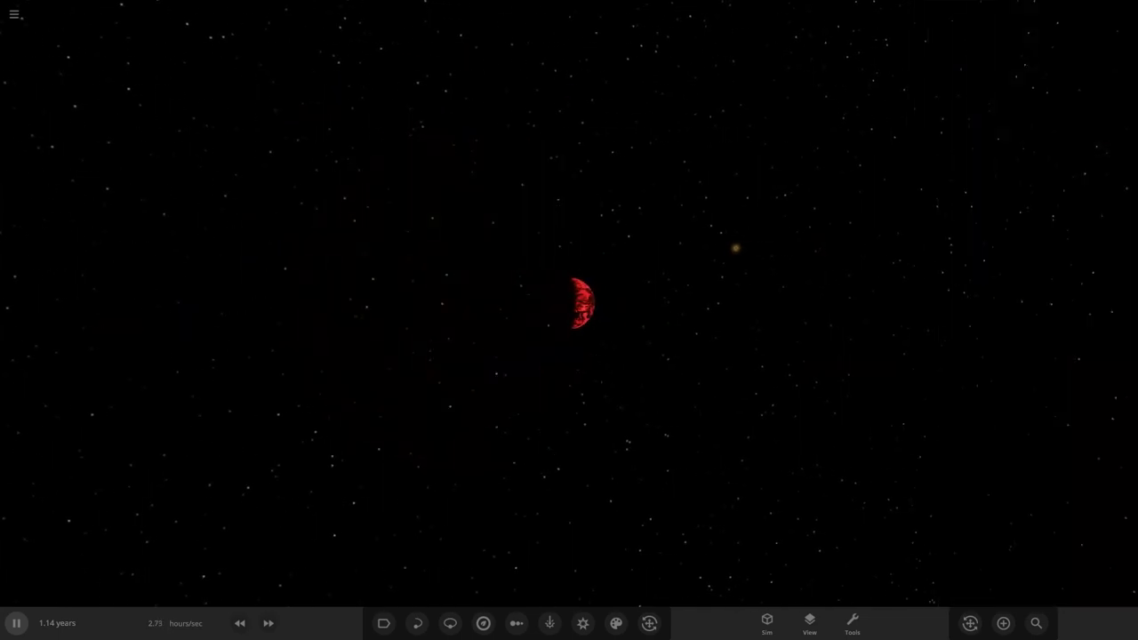
Step: Turn on the orbit lines and object labels and center the view on Polaris B
{"action": "left_click_drag", "start_coordinate": [498, 356], "coordinate": [445, 356]}
{"action": "left_click", "coordinate": [573, 303]}
{"action": "scroll", "coordinate": [569, 303], "scroll_direction": "up", "scroll_amount": 5}
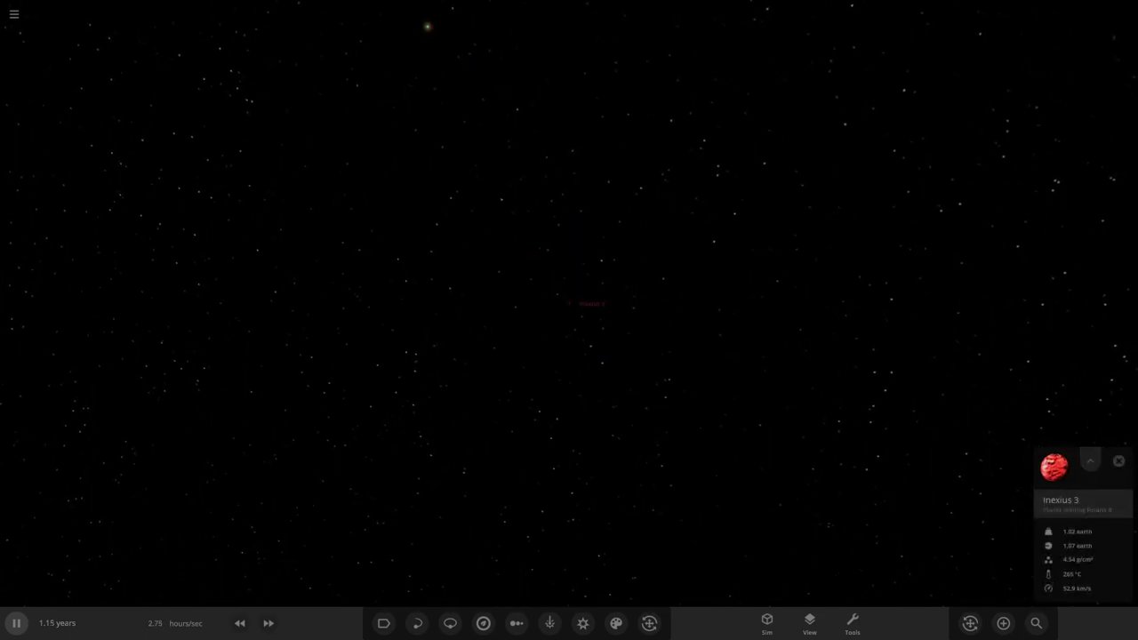
{"action": "left_click", "coordinate": [450, 623]}
{"action": "left_click_drag", "start_coordinate": [498, 356], "coordinate": [657, 356]}
{"action": "scroll", "coordinate": [569, 303], "scroll_direction": "down", "scroll_amount": 5}
{"action": "double_click", "coordinate": [646, 273]}
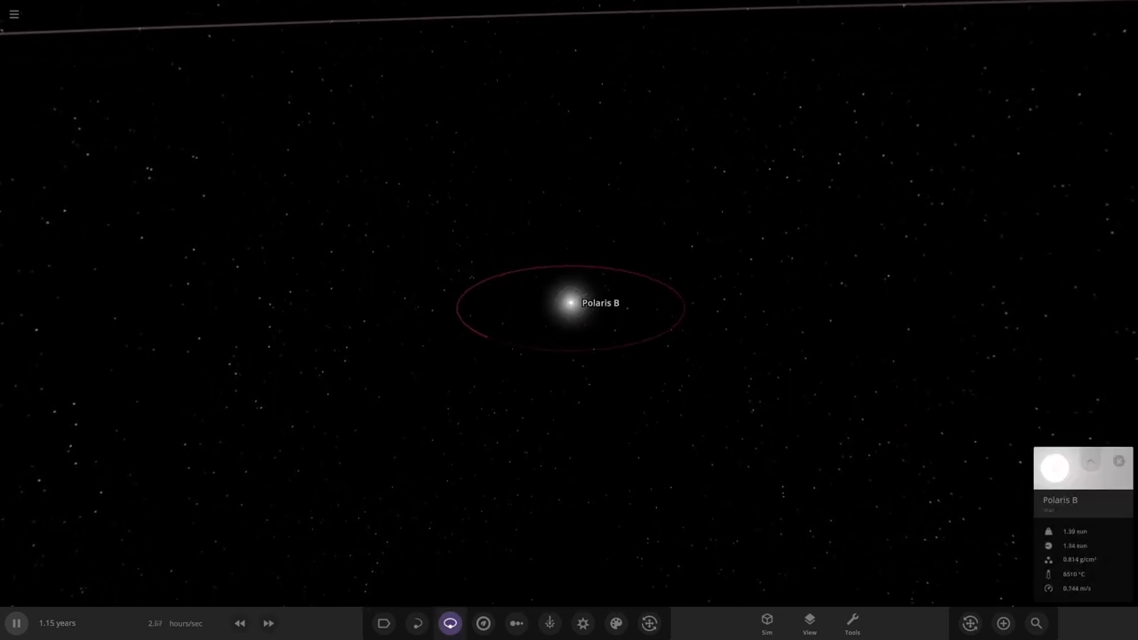
{"action": "left_click", "coordinate": [383, 623]}
{"action": "left_click_drag", "start_coordinate": [534, 374], "coordinate": [534, 436]}
{"action": "scroll", "coordinate": [569, 303], "scroll_direction": "down", "scroll_amount": 4}
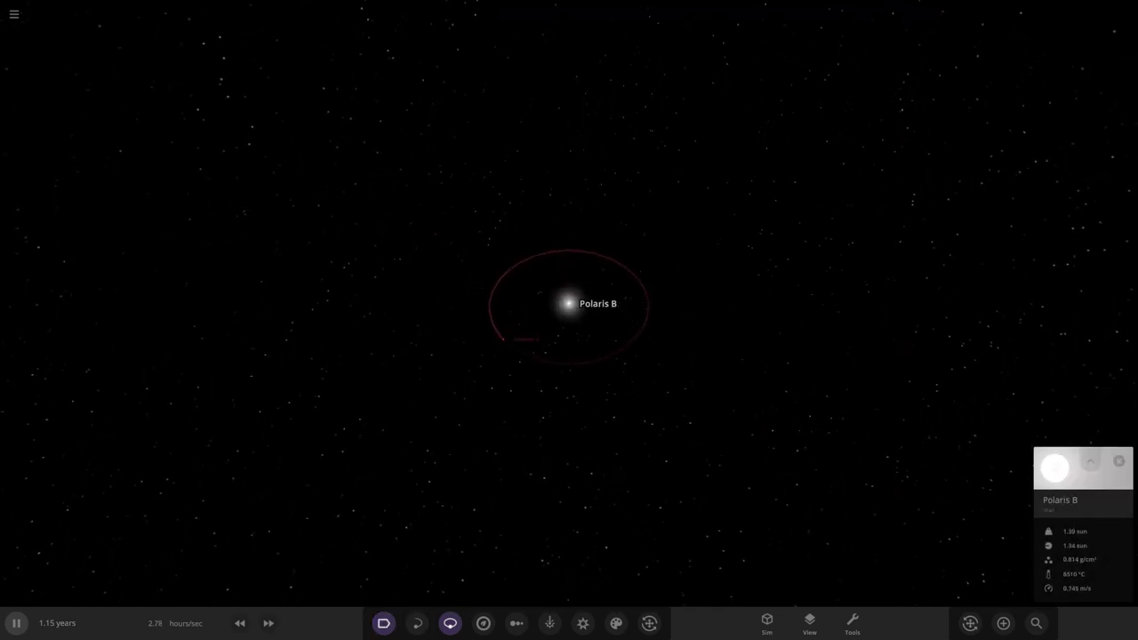
{"action": "left_click", "coordinate": [1036, 622]}
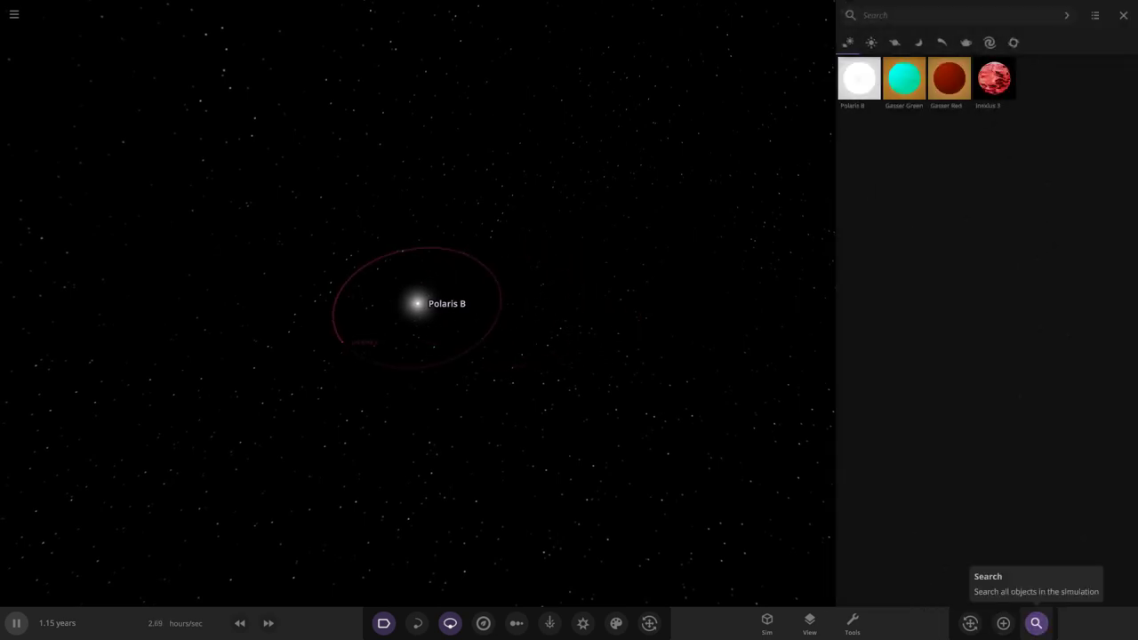
{"action": "left_click", "coordinate": [1036, 624]}
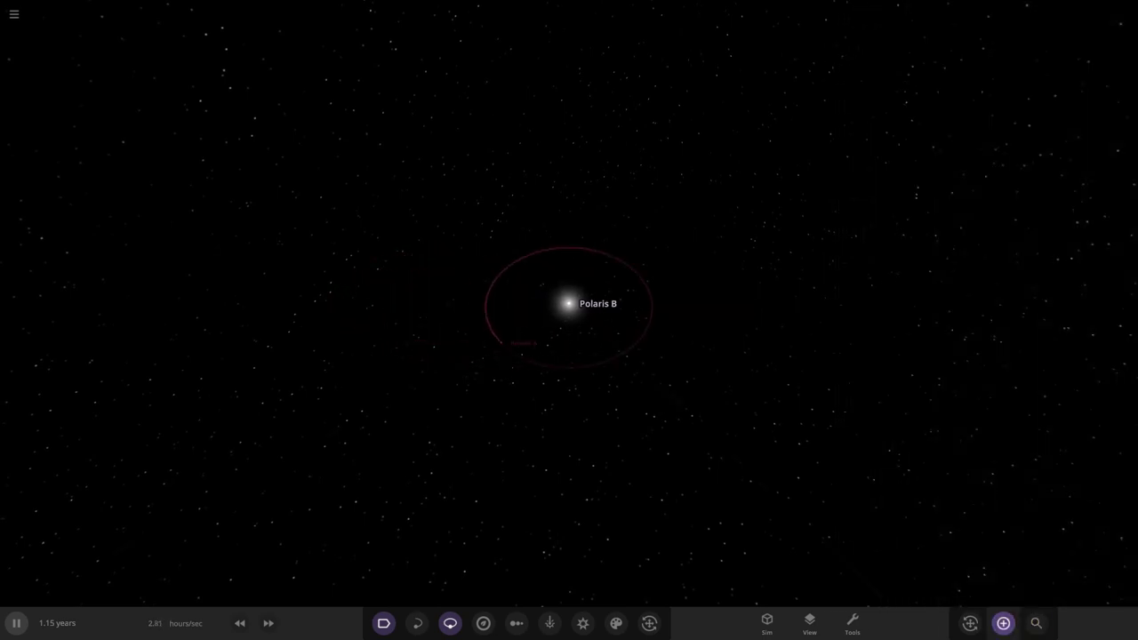
{"action": "left_click", "coordinate": [1002, 623]}
{"action": "scroll", "coordinate": [791, 427], "scroll_direction": "up", "scroll_amount": 1}
{"action": "scroll", "coordinate": [701, 484], "scroll_direction": "up", "scroll_amount": 2}
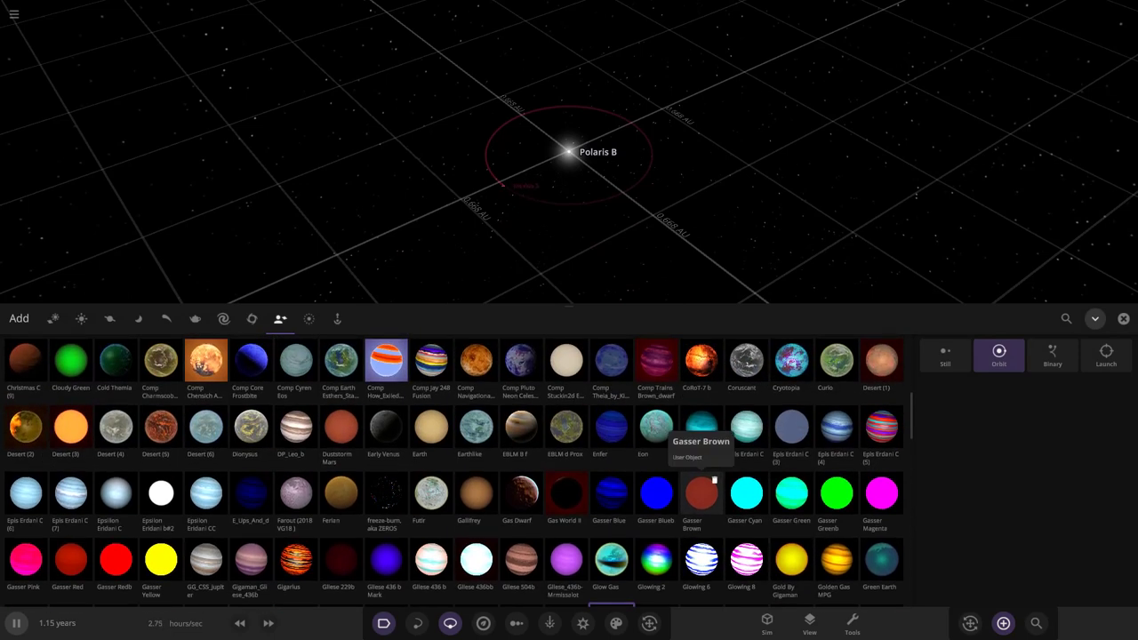
{"action": "left_click", "coordinate": [702, 493]}
{"action": "left_click", "coordinate": [409, 54]}
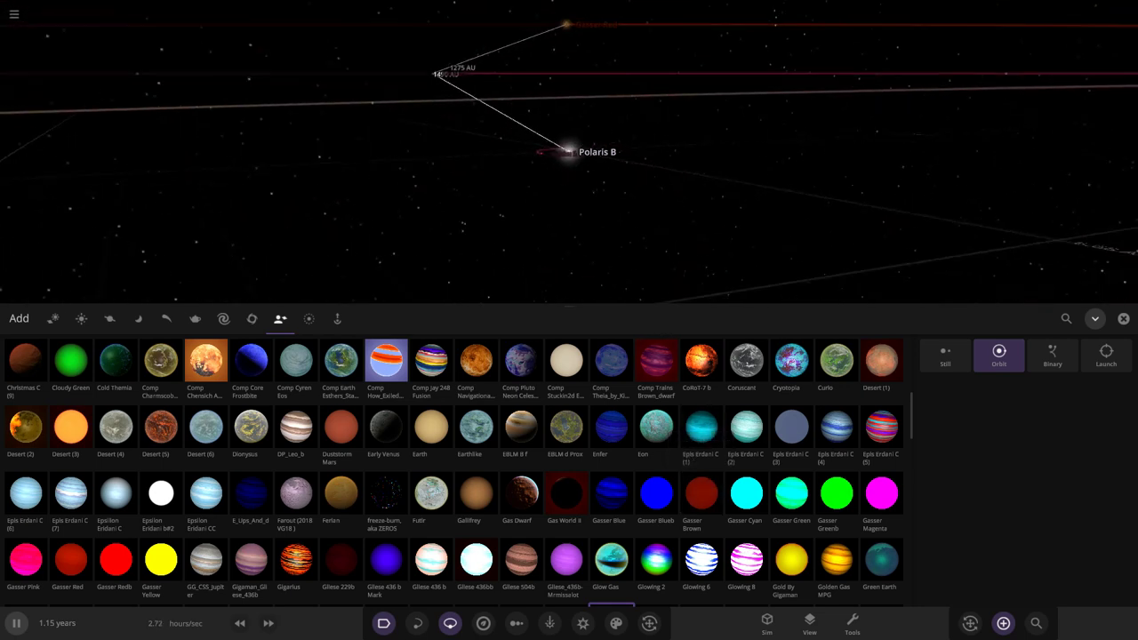
{"action": "left_click", "coordinate": [1123, 318]}
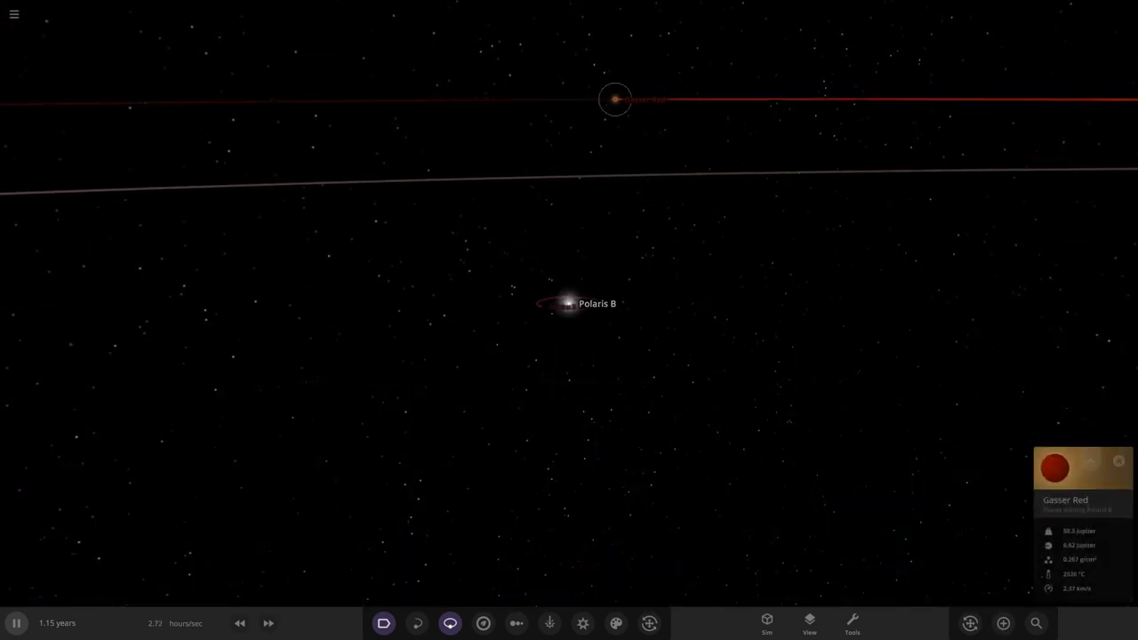
Step: Delete the Gasser Red planet orbiting Polaris B
{"action": "key", "text": "Delete"}
{"action": "scroll", "coordinate": [568, 303], "scroll_direction": "up", "scroll_amount": 10}
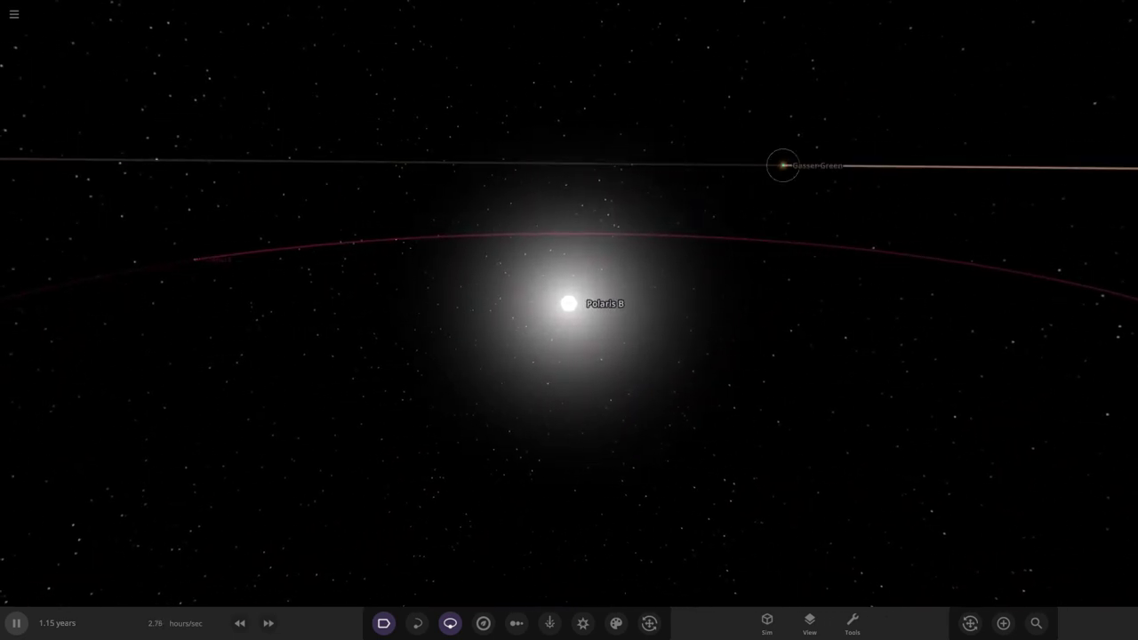
Step: Focus on Inexius 3 and inspect its lit and dark sides and its orbit around Polaris B
{"action": "key", "text": "u"}
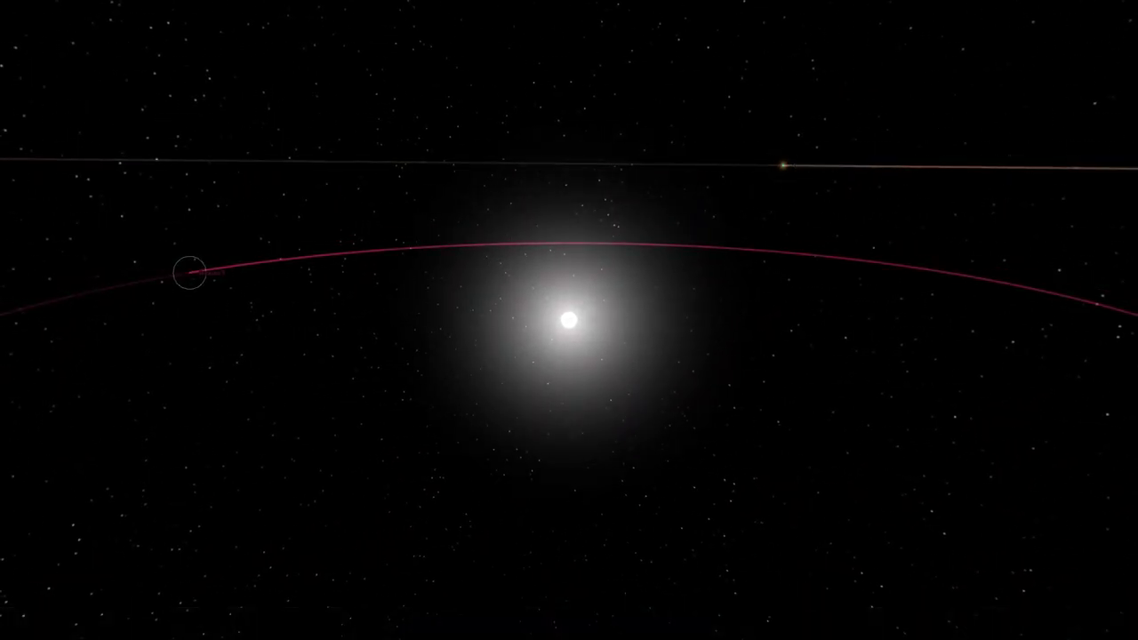
{"action": "double_click", "coordinate": [189, 273]}
{"action": "left_click_drag", "start_coordinate": [190, 273], "coordinate": [115, 222]}
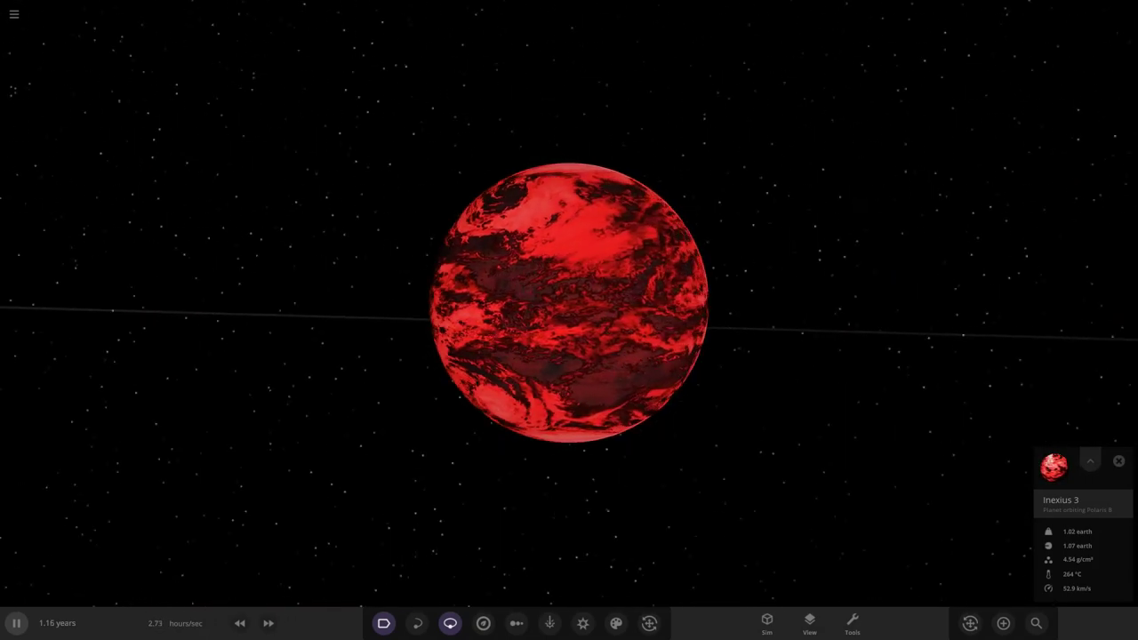
{"action": "left_click_drag", "start_coordinate": [569, 302], "coordinate": [729, 355]}
{"action": "scroll", "coordinate": [568, 302], "scroll_direction": "down", "scroll_amount": 10}
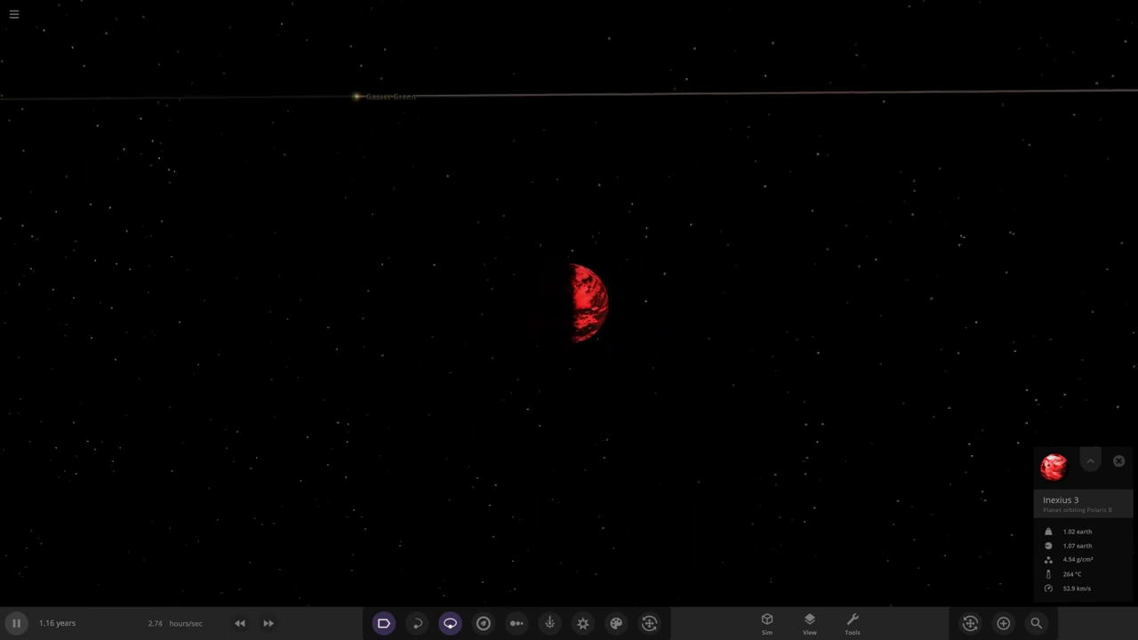
{"action": "scroll", "coordinate": [569, 302], "scroll_direction": "down", "scroll_amount": 10}
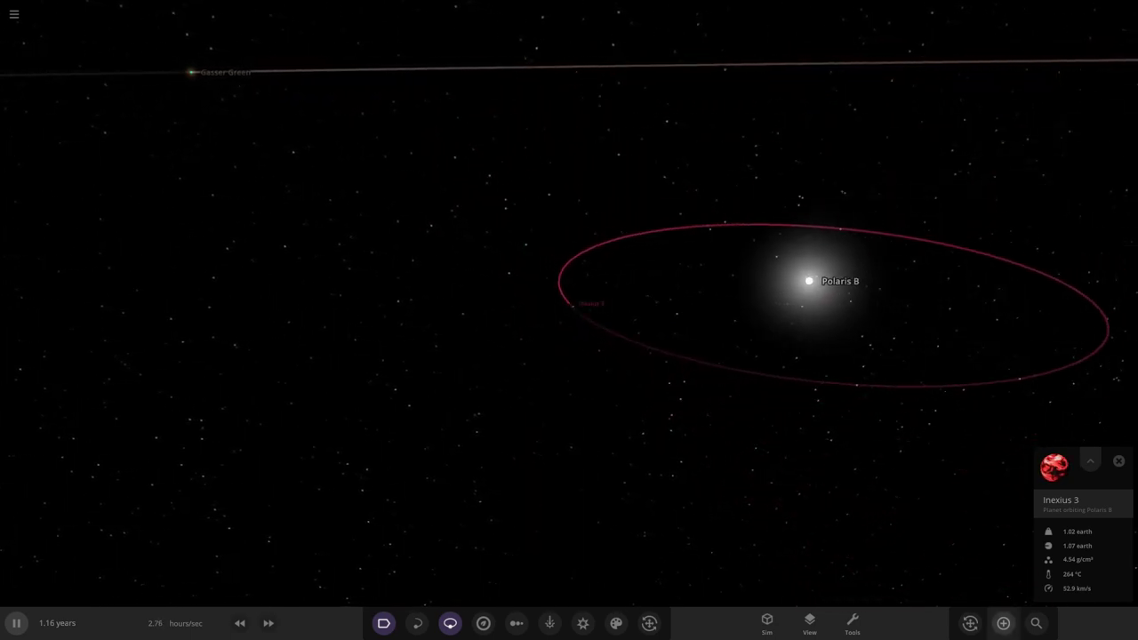
Step: Add Inexius 8 in orbit around Polaris B at about 1.71 AU, with the habitable zone overlay turned on
{"action": "key", "text": "a"}
{"action": "scroll", "coordinate": [804, 414], "scroll_direction": "down", "scroll_amount": 3}
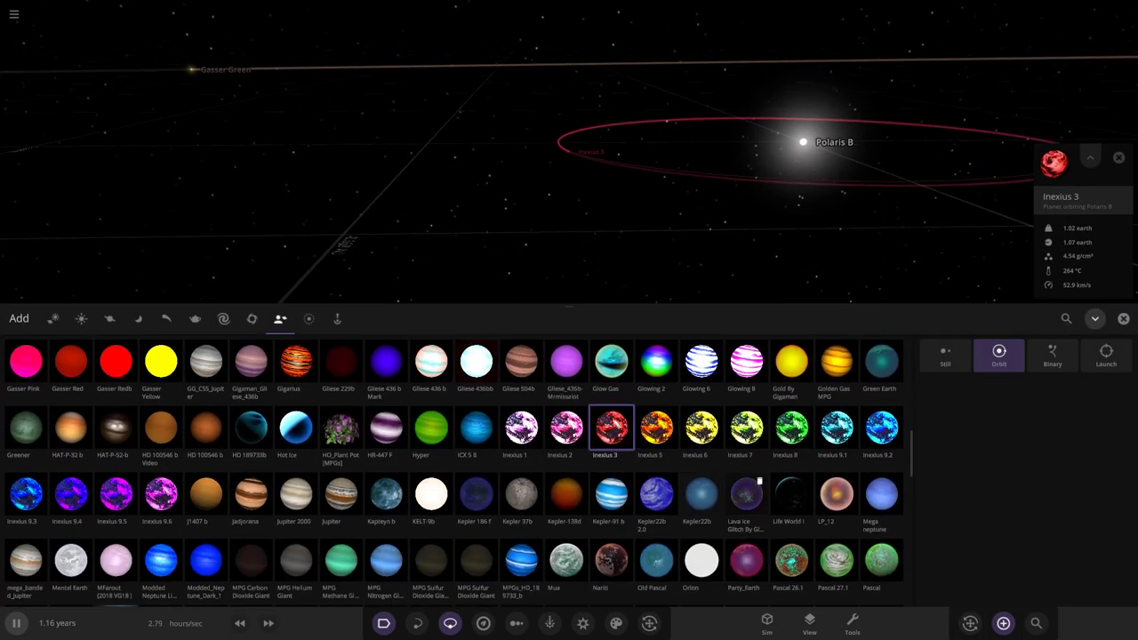
{"action": "left_click", "coordinate": [805, 415]}
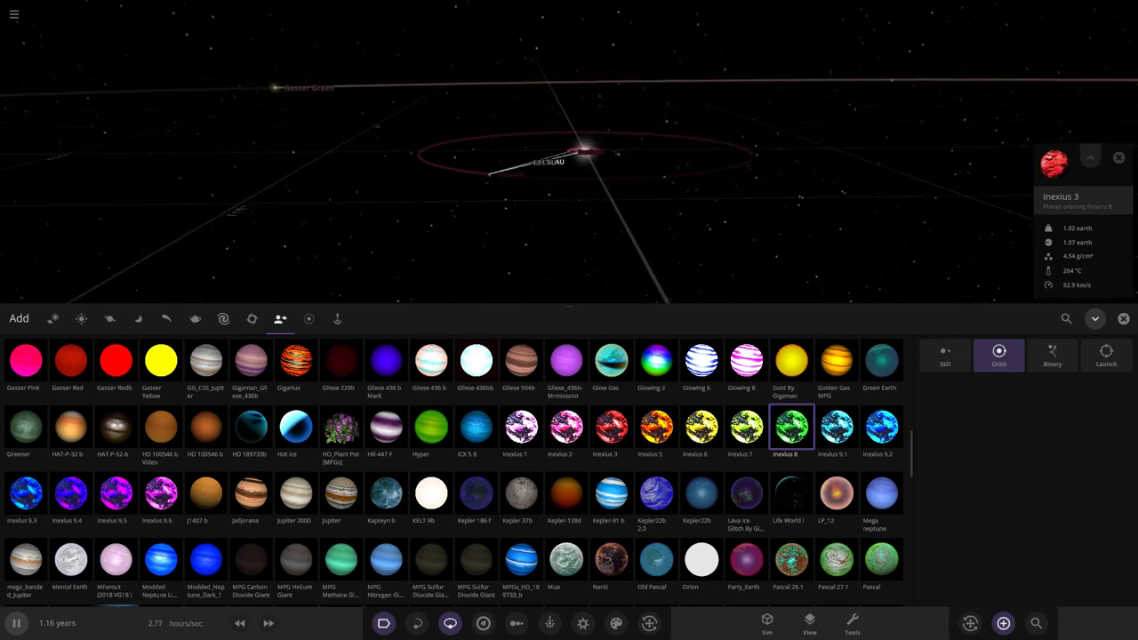
{"action": "left_click_drag", "start_coordinate": [574, 221], "coordinate": [609, 272]}
{"action": "scroll", "coordinate": [609, 273], "scroll_direction": "up", "scroll_amount": 2}
{"action": "left_click", "coordinate": [483, 623]}
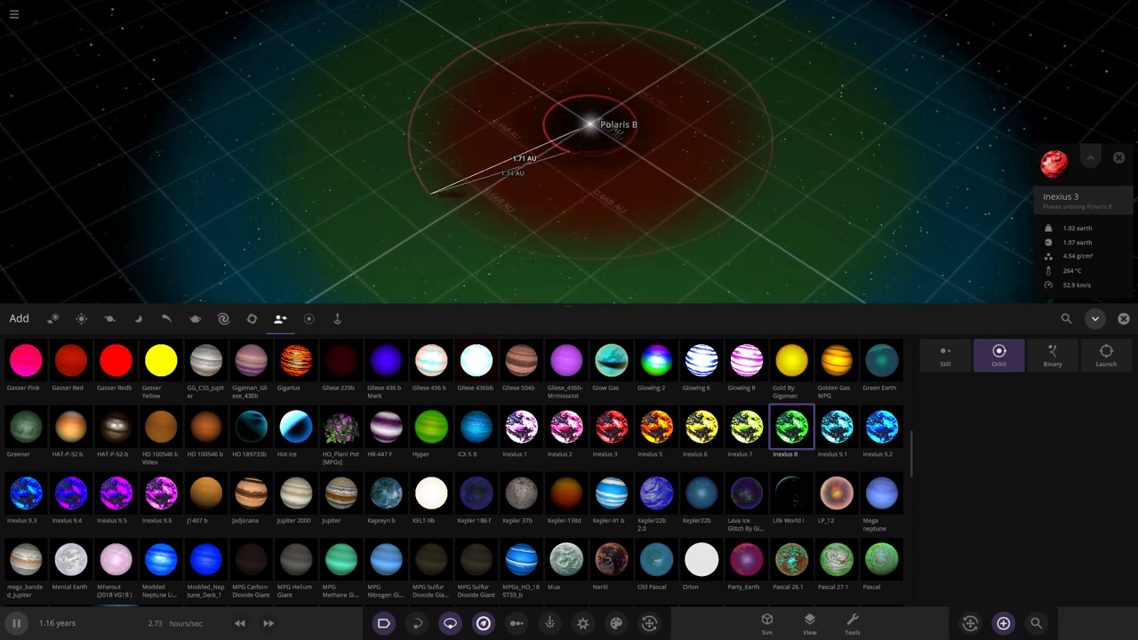
{"action": "left_click", "coordinate": [1123, 318]}
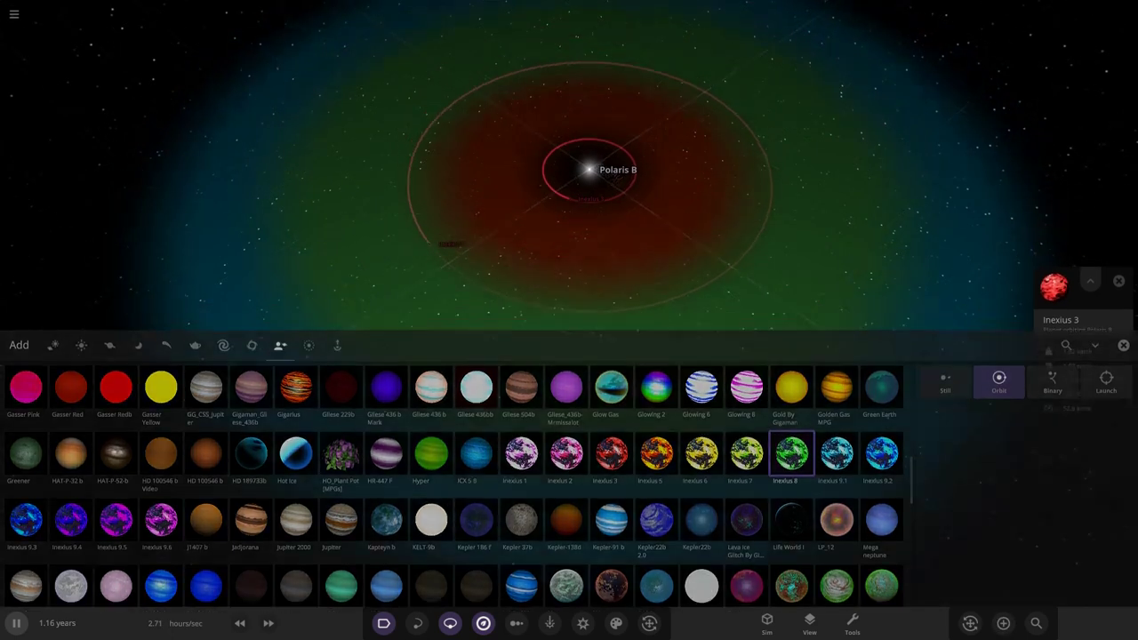
Step: Change Inexius 8's interface color to green
{"action": "left_click", "coordinate": [428, 352]}
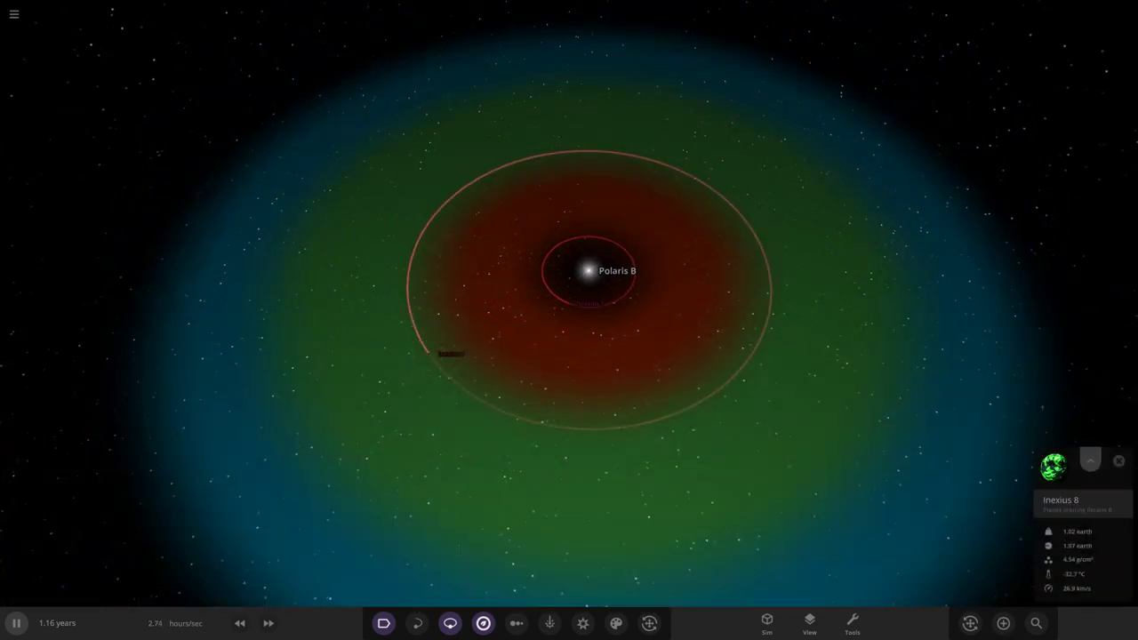
{"action": "left_click", "coordinate": [1090, 459]}
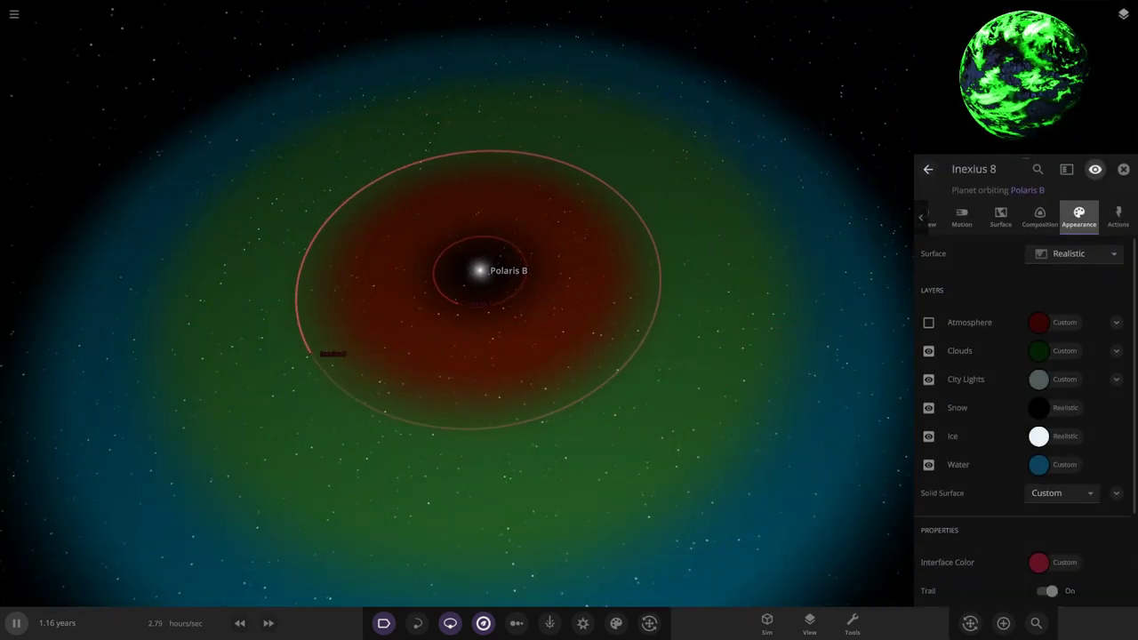
{"action": "scroll", "coordinate": [1038, 480], "scroll_direction": "down", "scroll_amount": 3}
{"action": "left_click", "coordinate": [1038, 466]}
{"action": "left_click", "coordinate": [989, 490]}
Step: Focus on Inexius 8 and set its average temperature to 0 °C
{"action": "double_click", "coordinate": [313, 353]}
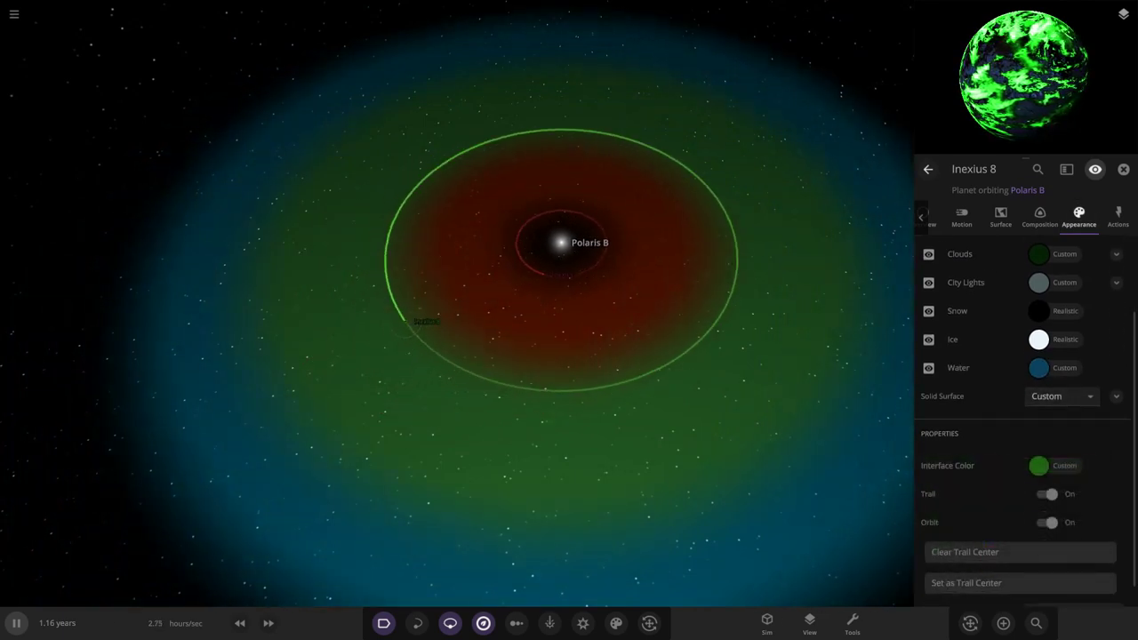
{"action": "left_click", "coordinate": [930, 218]}
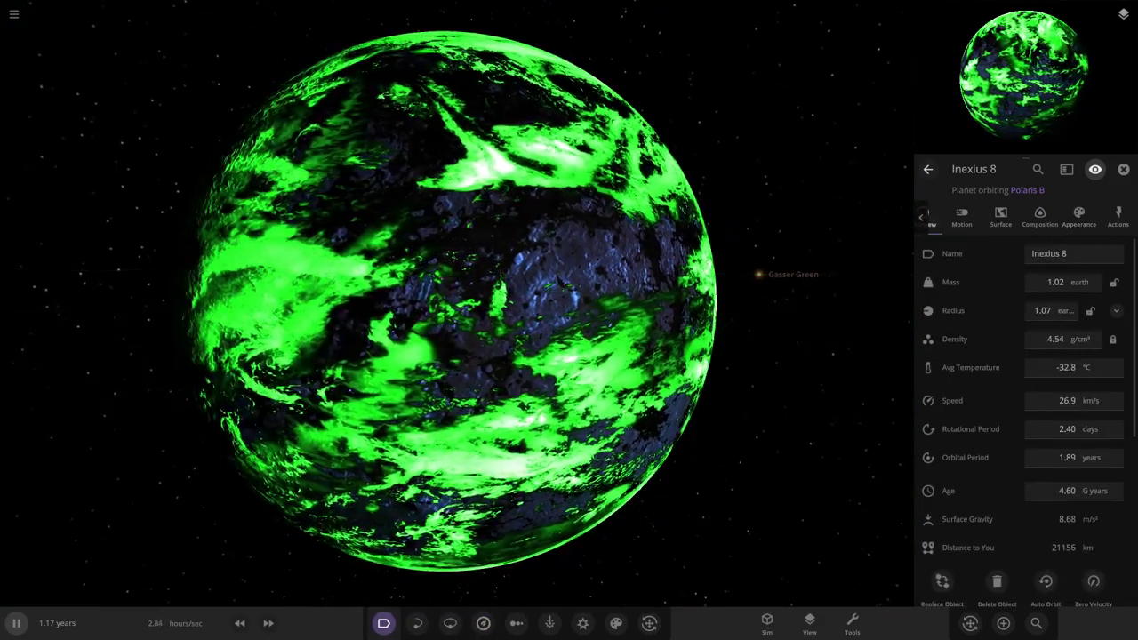
{"action": "left_click", "coordinate": [1063, 368]}
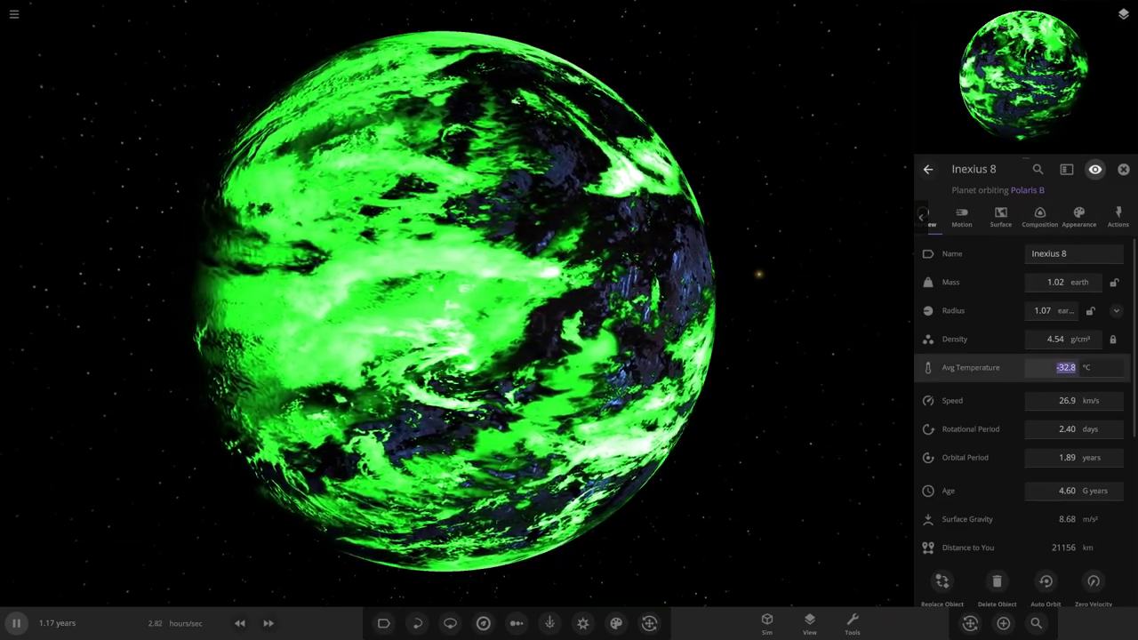
{"action": "type", "text": "0"}
{"action": "key", "text": "Return"}
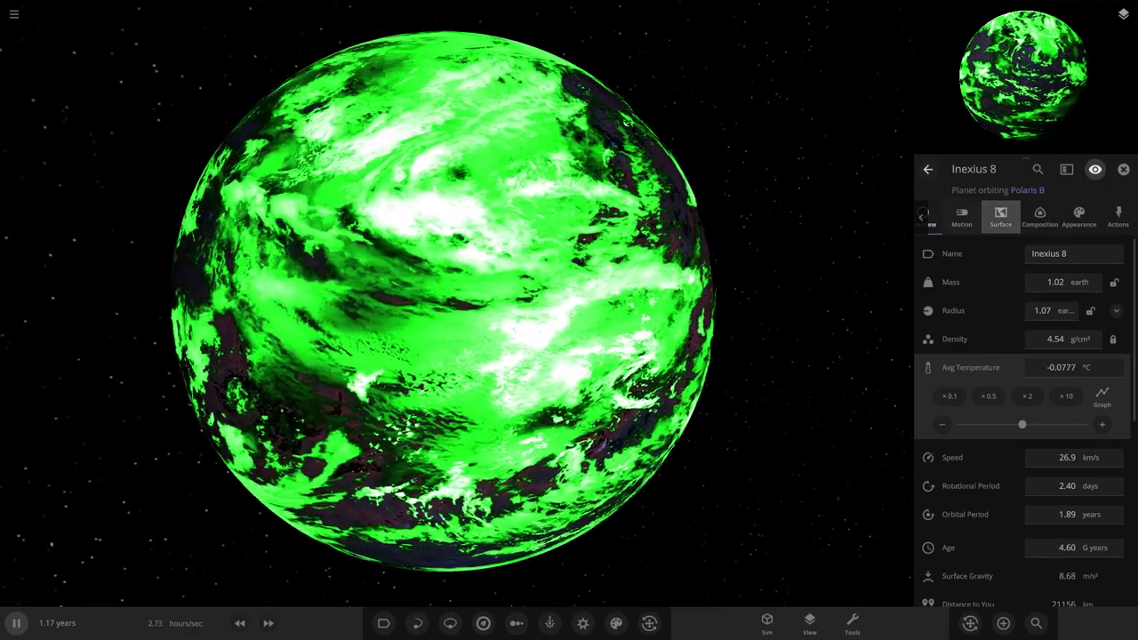
Step: Adjust Inexius 8's average albedo in its surface energy flow properties
{"action": "left_click", "coordinate": [1001, 217]}
{"action": "scroll", "coordinate": [1022, 444], "scroll_direction": "down", "scroll_amount": 10}
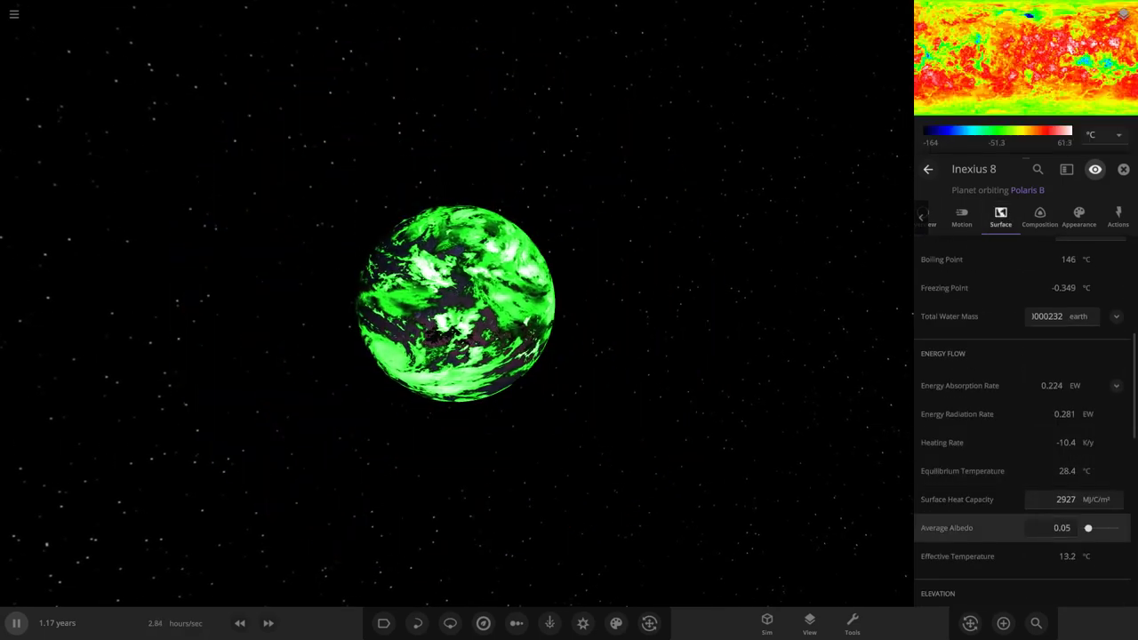
{"action": "left_click_drag", "start_coordinate": [1088, 528], "coordinate": [1093, 528]}
Step: Shrink Inexius 8's orbit to a 1.40 AU semi-major axis with a 1.40-year orbital period, checking its average temperature
{"action": "left_click", "coordinate": [930, 218]}
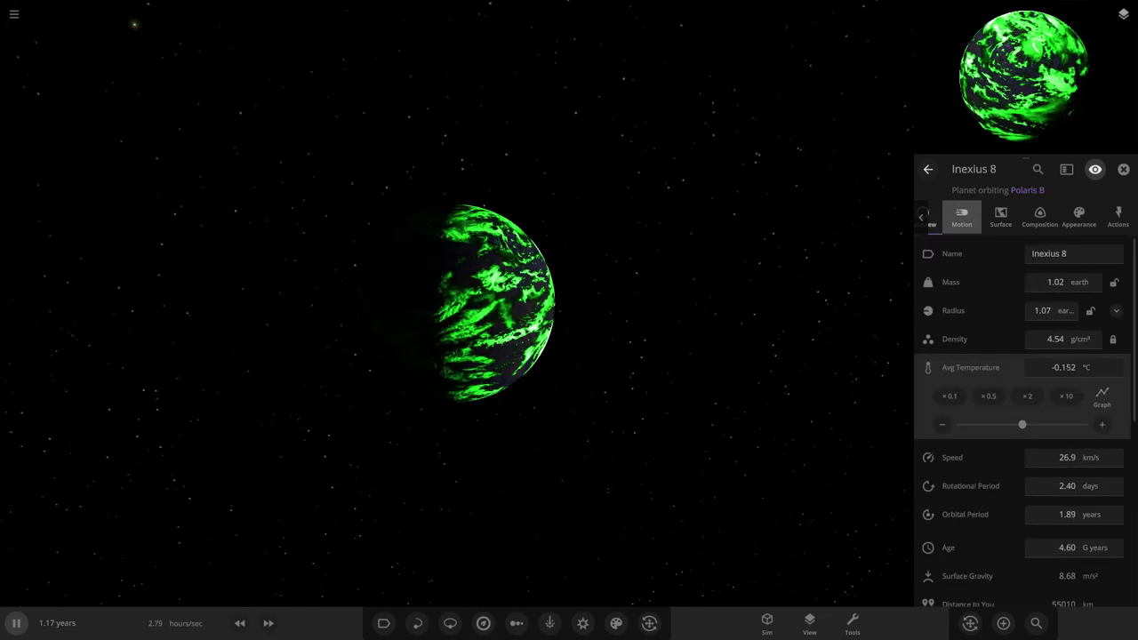
{"action": "left_click", "coordinate": [962, 218]}
{"action": "left_click", "coordinate": [1067, 436]}
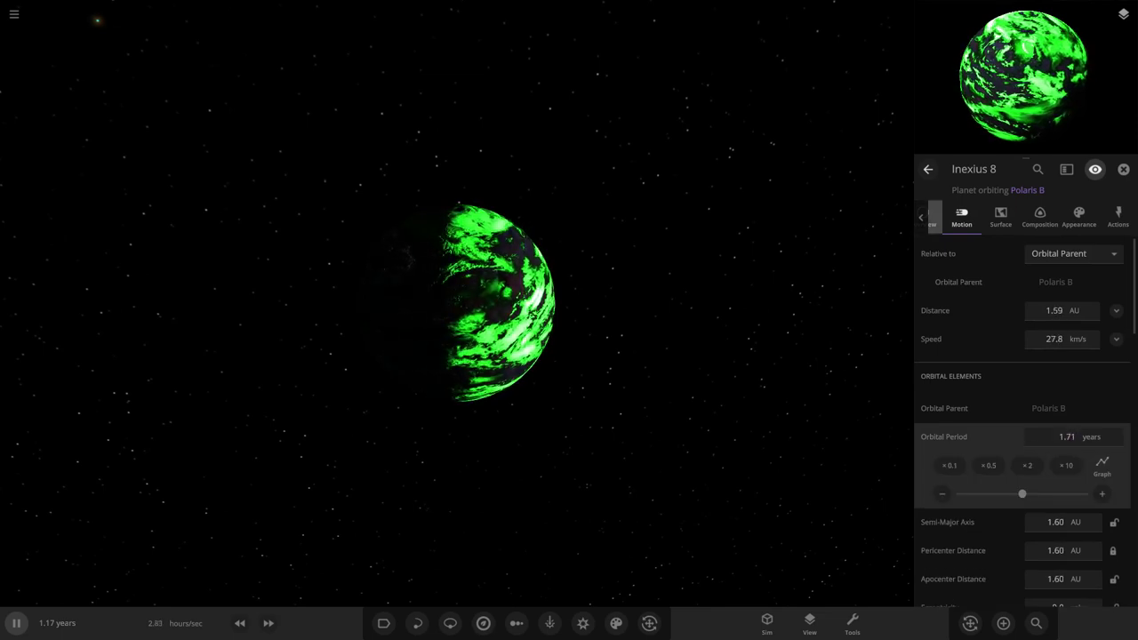
{"action": "left_click", "coordinate": [932, 218]}
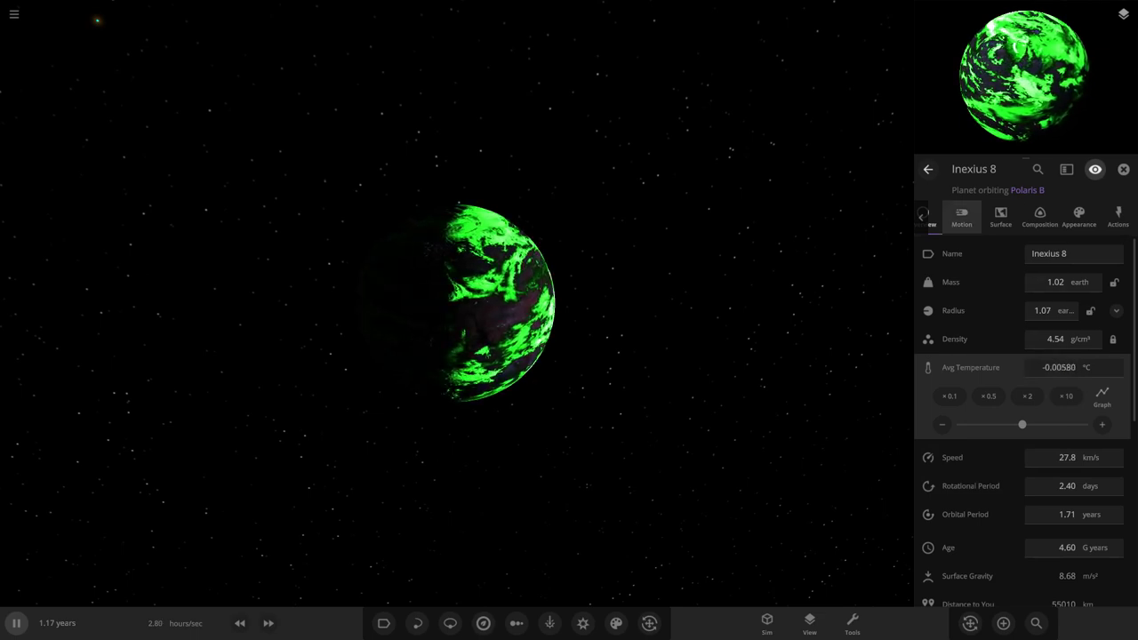
{"action": "left_click", "coordinate": [961, 218]}
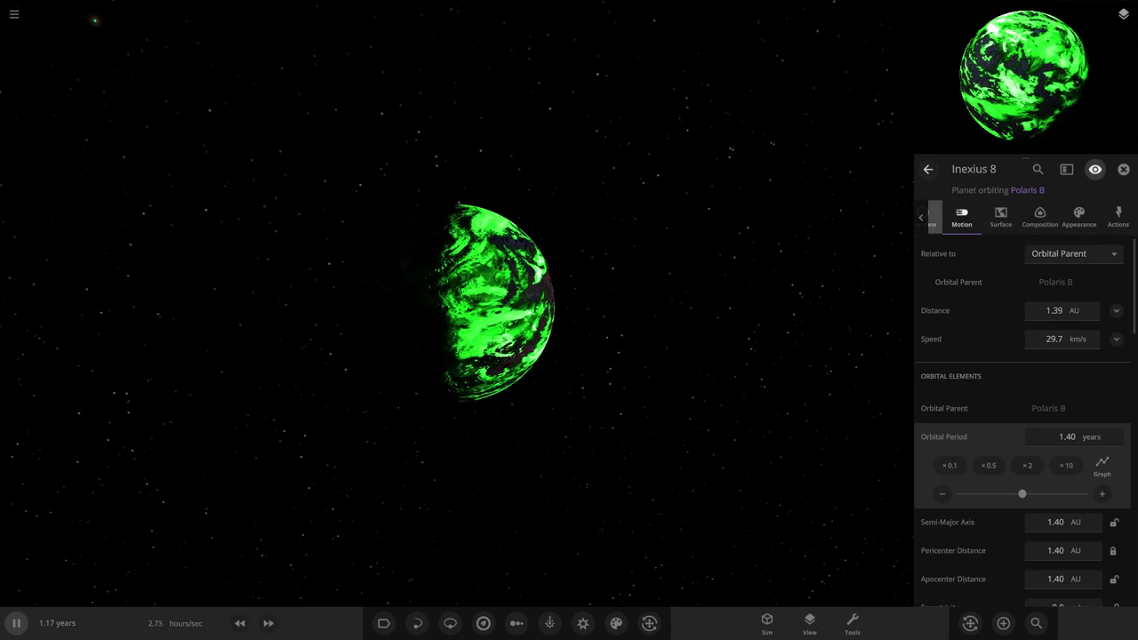
{"action": "left_click", "coordinate": [930, 218]}
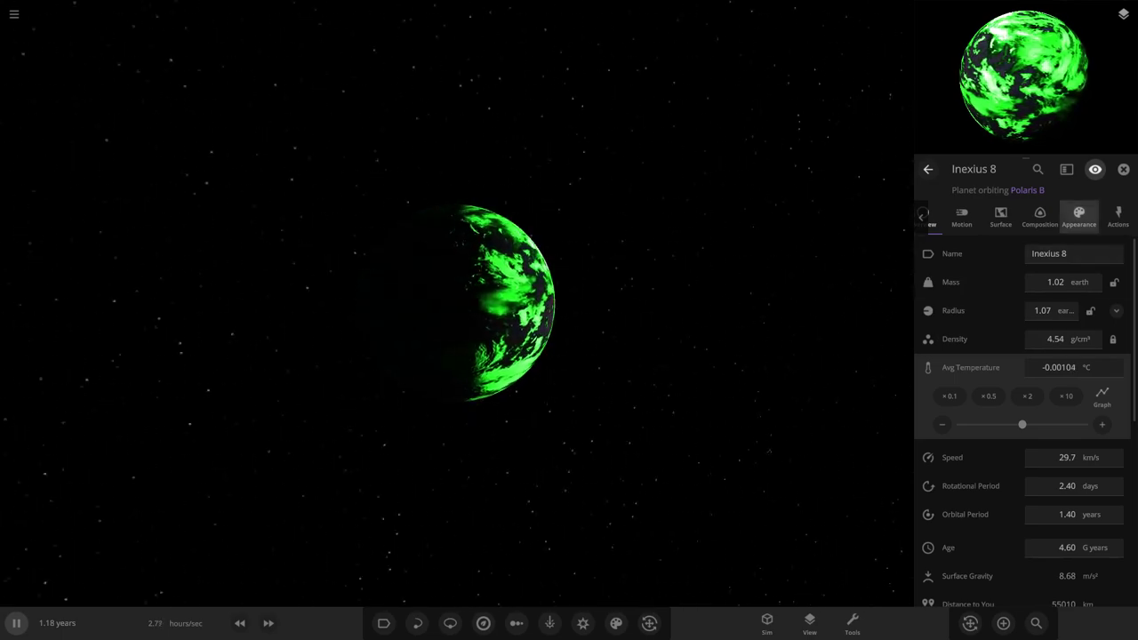
Step: Review Inexius 8's material composition and set its average temperature to 46 °C
{"action": "left_click", "coordinate": [1039, 217]}
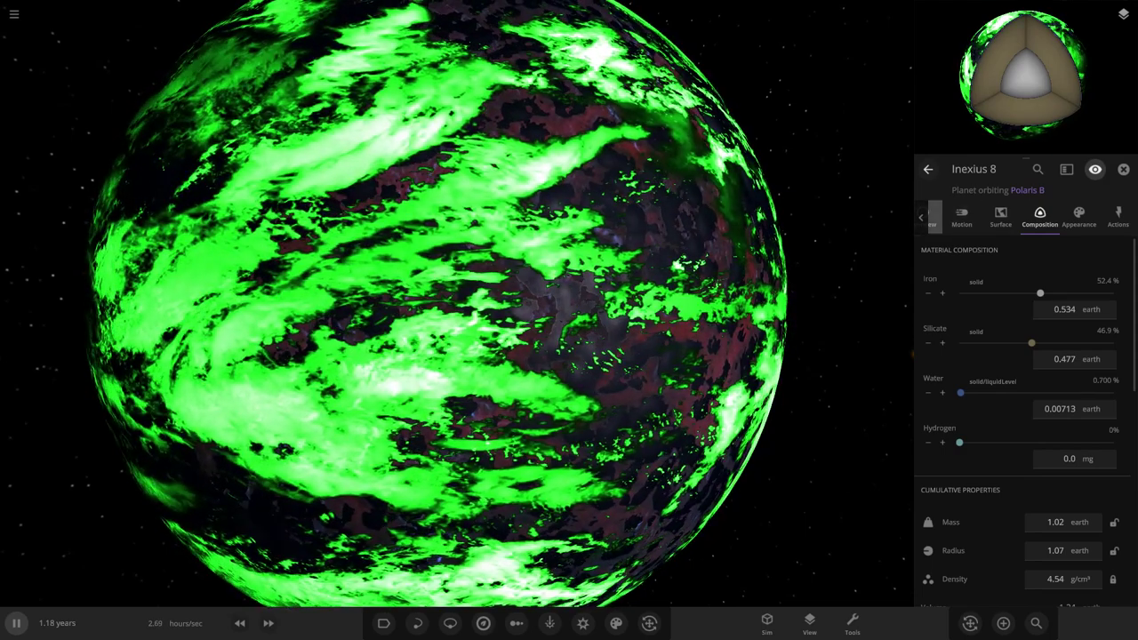
{"action": "left_click", "coordinate": [931, 217]}
{"action": "scroll", "coordinate": [455, 303], "scroll_direction": "down", "scroll_amount": 4}
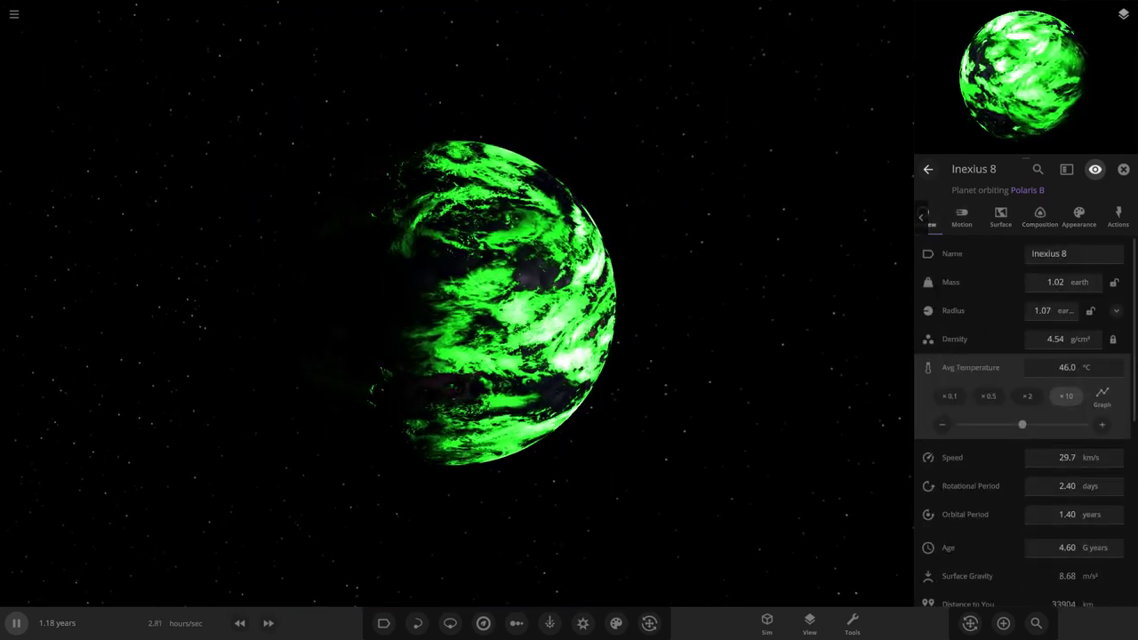
{"action": "left_click", "coordinate": [1124, 169]}
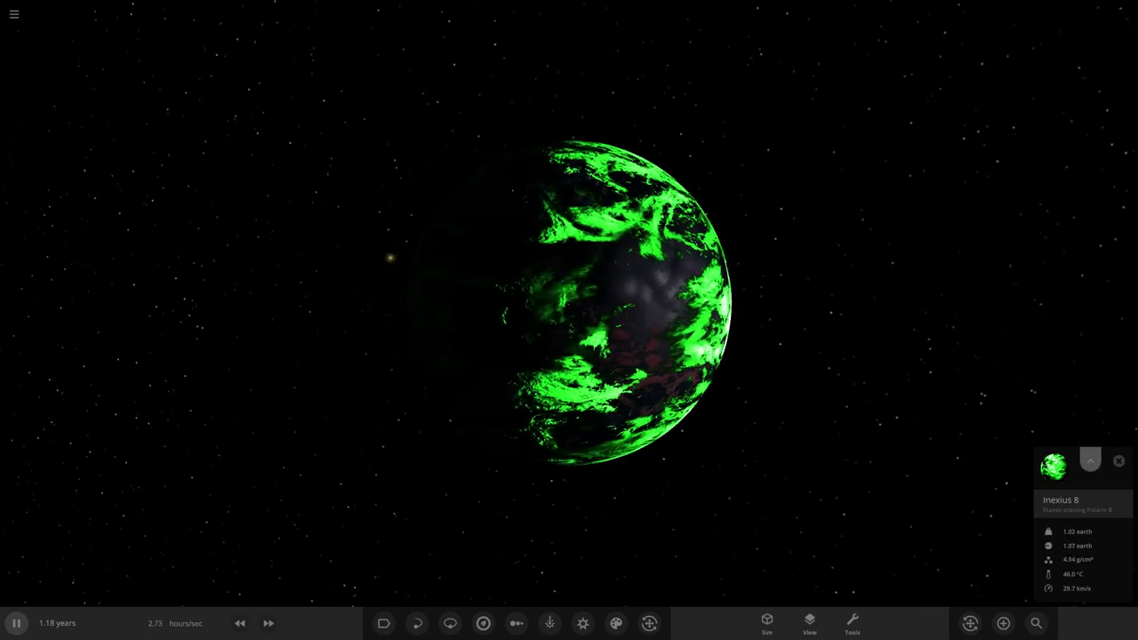
Step: Raise the target simulation speed to 30.7 days per second while monitoring Inexius 8's average temperature
{"action": "left_click", "coordinate": [1090, 459]}
{"action": "left_click", "coordinate": [268, 623]}
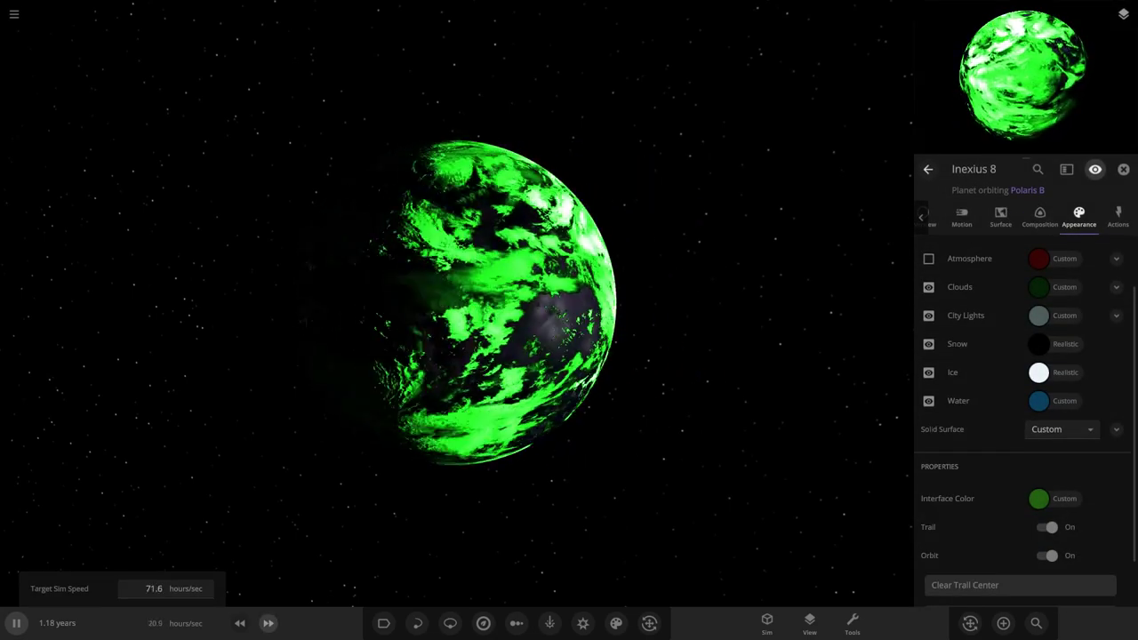
{"action": "left_click", "coordinate": [933, 216]}
{"action": "scroll", "coordinate": [502, 302], "scroll_direction": "down", "scroll_amount": 4}
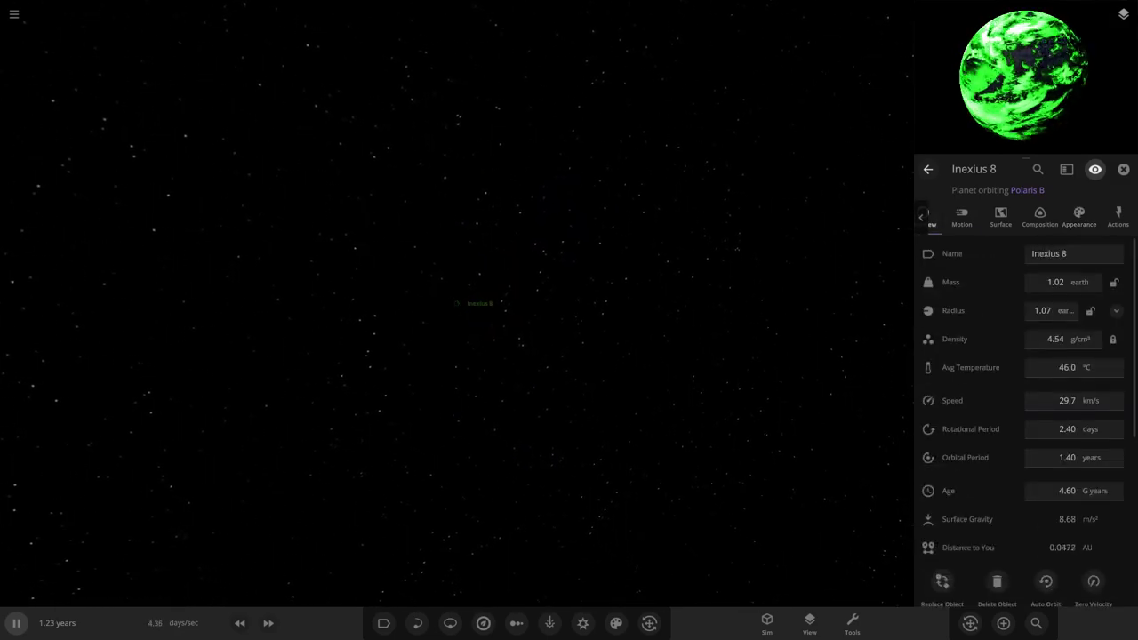
{"action": "key", "text": "period"}
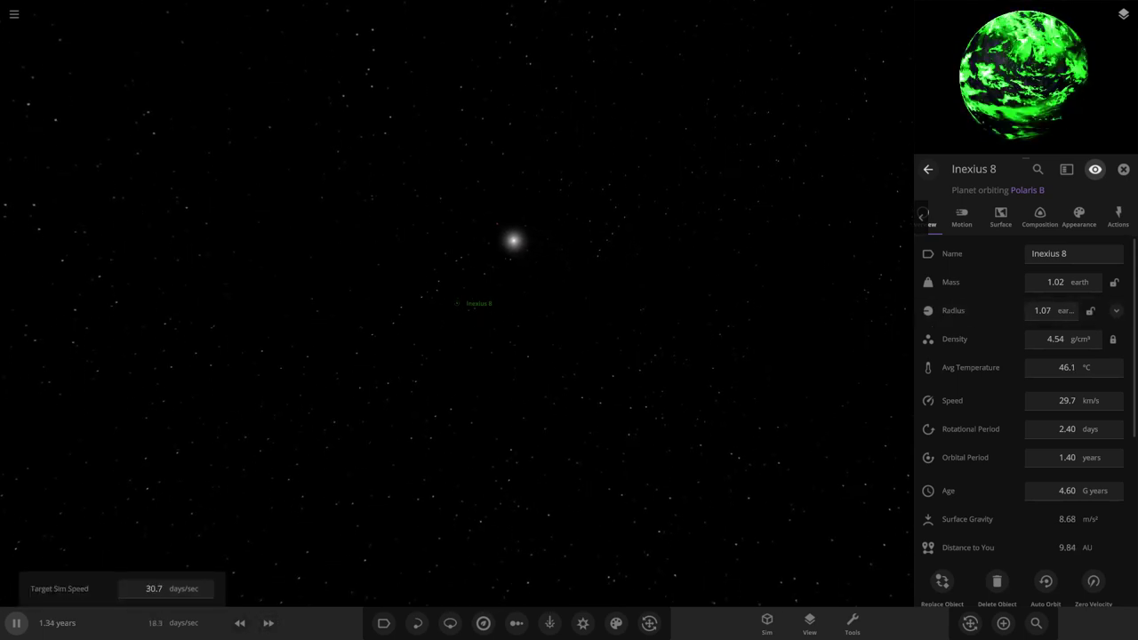
Step: Show the orbit paths and raise Inexius 8's orbital period to 1.62 years
{"action": "left_click", "coordinate": [450, 623]}
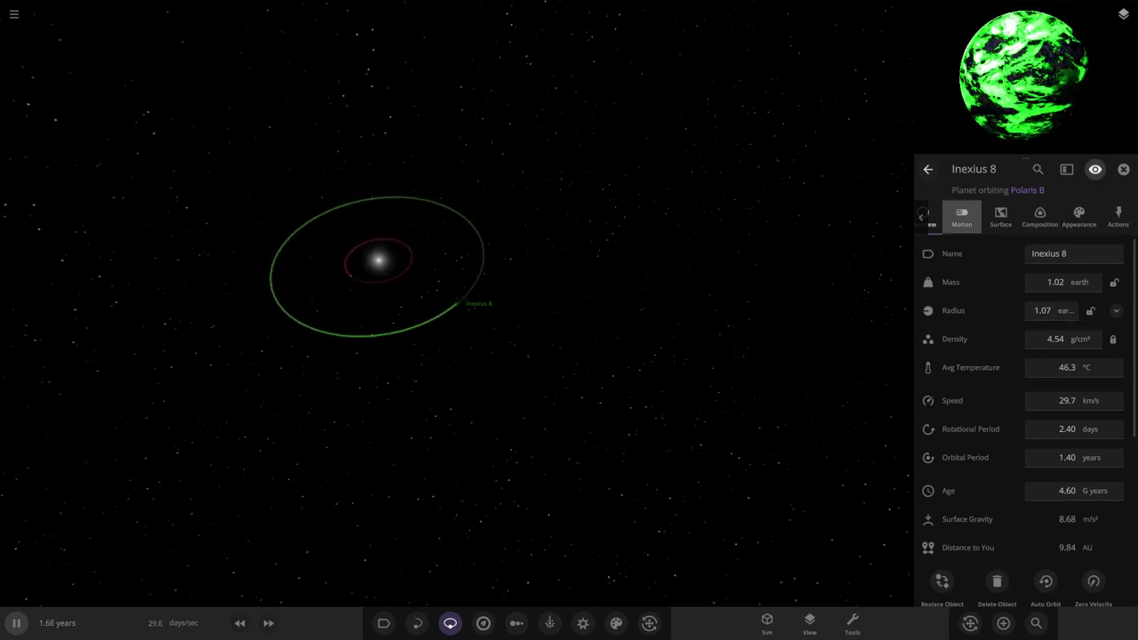
{"action": "left_click", "coordinate": [961, 217]}
{"action": "left_click", "coordinate": [1067, 437]}
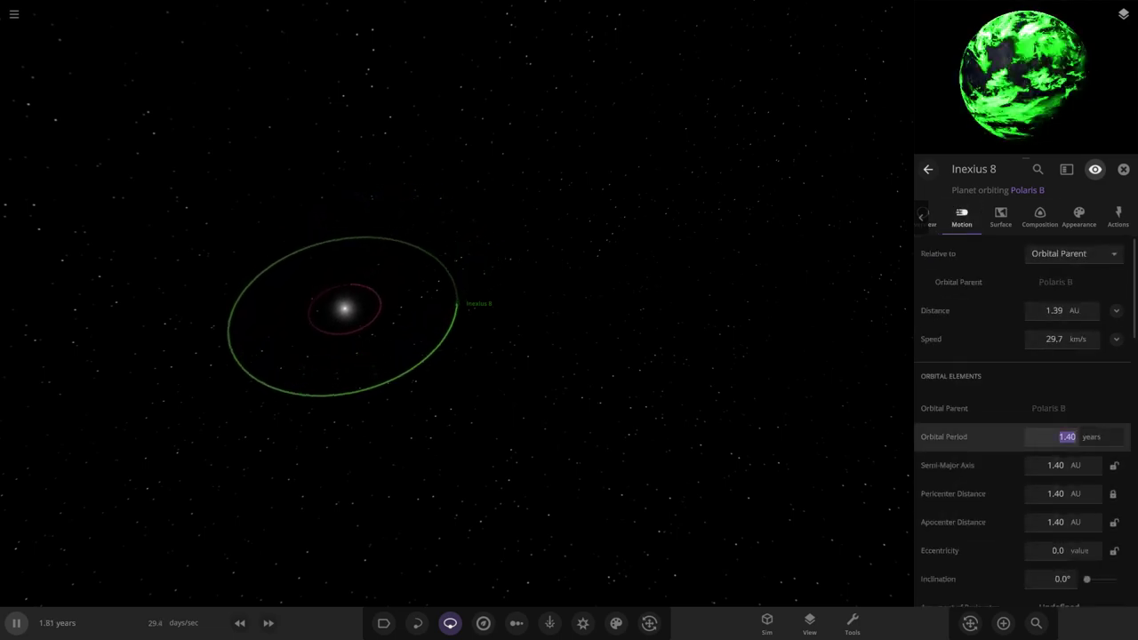
{"action": "left_click", "coordinate": [1102, 493]}
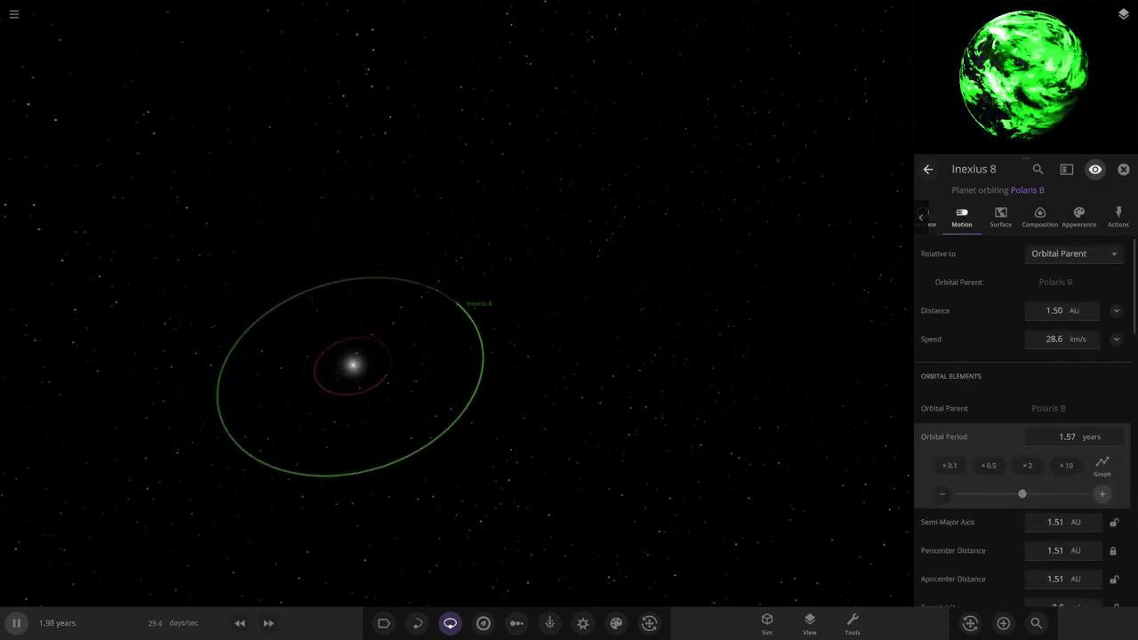
{"action": "left_click", "coordinate": [934, 217]}
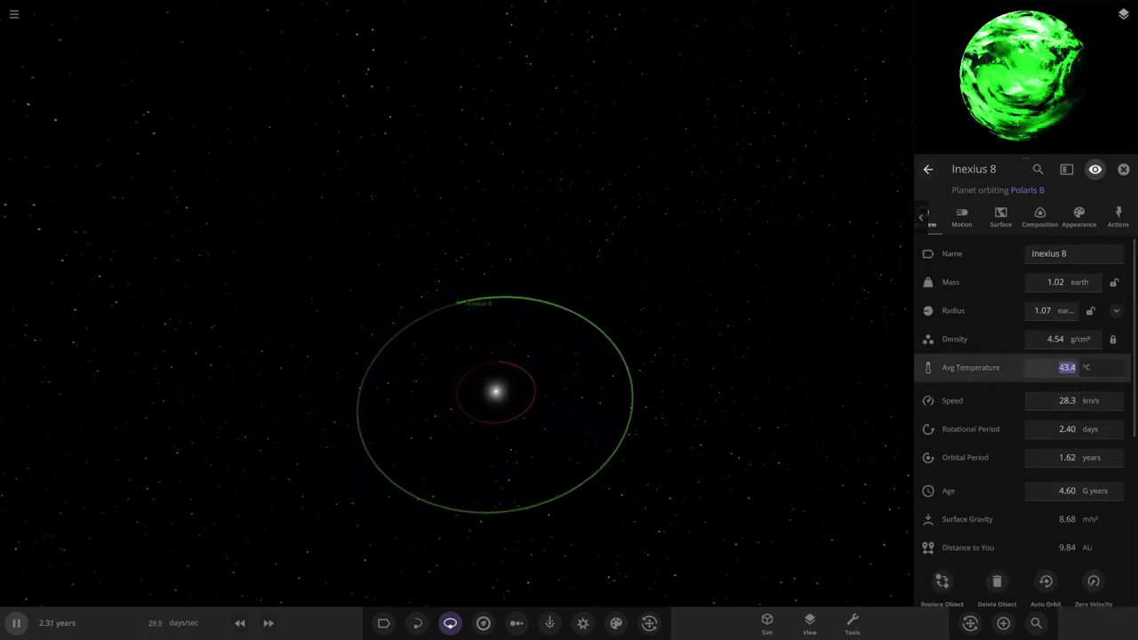
Step: Set Inexius 8's average temperature to about 30 °C
{"action": "left_click", "coordinate": [1052, 367]}
{"action": "type", "text": "0"}
{"action": "key", "text": "Return"}
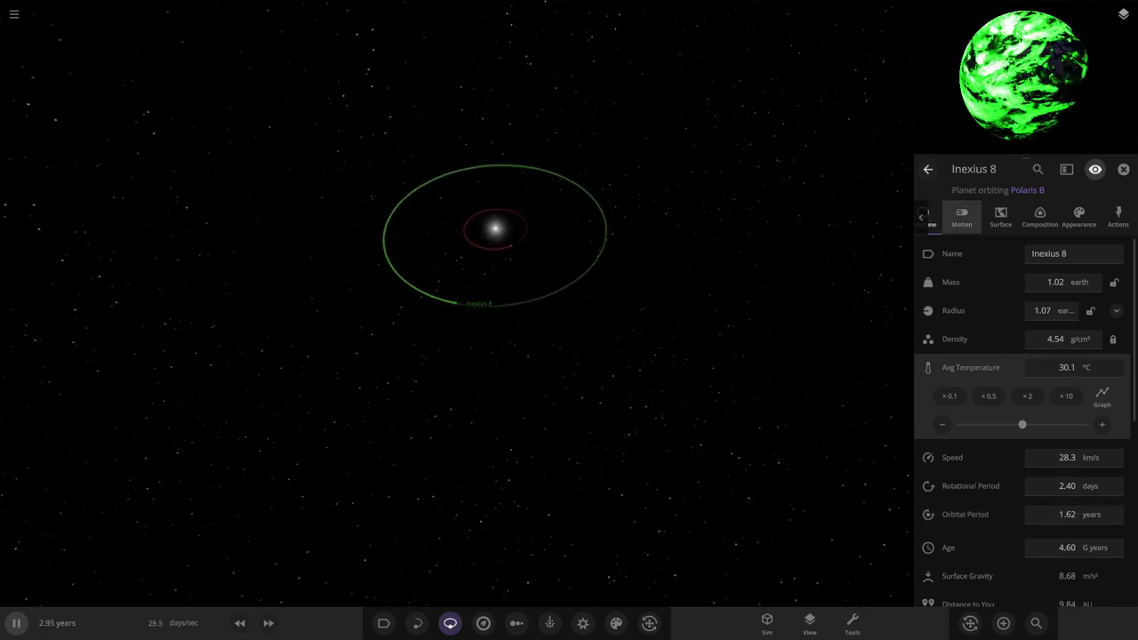
Step: Raise Inexius 8's orbital period to 1.92 years and set its average temperature to 10 °C after trying 15 °C
{"action": "left_click", "coordinate": [961, 218]}
{"action": "left_click", "coordinate": [1102, 493]}
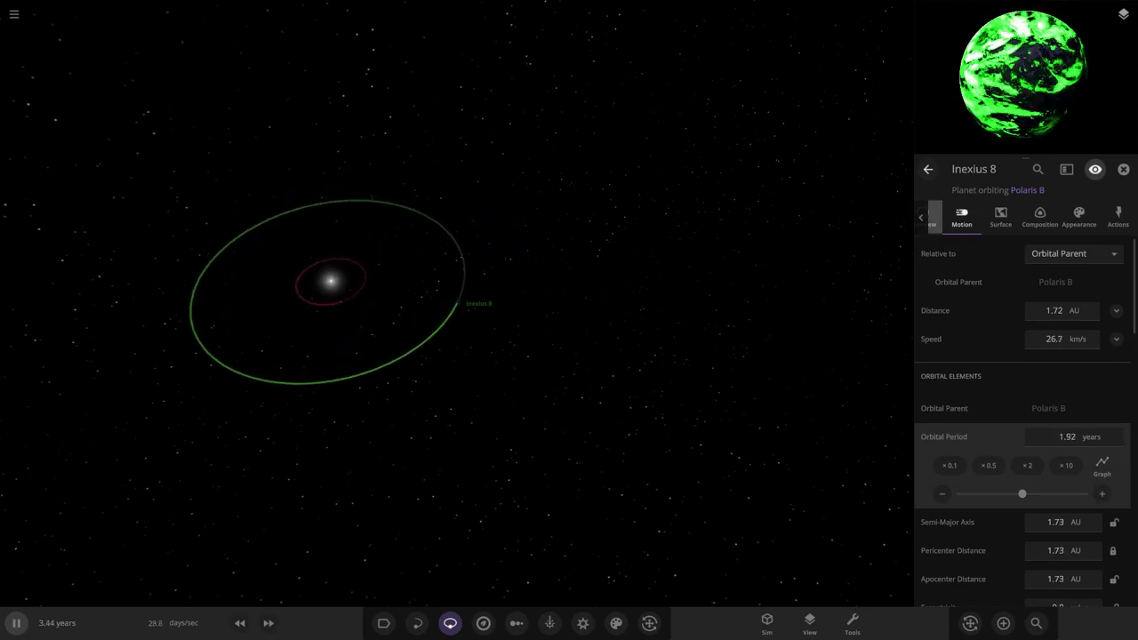
{"action": "left_click", "coordinate": [934, 219]}
{"action": "left_click", "coordinate": [1066, 368]}
{"action": "type", "text": ".0"}
{"action": "key", "text": "Return"}
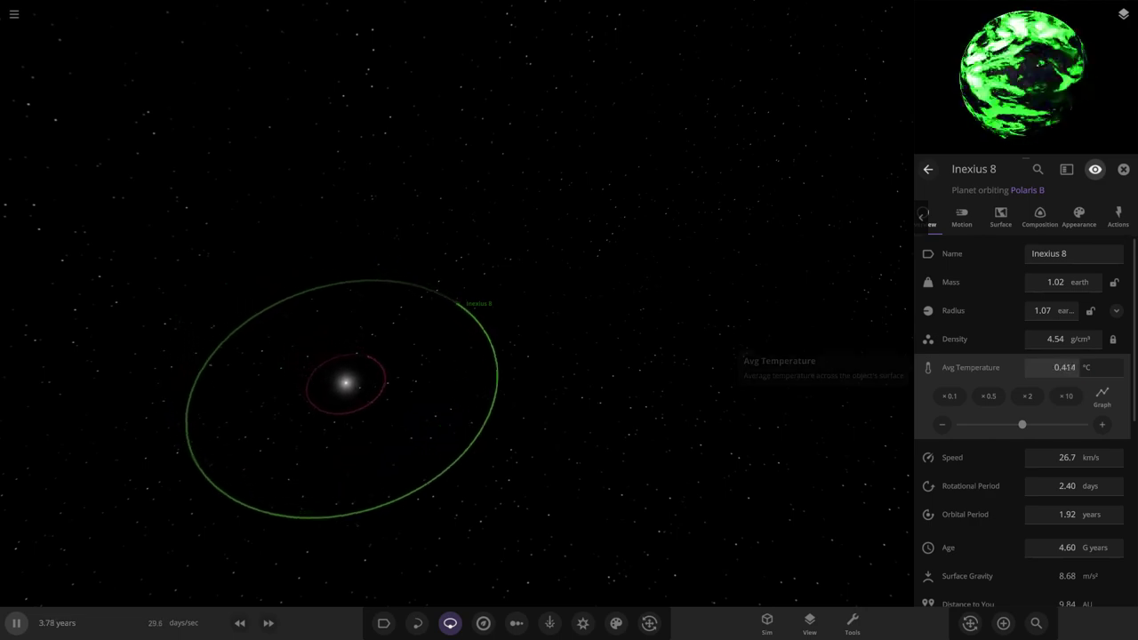
{"action": "type", "text": "15"}
{"action": "key", "text": "Return"}
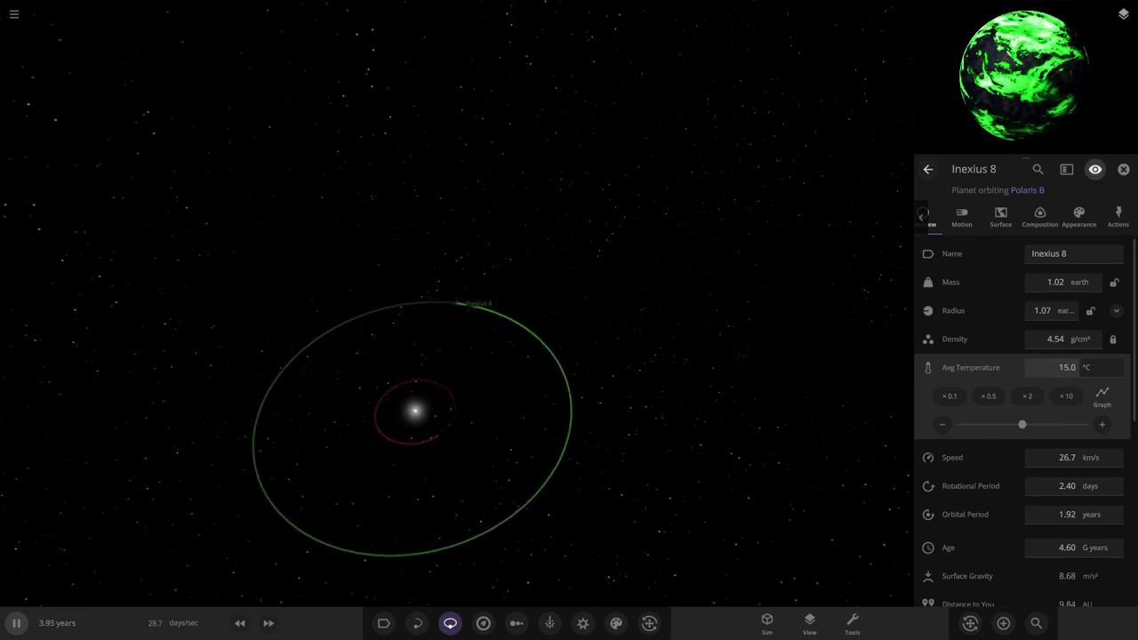
{"action": "left_click", "coordinate": [1067, 368]}
{"action": "type", "text": "10"}
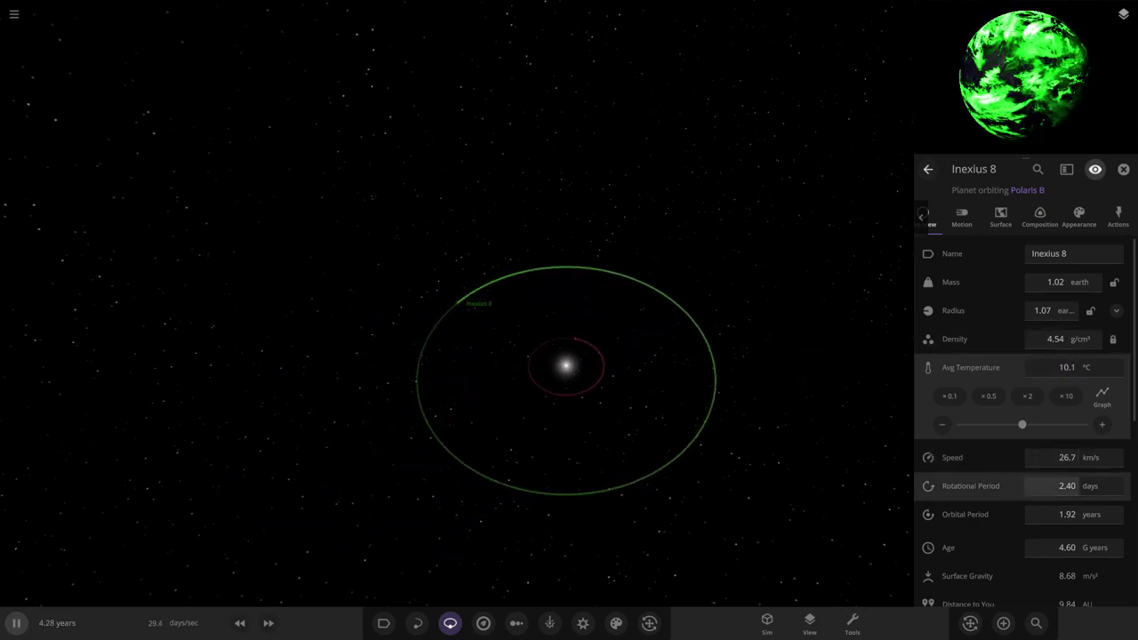
Step: Slow the simulation to about 2.6 hours per second and bring up Inexius 8's appearance settings in close view
{"action": "left_click", "coordinate": [1123, 169]}
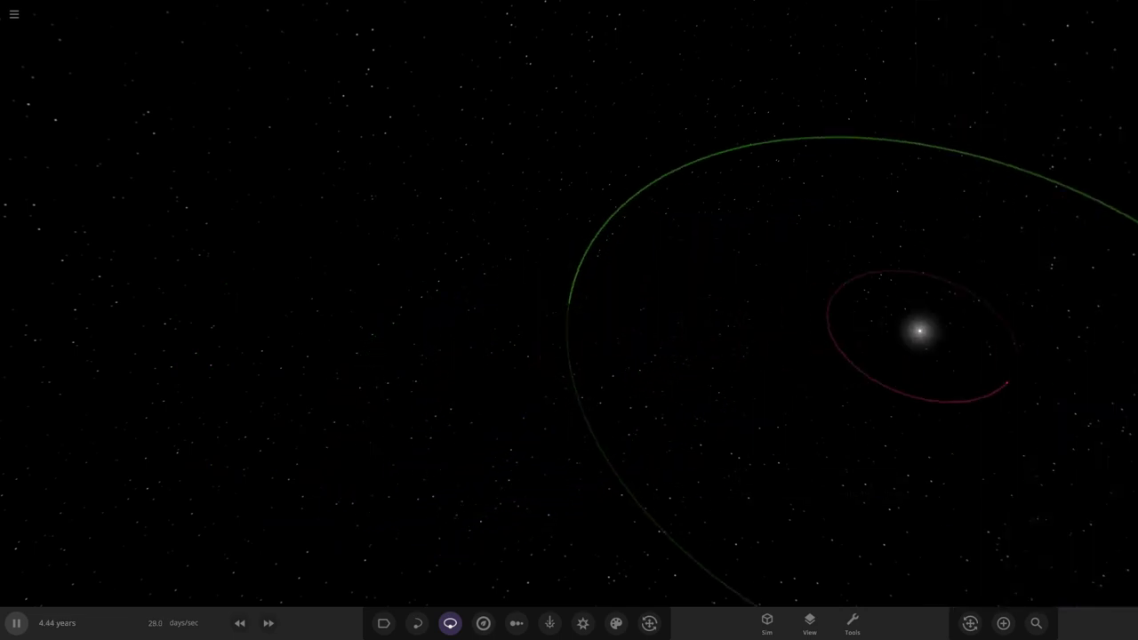
{"action": "left_click", "coordinate": [240, 623]}
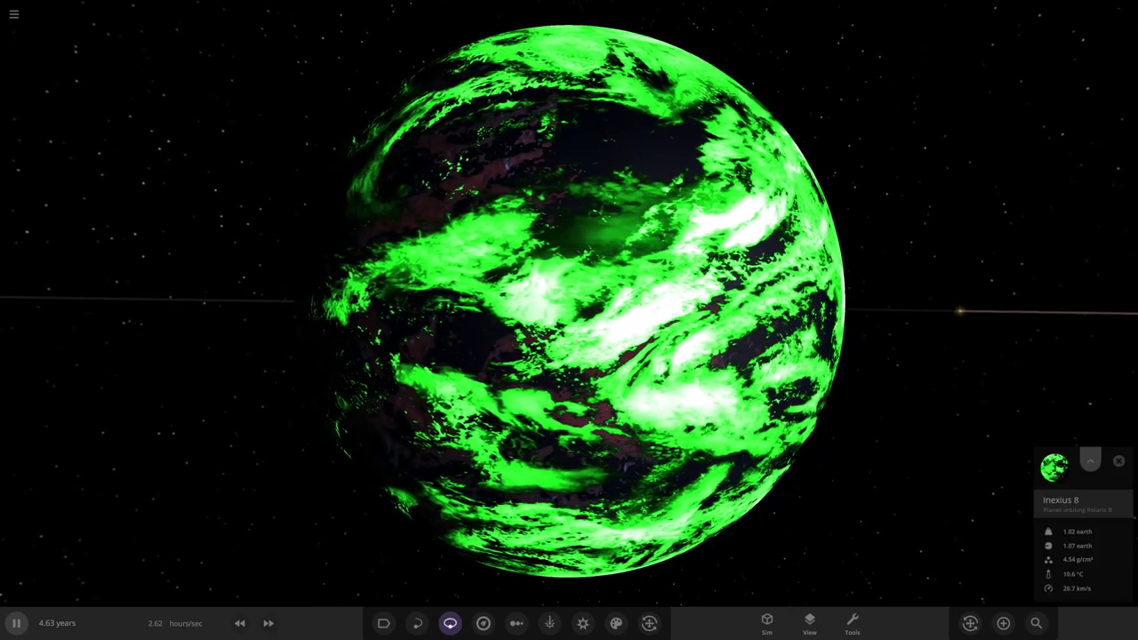
{"action": "left_click", "coordinate": [1090, 461]}
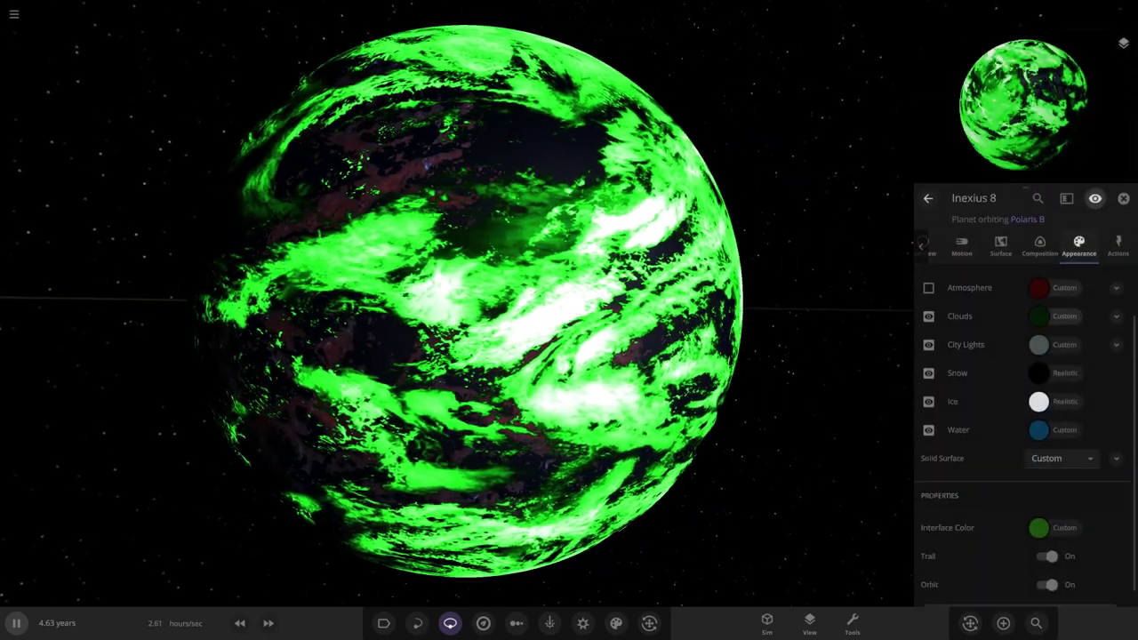
{"action": "scroll", "coordinate": [1022, 382], "scroll_direction": "up", "scroll_amount": 2}
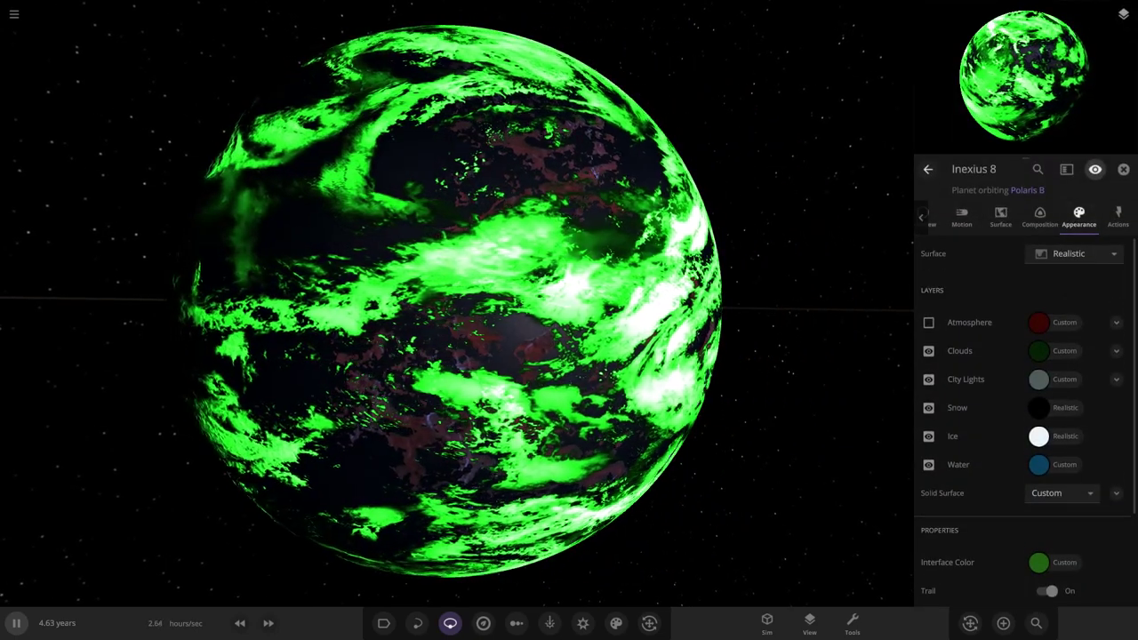
Step: Hide Inexius 8's cloud layer to examine its bare surface, and review its material composition
{"action": "left_click", "coordinate": [928, 351]}
{"action": "left_click_drag", "start_coordinate": [622, 329], "coordinate": [623, 404]}
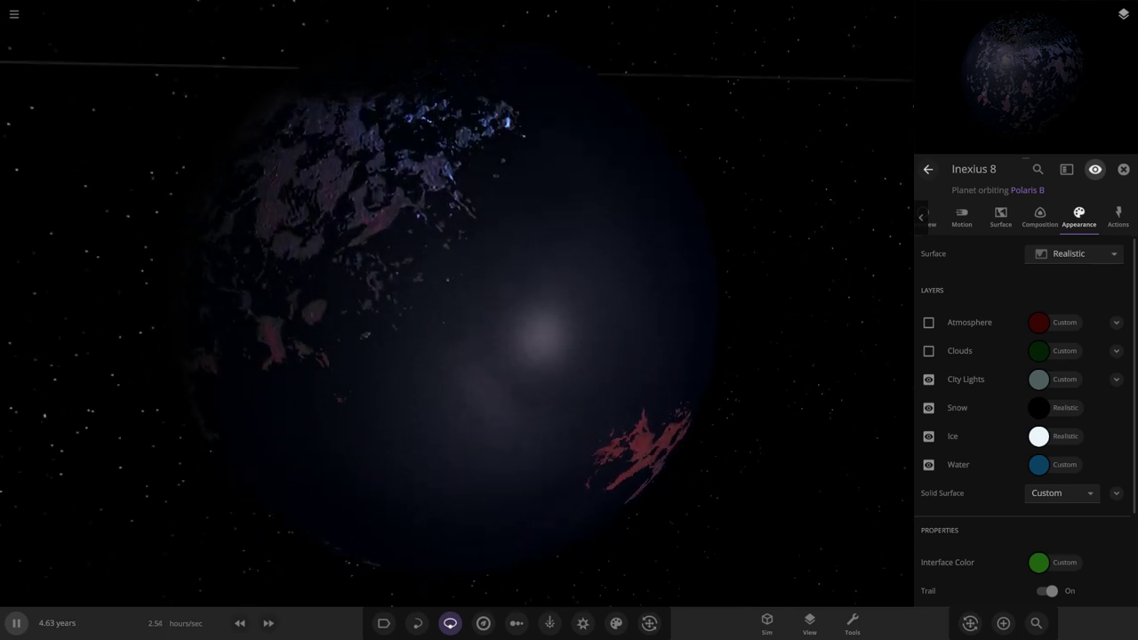
{"action": "scroll", "coordinate": [457, 302], "scroll_direction": "down", "scroll_amount": 5}
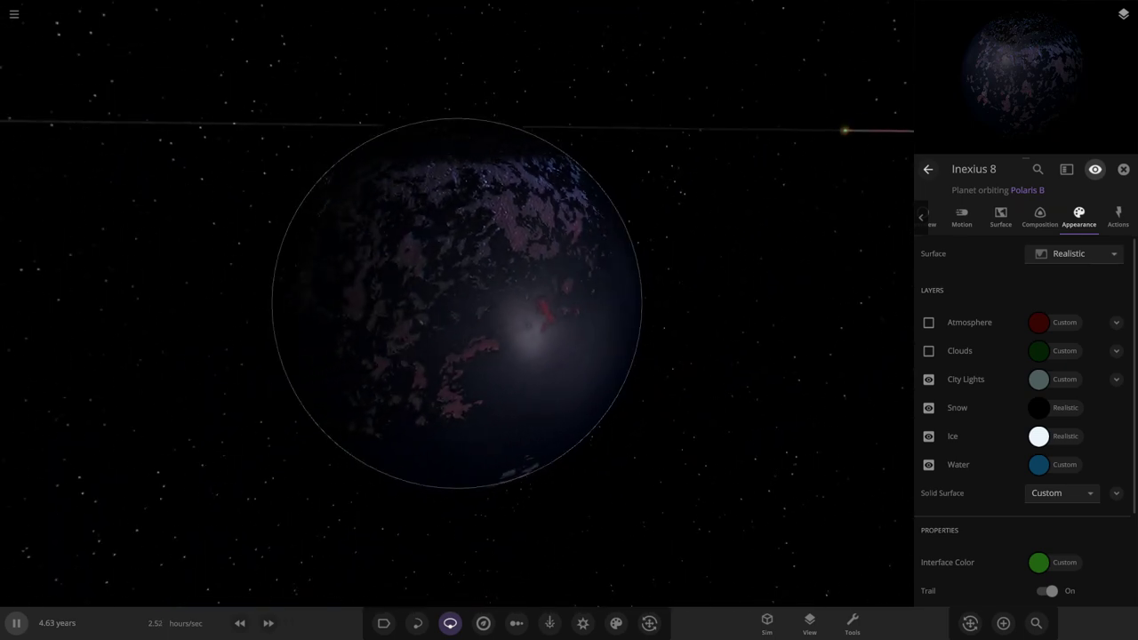
{"action": "left_click_drag", "start_coordinate": [515, 293], "coordinate": [463, 330]}
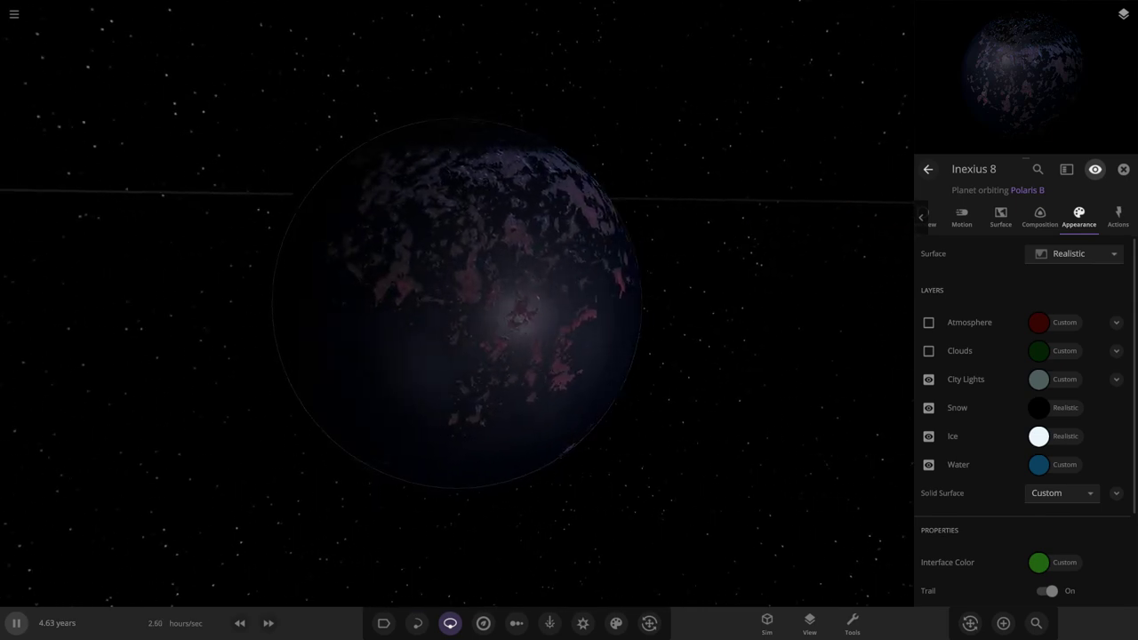
{"action": "left_click", "coordinate": [1039, 217]}
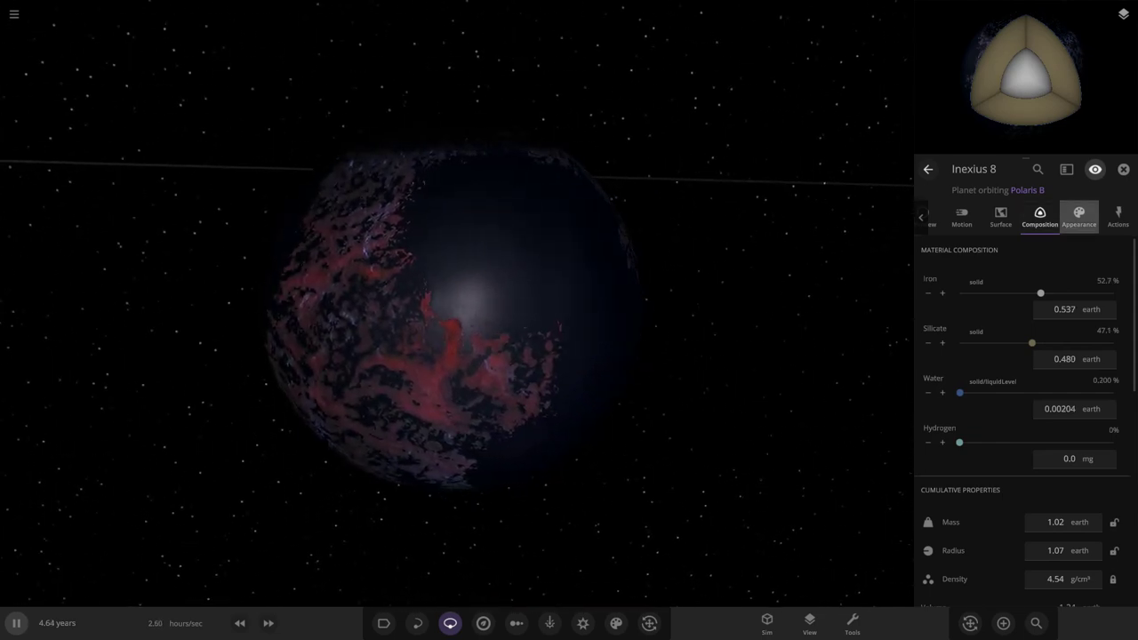
{"action": "left_click", "coordinate": [1078, 217]}
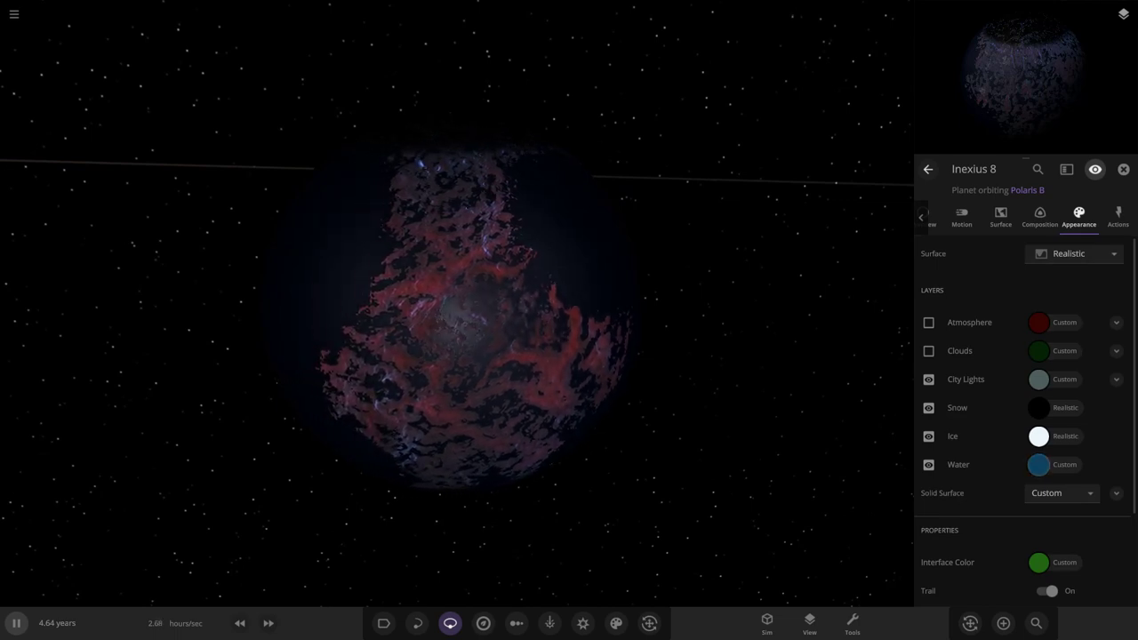
Step: Set Inexius 8's solid surface colours to white #FEFEFE for High and dark green for Low
{"action": "left_click", "coordinate": [1116, 494]}
{"action": "scroll", "coordinate": [1084, 488], "scroll_direction": "down", "scroll_amount": 2}
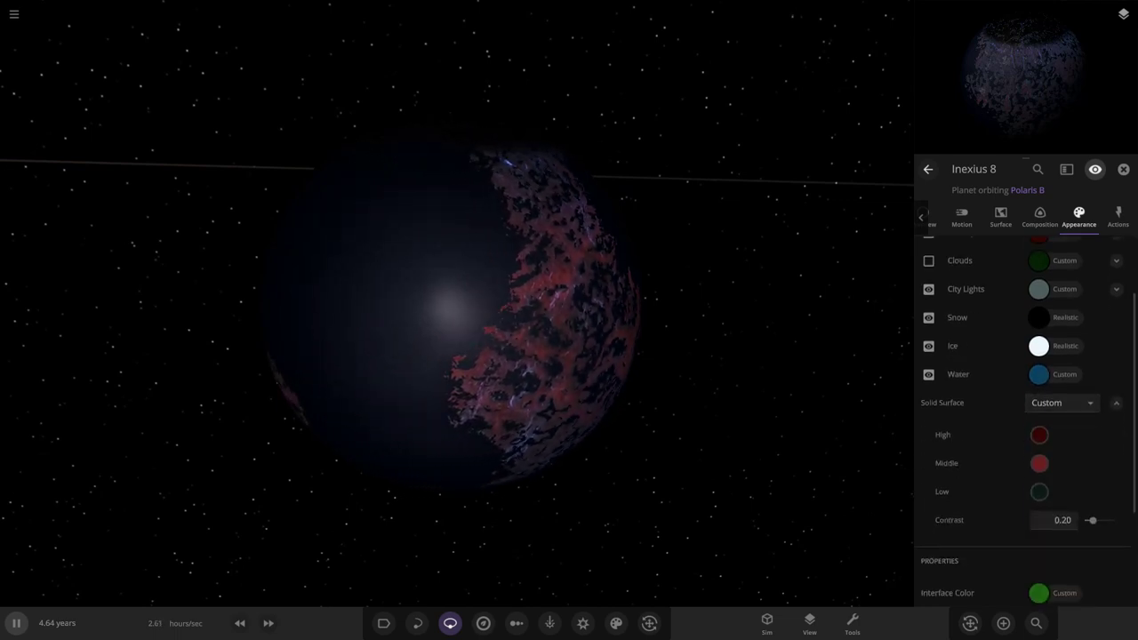
{"action": "left_click", "coordinate": [1039, 435]}
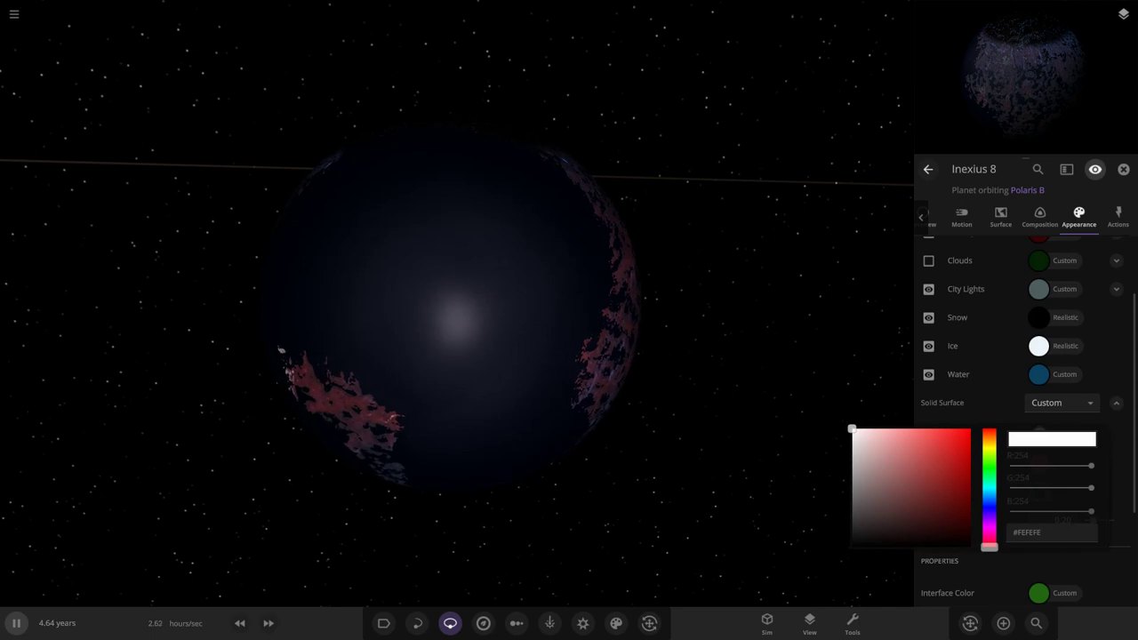
{"action": "left_click_drag", "start_coordinate": [462, 337], "coordinate": [533, 408]}
{"action": "scroll", "coordinate": [534, 409], "scroll_direction": "up", "scroll_amount": 4}
{"action": "left_click", "coordinate": [1039, 491]}
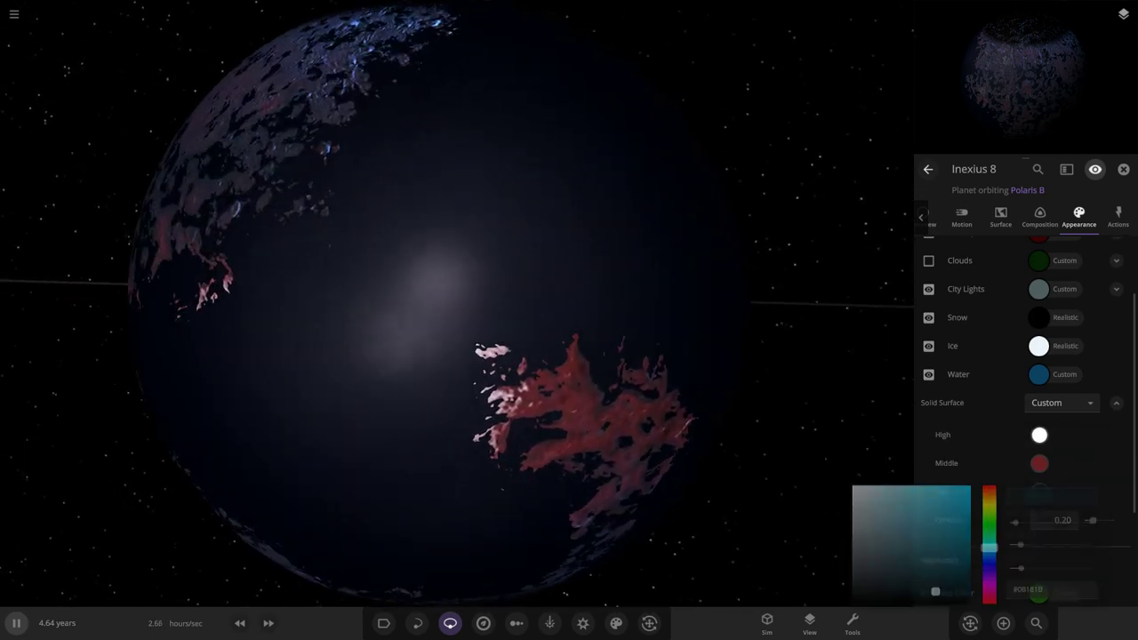
{"action": "left_click", "coordinate": [989, 528]}
{"action": "left_click_drag", "start_coordinate": [960, 544], "coordinate": [971, 584]}
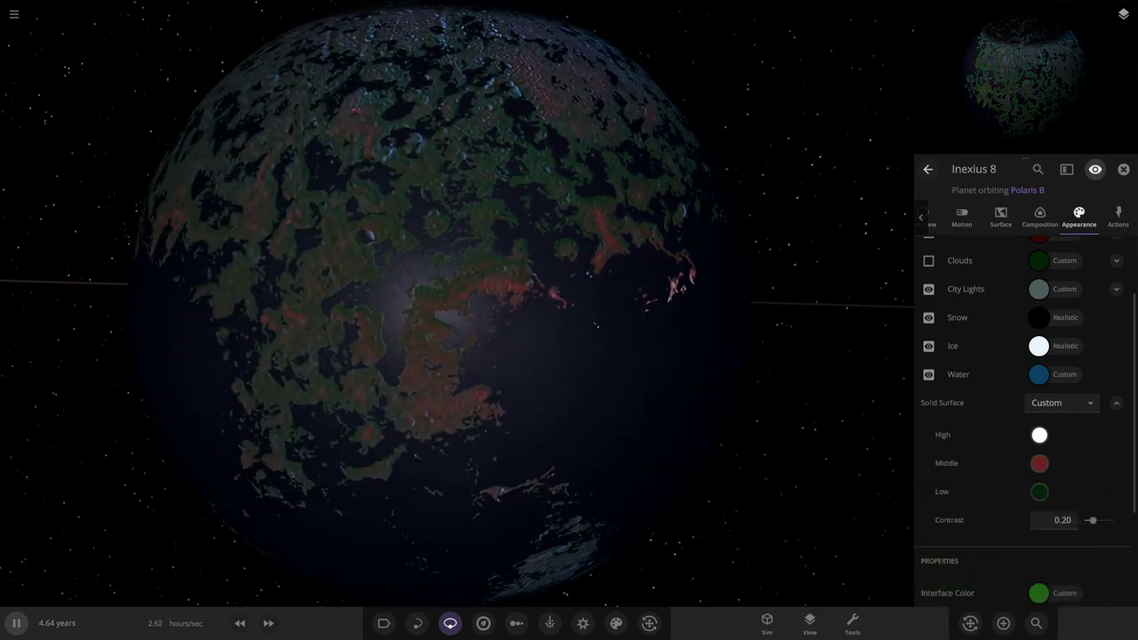
Step: Try white as the Middle solid surface colour and inspect the terrain from several angles
{"action": "left_click", "coordinate": [1039, 463]}
{"action": "left_click_drag", "start_coordinate": [934, 525], "coordinate": [851, 458]}
{"action": "left_click", "coordinate": [711, 400]}
{"action": "left_click_drag", "start_coordinate": [534, 374], "coordinate": [622, 378]}
{"action": "scroll", "coordinate": [622, 378], "scroll_direction": "down", "scroll_amount": 4}
{"action": "left_click_drag", "start_coordinate": [533, 320], "coordinate": [569, 365]}
{"action": "scroll", "coordinate": [569, 365], "scroll_direction": "up", "scroll_amount": 4}
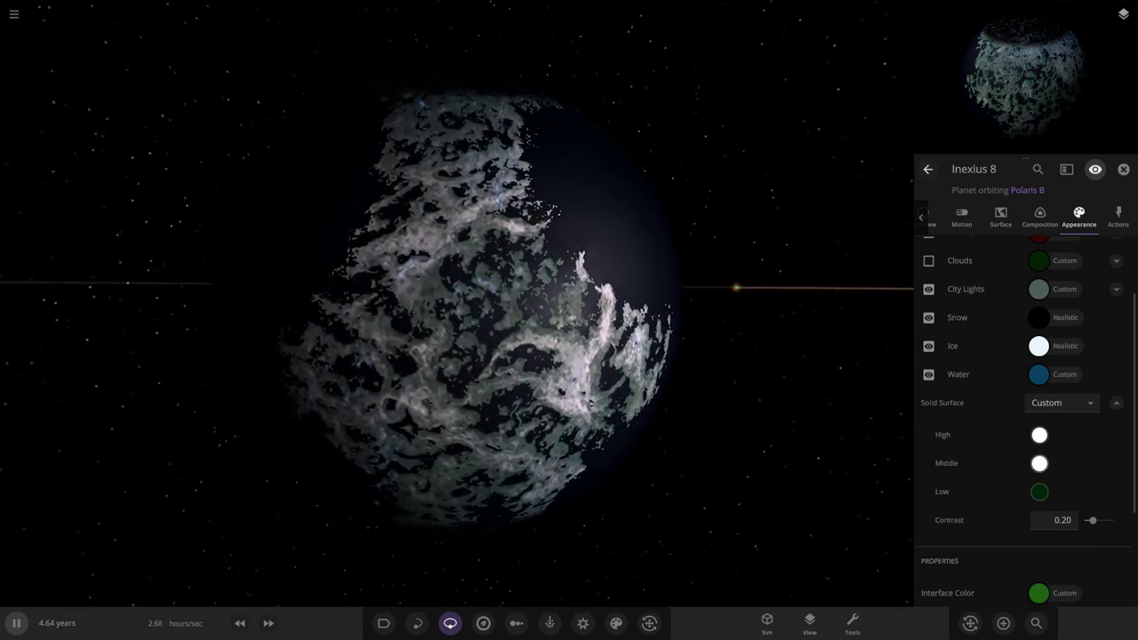
Step: Set the Middle solid surface colour of Inexius 8 to dark green #052F00
{"action": "left_click", "coordinate": [1039, 463]}
{"action": "left_click", "coordinate": [989, 499]}
{"action": "left_click_drag", "start_coordinate": [965, 523], "coordinate": [970, 552]}
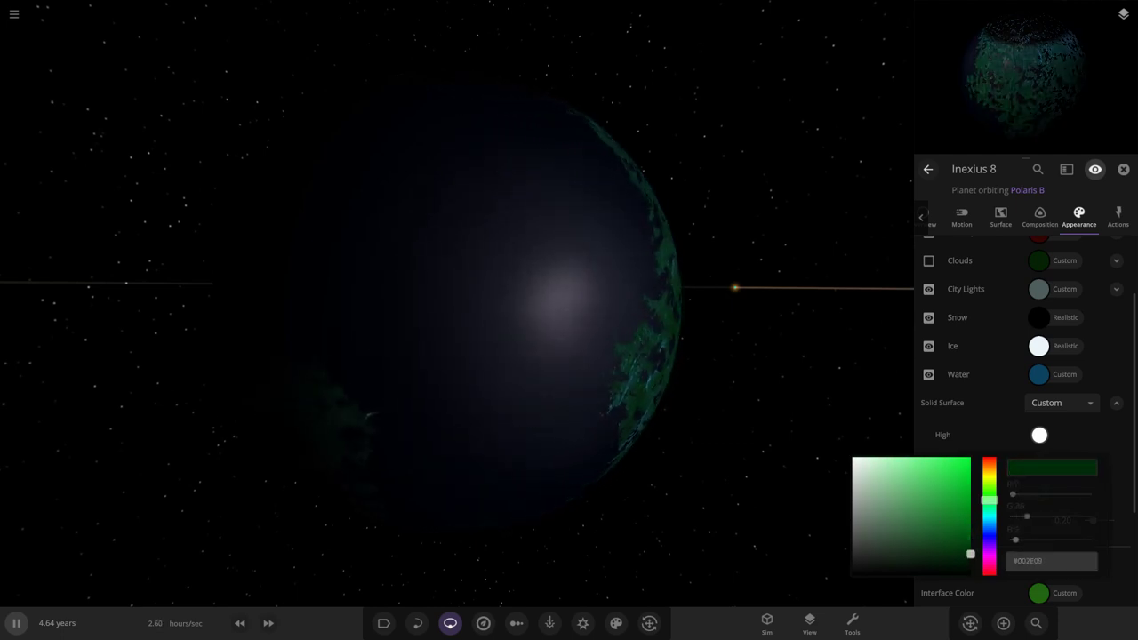
{"action": "left_click", "coordinate": [990, 494]}
{"action": "left_click", "coordinate": [911, 503]}
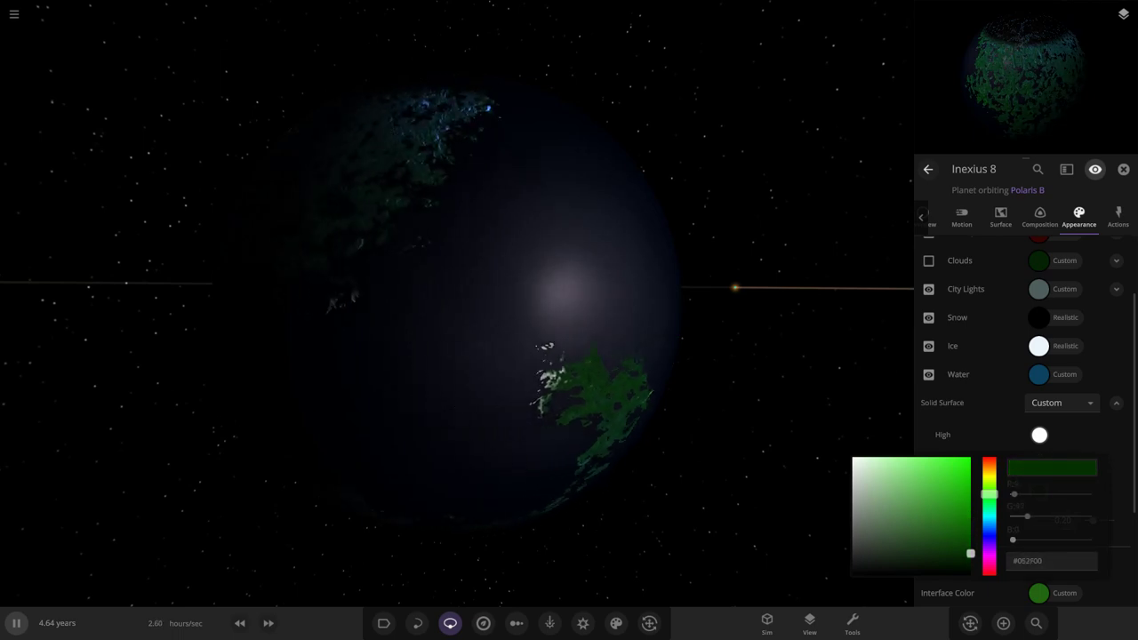
Step: Try white for the Low solid surface colour, then set it to dark green #012500 and check the terrain
{"action": "left_click", "coordinate": [1039, 491]}
{"action": "left_click", "coordinate": [853, 486]}
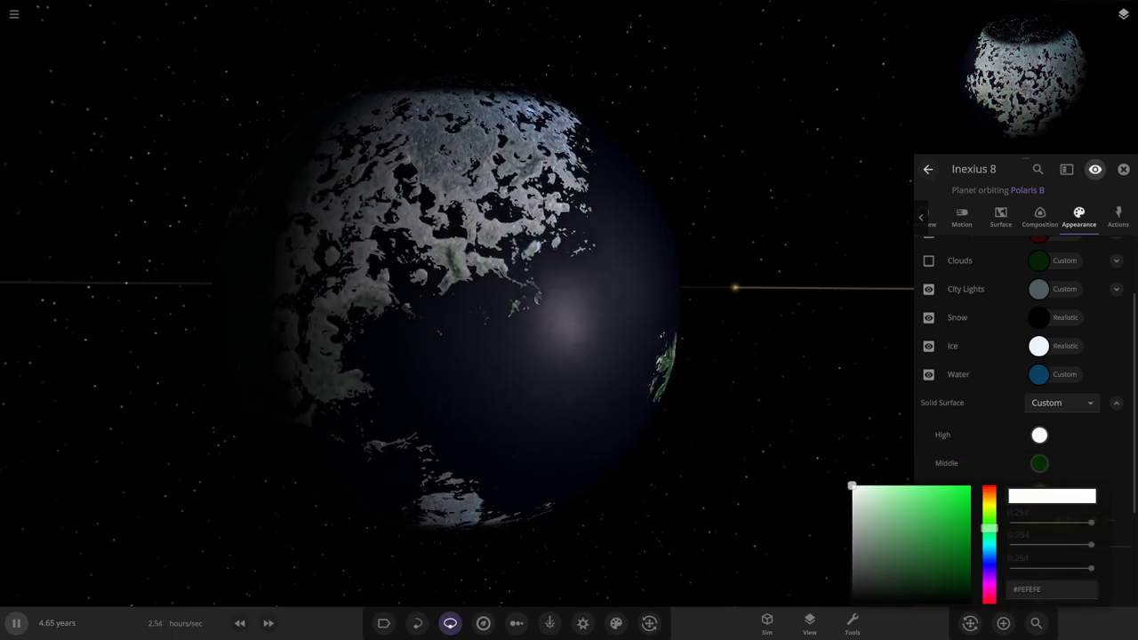
{"action": "left_click", "coordinate": [970, 486]}
{"action": "mouse_move", "coordinate": [970, 486]}
{"action": "left_mouse_down"}
{"action": "mouse_move", "coordinate": [970, 564]}
{"action": "mouse_move", "coordinate": [945, 540]}
{"action": "mouse_move", "coordinate": [971, 585]}
{"action": "left_mouse_up"}
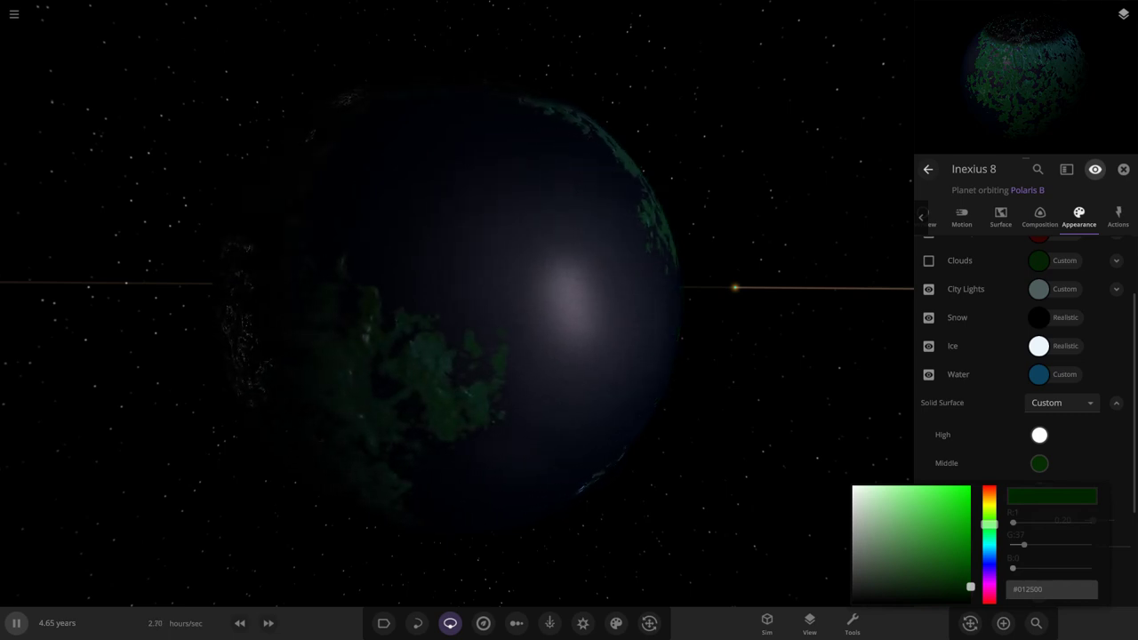
{"action": "left_click_drag", "start_coordinate": [445, 355], "coordinate": [578, 351]}
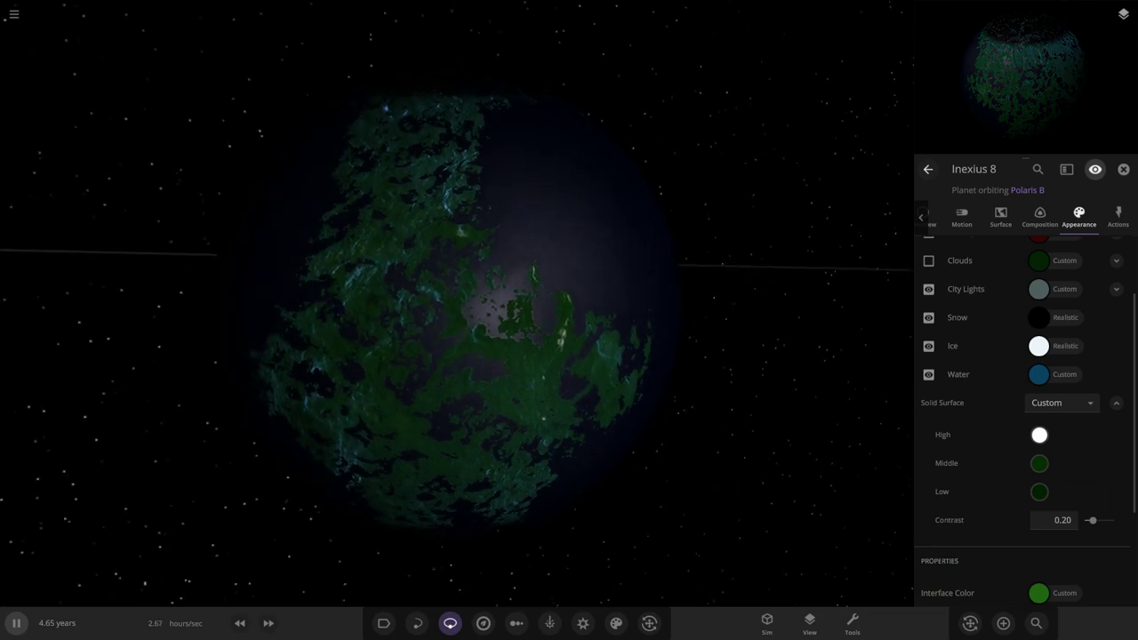
{"action": "left_click", "coordinate": [1039, 434]}
{"action": "key", "text": "Escape"}
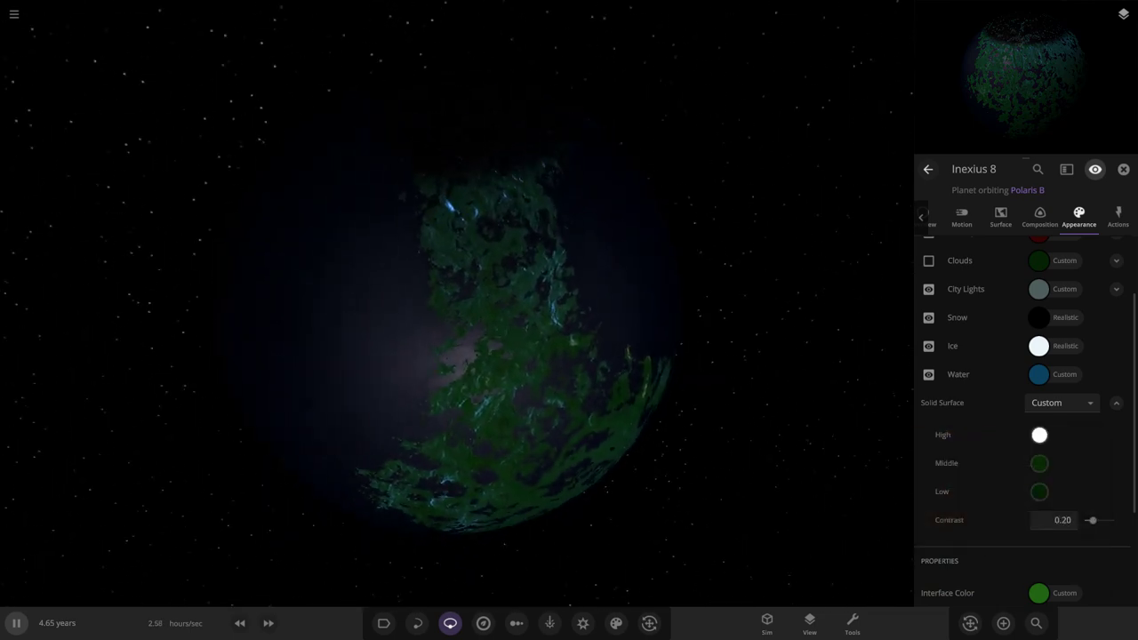
Step: Try bright red as Inexius 8's city lights colour and inspect the lights on the night side
{"action": "scroll", "coordinate": [1022, 400], "scroll_direction": "up", "scroll_amount": 3}
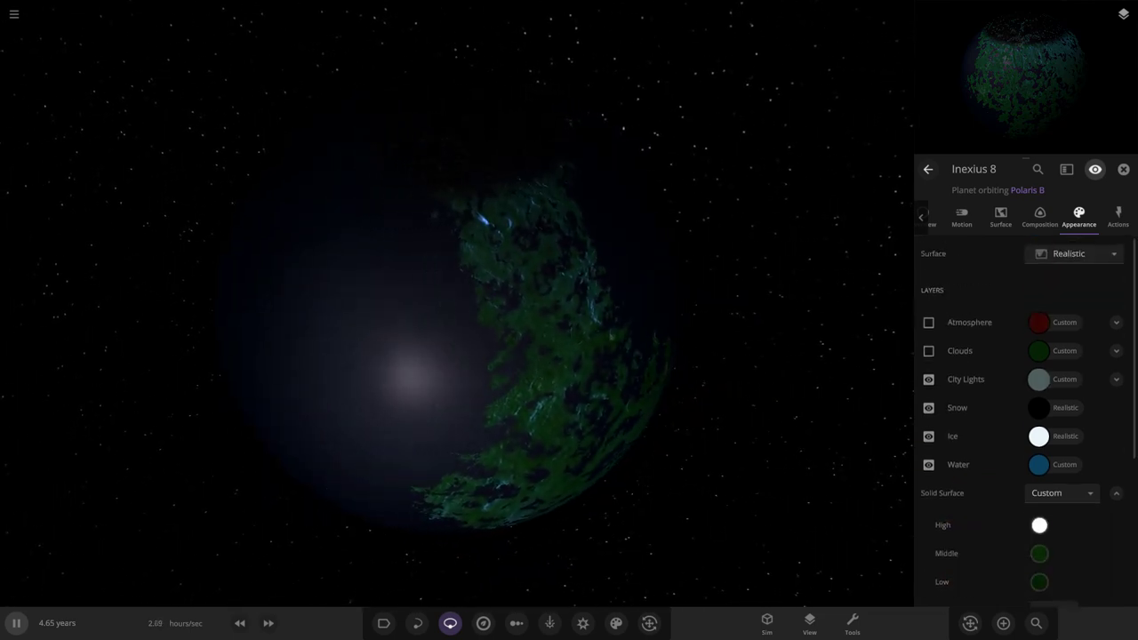
{"action": "left_click", "coordinate": [1038, 379]}
{"action": "left_click_drag", "start_coordinate": [989, 426], "coordinate": [988, 368]}
{"action": "left_click_drag", "start_coordinate": [427, 356], "coordinate": [644, 342]}
{"action": "scroll", "coordinate": [569, 338], "scroll_direction": "up", "scroll_amount": 5}
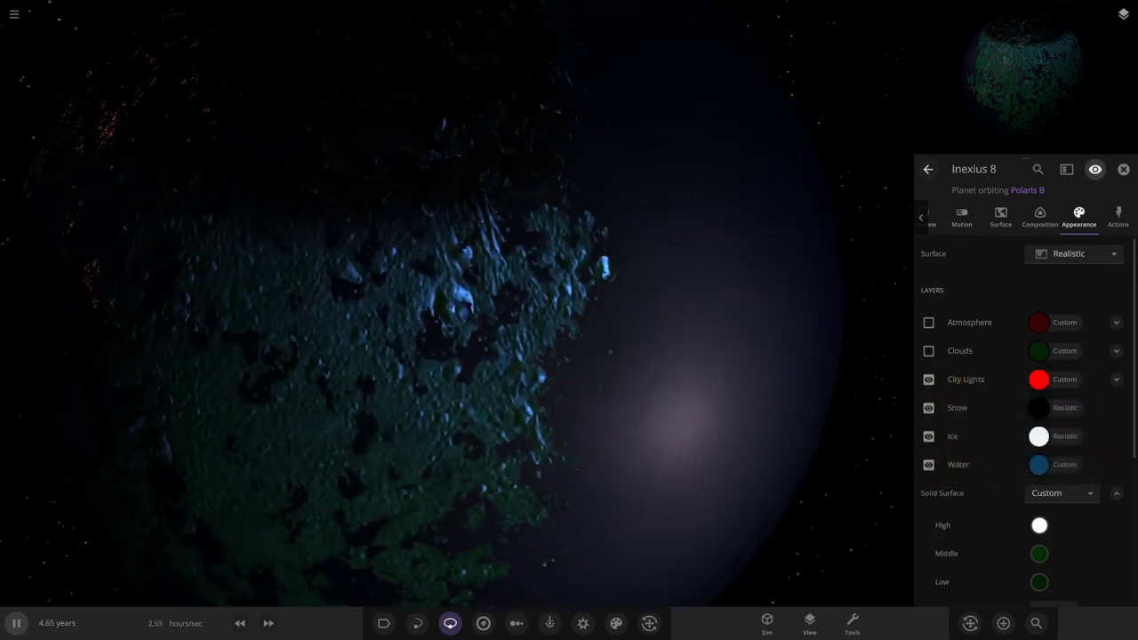
{"action": "scroll", "coordinate": [569, 338], "scroll_direction": "down", "scroll_amount": 5}
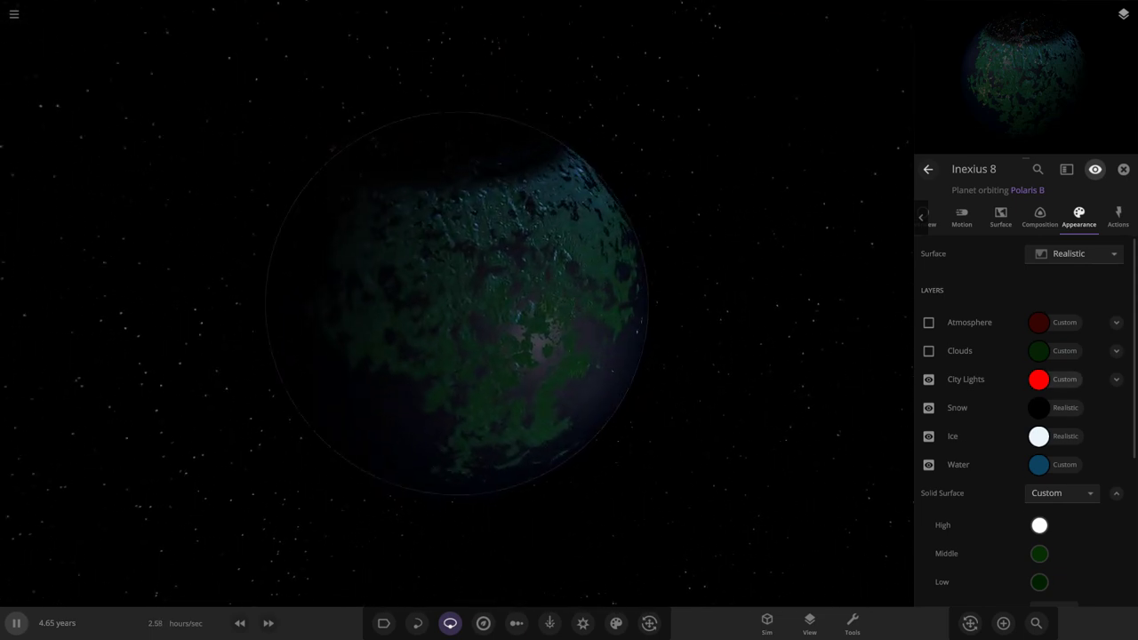
Step: Set Inexius 8's city lights colour to white and look around the planet
{"action": "left_click", "coordinate": [1038, 379]}
{"action": "left_click", "coordinate": [852, 369]}
{"action": "left_click", "coordinate": [569, 356]}
{"action": "left_click_drag", "start_coordinate": [427, 338], "coordinate": [675, 337]}
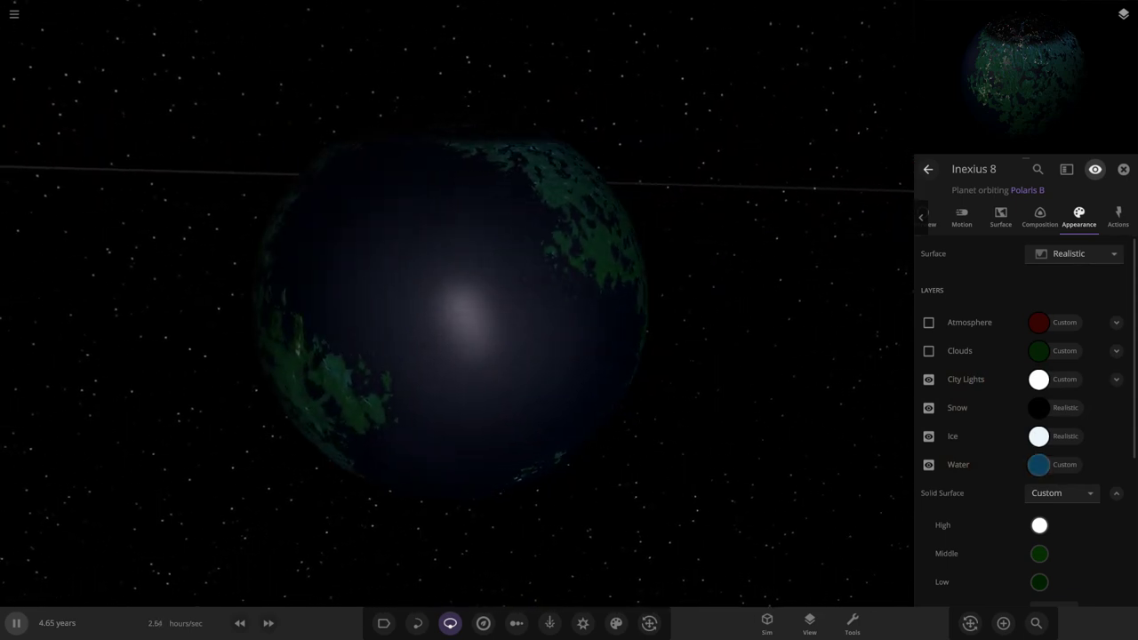
Step: Set Inexius 8's water colour to white #FEFEFE
{"action": "left_click", "coordinate": [1038, 464]}
{"action": "left_click", "coordinate": [851, 455]}
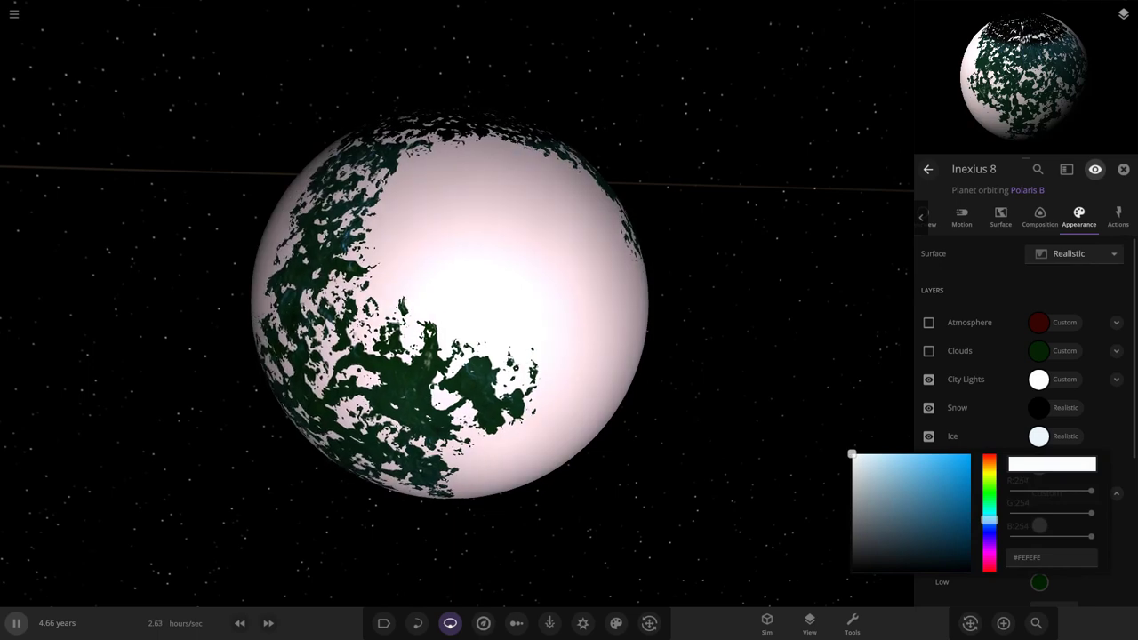
{"action": "key", "text": "Escape"}
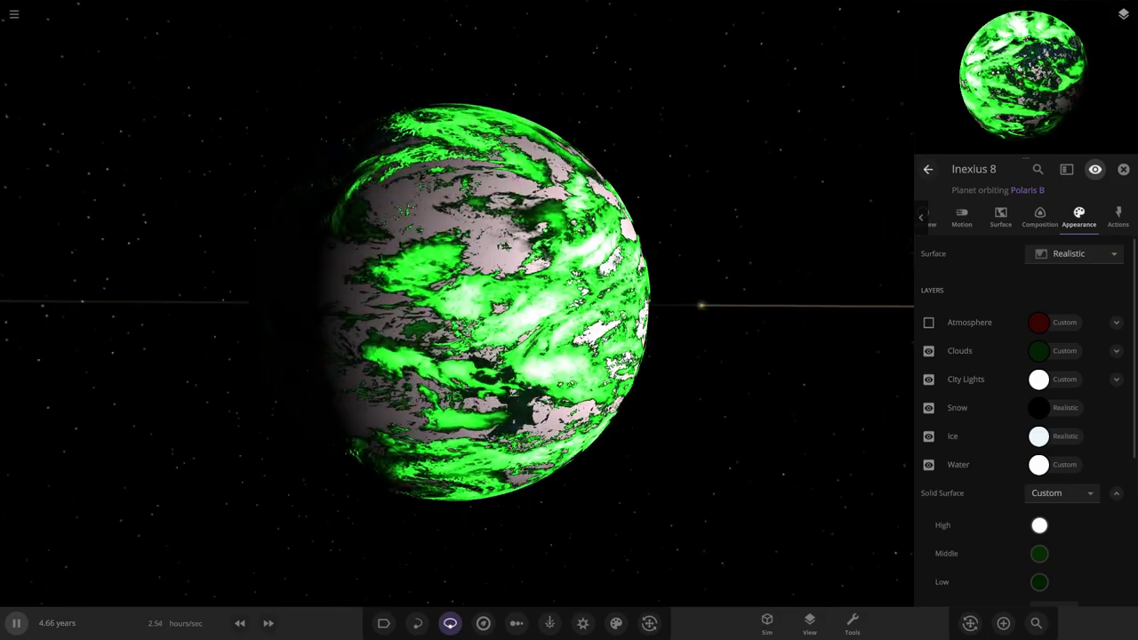
Step: Hide Inexius 8's clouds and try bright green as the planet's water colour
{"action": "scroll", "coordinate": [458, 302], "scroll_direction": "up", "scroll_amount": 4}
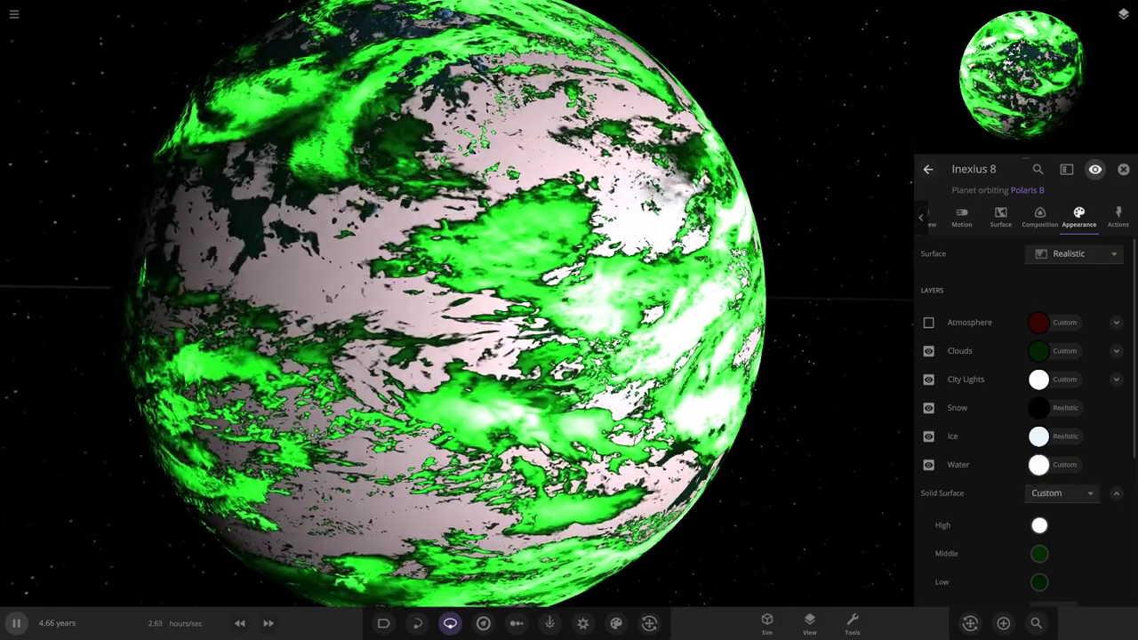
{"action": "left_click", "coordinate": [1038, 465]}
{"action": "left_click_drag", "start_coordinate": [945, 460], "coordinate": [971, 454]}
{"action": "left_click", "coordinate": [989, 486]}
{"action": "scroll", "coordinate": [453, 302], "scroll_direction": "down", "scroll_amount": 3}
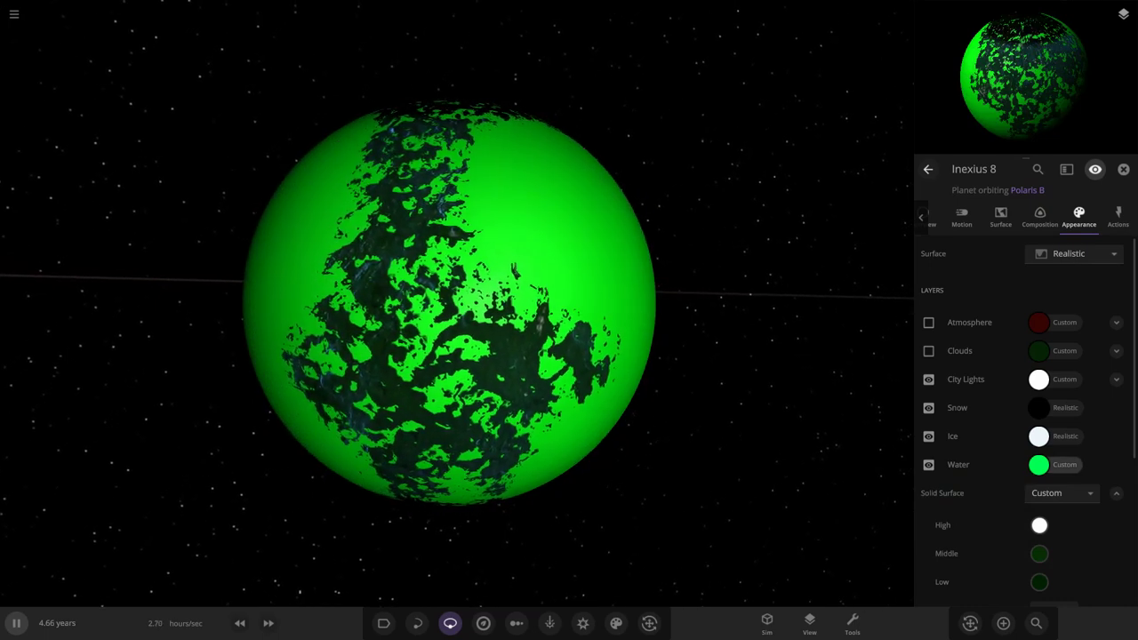
Step: Try teal #01FED6 and muted green shades as the water colour, and hide the water layer
{"action": "left_click", "coordinate": [1038, 464]}
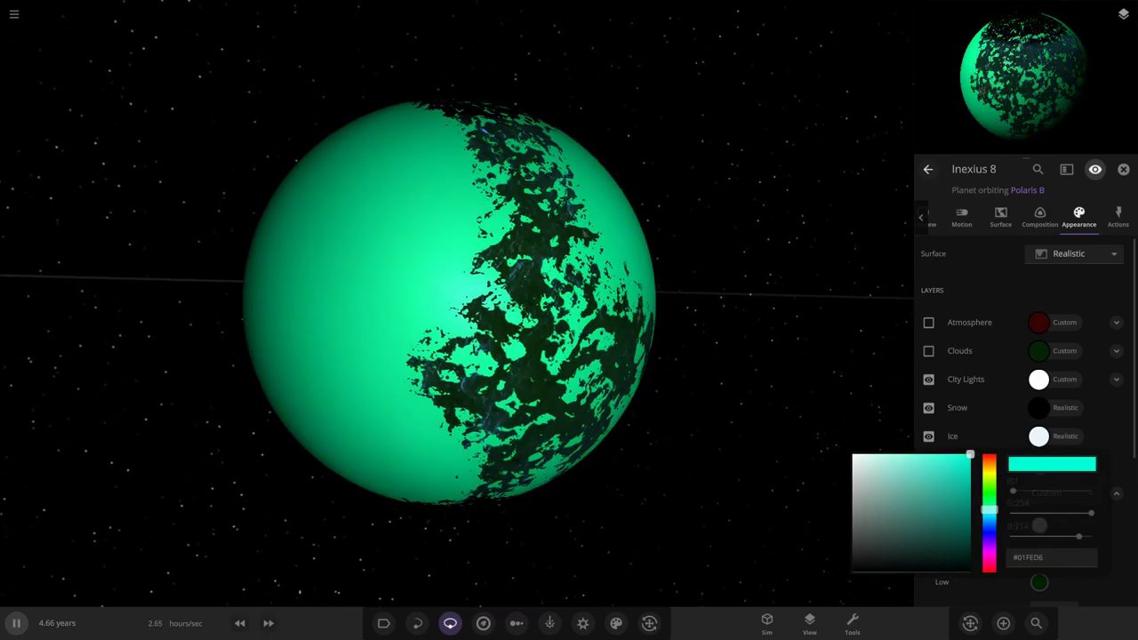
{"action": "mouse_move", "coordinate": [949, 458]}
{"action": "left_mouse_down"}
{"action": "mouse_move", "coordinate": [971, 476]}
{"action": "mouse_move", "coordinate": [913, 488]}
{"action": "left_mouse_up"}
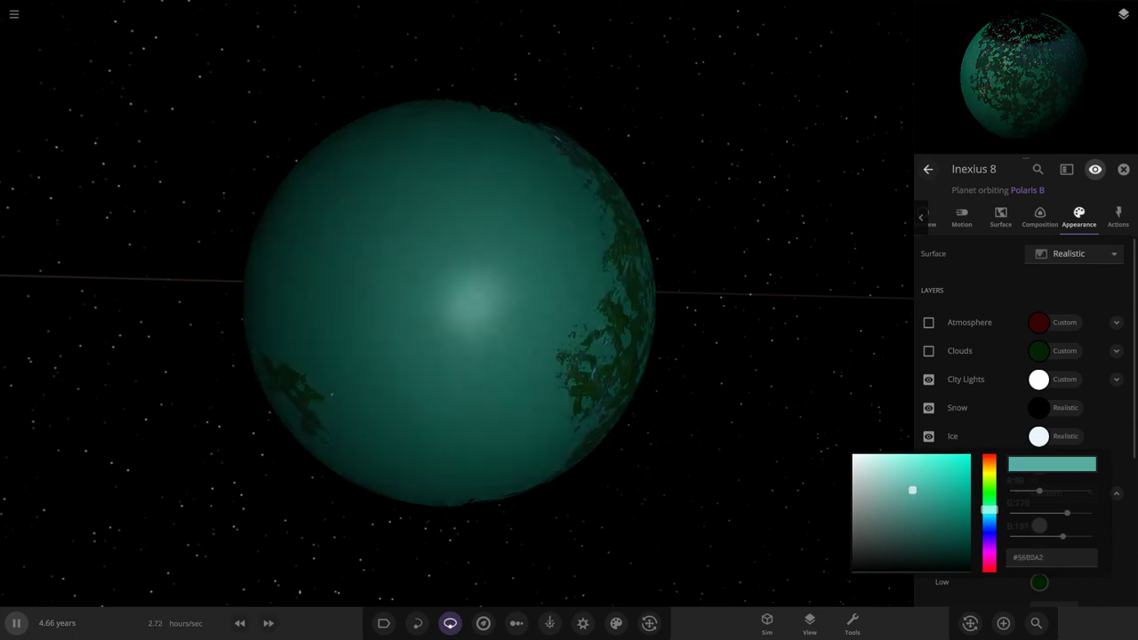
{"action": "left_click_drag", "start_coordinate": [988, 509], "coordinate": [988, 500]}
{"action": "key", "text": "Escape"}
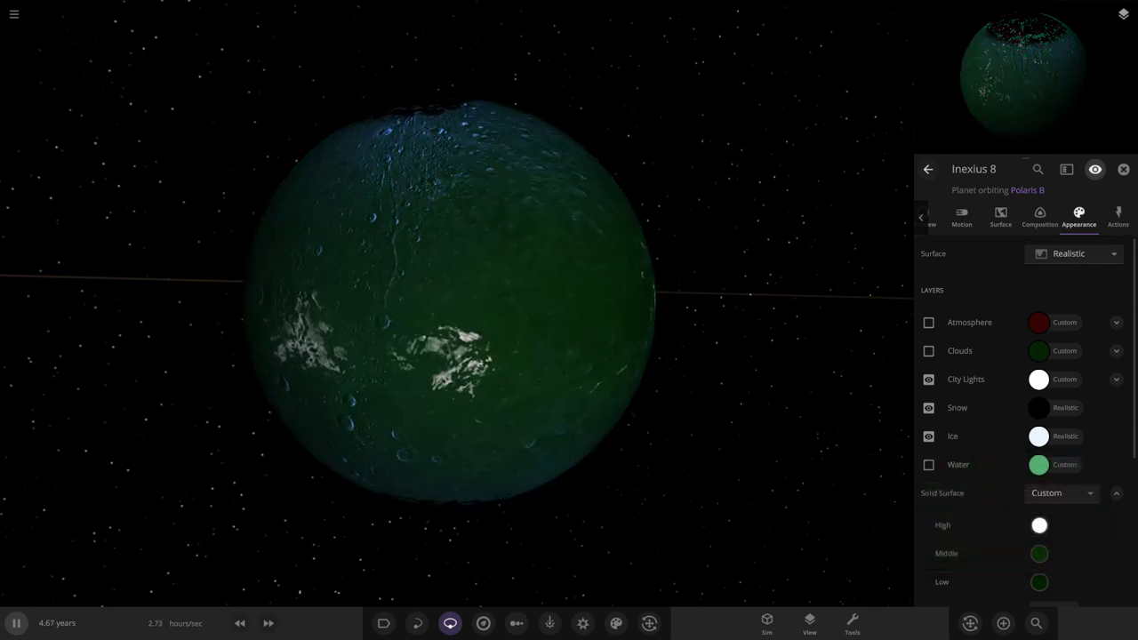
Step: Show the water layer and reset its colour to Realistic
{"action": "left_click", "coordinate": [1065, 464]}
{"action": "left_click", "coordinate": [1042, 433]}
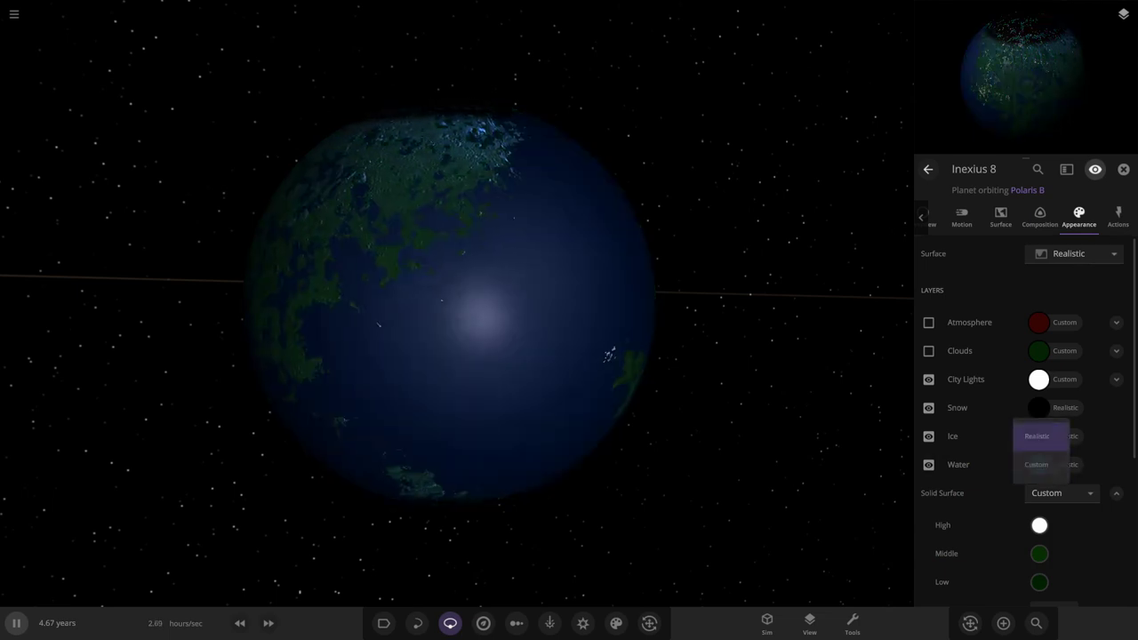
{"action": "left_click", "coordinate": [1038, 492]}
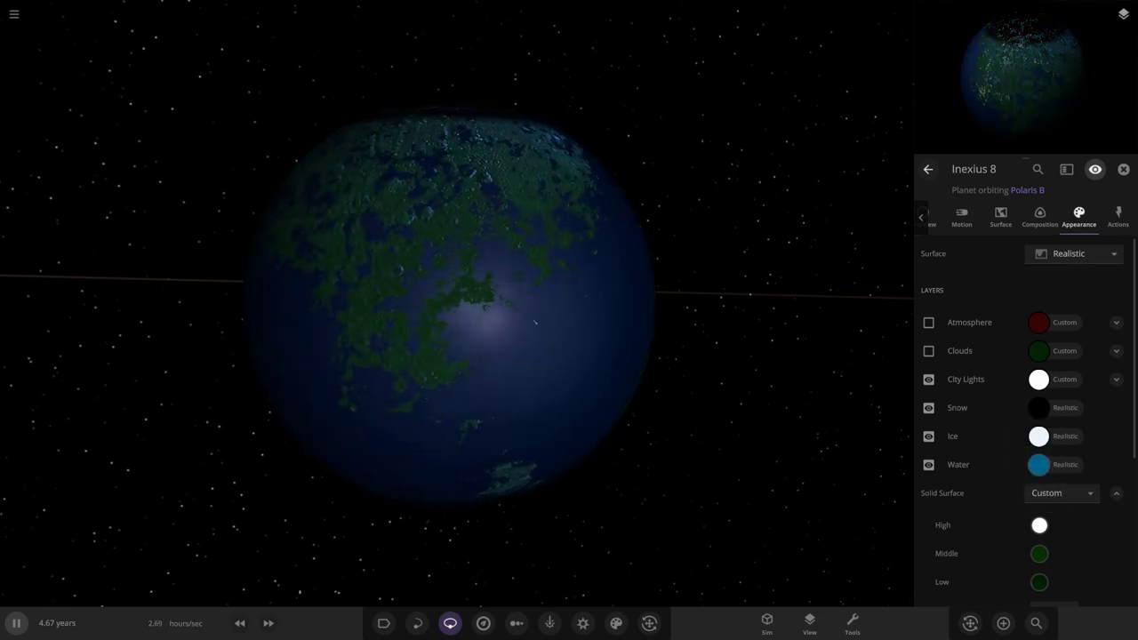
Step: Try several green hues for the water, such as #018E5D and #328E01, and set its colour to blue #01608E
{"action": "left_click", "coordinate": [1038, 465]}
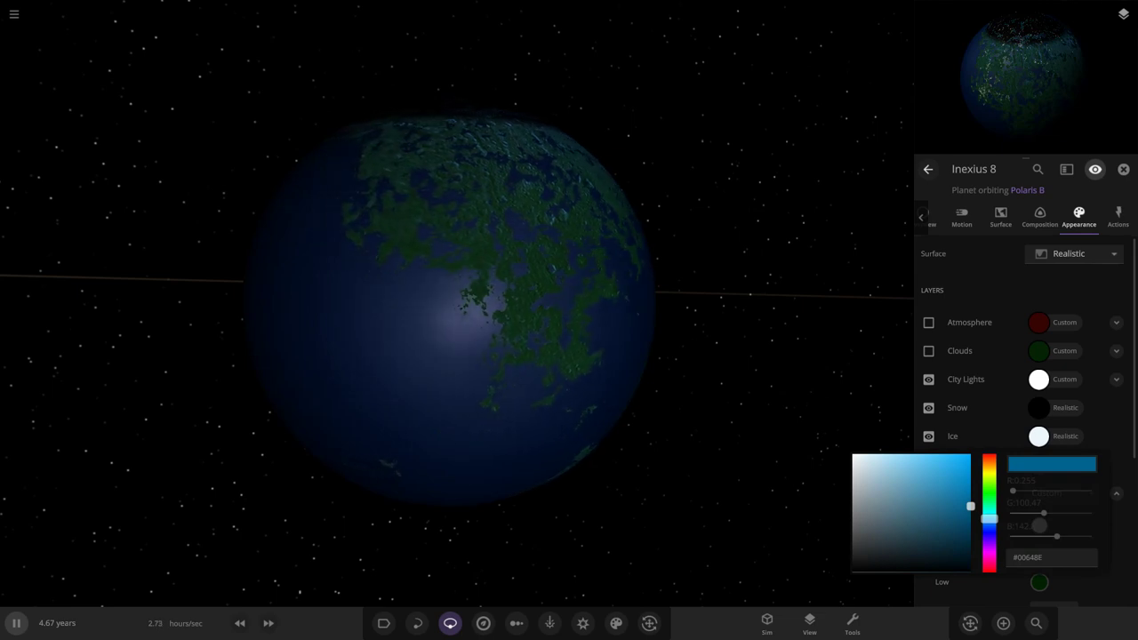
{"action": "left_click", "coordinate": [989, 505]}
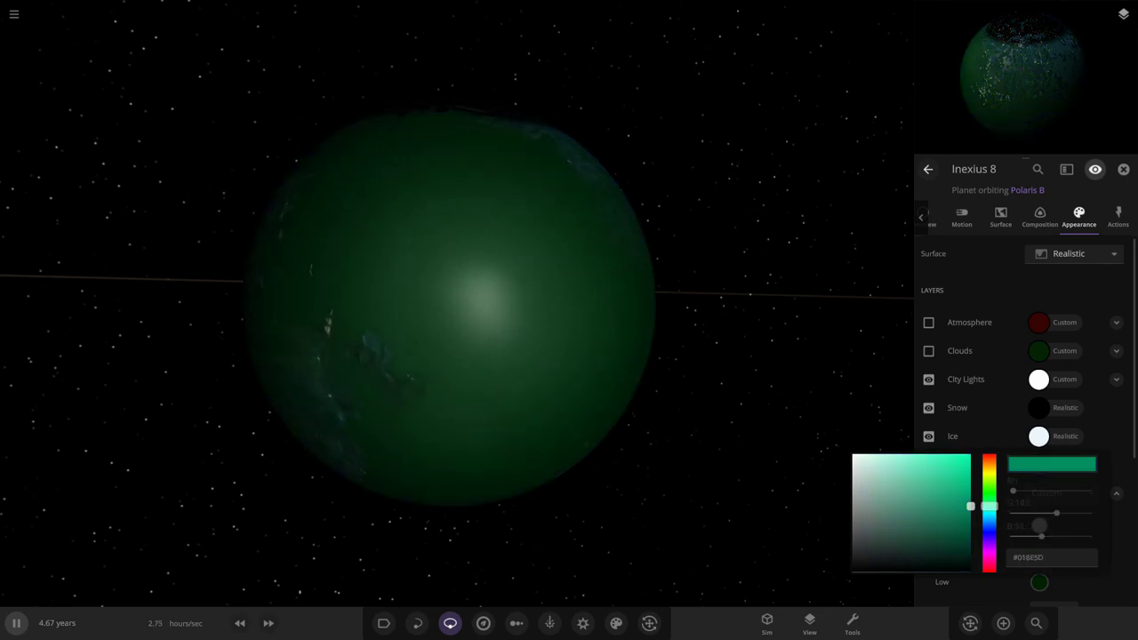
{"action": "left_click", "coordinate": [988, 495]}
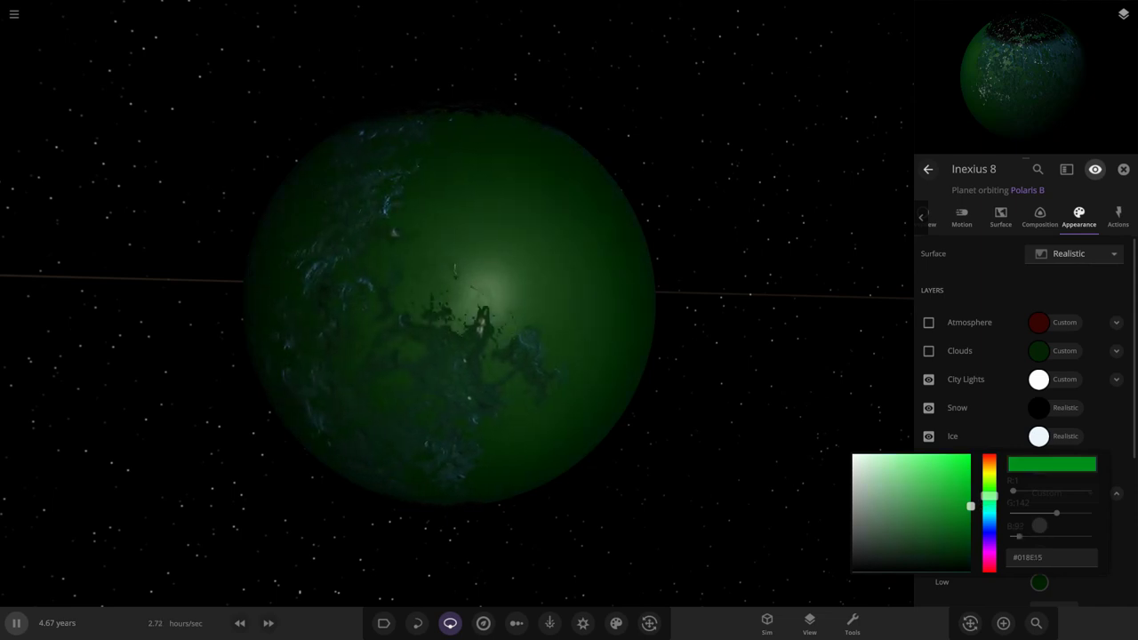
{"action": "left_click", "coordinate": [988, 486]}
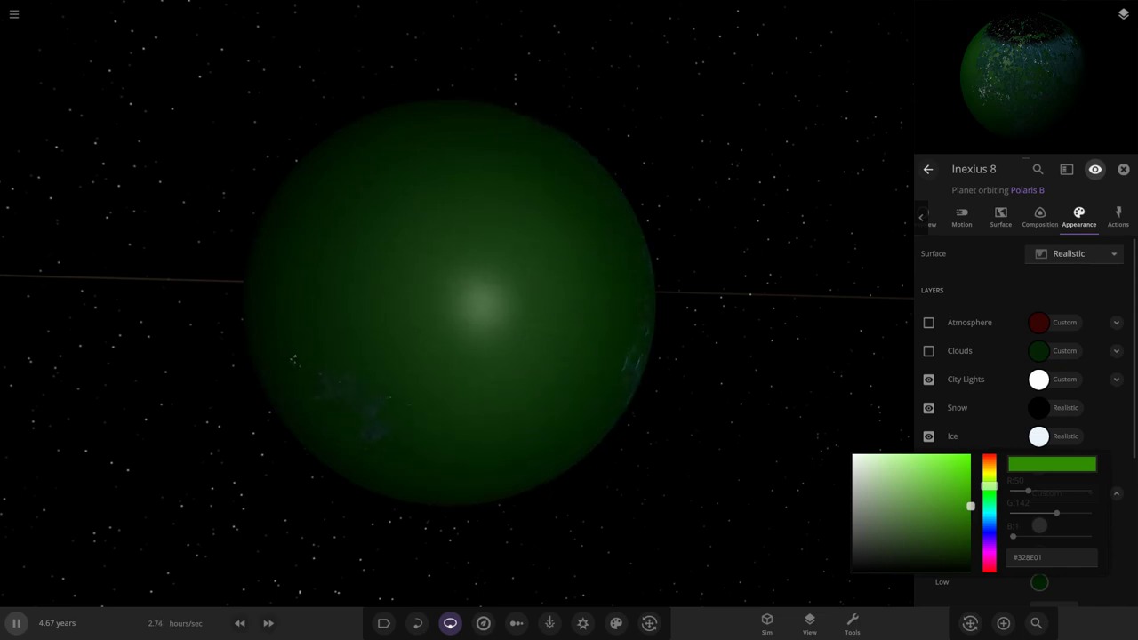
{"action": "left_click", "coordinate": [988, 501]}
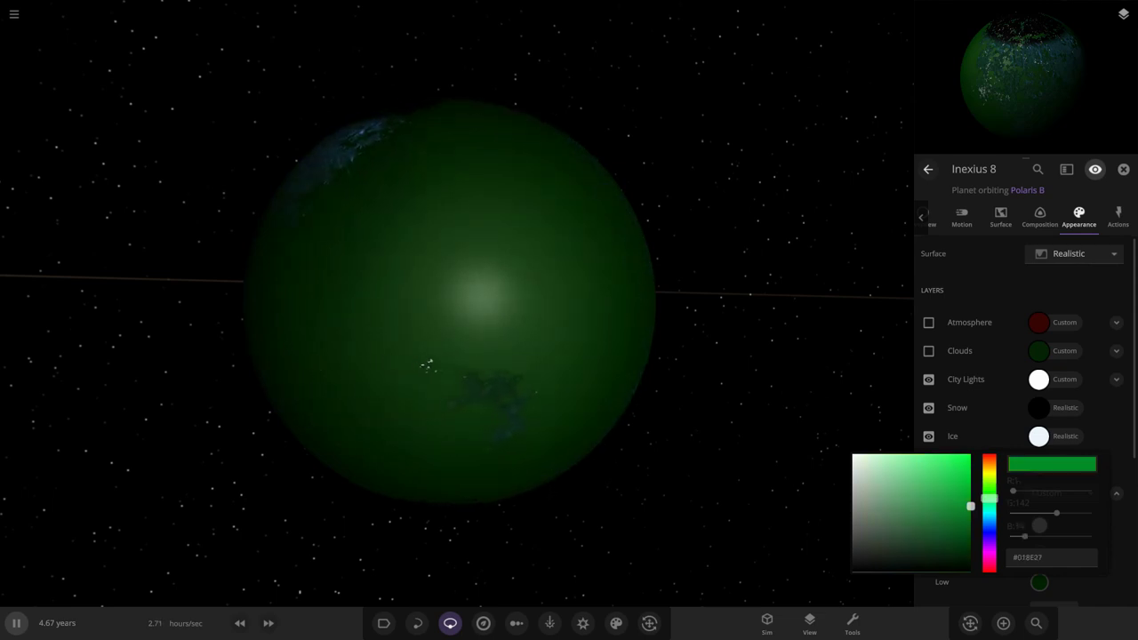
{"action": "left_click", "coordinate": [988, 519]}
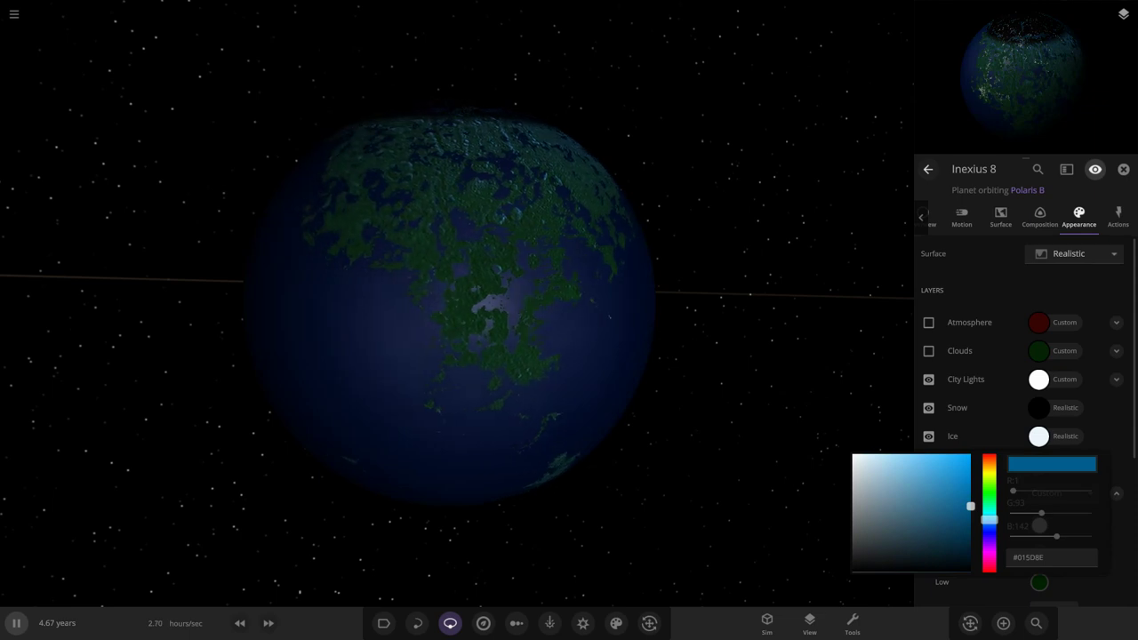
{"action": "left_click_drag", "start_coordinate": [988, 519], "coordinate": [988, 517]}
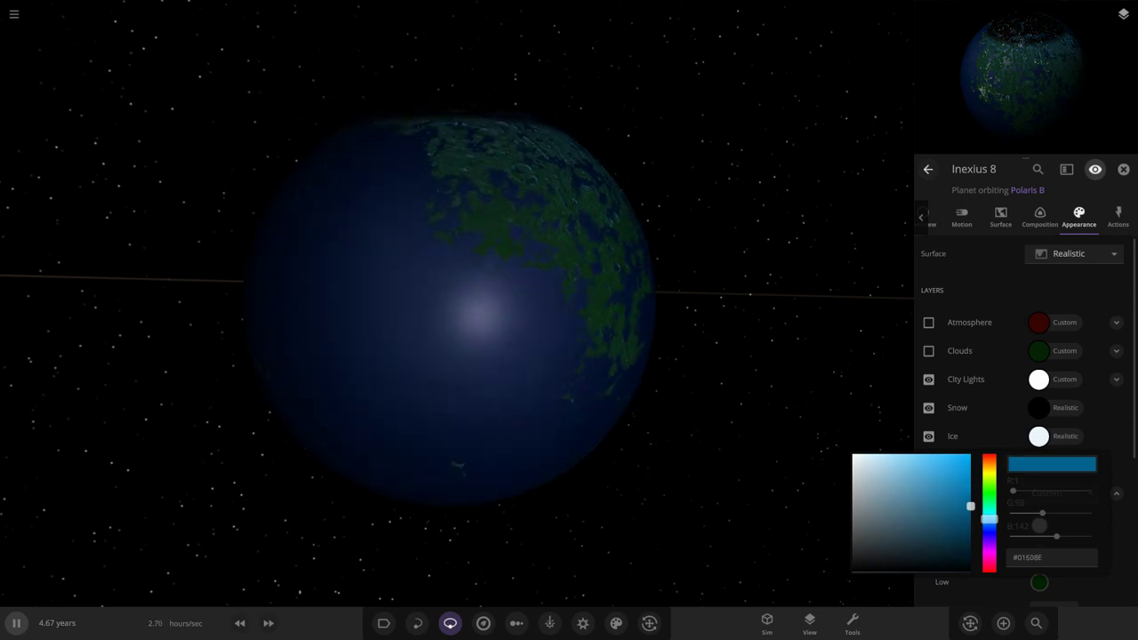
Step: Show Inexius 8's cloud and atmosphere layers again
{"action": "left_click_drag", "start_coordinate": [400, 312], "coordinate": [444, 270]}
{"action": "left_click", "coordinate": [928, 350]}
{"action": "left_click", "coordinate": [928, 322]}
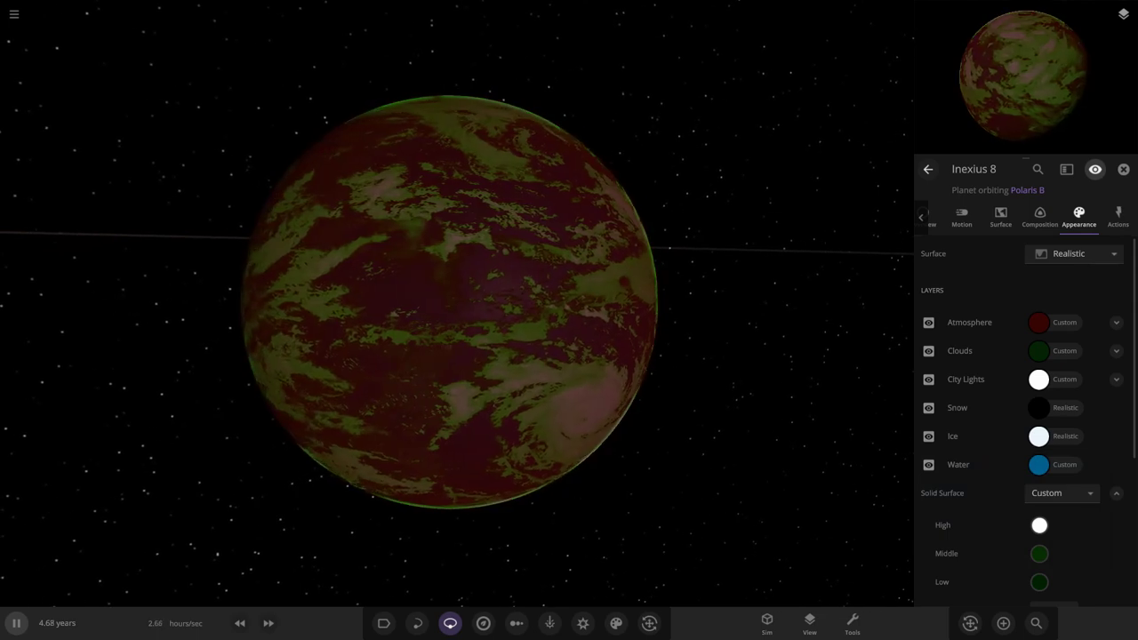
Step: Expand the atmosphere settings and try bright green as the atmosphere colour
{"action": "left_click", "coordinate": [1117, 322]}
{"action": "left_click", "coordinate": [1038, 322]}
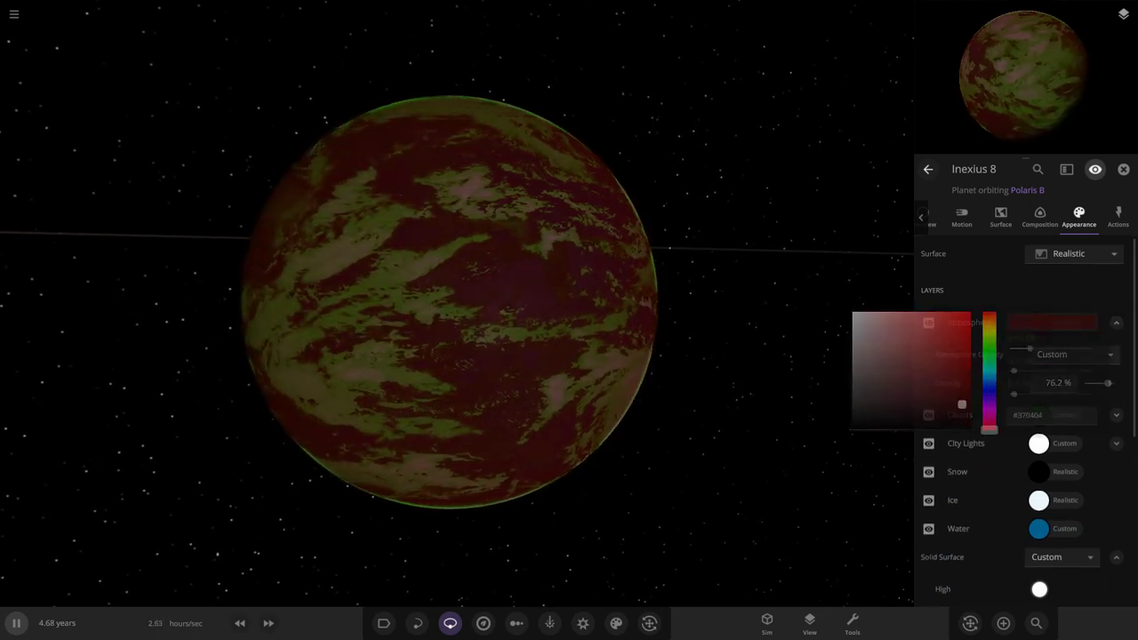
{"action": "left_click", "coordinate": [988, 350]}
{"action": "left_click", "coordinate": [969, 313]}
Step: Lower the custom atmosphere opacity to 13.7 % and look at the planet from several angles
{"action": "left_click_drag", "start_coordinate": [533, 338], "coordinate": [488, 301]}
{"action": "left_click_drag", "start_coordinate": [1107, 383], "coordinate": [1104, 383]}
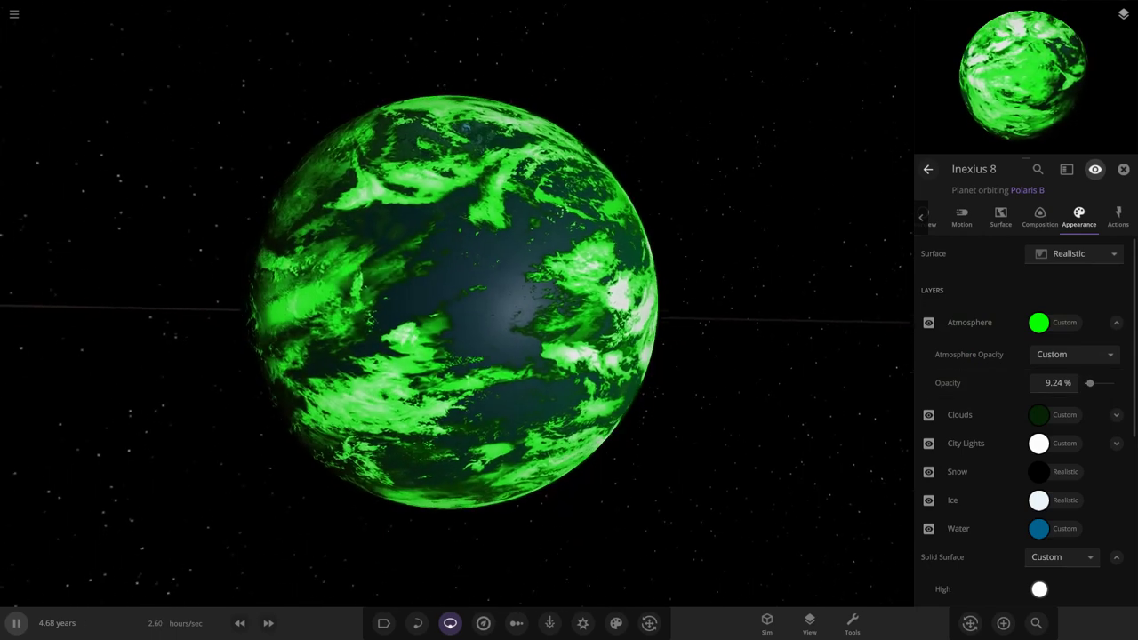
{"action": "scroll", "coordinate": [455, 304], "scroll_direction": "up", "scroll_amount": 4}
{"action": "left_click_drag", "start_coordinate": [480, 302], "coordinate": [484, 345]}
{"action": "scroll", "coordinate": [455, 304], "scroll_direction": "down", "scroll_amount": 6}
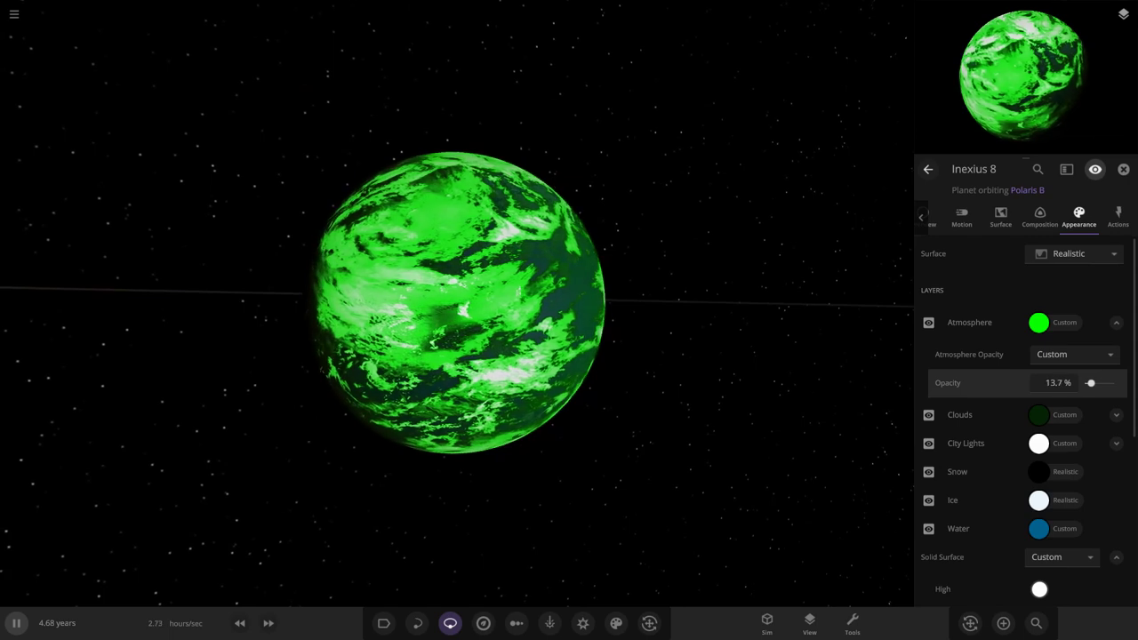
{"action": "left_click", "coordinate": [1090, 383]}
{"action": "left_click_drag", "start_coordinate": [480, 302], "coordinate": [524, 319]}
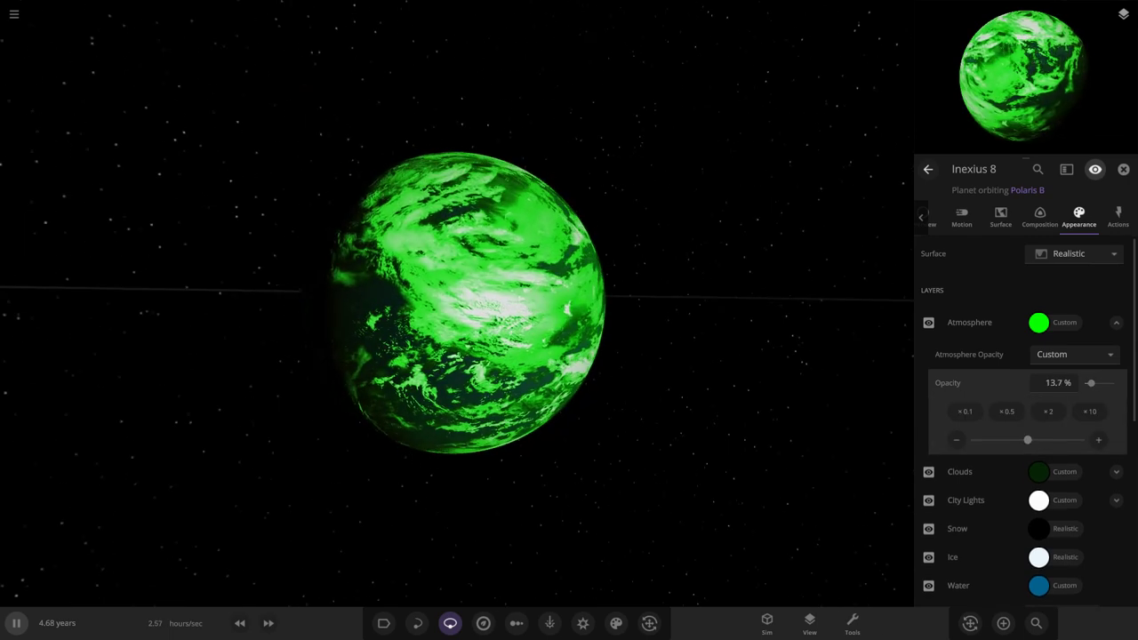
Step: Set Inexius 8's atmosphere colour to white
{"action": "left_click", "coordinate": [1038, 323]}
{"action": "left_click", "coordinate": [851, 310]}
{"action": "left_click", "coordinate": [800, 286]}
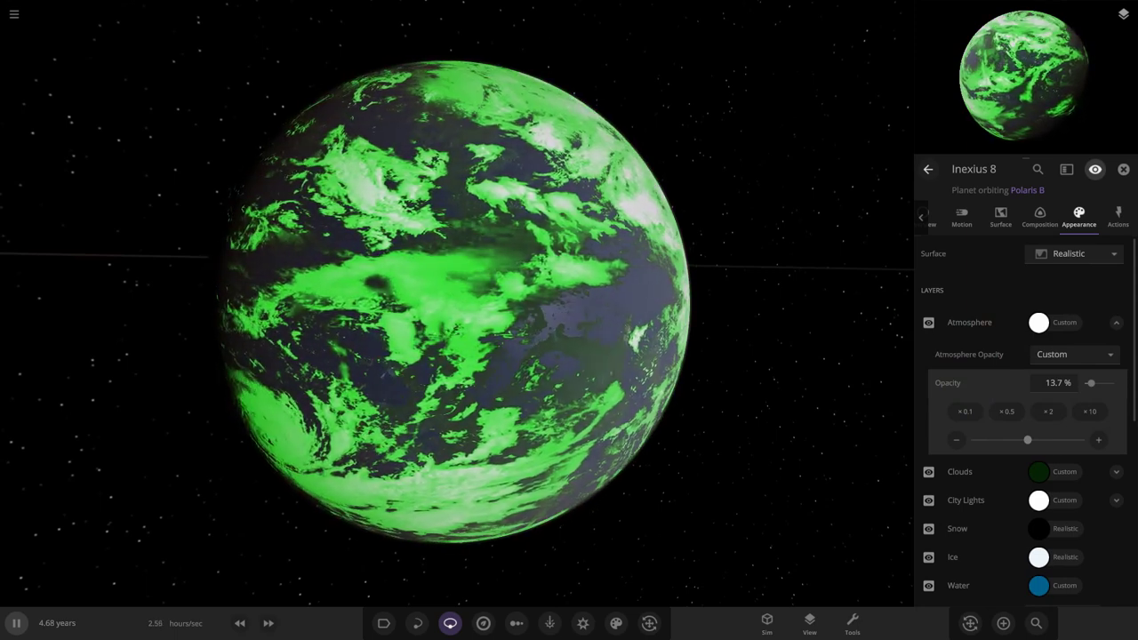
Step: Pause the simulation, inspect the planet and try Fluffy for both cloud maps
{"action": "key", "text": "space"}
{"action": "left_click_drag", "start_coordinate": [551, 311], "coordinate": [373, 307]}
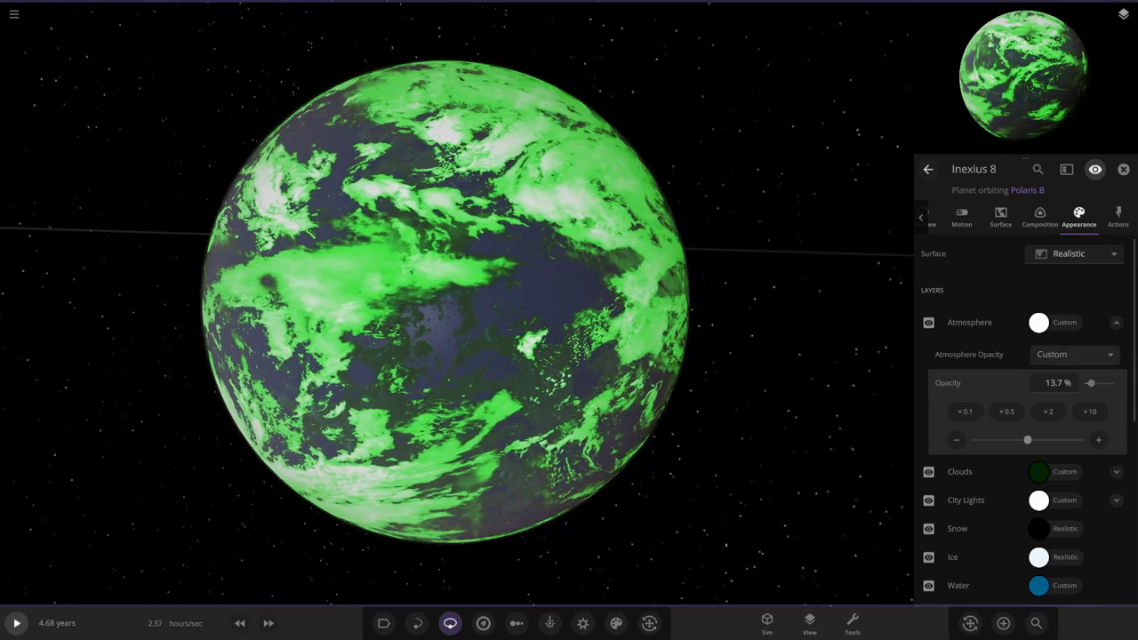
{"action": "scroll", "coordinate": [1006, 411], "scroll_direction": "down", "scroll_amount": 2}
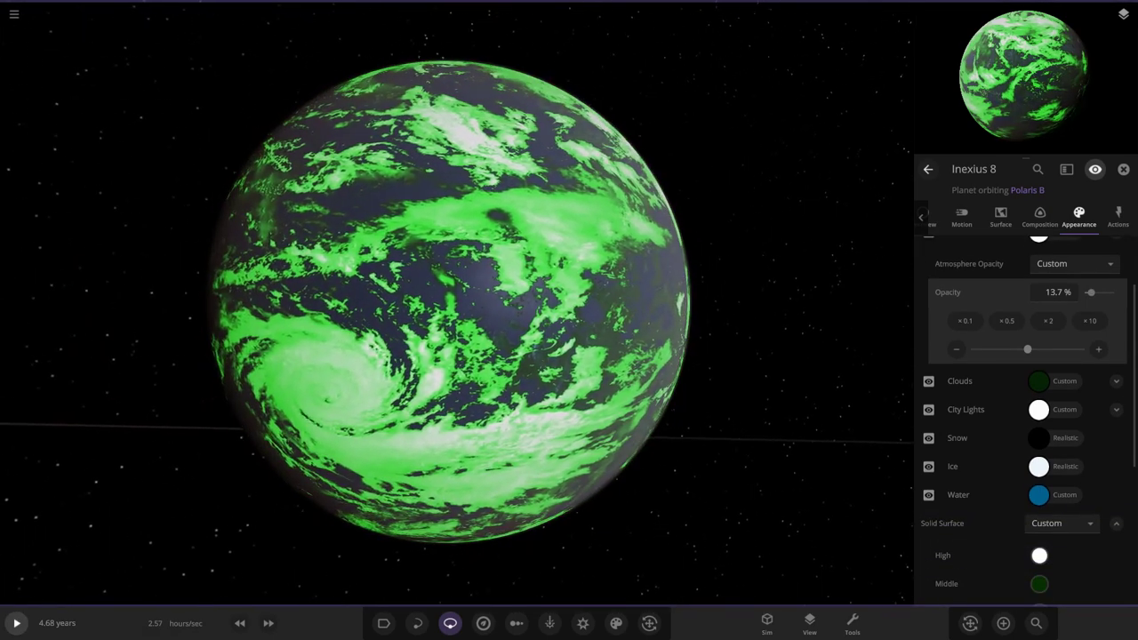
{"action": "left_click", "coordinate": [1116, 381]}
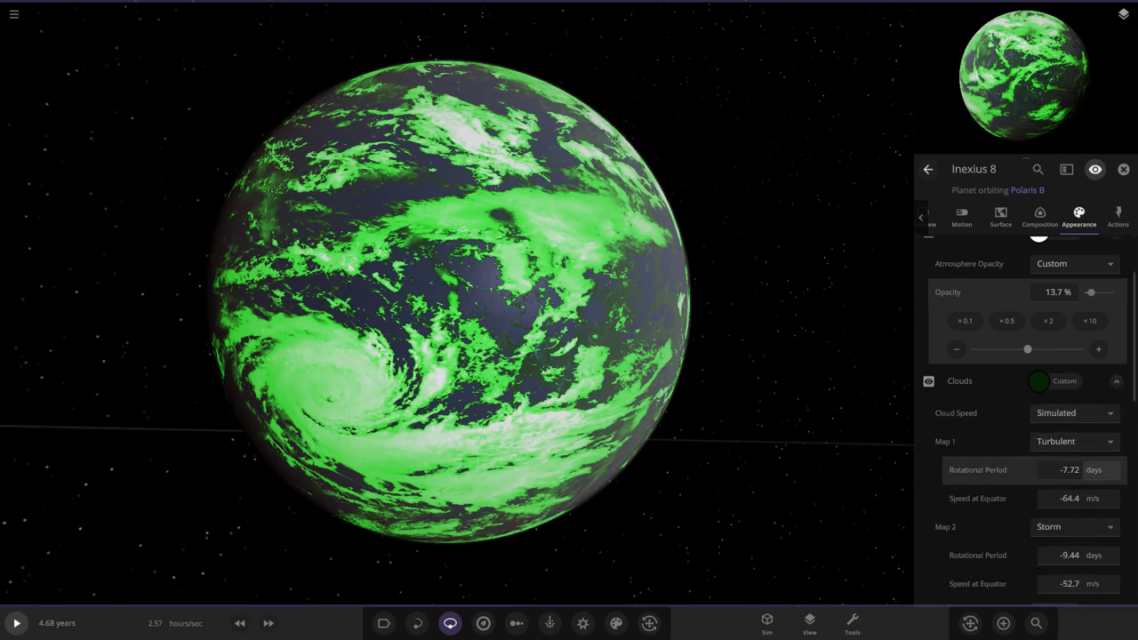
{"action": "scroll", "coordinate": [1058, 464], "scroll_direction": "down", "scroll_amount": 3}
{"action": "left_click", "coordinate": [1070, 366]}
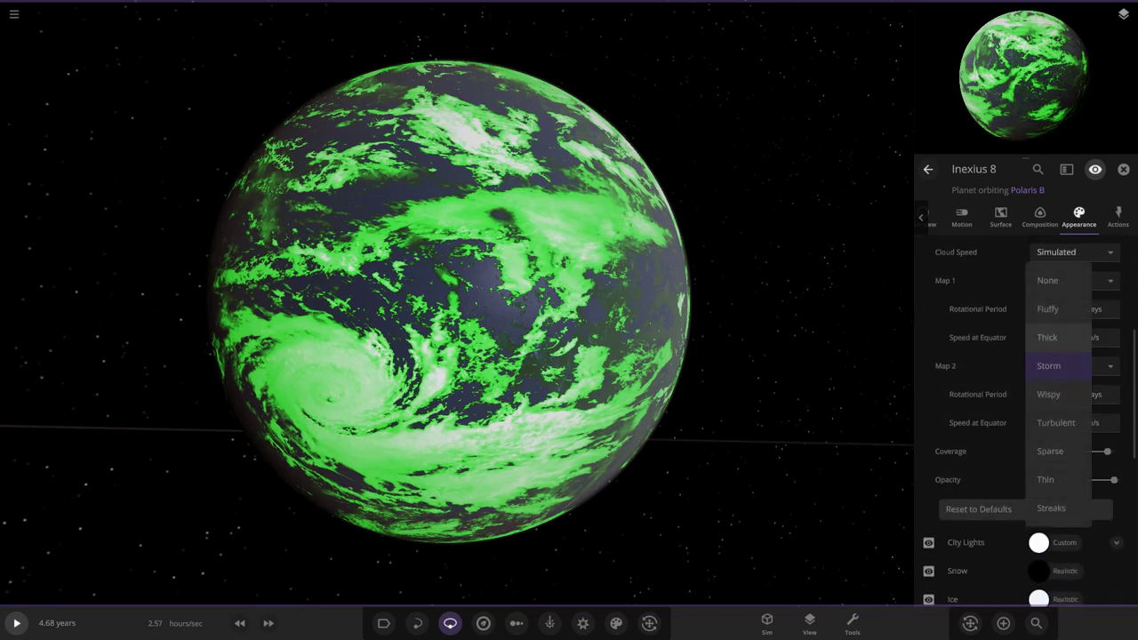
{"action": "left_click", "coordinate": [1047, 337]}
{"action": "left_click", "coordinate": [1066, 366]}
{"action": "left_click", "coordinate": [1047, 337]}
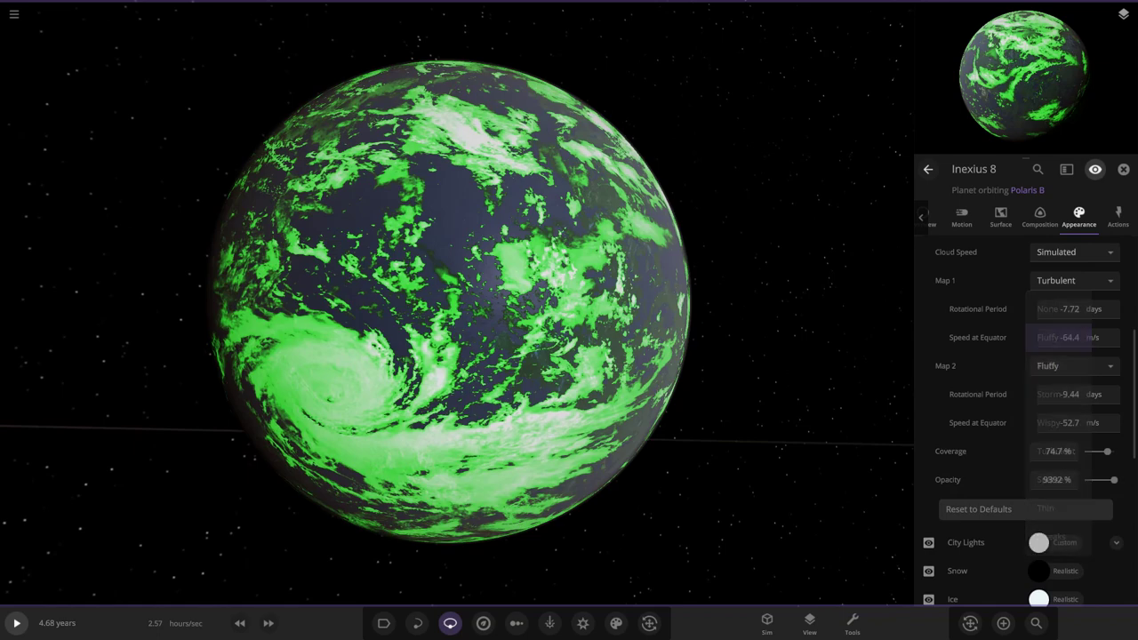
{"action": "scroll", "coordinate": [1047, 356], "scroll_direction": "up", "scroll_amount": 2}
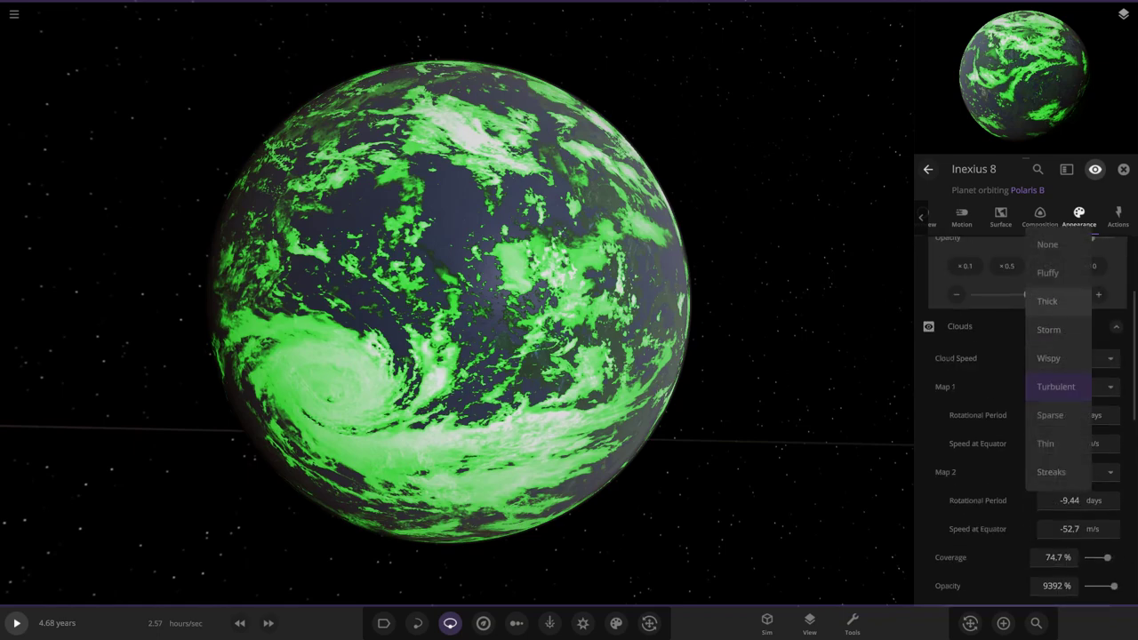
{"action": "left_click", "coordinate": [1047, 273]}
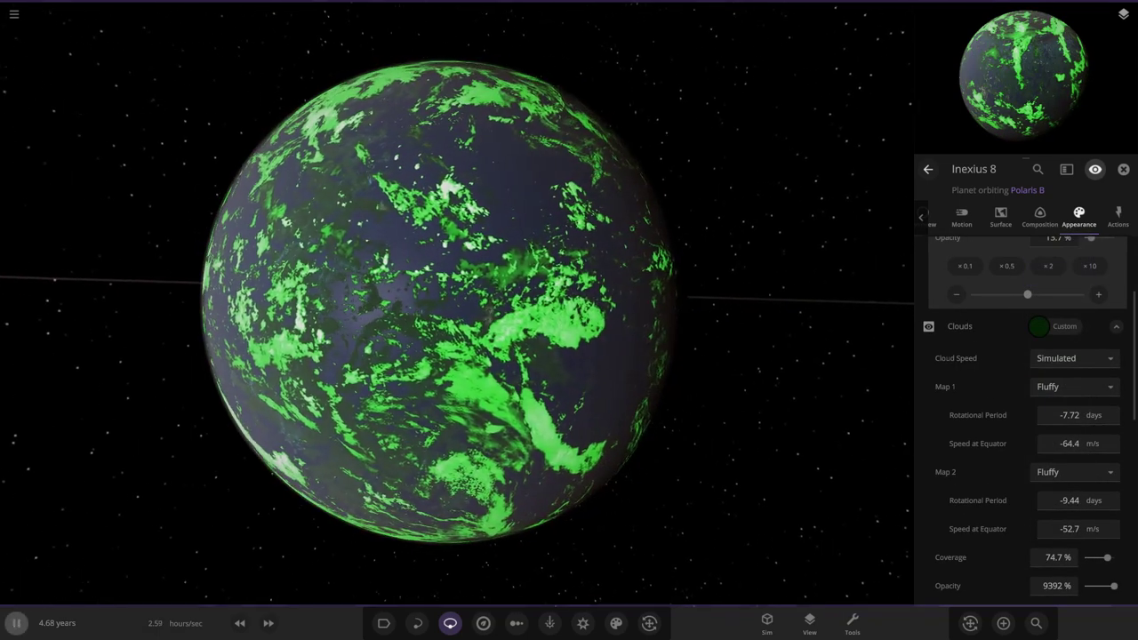
Step: Resume the simulation and try Thin, Sparse and Streaks for cloud Map 1
{"action": "key", "text": "space"}
{"action": "scroll", "coordinate": [443, 302], "scroll_direction": "down", "scroll_amount": 4}
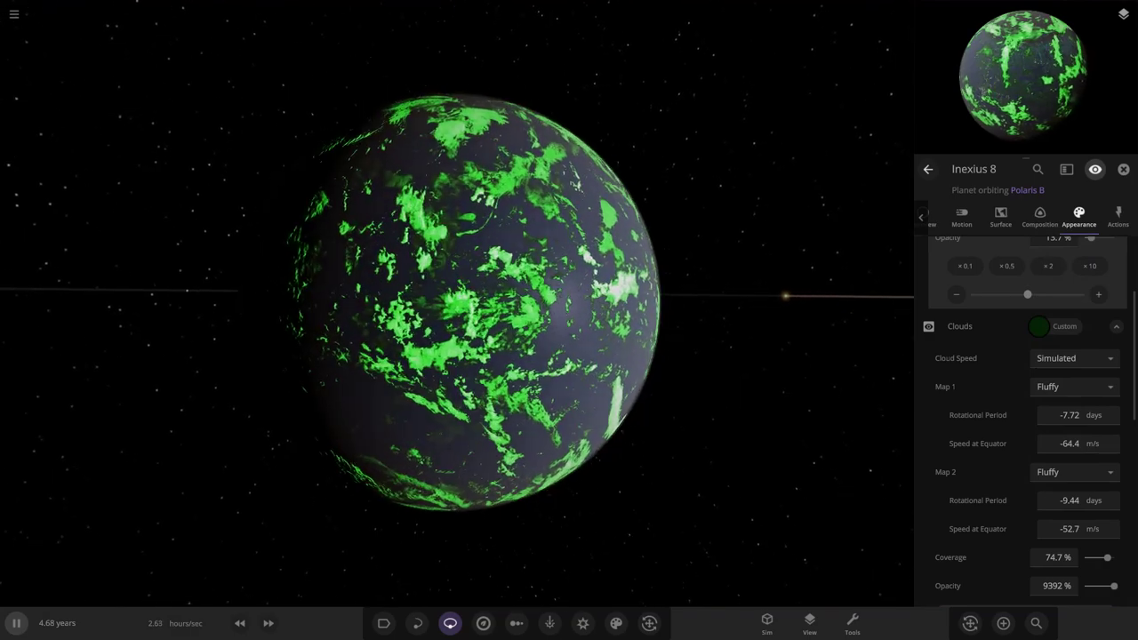
{"action": "left_click", "coordinate": [1074, 386]}
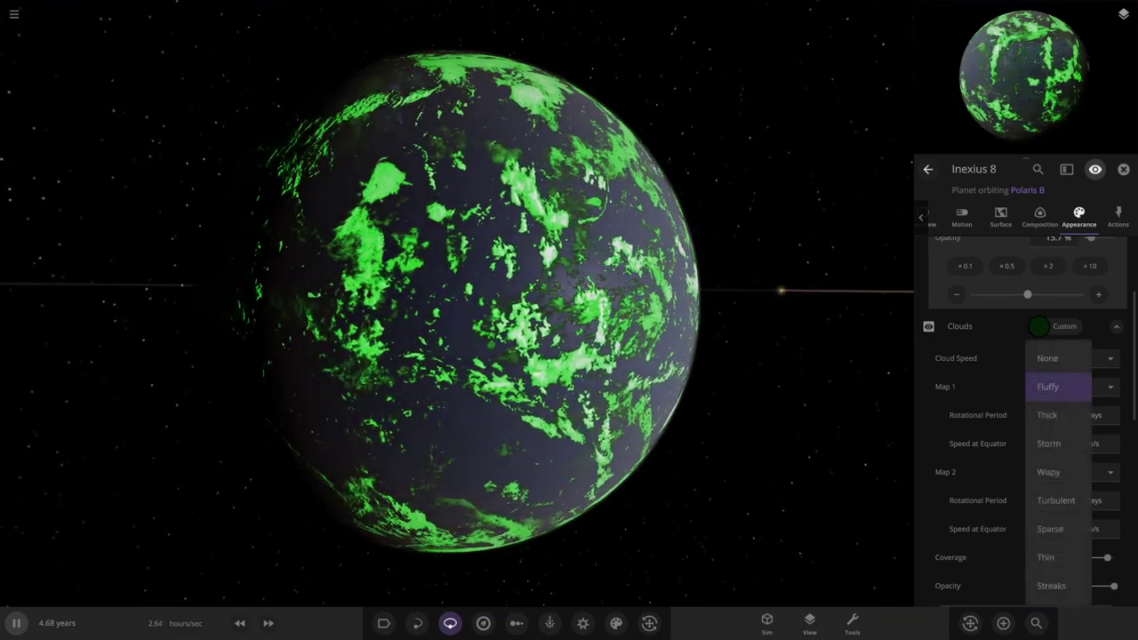
{"action": "left_click", "coordinate": [1054, 557]}
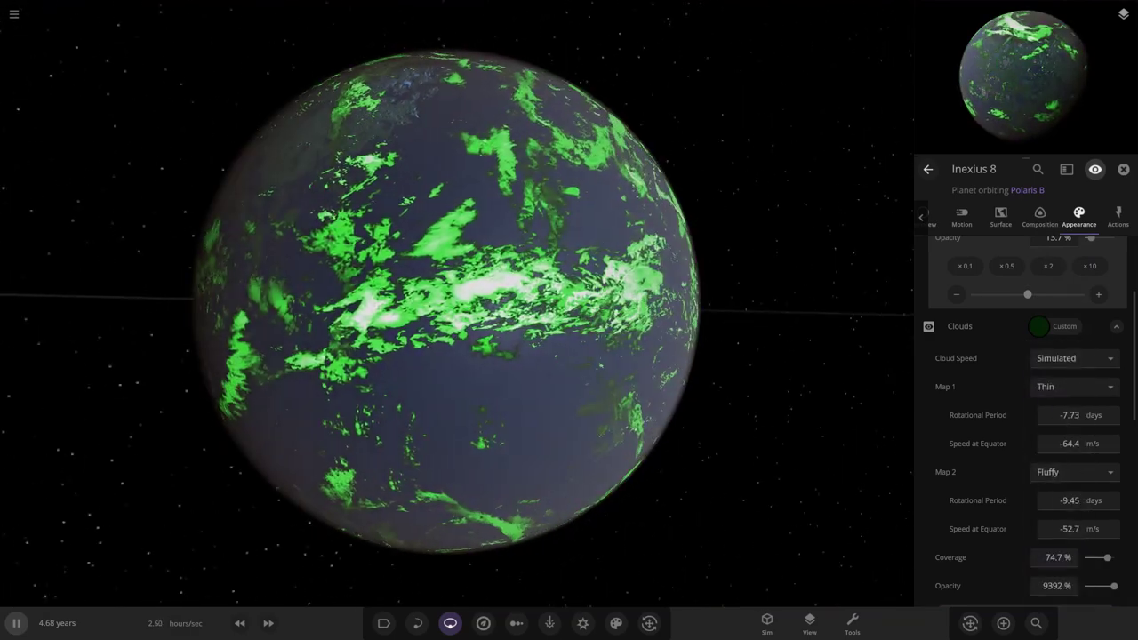
{"action": "left_click", "coordinate": [1073, 387]}
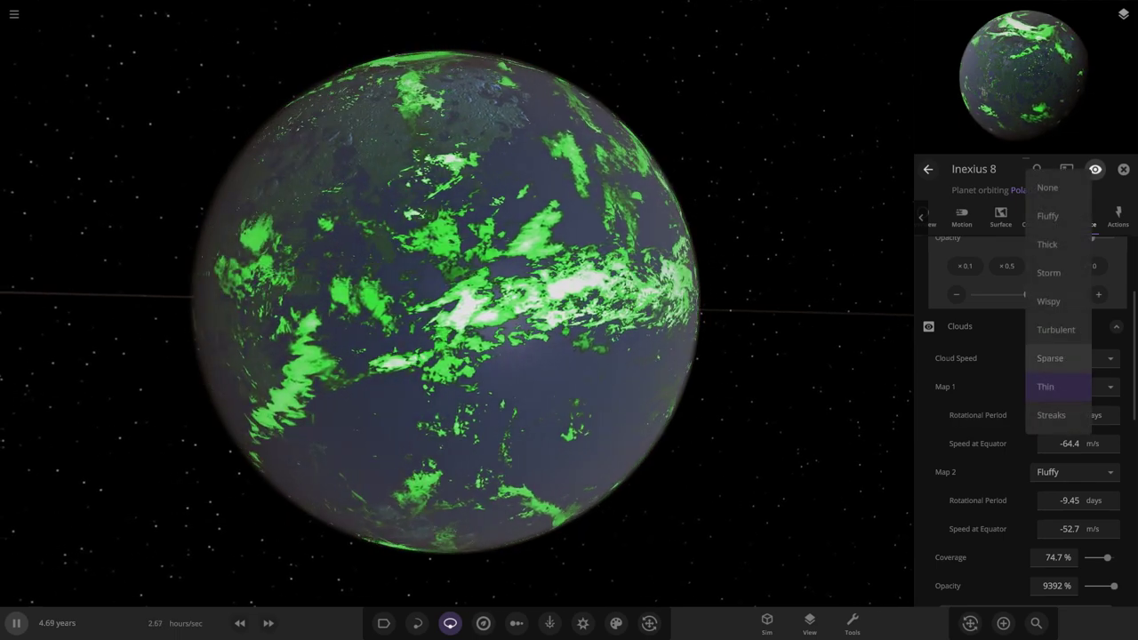
{"action": "left_click", "coordinate": [1050, 358]}
{"action": "left_click", "coordinate": [1074, 387]}
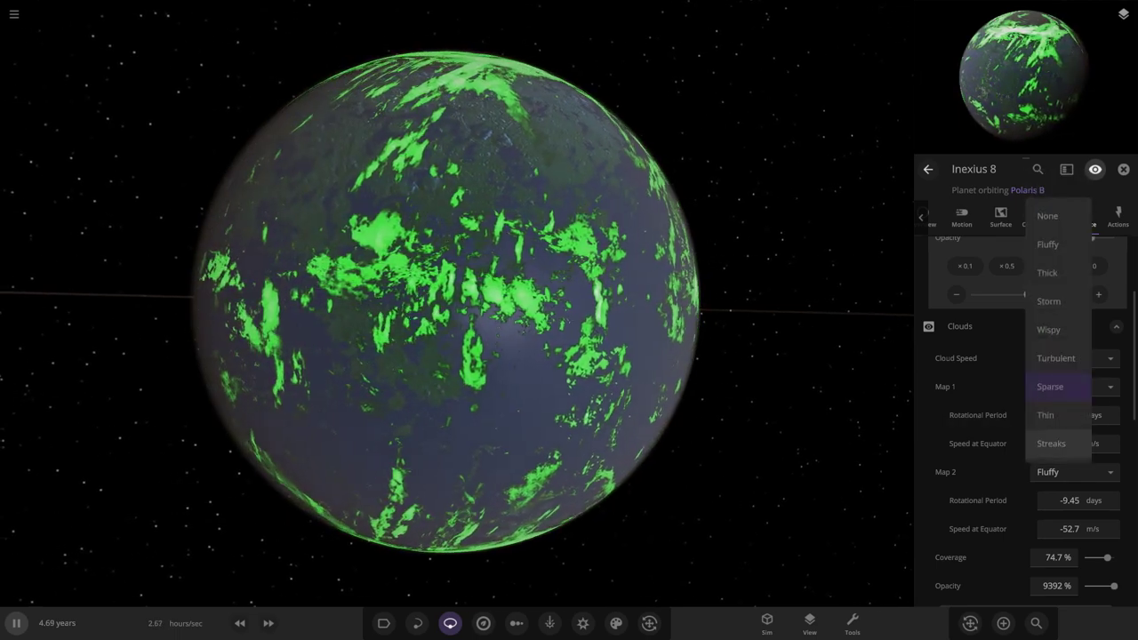
{"action": "left_click", "coordinate": [1051, 442]}
Step: Set cloud Map 2 to Streaks and Map 1 to Thick
{"action": "left_click", "coordinate": [1074, 386]}
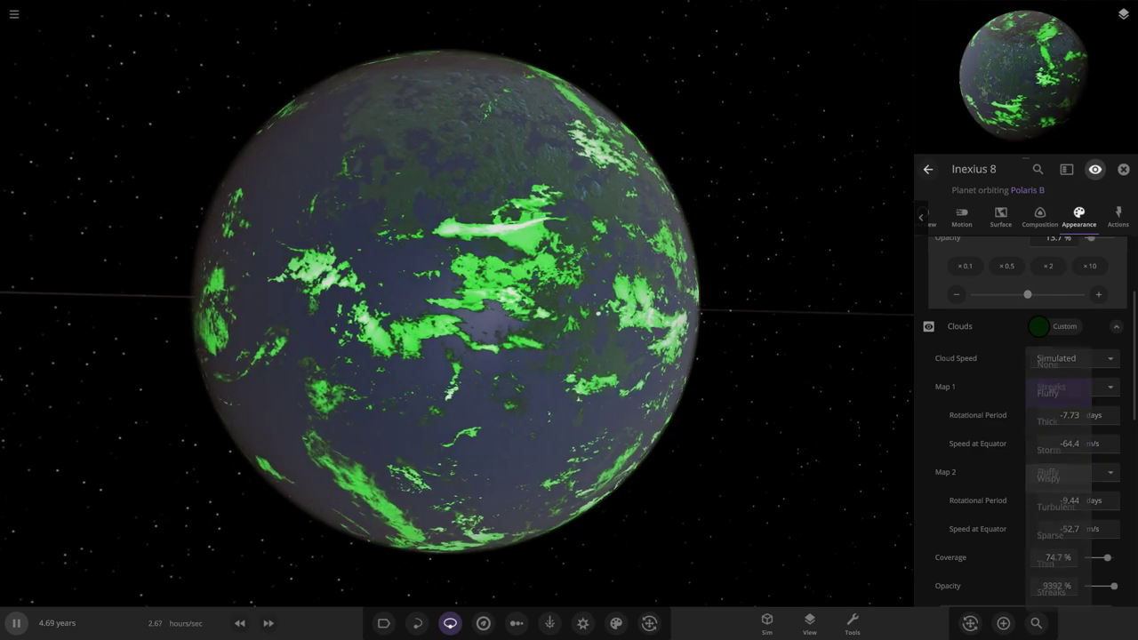
{"action": "left_click", "coordinate": [1058, 592]}
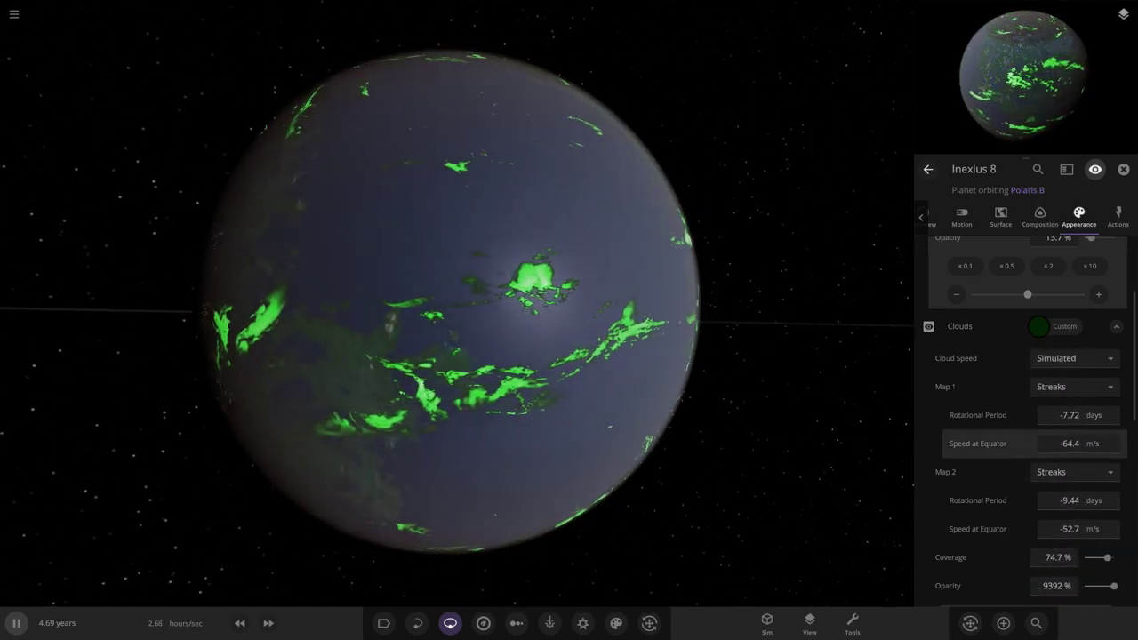
{"action": "left_click", "coordinate": [1074, 387]}
{"action": "left_click", "coordinate": [1057, 216]}
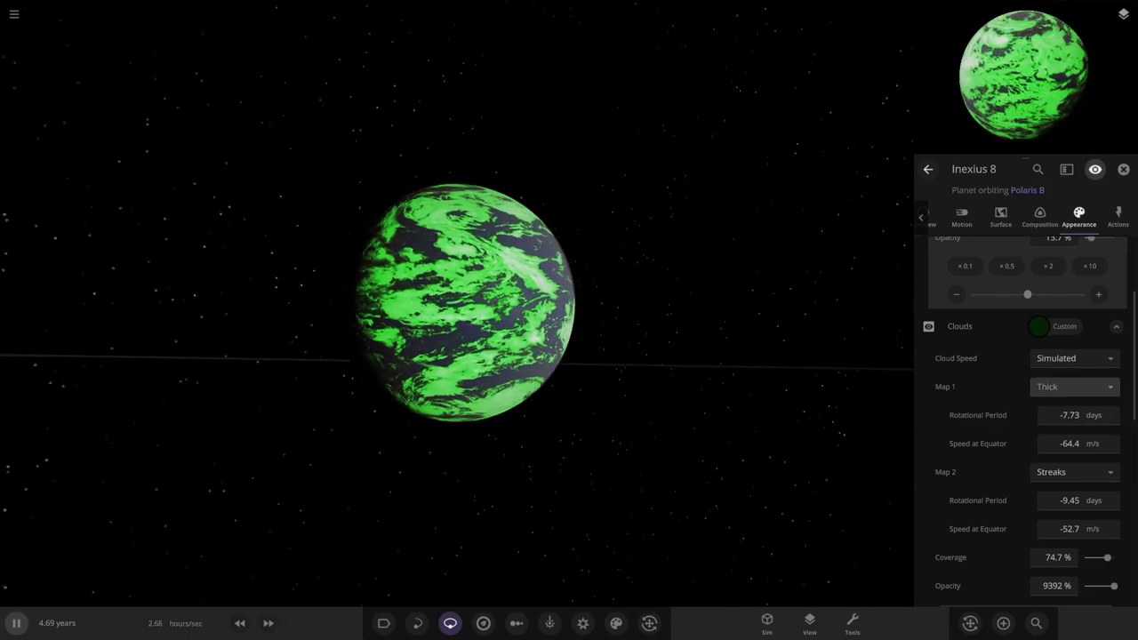
Step: Examine Inexius 8's clouds from orbit, pause time to view them from the planet's surface, return to space and resume
{"action": "left_click", "coordinate": [1123, 169]}
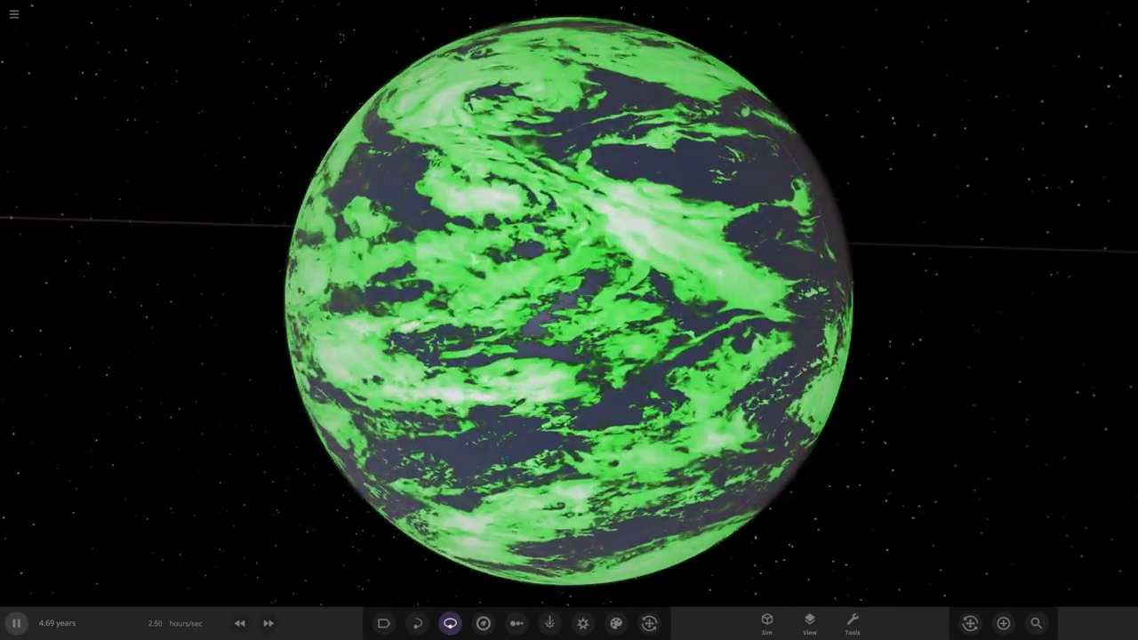
{"action": "scroll", "coordinate": [569, 302], "scroll_direction": "up", "scroll_amount": 4}
{"action": "left_click_drag", "start_coordinate": [569, 302], "coordinate": [755, 280]}
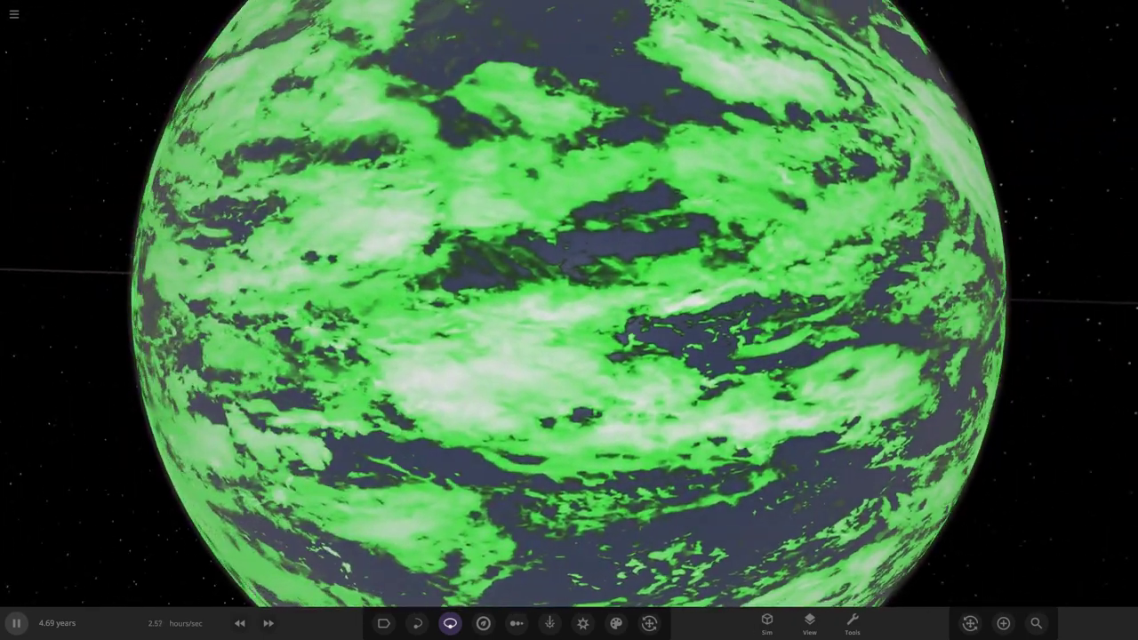
{"action": "key", "text": "space"}
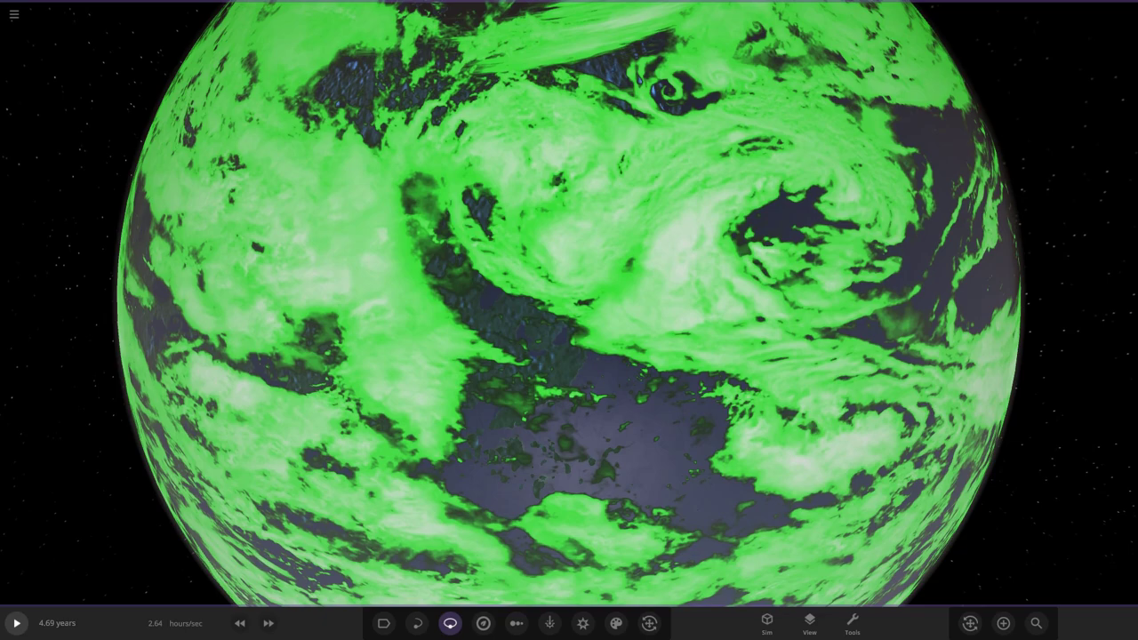
{"action": "double_click", "coordinate": [569, 267]}
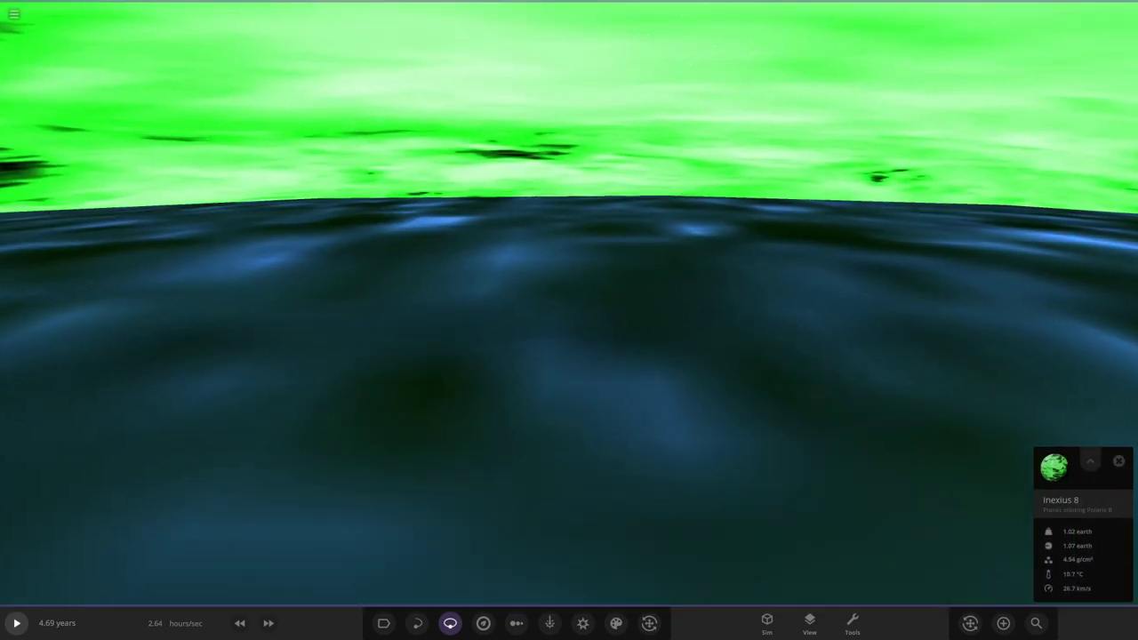
{"action": "left_click_drag", "start_coordinate": [569, 302], "coordinate": [89, 355]}
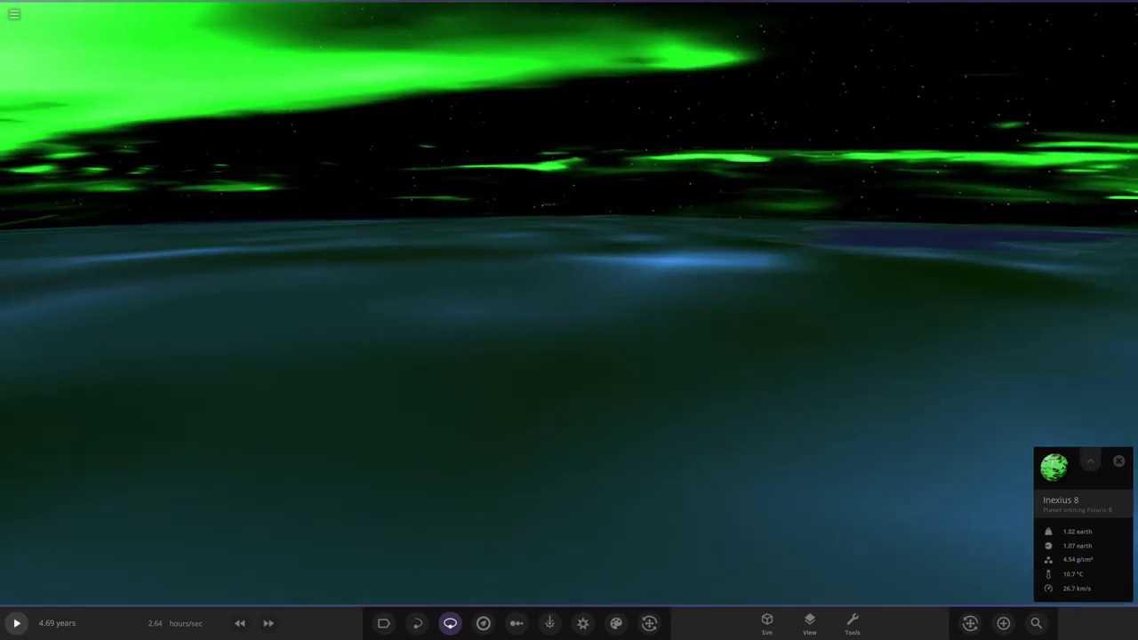
{"action": "key", "text": "c"}
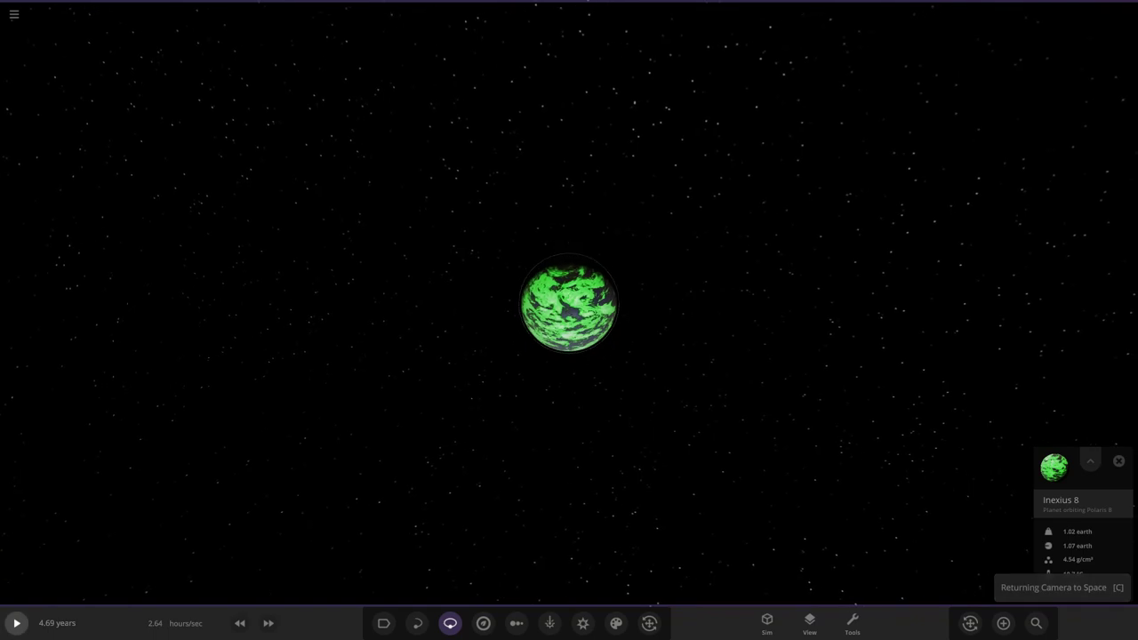
{"action": "key", "text": "space"}
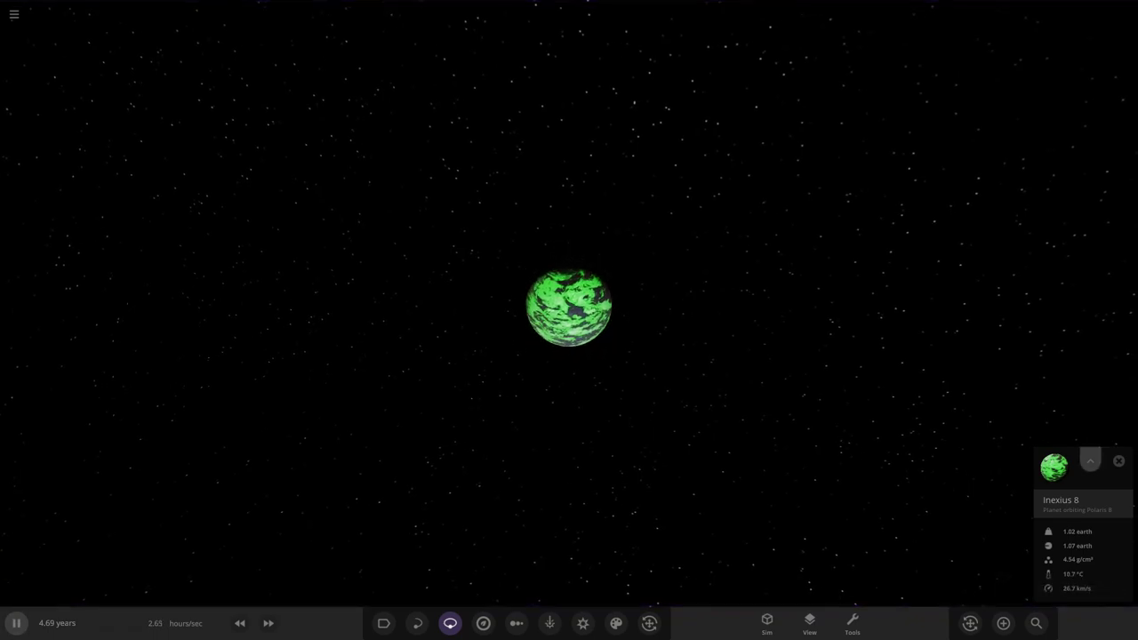
Step: Check Inexius 8's composition, life comparisons and overview properties, and close its properties
{"action": "left_click", "coordinate": [1090, 460]}
{"action": "left_click", "coordinate": [1039, 217]}
{"action": "scroll", "coordinate": [1022, 400], "scroll_direction": "down", "scroll_amount": 10}
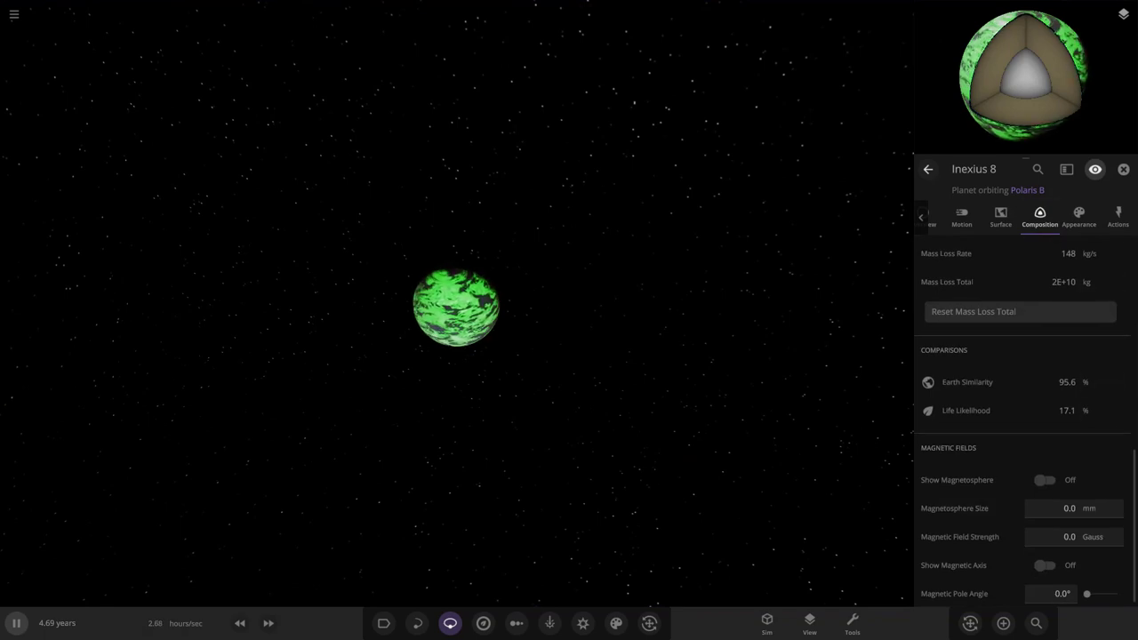
{"action": "left_click", "coordinate": [934, 218]}
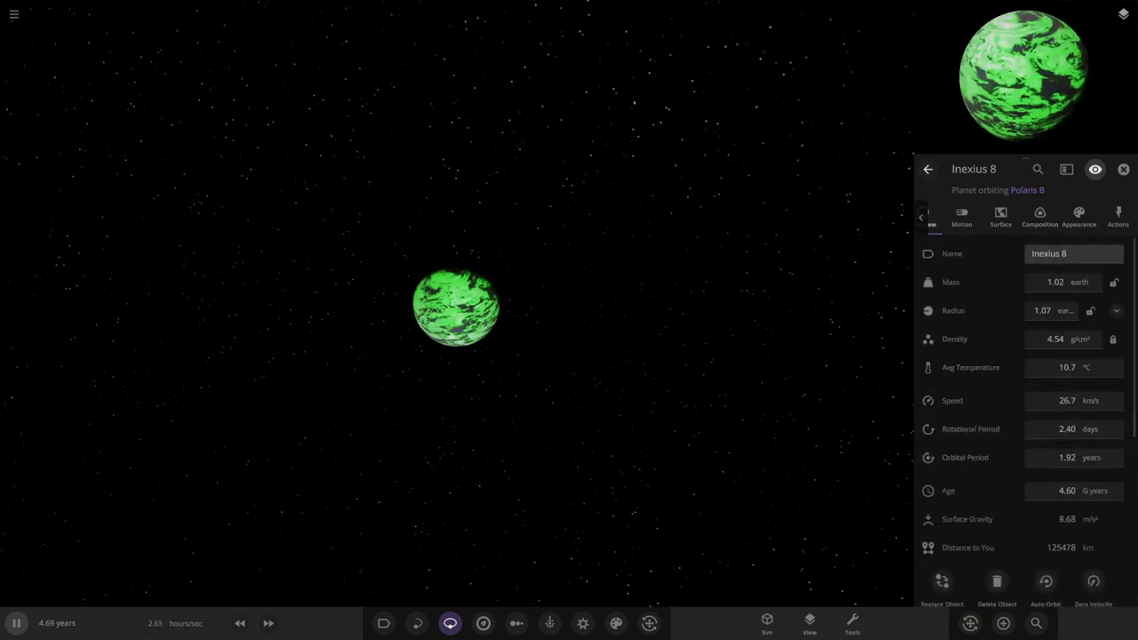
{"action": "left_click", "coordinate": [1124, 168]}
Step: Save the simulation under the name Christmas 2021
{"action": "scroll", "coordinate": [569, 304], "scroll_direction": "down", "scroll_amount": 5}
{"action": "left_click_drag", "start_coordinate": [498, 338], "coordinate": [773, 382]}
{"action": "scroll", "coordinate": [569, 304], "scroll_direction": "down", "scroll_amount": 10}
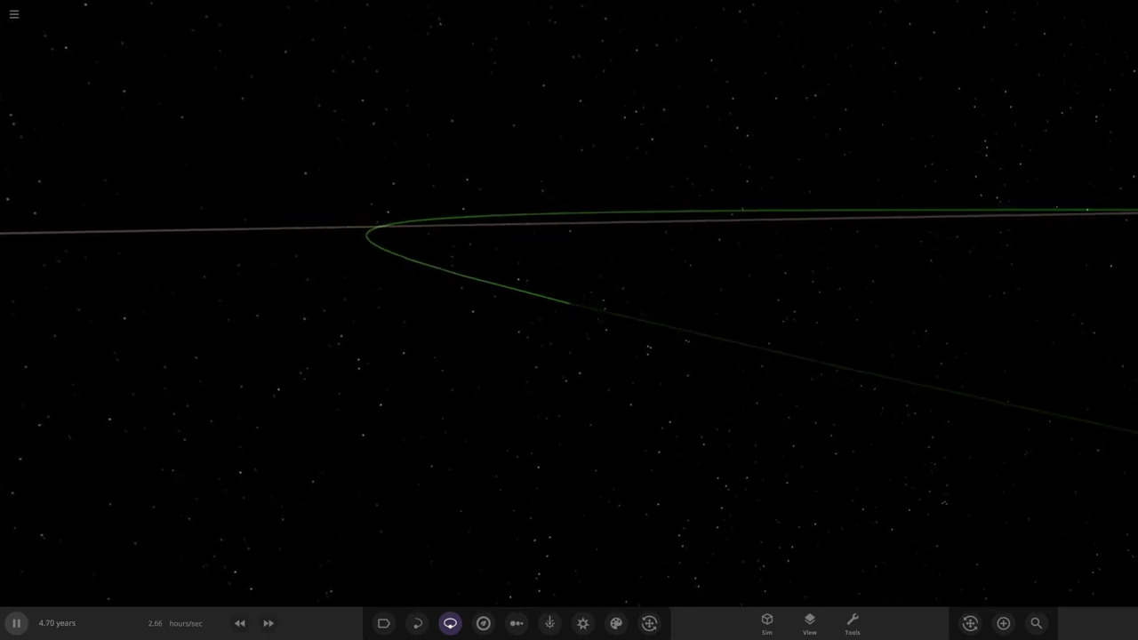
{"action": "left_click", "coordinate": [13, 14]}
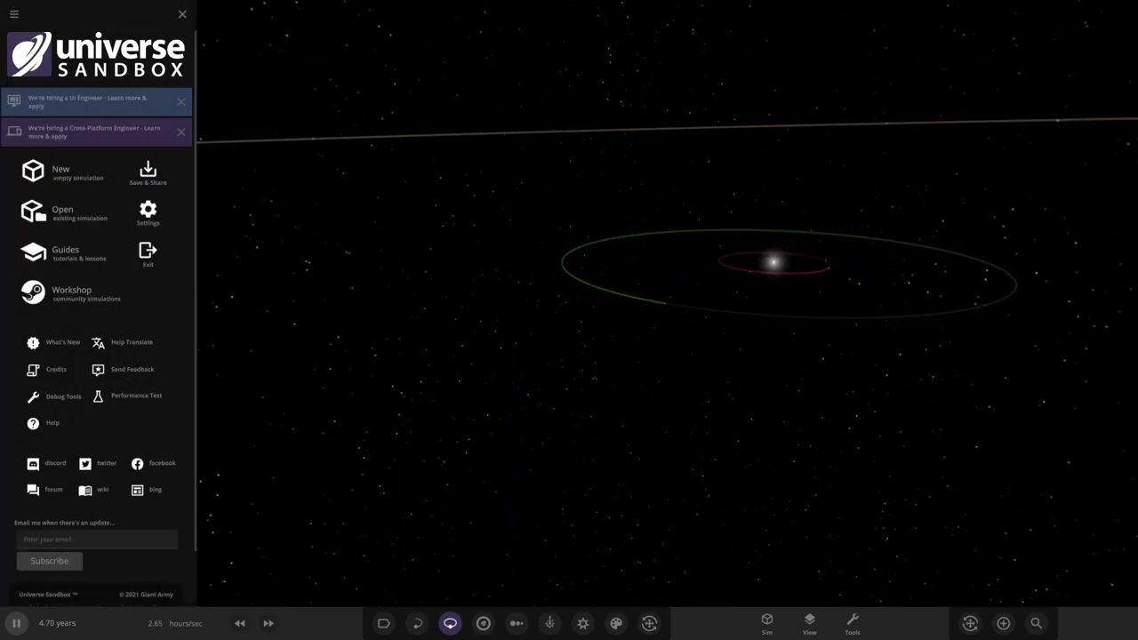
{"action": "left_click", "coordinate": [147, 171]}
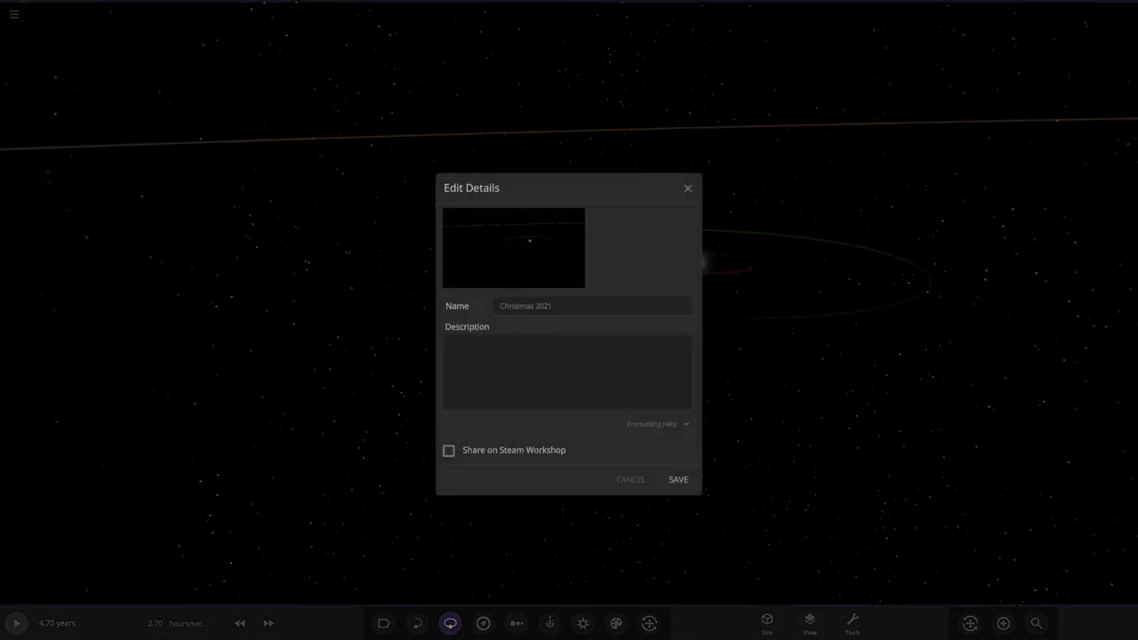
{"action": "left_click", "coordinate": [678, 479]}
{"action": "left_click", "coordinate": [628, 359]}
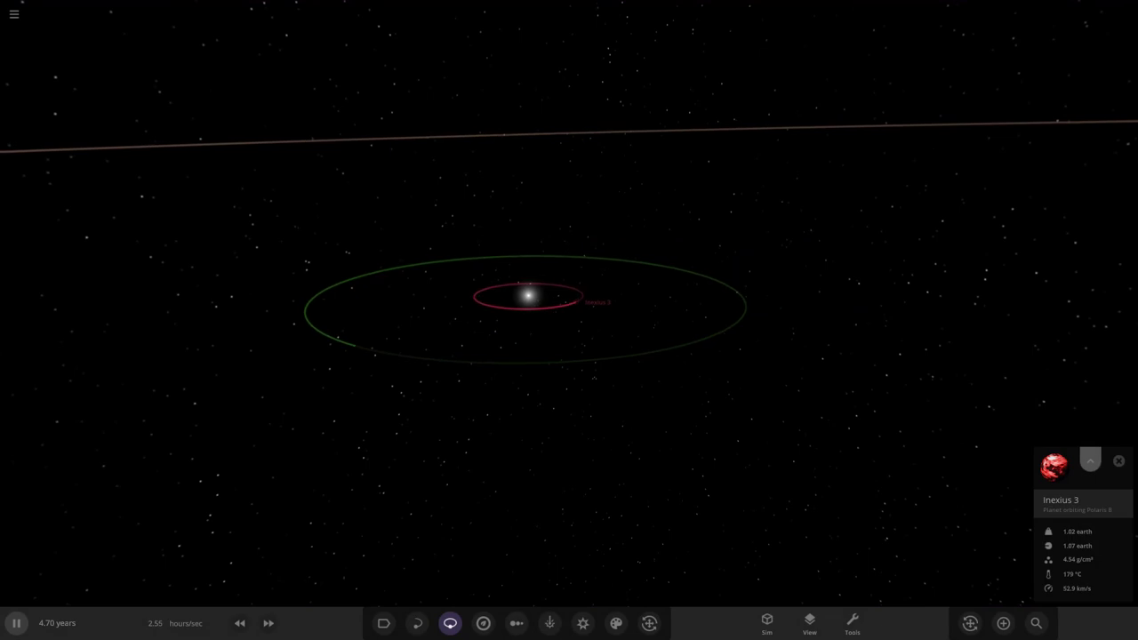
Step: Examine Inexius 3 up close and its orbit around Polaris B
{"action": "double_click", "coordinate": [574, 302]}
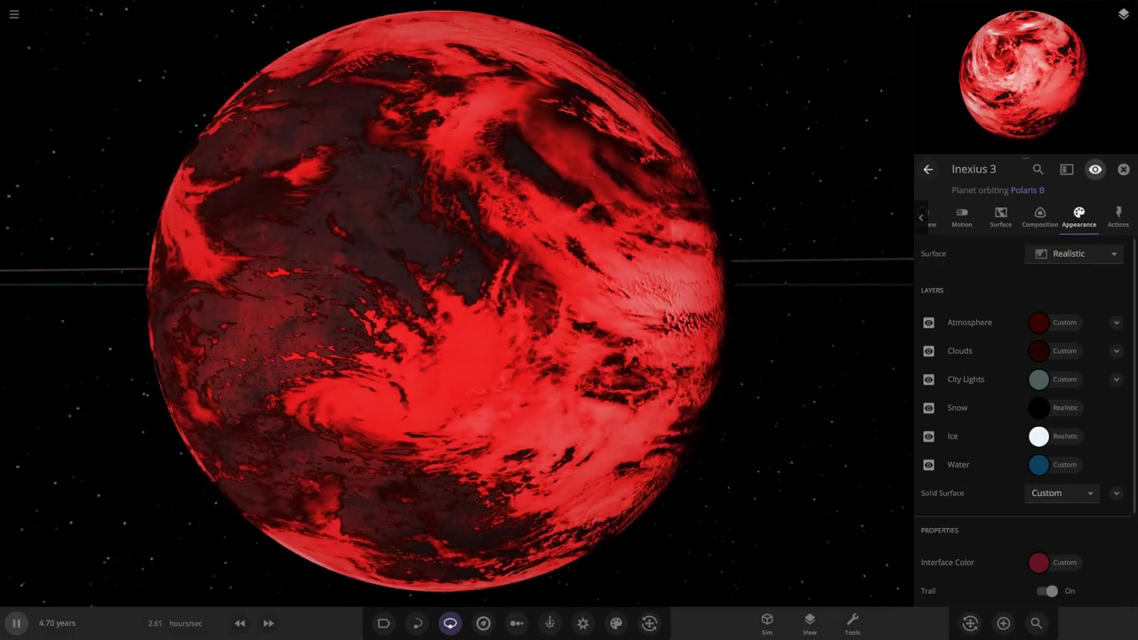
{"action": "left_click_drag", "start_coordinate": [457, 302], "coordinate": [542, 364]}
{"action": "scroll", "coordinate": [457, 302], "scroll_direction": "down", "scroll_amount": 8}
{"action": "scroll", "coordinate": [457, 302], "scroll_direction": "down", "scroll_amount": 5}
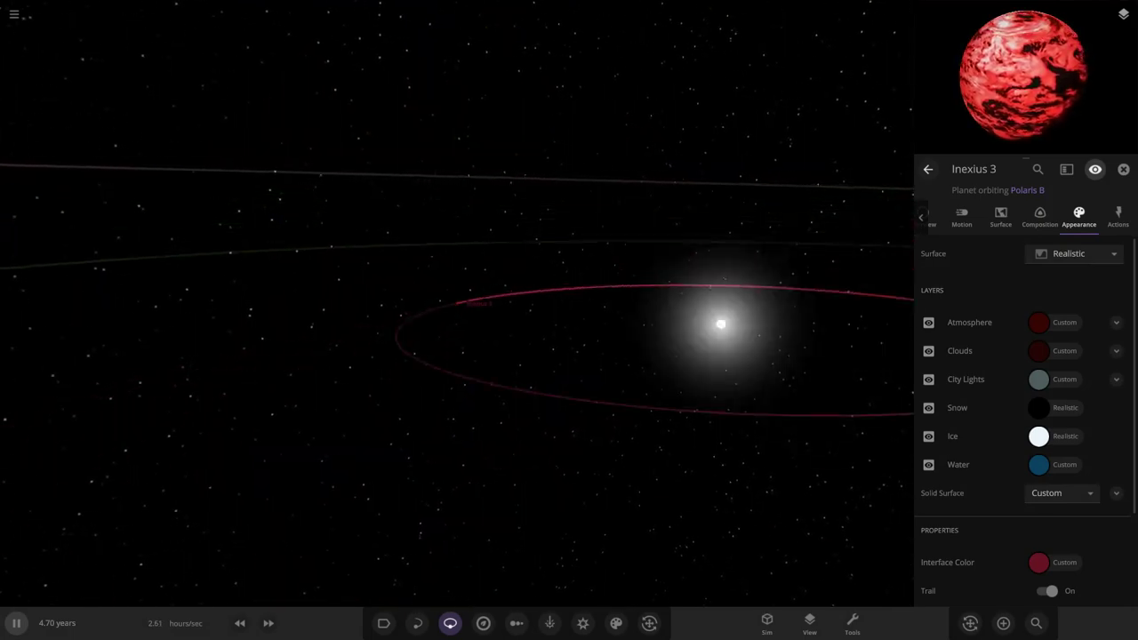
{"action": "left_click_drag", "start_coordinate": [578, 303], "coordinate": [584, 348]}
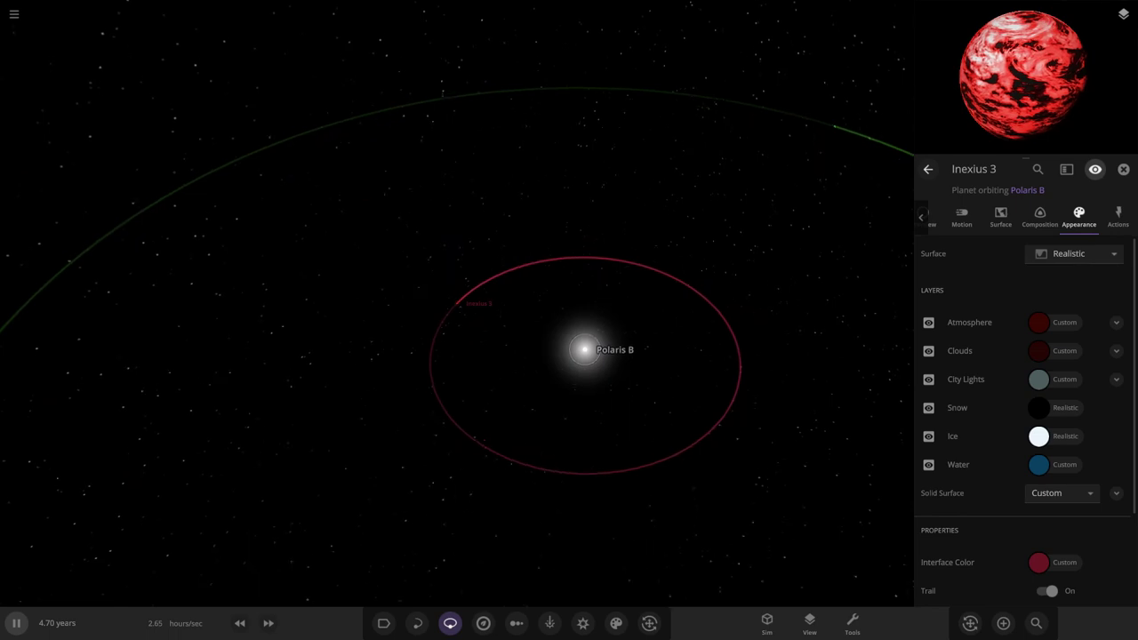
Step: Focus on Polaris B and add Inexius 1 in orbit around it, just outside Inexius 8's orbit
{"action": "left_click", "coordinate": [583, 348]}
{"action": "scroll", "coordinate": [584, 348], "scroll_direction": "down", "scroll_amount": 5}
{"action": "double_click", "coordinate": [510, 325]}
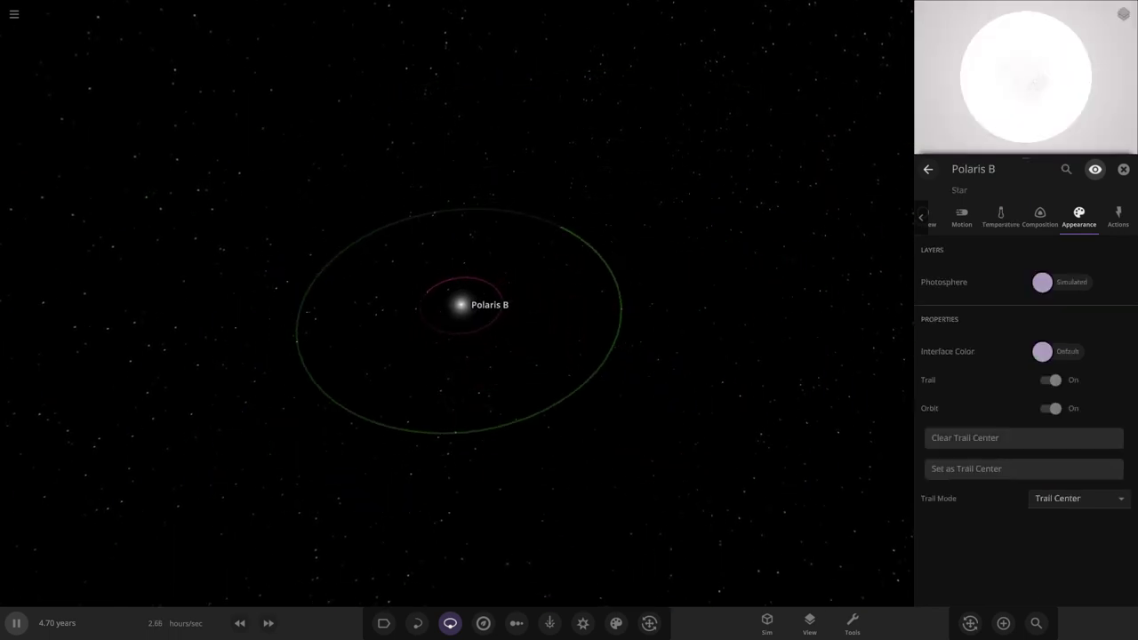
{"action": "left_click", "coordinate": [1002, 623]}
{"action": "scroll", "coordinate": [454, 471], "scroll_direction": "down", "scroll_amount": 10}
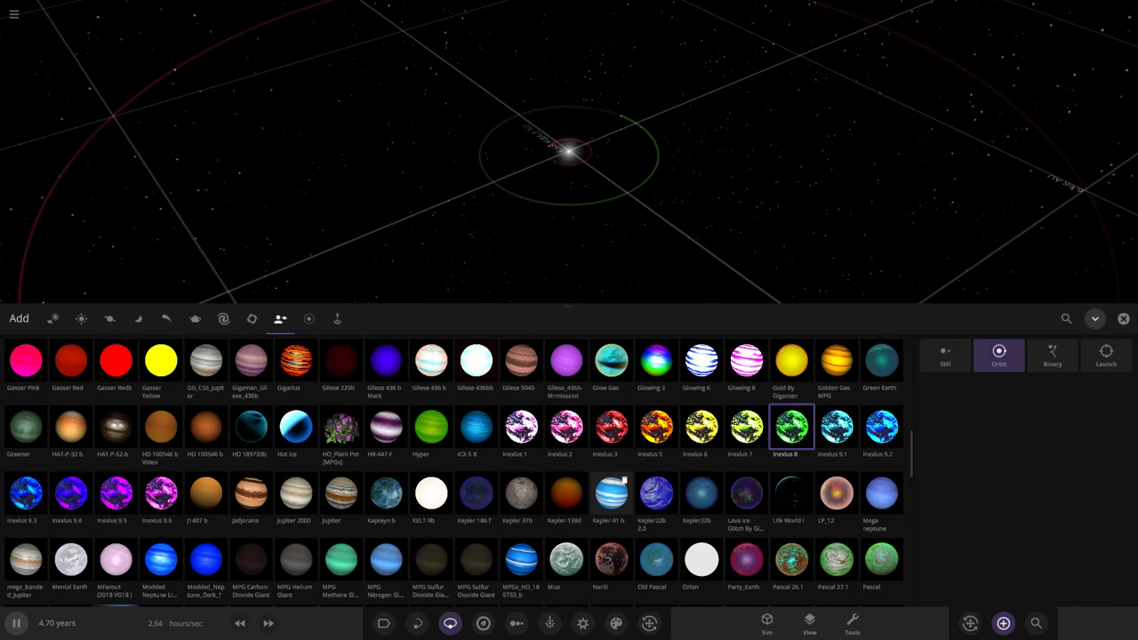
{"action": "scroll", "coordinate": [668, 499], "scroll_direction": "down", "scroll_amount": 5}
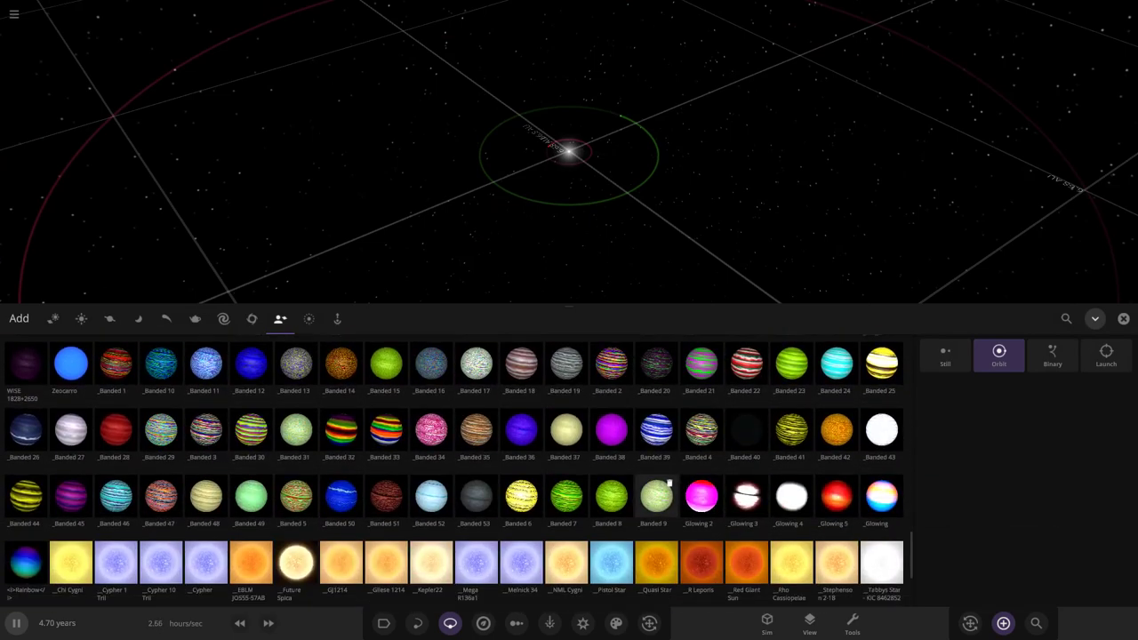
{"action": "scroll", "coordinate": [444, 503], "scroll_direction": "up", "scroll_amount": 2}
{"action": "scroll", "coordinate": [442, 504], "scroll_direction": "up", "scroll_amount": 10}
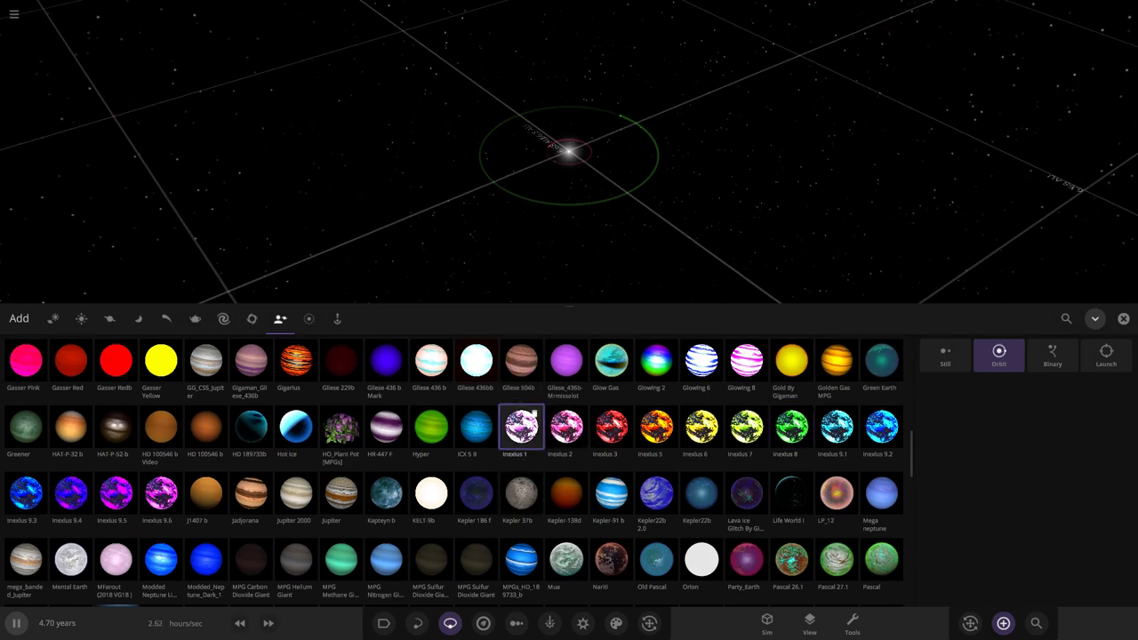
{"action": "scroll", "coordinate": [445, 223], "scroll_direction": "down", "scroll_amount": 4}
{"action": "scroll", "coordinate": [426, 202], "scroll_direction": "up", "scroll_amount": 4}
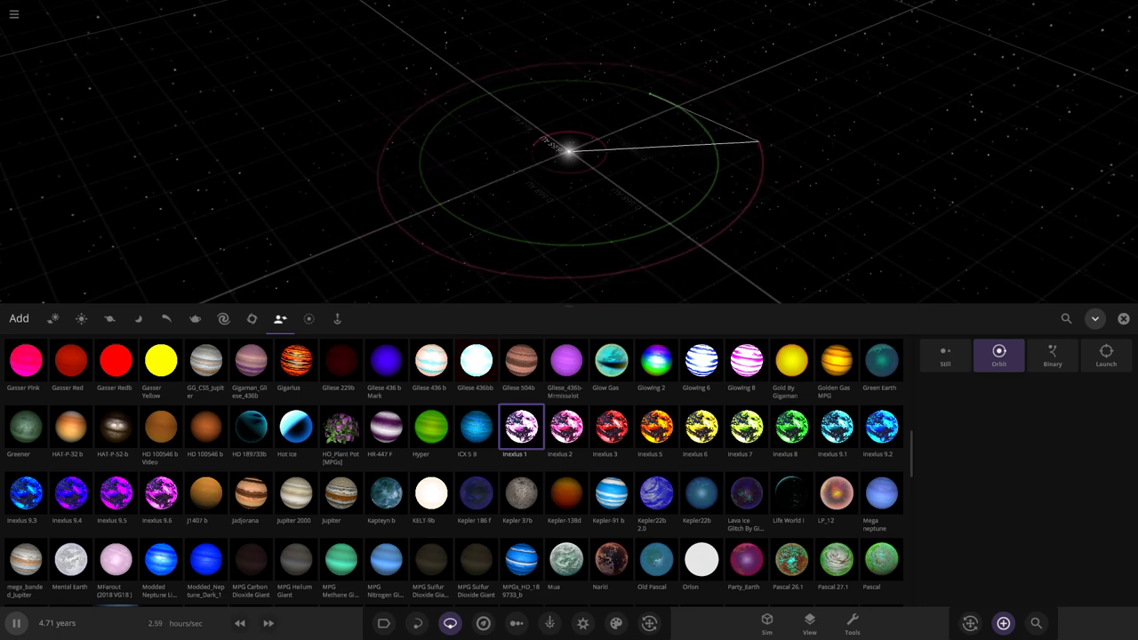
{"action": "left_click", "coordinate": [757, 140]}
{"action": "left_click", "coordinate": [1124, 318]}
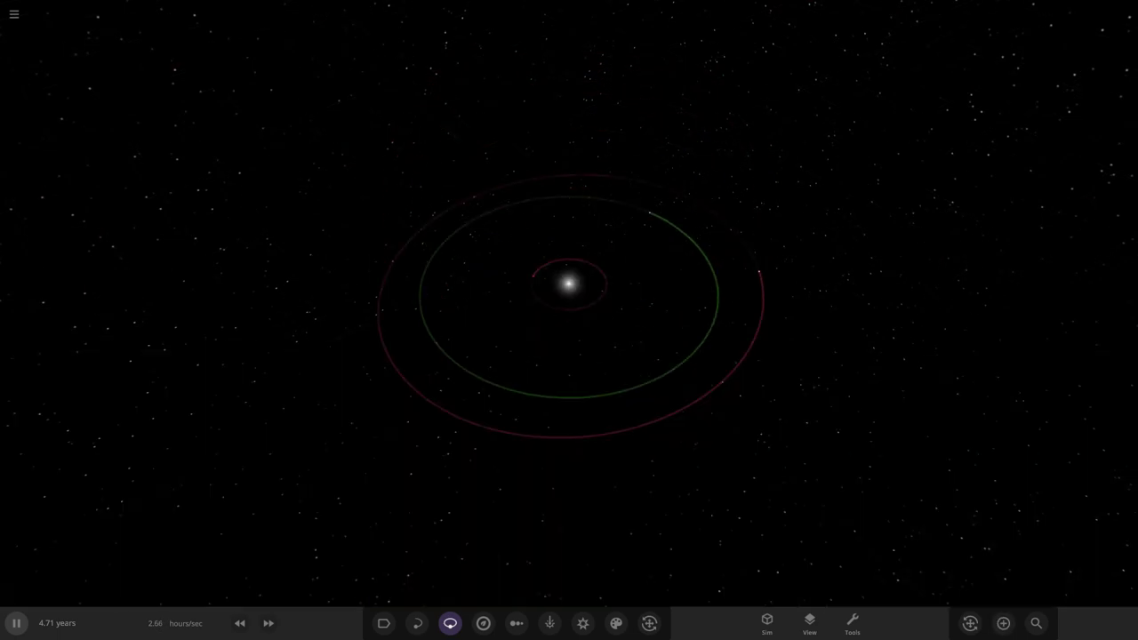
Step: Focus on Inexius 1, open its appearance settings, try black clouds and set the cloud colour to white (#FEFEFE)
{"action": "double_click", "coordinate": [759, 292]}
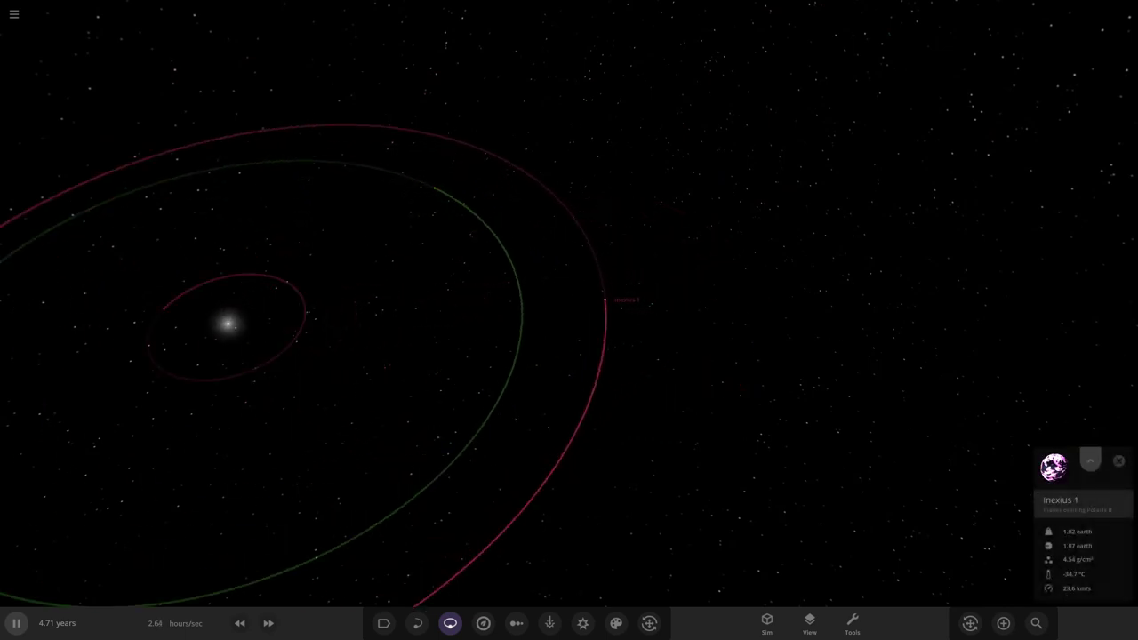
{"action": "left_click", "coordinate": [1057, 501]}
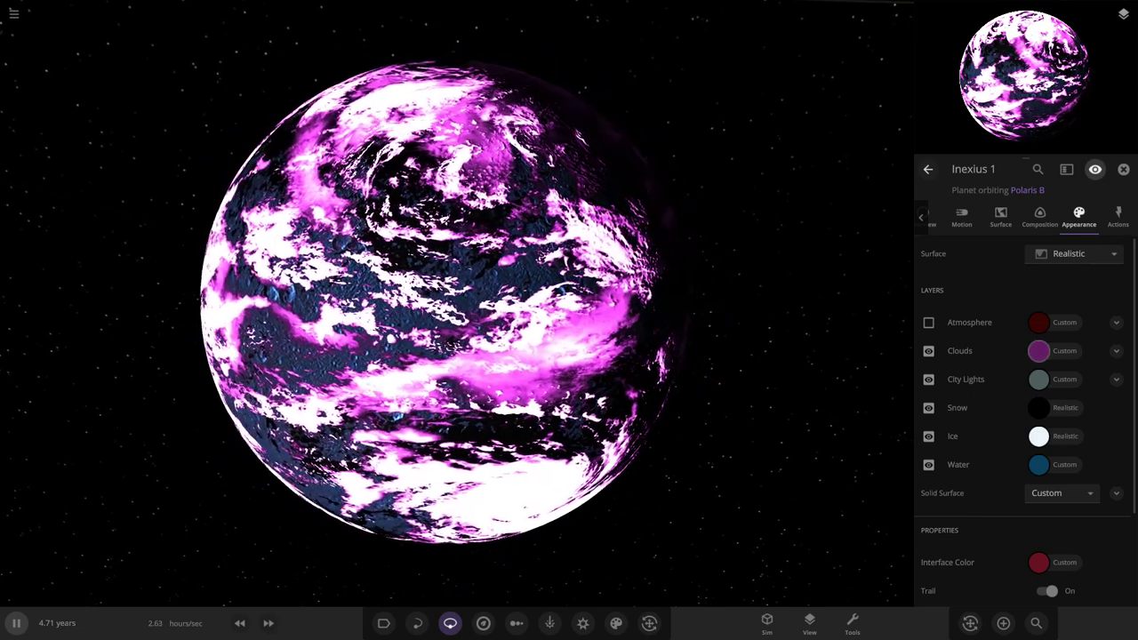
{"action": "left_click", "coordinate": [1038, 350]}
{"action": "mouse_move", "coordinate": [914, 392]}
{"action": "left_mouse_down"}
{"action": "mouse_move", "coordinate": [883, 459]}
{"action": "mouse_move", "coordinate": [968, 343]}
{"action": "mouse_move", "coordinate": [970, 458]}
{"action": "left_mouse_up"}
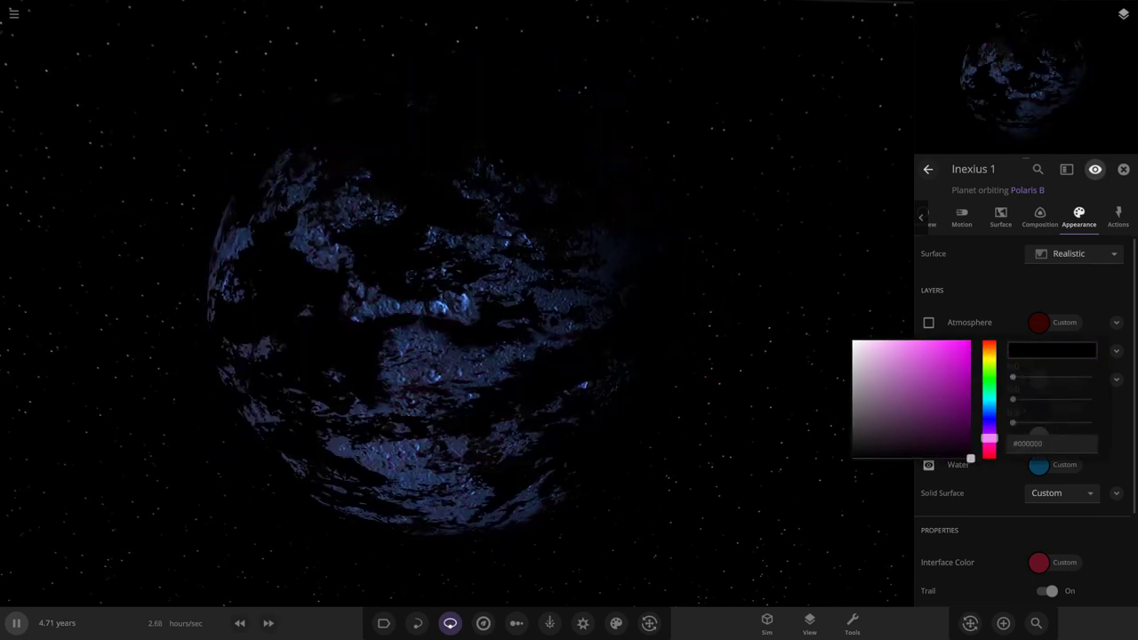
{"action": "left_click_drag", "start_coordinate": [568, 382], "coordinate": [711, 240]}
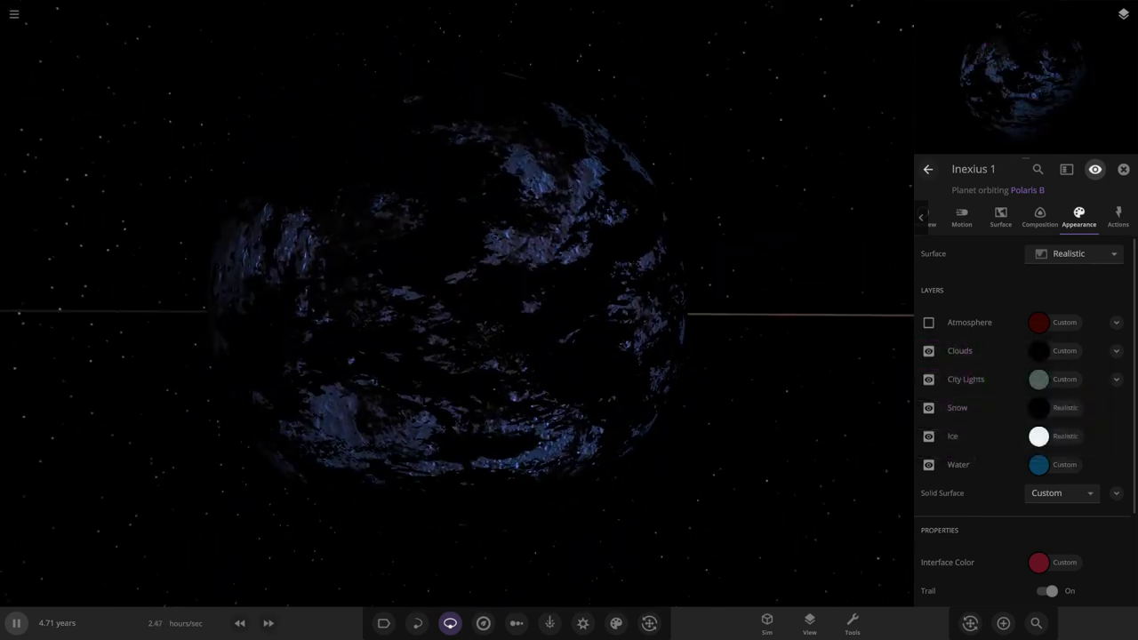
{"action": "left_click", "coordinate": [1038, 351]}
{"action": "left_click", "coordinate": [852, 341]}
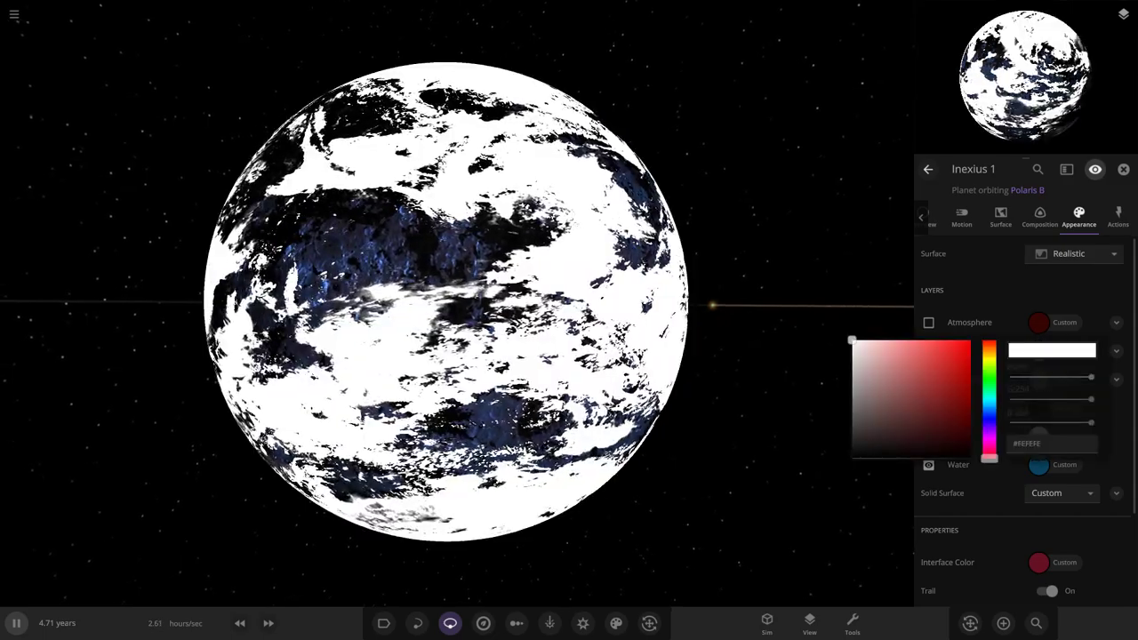
Step: Pause the simulation and set Inexius 1's High, Middle and Low solid surface colours to white
{"action": "left_click_drag", "start_coordinate": [569, 355], "coordinate": [631, 337]}
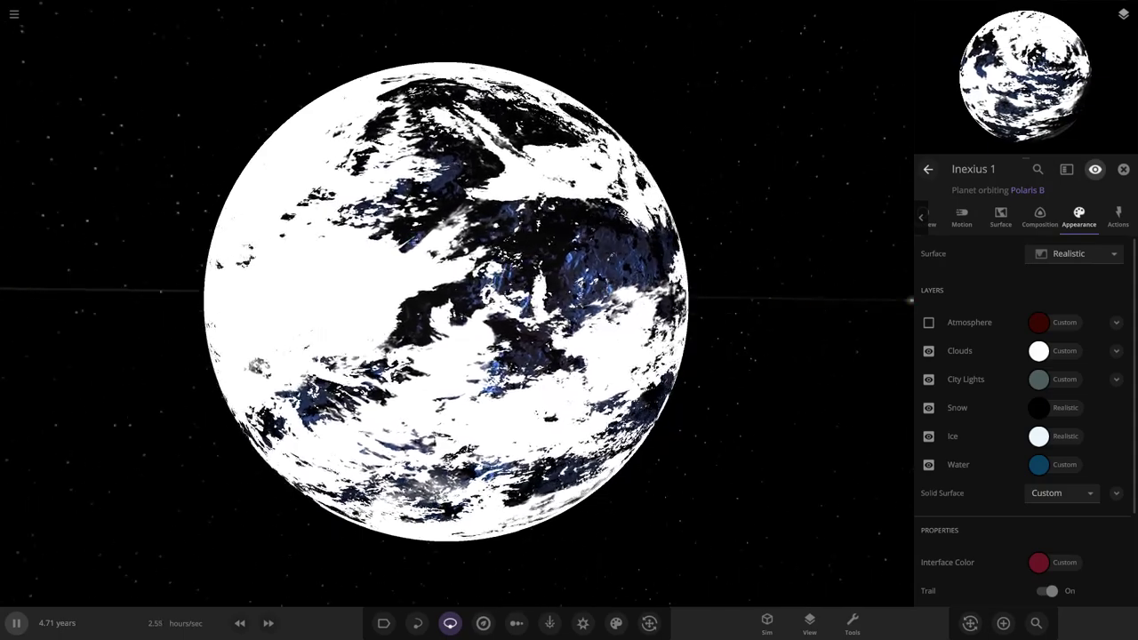
{"action": "key", "text": "space"}
{"action": "left_click_drag", "start_coordinate": [533, 320], "coordinate": [445, 318]}
{"action": "scroll", "coordinate": [445, 318], "scroll_direction": "up", "scroll_amount": 4}
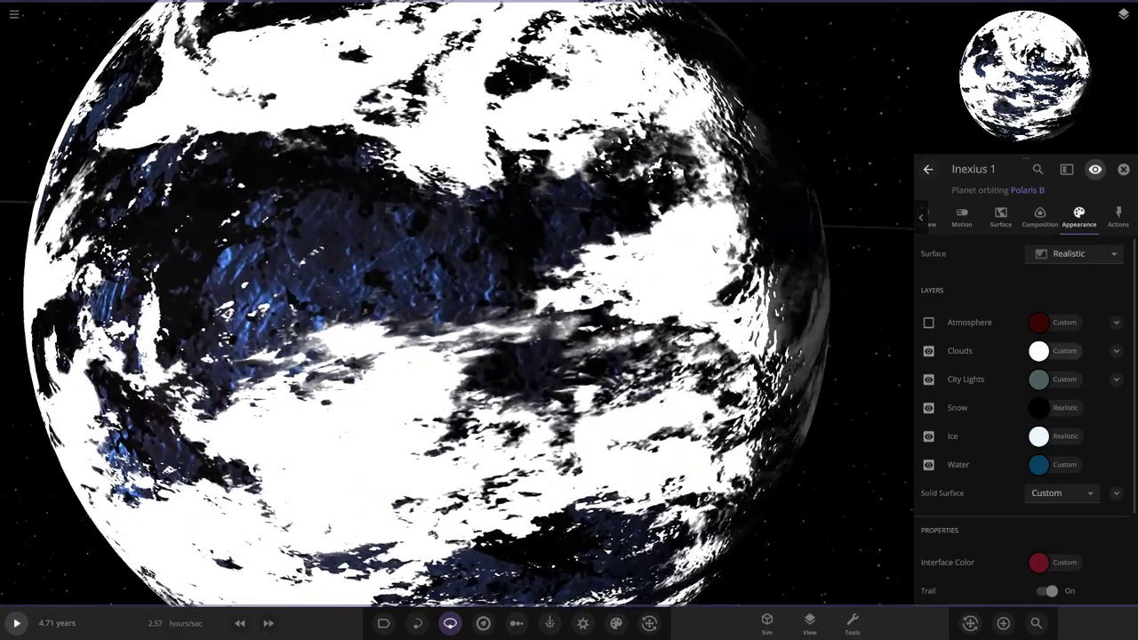
{"action": "left_click", "coordinate": [1116, 492]}
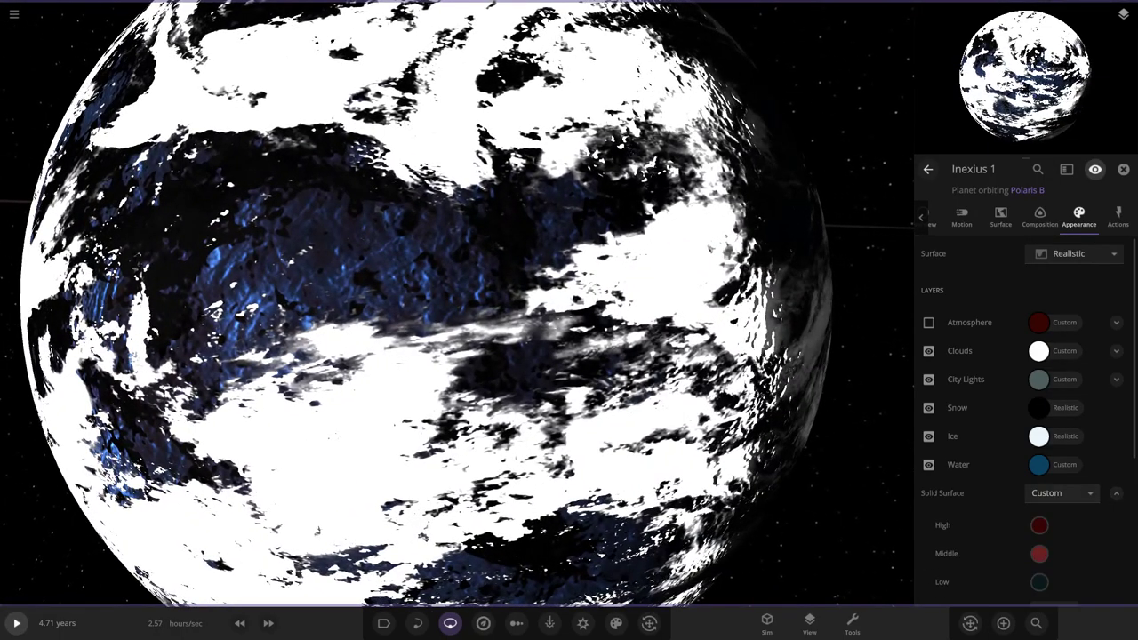
{"action": "scroll", "coordinate": [1022, 400], "scroll_direction": "down", "scroll_amount": 1}
{"action": "left_click", "coordinate": [1039, 473]}
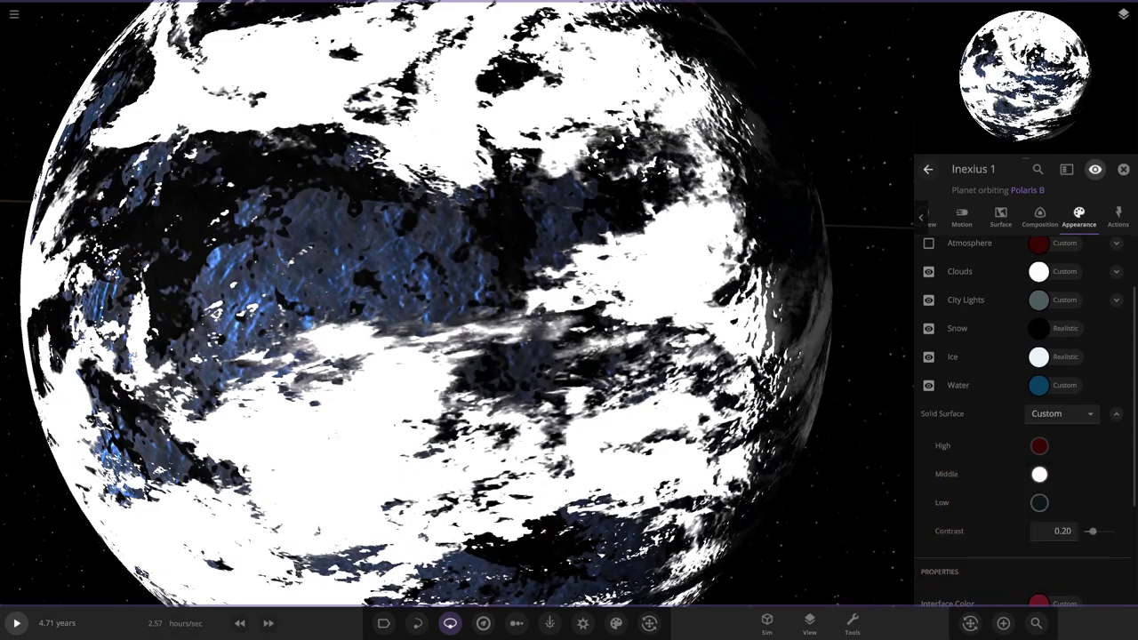
{"action": "left_click", "coordinate": [1039, 502]}
{"action": "left_click", "coordinate": [852, 488]}
{"action": "left_click", "coordinate": [840, 480]}
{"action": "left_click", "coordinate": [1039, 445]}
{"action": "left_click", "coordinate": [852, 440]}
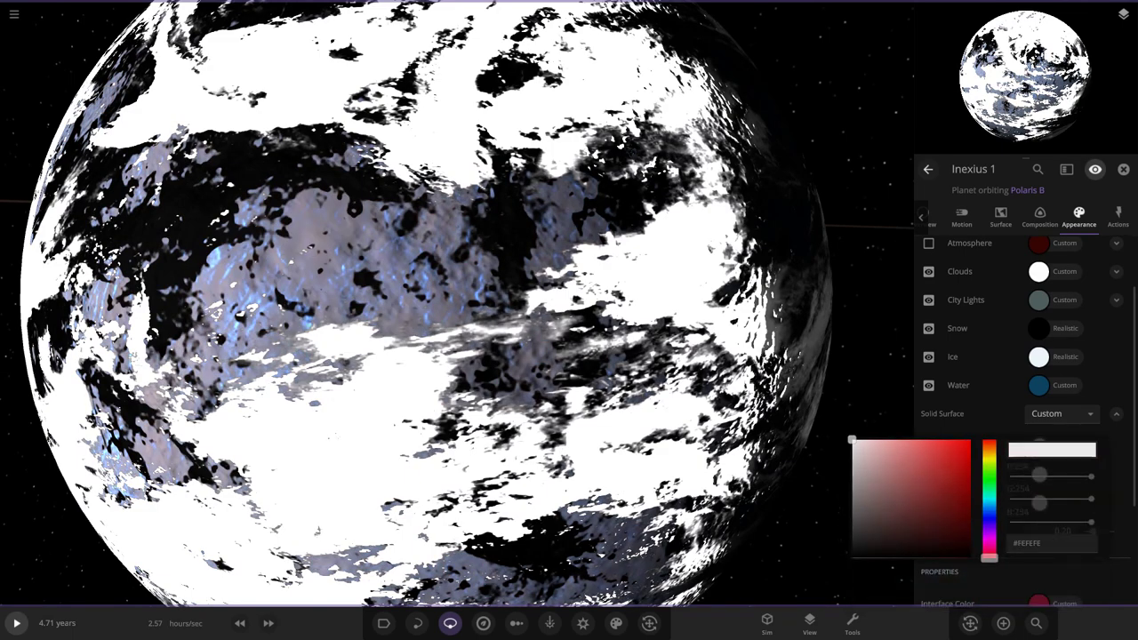
{"action": "left_click", "coordinate": [837, 433]}
Step: Hide the cloud and snow layers of Inexius 1
{"action": "scroll", "coordinate": [800, 418], "scroll_direction": "down", "scroll_amount": 3}
{"action": "scroll", "coordinate": [800, 418], "scroll_direction": "up", "scroll_amount": 3}
{"action": "scroll", "coordinate": [1022, 400], "scroll_direction": "up", "scroll_amount": 1}
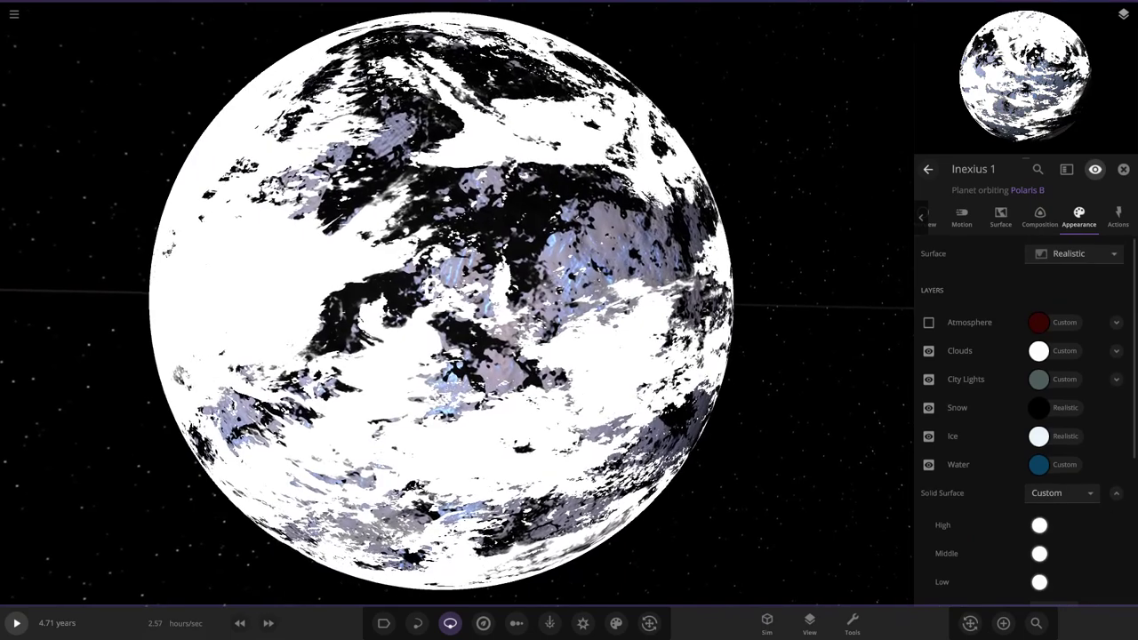
{"action": "left_click", "coordinate": [927, 350]}
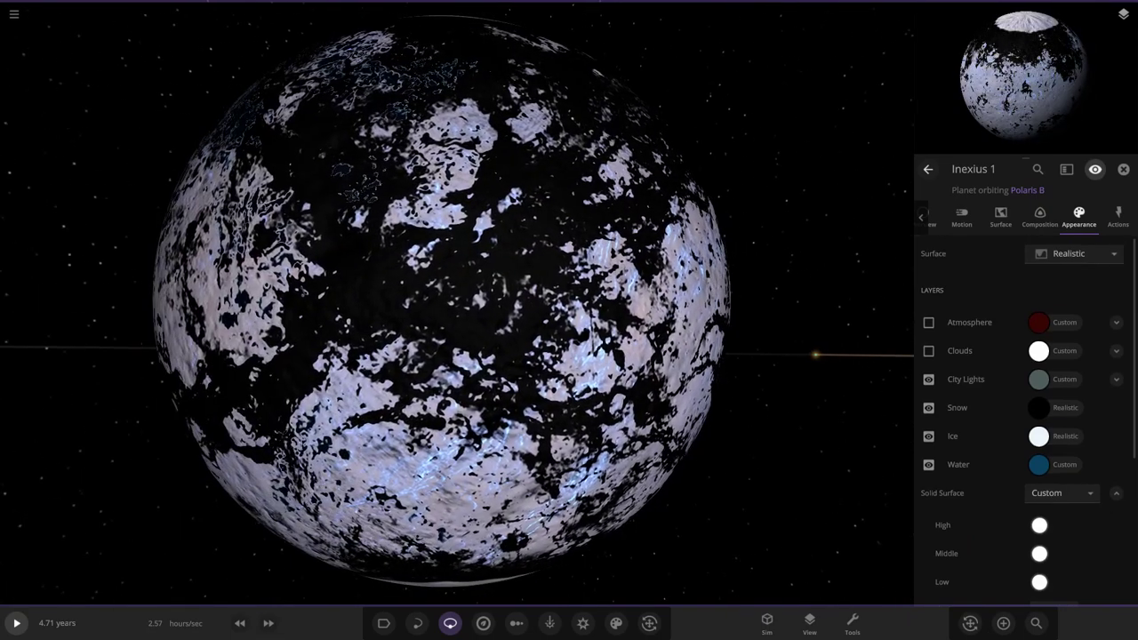
{"action": "left_click", "coordinate": [928, 407]}
{"action": "left_click", "coordinate": [928, 407]}
{"action": "left_click", "coordinate": [928, 407]}
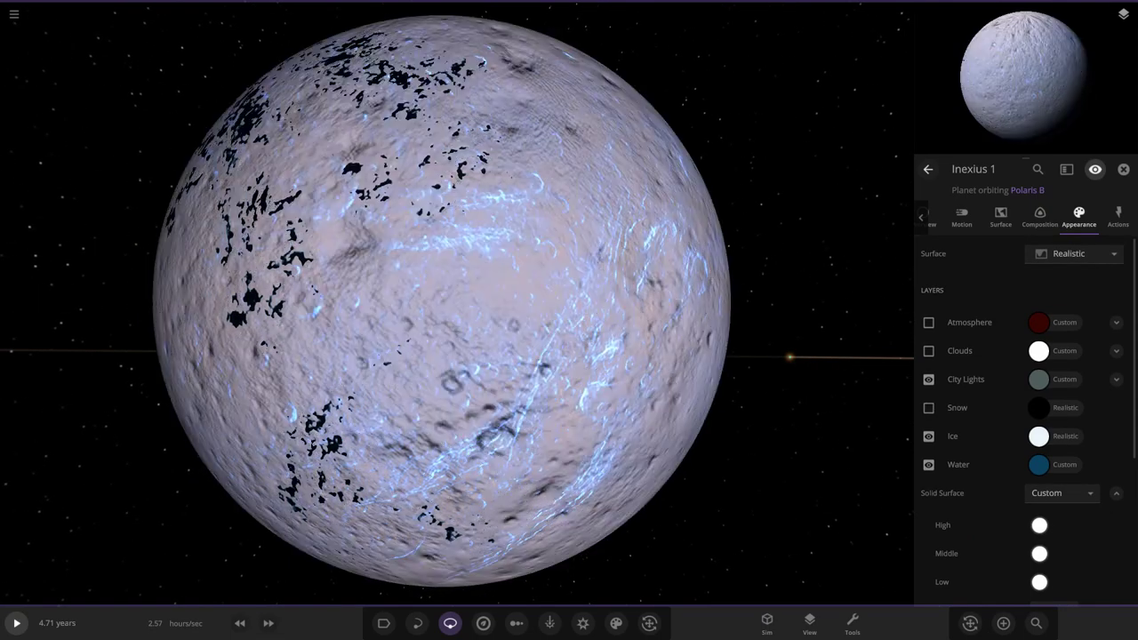
Step: Set the snow layer colour of Inexius 1 to white
{"action": "left_click_drag", "start_coordinate": [533, 302], "coordinate": [502, 409]}
{"action": "scroll", "coordinate": [449, 382], "scroll_direction": "up", "scroll_amount": 5}
{"action": "scroll", "coordinate": [449, 382], "scroll_direction": "down", "scroll_amount": 8}
{"action": "left_click", "coordinate": [1039, 408]}
{"action": "left_click_drag", "start_coordinate": [869, 410], "coordinate": [846, 393]}
{"action": "left_click", "coordinate": [843, 389]}
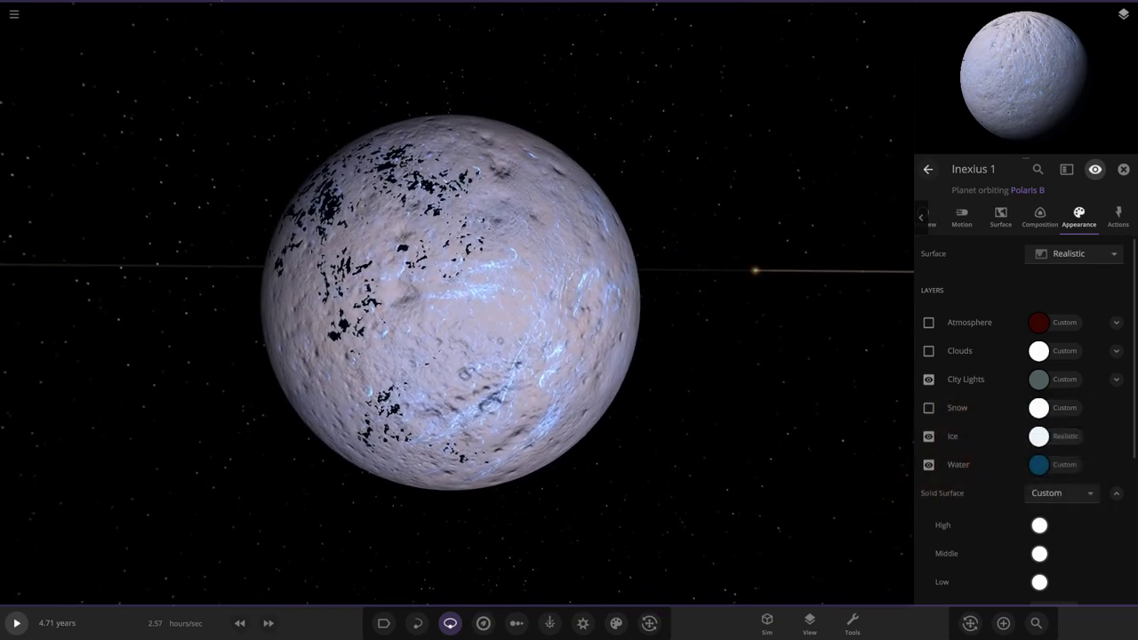
Step: Recolour the water layer of Inexius 1, trying green and cyan tones and settling on light blue (#A6E4FE)
{"action": "scroll", "coordinate": [444, 315], "scroll_direction": "up", "scroll_amount": 6}
{"action": "left_click_drag", "start_coordinate": [400, 293], "coordinate": [511, 343]}
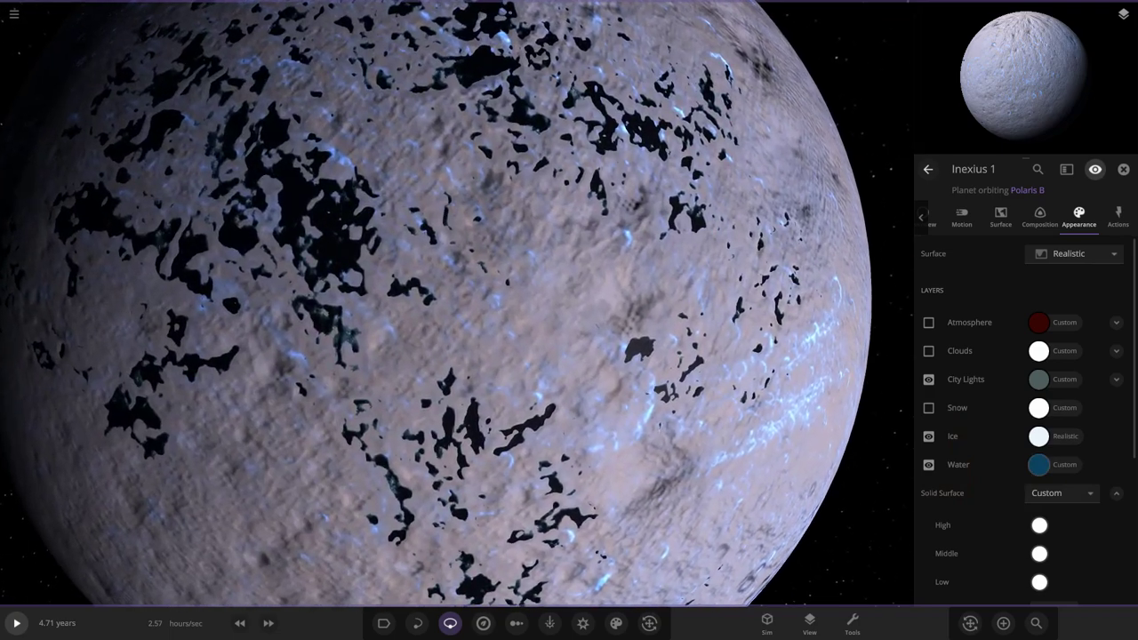
{"action": "left_click", "coordinate": [1038, 465]}
{"action": "left_click_drag", "start_coordinate": [929, 482], "coordinate": [882, 454]}
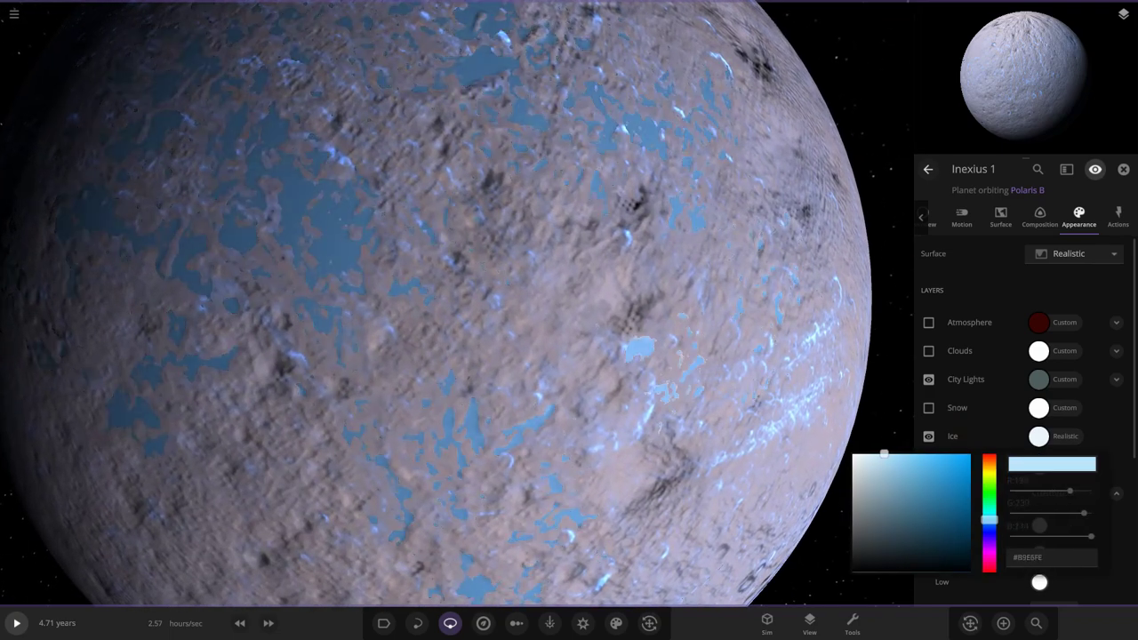
{"action": "left_click_drag", "start_coordinate": [989, 519], "coordinate": [988, 508]}
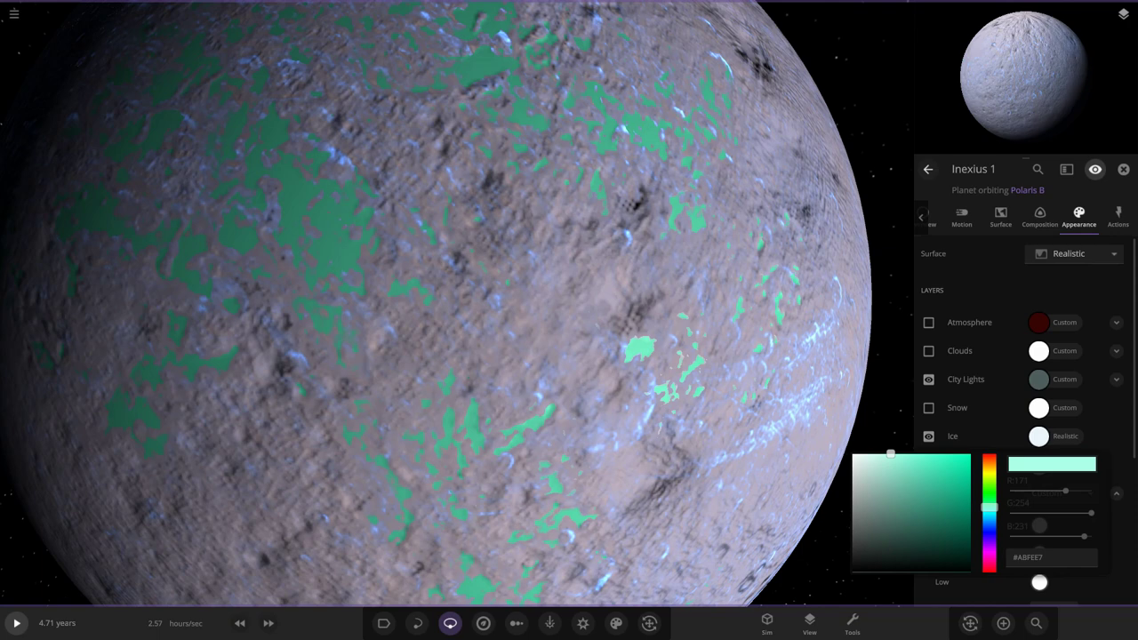
{"action": "left_click_drag", "start_coordinate": [889, 454], "coordinate": [906, 454]}
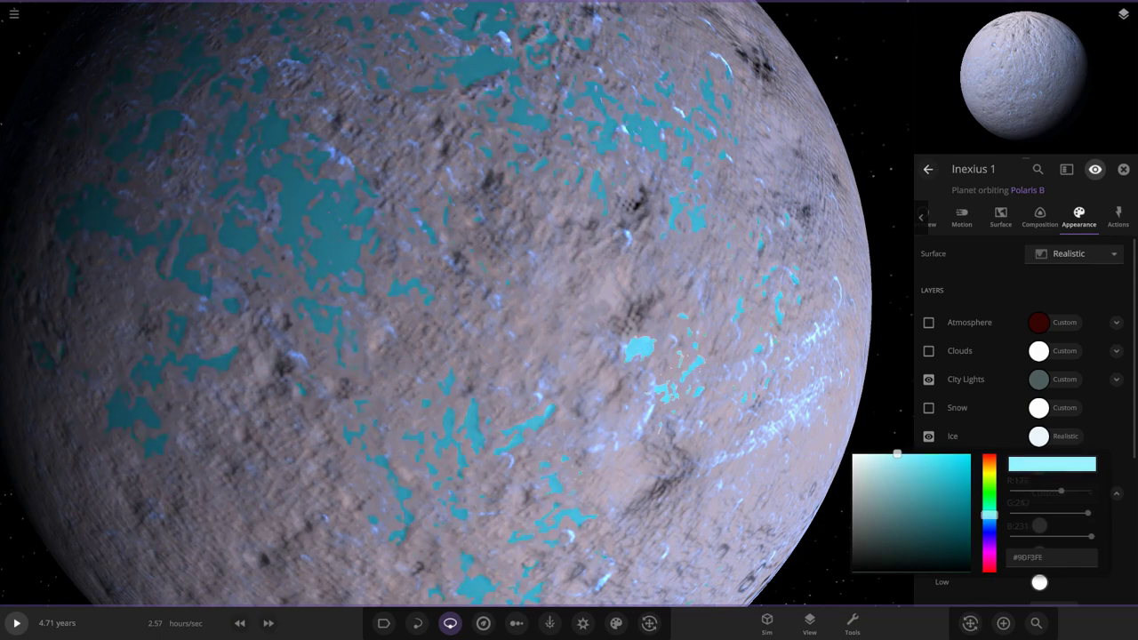
{"action": "left_click_drag", "start_coordinate": [988, 517], "coordinate": [989, 521]}
{"action": "mouse_move", "coordinate": [896, 454]}
{"action": "left_mouse_down"}
{"action": "mouse_move", "coordinate": [902, 475]}
{"action": "mouse_move", "coordinate": [894, 455]}
{"action": "left_mouse_up"}
{"action": "left_click_drag", "start_coordinate": [988, 522], "coordinate": [988, 517]}
{"action": "scroll", "coordinate": [533, 338], "scroll_direction": "down", "scroll_amount": 5}
{"action": "left_click_drag", "start_coordinate": [533, 338], "coordinate": [445, 263]}
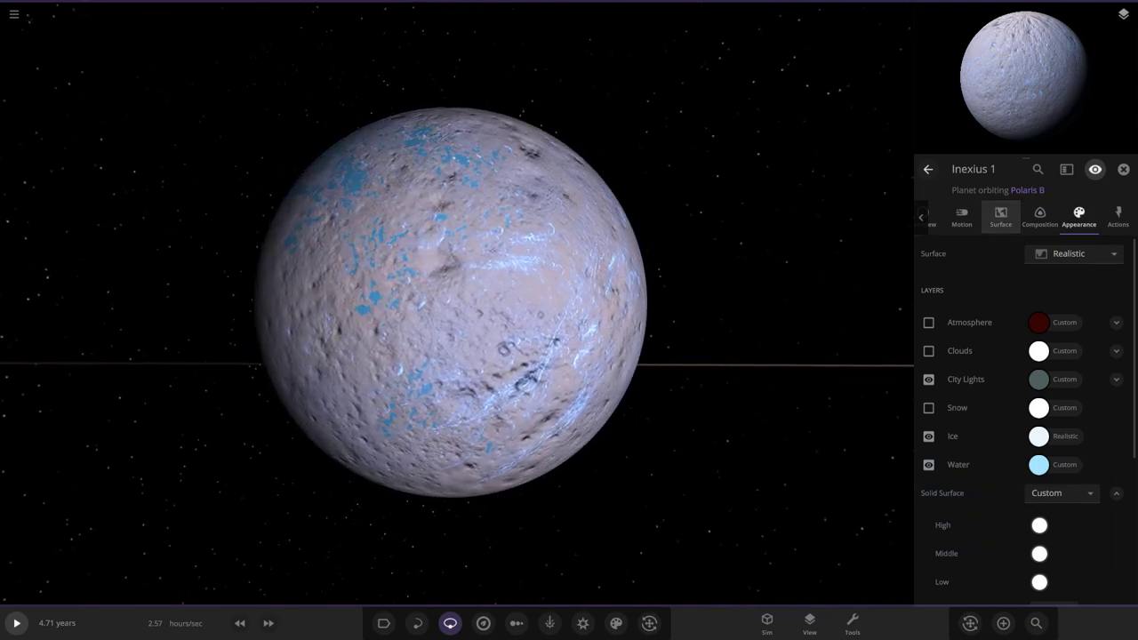
Step: Raise the water share in Inexius 1's composition to 0.000408 % and resume the simulation
{"action": "left_click", "coordinate": [1001, 217]}
{"action": "left_click", "coordinate": [1040, 217]}
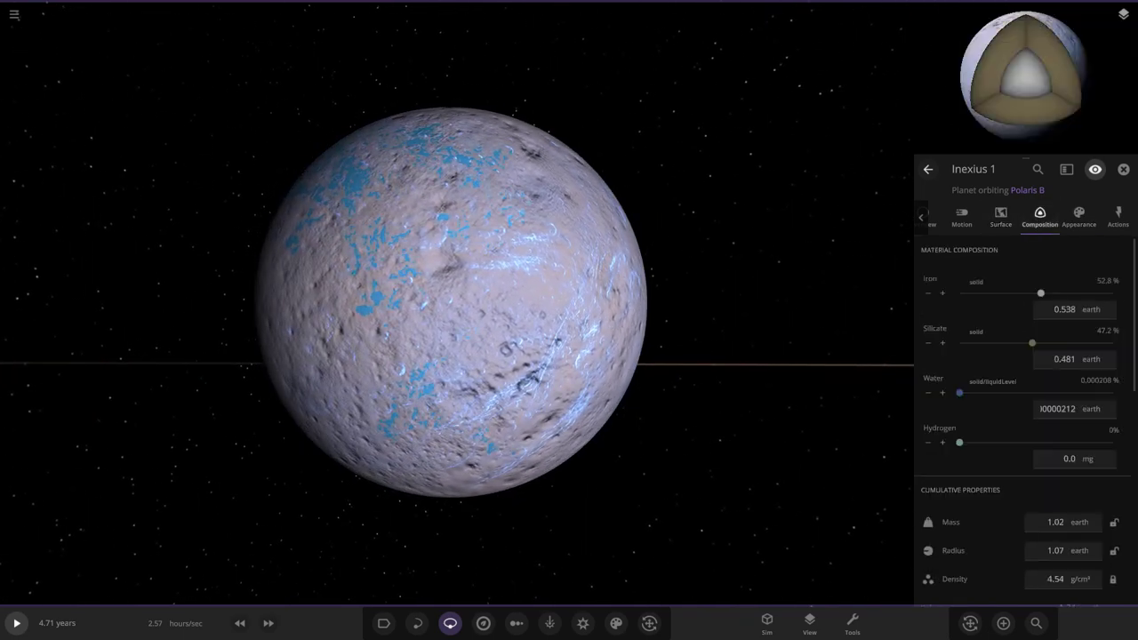
{"action": "key", "text": "space"}
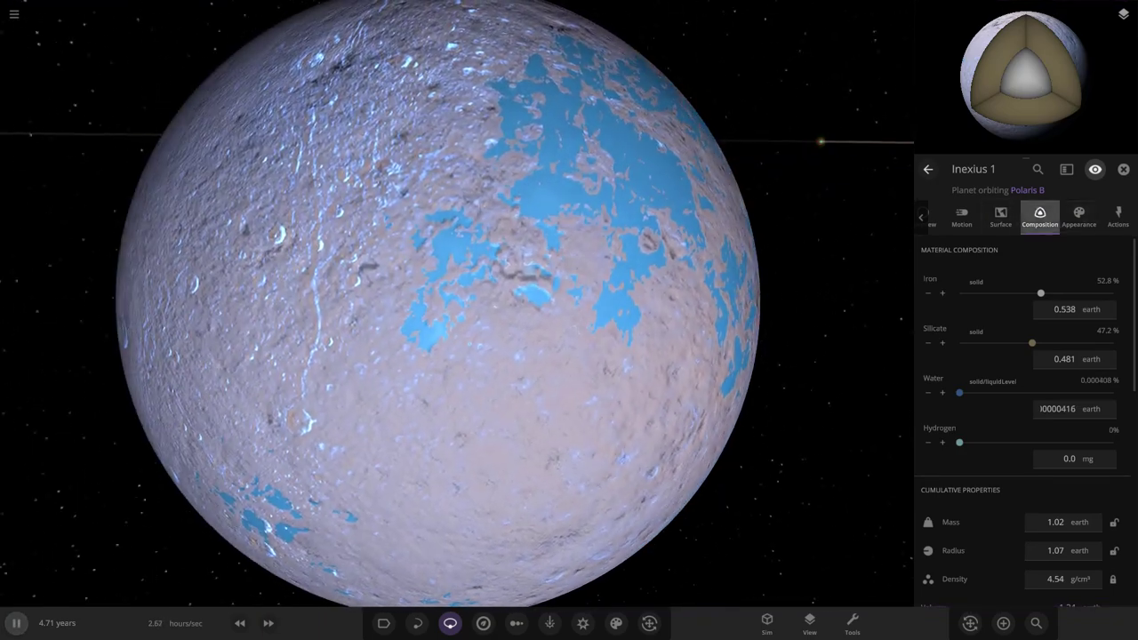
Step: Lighten the water colour of Inexius 1 to a very pale blue
{"action": "left_click", "coordinate": [1079, 217]}
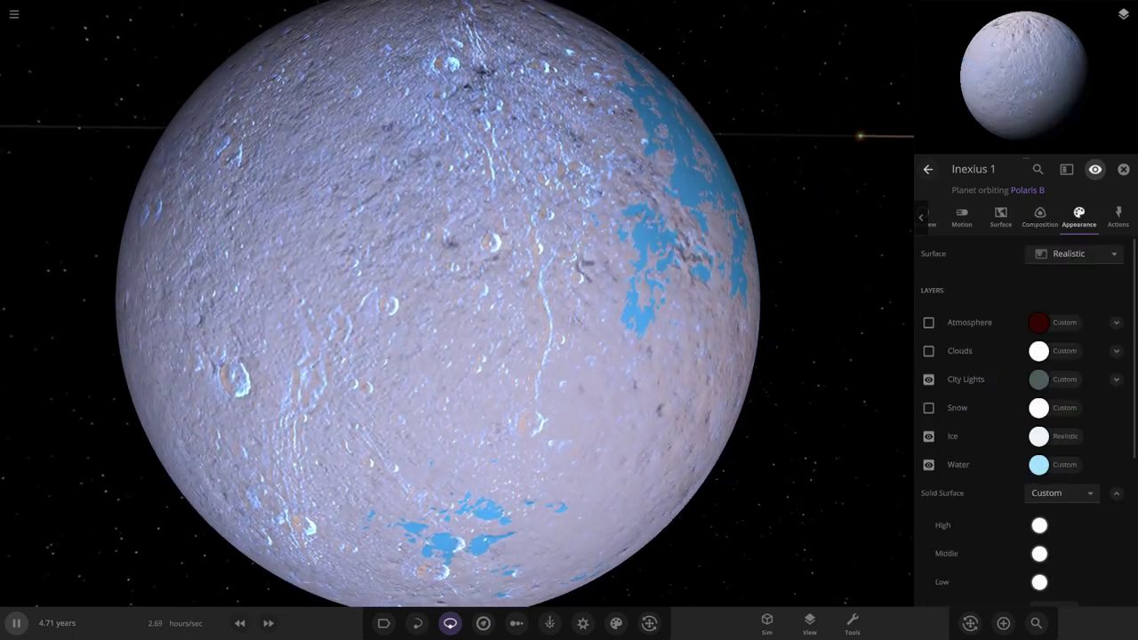
{"action": "left_click", "coordinate": [1038, 465]}
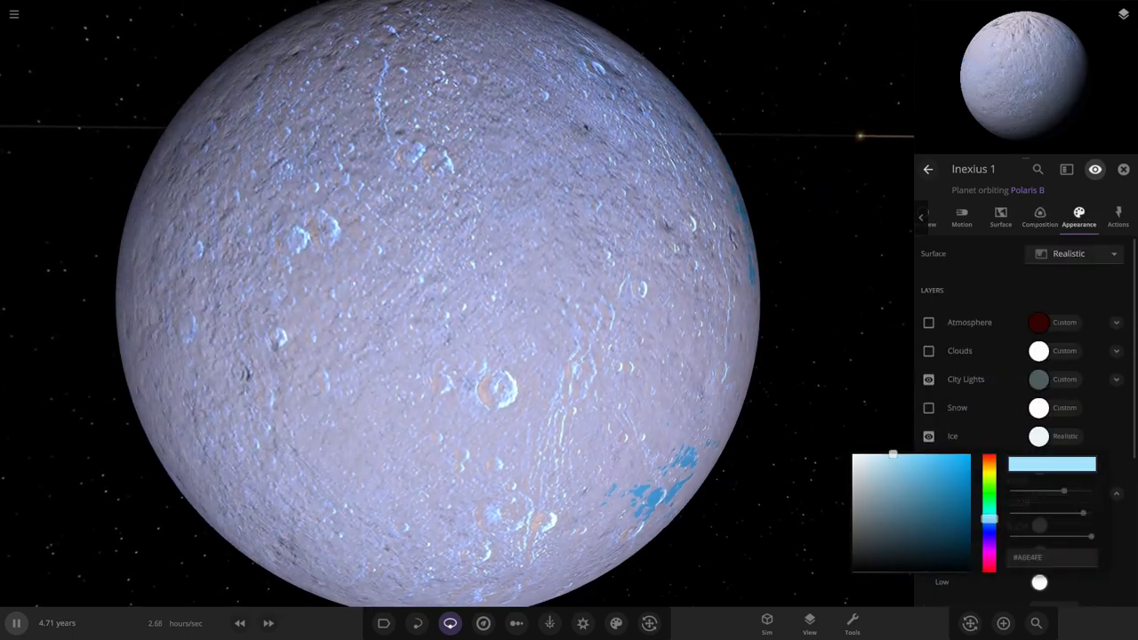
{"action": "key", "text": "Escape"}
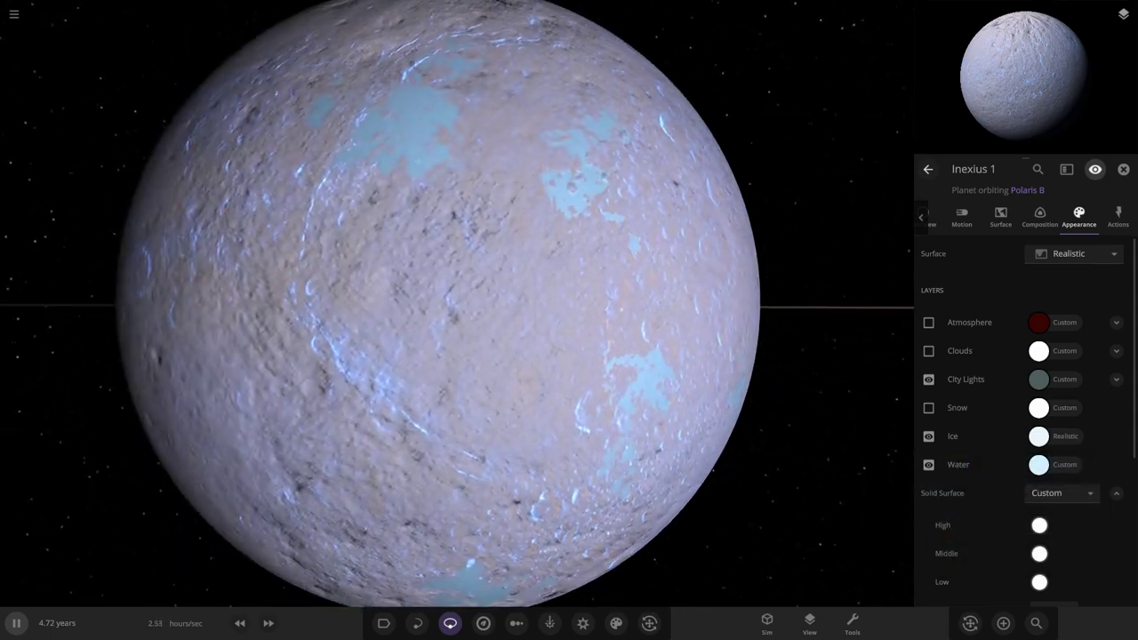
{"action": "left_click", "coordinate": [1038, 465]}
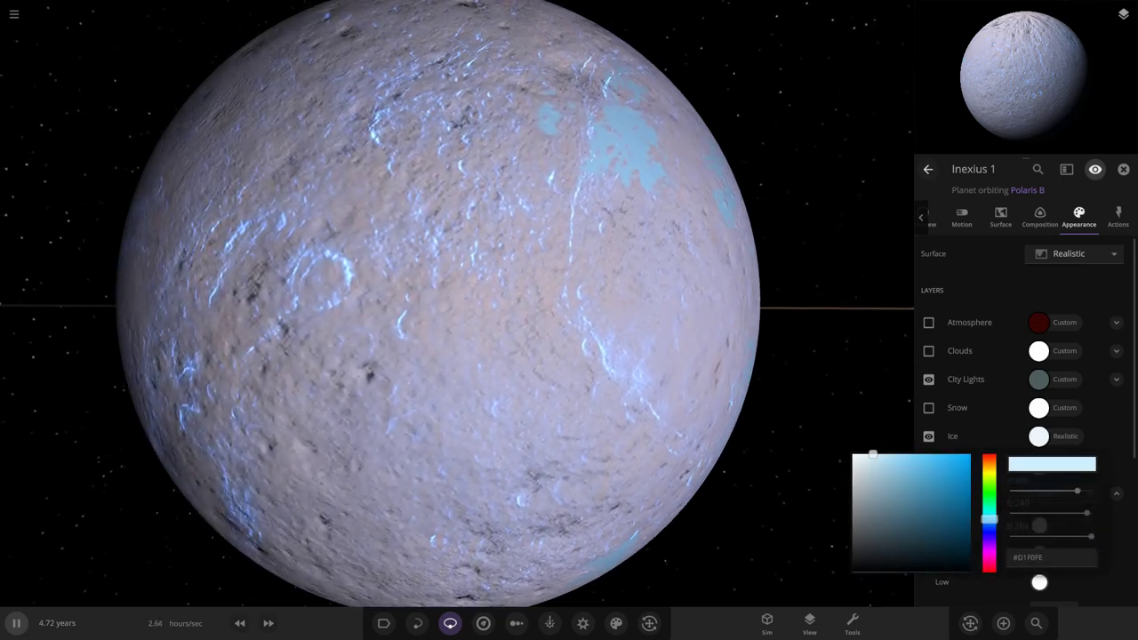
{"action": "key", "text": "Escape"}
Step: Show the atmosphere layer of Inexius 1, set its opacity to 22.6 % and its colour to white
{"action": "scroll", "coordinate": [449, 302], "scroll_direction": "down", "scroll_amount": 3}
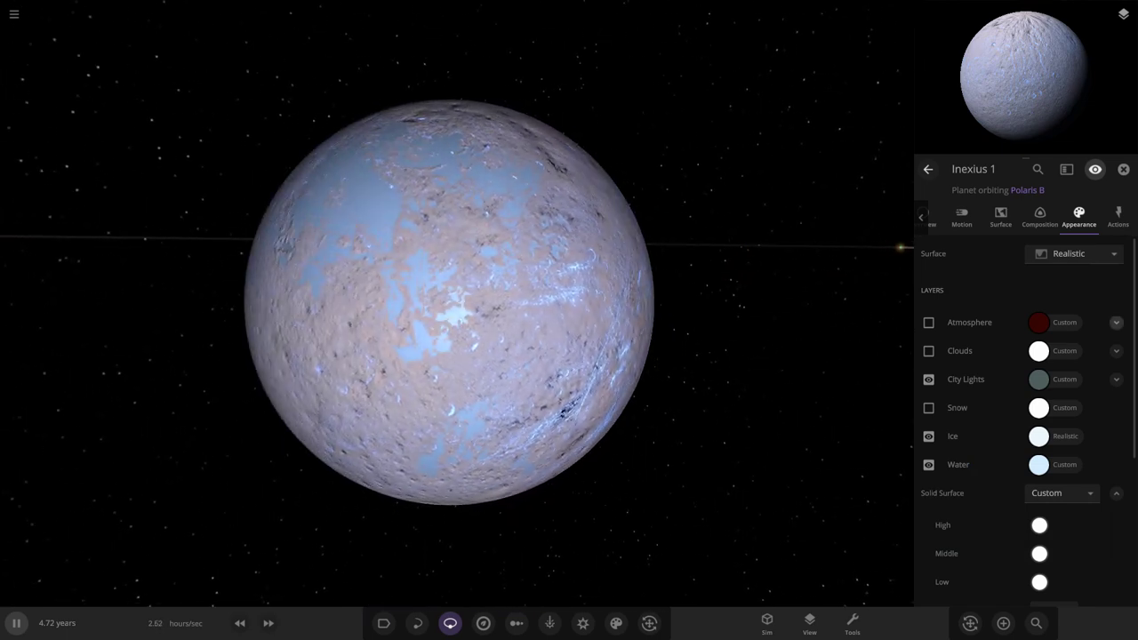
{"action": "left_click", "coordinate": [928, 323]}
{"action": "left_click", "coordinate": [1116, 323]}
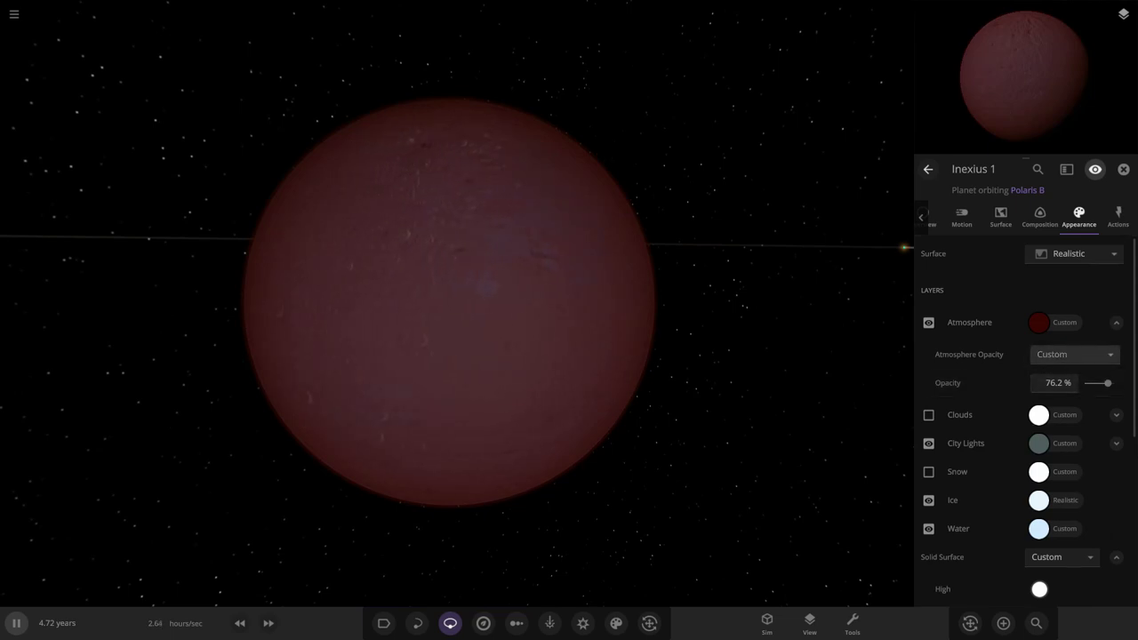
{"action": "left_click_drag", "start_coordinate": [1107, 383], "coordinate": [1093, 383]}
{"action": "left_click", "coordinate": [1038, 323]}
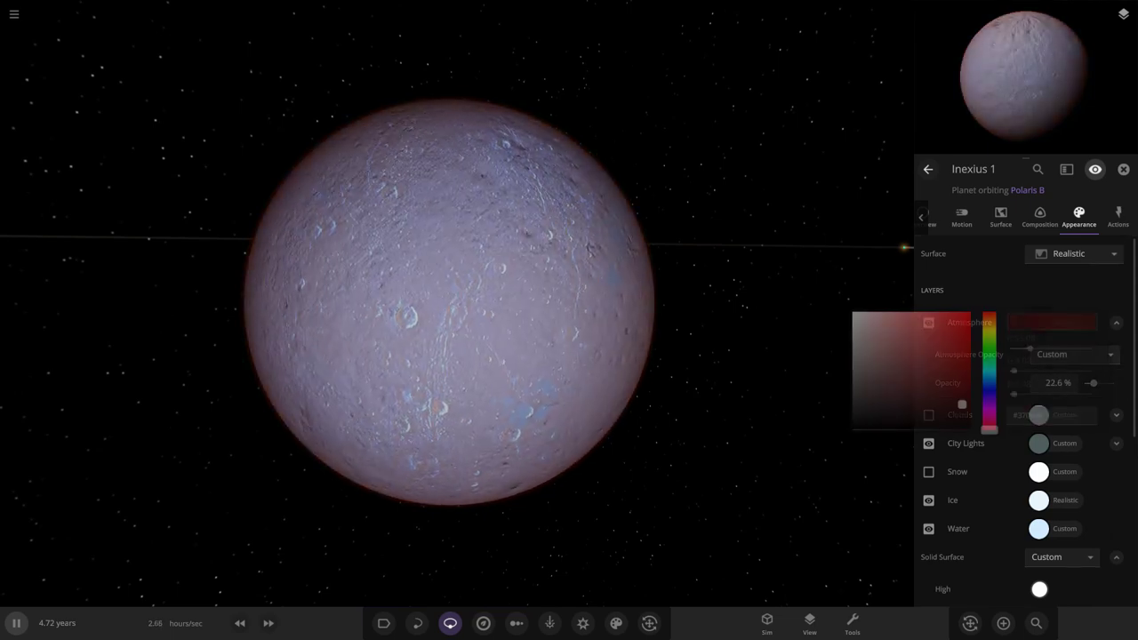
{"action": "left_click_drag", "start_coordinate": [929, 327], "coordinate": [850, 310]}
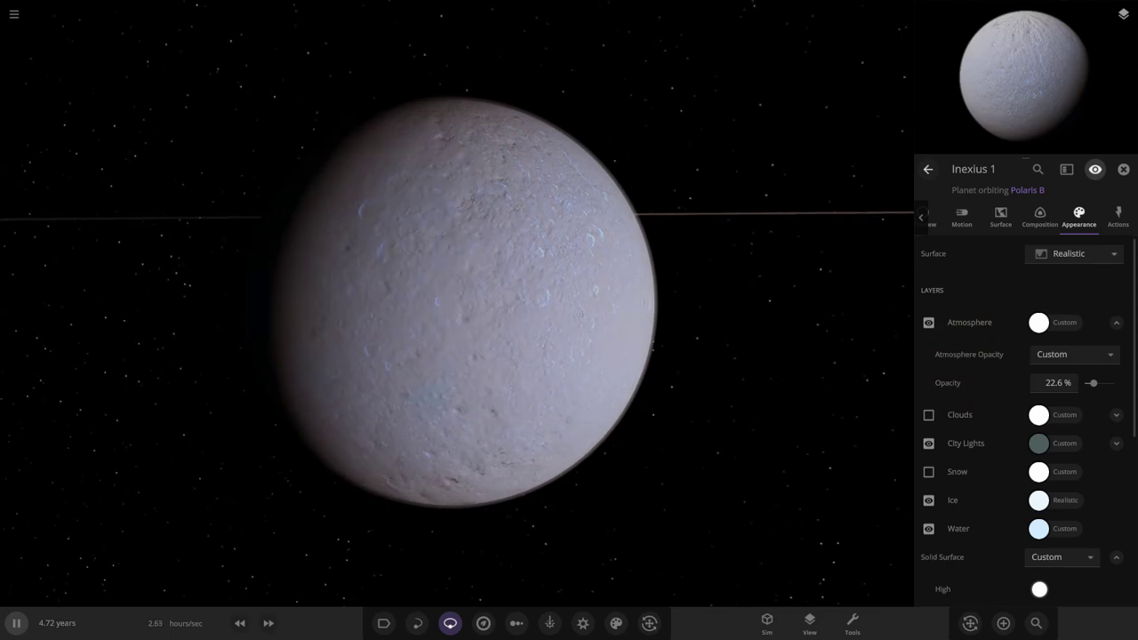
Step: Show the cloud layer of Inexius 1 and set its cloud Map 1 to Storm
{"action": "left_click", "coordinate": [928, 414]}
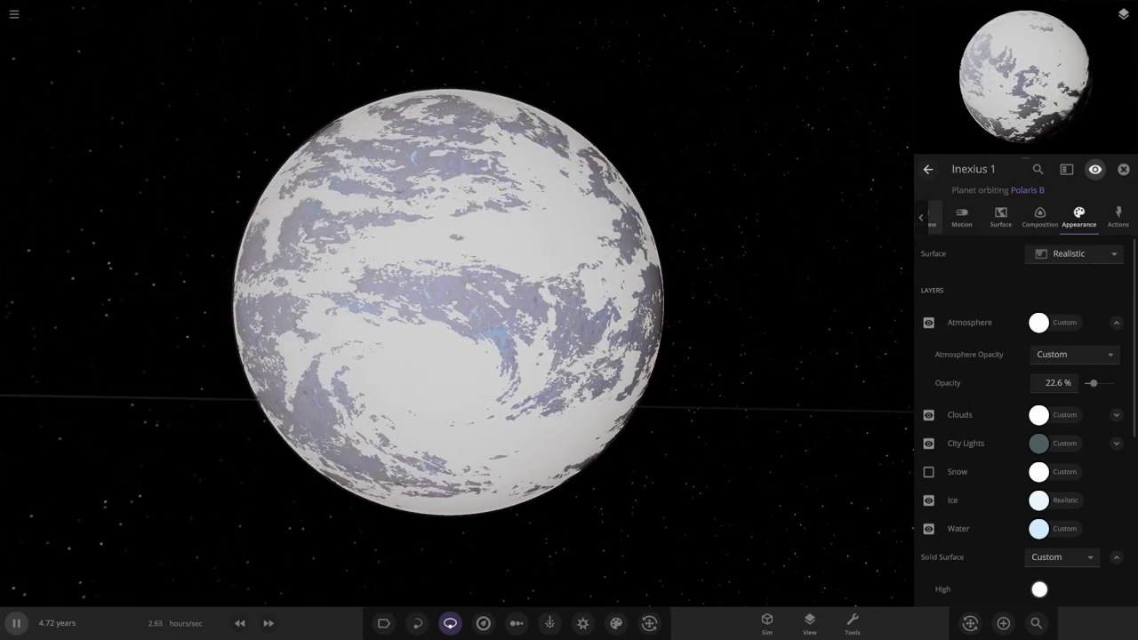
{"action": "left_click", "coordinate": [934, 218]}
{"action": "left_click", "coordinate": [1079, 217]}
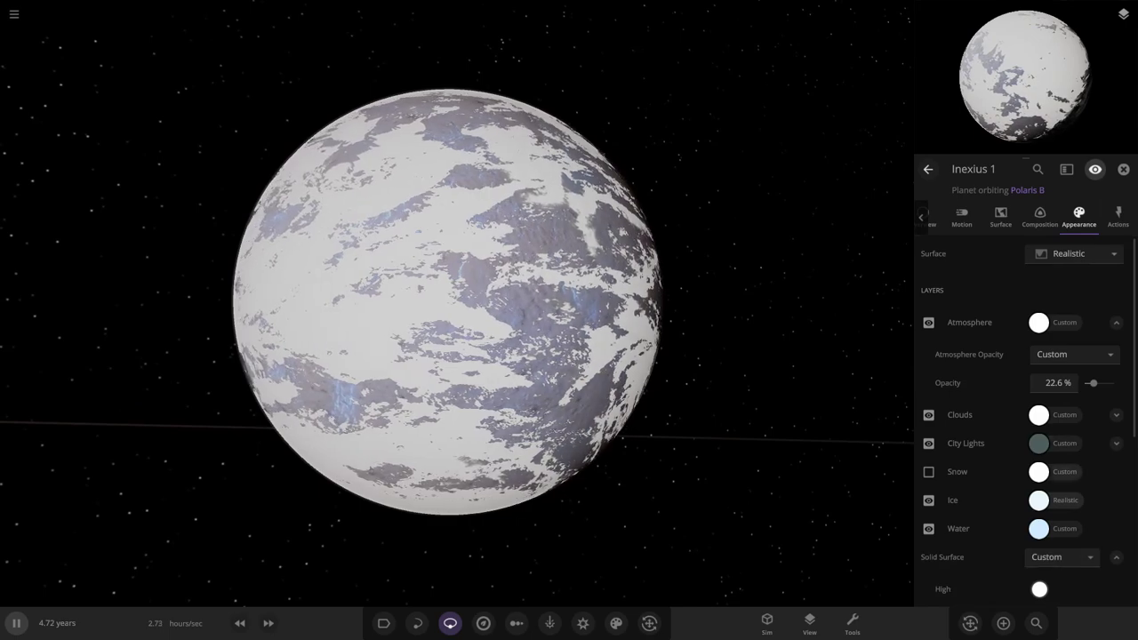
{"action": "scroll", "coordinate": [444, 302], "scroll_direction": "up", "scroll_amount": 5}
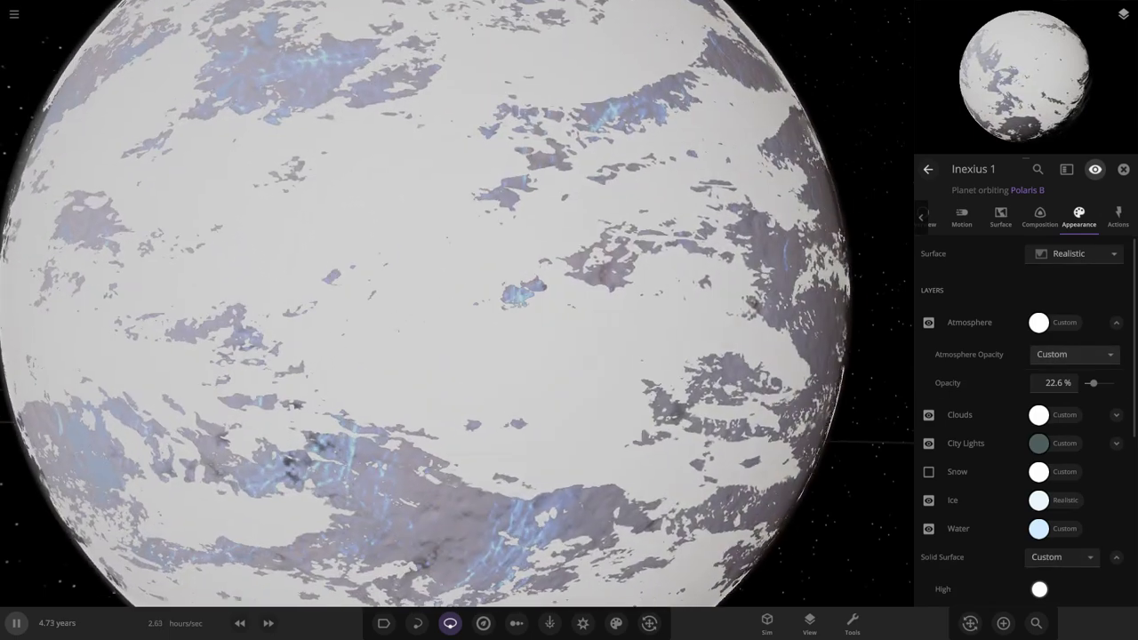
{"action": "scroll", "coordinate": [444, 302], "scroll_direction": "down", "scroll_amount": 5}
{"action": "left_click", "coordinate": [1117, 415]}
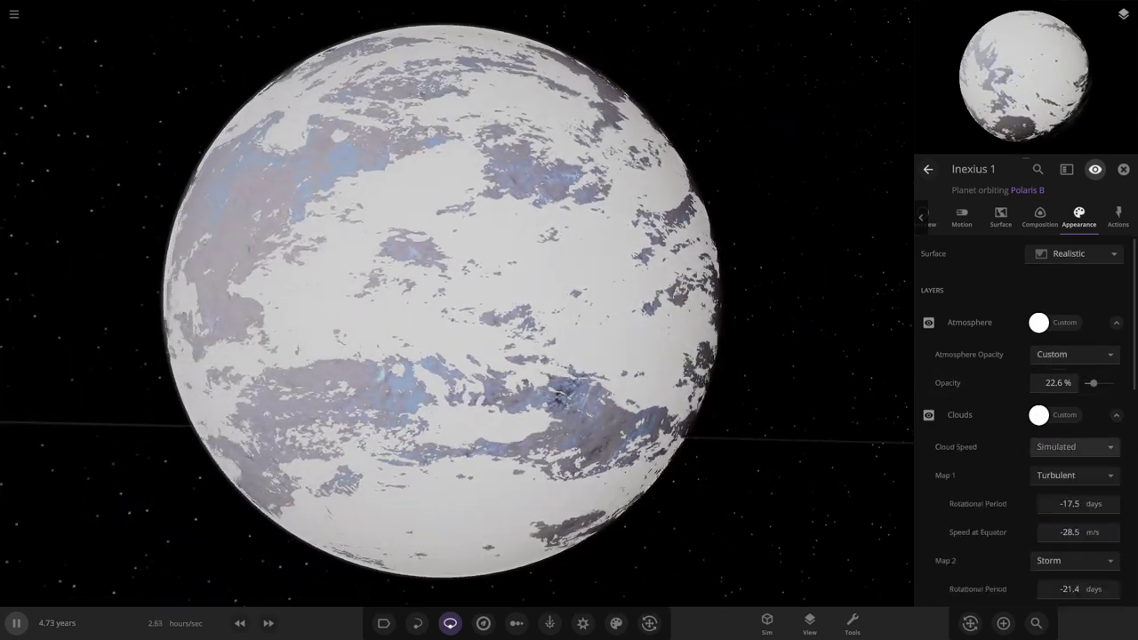
{"action": "left_click", "coordinate": [1073, 475]}
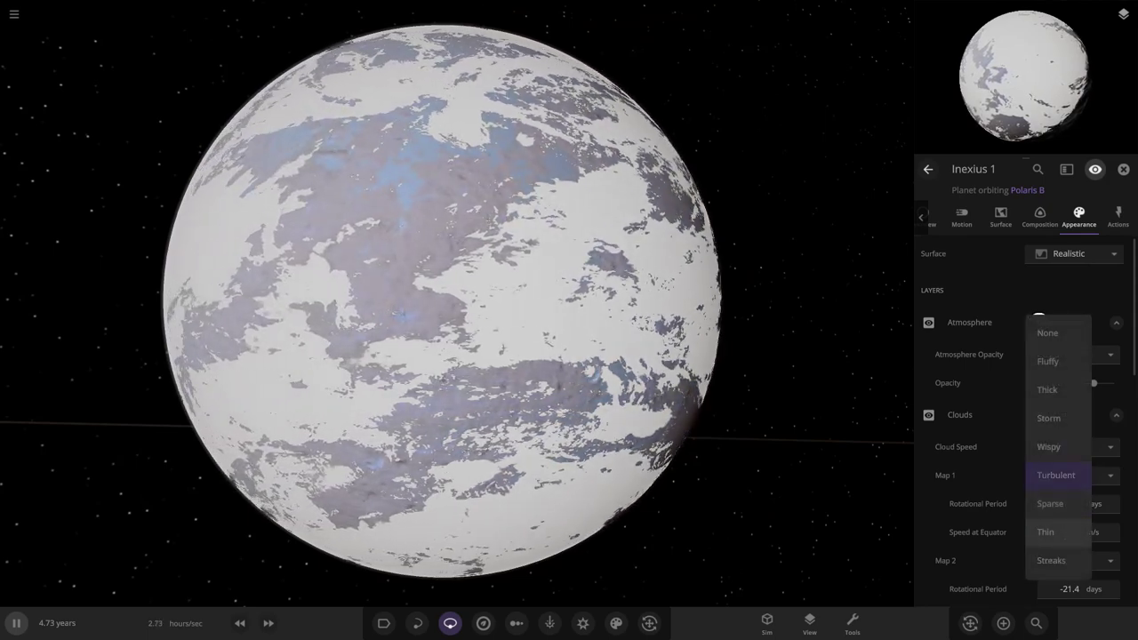
{"action": "left_click", "coordinate": [1049, 418]}
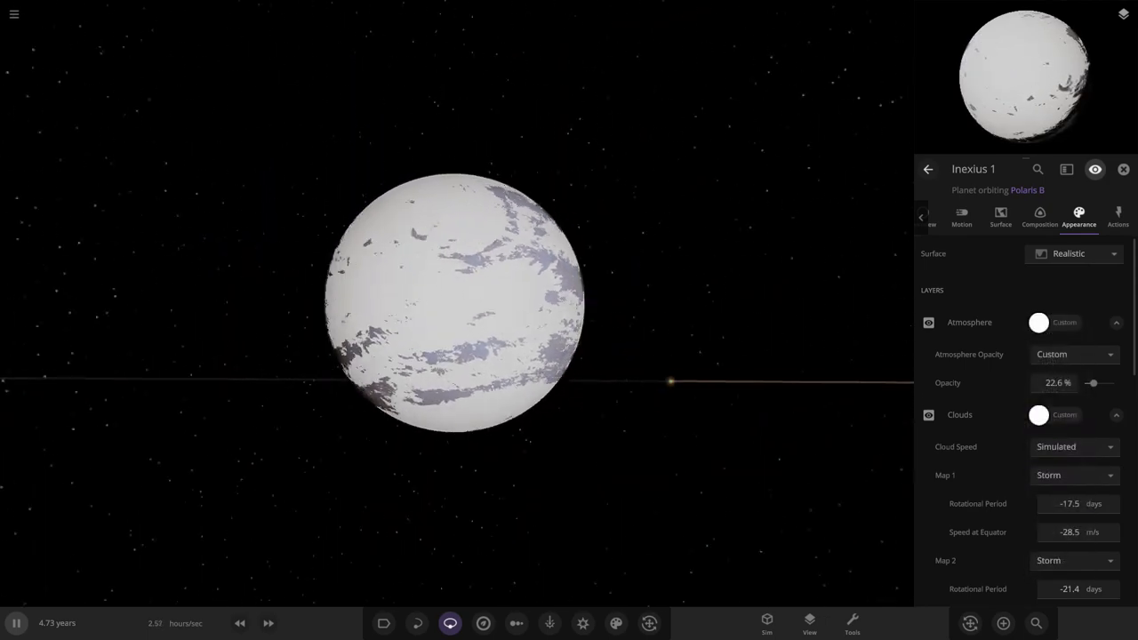
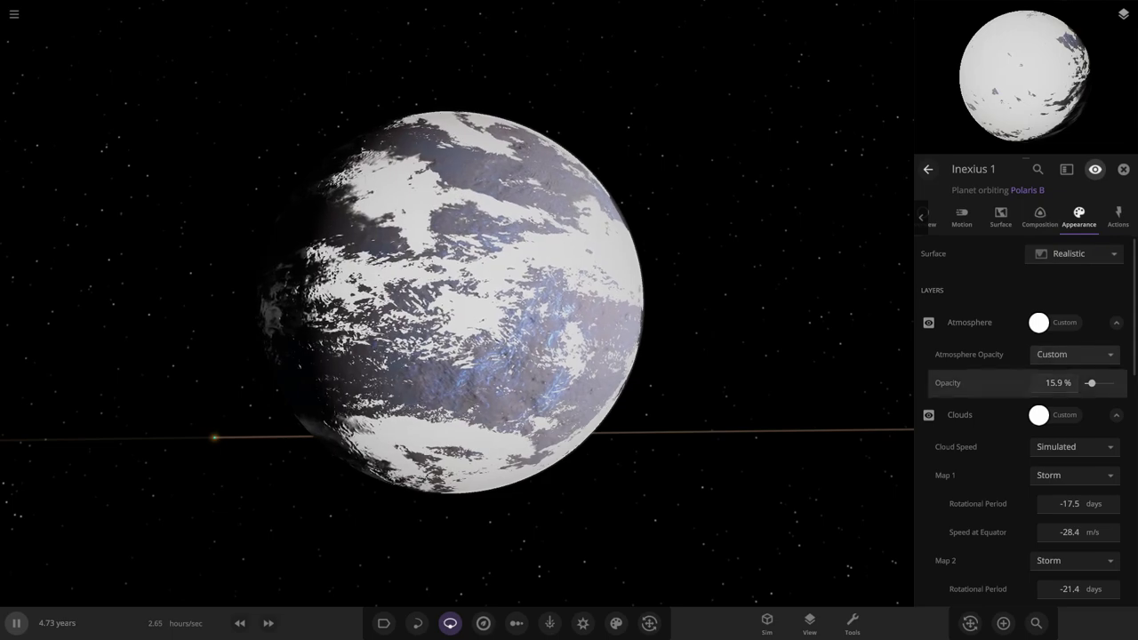
Step: Set the city lights colour of Inexius 1 to white
{"action": "scroll", "coordinate": [1022, 382], "scroll_direction": "down", "scroll_amount": 5}
{"action": "scroll", "coordinate": [1058, 417], "scroll_direction": "down", "scroll_amount": 3}
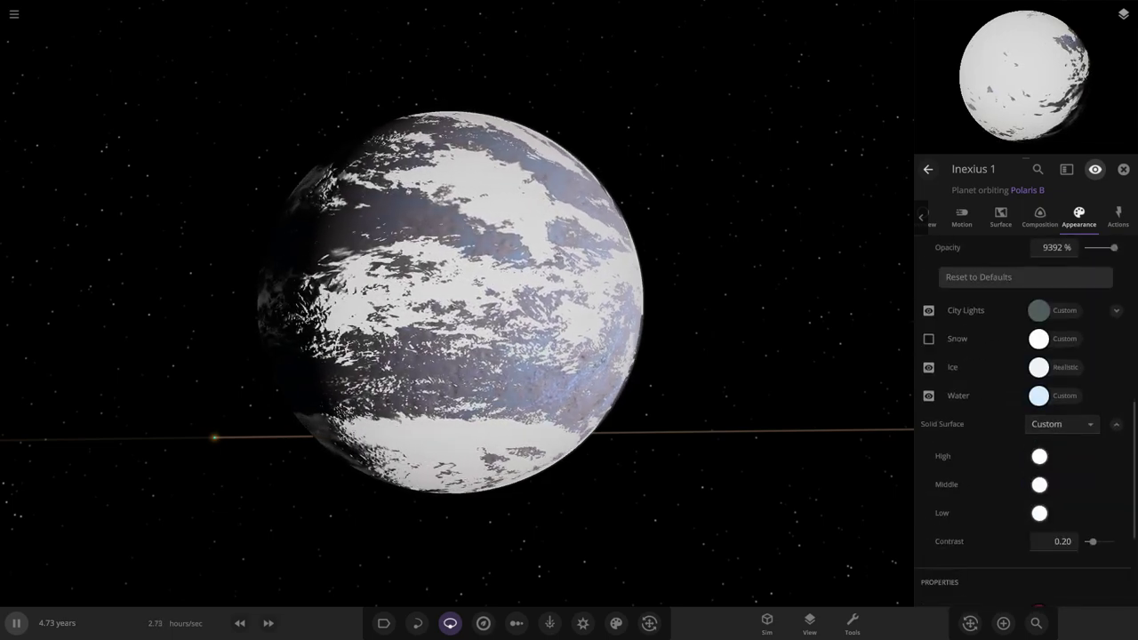
{"action": "left_click", "coordinate": [1038, 310]}
{"action": "left_click_drag", "start_coordinate": [880, 326], "coordinate": [850, 297]}
{"action": "left_click", "coordinate": [833, 288]}
{"action": "left_click_drag", "start_coordinate": [373, 302], "coordinate": [782, 391]}
{"action": "scroll", "coordinate": [658, 351], "scroll_direction": "down", "scroll_amount": 5}
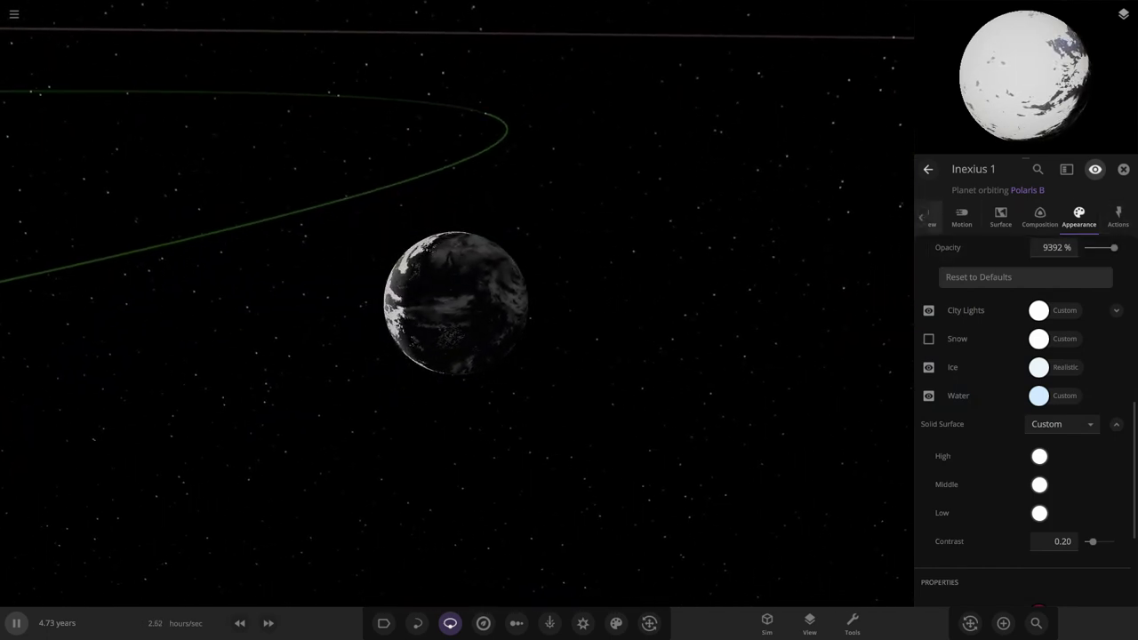
Step: Check the average temperature of Inexius 1 and close its properties
{"action": "left_click", "coordinate": [930, 218]}
{"action": "left_click", "coordinate": [1065, 367]}
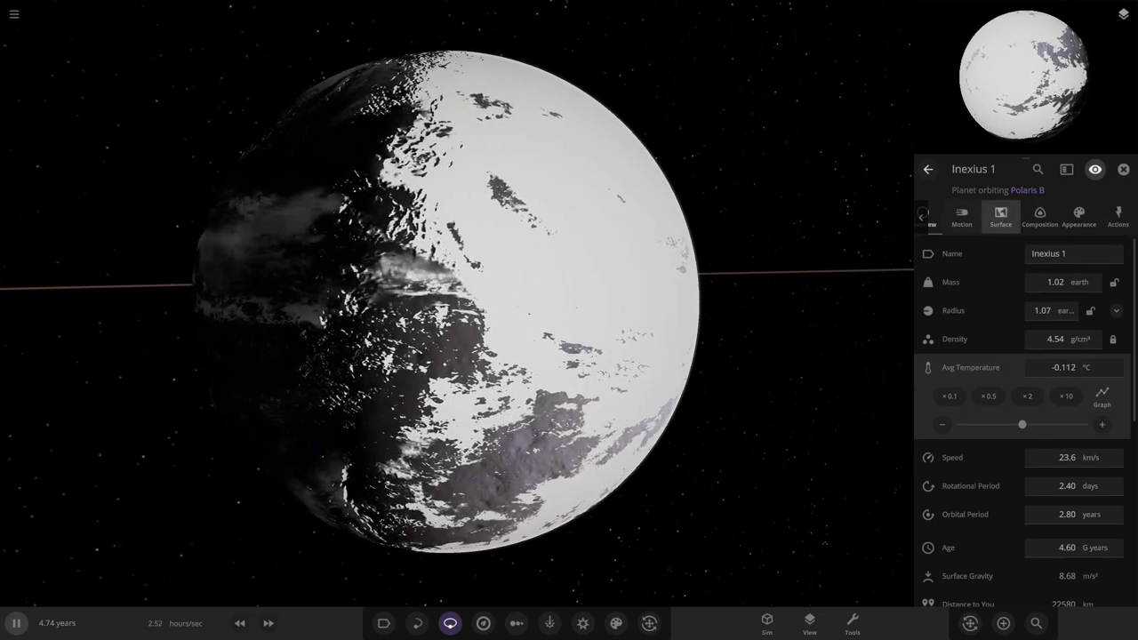
{"action": "left_click", "coordinate": [1123, 169]}
{"action": "scroll", "coordinate": [569, 302], "scroll_direction": "down", "scroll_amount": 10}
{"action": "left_click_drag", "start_coordinate": [676, 302], "coordinate": [427, 298]}
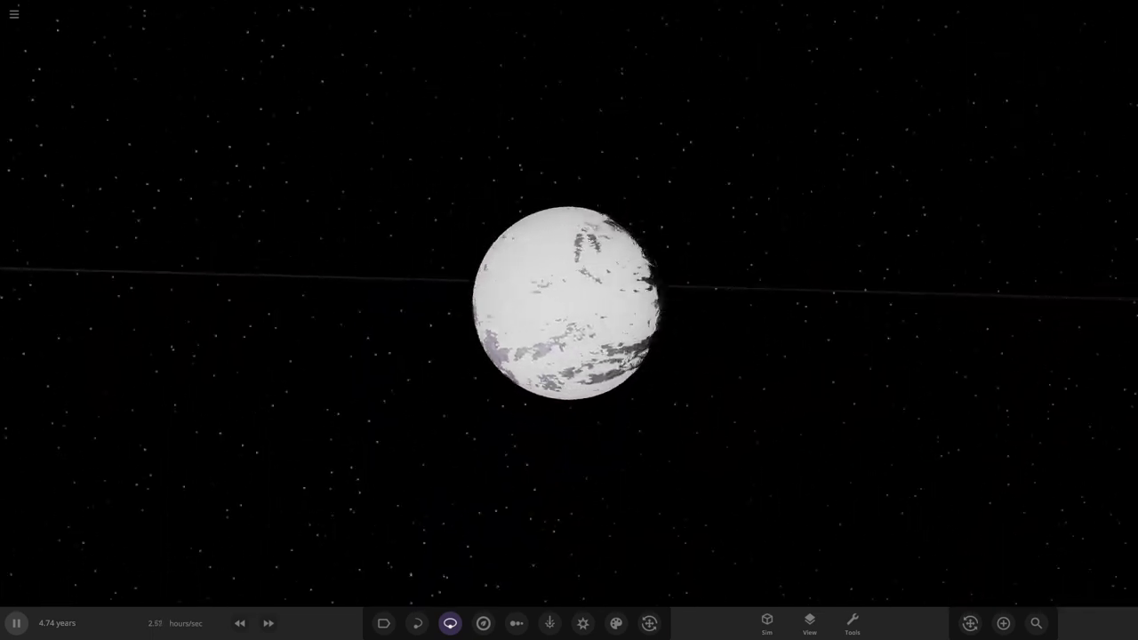
Step: Reopen Inexius 1's appearance settings and set its interface colour to white to recolour the orbit line
{"action": "scroll", "coordinate": [569, 303], "scroll_direction": "down", "scroll_amount": 10}
{"action": "left_click", "coordinate": [568, 303]}
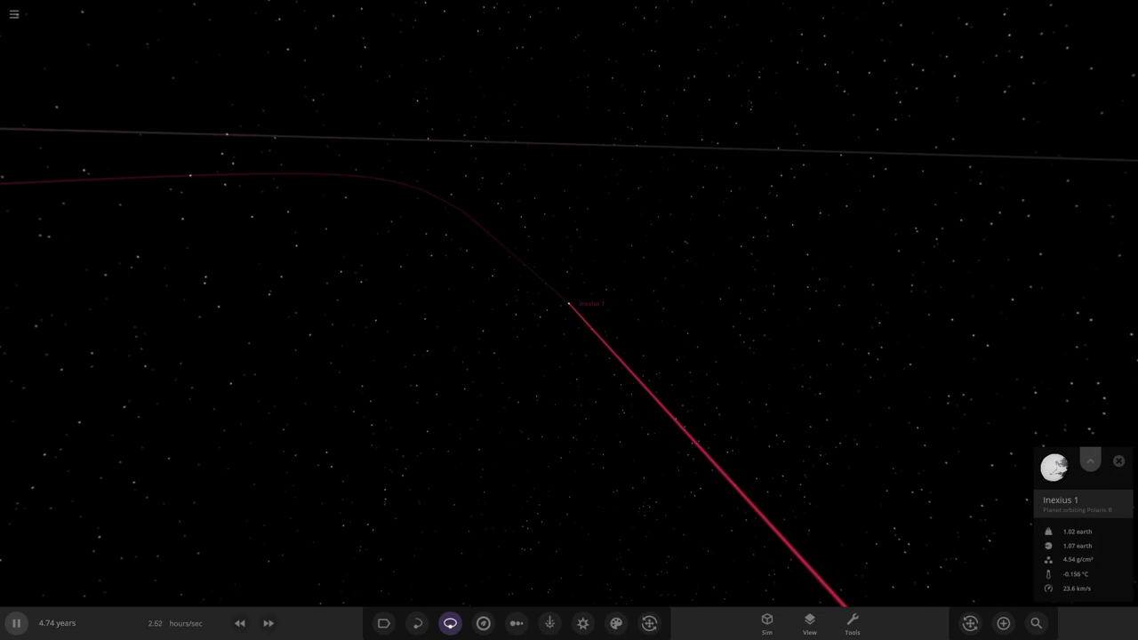
{"action": "left_click", "coordinate": [1090, 461]}
{"action": "left_click", "coordinate": [1038, 476]}
{"action": "left_click_drag", "start_coordinate": [889, 498], "coordinate": [850, 464]}
{"action": "left_click", "coordinate": [783, 427]}
{"action": "scroll", "coordinate": [782, 427], "scroll_direction": "down", "scroll_amount": 8}
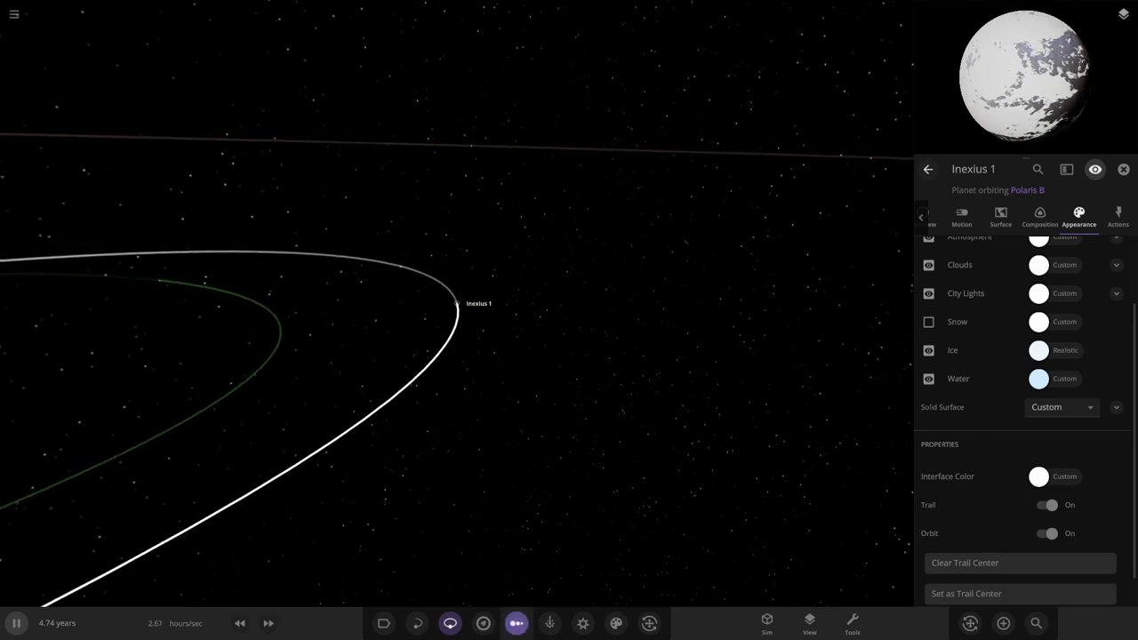
Step: Line up the system's bodies in the 1D Radius chart, zoom to the small planets and open Inexius 3's properties
{"action": "left_click", "coordinate": [516, 623]}
{"action": "left_click", "coordinate": [71, 559]}
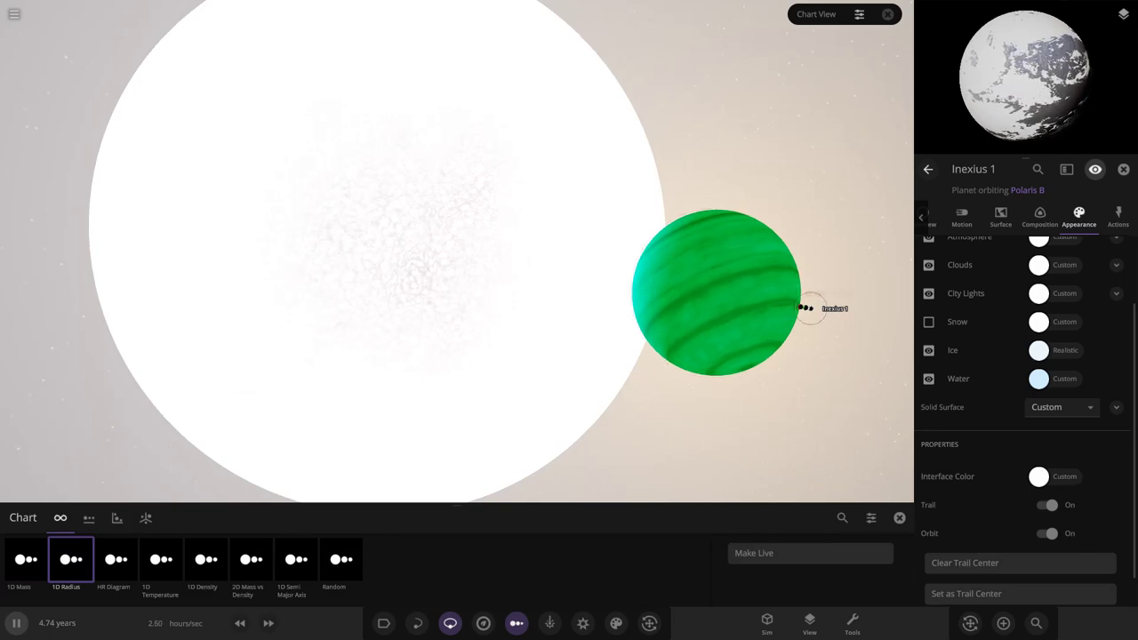
{"action": "double_click", "coordinate": [811, 309]}
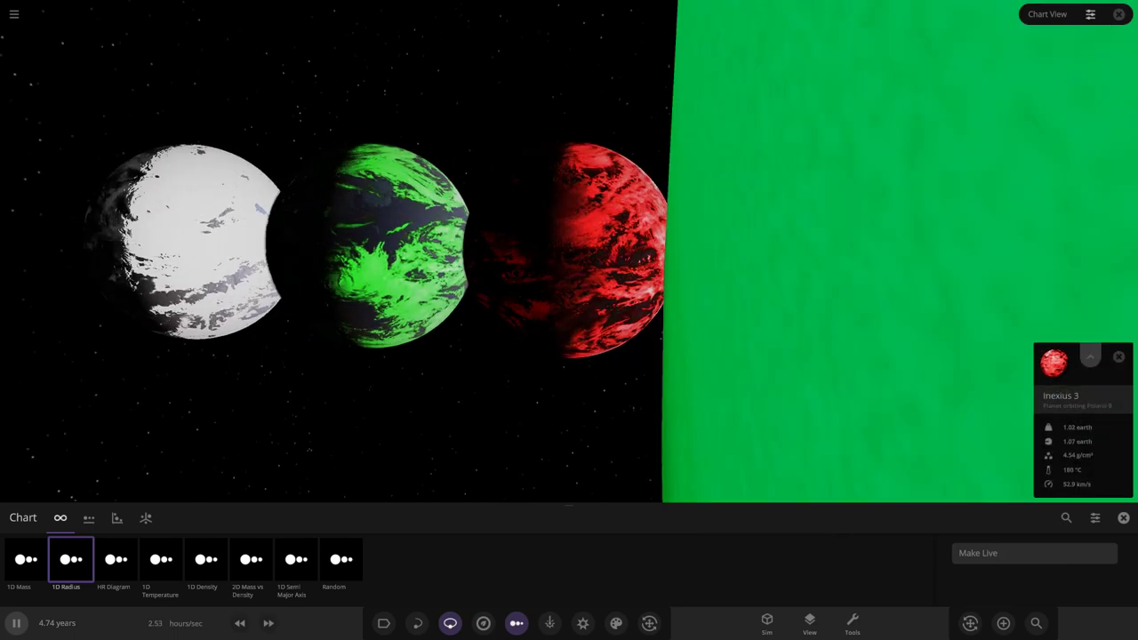
{"action": "left_click", "coordinate": [1089, 356]}
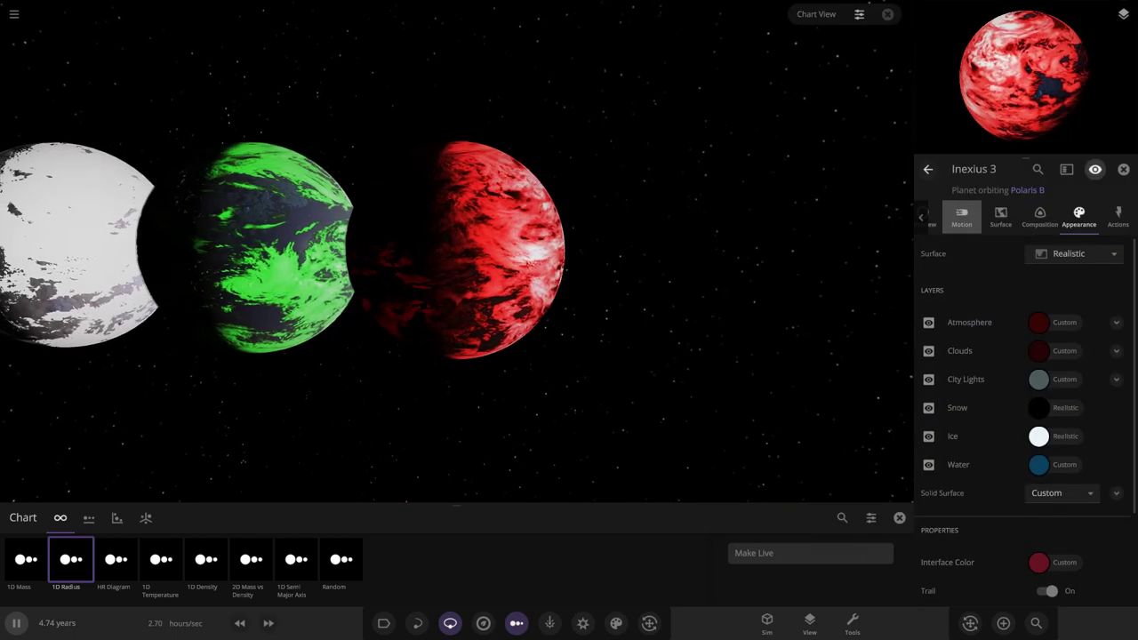
Step: Double the radius of planet Inexius 3 to 2.15 earth radii
{"action": "left_click", "coordinate": [933, 218]}
{"action": "left_click", "coordinate": [1041, 311]}
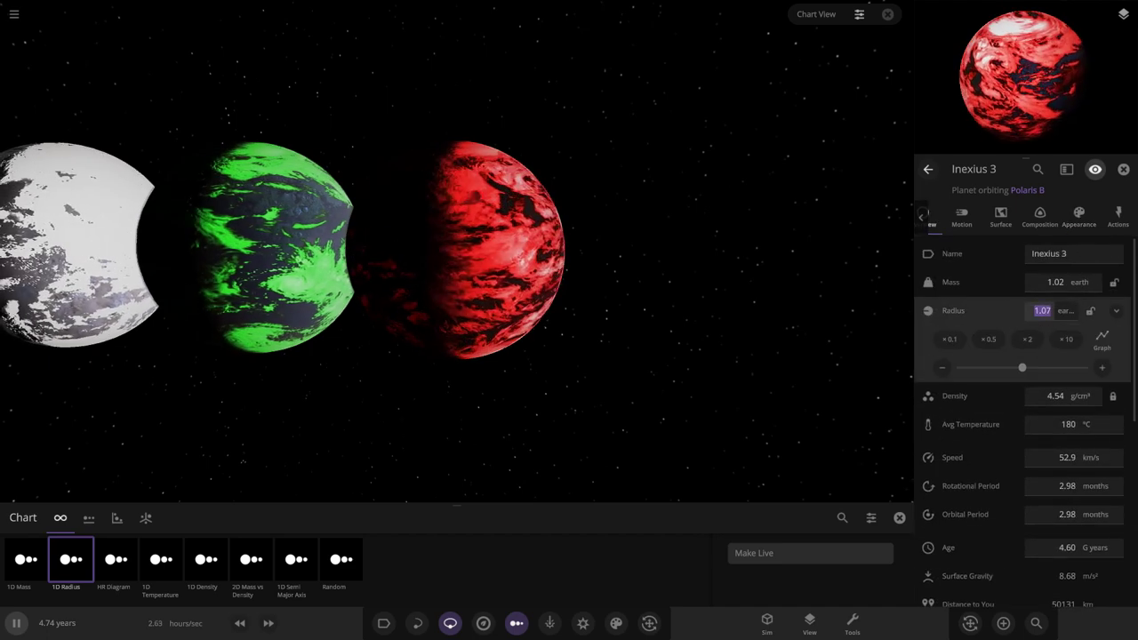
{"action": "left_click", "coordinate": [1026, 339]}
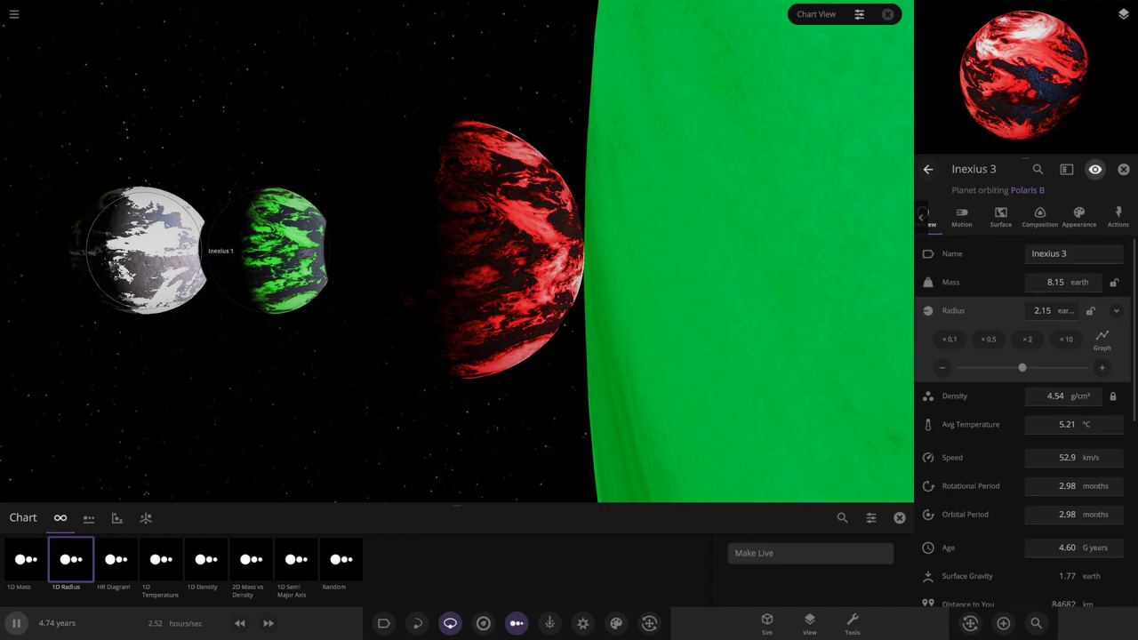
Step: Select planet Inexius 1 in the chart view and increase its radius to 1.52 earth radii
{"action": "left_click", "coordinate": [153, 250]}
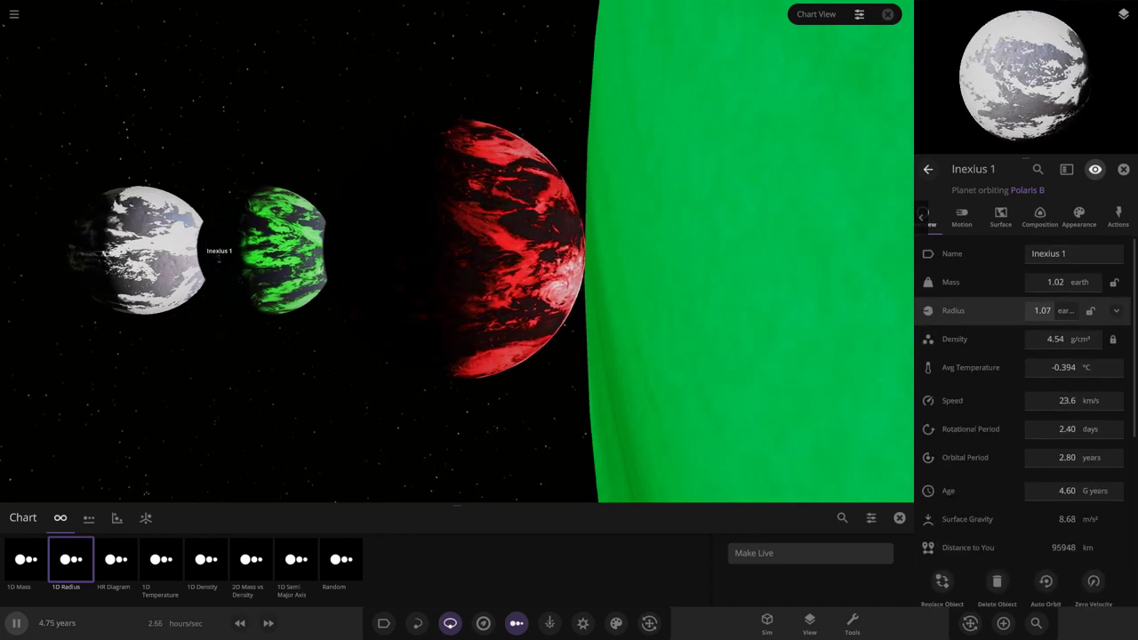
{"action": "left_click", "coordinate": [1042, 311]}
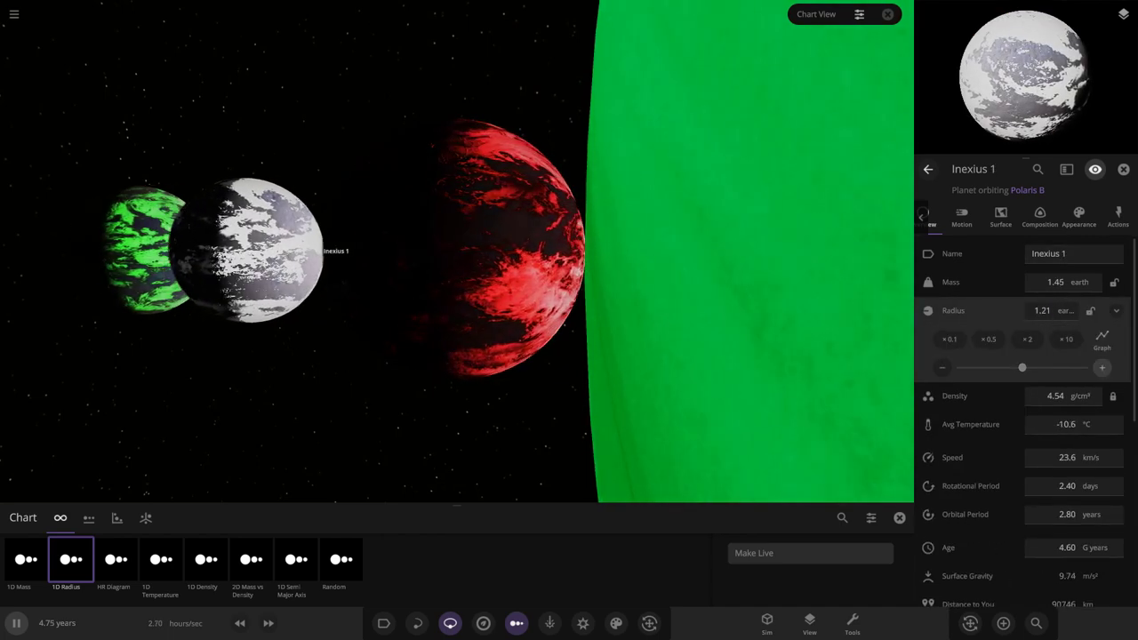
{"action": "left_click", "coordinate": [1102, 367]}
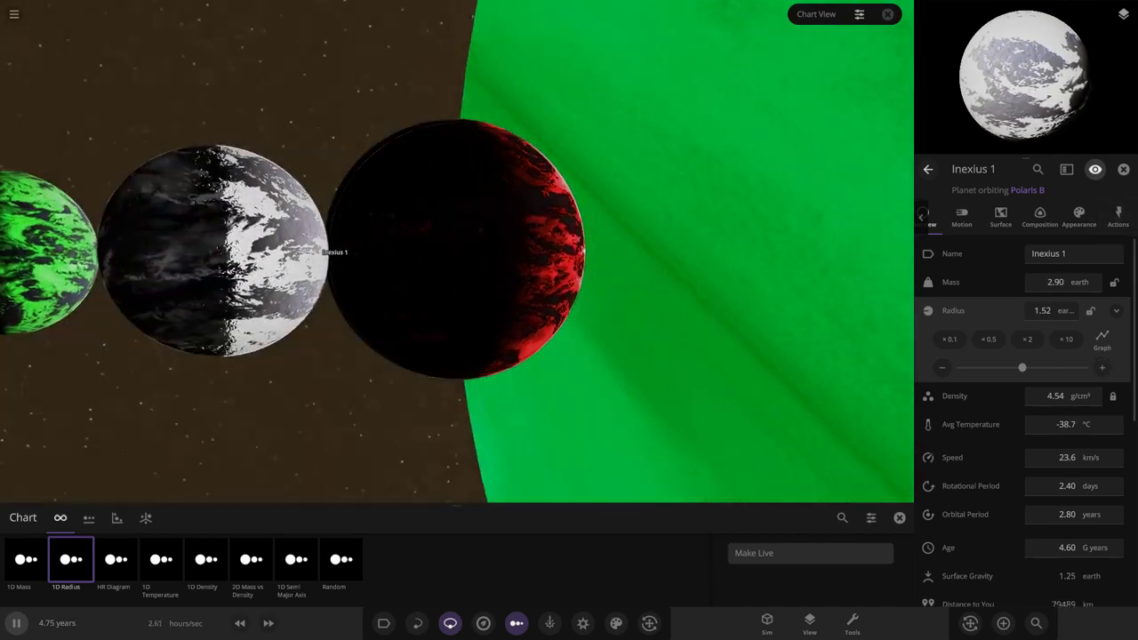
Step: Leave the planet comparison, centre the view on Polaris B and close the chart
{"action": "left_click", "coordinate": [1123, 168]}
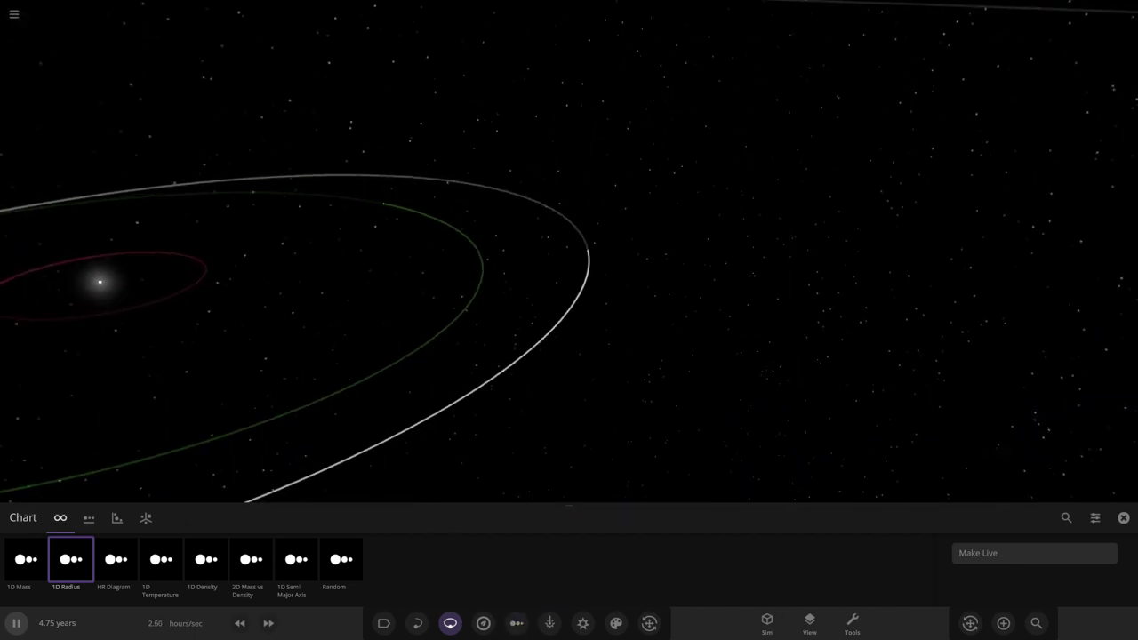
{"action": "double_click", "coordinate": [172, 231]}
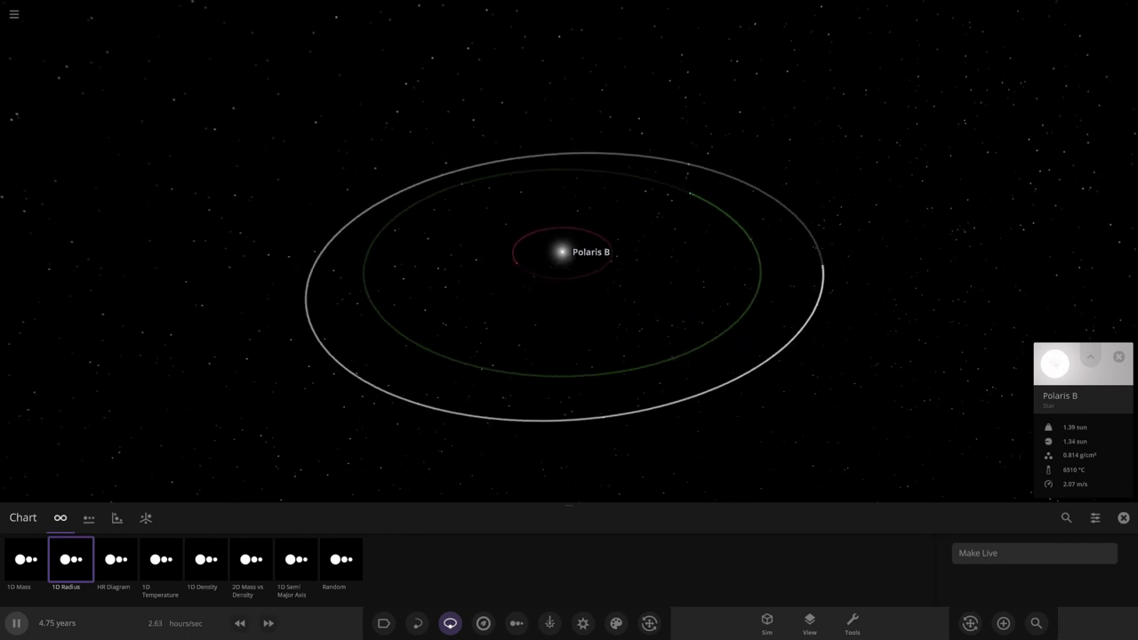
{"action": "left_click", "coordinate": [1124, 518]}
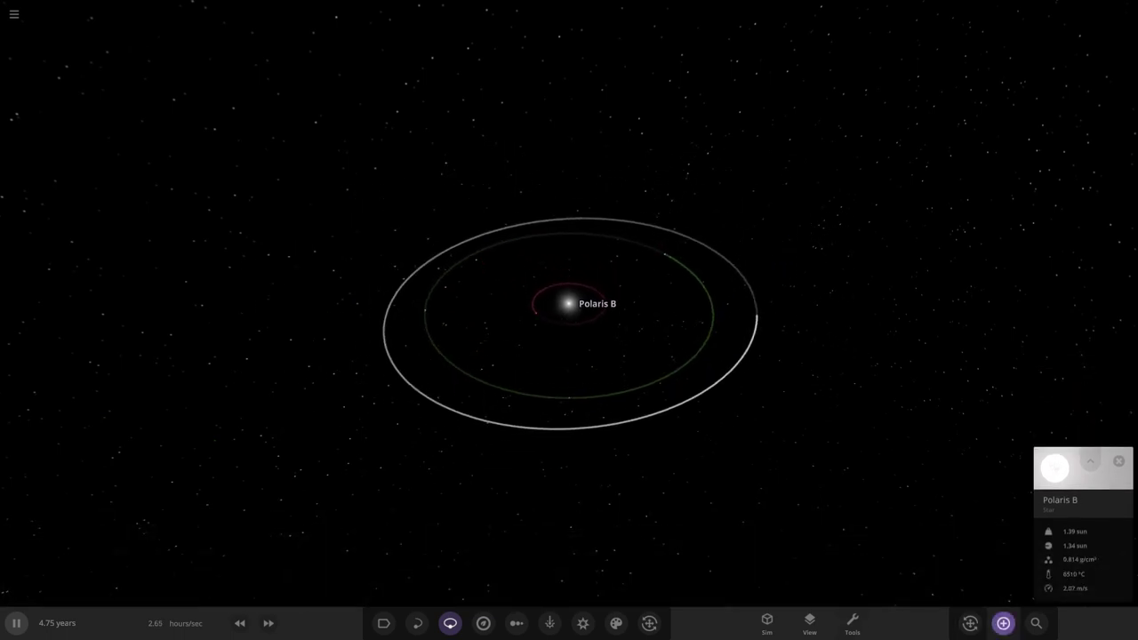
Step: Add the user object Kepler22b 2.0 in orbit around Polaris B, between the red and green orbits
{"action": "left_click", "coordinate": [1003, 623]}
{"action": "scroll", "coordinate": [745, 164], "scroll_direction": "up", "scroll_amount": 5}
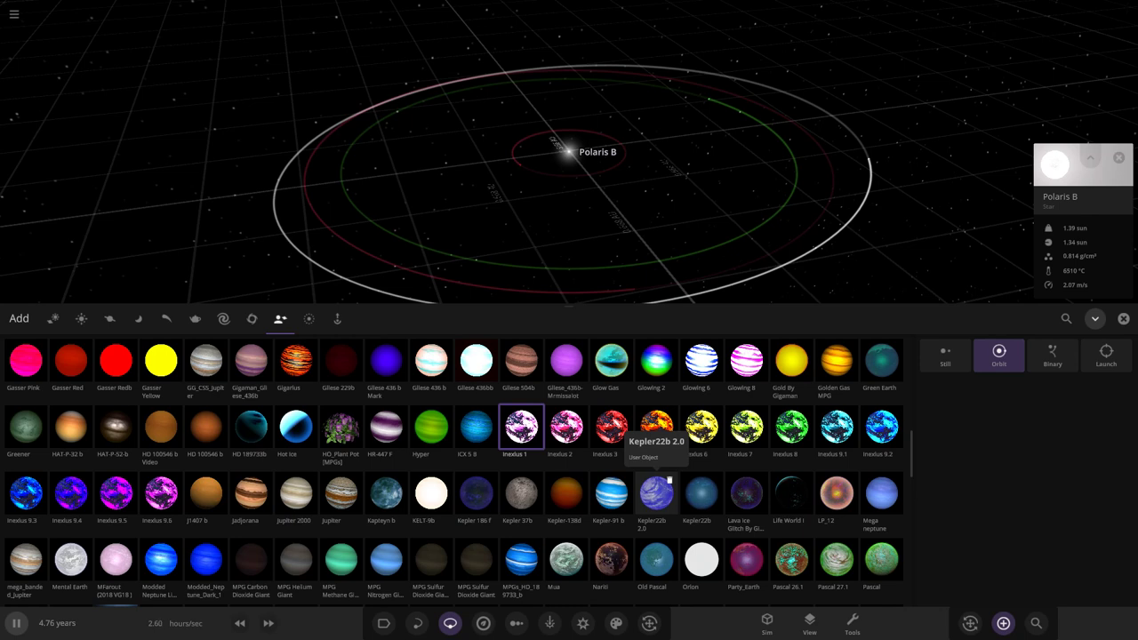
{"action": "left_click", "coordinate": [658, 491]}
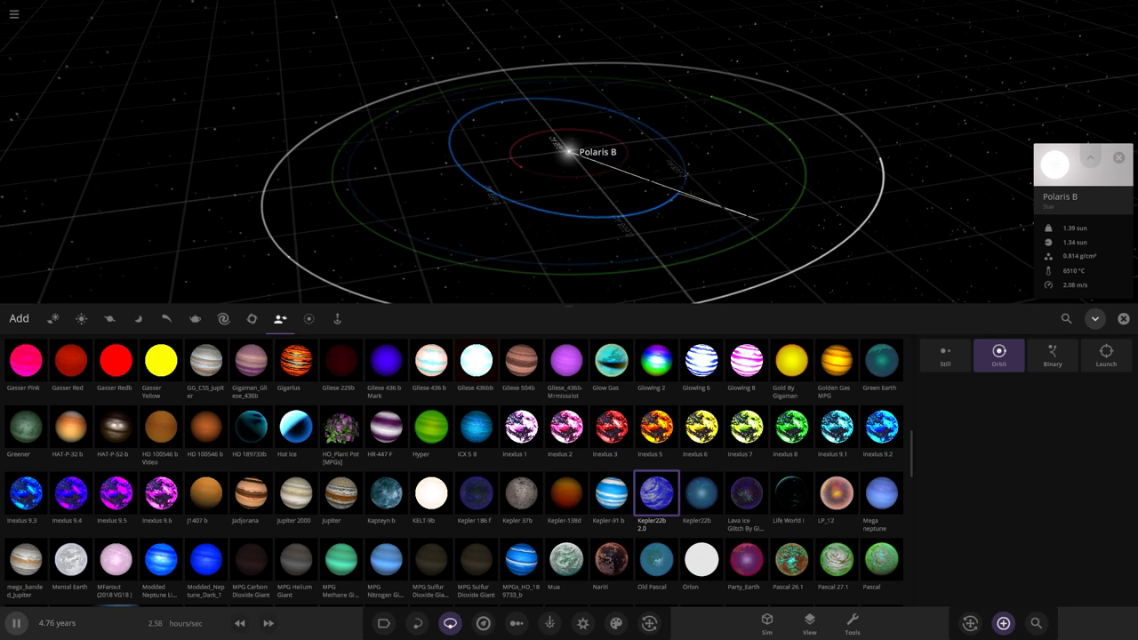
{"action": "left_click", "coordinate": [1123, 318]}
Step: Focus on Kepler22b, open its appearance properties and set its atmosphere colour to white
{"action": "double_click", "coordinate": [674, 348]}
{"action": "scroll", "coordinate": [569, 303], "scroll_direction": "up", "scroll_amount": 5}
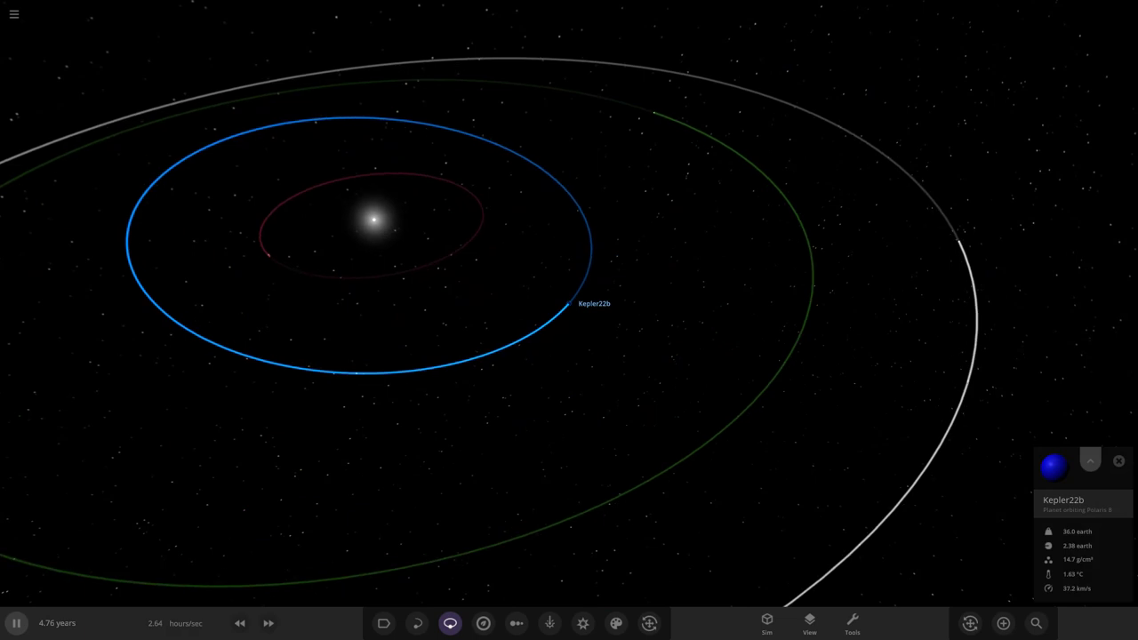
{"action": "scroll", "coordinate": [569, 303], "scroll_direction": "up", "scroll_amount": 2}
{"action": "double_click", "coordinate": [569, 303]}
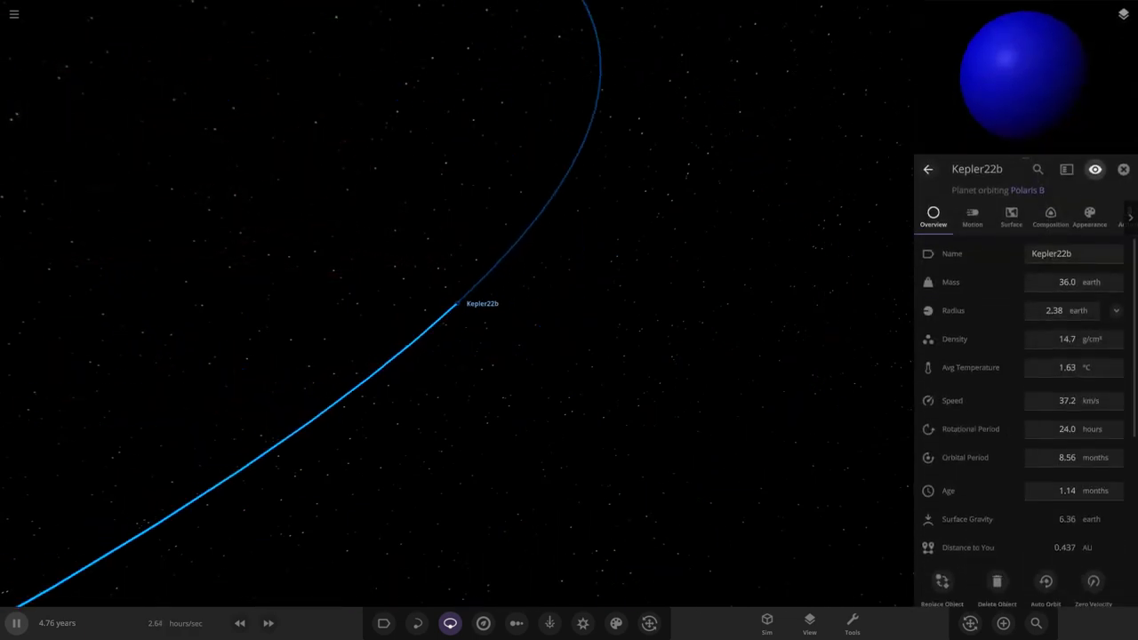
{"action": "left_click", "coordinate": [1089, 217]}
{"action": "left_click", "coordinate": [1039, 323]}
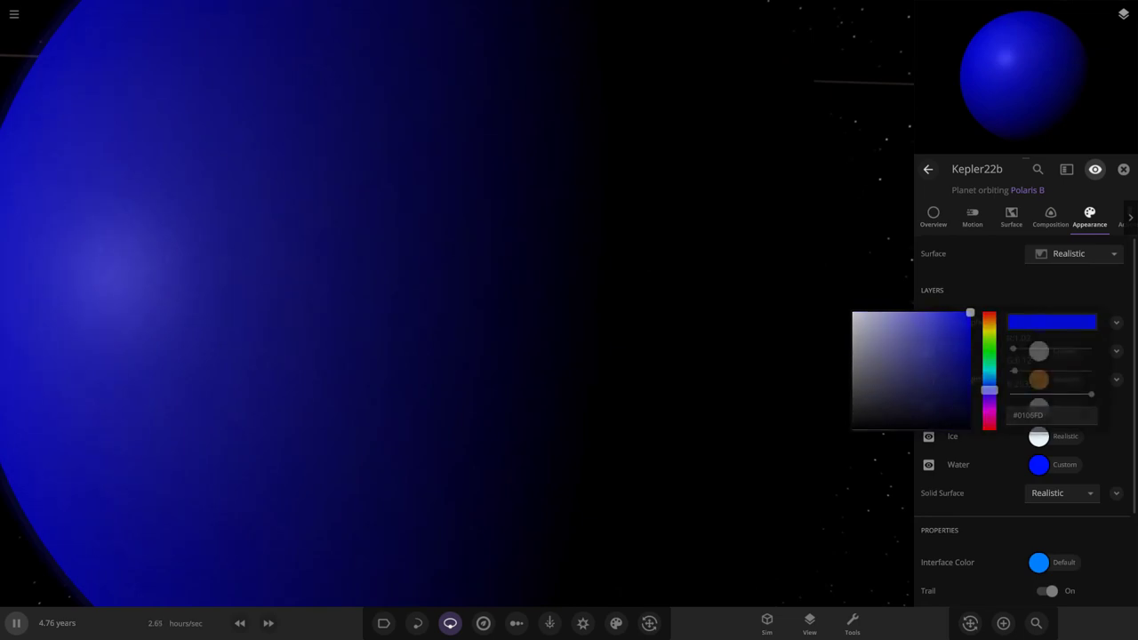
{"action": "left_click", "coordinate": [675, 320]}
{"action": "scroll", "coordinate": [569, 303], "scroll_direction": "down", "scroll_amount": 5}
{"action": "left_click", "coordinate": [1038, 323]}
{"action": "left_click", "coordinate": [852, 312]}
{"action": "left_click_drag", "start_coordinate": [675, 320], "coordinate": [746, 319]}
Step: Change Kepler22b's water colour to a light pinkish red
{"action": "left_click", "coordinate": [1038, 465]}
{"action": "left_click", "coordinate": [988, 455]}
{"action": "left_click", "coordinate": [894, 454]}
{"action": "left_click_drag", "start_coordinate": [887, 459], "coordinate": [893, 469]}
{"action": "left_click_drag", "start_coordinate": [622, 355], "coordinate": [786, 349]}
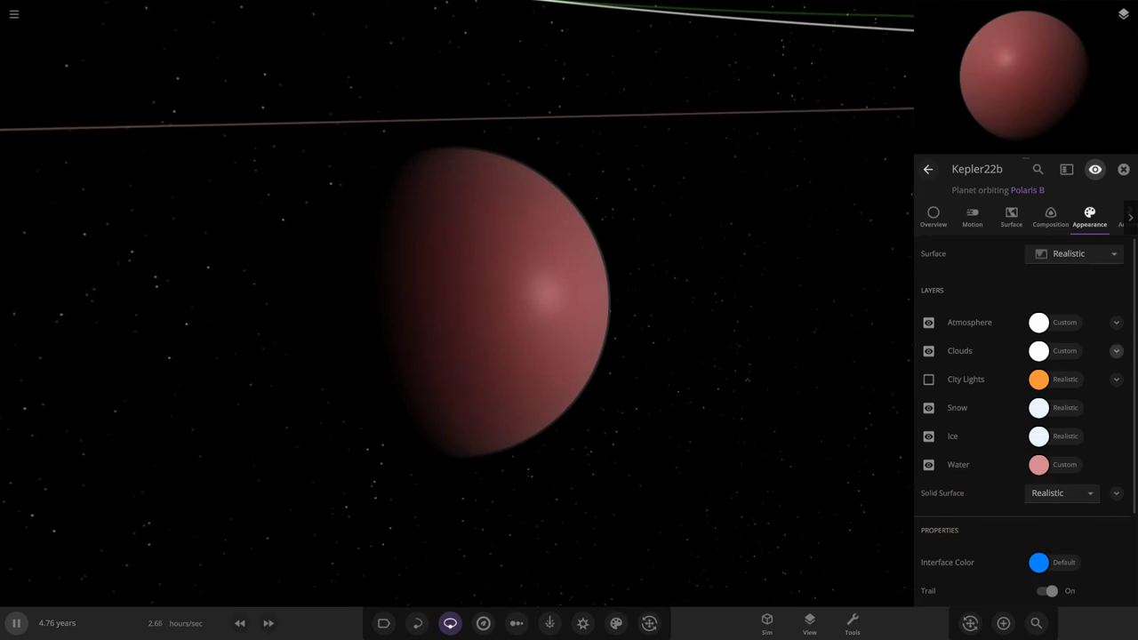
Step: Expand Kepler22b's cloud and atmosphere settings and set the atmosphere opacity to 7.52 %
{"action": "left_click", "coordinate": [1116, 350]}
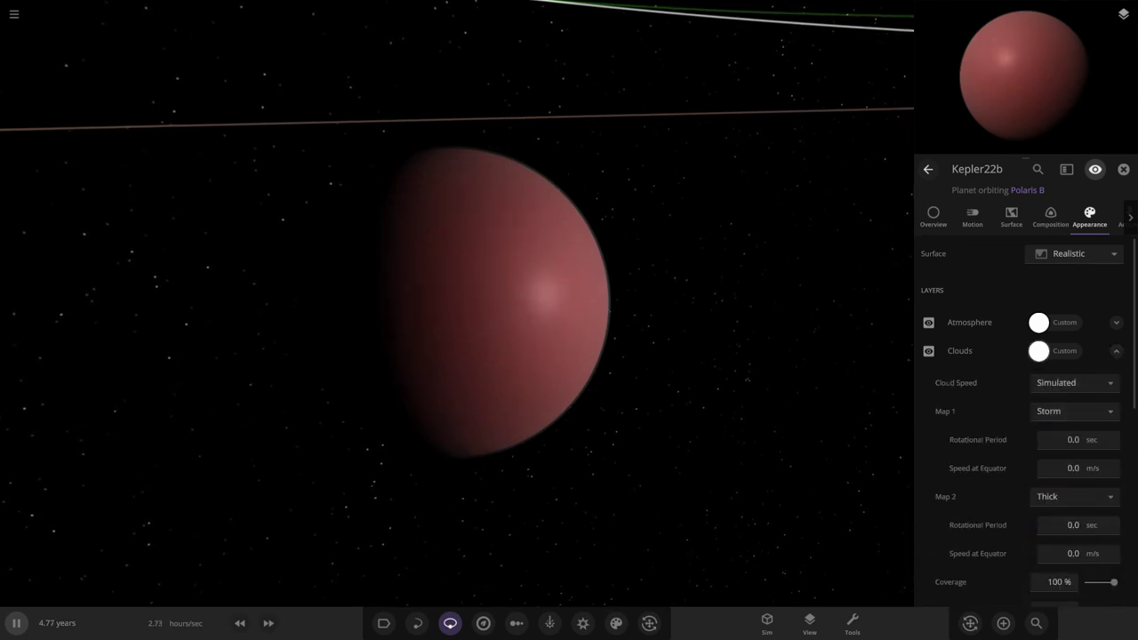
{"action": "left_click", "coordinate": [1116, 321]}
{"action": "mouse_move", "coordinate": [1085, 382]}
{"action": "left_mouse_down"}
{"action": "mouse_move", "coordinate": [1116, 382]}
{"action": "mouse_move", "coordinate": [1089, 382]}
{"action": "left_mouse_up"}
Step: Set Kepler22b's average temperature to about 0 °C
{"action": "left_click", "coordinate": [933, 217]}
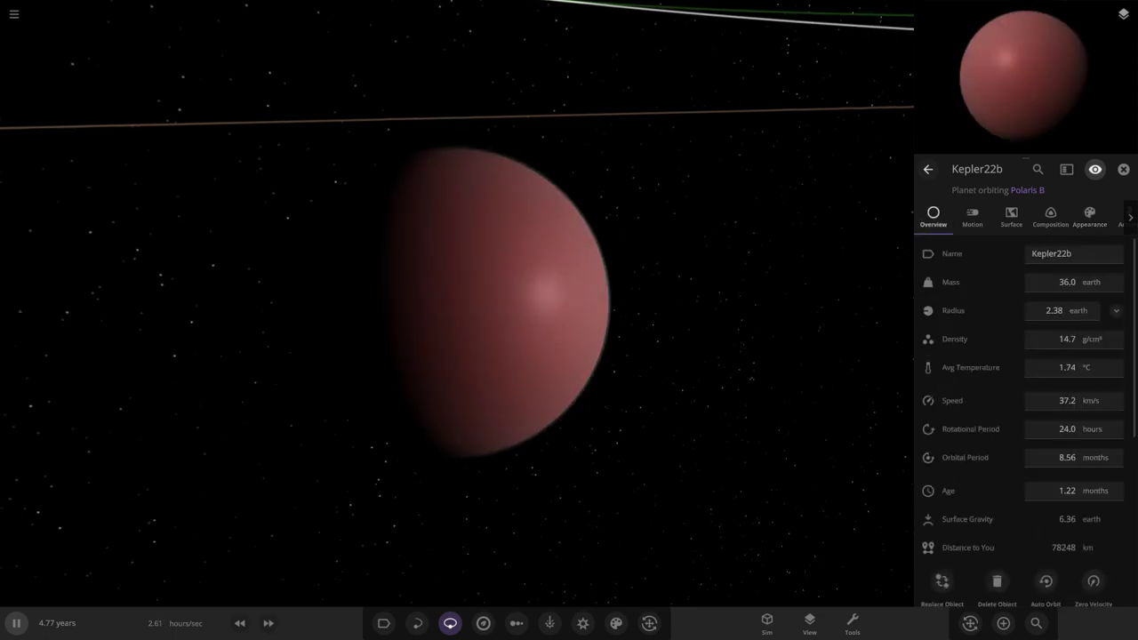
{"action": "left_click", "coordinate": [1057, 367]}
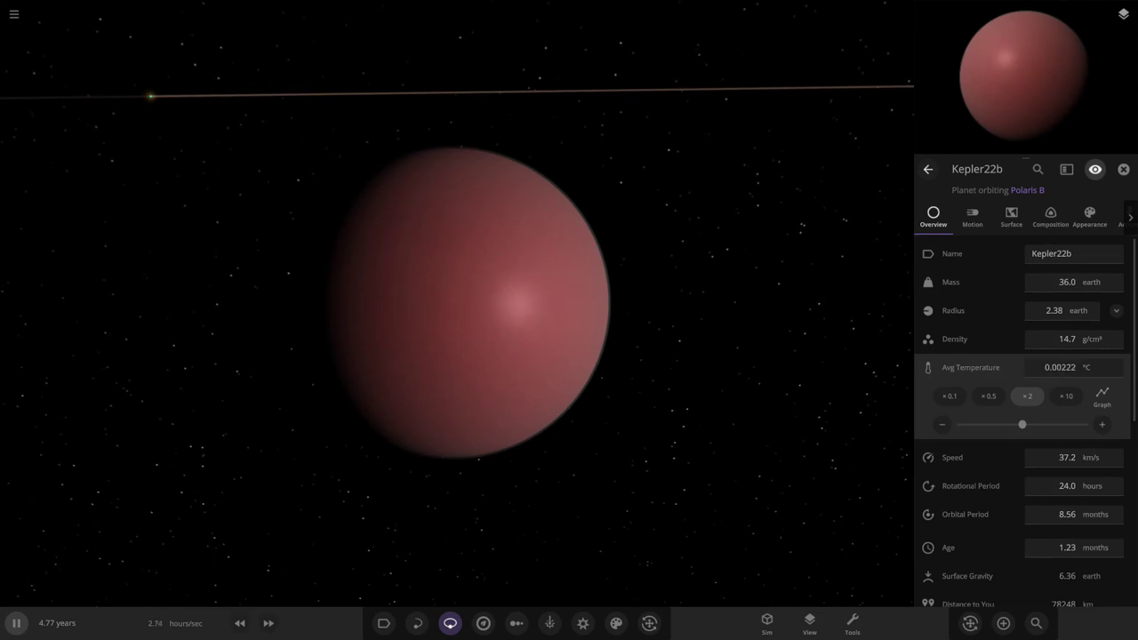
{"action": "scroll", "coordinate": [468, 302], "scroll_direction": "up", "scroll_amount": 4}
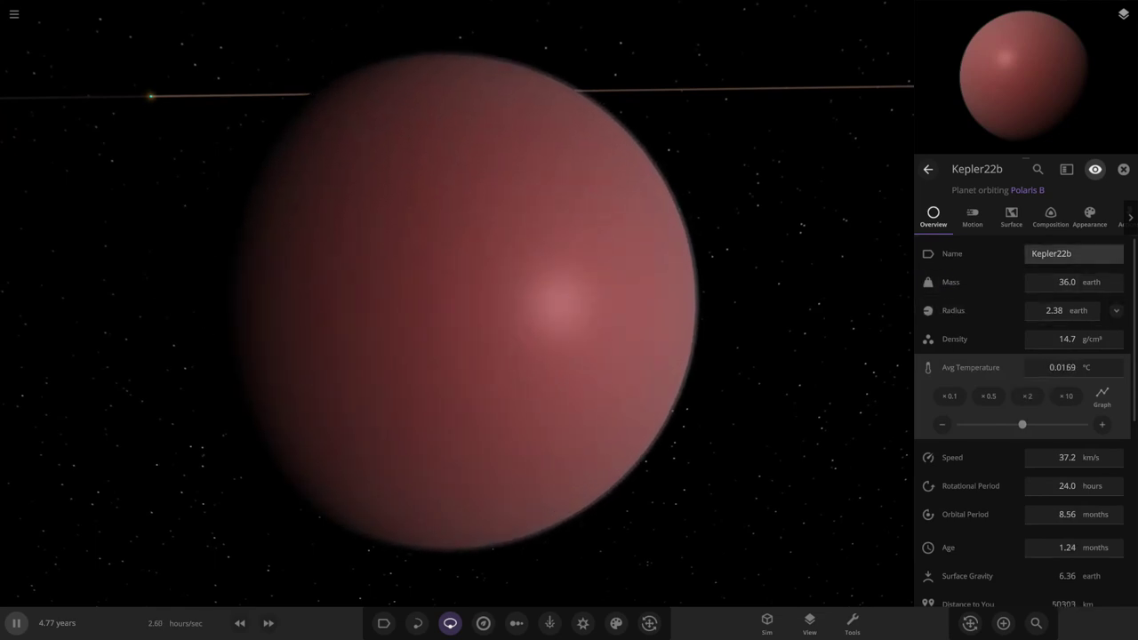
Step: Check Kepler22b's cloud colour and set its average temperature to 20 °C
{"action": "left_click", "coordinate": [1089, 217]}
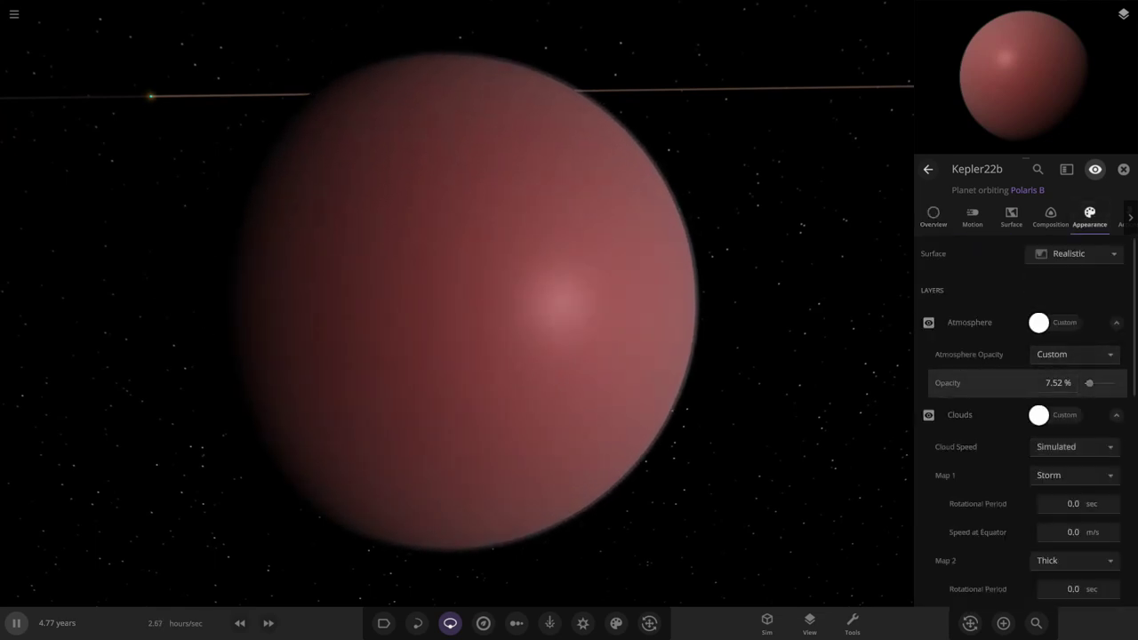
{"action": "left_click", "coordinate": [1038, 415]}
{"action": "left_click", "coordinate": [973, 217]}
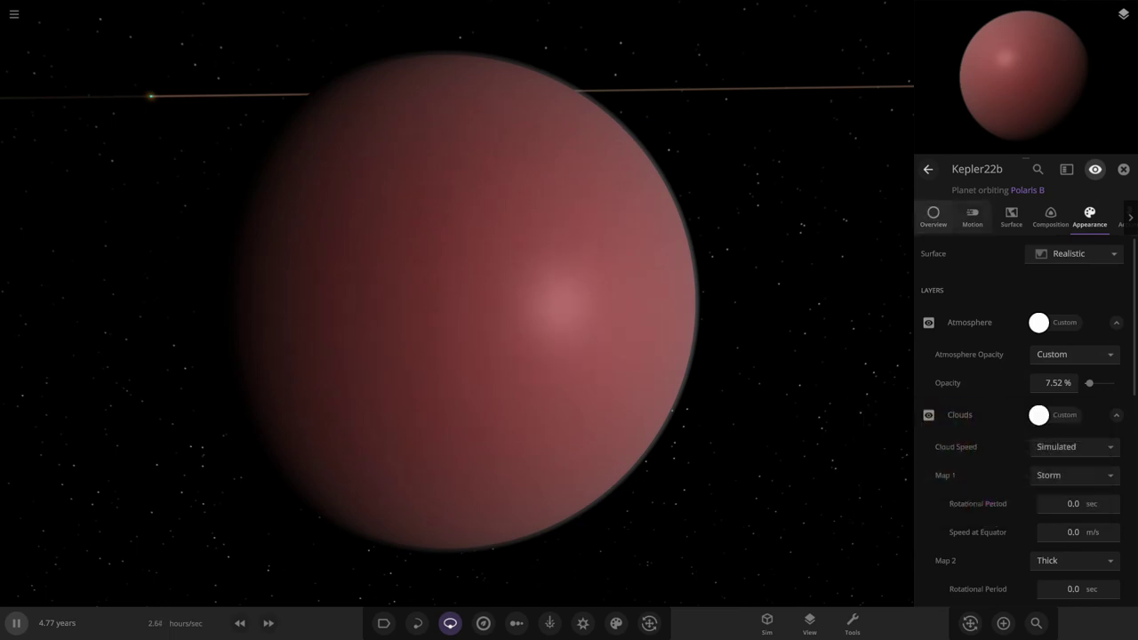
{"action": "left_click", "coordinate": [933, 217]}
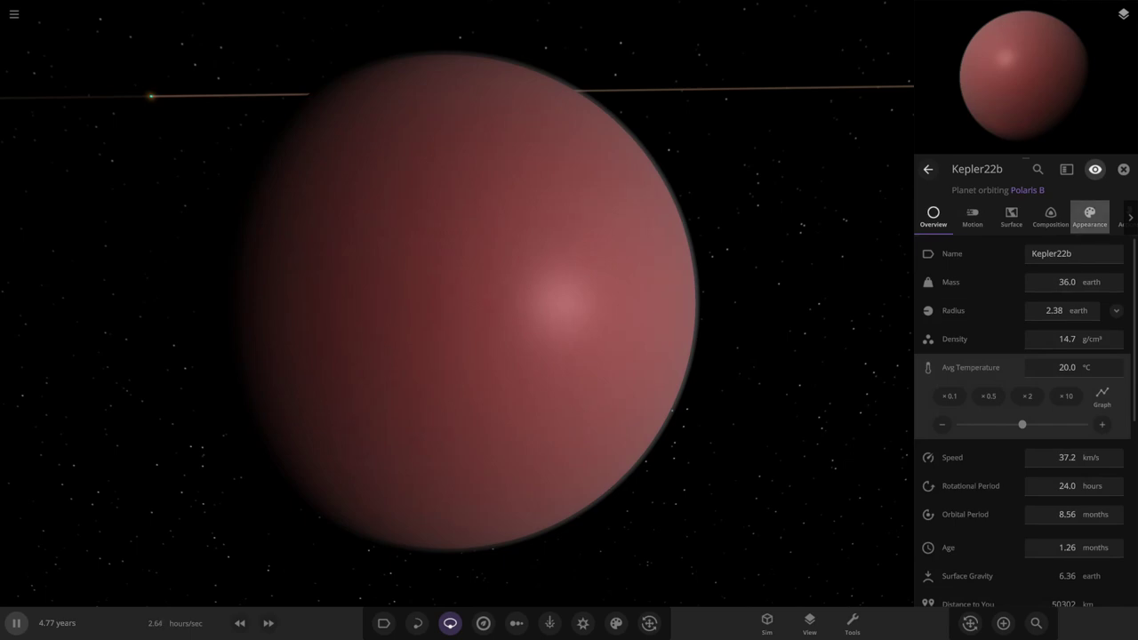
Step: Hide Kepler22b's atmosphere layer
{"action": "left_click", "coordinate": [1088, 217]}
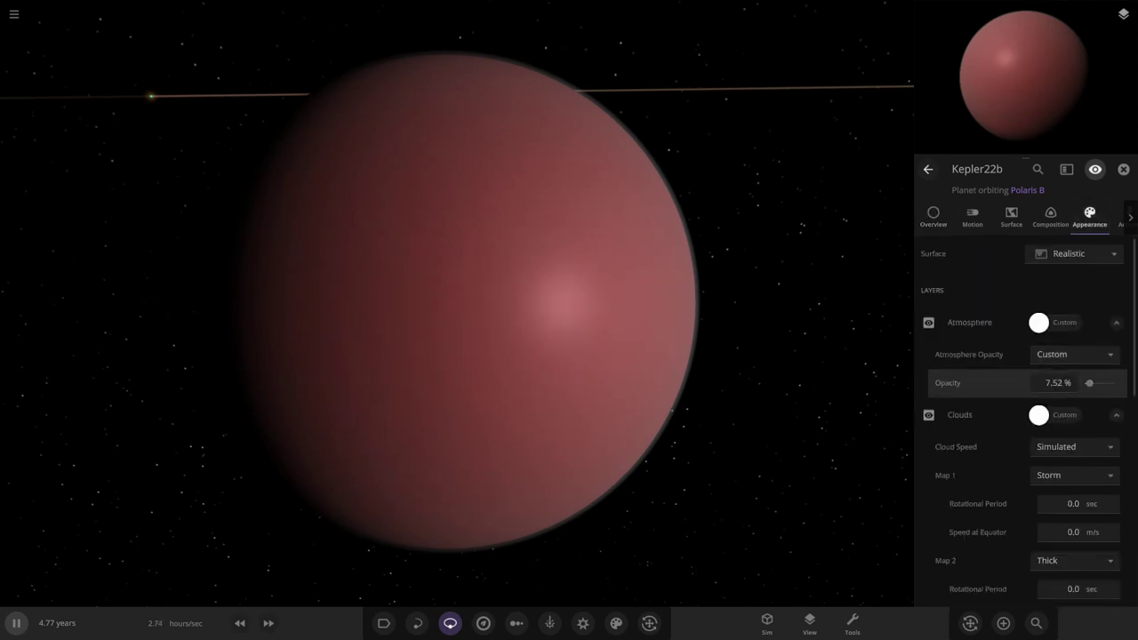
{"action": "left_click", "coordinate": [928, 321]}
{"action": "left_click_drag", "start_coordinate": [782, 338], "coordinate": [729, 284]}
Step: Examine Kepler22b's surface temperature, water and energy flow properties
{"action": "left_click", "coordinate": [933, 217]}
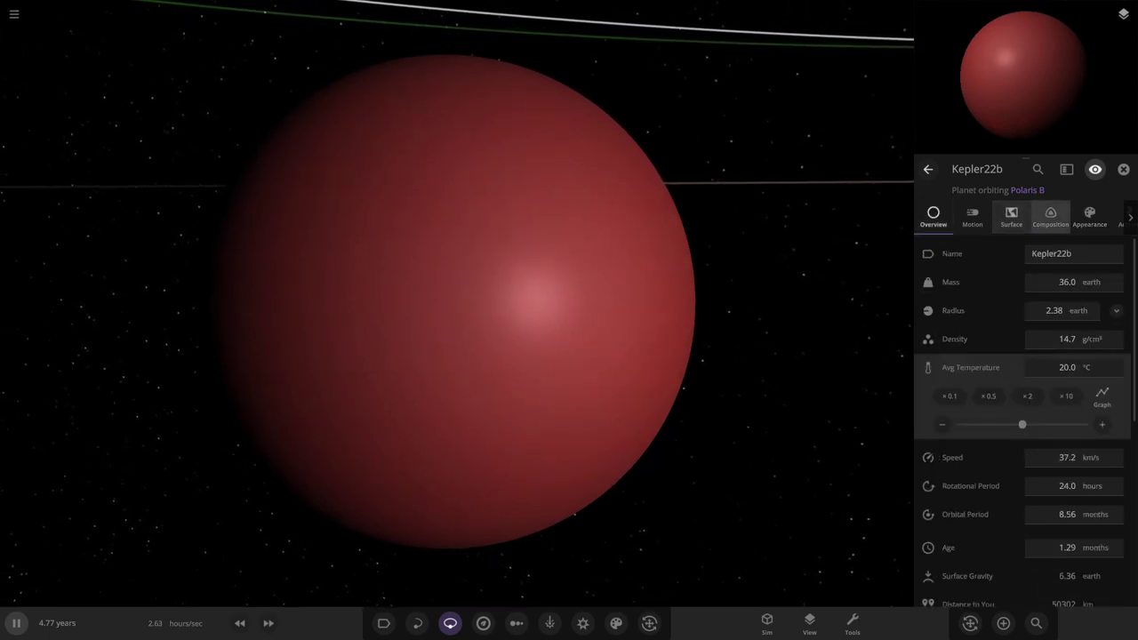
{"action": "left_click", "coordinate": [1011, 217]}
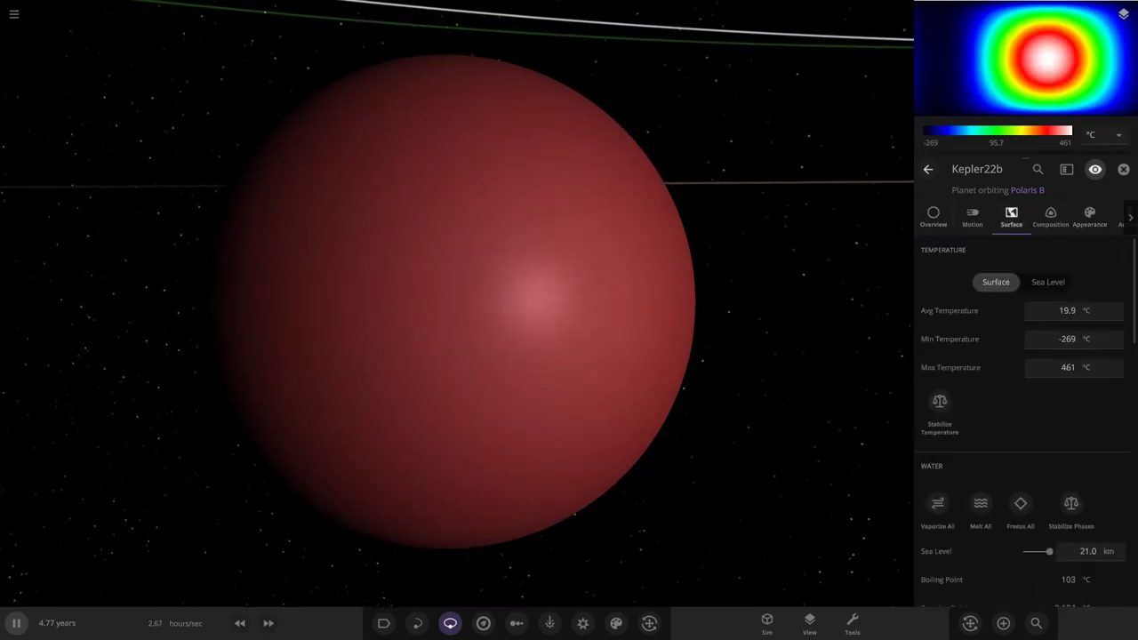
{"action": "scroll", "coordinate": [569, 311], "scroll_direction": "down", "scroll_amount": 5}
{"action": "left_click_drag", "start_coordinate": [569, 311], "coordinate": [711, 320]}
{"action": "left_click", "coordinate": [933, 217]}
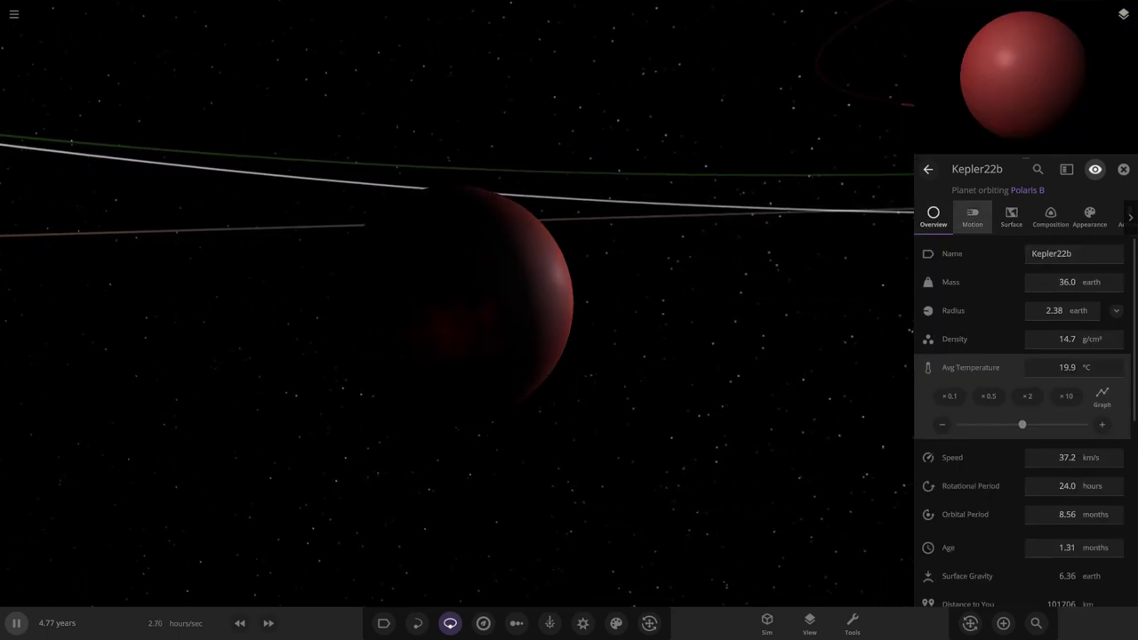
{"action": "left_click", "coordinate": [971, 217]}
{"action": "left_click", "coordinate": [1011, 217]}
{"action": "scroll", "coordinate": [1023, 478], "scroll_direction": "down", "scroll_amount": 5}
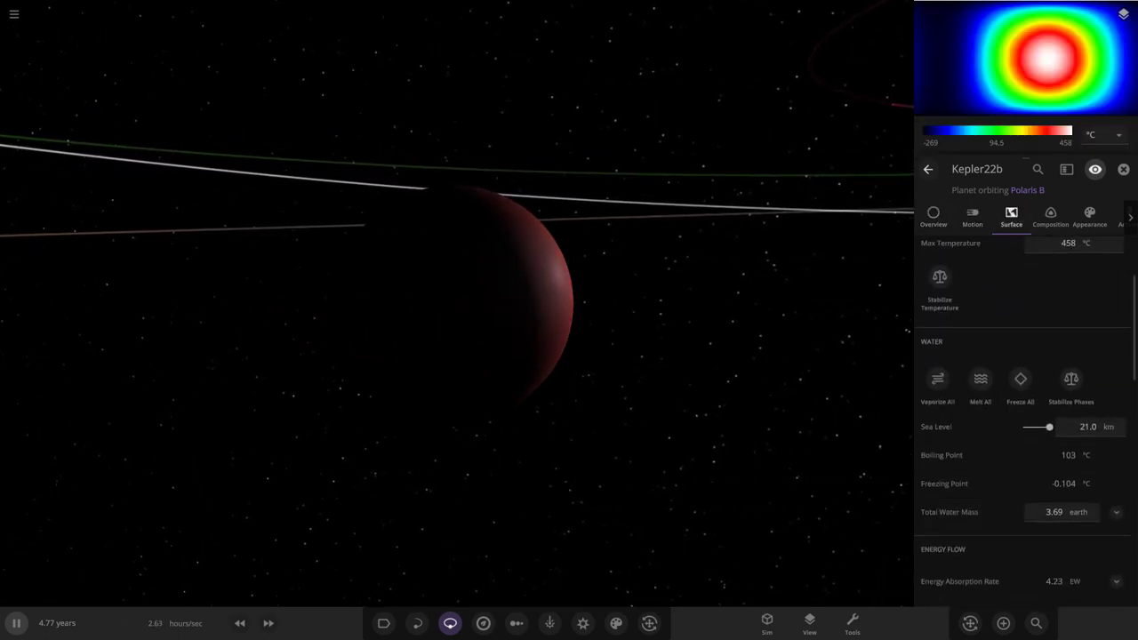
{"action": "scroll", "coordinate": [1022, 478], "scroll_direction": "down", "scroll_amount": 3}
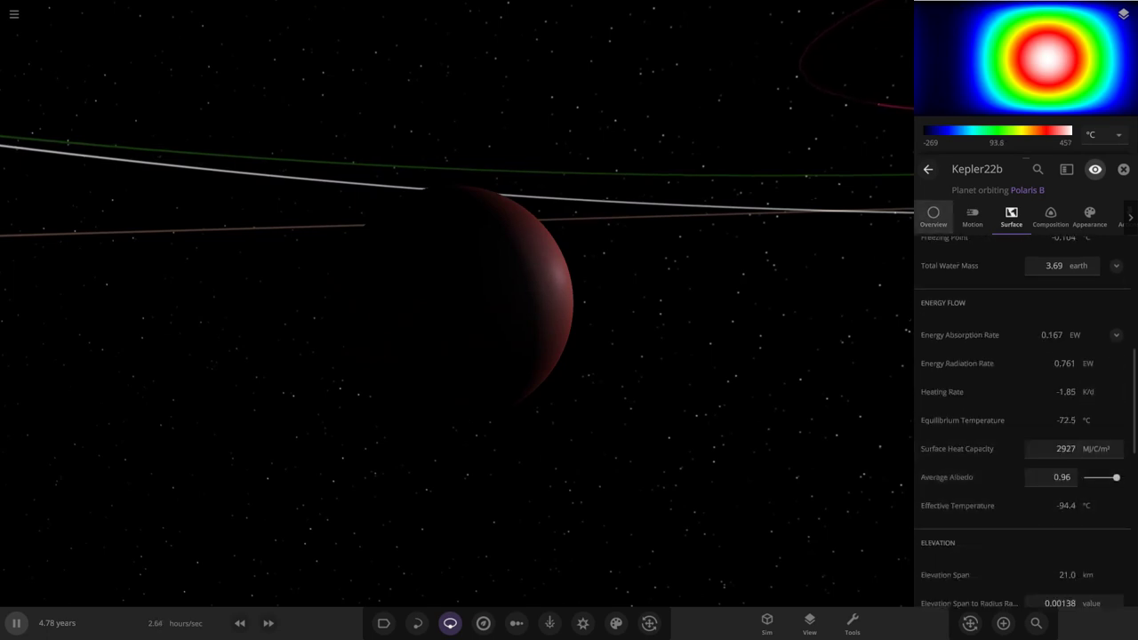
{"action": "left_click", "coordinate": [932, 217]}
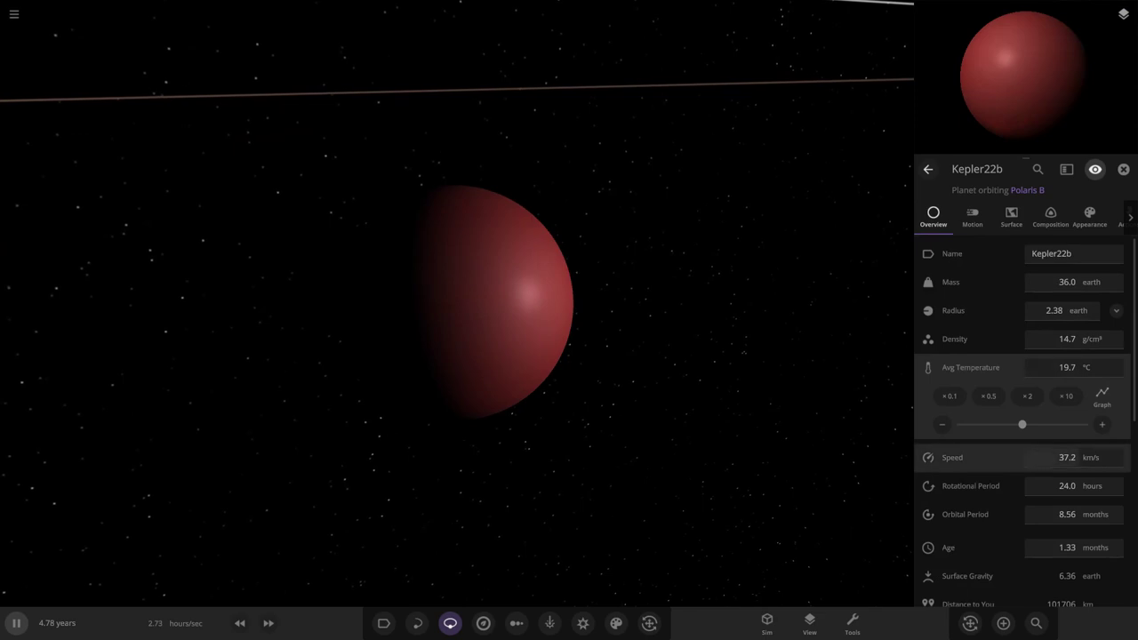
Step: Speed up the simulation to about 6.9 days per second and check Kepler22b's surface energy flow
{"action": "left_click", "coordinate": [268, 623]}
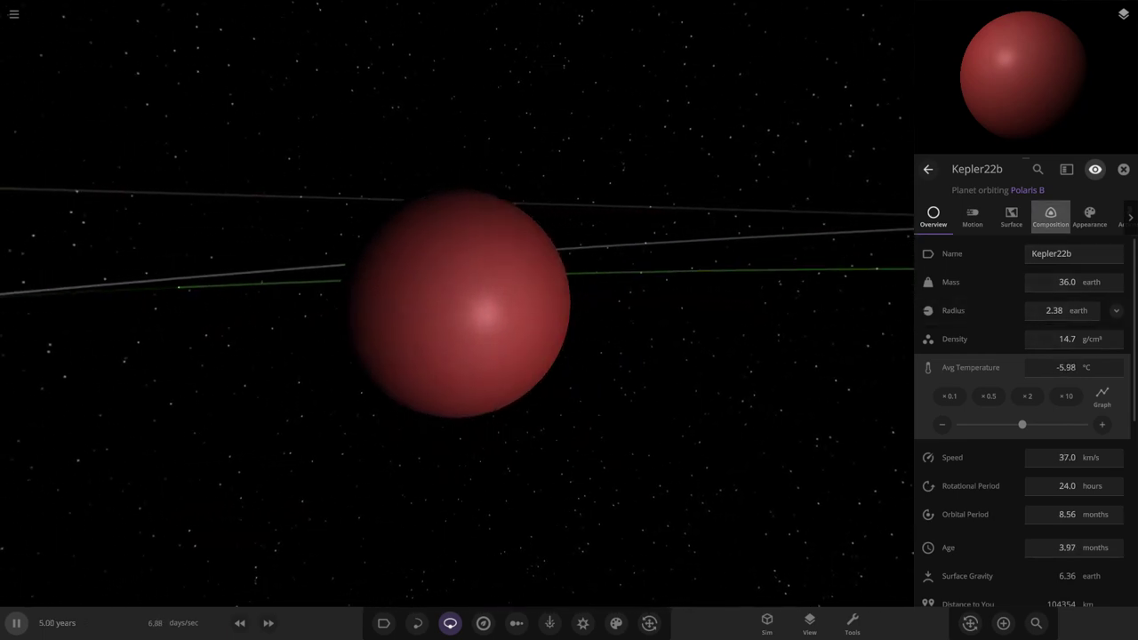
{"action": "left_click", "coordinate": [1010, 217]}
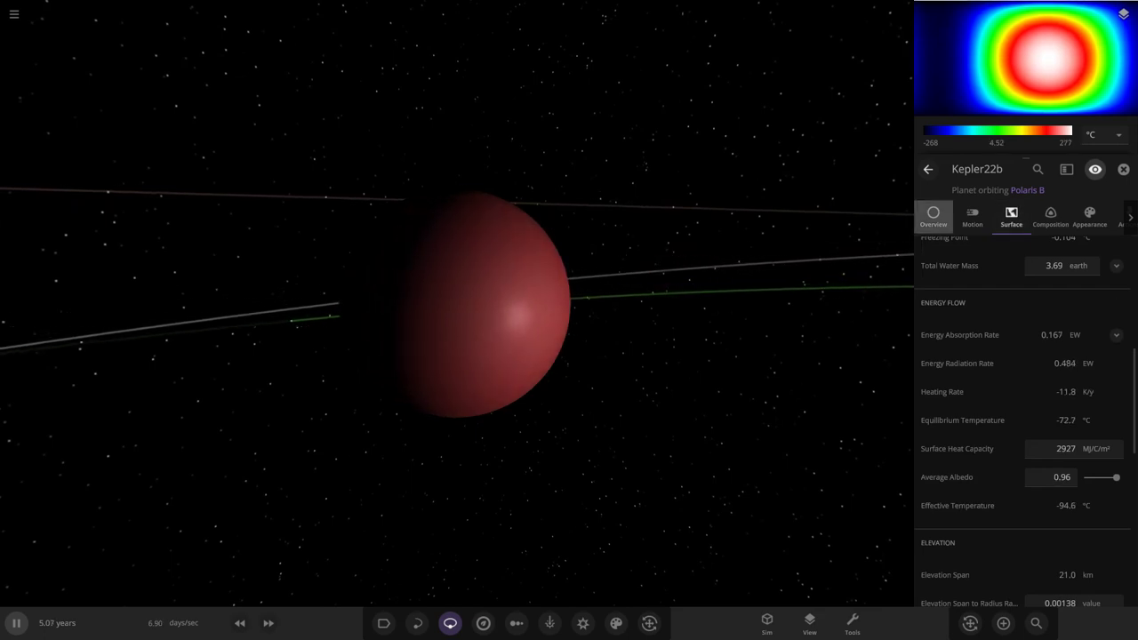
{"action": "left_click", "coordinate": [932, 217]}
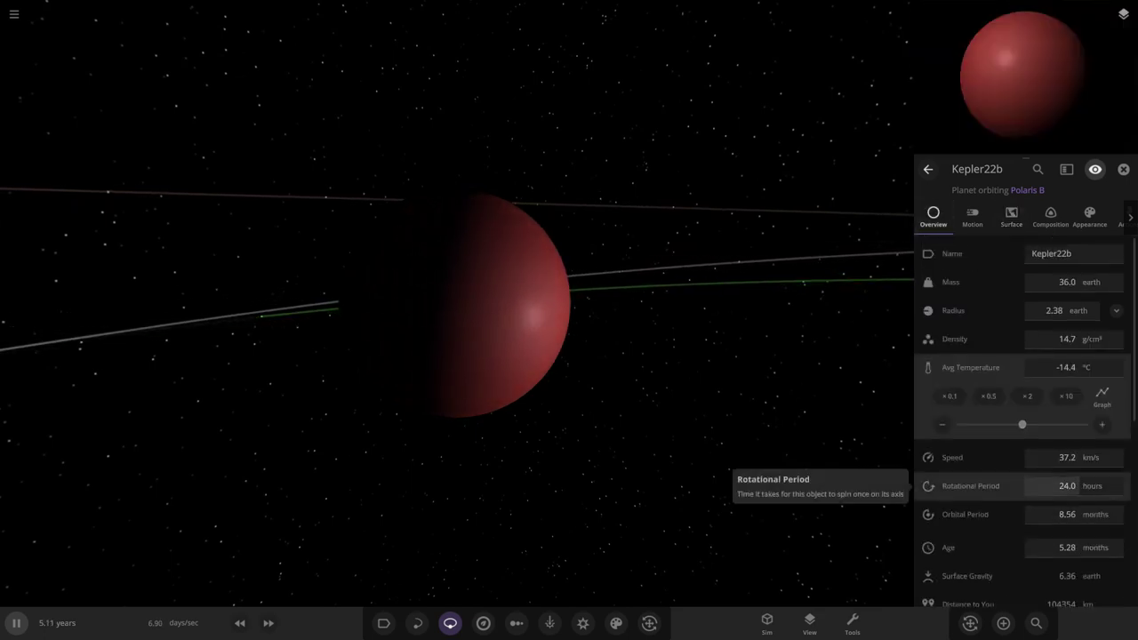
Step: Set Kepler22b's rotational period to 15 hours and check its material composition
{"action": "left_click", "coordinate": [1065, 486]}
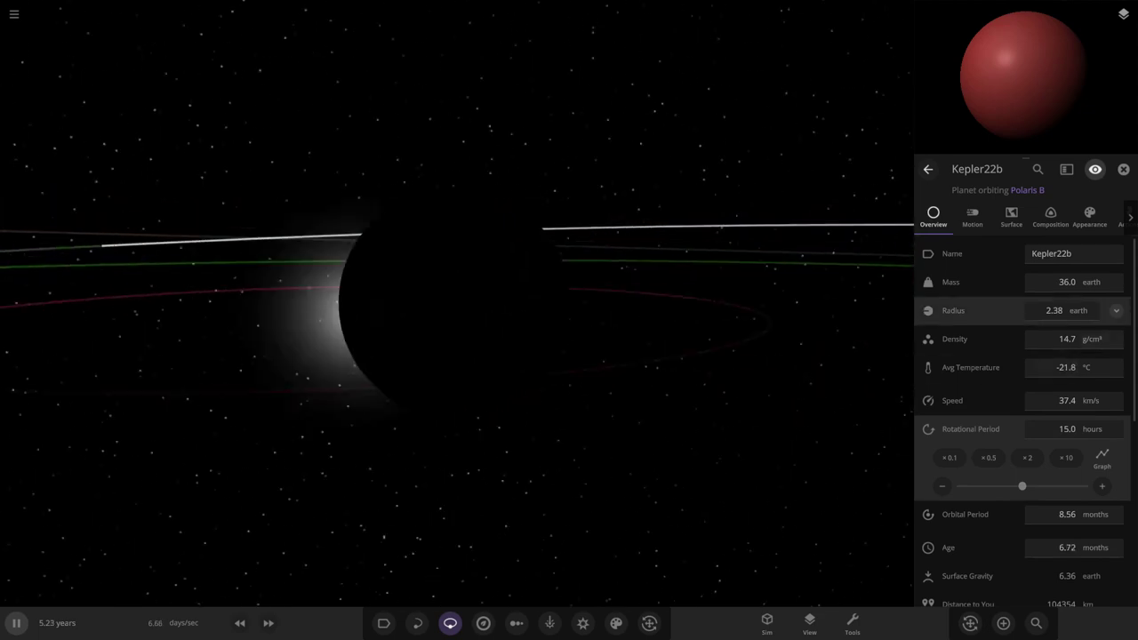
{"action": "left_click", "coordinate": [1050, 217]}
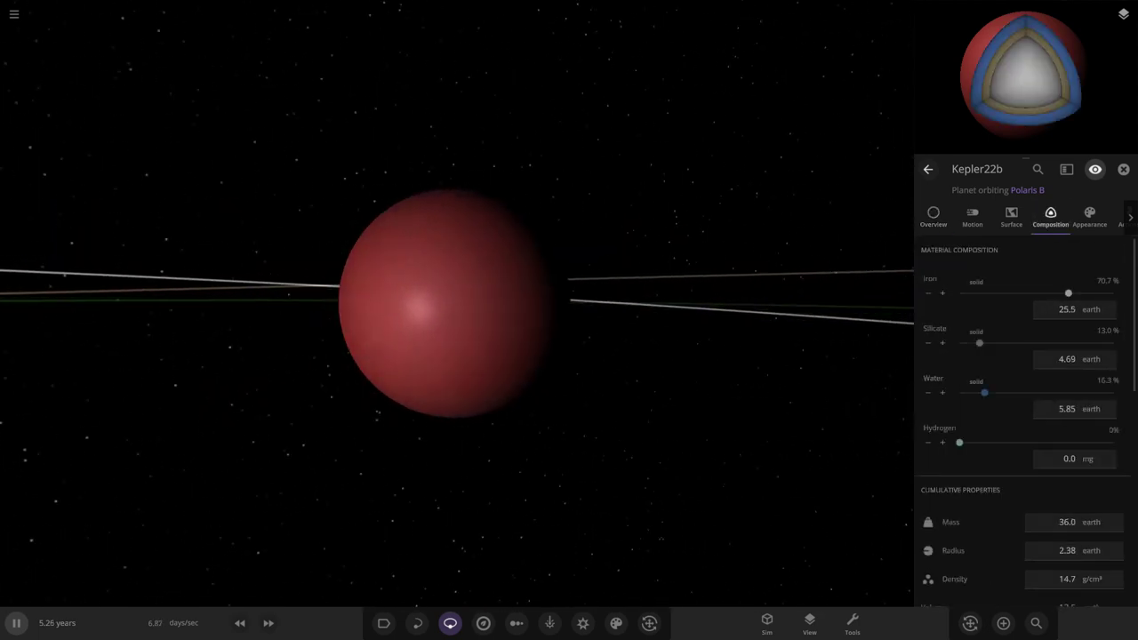
{"action": "left_click", "coordinate": [933, 217]}
Step: Pause the simulation and show Kepler22b's appearance settings
{"action": "scroll", "coordinate": [452, 302], "scroll_direction": "up", "scroll_amount": 5}
{"action": "key", "text": "space"}
{"action": "scroll", "coordinate": [451, 302], "scroll_direction": "down", "scroll_amount": 4}
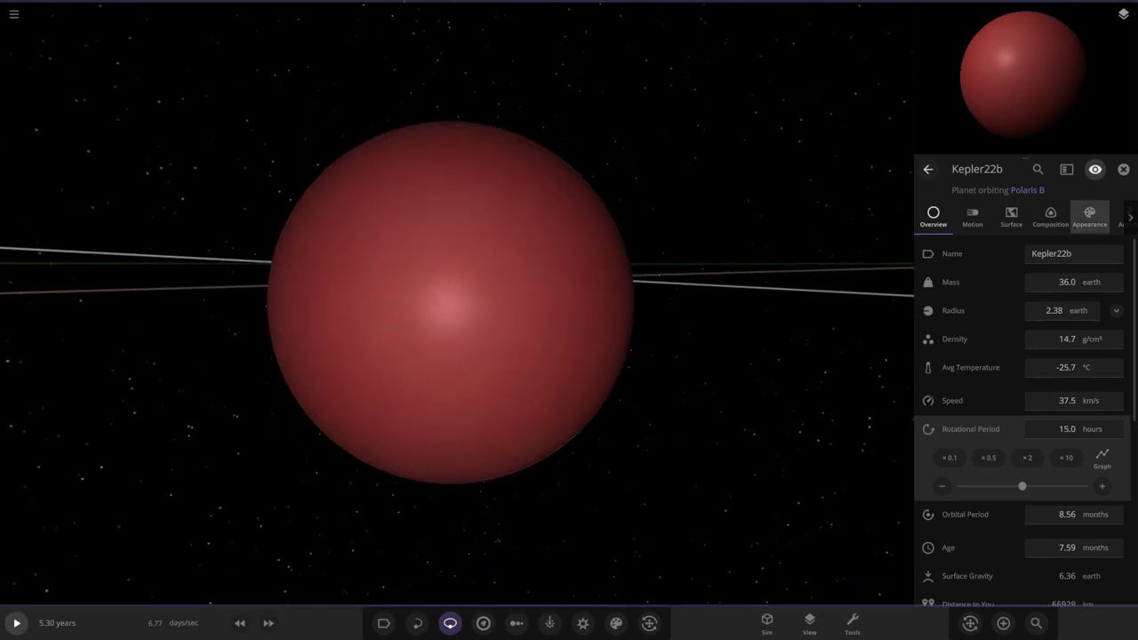
{"action": "left_click", "coordinate": [1089, 217]}
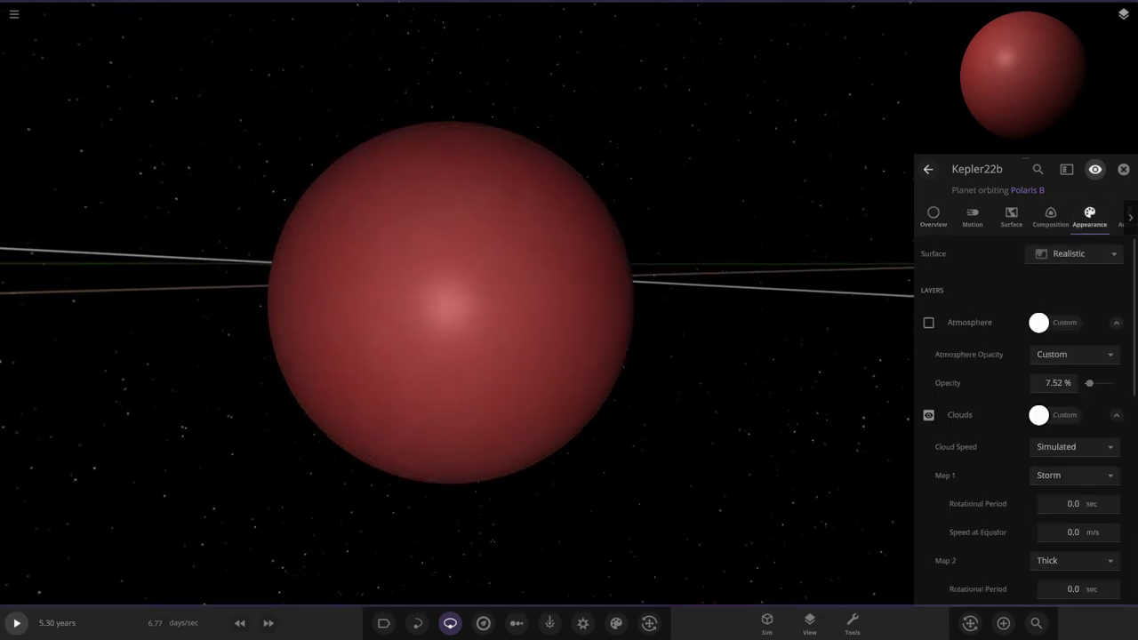
Step: Resume the simulation and test the atmosphere and cloud layers on Kepler22b, leaving both layers disabled
{"action": "left_click", "coordinate": [928, 323]}
{"action": "left_click", "coordinate": [928, 323]}
{"action": "key", "text": "space"}
{"action": "scroll", "coordinate": [452, 302], "scroll_direction": "down", "scroll_amount": 3}
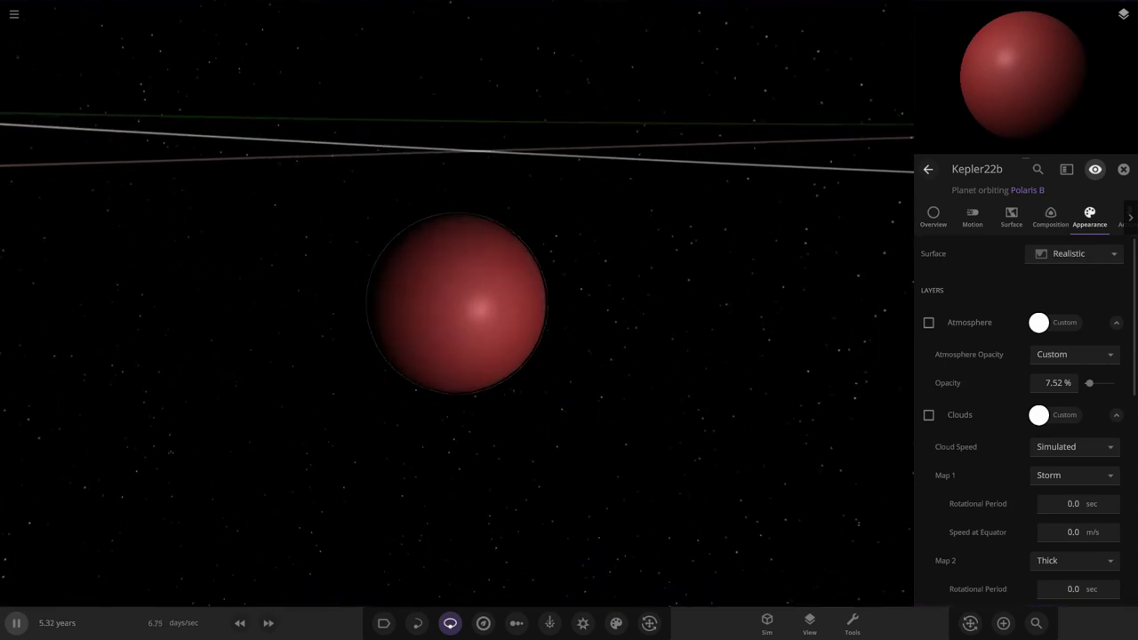
{"action": "left_click", "coordinate": [928, 321]}
{"action": "left_click", "coordinate": [928, 322]}
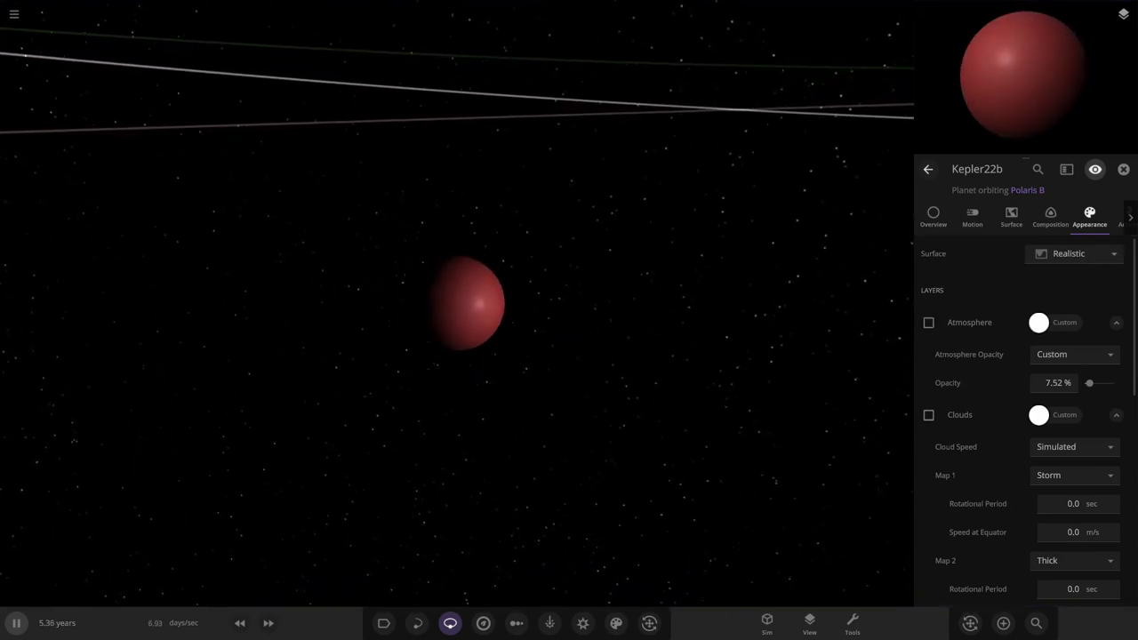
{"action": "left_click", "coordinate": [928, 414]}
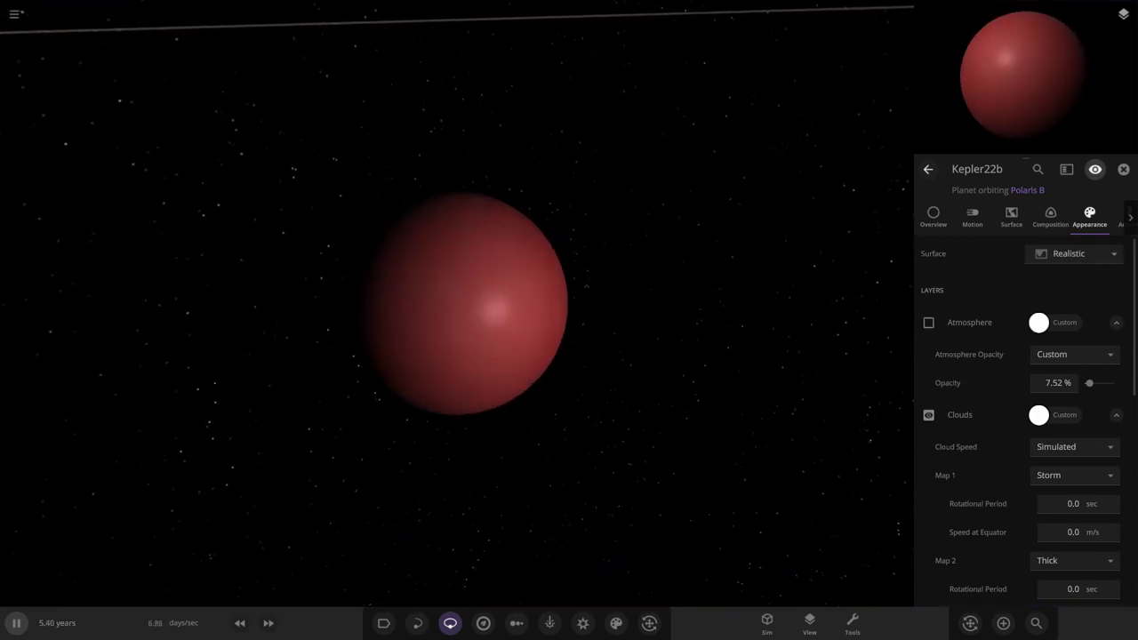
{"action": "left_click", "coordinate": [928, 414]}
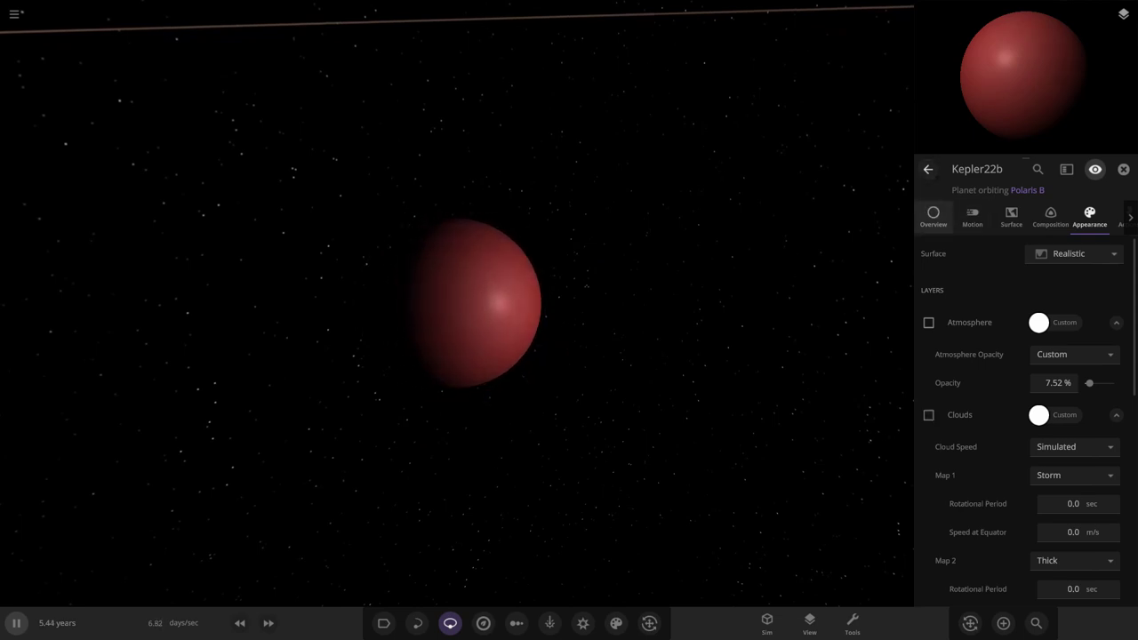
Step: Set the rotational period of Kepler22b's first cloud map to 5656 seconds and pause the simulation
{"action": "scroll", "coordinate": [1026, 421], "scroll_direction": "down", "scroll_amount": 3}
{"action": "left_click", "coordinate": [1062, 392]}
{"action": "type", "text": "57"}
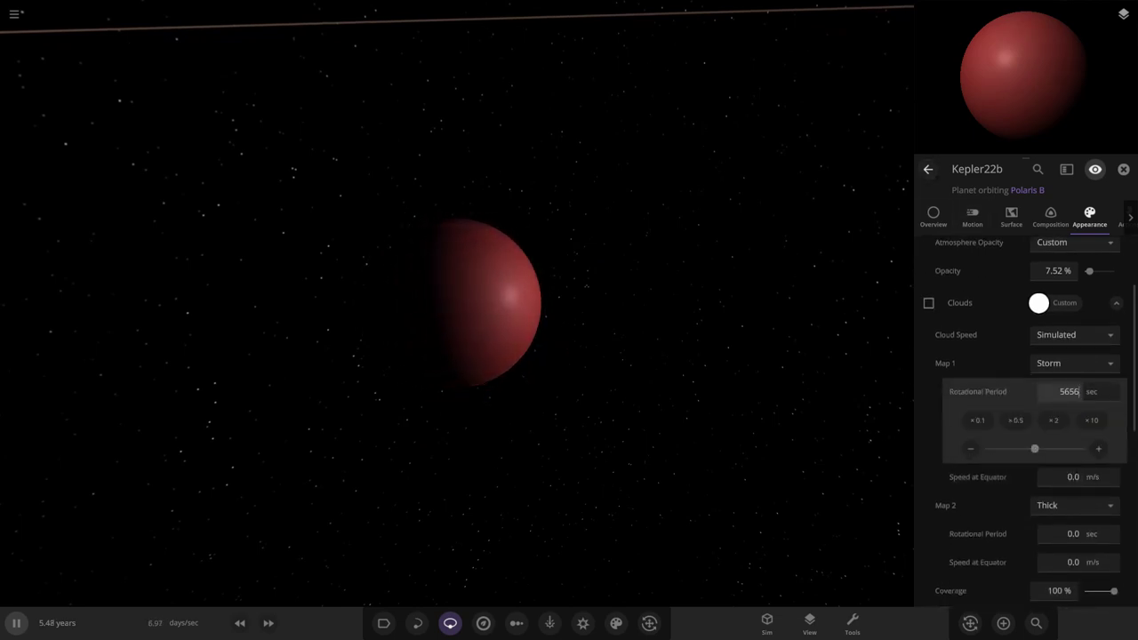
{"action": "scroll", "coordinate": [457, 302], "scroll_direction": "up", "scroll_amount": 5}
{"action": "key", "text": "space"}
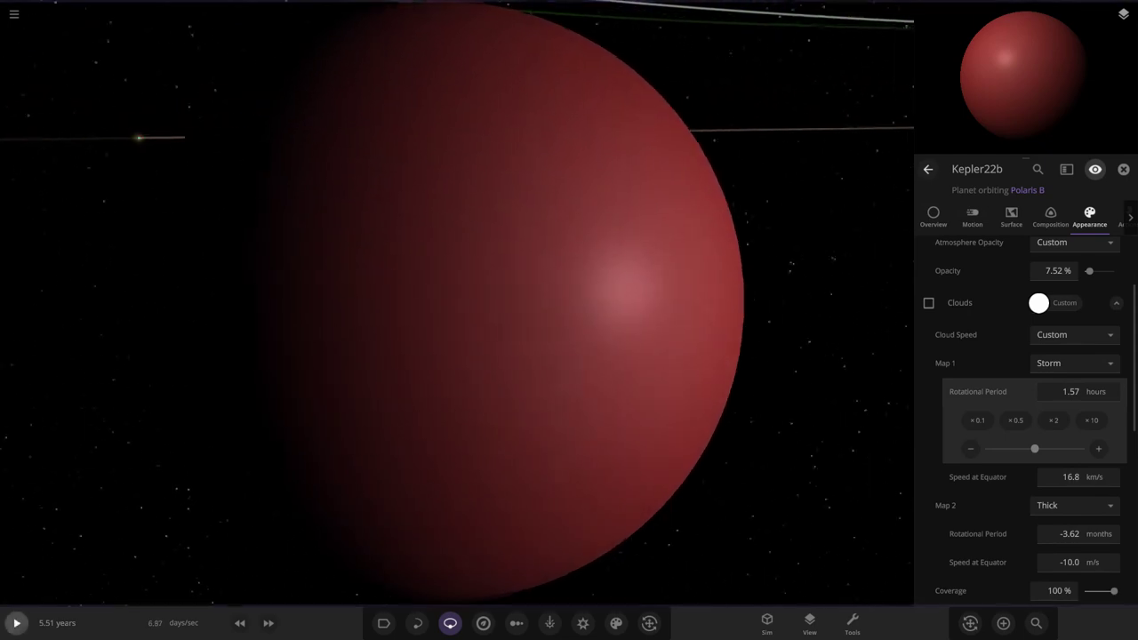
Step: Set the rotational period of Kepler22b's second cloud map to 5 months
{"action": "scroll", "coordinate": [1031, 532], "scroll_direction": "down", "scroll_amount": 1}
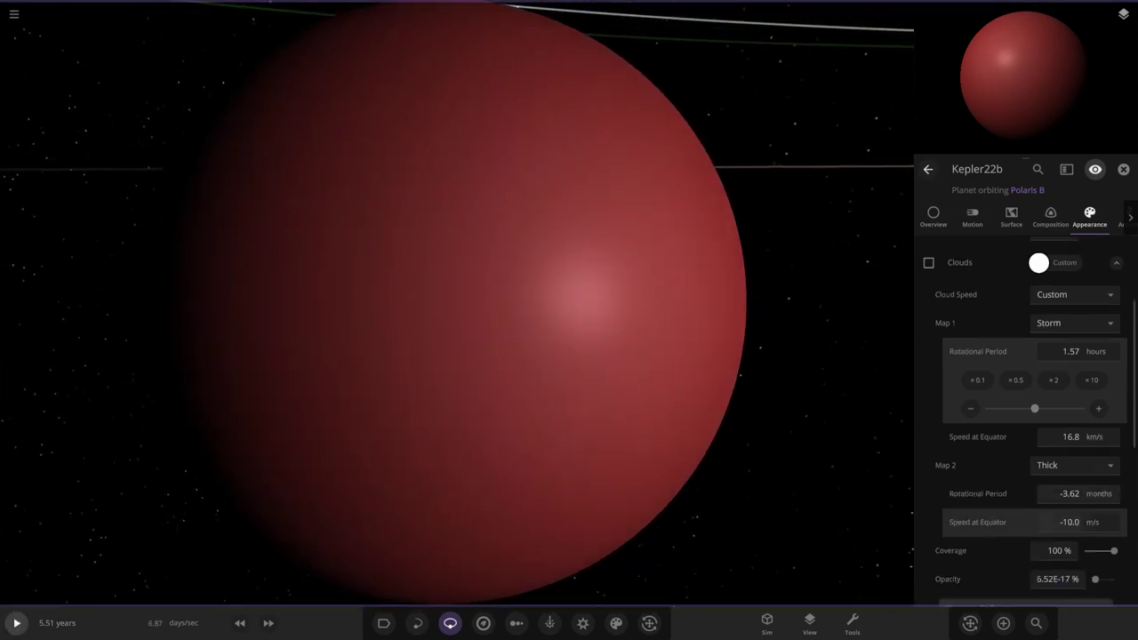
{"action": "scroll", "coordinate": [1057, 522], "scroll_direction": "down", "scroll_amount": 1}
{"action": "left_click", "coordinate": [1058, 454]}
{"action": "type", "text": "5565+"}
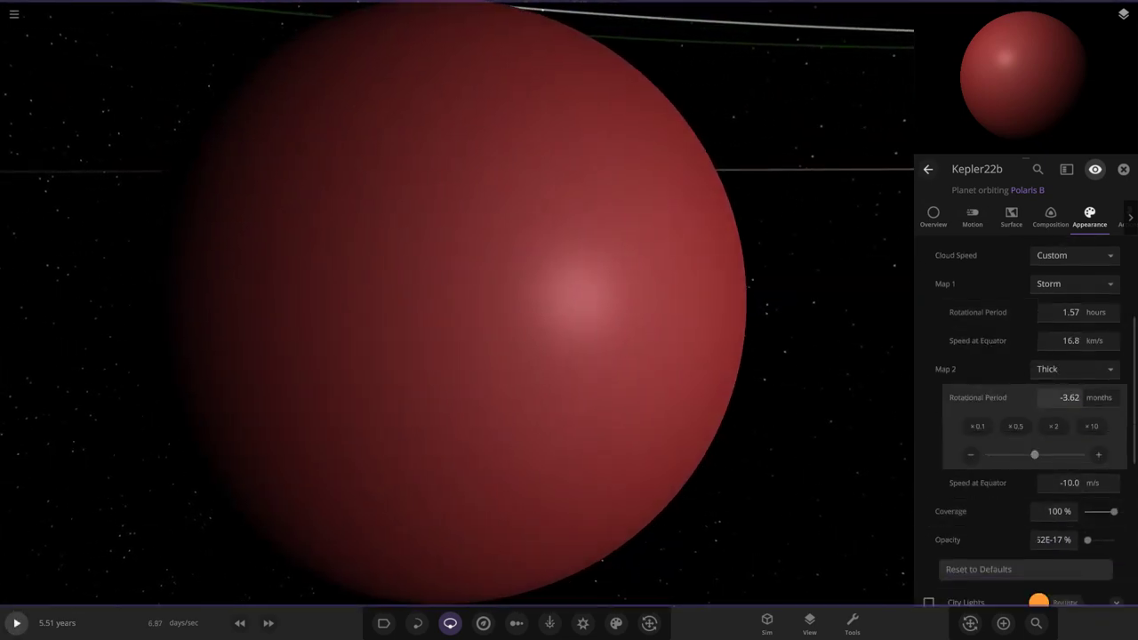
Step: With the simulation running, raise the cloud opacity to 57.6 % and reset Kepler22b's cloud settings to their defaults
{"action": "scroll", "coordinate": [457, 302], "scroll_direction": "down", "scroll_amount": 5}
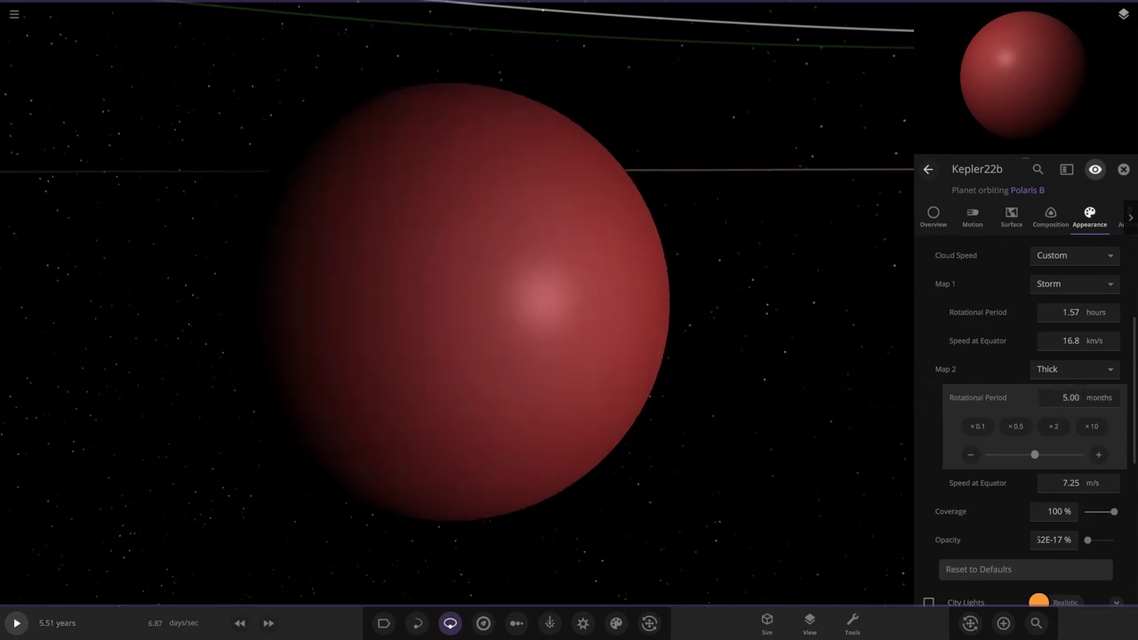
{"action": "key", "text": "space"}
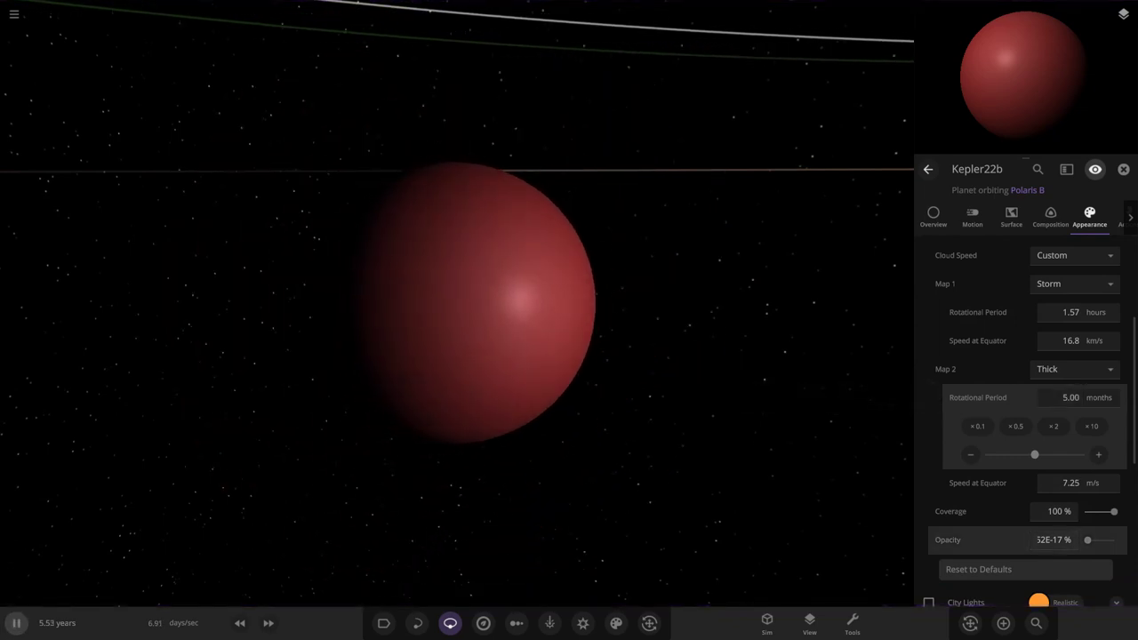
{"action": "mouse_move", "coordinate": [1087, 539]}
{"action": "left_mouse_down"}
{"action": "mouse_move", "coordinate": [1114, 540]}
{"action": "mouse_move", "coordinate": [1102, 539]}
{"action": "left_mouse_up"}
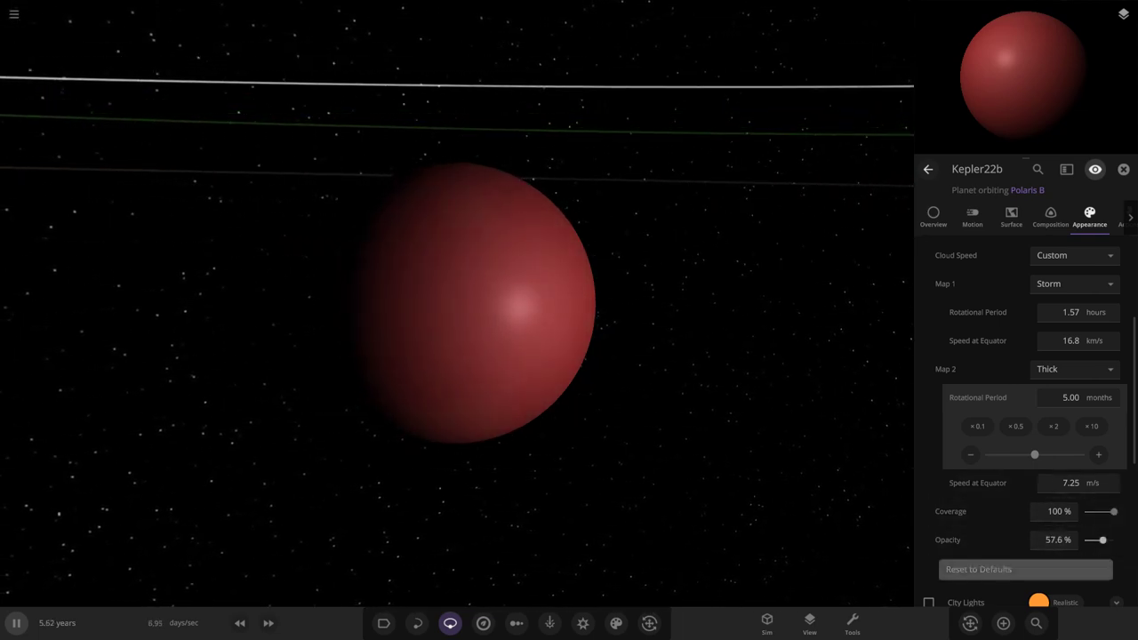
{"action": "left_click", "coordinate": [978, 569]}
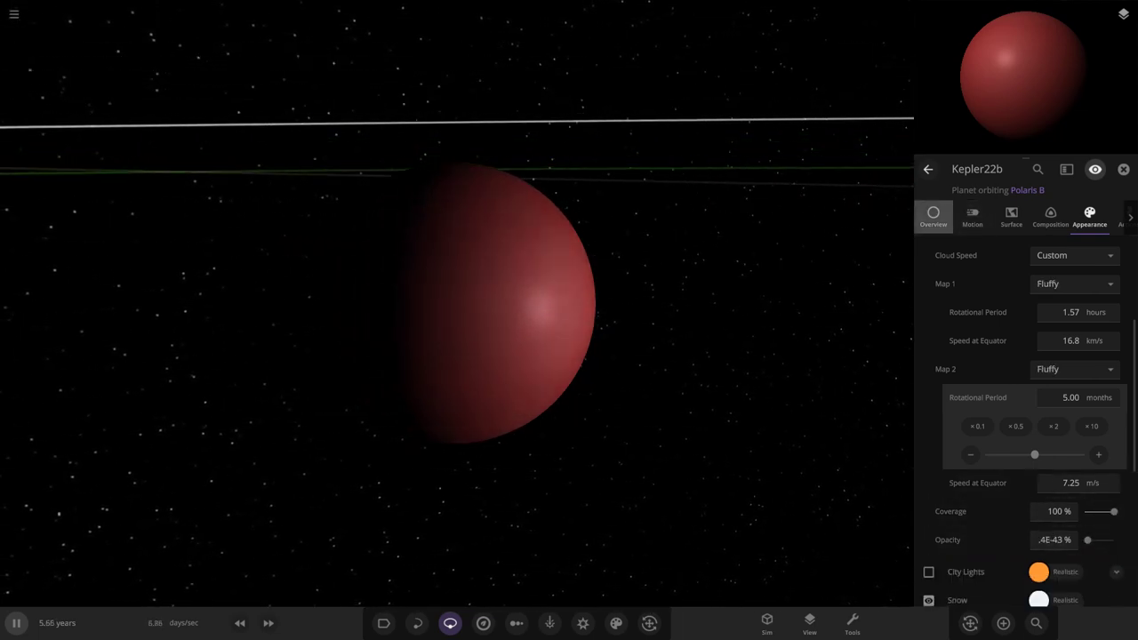
Step: Check Kepler22b's overview properties and its surface energy flow
{"action": "left_click", "coordinate": [933, 216]}
{"action": "scroll", "coordinate": [568, 307], "scroll_direction": "down", "scroll_amount": 5}
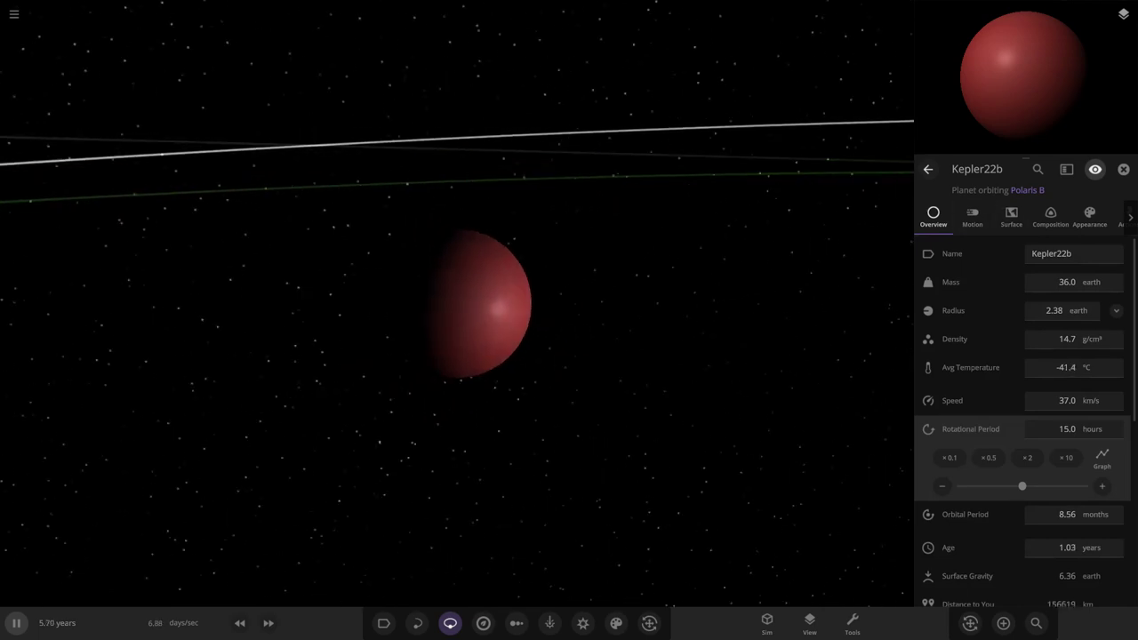
{"action": "left_click_drag", "start_coordinate": [569, 307], "coordinate": [479, 315]}
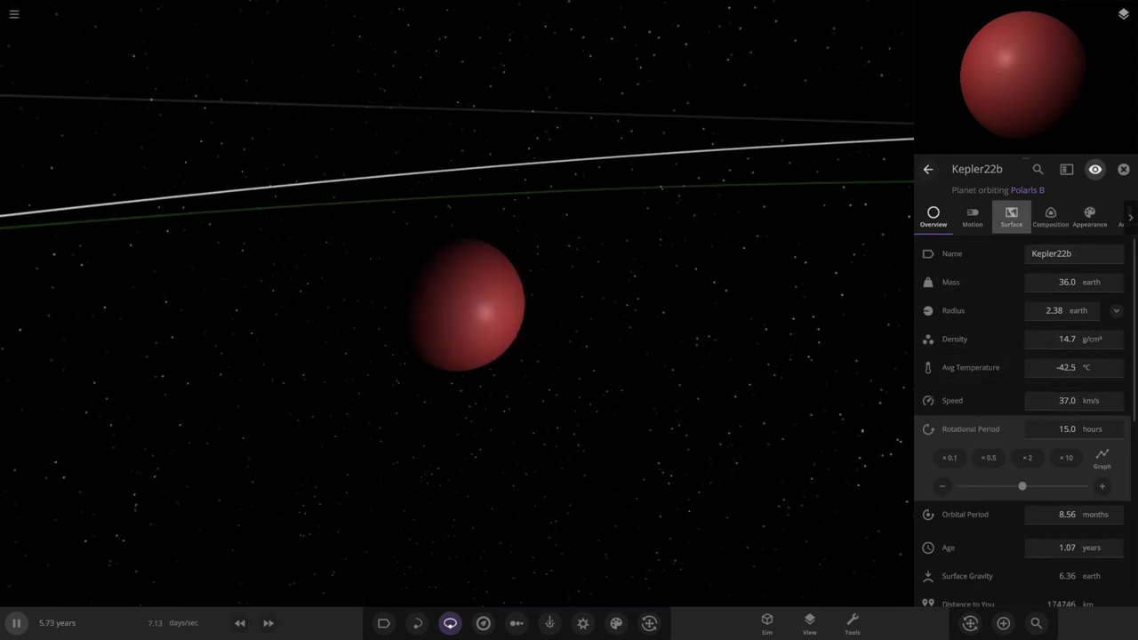
{"action": "left_click", "coordinate": [1011, 217]}
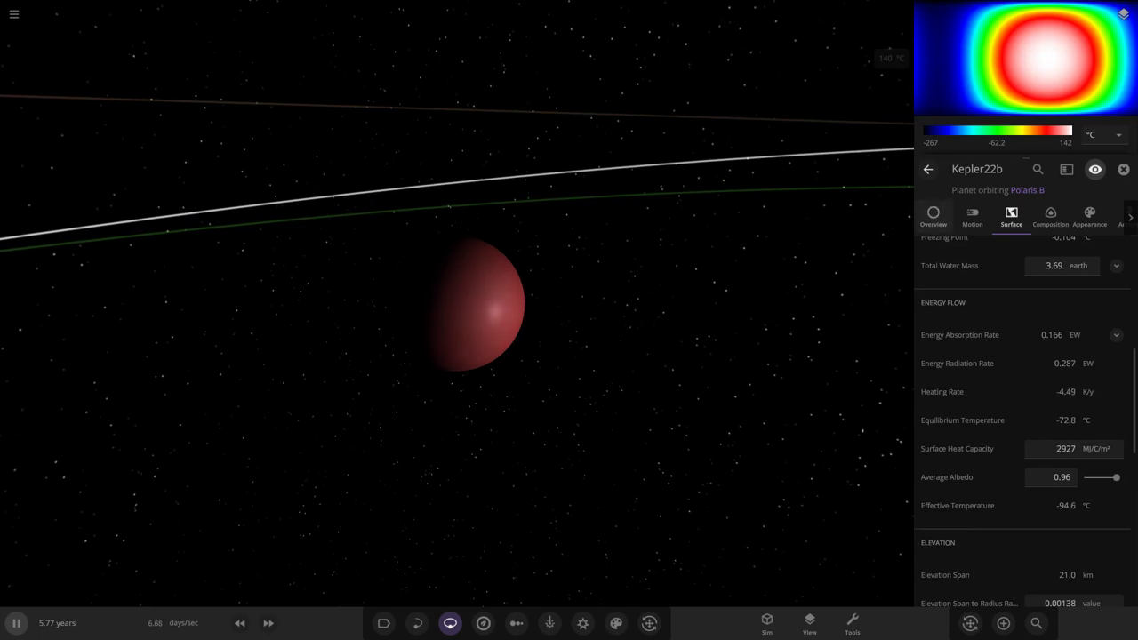
Step: Remove all water from Kepler22b's composition and, with the simulation slowed to about 1.9 hours per second, add back about 0.00232 Earth masses
{"action": "left_click", "coordinate": [1050, 217]}
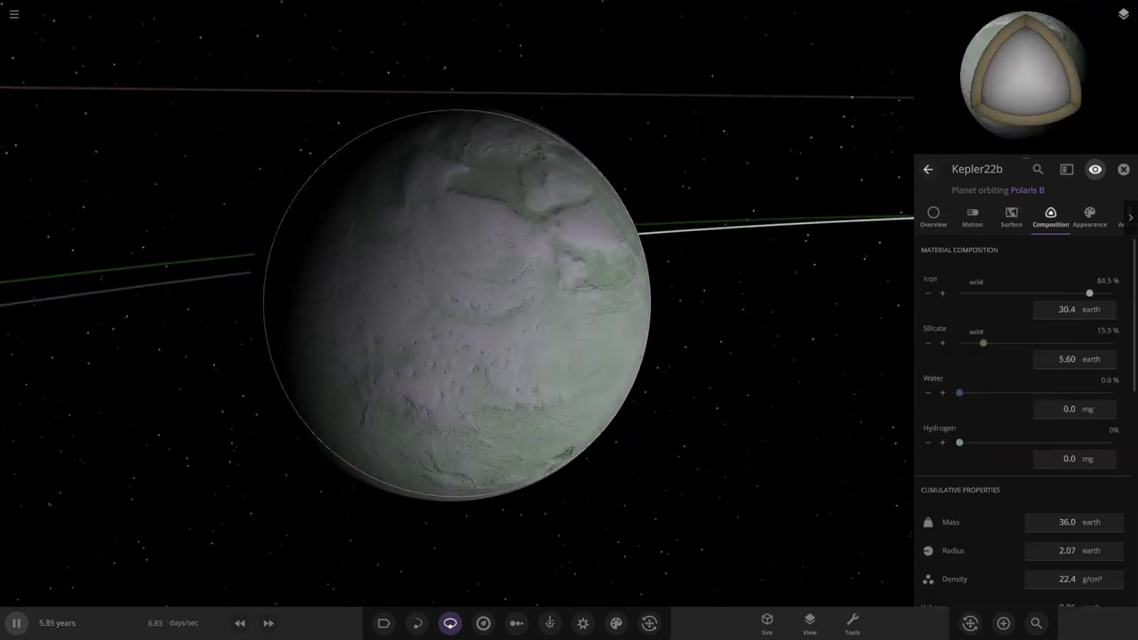
{"action": "left_click", "coordinate": [239, 623]}
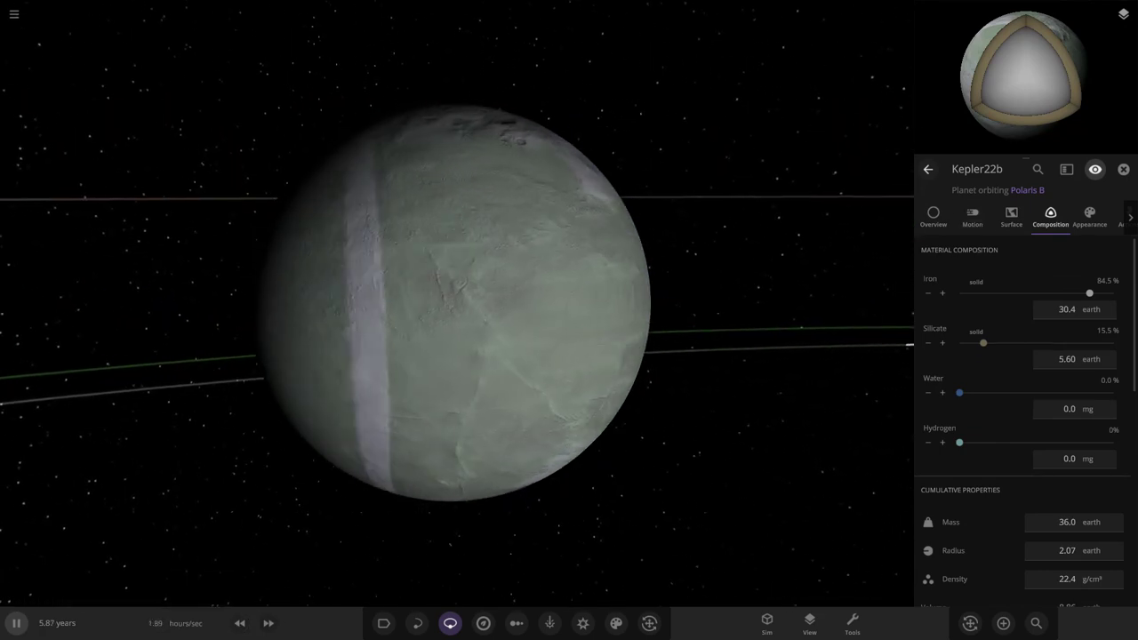
{"action": "left_click", "coordinate": [942, 393]}
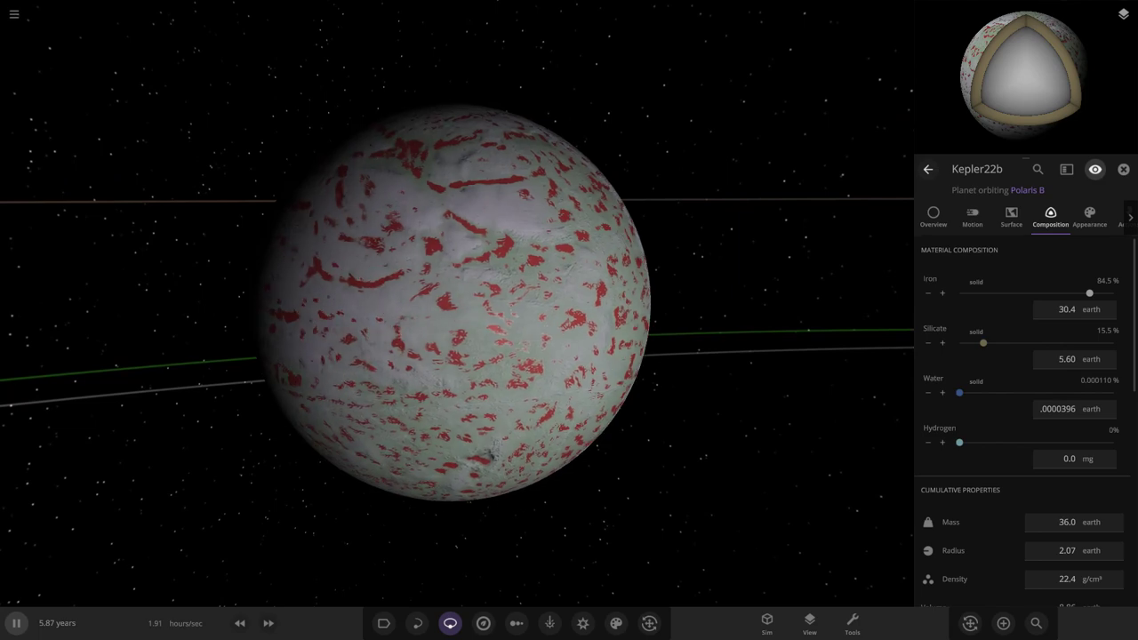
Step: Check Kepler22b's overview, surface temperature map and material composition with the small amount of water
{"action": "left_click", "coordinate": [933, 217]}
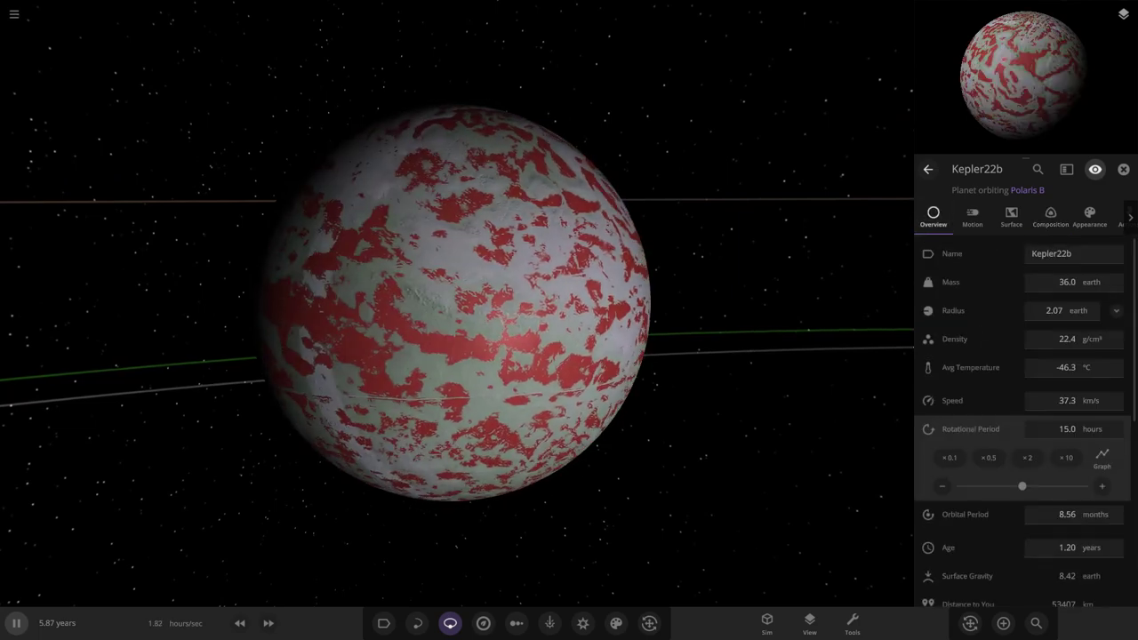
{"action": "left_click", "coordinate": [1012, 217]}
{"action": "scroll", "coordinate": [1013, 421], "scroll_direction": "down", "scroll_amount": 5}
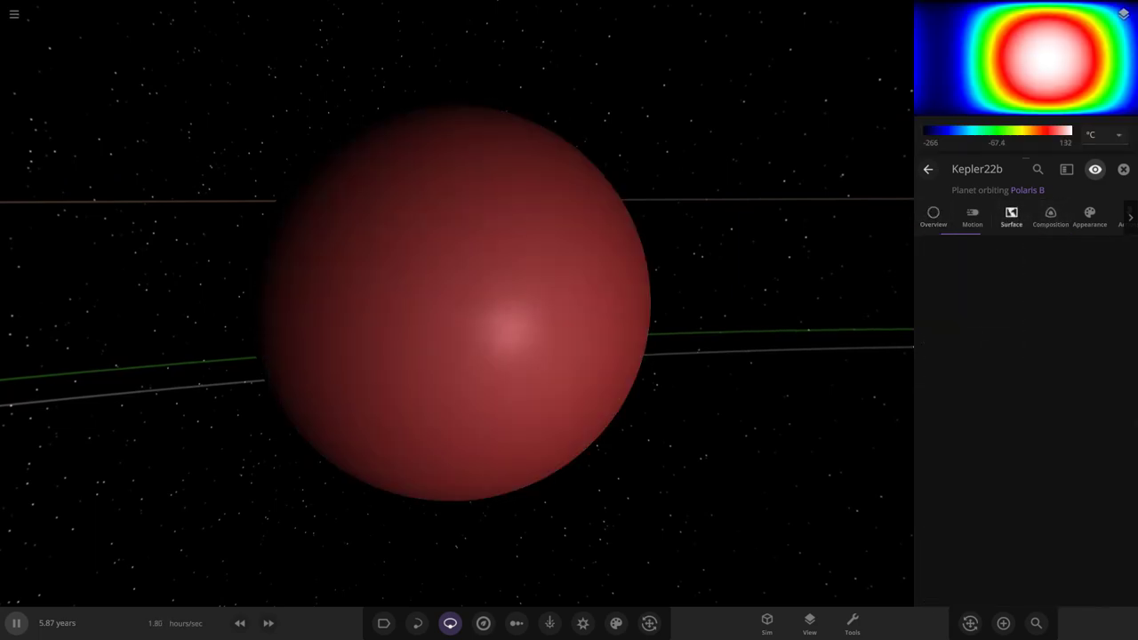
{"action": "left_click", "coordinate": [1049, 217]}
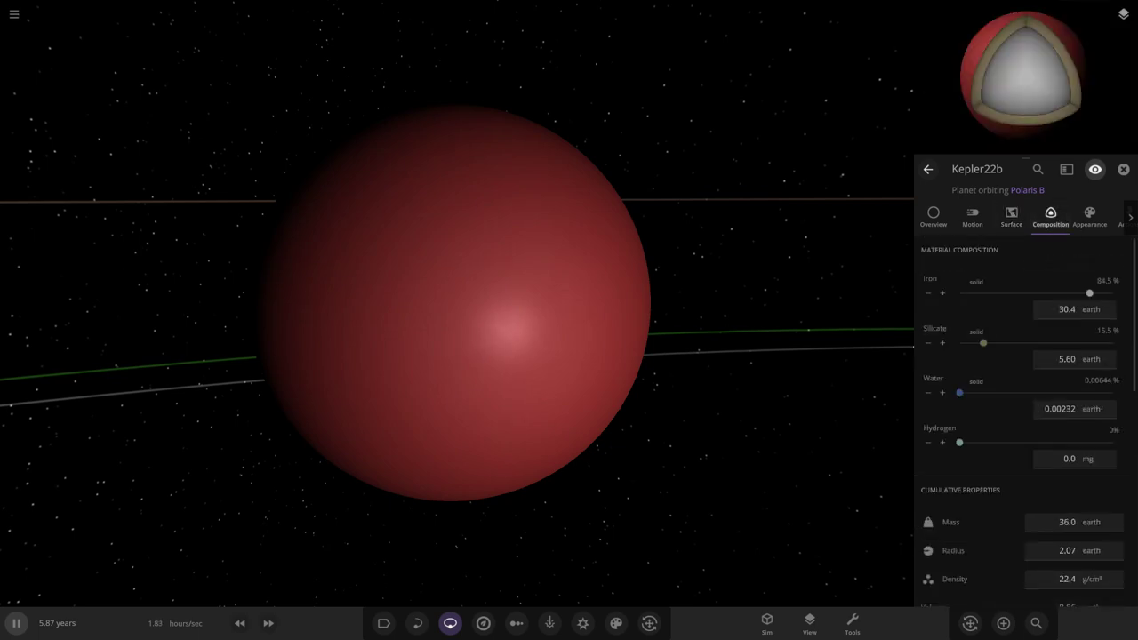
Step: Set Kepler22b's average temperature to -200 °C and speed up the simulation to about 1.5 years per second
{"action": "left_click", "coordinate": [932, 217]}
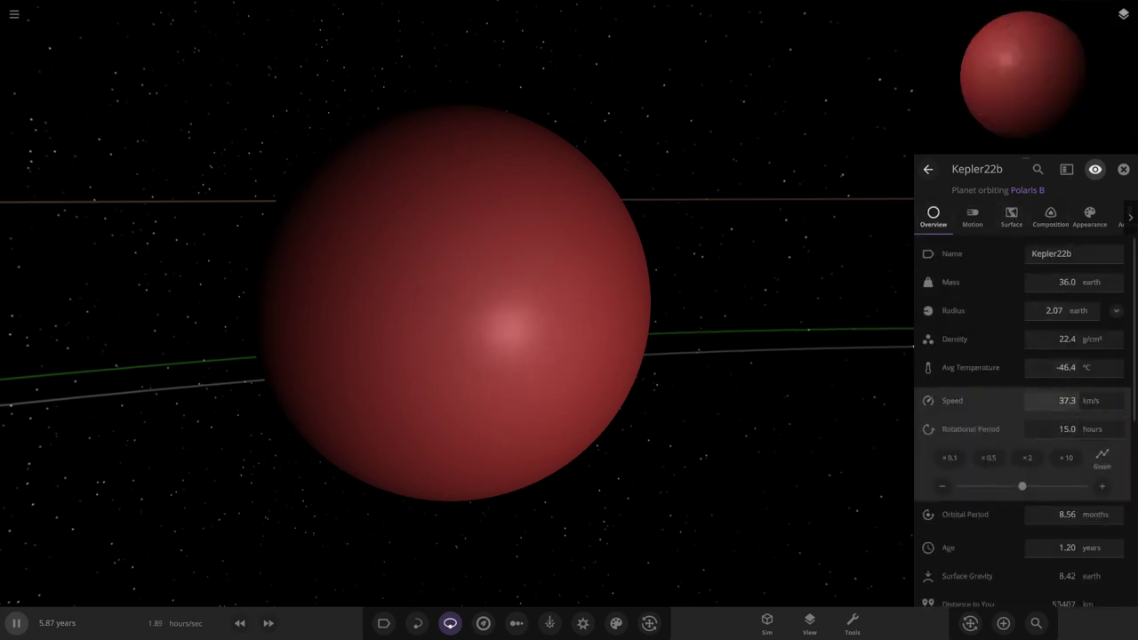
{"action": "left_click", "coordinate": [1058, 368]}
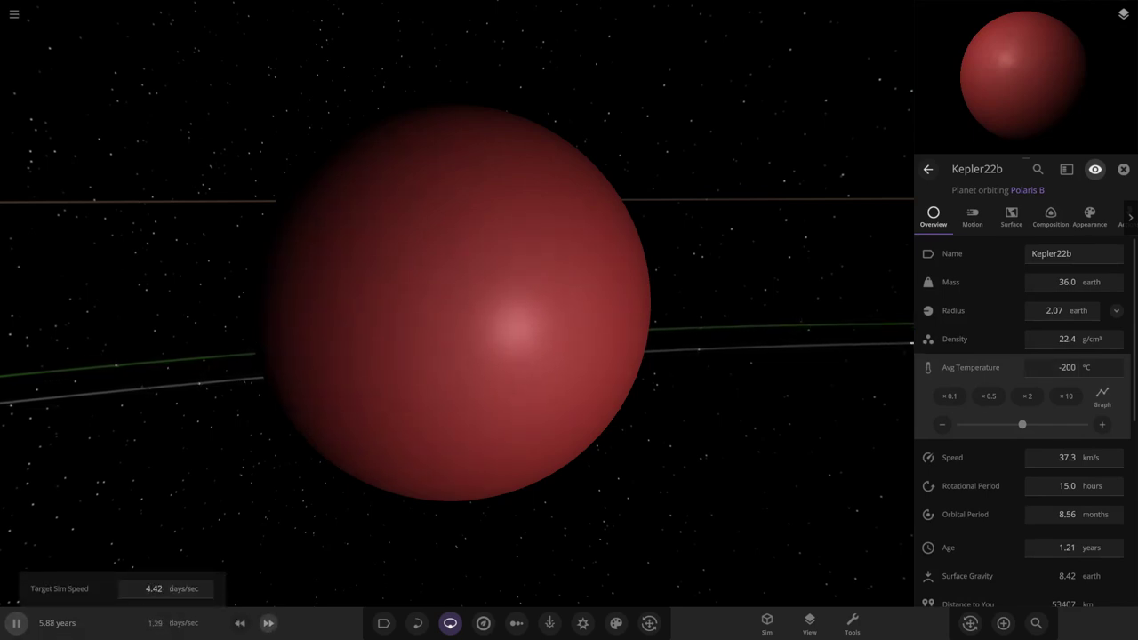
{"action": "left_click", "coordinate": [269, 623]}
{"action": "left_click", "coordinate": [268, 623]}
{"action": "left_click", "coordinate": [268, 623]}
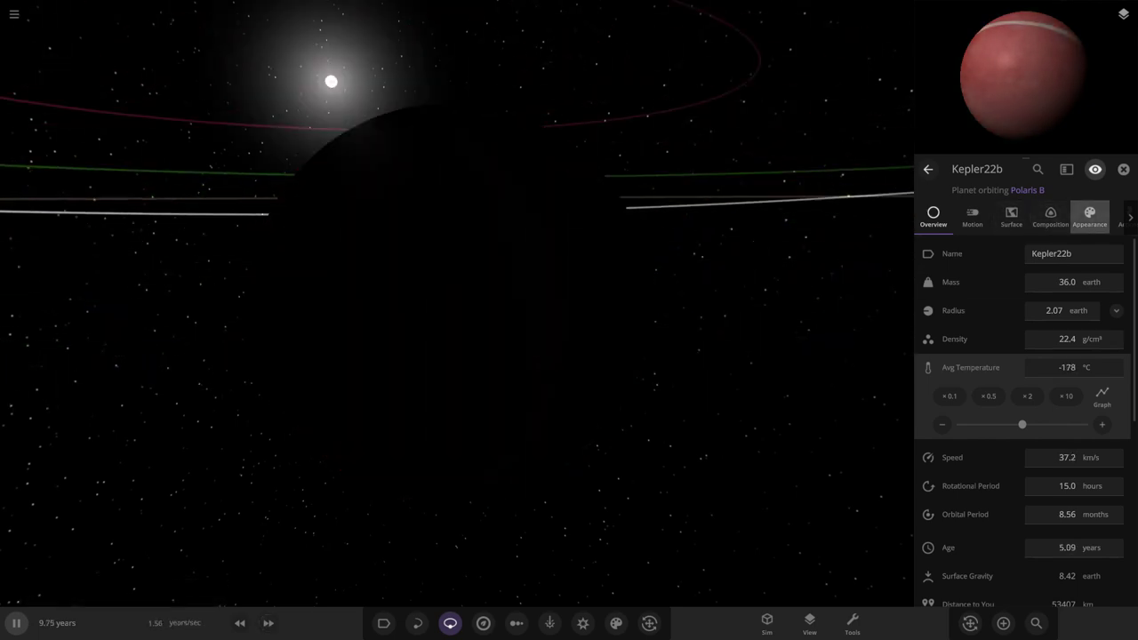
Step: Review Kepler22b's composition, appearance, surface and overview properties while the simulation runs
{"action": "left_click", "coordinate": [1051, 217]}
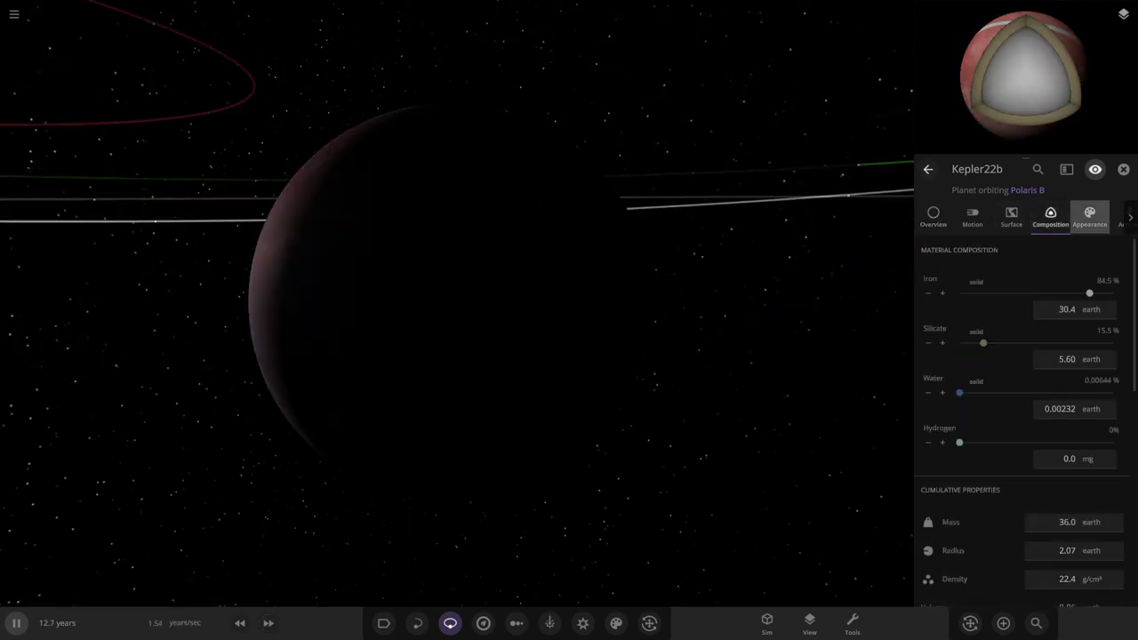
{"action": "left_click", "coordinate": [1090, 217]}
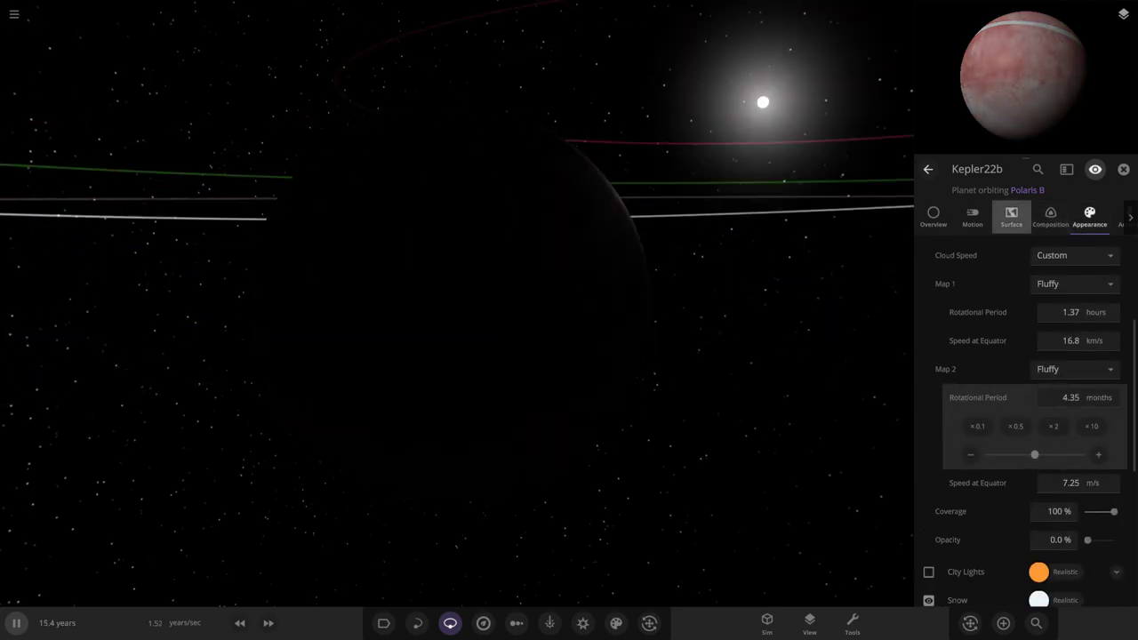
{"action": "left_click", "coordinate": [1010, 217]}
{"action": "left_click", "coordinate": [933, 216]}
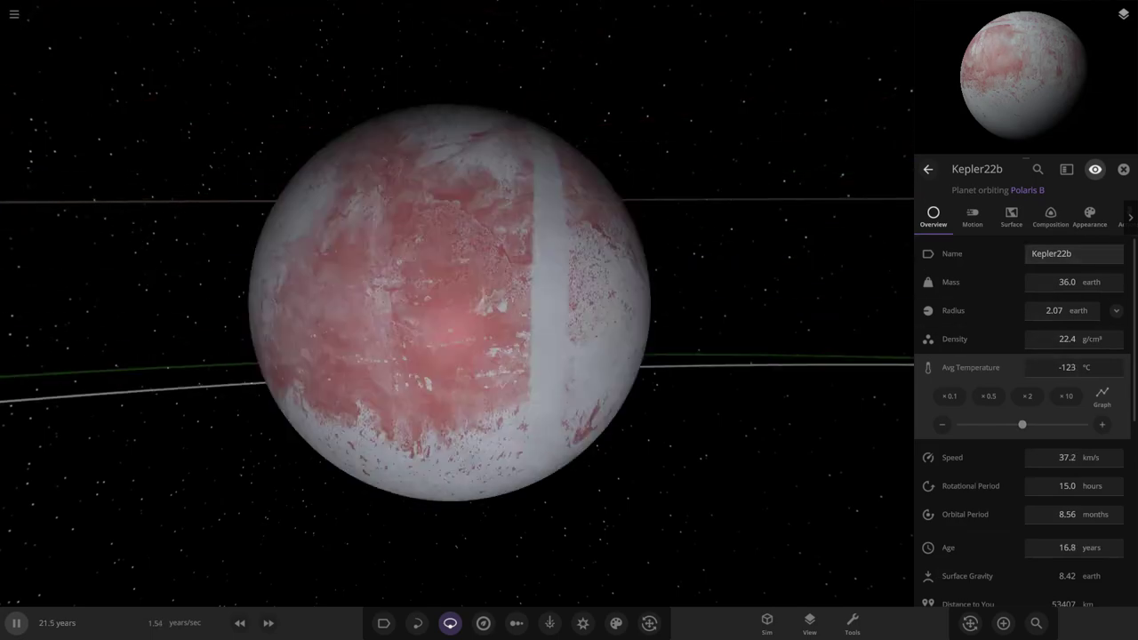
Step: Examine Kepler22b's orbital elements, rotation, tidal effects and camera-relative motion properties, pausing the simulation
{"action": "left_click", "coordinate": [971, 217]}
{"action": "scroll", "coordinate": [1022, 444], "scroll_direction": "down", "scroll_amount": 5}
{"action": "scroll", "coordinate": [986, 497], "scroll_direction": "up", "scroll_amount": 5}
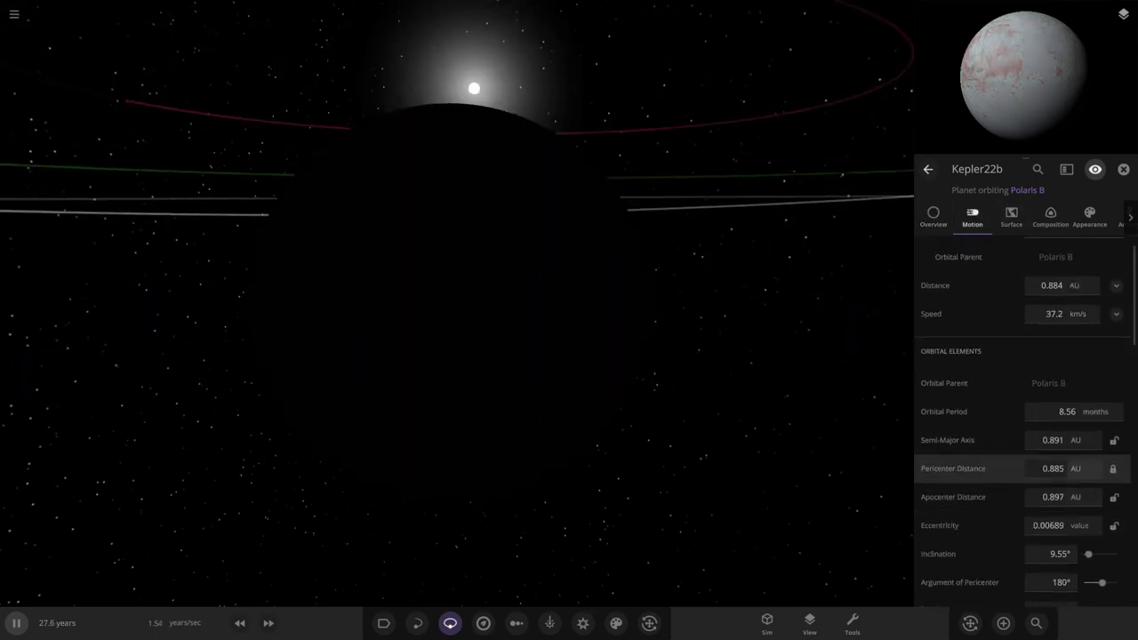
{"action": "scroll", "coordinate": [987, 458], "scroll_direction": "down", "scroll_amount": 5}
{"action": "scroll", "coordinate": [1022, 418], "scroll_direction": "down", "scroll_amount": 10}
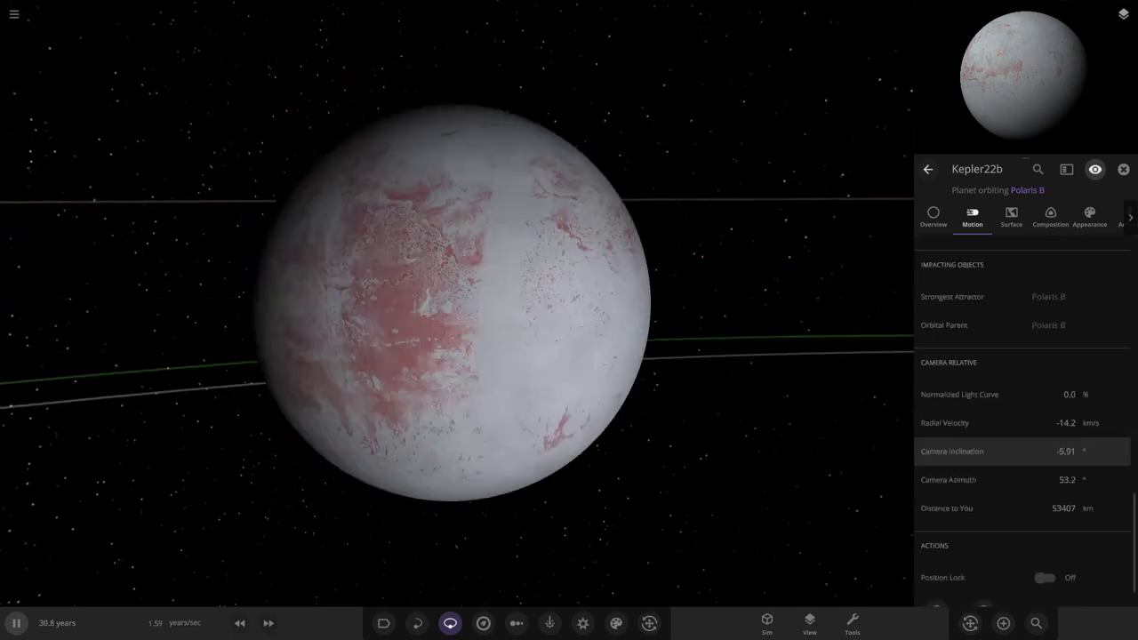
{"action": "scroll", "coordinate": [1022, 418], "scroll_direction": "up", "scroll_amount": 4}
{"action": "scroll", "coordinate": [1022, 418], "scroll_direction": "up", "scroll_amount": 10}
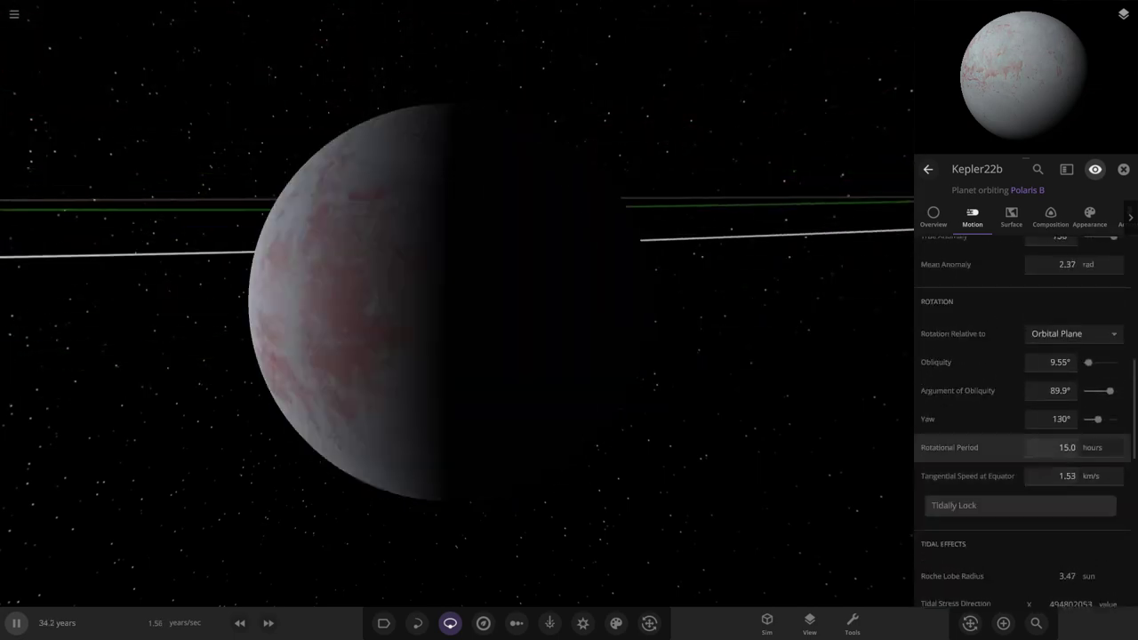
{"action": "key", "text": "space"}
{"action": "scroll", "coordinate": [1022, 412], "scroll_direction": "up", "scroll_amount": 5}
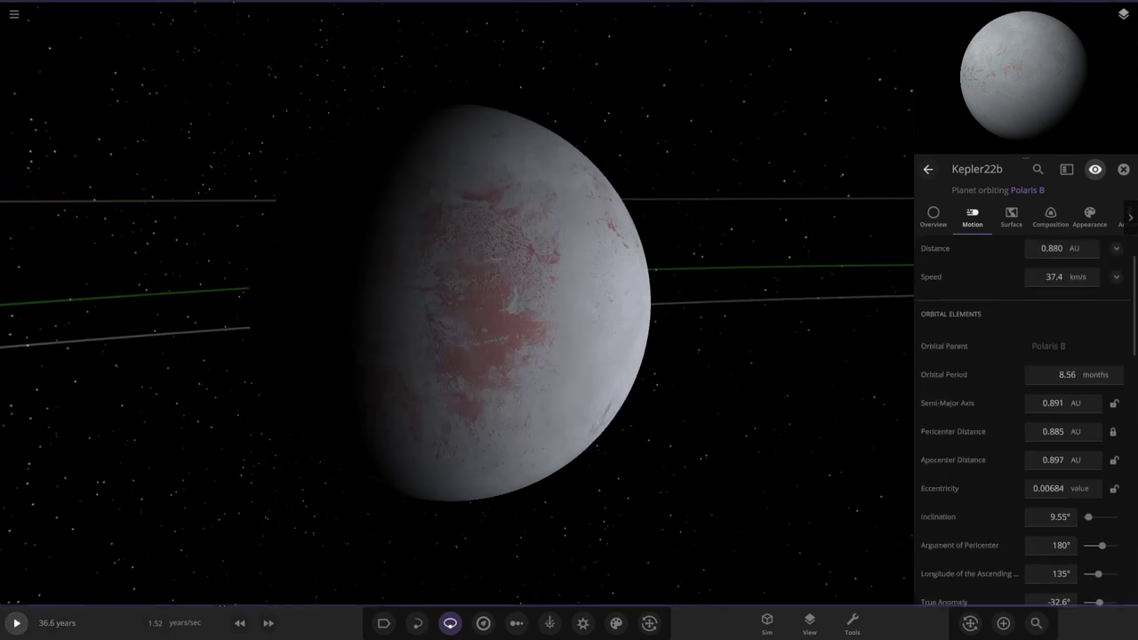
Step: Resume the simulation and examine Kepler22b's surface temperature map, energy flow and average albedo
{"action": "left_click", "coordinate": [1011, 217]}
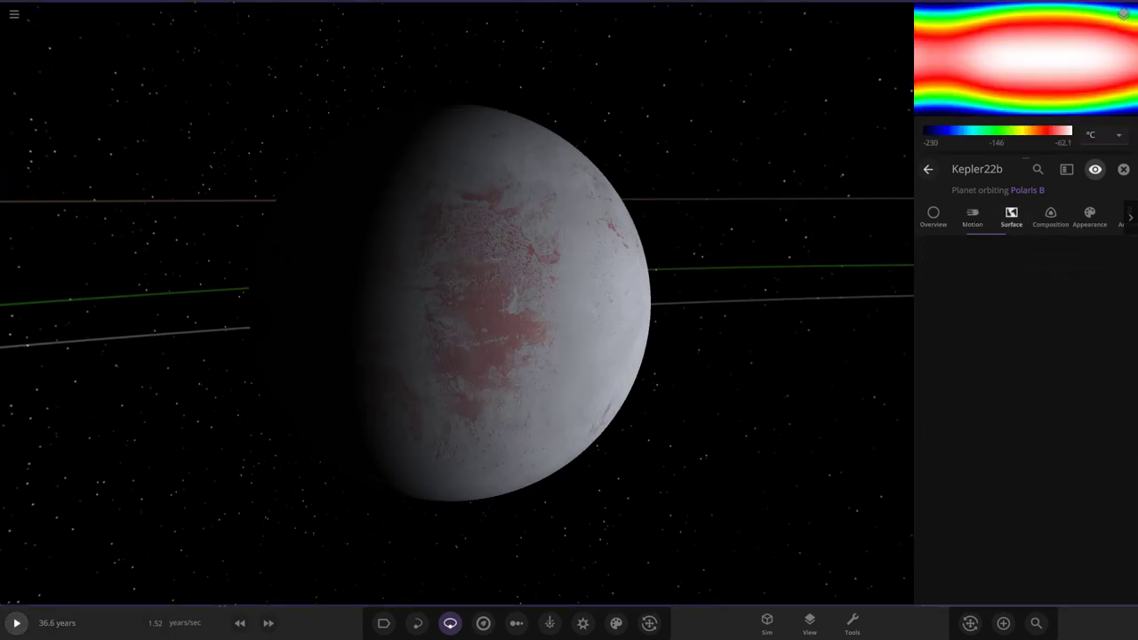
{"action": "key", "text": "space"}
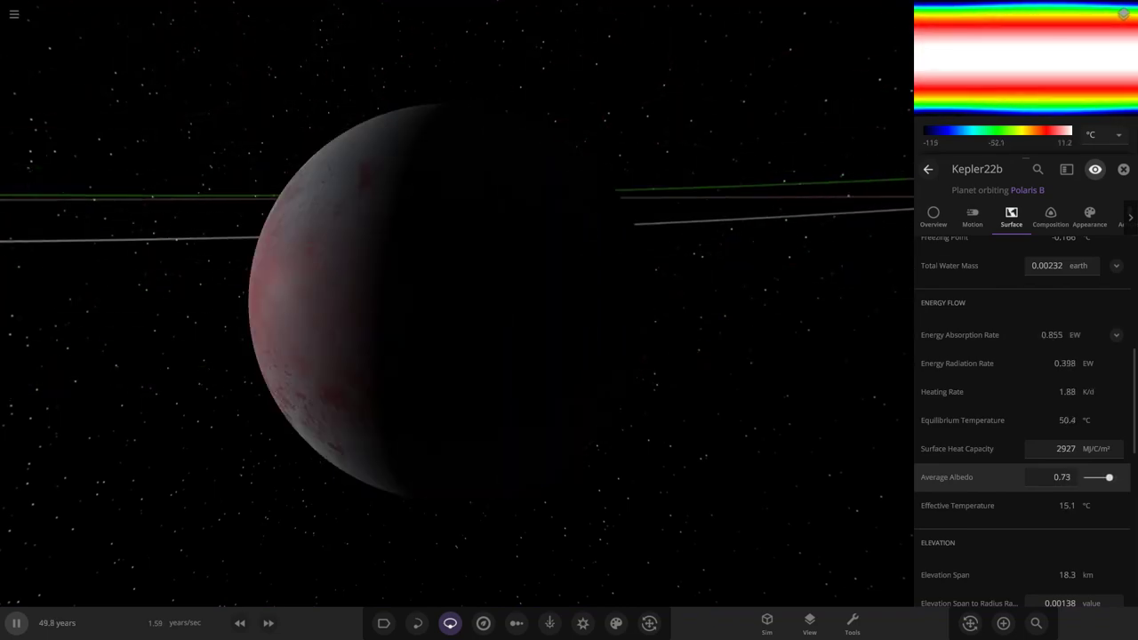
{"action": "left_click", "coordinate": [974, 477]}
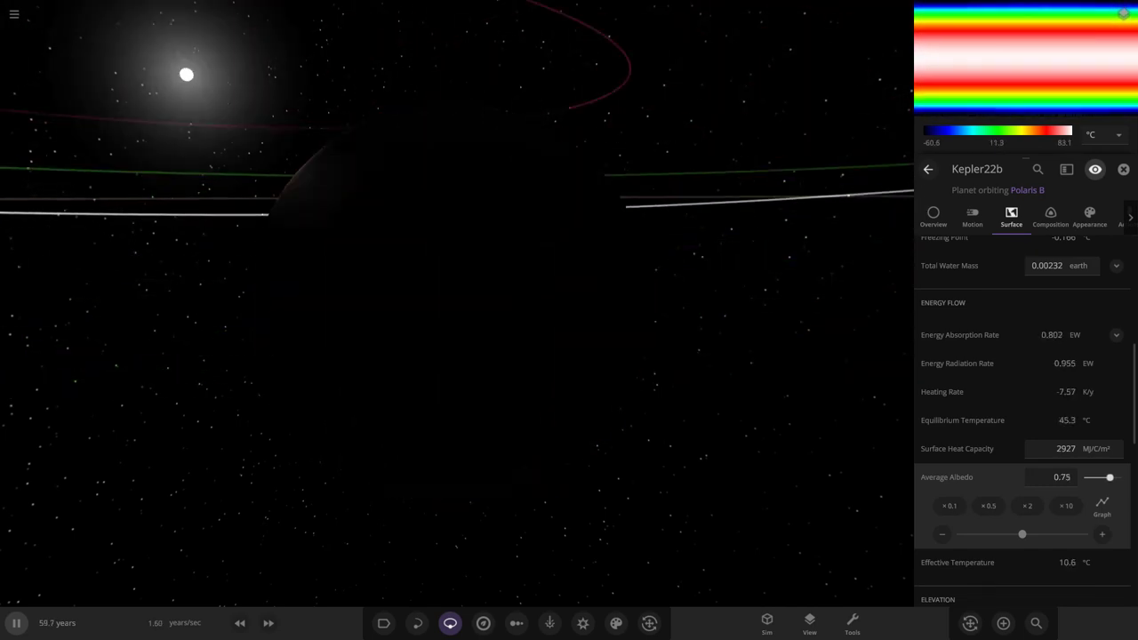
{"action": "left_click", "coordinate": [974, 477]}
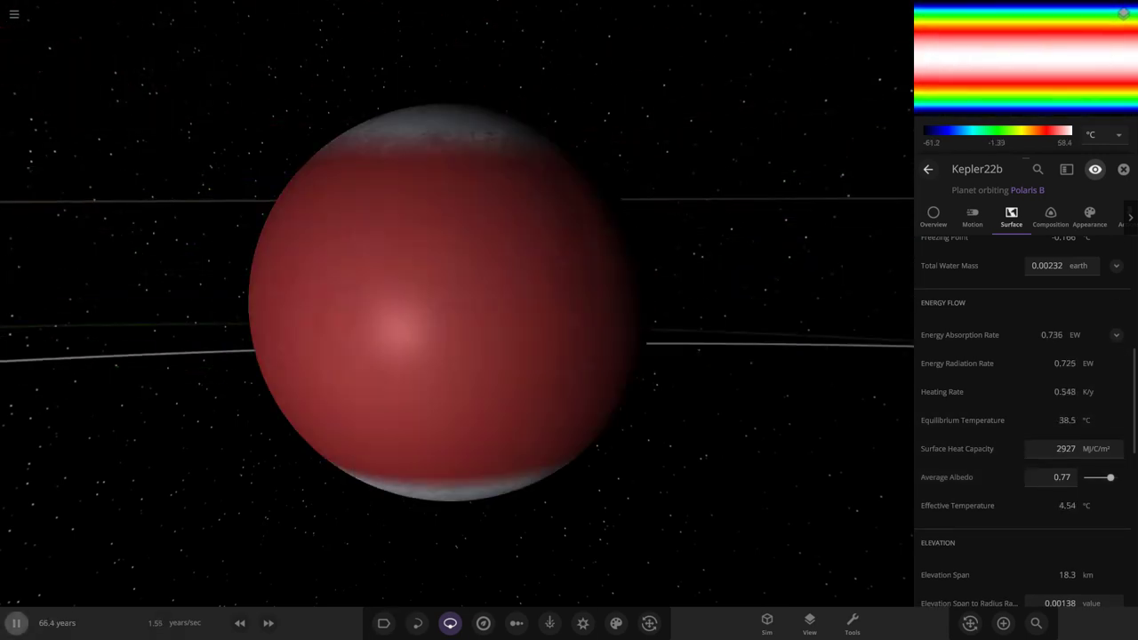
Step: Pause to examine Kepler22b's average albedo, and review its overview properties with the simulation running again
{"action": "left_click", "coordinate": [16, 623]}
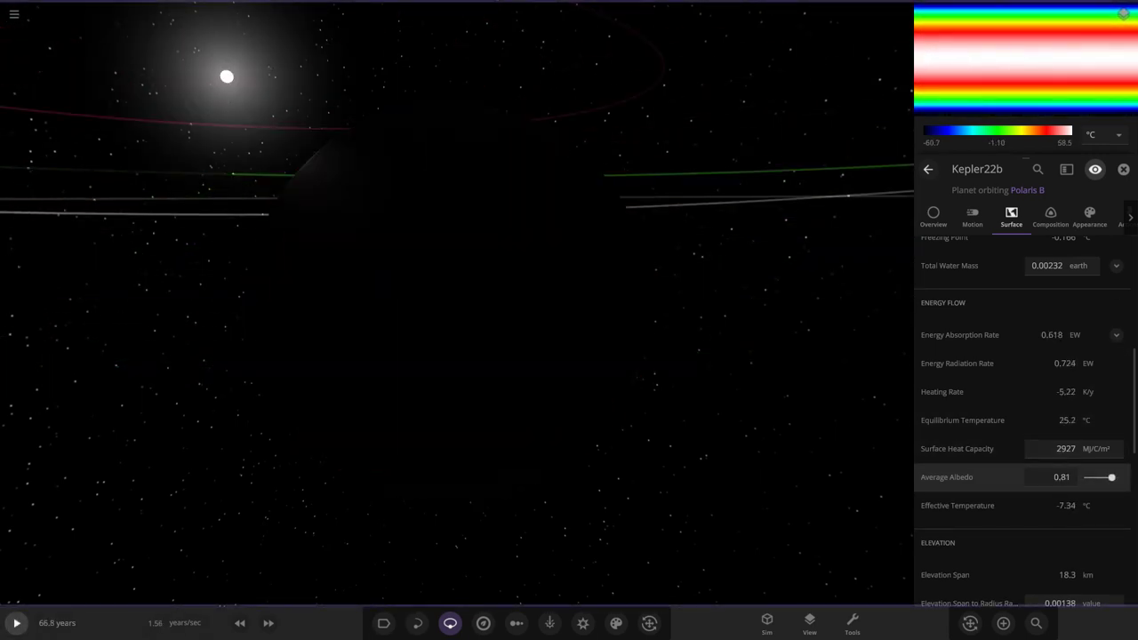
{"action": "left_click", "coordinate": [974, 477]}
{"action": "left_click", "coordinate": [16, 623]}
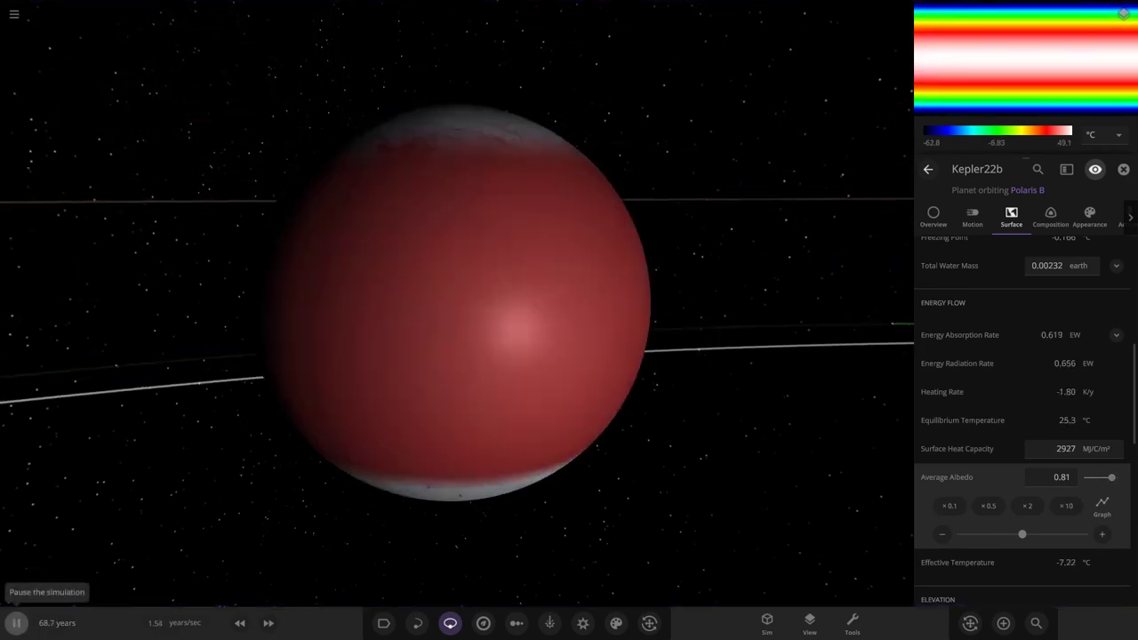
{"action": "left_click", "coordinate": [933, 217]}
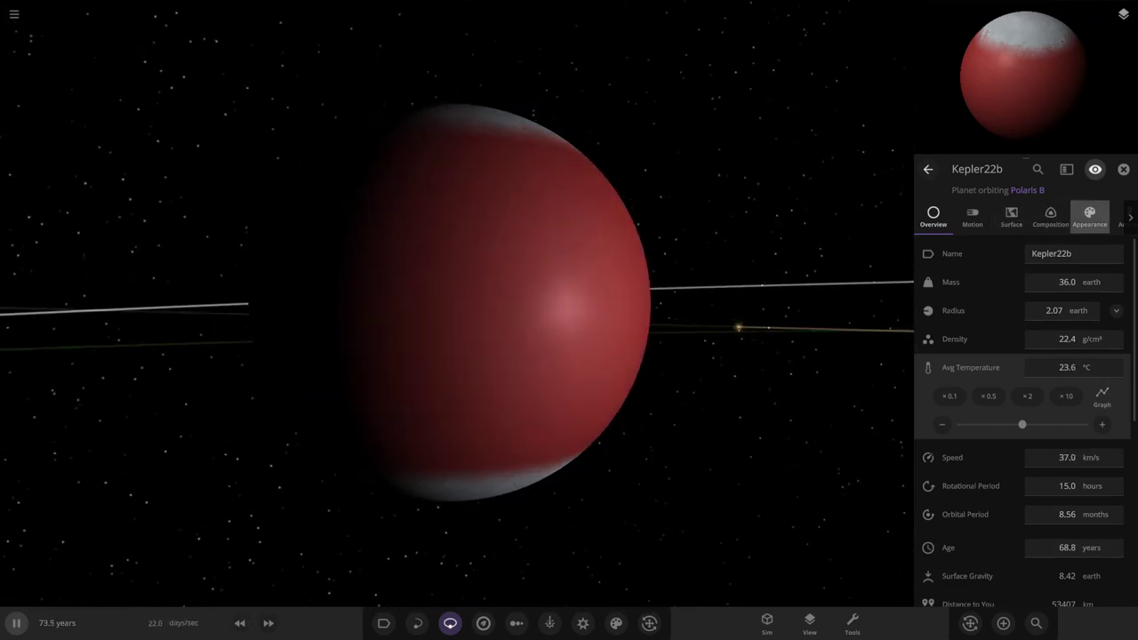
Step: Enable Kepler22b's atmosphere layer and slow the simulation to about 2 hours per second to inspect the planet up close
{"action": "left_click", "coordinate": [1089, 218]}
{"action": "scroll", "coordinate": [1022, 400], "scroll_direction": "up", "scroll_amount": 5}
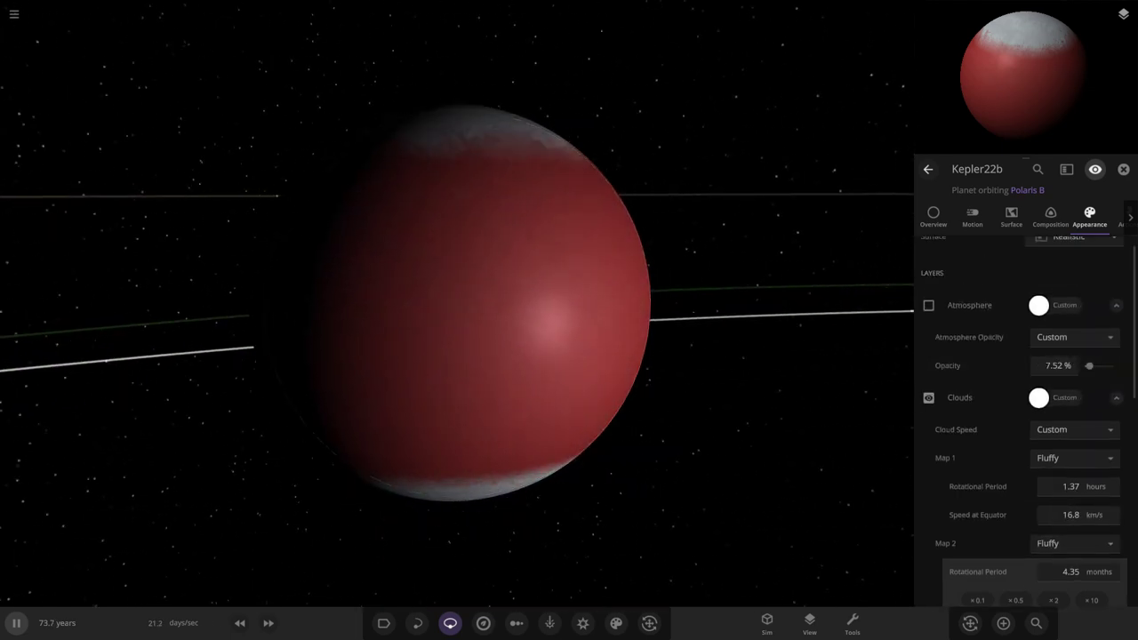
{"action": "left_click", "coordinate": [928, 305]}
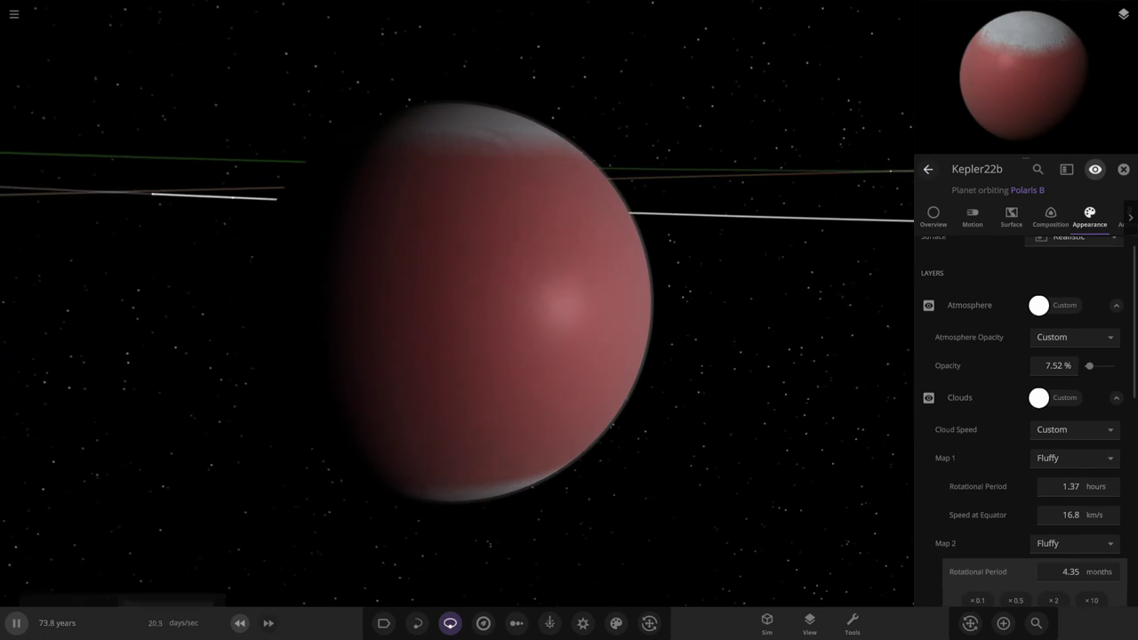
{"action": "left_click", "coordinate": [240, 623]}
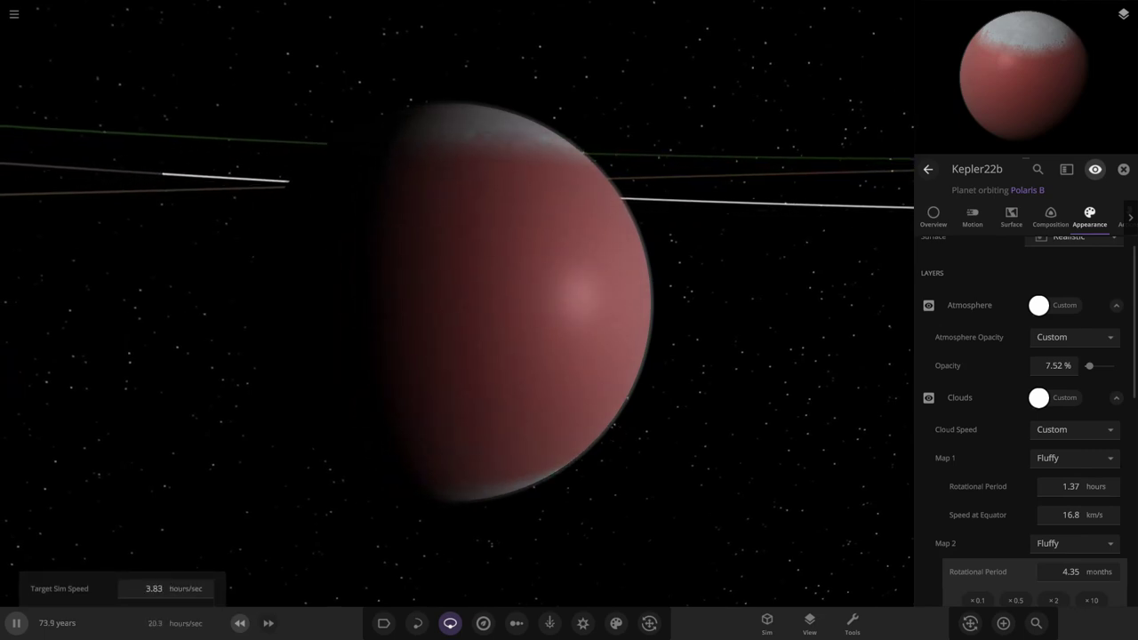
{"action": "scroll", "coordinate": [457, 303], "scroll_direction": "up", "scroll_amount": 3}
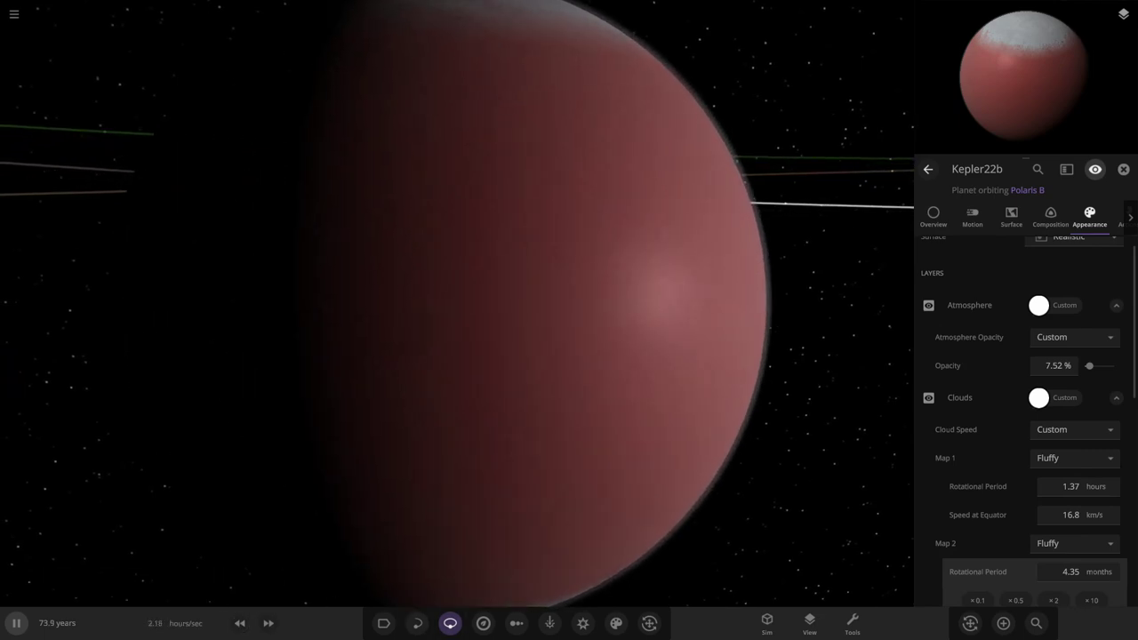
{"action": "scroll", "coordinate": [457, 302], "scroll_direction": "down", "scroll_amount": 4}
{"action": "left_click_drag", "start_coordinate": [541, 302], "coordinate": [384, 302]}
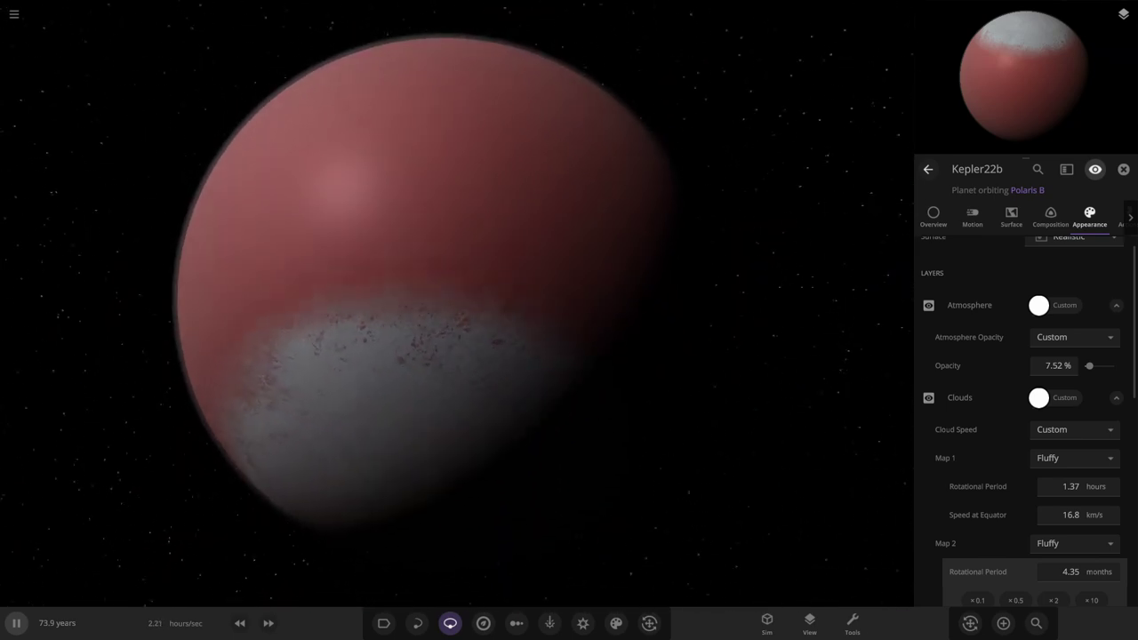
Step: Change Kepler22b's interface color to light pink (#FEA2A2) and close its properties
{"action": "scroll", "coordinate": [456, 302], "scroll_direction": "down", "scroll_amount": 5}
{"action": "scroll", "coordinate": [1022, 369], "scroll_direction": "up", "scroll_amount": 2}
{"action": "scroll", "coordinate": [1022, 422], "scroll_direction": "down", "scroll_amount": 5}
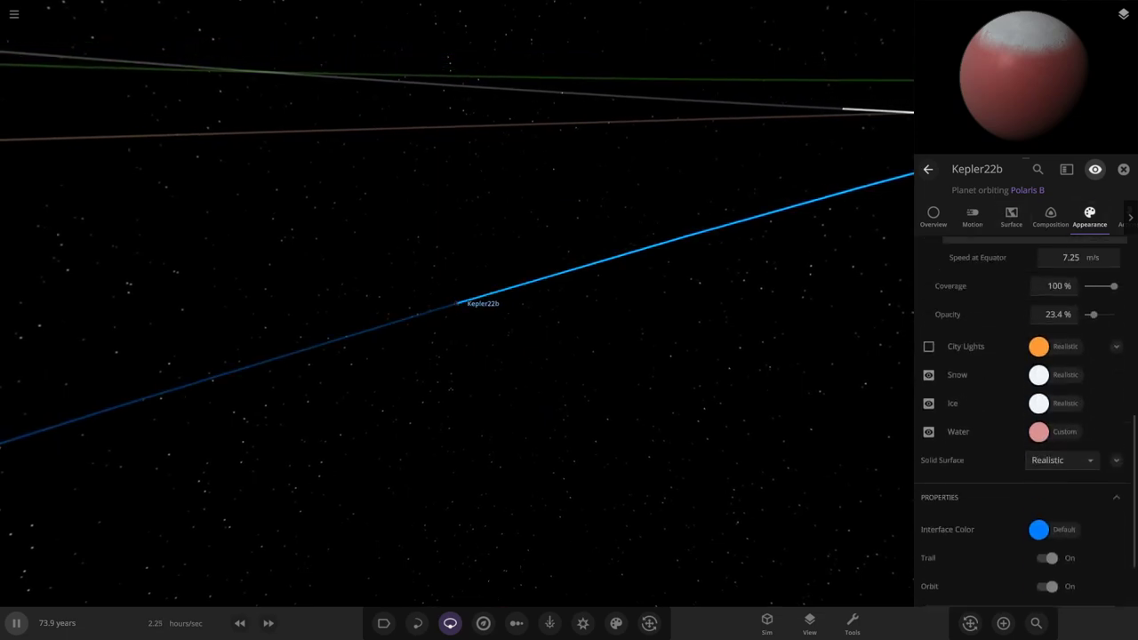
{"action": "left_click", "coordinate": [1038, 530]}
{"action": "left_click", "coordinate": [989, 492]}
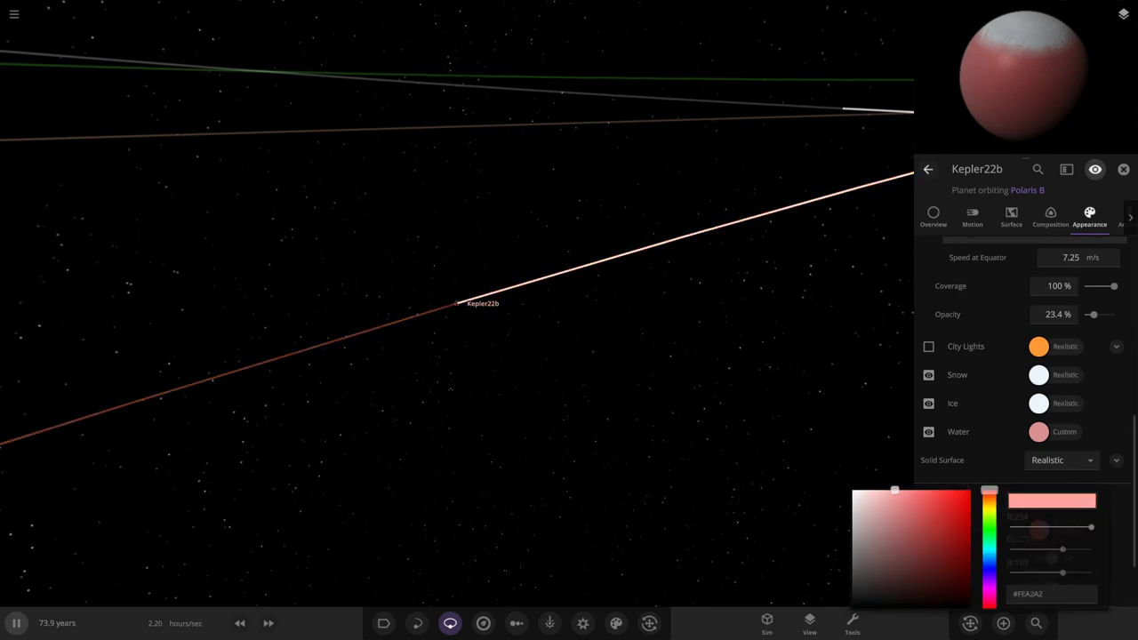
{"action": "scroll", "coordinate": [457, 303], "scroll_direction": "down", "scroll_amount": 10}
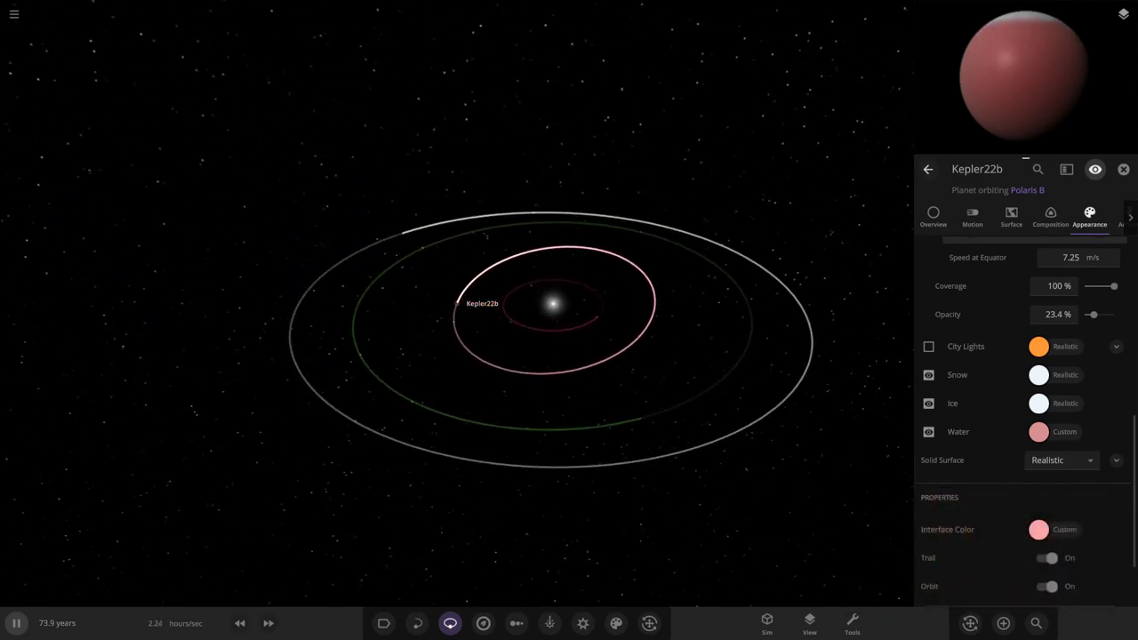
{"action": "left_click", "coordinate": [1123, 168]}
Step: Add the user object _Banded 5 in orbit around Polaris B, well outside the orbit of Inexius 1
{"action": "double_click", "coordinate": [666, 304]}
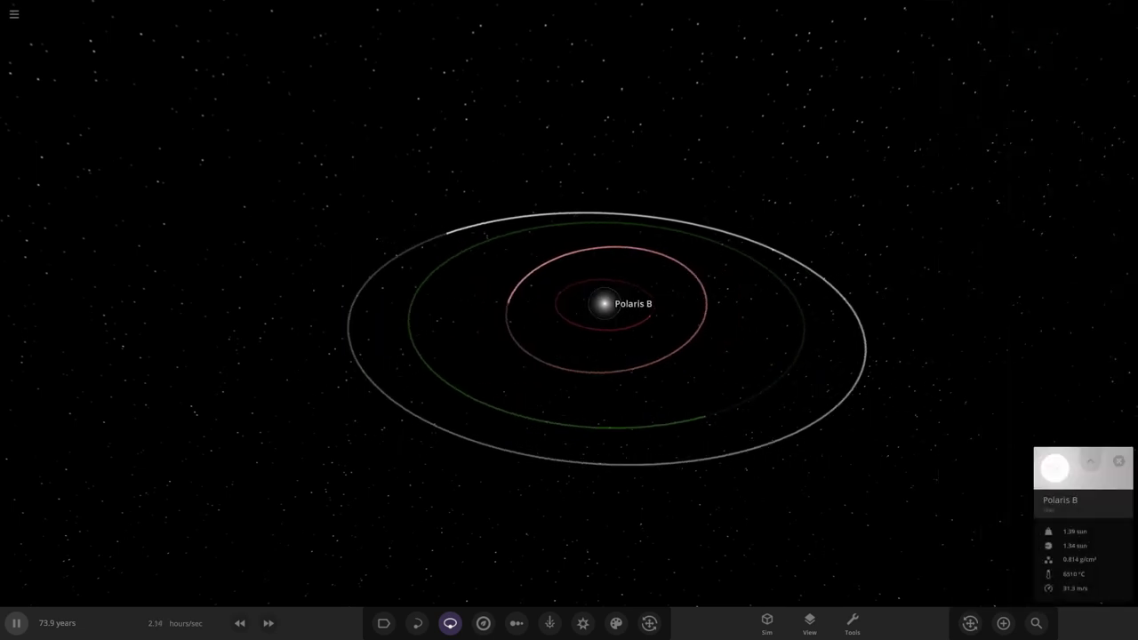
{"action": "left_click", "coordinate": [1003, 623]}
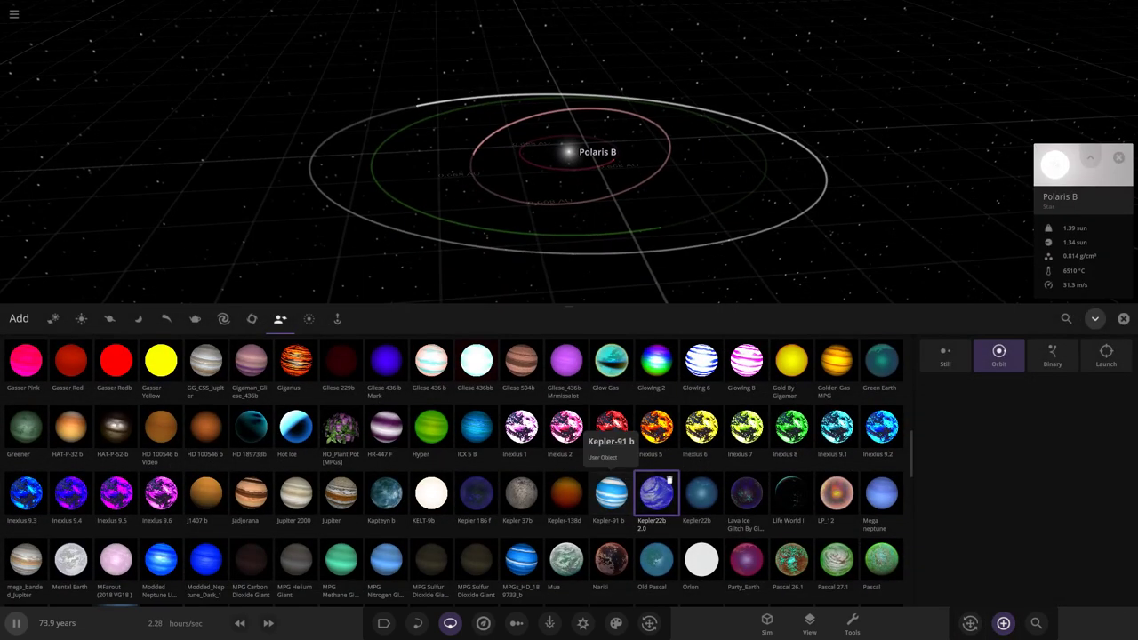
{"action": "scroll", "coordinate": [399, 481], "scroll_direction": "down", "scroll_amount": 1}
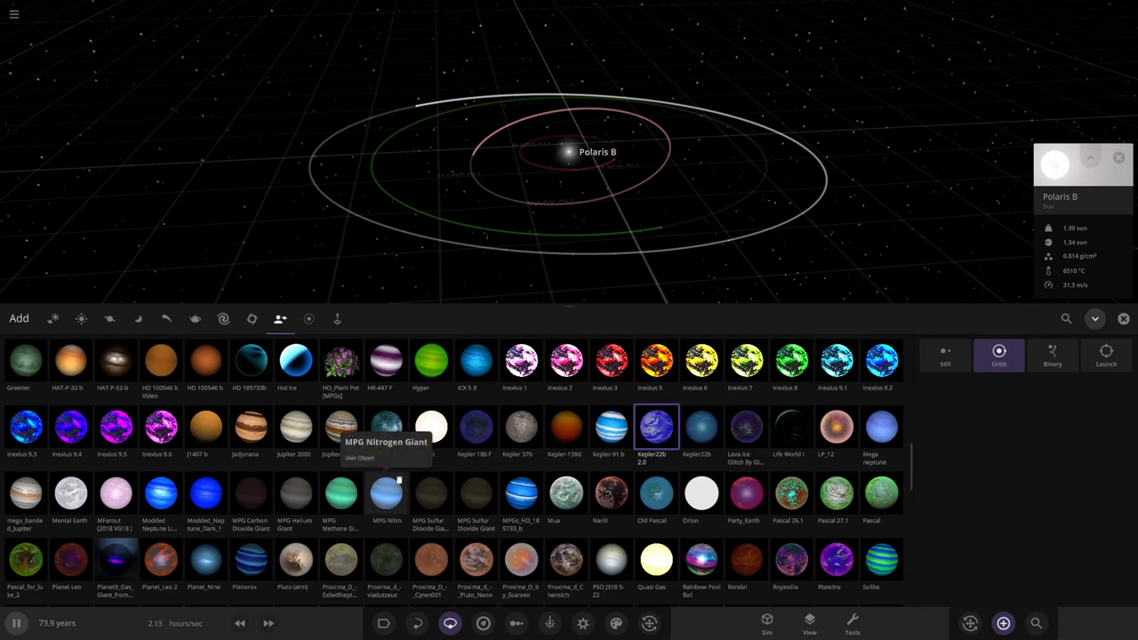
{"action": "scroll", "coordinate": [399, 480], "scroll_direction": "down", "scroll_amount": 15}
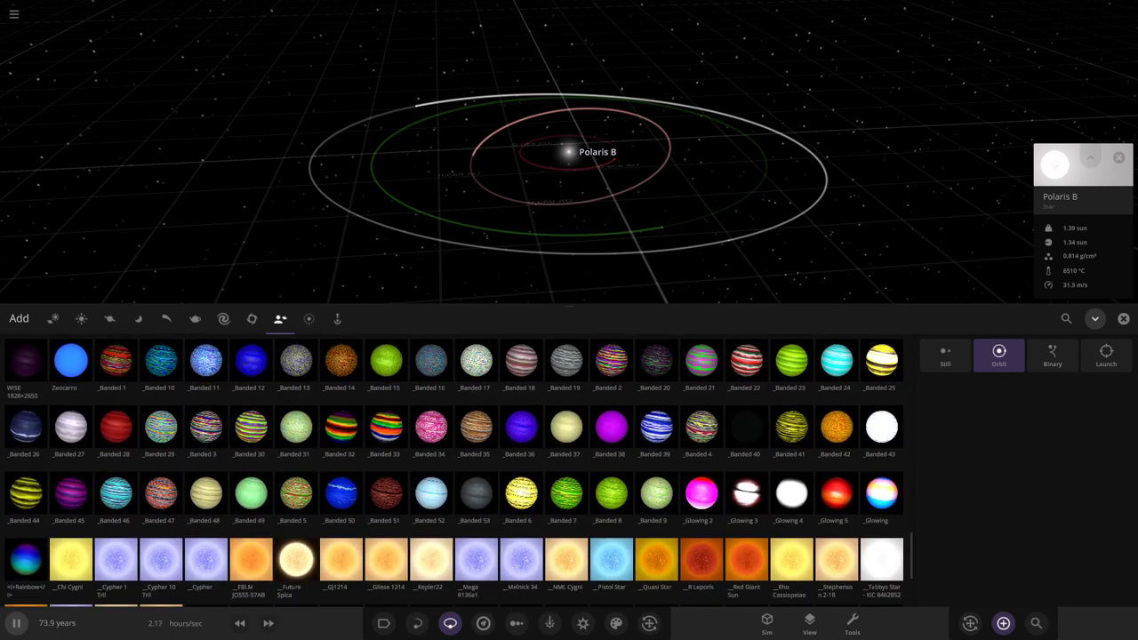
{"action": "scroll", "coordinate": [427, 193], "scroll_direction": "down", "scroll_amount": 12}
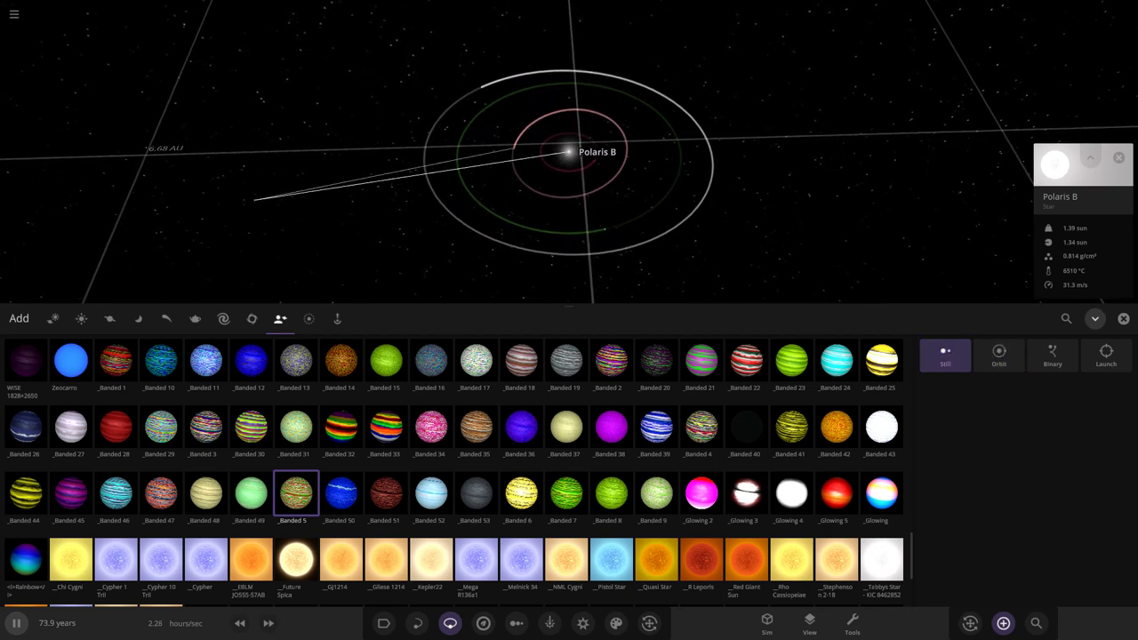
{"action": "left_click", "coordinate": [1124, 318]}
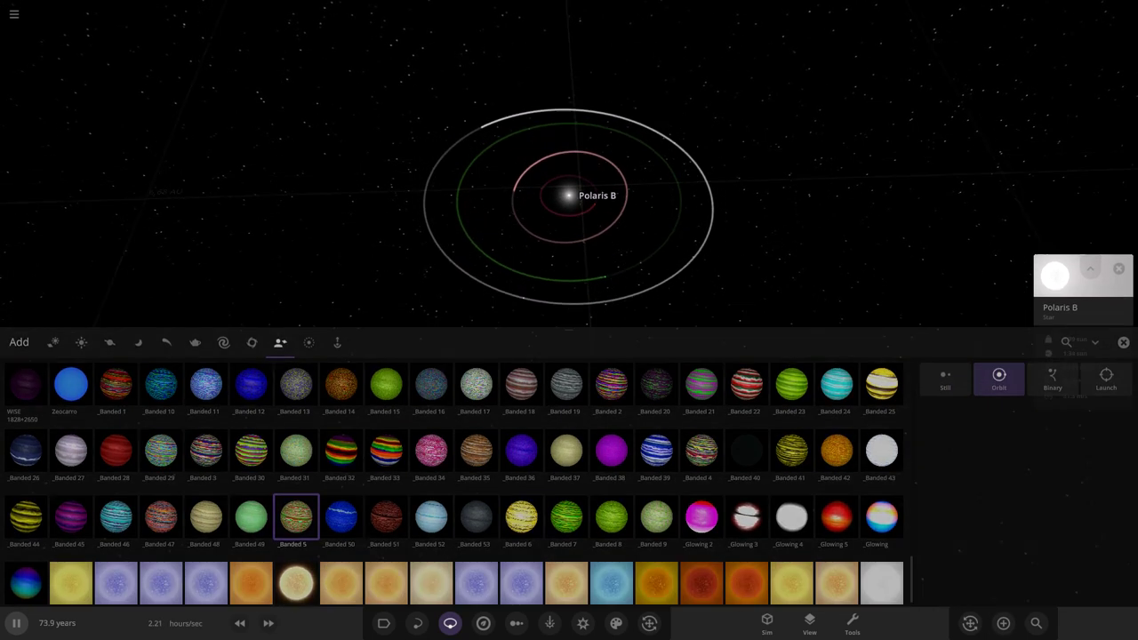
{"action": "scroll", "coordinate": [569, 304], "scroll_direction": "down", "scroll_amount": 4}
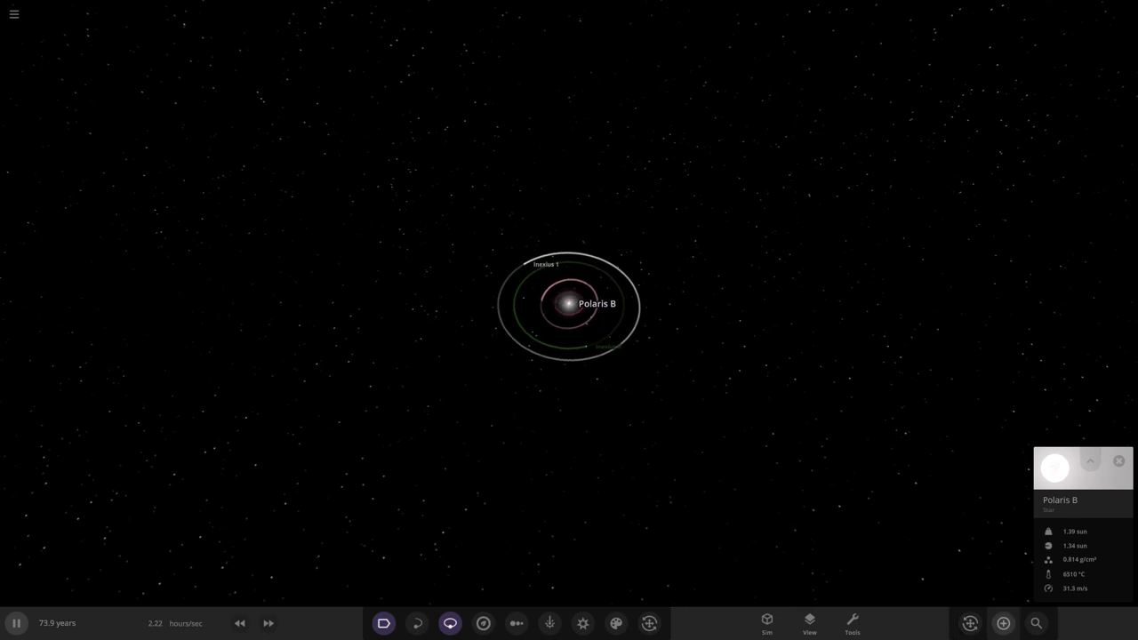
{"action": "left_click", "coordinate": [1003, 623]}
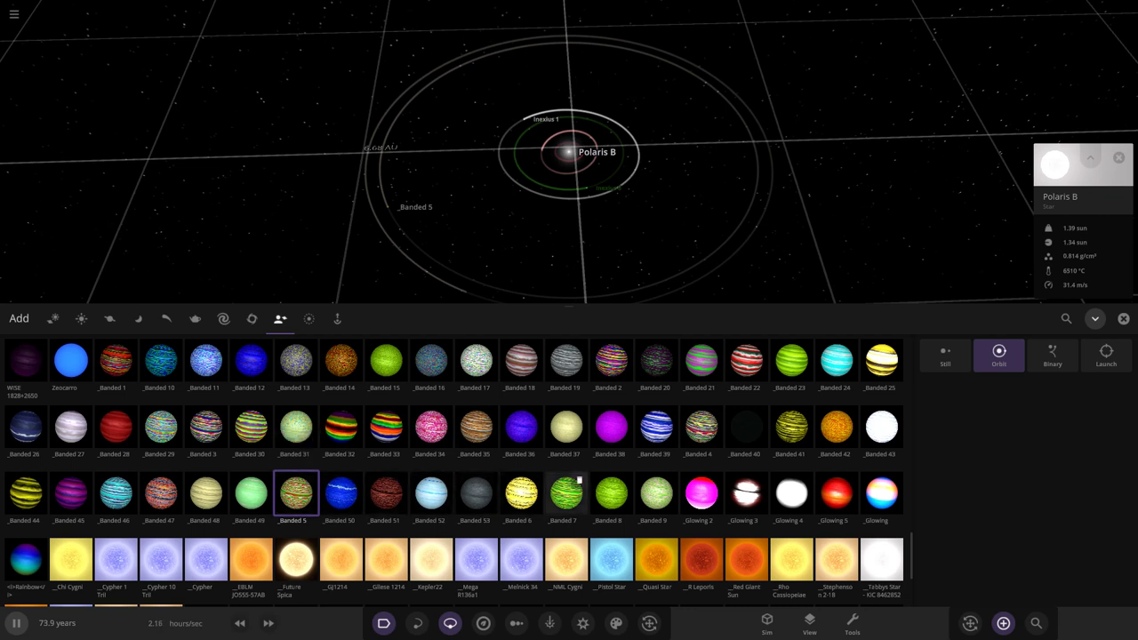
Step: Add the user object Christmas C (2) in orbit around Polaris B, between Kepler22b's orbit and the green orbit
{"action": "scroll", "coordinate": [702, 427], "scroll_direction": "up", "scroll_amount": 1}
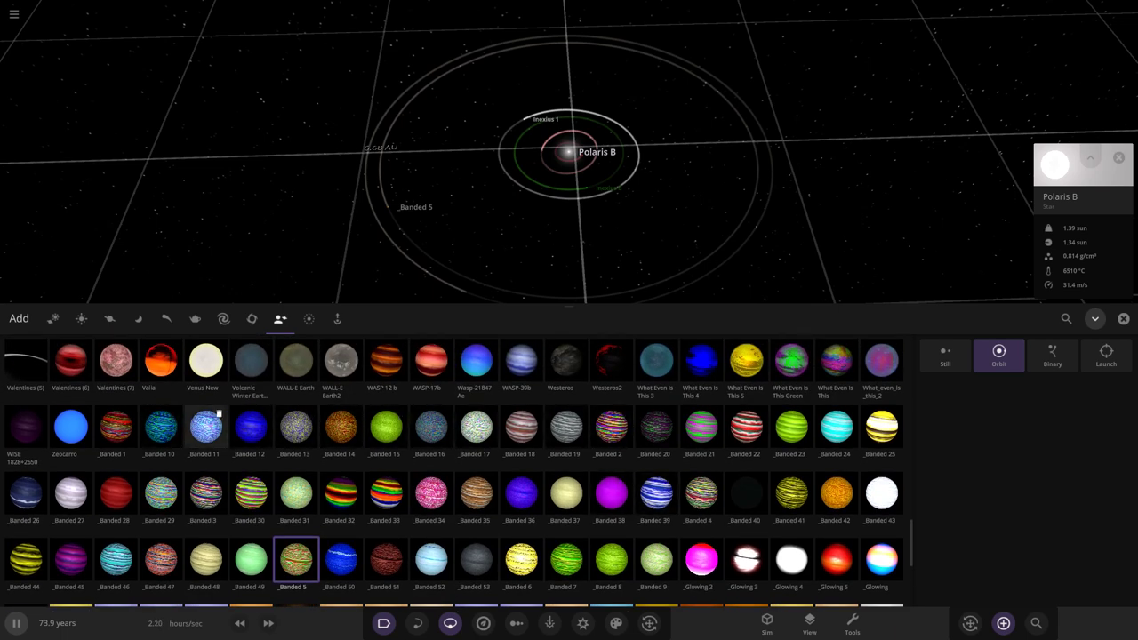
{"action": "scroll", "coordinate": [219, 414], "scroll_direction": "down", "scroll_amount": 1}
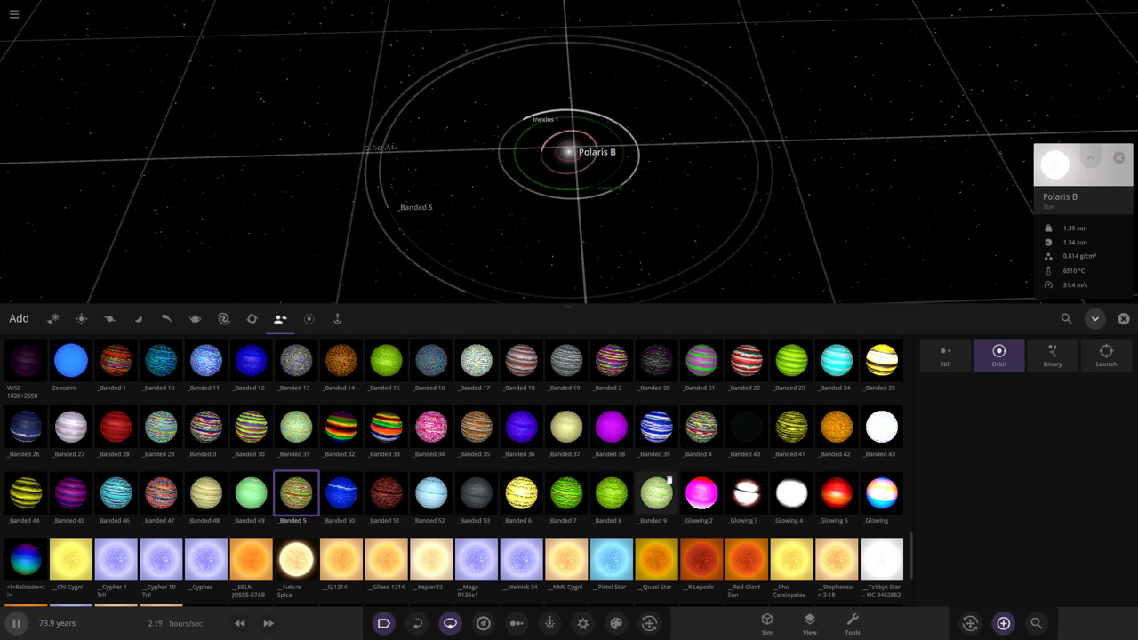
{"action": "scroll", "coordinate": [669, 480], "scroll_direction": "up", "scroll_amount": 10}
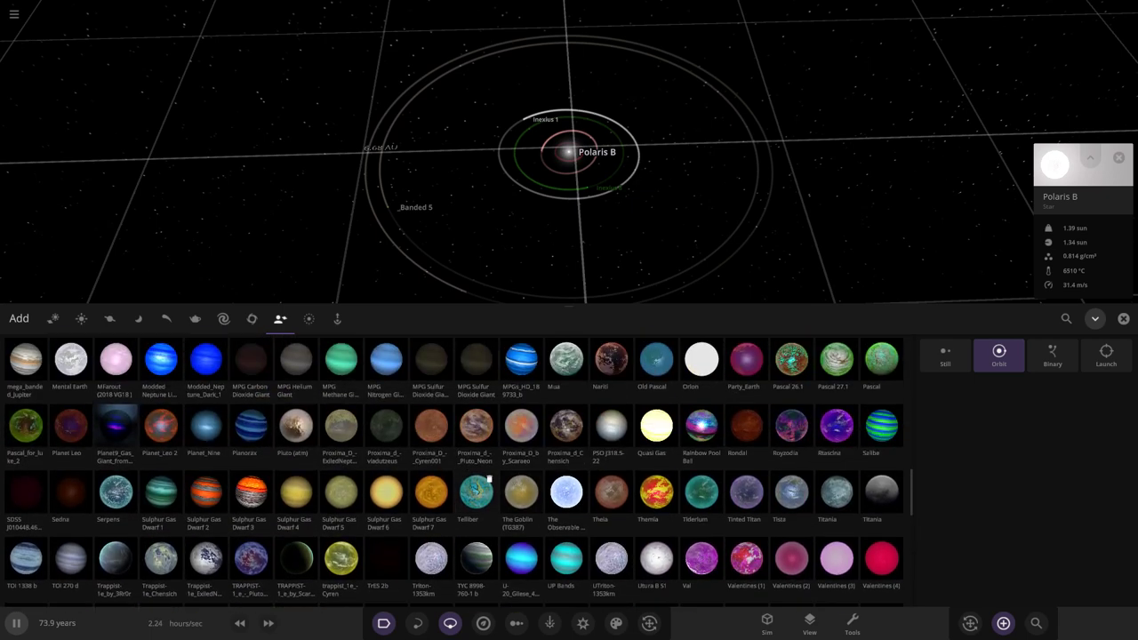
{"action": "scroll", "coordinate": [516, 478], "scroll_direction": "up", "scroll_amount": 1}
{"action": "scroll", "coordinate": [488, 477], "scroll_direction": "up", "scroll_amount": 2}
{"action": "scroll", "coordinate": [399, 461], "scroll_direction": "up", "scroll_amount": 3}
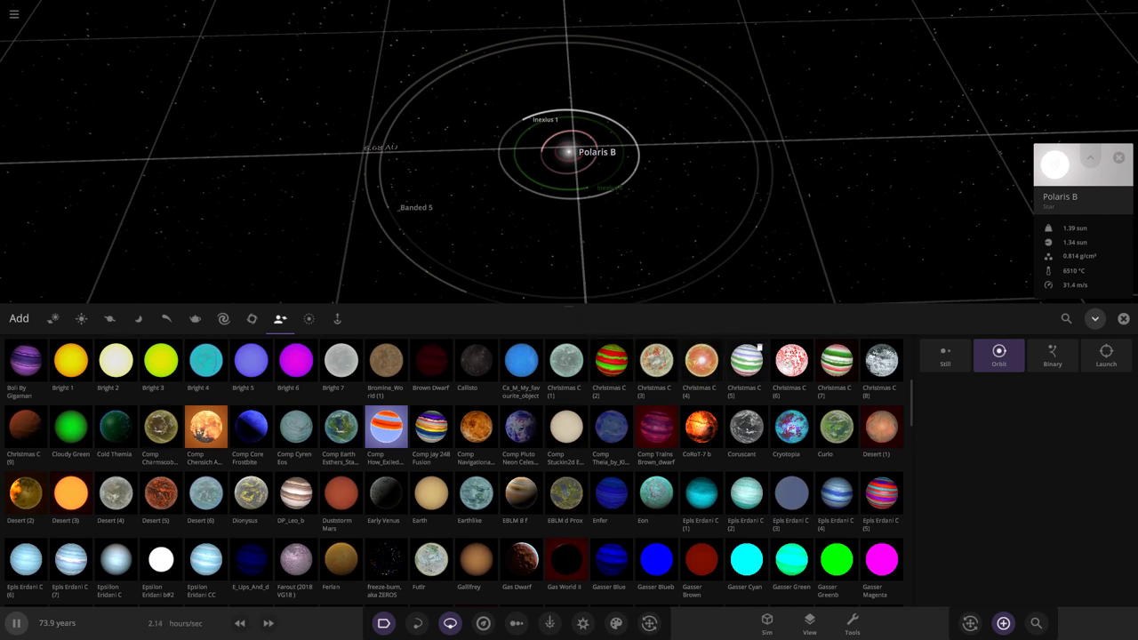
{"action": "scroll", "coordinate": [668, 349], "scroll_direction": "up", "scroll_amount": 1}
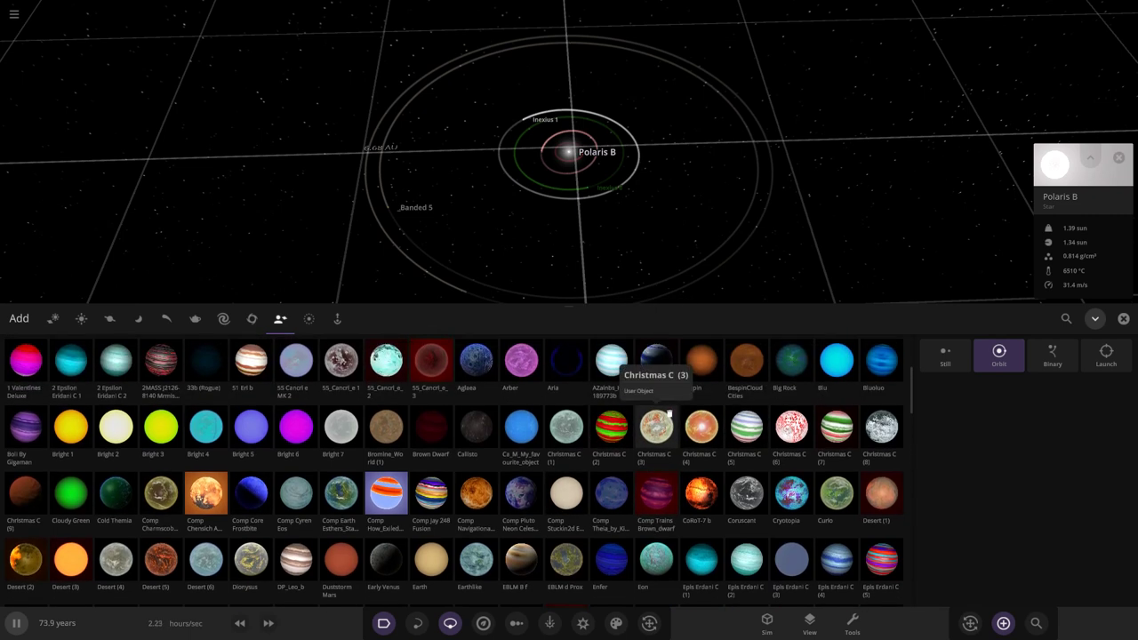
{"action": "left_click", "coordinate": [610, 427]}
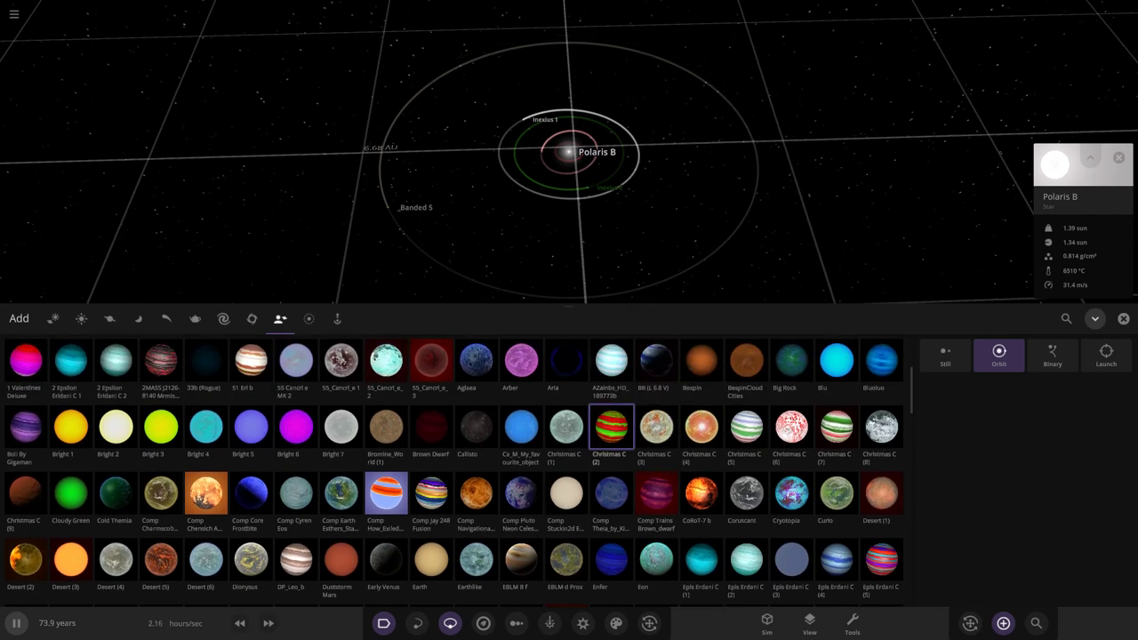
{"action": "scroll", "coordinate": [503, 209], "scroll_direction": "up", "scroll_amount": 5}
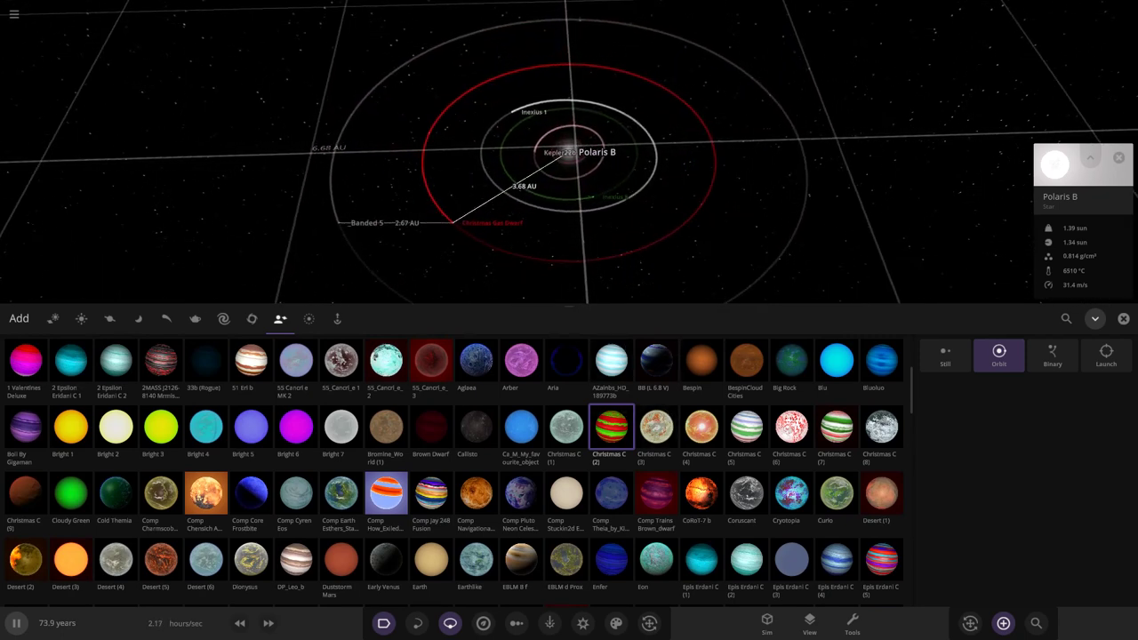
{"action": "scroll", "coordinate": [442, 213], "scroll_direction": "up", "scroll_amount": 5}
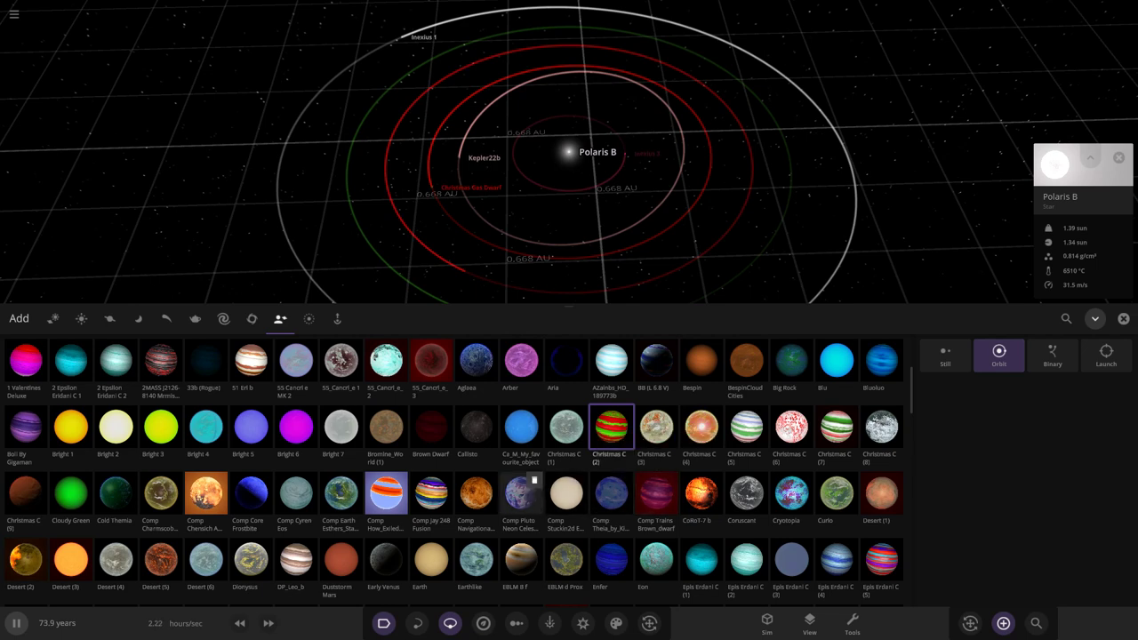
Step: Add the user object _Banded 28 in orbit around Polaris B, far outside the orbit of _Banded 5
{"action": "scroll", "coordinate": [534, 481], "scroll_direction": "down", "scroll_amount": 1}
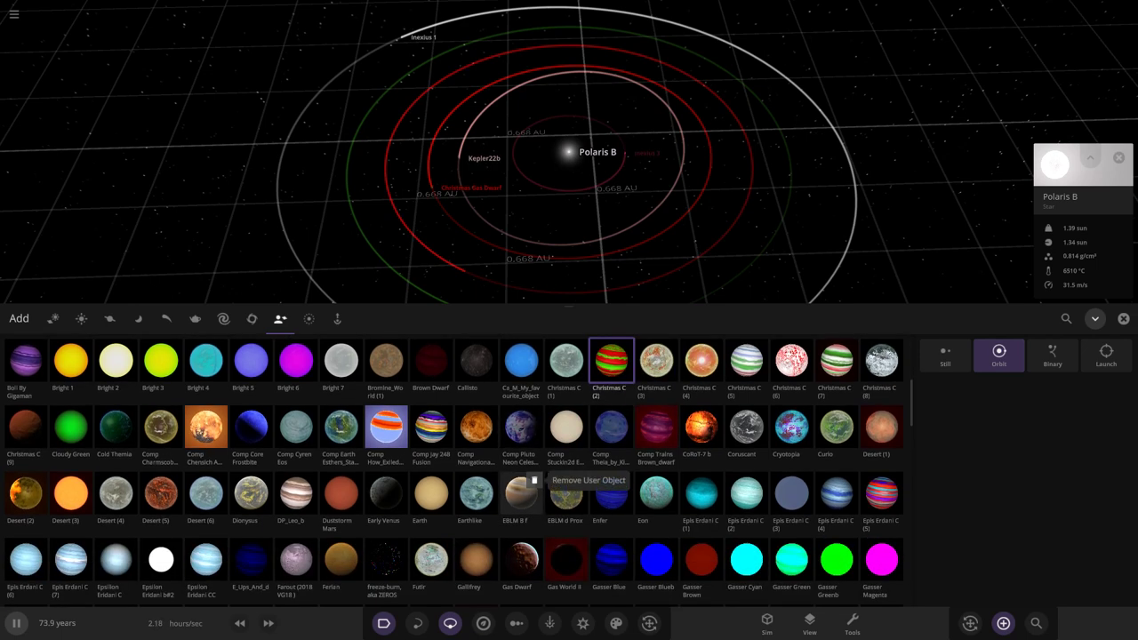
{"action": "scroll", "coordinate": [534, 481], "scroll_direction": "down", "scroll_amount": 1}
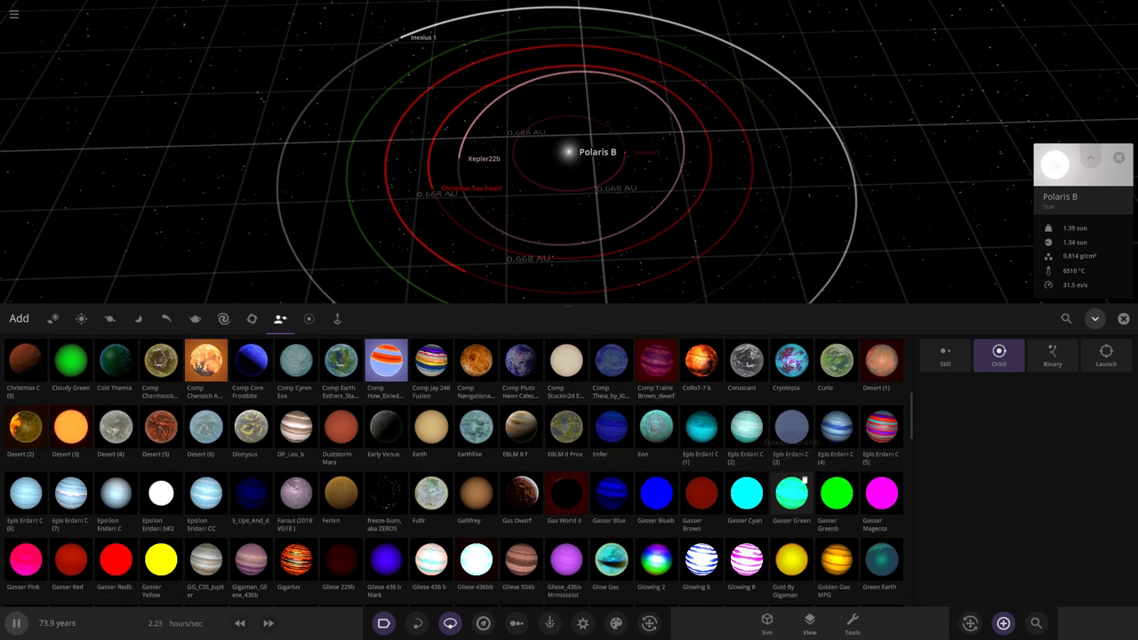
{"action": "scroll", "coordinate": [797, 490], "scroll_direction": "down", "scroll_amount": 1}
{"action": "scroll", "coordinate": [399, 479], "scroll_direction": "down", "scroll_amount": 3}
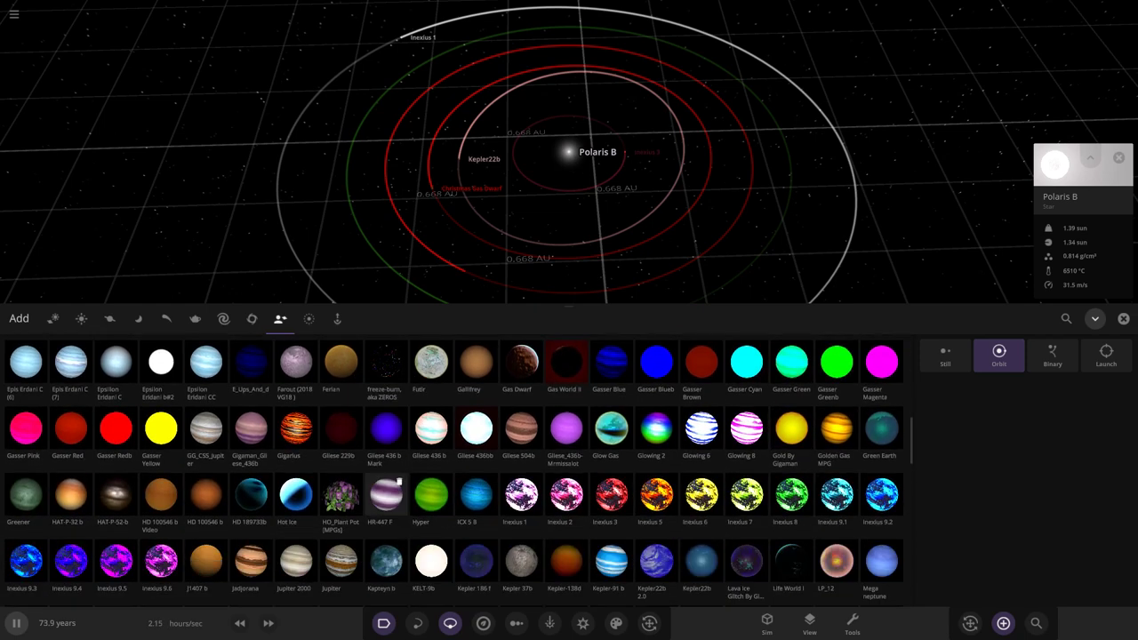
{"action": "scroll", "coordinate": [399, 442], "scroll_direction": "down", "scroll_amount": 1}
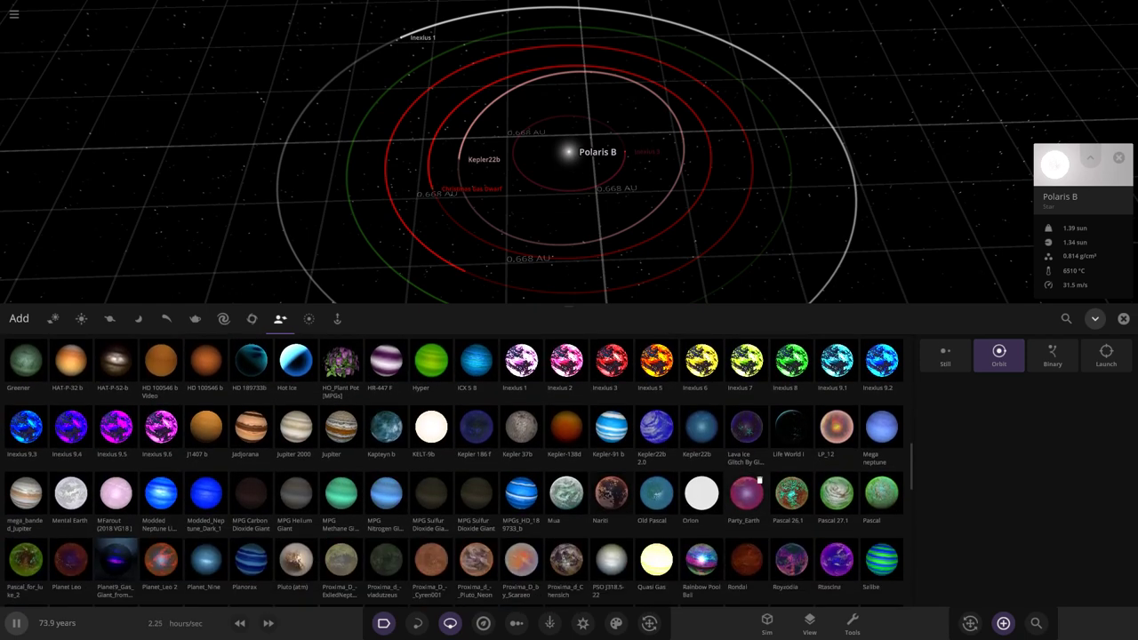
{"action": "scroll", "coordinate": [309, 480], "scroll_direction": "down", "scroll_amount": 1}
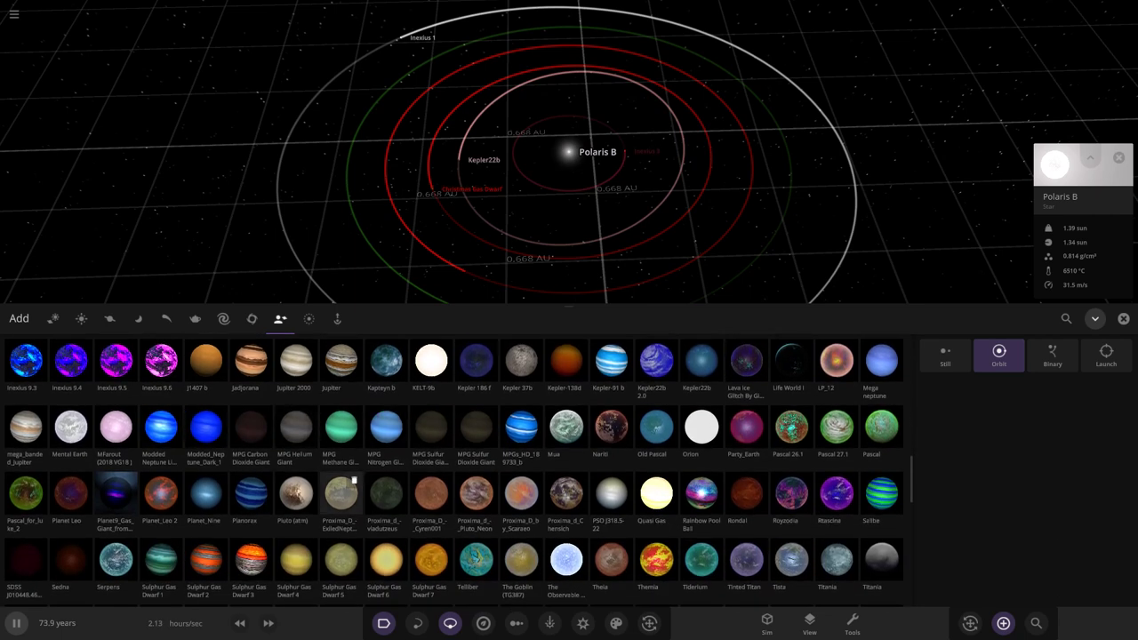
{"action": "scroll", "coordinate": [309, 480], "scroll_direction": "down", "scroll_amount": 1}
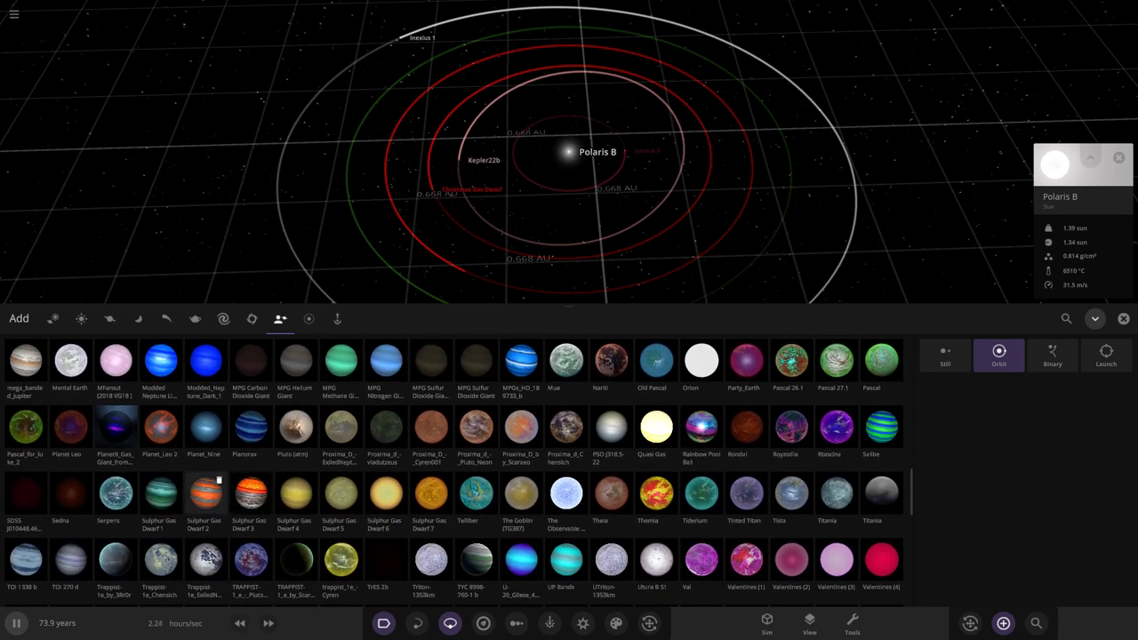
{"action": "scroll", "coordinate": [219, 480], "scroll_direction": "down", "scroll_amount": 3}
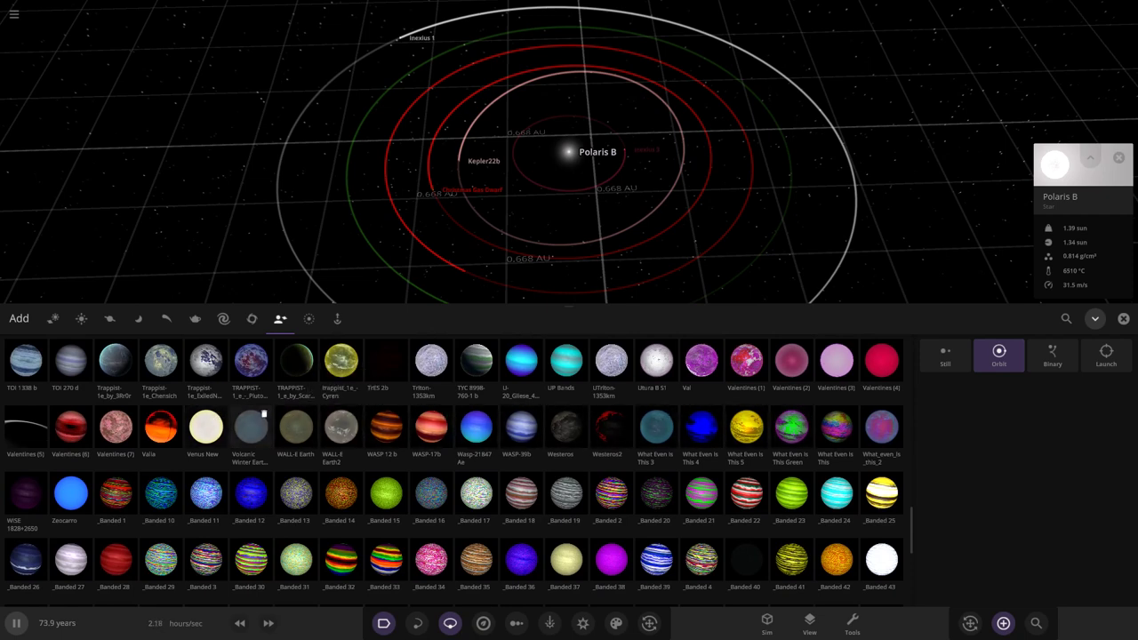
{"action": "scroll", "coordinate": [218, 480], "scroll_direction": "down", "scroll_amount": 2}
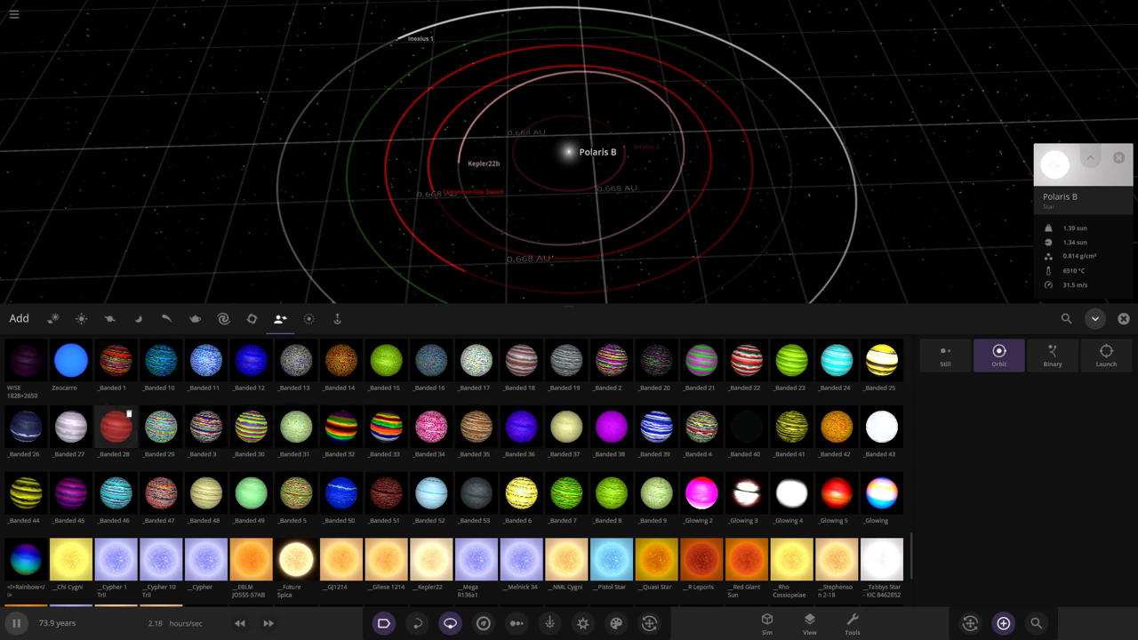
{"action": "left_click", "coordinate": [129, 414]}
{"action": "scroll", "coordinate": [266, 116], "scroll_direction": "down", "scroll_amount": 5}
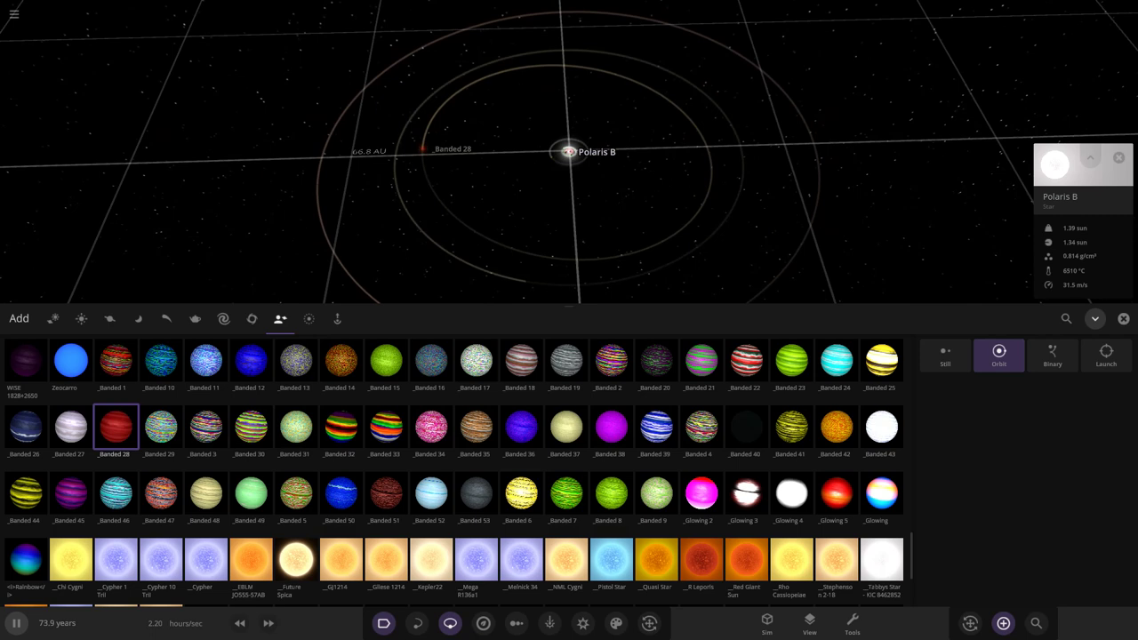
Step: Add the user object 1 Christmas Deluxe in orbit around Polaris B, between the orbits of _Banded 5 and _Banded 28
{"action": "scroll", "coordinate": [488, 413], "scroll_direction": "up", "scroll_amount": 5}
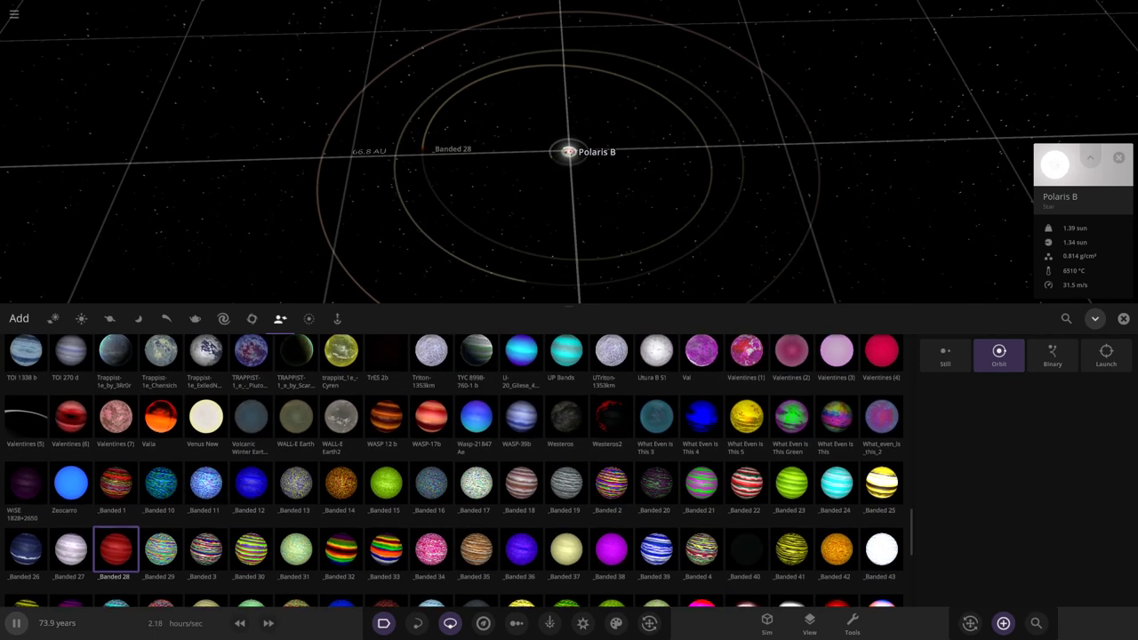
{"action": "scroll", "coordinate": [533, 480], "scroll_direction": "up", "scroll_amount": 8}
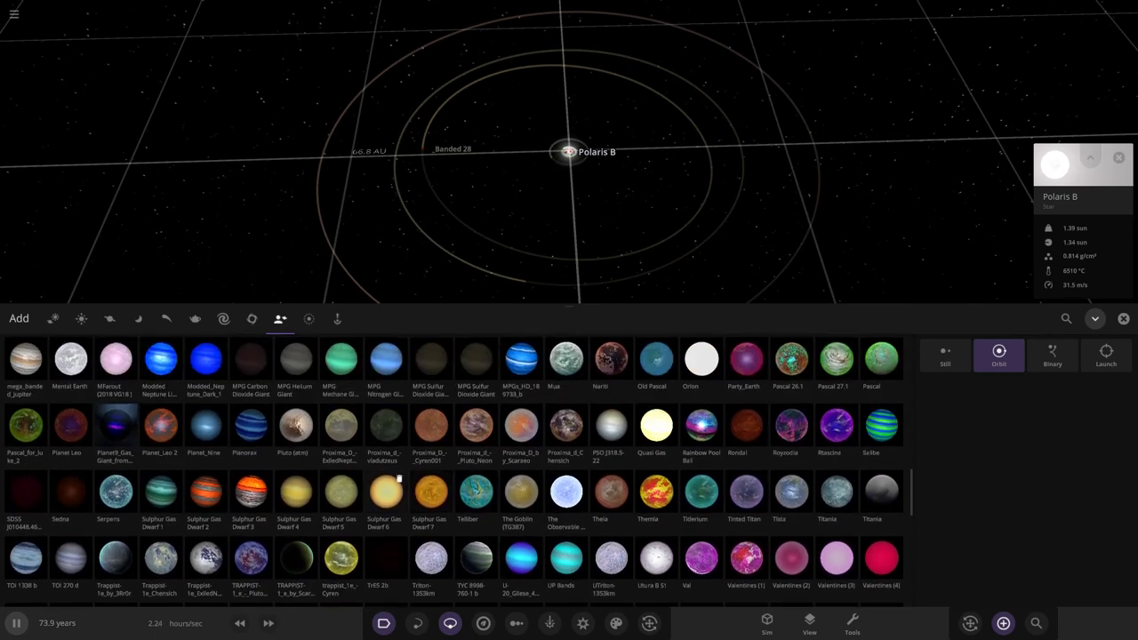
{"action": "scroll", "coordinate": [219, 480], "scroll_direction": "up", "scroll_amount": 8}
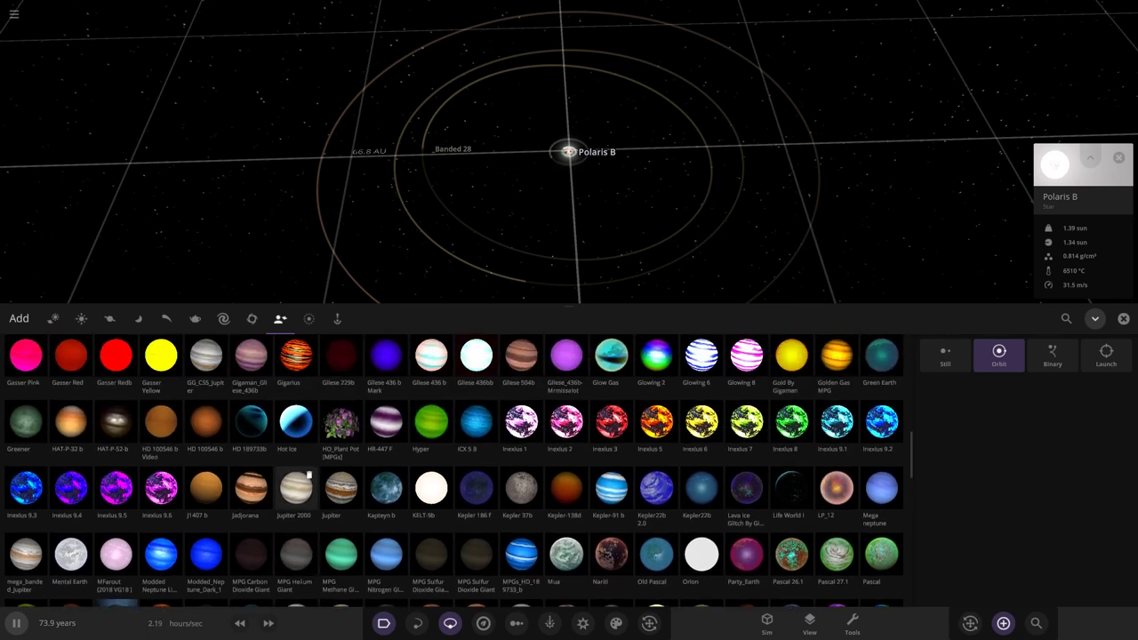
{"action": "scroll", "coordinate": [308, 480], "scroll_direction": "up", "scroll_amount": 3}
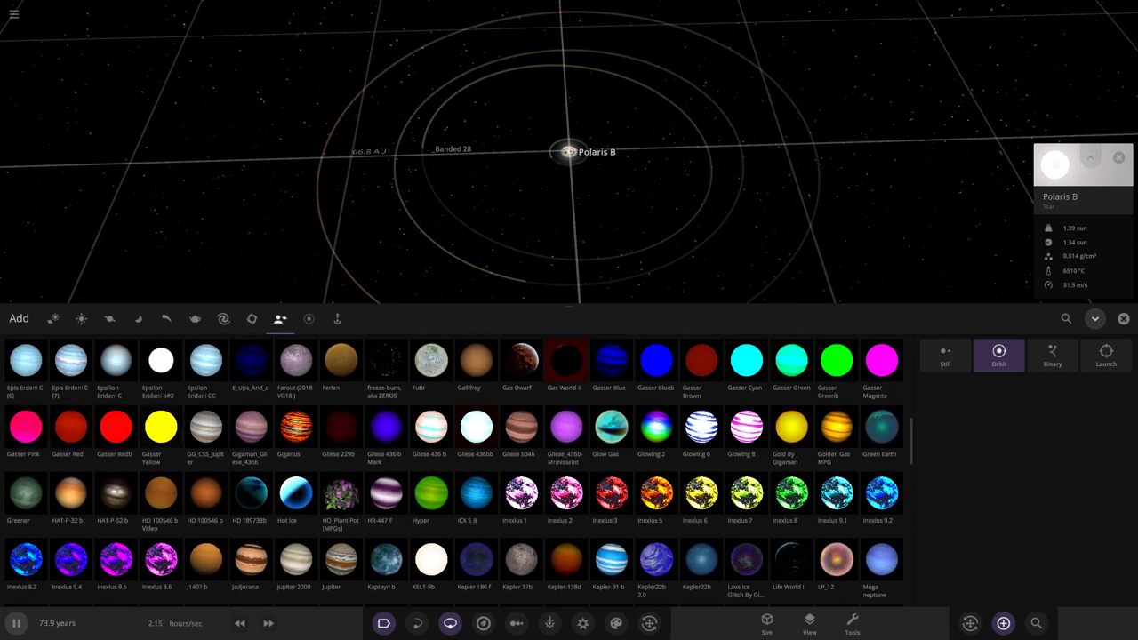
{"action": "scroll", "coordinate": [443, 480], "scroll_direction": "up", "scroll_amount": 8}
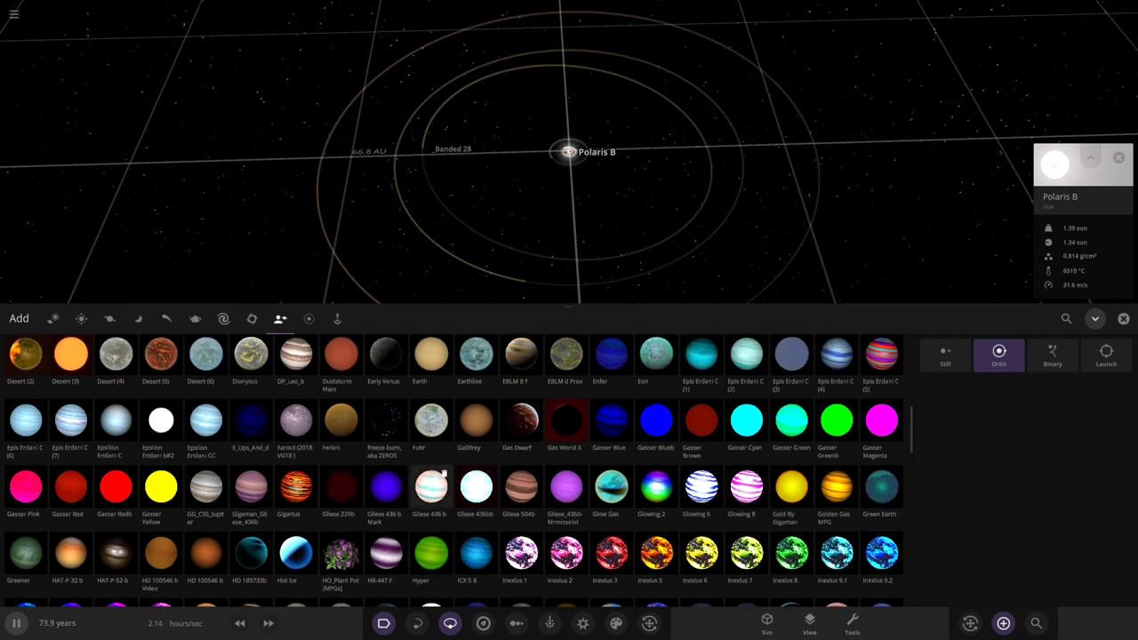
{"action": "scroll", "coordinate": [353, 479], "scroll_direction": "up", "scroll_amount": 8}
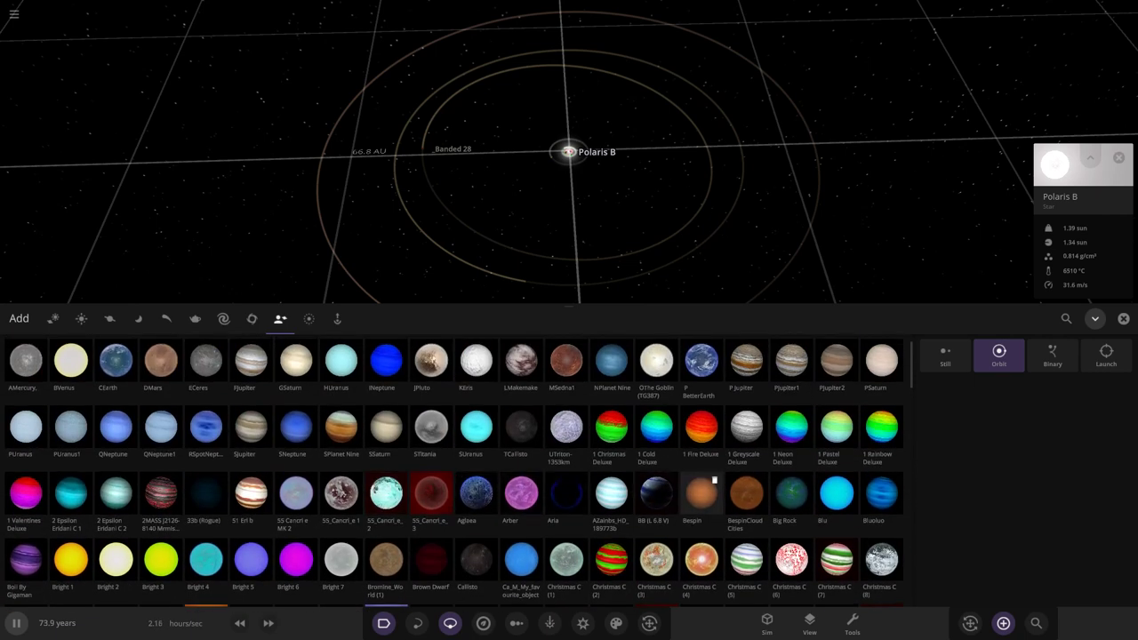
{"action": "scroll", "coordinate": [504, 208], "scroll_direction": "up", "scroll_amount": 8}
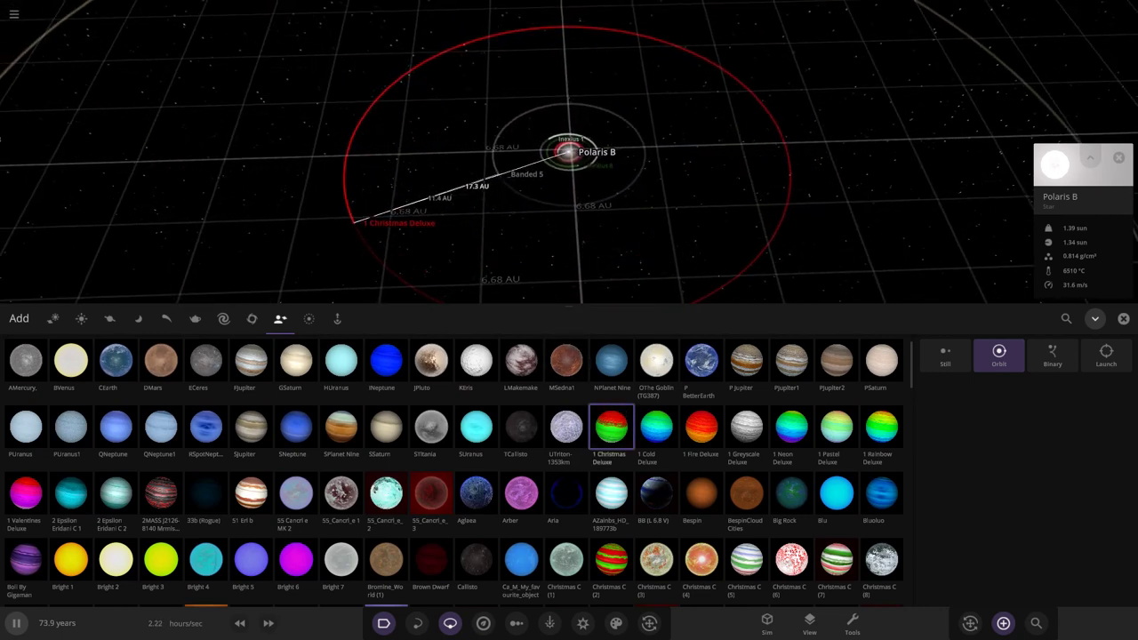
{"action": "scroll", "coordinate": [322, 196], "scroll_direction": "down", "scroll_amount": 3}
{"action": "left_click", "coordinate": [359, 169]}
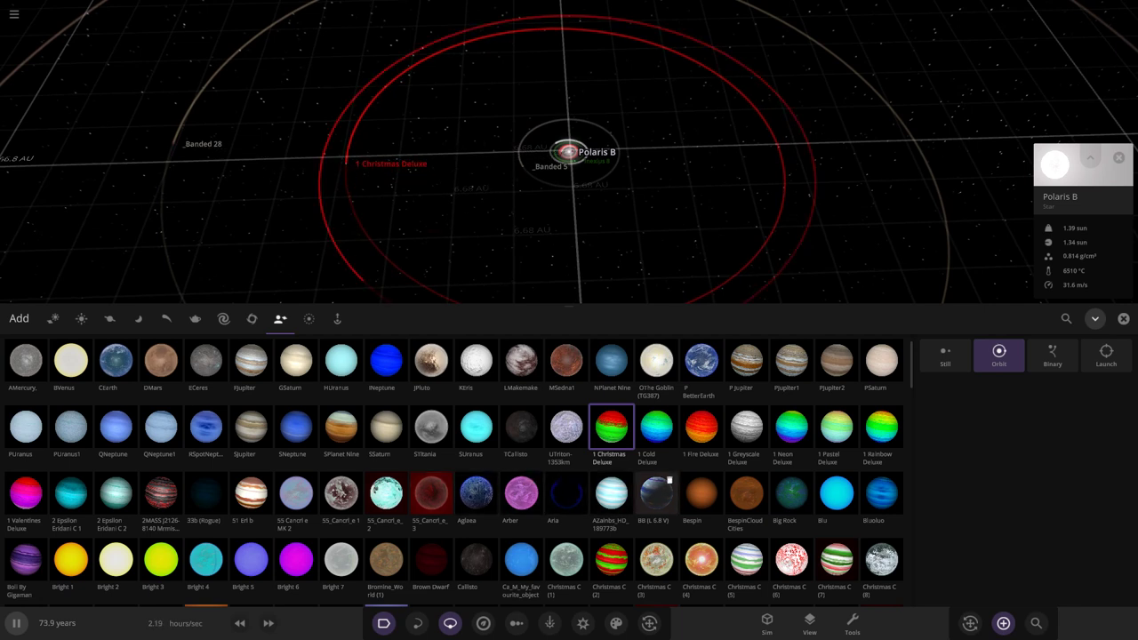
Step: Add the user object _Banded 22 in orbit between _Banded 5 and 1 Christmas Deluxe, and finish adding objects
{"action": "scroll", "coordinate": [758, 481], "scroll_direction": "down", "scroll_amount": 1}
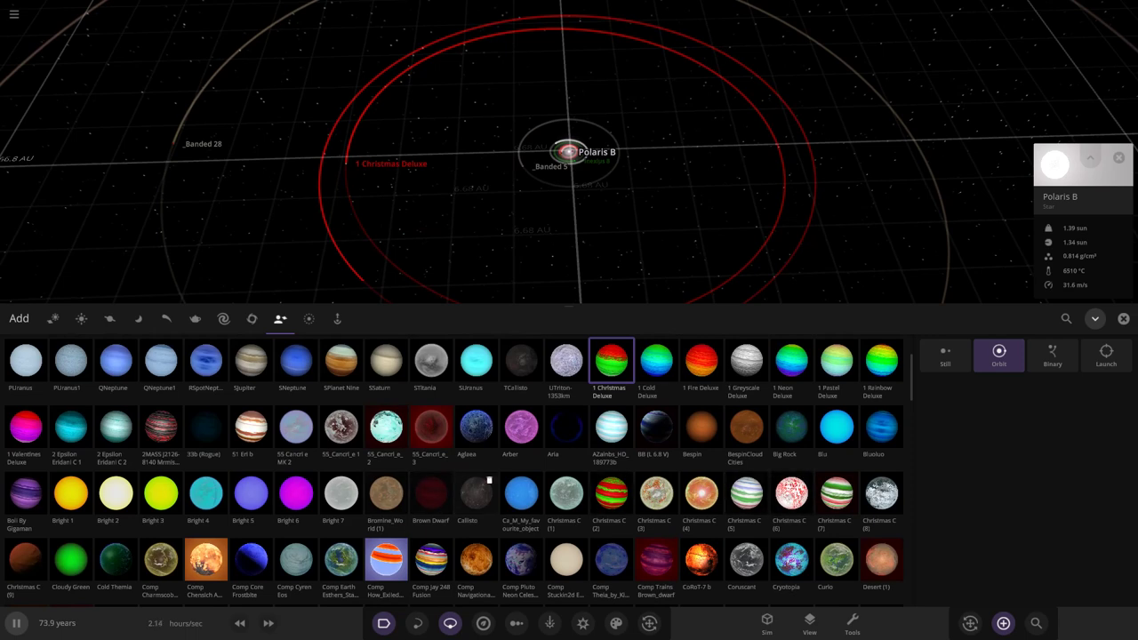
{"action": "scroll", "coordinate": [373, 485], "scroll_direction": "down", "scroll_amount": 2}
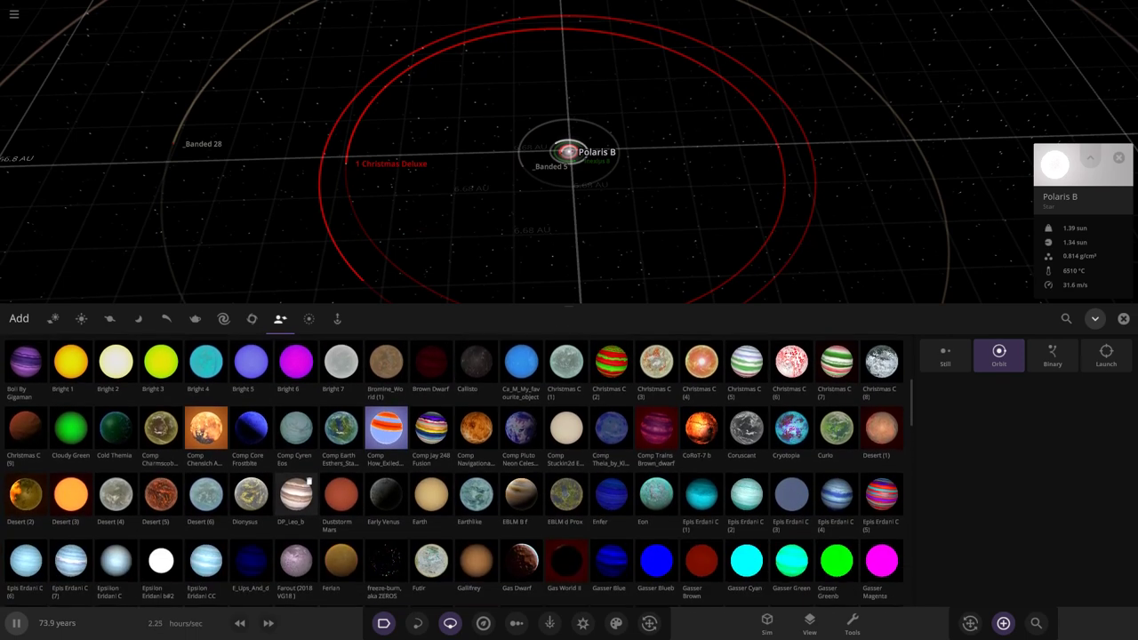
{"action": "scroll", "coordinate": [352, 480], "scroll_direction": "down", "scroll_amount": 12}
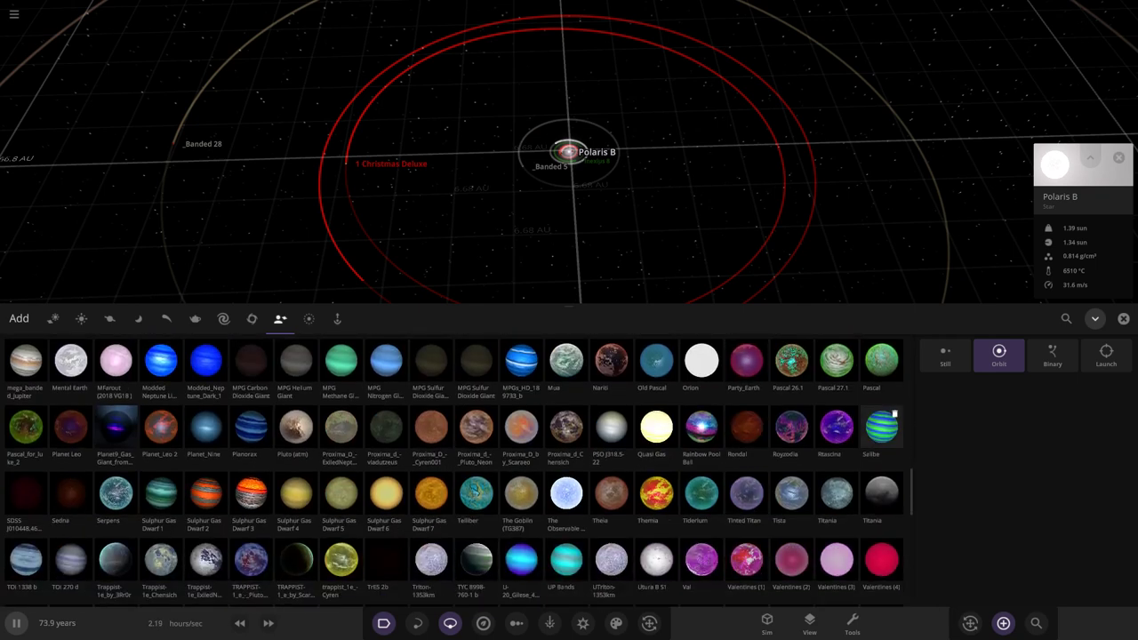
{"action": "scroll", "coordinate": [894, 413], "scroll_direction": "down", "scroll_amount": 3}
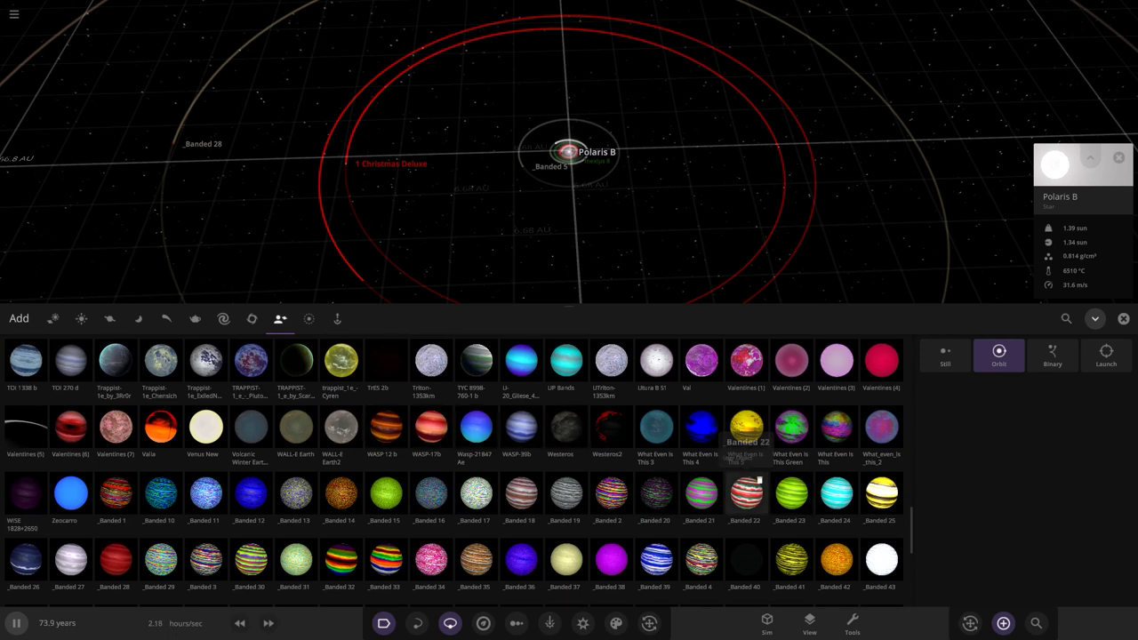
{"action": "left_click", "coordinate": [753, 487]}
{"action": "scroll", "coordinate": [487, 234], "scroll_direction": "up", "scroll_amount": 5}
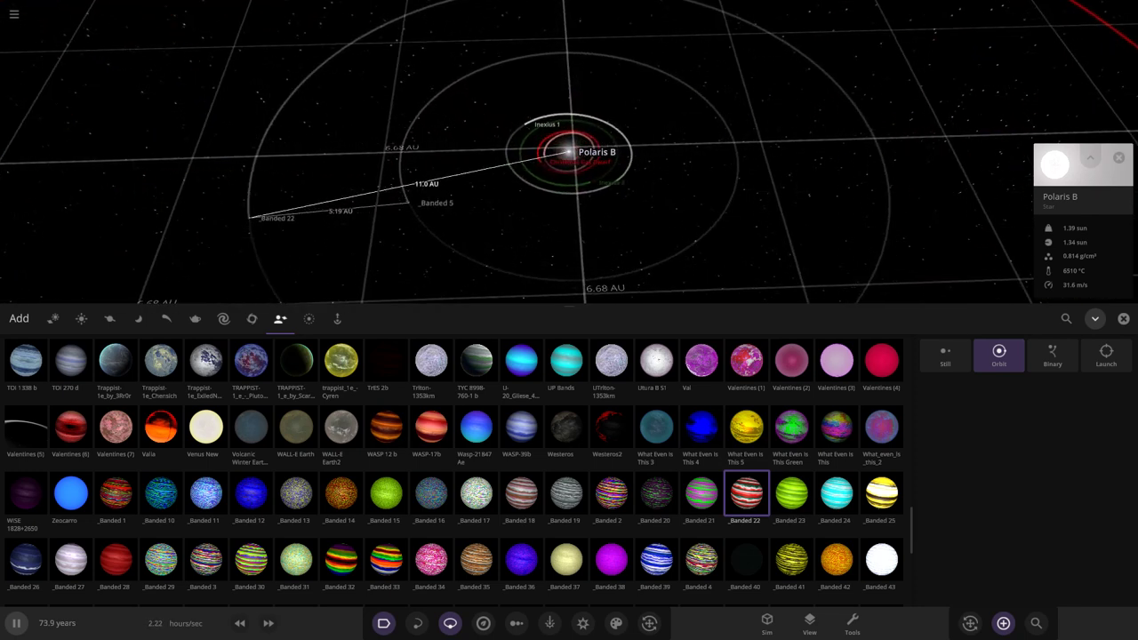
{"action": "left_click", "coordinate": [237, 197]}
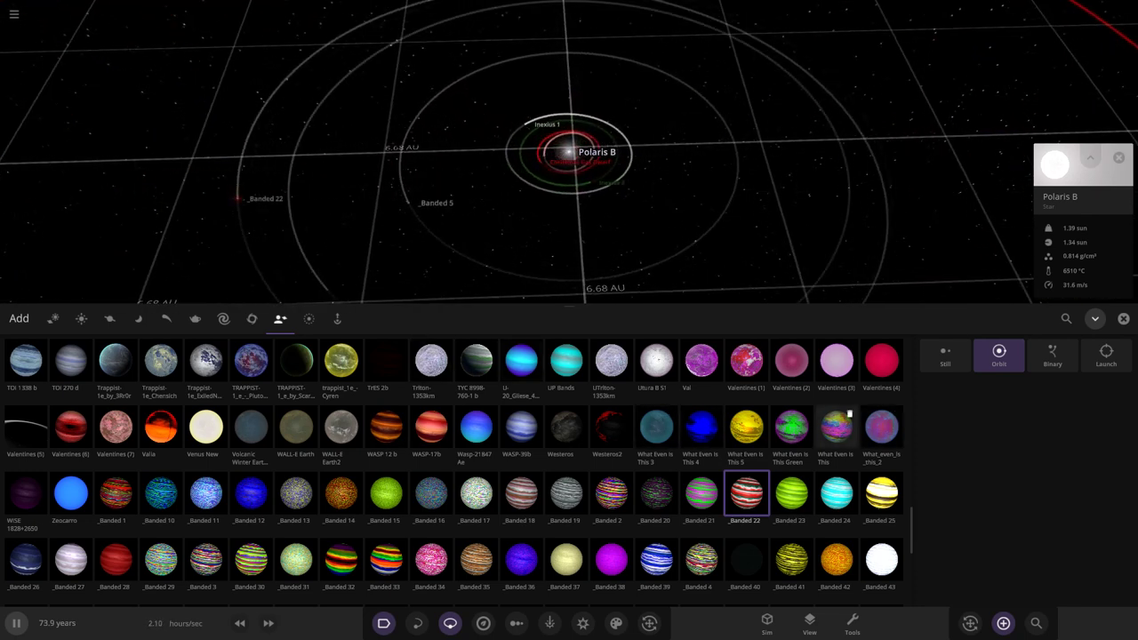
{"action": "scroll", "coordinate": [836, 429], "scroll_direction": "down", "scroll_amount": 1}
{"action": "left_click", "coordinate": [1123, 318]}
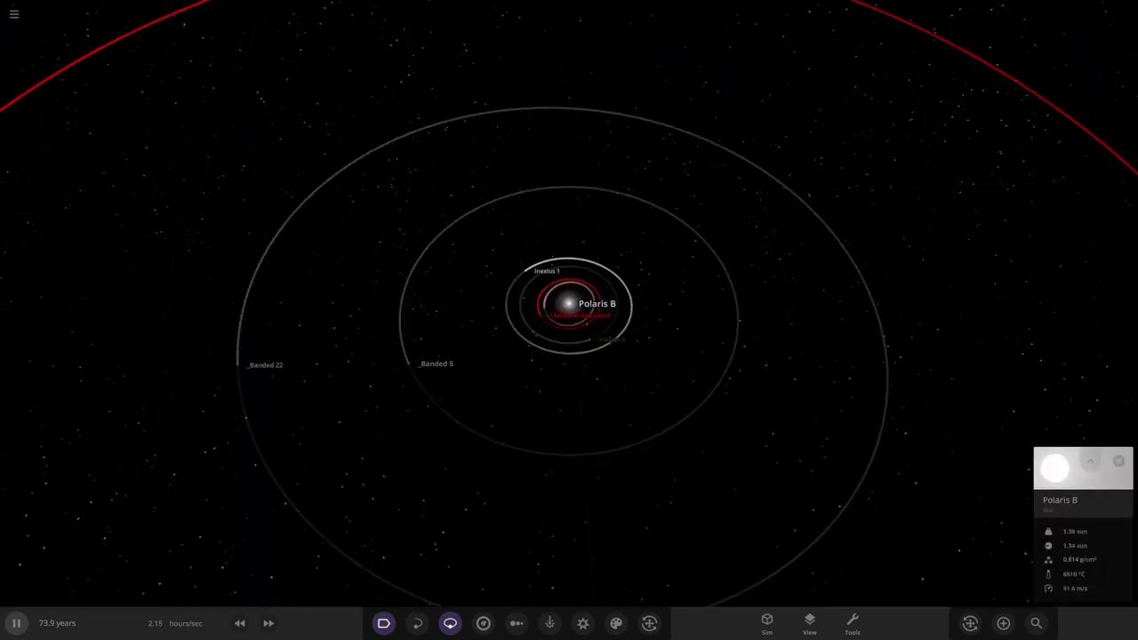
Step: Select Christmas Gas Dwarf among the planets around Polaris B and examine its surface and properties up close
{"action": "scroll", "coordinate": [515, 302], "scroll_direction": "up", "scroll_amount": 5}
{"action": "left_click_drag", "start_coordinate": [516, 311], "coordinate": [383, 266]}
{"action": "scroll", "coordinate": [382, 266], "scroll_direction": "down", "scroll_amount": 5}
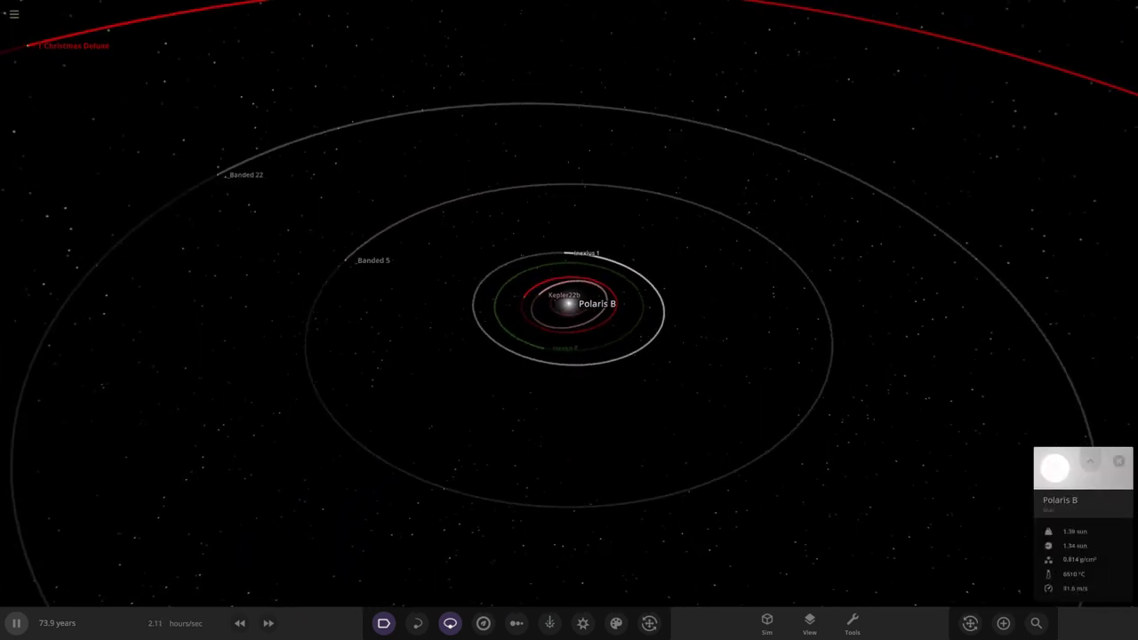
{"action": "left_click", "coordinate": [377, 264]}
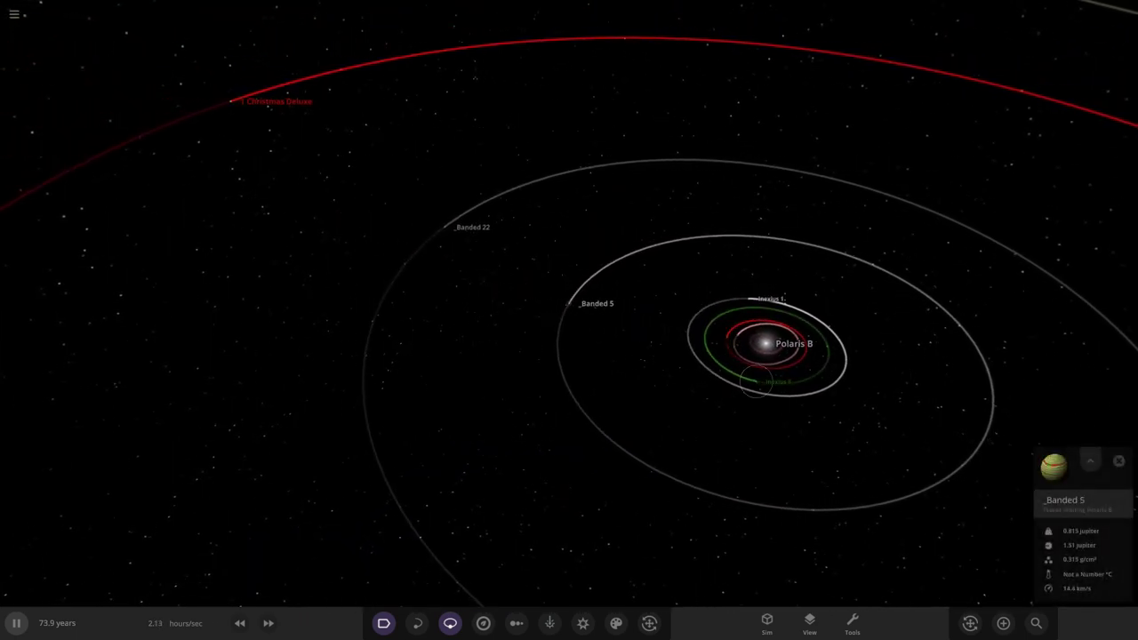
{"action": "left_click", "coordinate": [728, 336]}
{"action": "scroll", "coordinate": [728, 336], "scroll_direction": "up", "scroll_amount": 5}
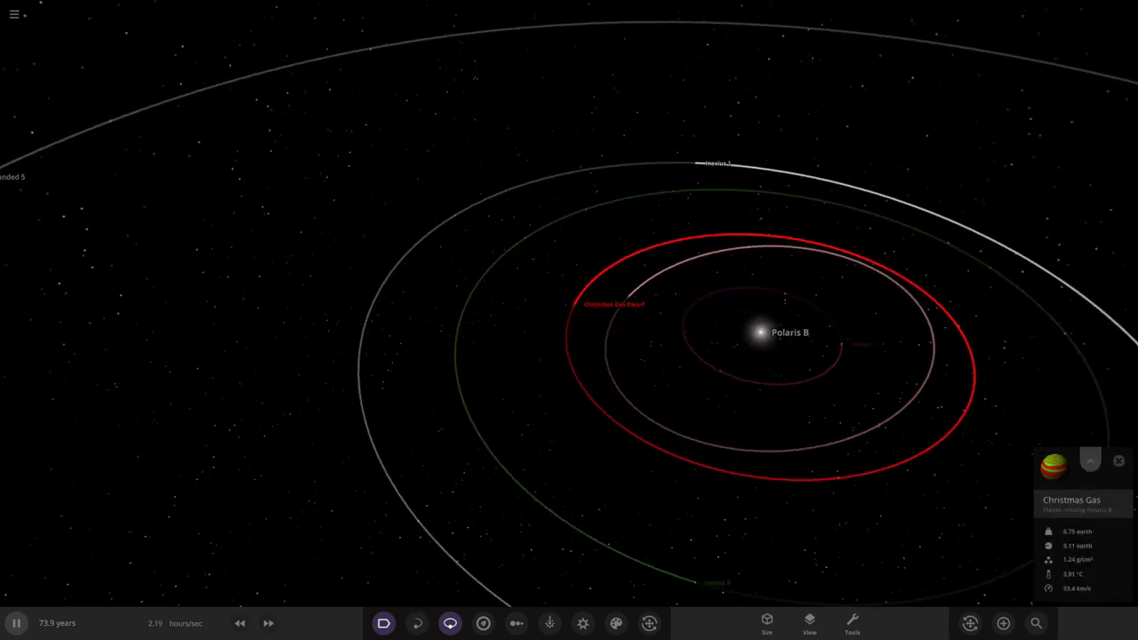
{"action": "double_click", "coordinate": [576, 304]}
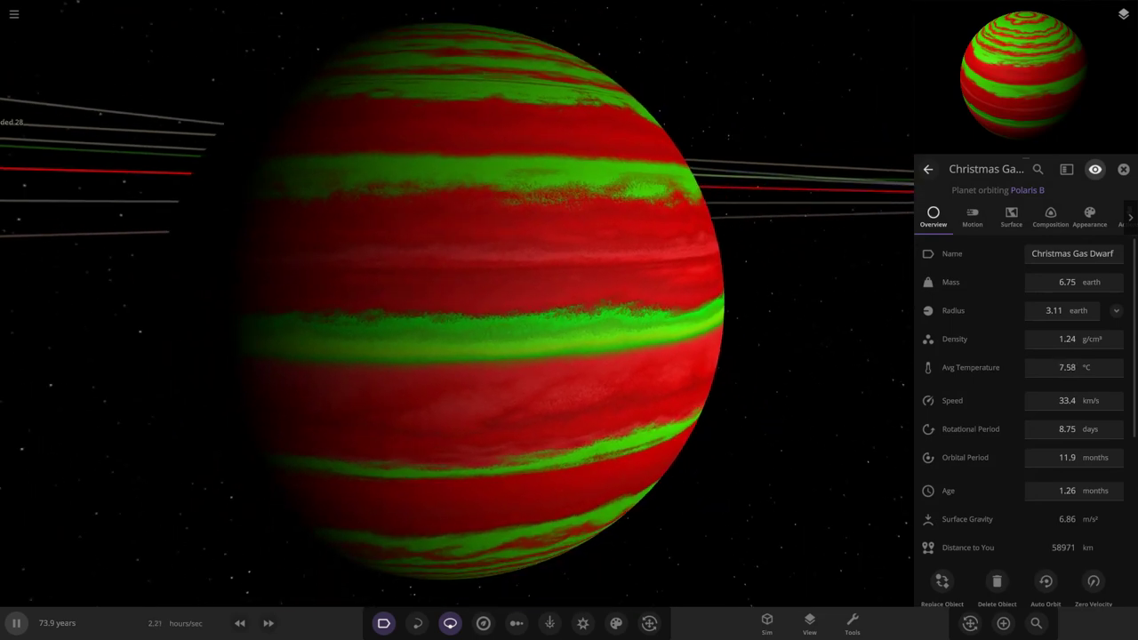
Step: Speed up the simulation to about 3 days per second and pull back from Christmas Gas Dwarf to the whole system
{"action": "left_click", "coordinate": [268, 623]}
{"action": "left_click", "coordinate": [268, 623]}
{"action": "left_click", "coordinate": [269, 623]}
{"action": "mouse_move", "coordinate": [622, 302]}
{"action": "left_mouse_down"}
{"action": "mouse_move", "coordinate": [409, 311]}
{"action": "mouse_move", "coordinate": [604, 313]}
{"action": "left_mouse_up"}
{"action": "scroll", "coordinate": [457, 302], "scroll_direction": "down", "scroll_amount": 3}
{"action": "scroll", "coordinate": [457, 302], "scroll_direction": "down", "scroll_amount": 12}
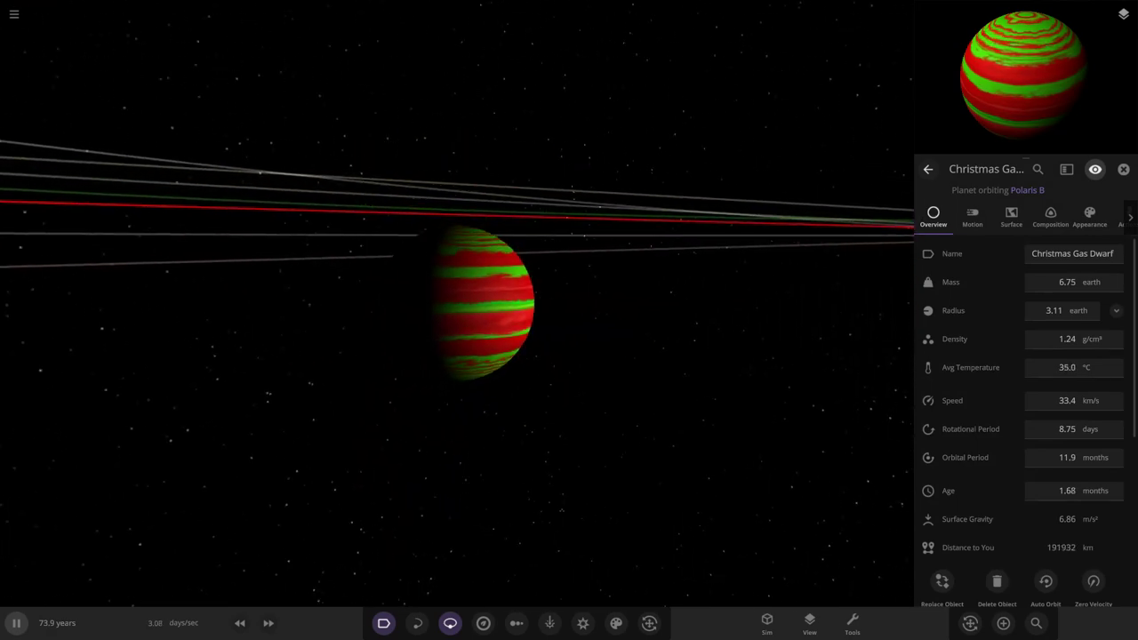
{"action": "scroll", "coordinate": [457, 302], "scroll_direction": "down", "scroll_amount": 5}
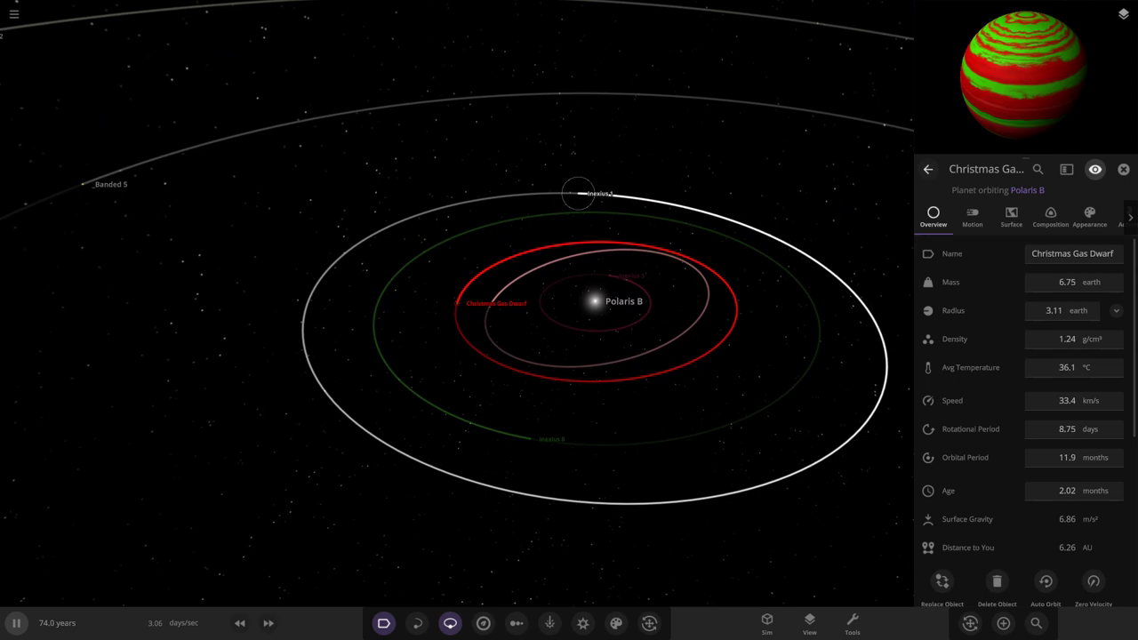
Step: Check the properties of Inexius 1 and _Banded 5, including _Banded 5's mass and radius, and examine _Banded 5's surface up close
{"action": "left_click", "coordinate": [578, 193]}
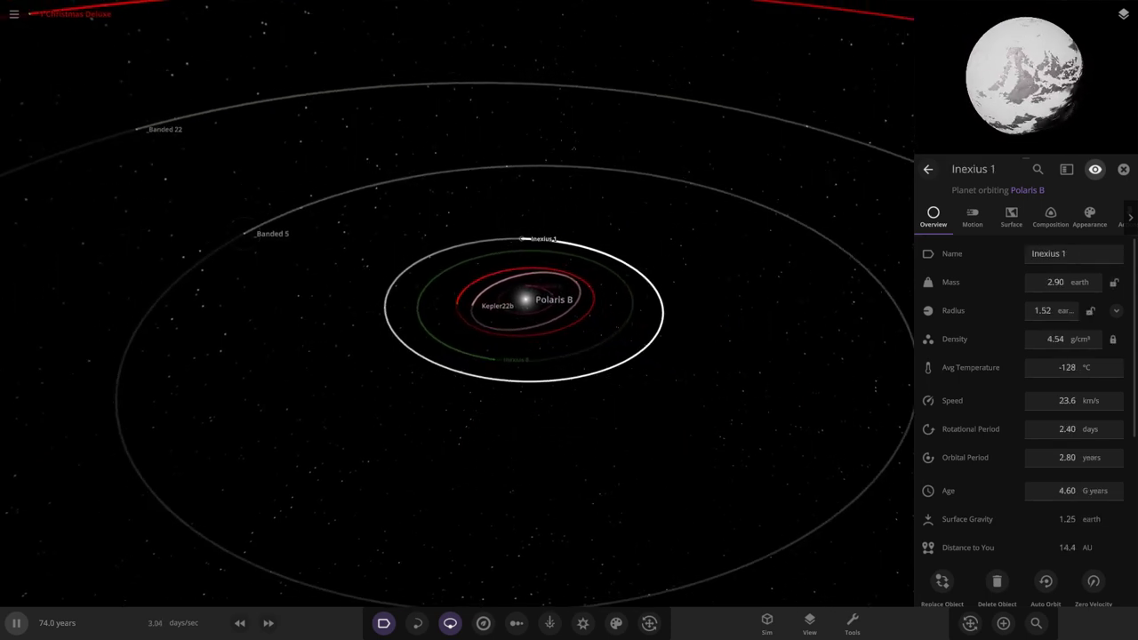
{"action": "left_click", "coordinate": [246, 234]}
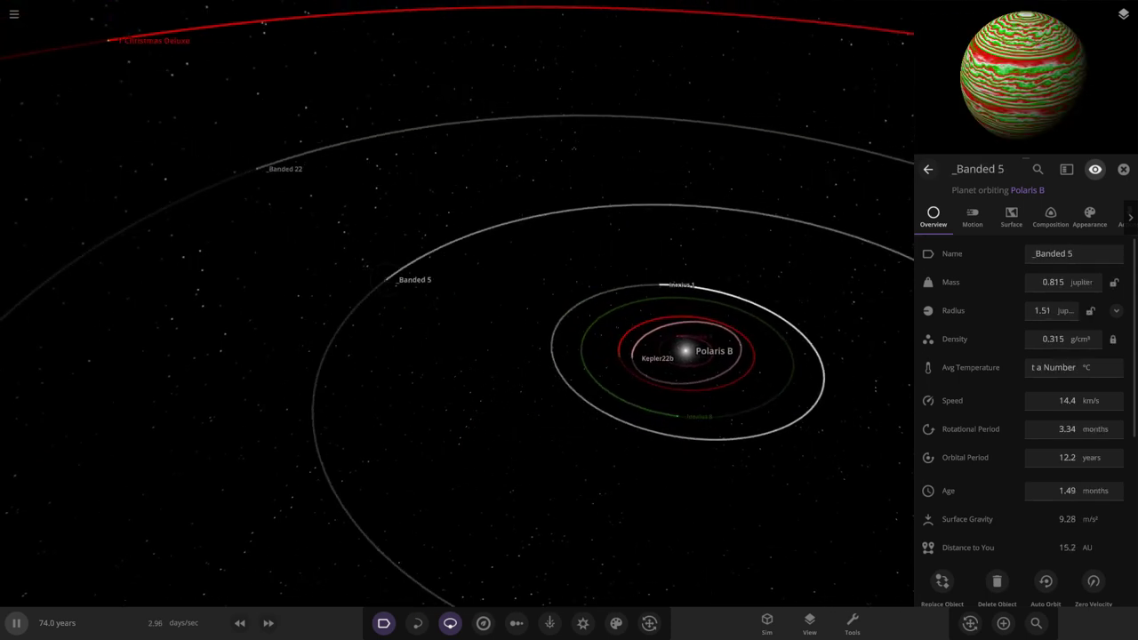
{"action": "left_click", "coordinate": [1053, 282]}
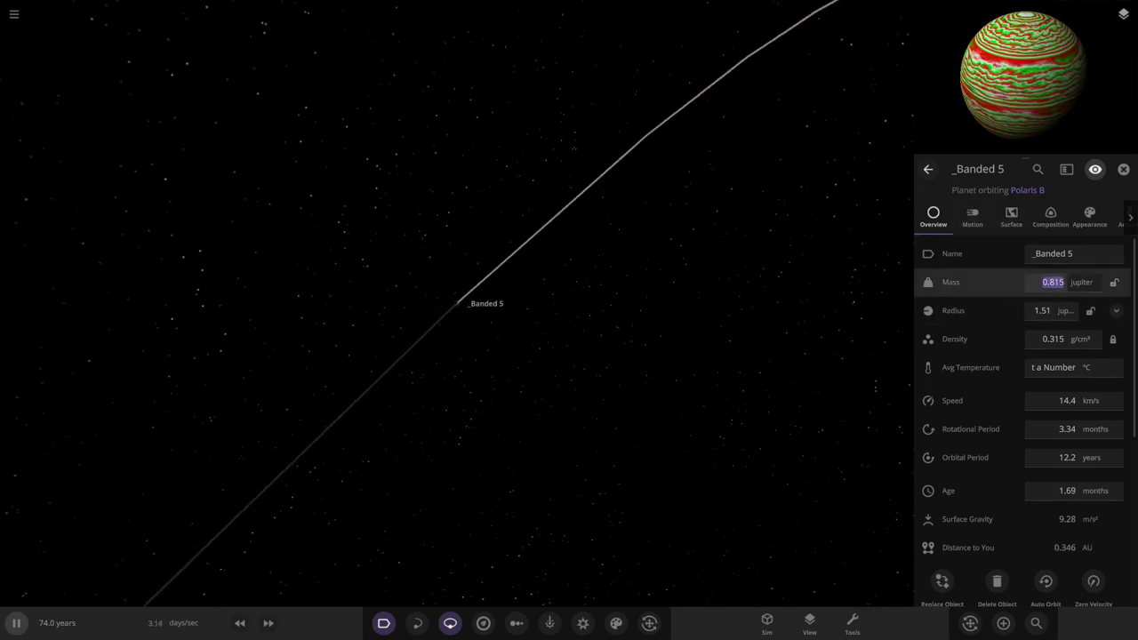
{"action": "double_click", "coordinate": [460, 303]}
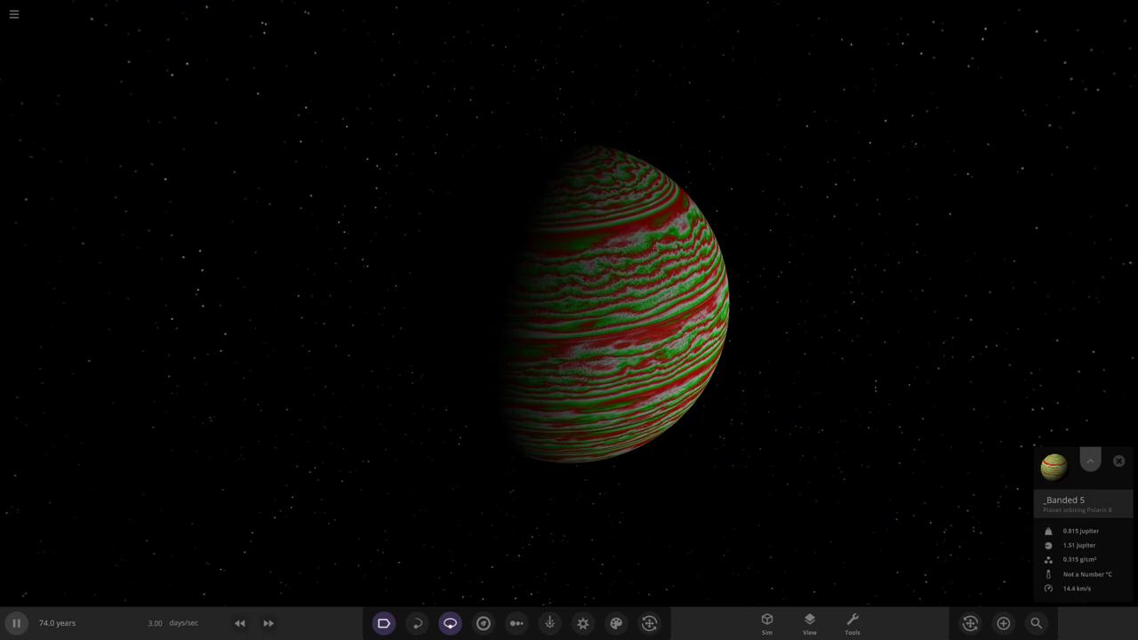
{"action": "left_click", "coordinate": [1090, 460]}
{"action": "left_click", "coordinate": [1052, 283]}
{"action": "left_click", "coordinate": [1026, 311]}
{"action": "left_click", "coordinate": [1123, 169]}
{"action": "left_click_drag", "start_coordinate": [568, 356], "coordinate": [440, 289]}
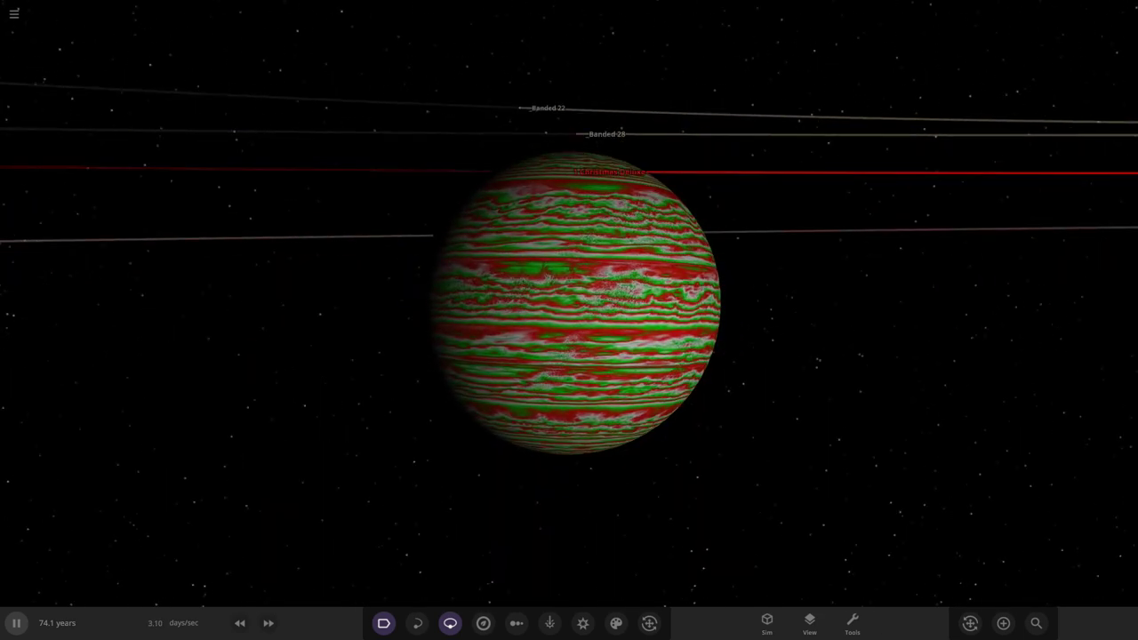
{"action": "left_click", "coordinate": [969, 623]}
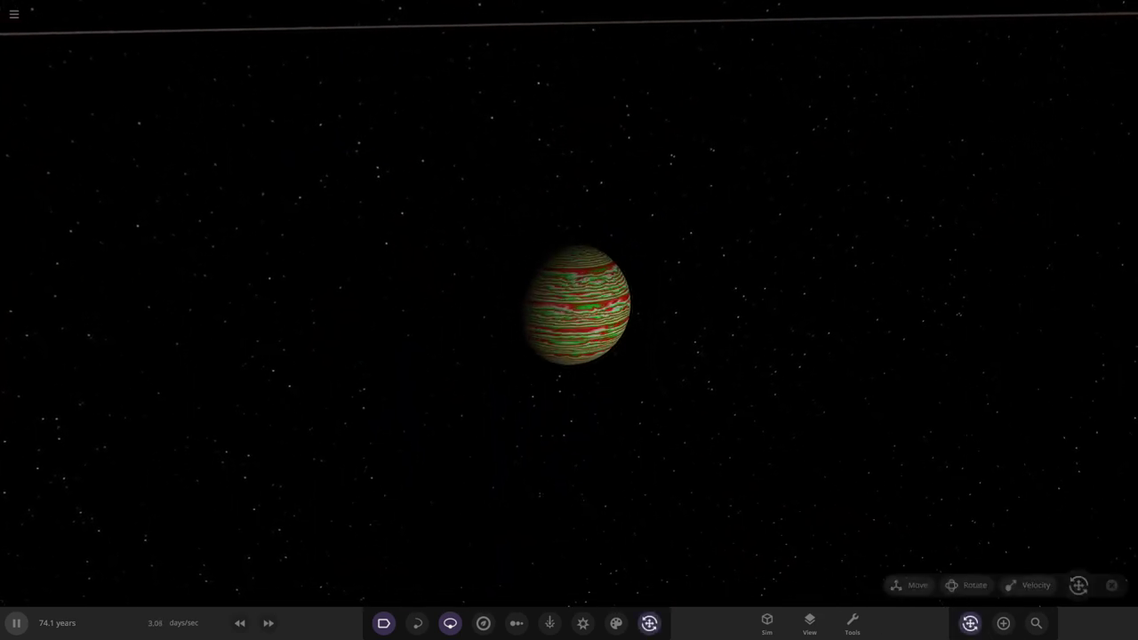
{"action": "left_click", "coordinate": [1118, 423]}
{"action": "scroll", "coordinate": [569, 304], "scroll_direction": "up", "scroll_amount": 5}
{"action": "scroll", "coordinate": [569, 304], "scroll_direction": "down", "scroll_amount": 10}
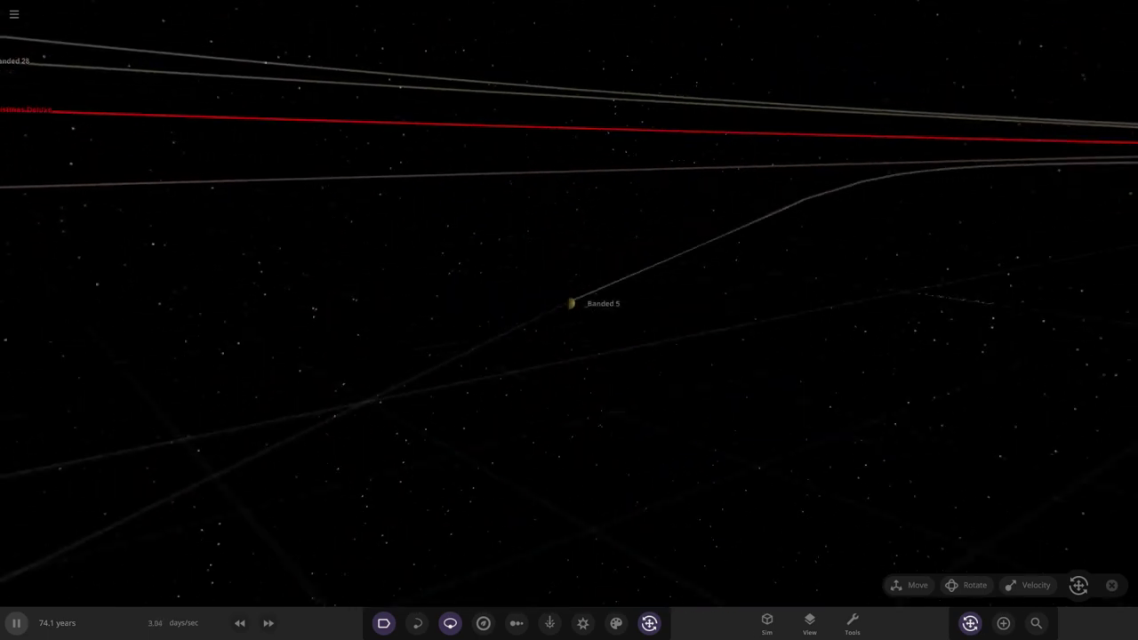
{"action": "left_click", "coordinate": [969, 623]}
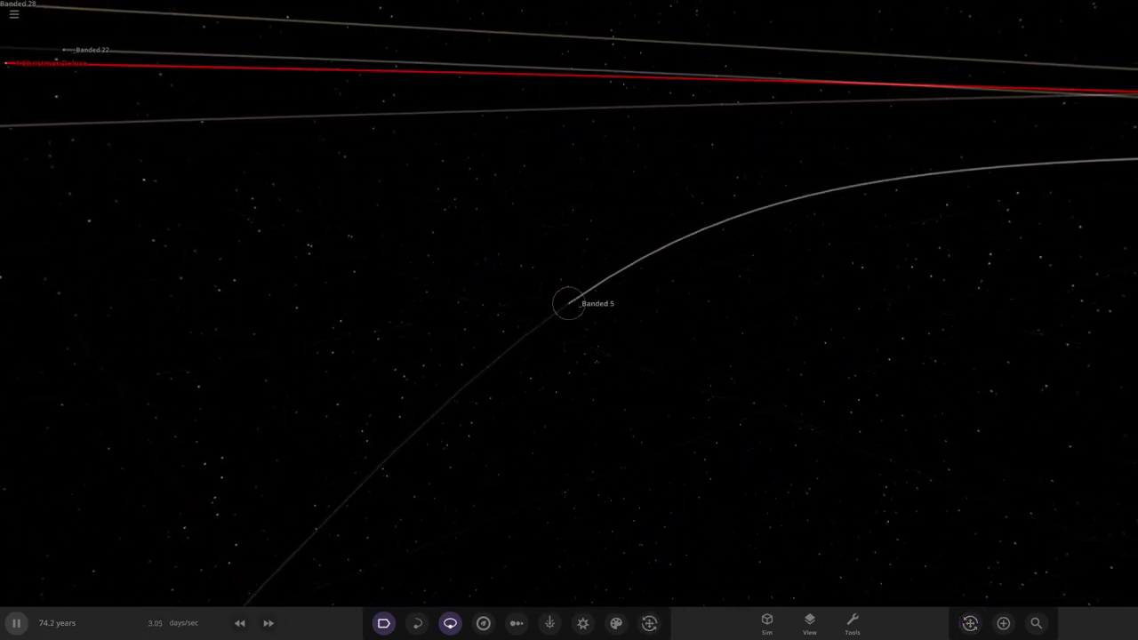
Step: Set _Banded 5's interface color to bright green so its label and orbit line use it
{"action": "left_click", "coordinate": [568, 304]}
{"action": "scroll", "coordinate": [569, 304], "scroll_direction": "down", "scroll_amount": 4}
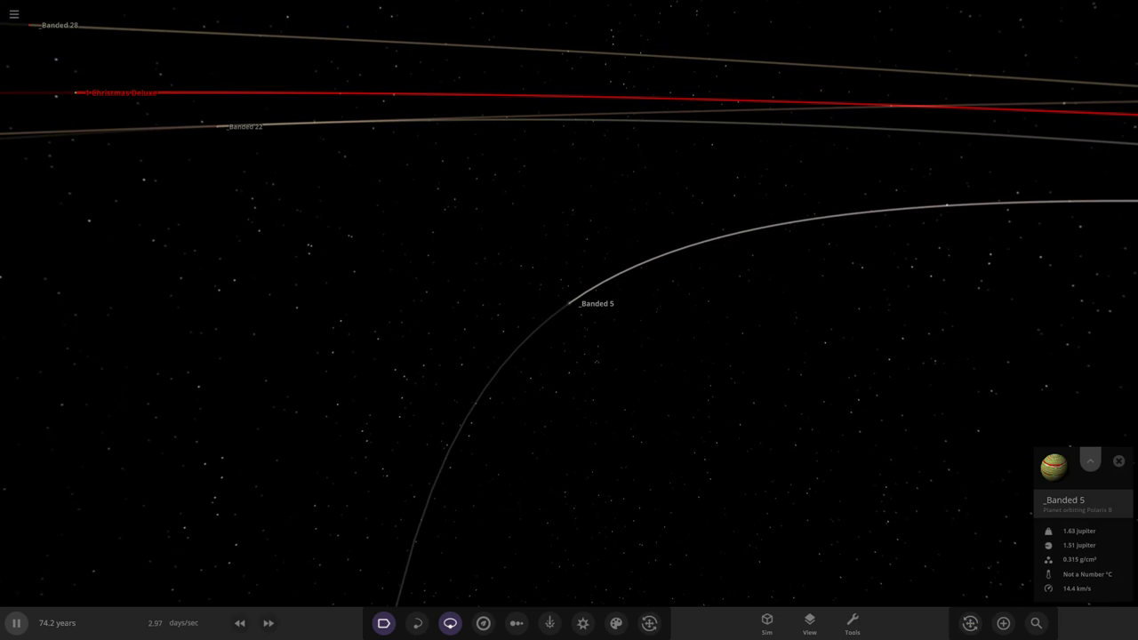
{"action": "left_click", "coordinate": [1089, 460]}
{"action": "left_click", "coordinate": [1089, 217]}
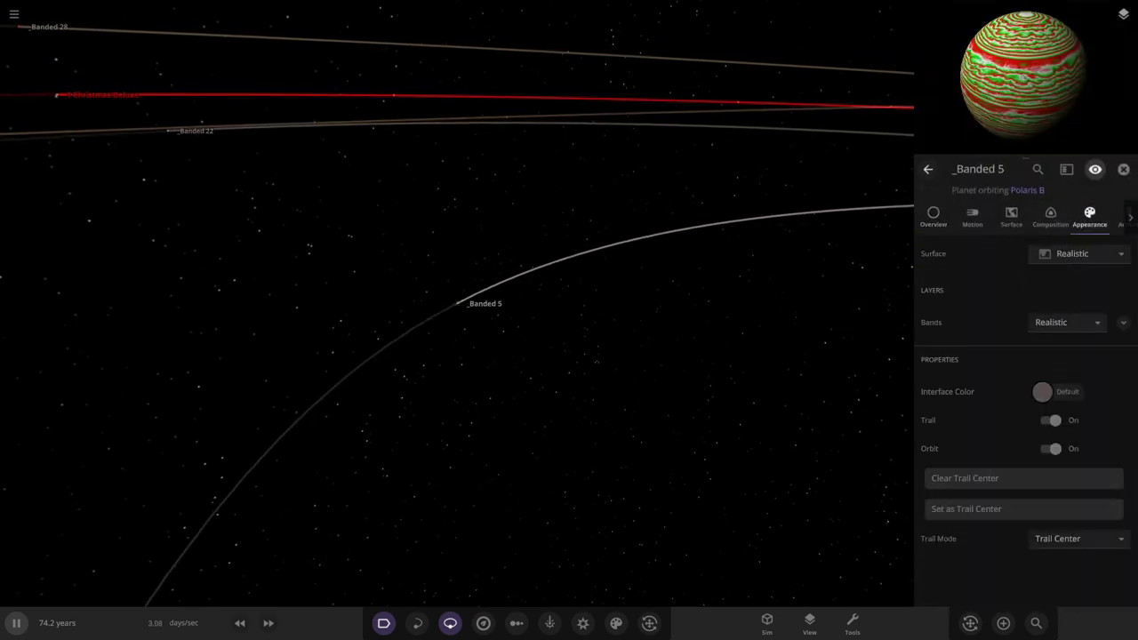
{"action": "left_click", "coordinate": [1042, 392]}
{"action": "left_click", "coordinate": [989, 422]}
{"action": "left_click_drag", "start_coordinate": [921, 424], "coordinate": [970, 381]}
{"action": "left_click", "coordinate": [995, 356]}
{"action": "scroll", "coordinate": [457, 304], "scroll_direction": "down", "scroll_amount": 5}
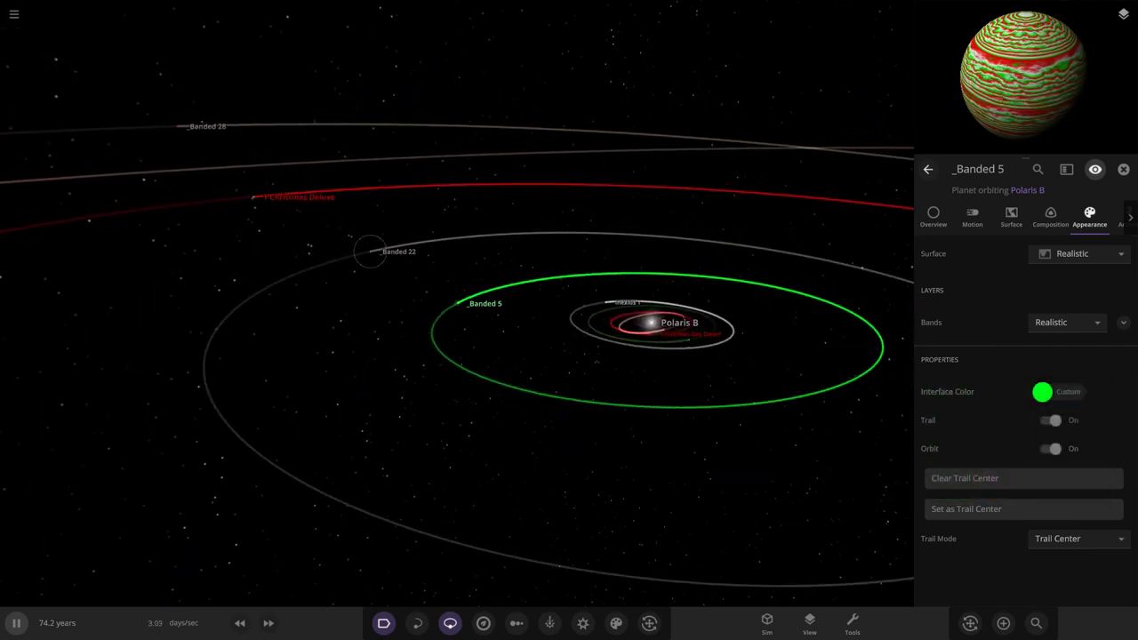
Step: Double _Banded 22's mass to 0.275 Jupiter masses and set its interface color to light red #FE3737
{"action": "double_click", "coordinate": [368, 252]}
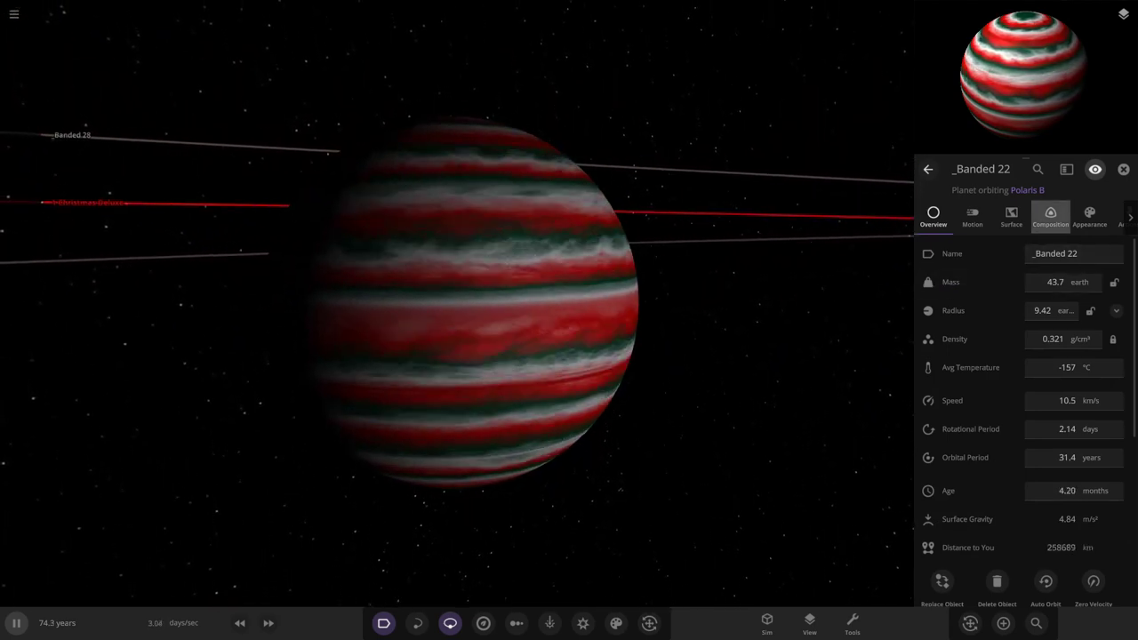
{"action": "left_click", "coordinate": [1053, 281]}
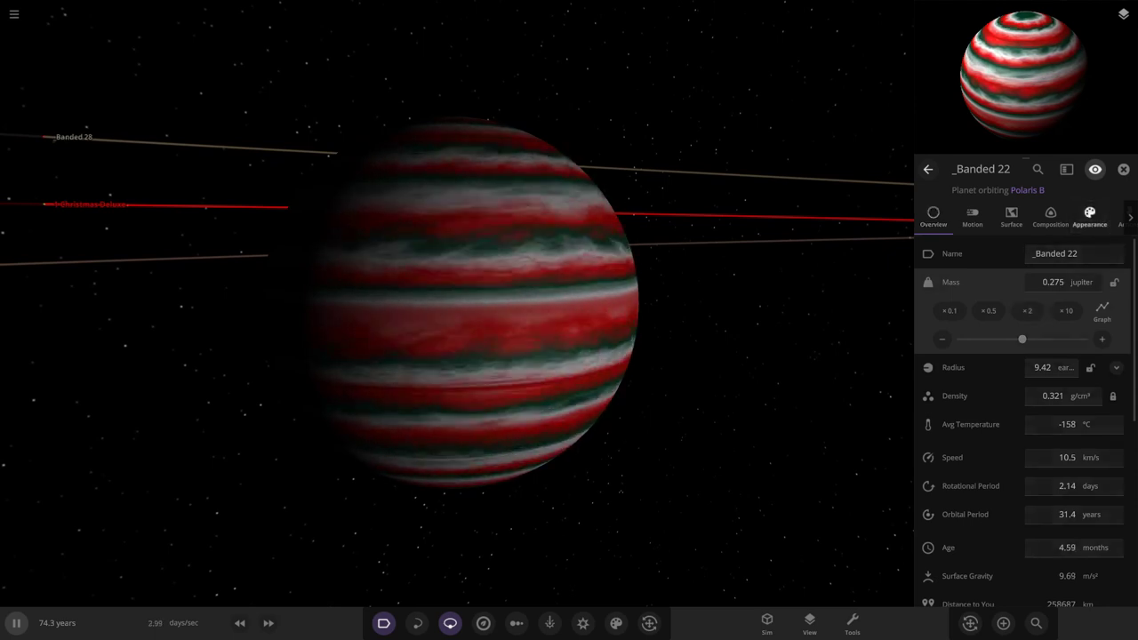
{"action": "left_click", "coordinate": [1089, 217]}
{"action": "left_click", "coordinate": [1042, 392]}
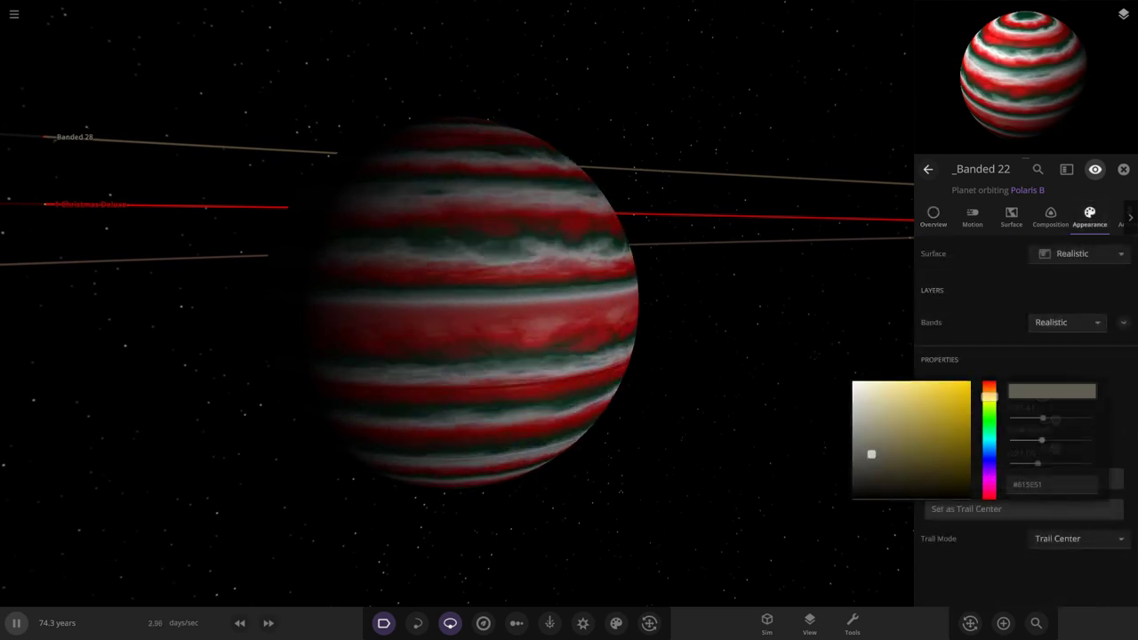
{"action": "left_click_drag", "start_coordinate": [988, 394], "coordinate": [988, 381]}
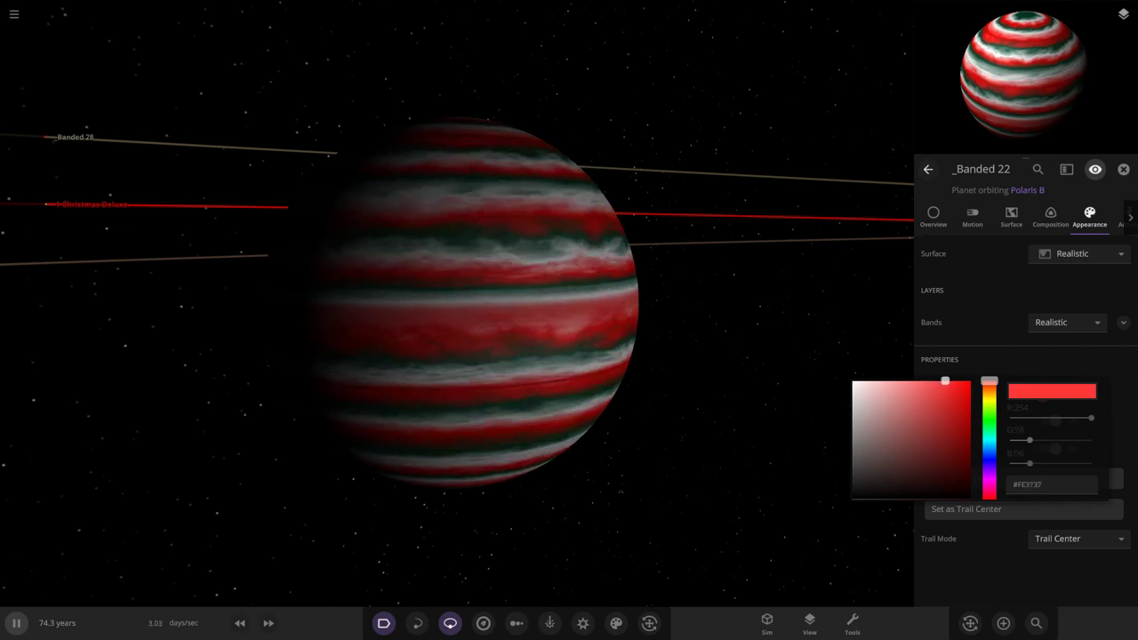
{"action": "scroll", "coordinate": [474, 302], "scroll_direction": "down", "scroll_amount": 4}
{"action": "scroll", "coordinate": [475, 302], "scroll_direction": "down", "scroll_amount": 10}
{"action": "left_click_drag", "start_coordinate": [475, 302], "coordinate": [478, 355]}
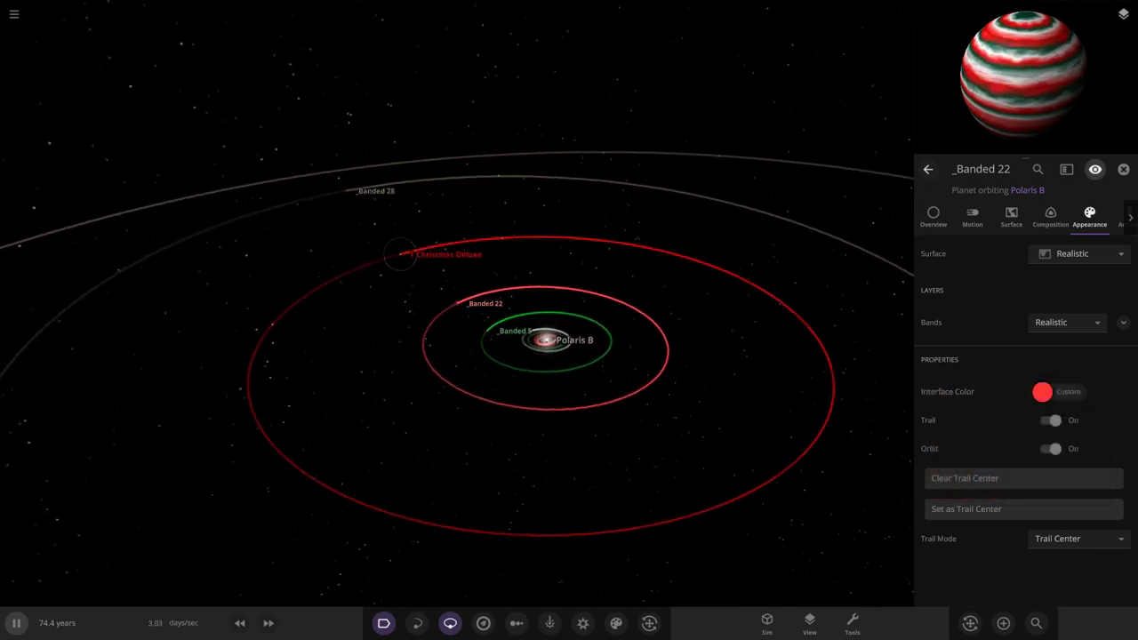
Step: Focus on 1 Christmas Deluxe and examine its surface and spin axis up close with its manipulation handles shown, briefly pausing the simulation
{"action": "double_click", "coordinate": [399, 254]}
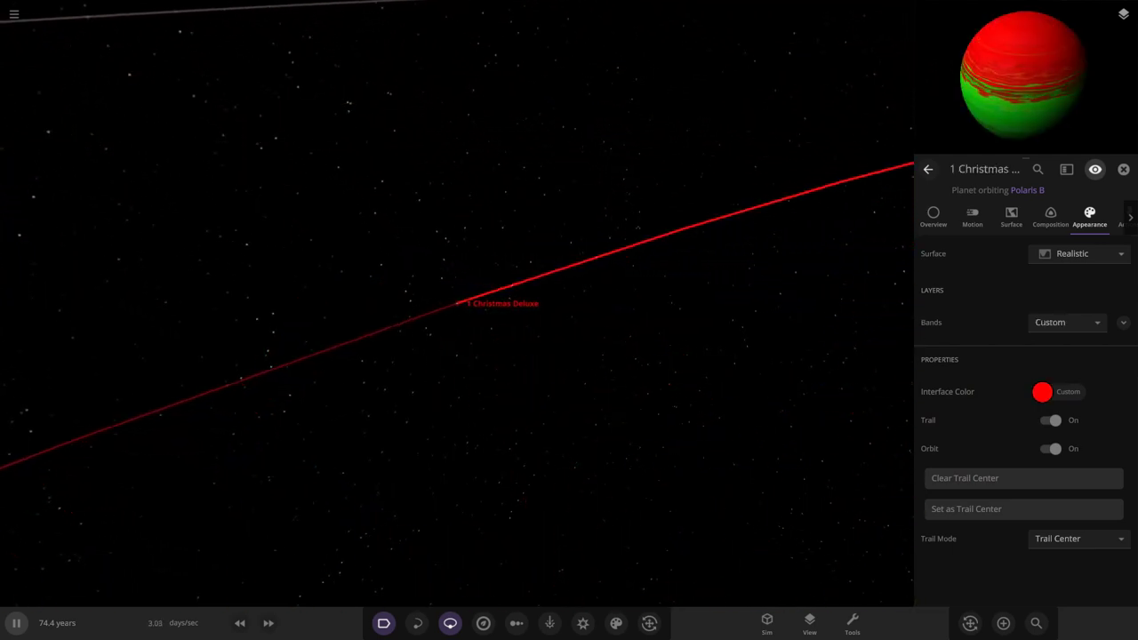
{"action": "key", "text": "space"}
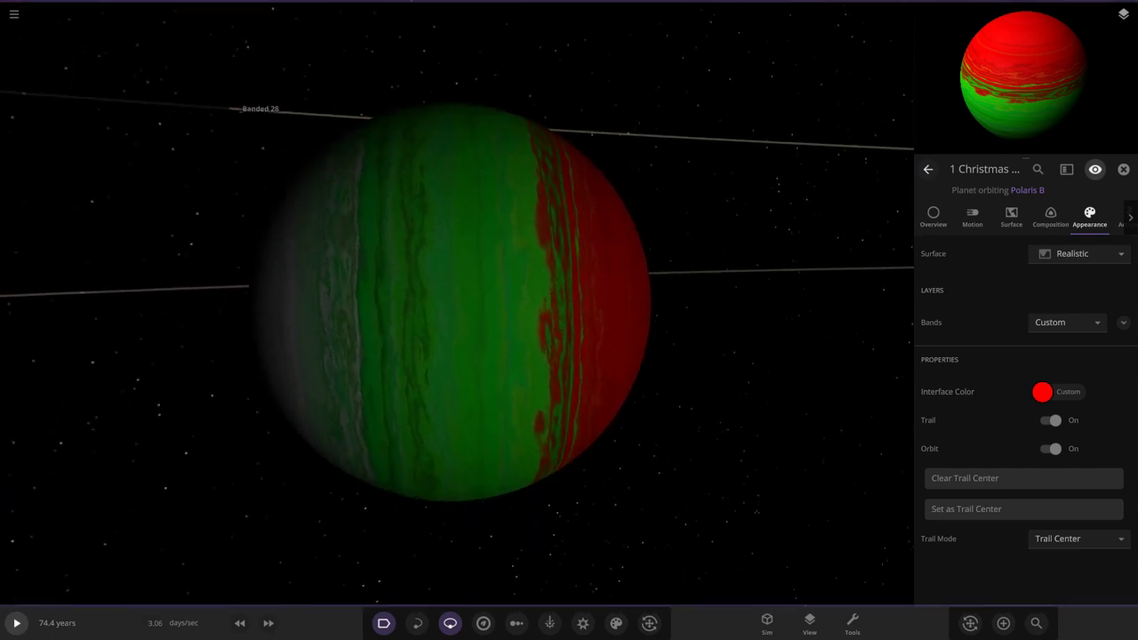
{"action": "left_click", "coordinate": [969, 623]}
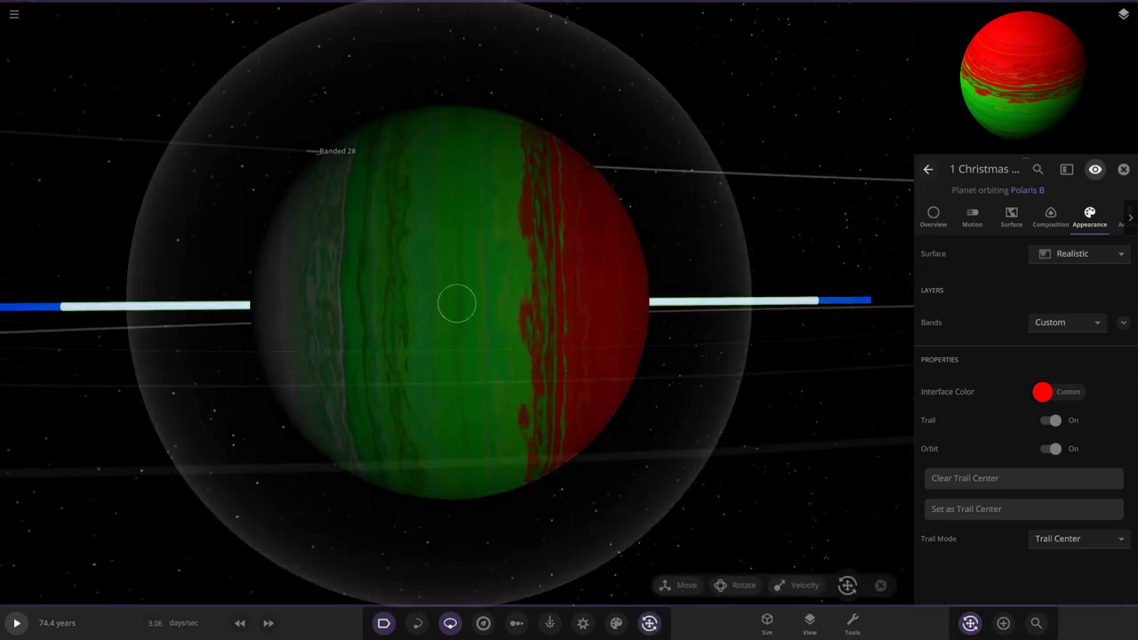
{"action": "left_click_drag", "start_coordinate": [457, 303], "coordinate": [493, 304]}
{"action": "key", "text": "space"}
{"action": "scroll", "coordinate": [456, 303], "scroll_direction": "down", "scroll_amount": 5}
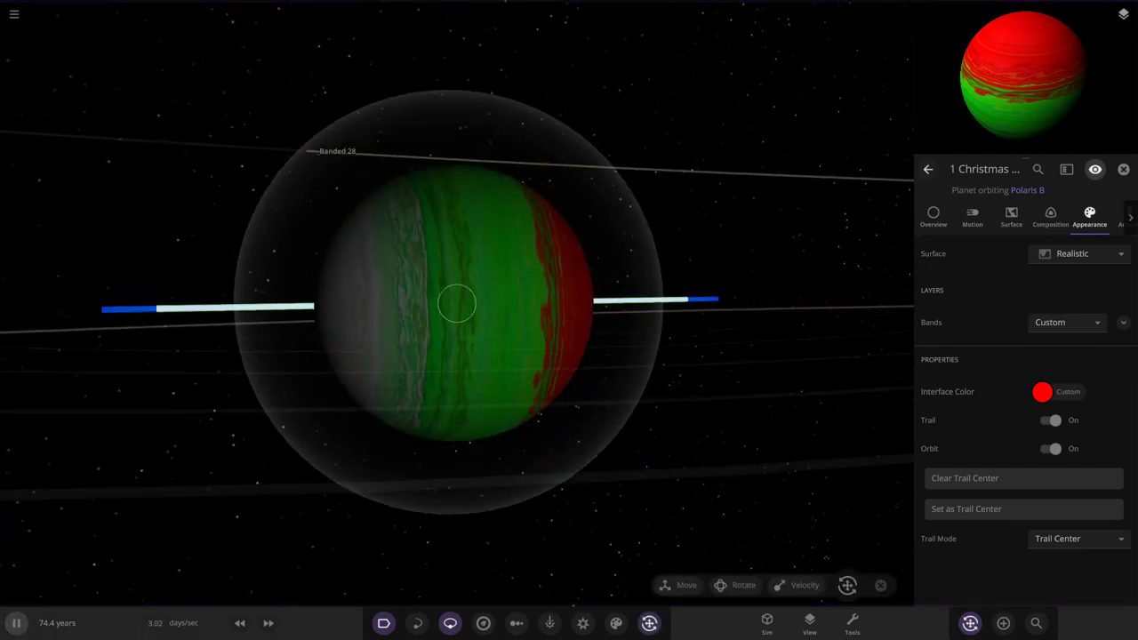
{"action": "key", "text": "Escape"}
{"action": "mouse_move", "coordinate": [568, 303]}
{"action": "left_mouse_down"}
{"action": "mouse_move", "coordinate": [373, 306]}
{"action": "mouse_move", "coordinate": [587, 304]}
{"action": "left_mouse_up"}
{"action": "scroll", "coordinate": [569, 303], "scroll_direction": "up", "scroll_amount": 8}
{"action": "left_click_drag", "start_coordinate": [711, 303], "coordinate": [569, 303]}
{"action": "left_click", "coordinate": [569, 303]}
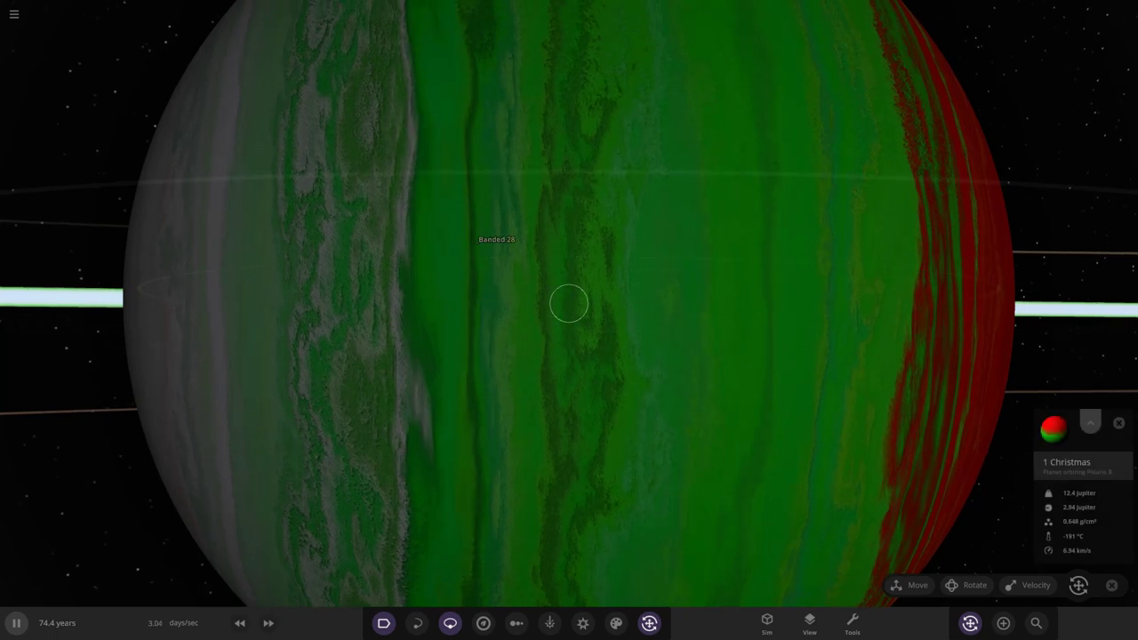
Step: Look through the custom band colors in the appearance properties of 1 Christmas Deluxe
{"action": "left_click", "coordinate": [1089, 422]}
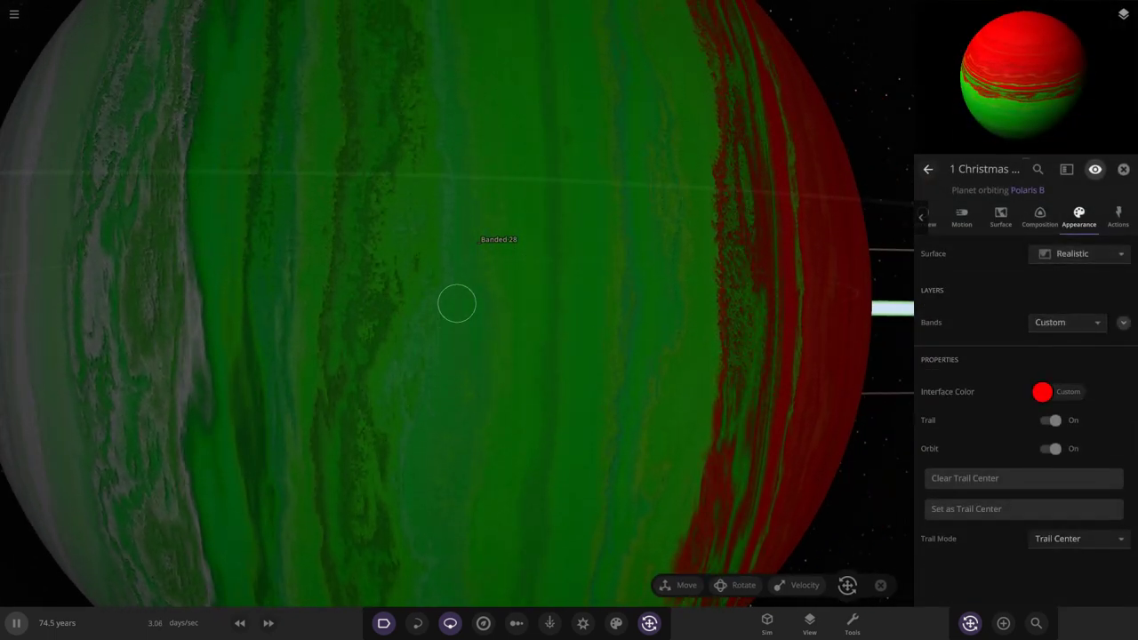
{"action": "left_click", "coordinate": [1123, 322]}
{"action": "scroll", "coordinate": [1074, 418], "scroll_direction": "down", "scroll_amount": 10}
{"action": "scroll", "coordinate": [1074, 418], "scroll_direction": "up", "scroll_amount": 9}
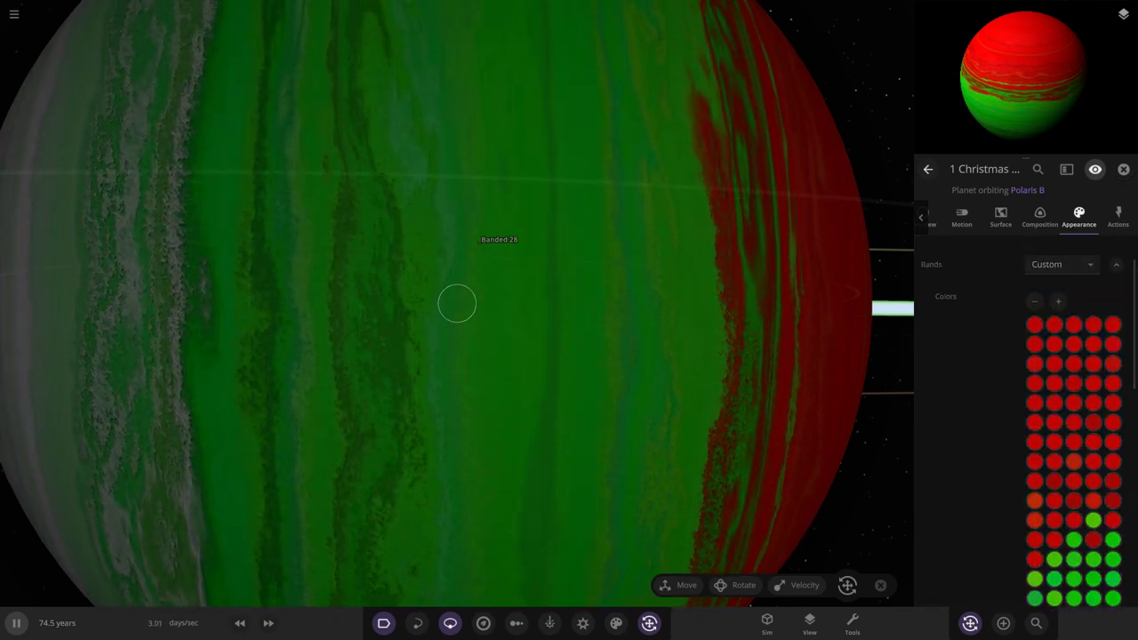
{"action": "left_click", "coordinate": [1123, 169]}
{"action": "scroll", "coordinate": [569, 303], "scroll_direction": "down", "scroll_amount": 5}
{"action": "left_click", "coordinate": [569, 303]}
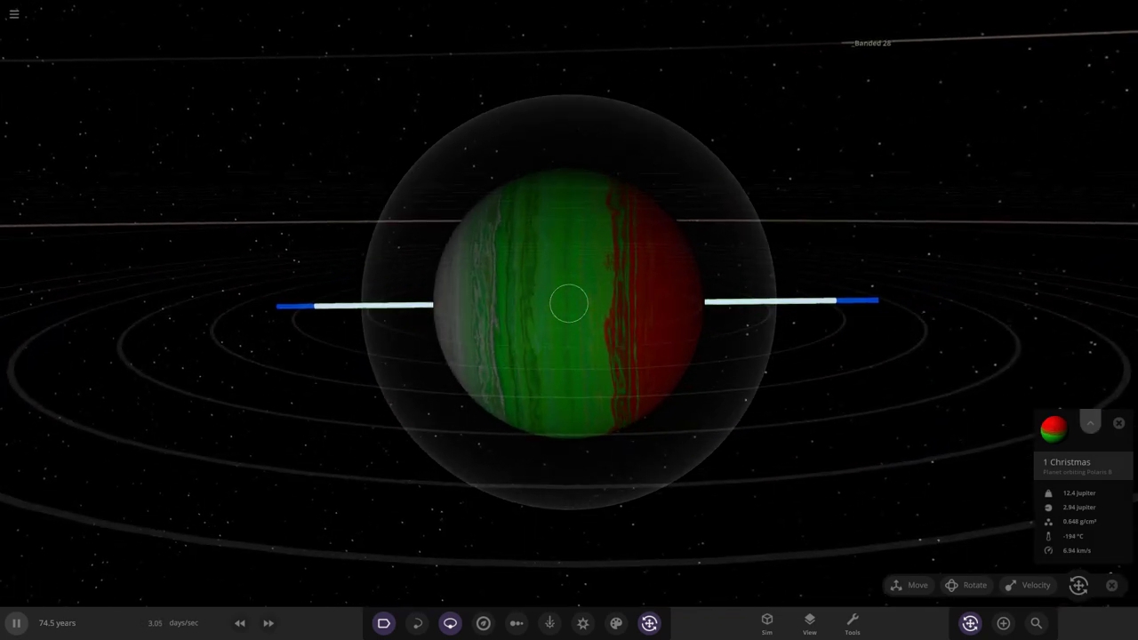
Step: Check the motion properties of 1 Christmas Deluxe and set its rotational period to 10.0 hours
{"action": "left_click", "coordinate": [1089, 423]}
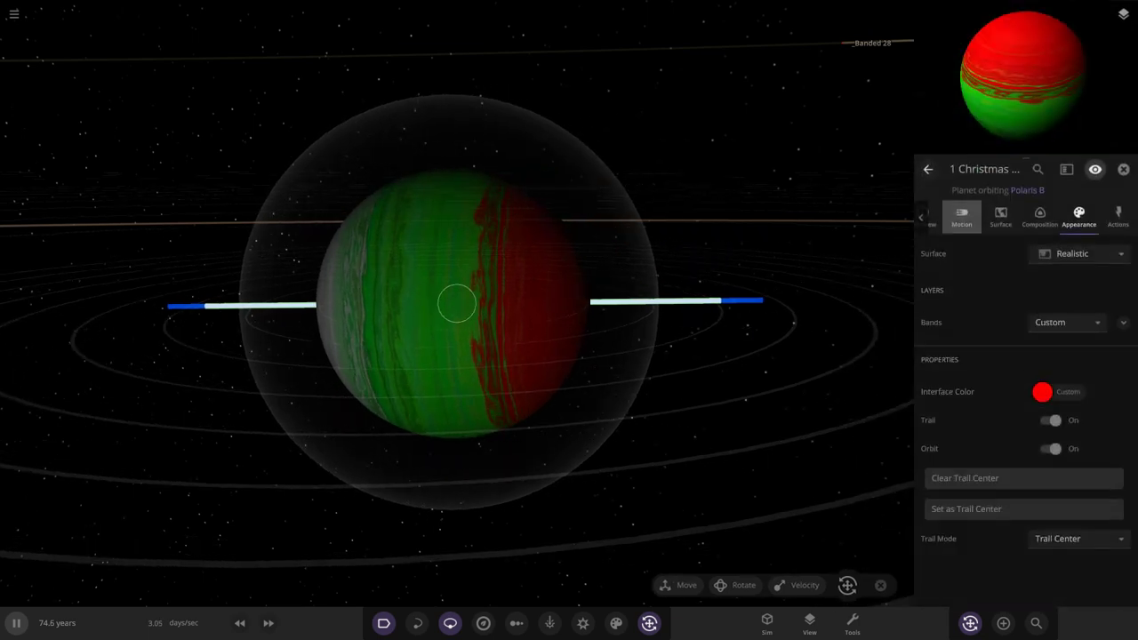
{"action": "left_click", "coordinate": [962, 217]}
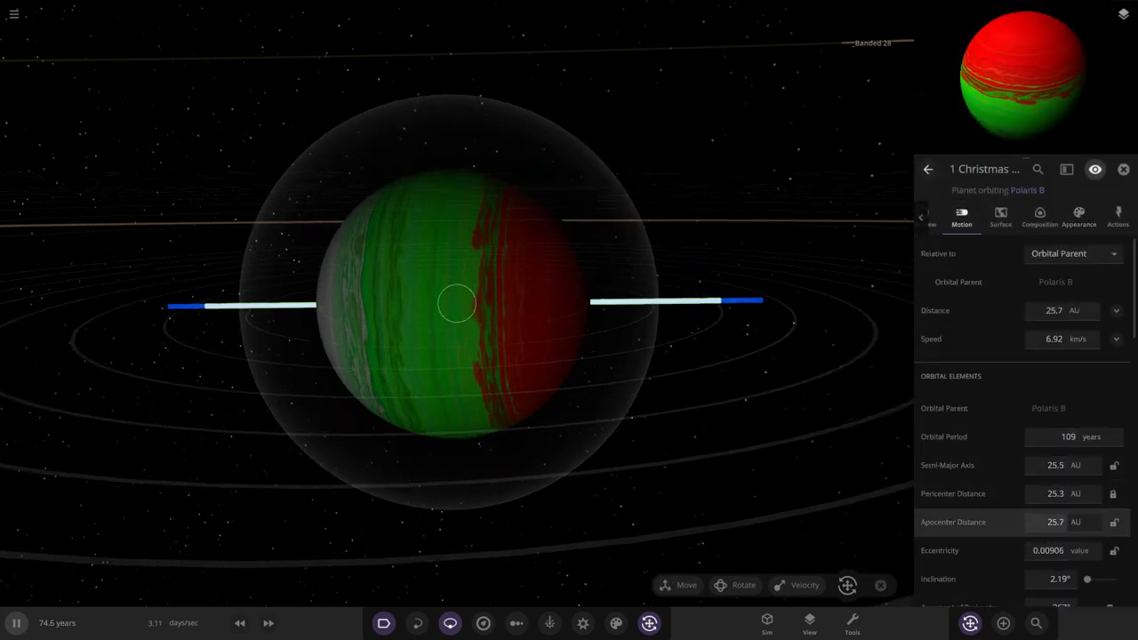
{"action": "left_click", "coordinate": [930, 219]}
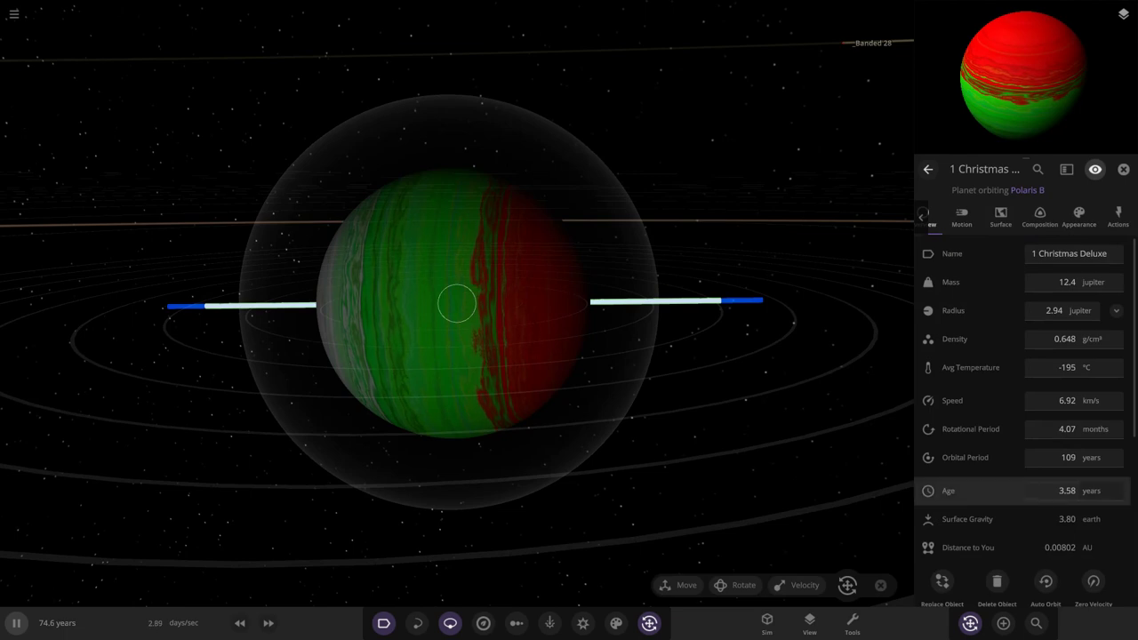
{"action": "scroll", "coordinate": [1051, 490], "scroll_direction": "down", "scroll_amount": 3}
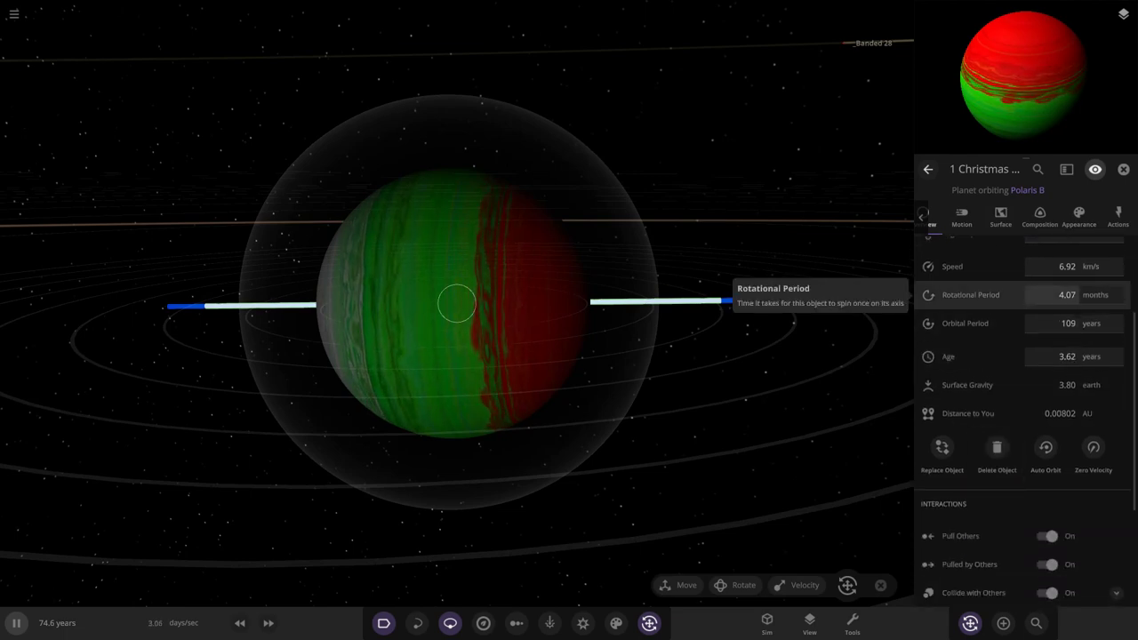
{"action": "left_click", "coordinate": [1058, 295]}
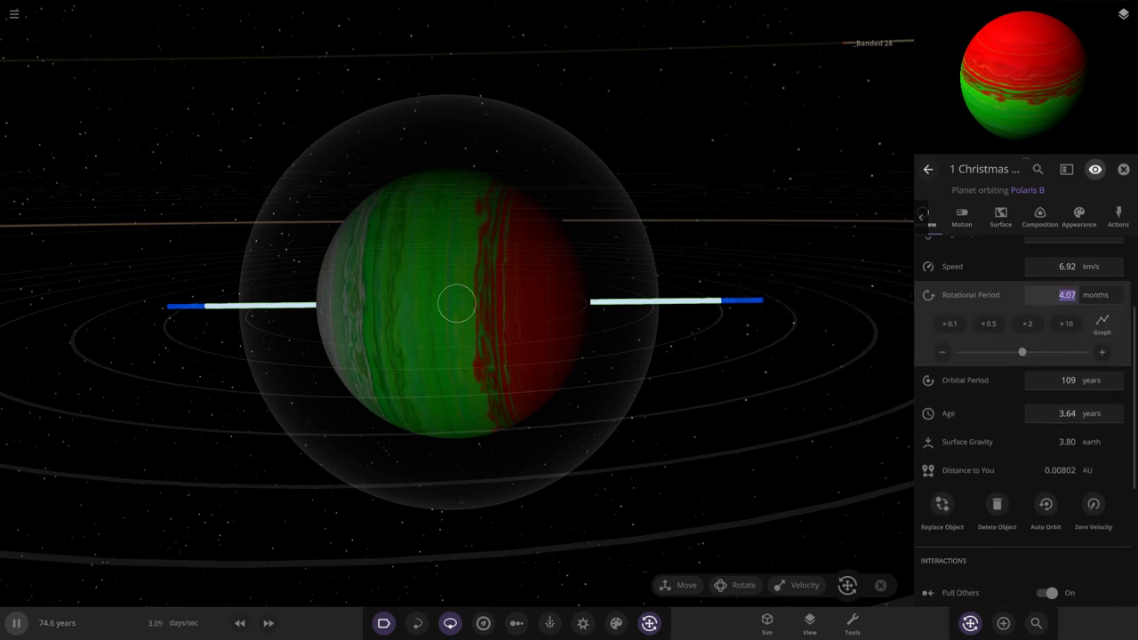
{"action": "left_click", "coordinate": [1095, 295]}
{"action": "left_click", "coordinate": [1087, 351]}
{"action": "left_click_drag", "start_coordinate": [755, 400], "coordinate": [498, 453]}
Step: Slow the simulation to about 4.5 hours per second, hide the manipulation handles and pull back to the whole Polaris B system
{"action": "left_click", "coordinate": [239, 623]}
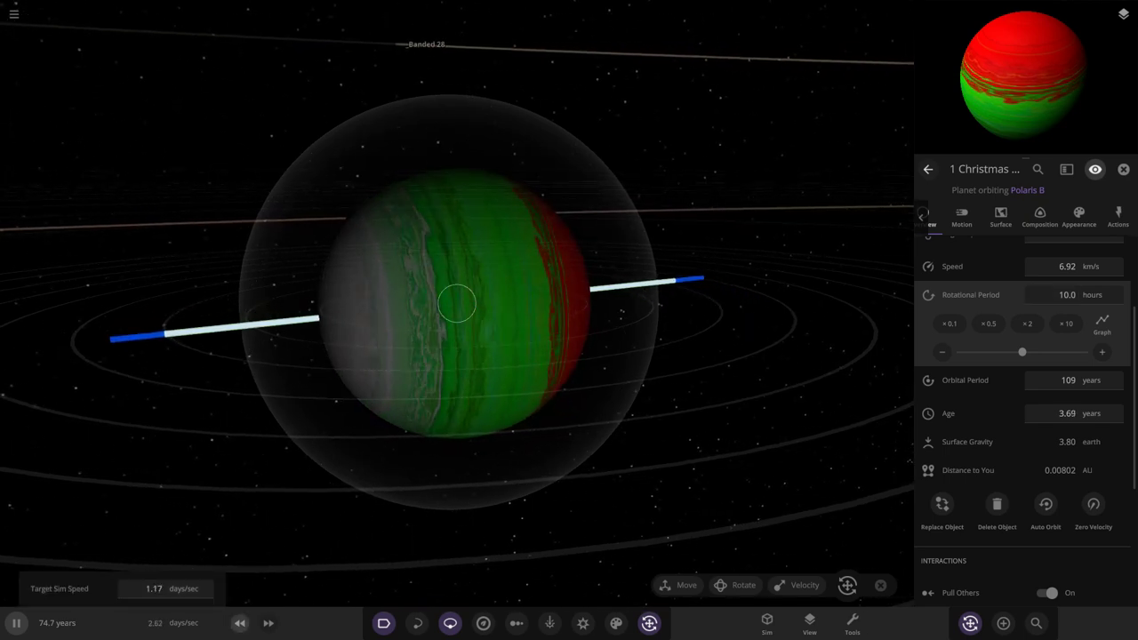
{"action": "left_click", "coordinate": [239, 624]}
{"action": "scroll", "coordinate": [457, 303], "scroll_direction": "down", "scroll_amount": 15}
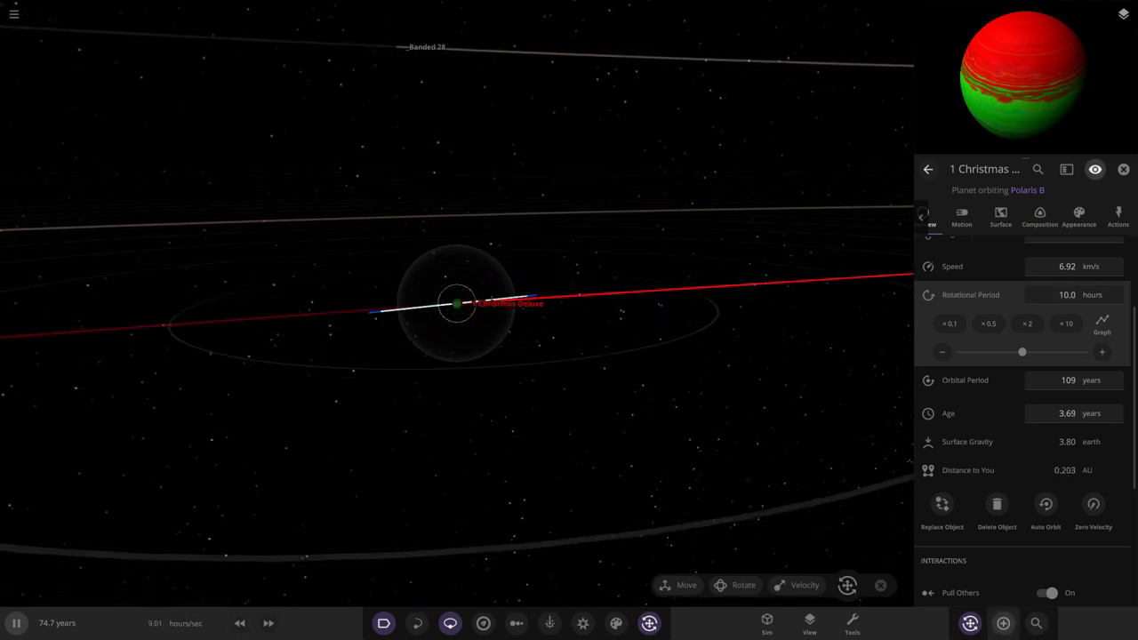
{"action": "key", "text": "Escape"}
{"action": "scroll", "coordinate": [456, 303], "scroll_direction": "down", "scroll_amount": 10}
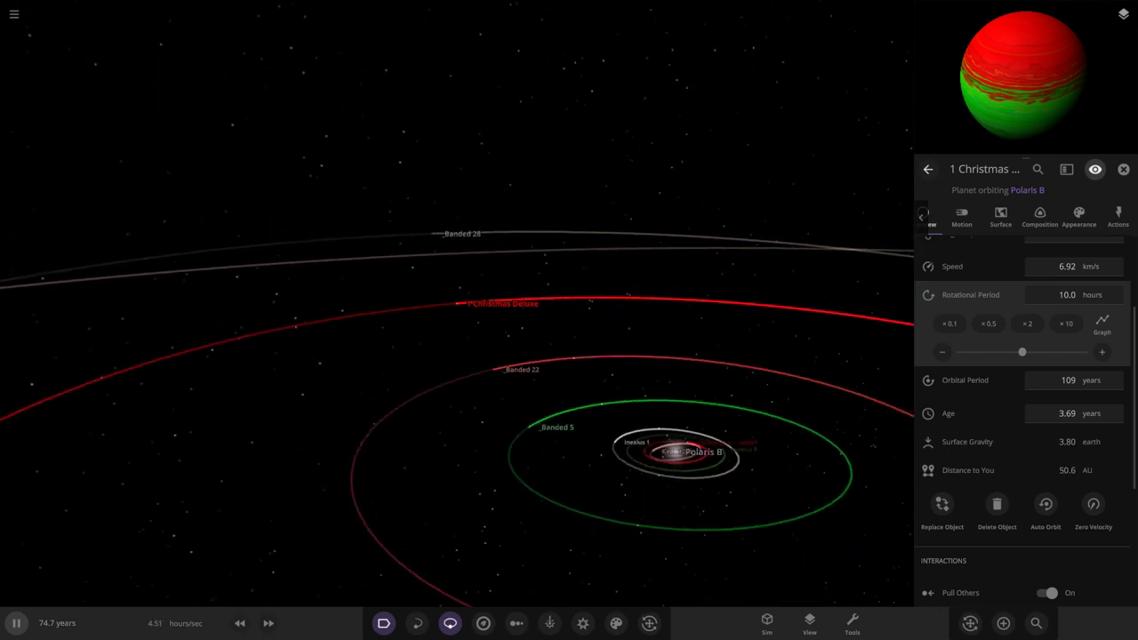
{"action": "left_click_drag", "start_coordinate": [134, 267], "coordinate": [226, 270]}
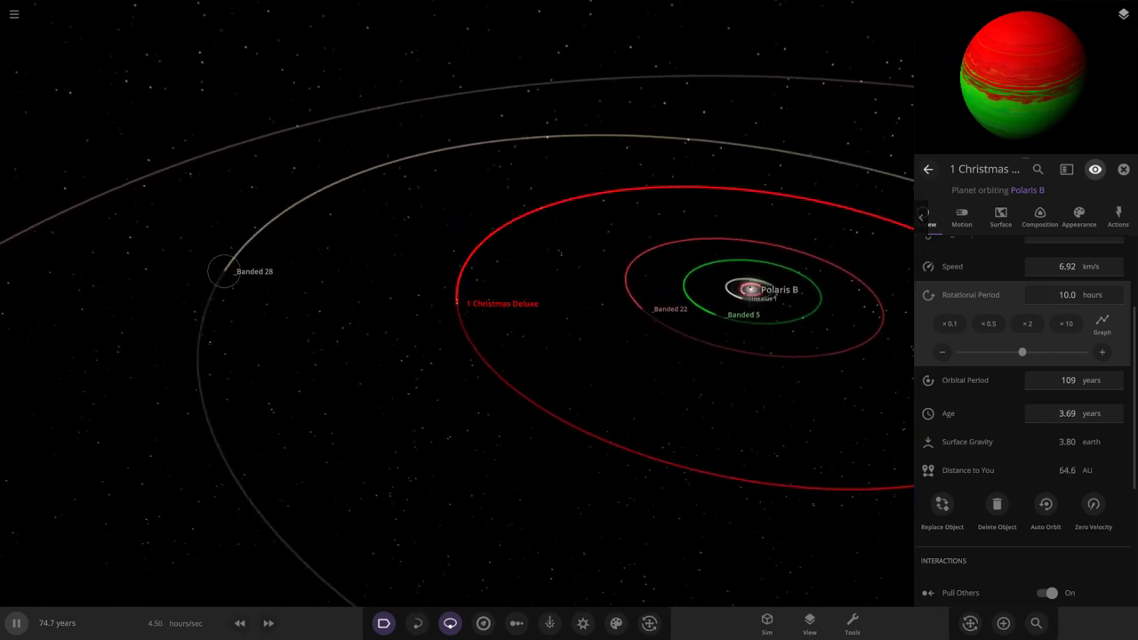
Step: Focus on the planet _Banded 28 and set its mass to 39.5 Earth masses
{"action": "double_click", "coordinate": [222, 271]}
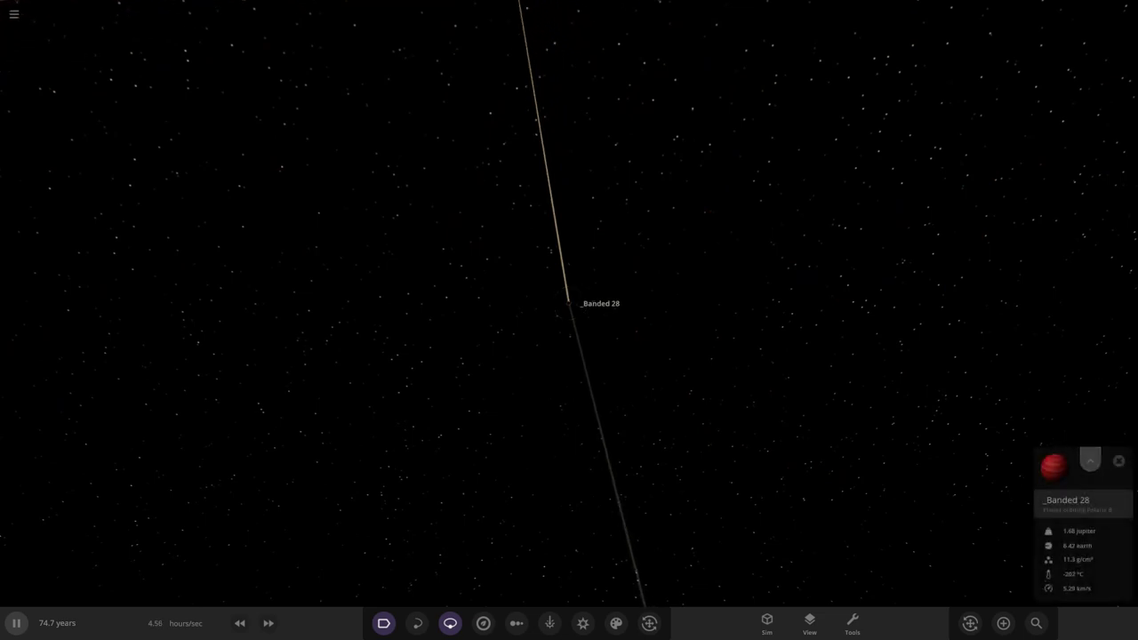
{"action": "double_click", "coordinate": [569, 303]}
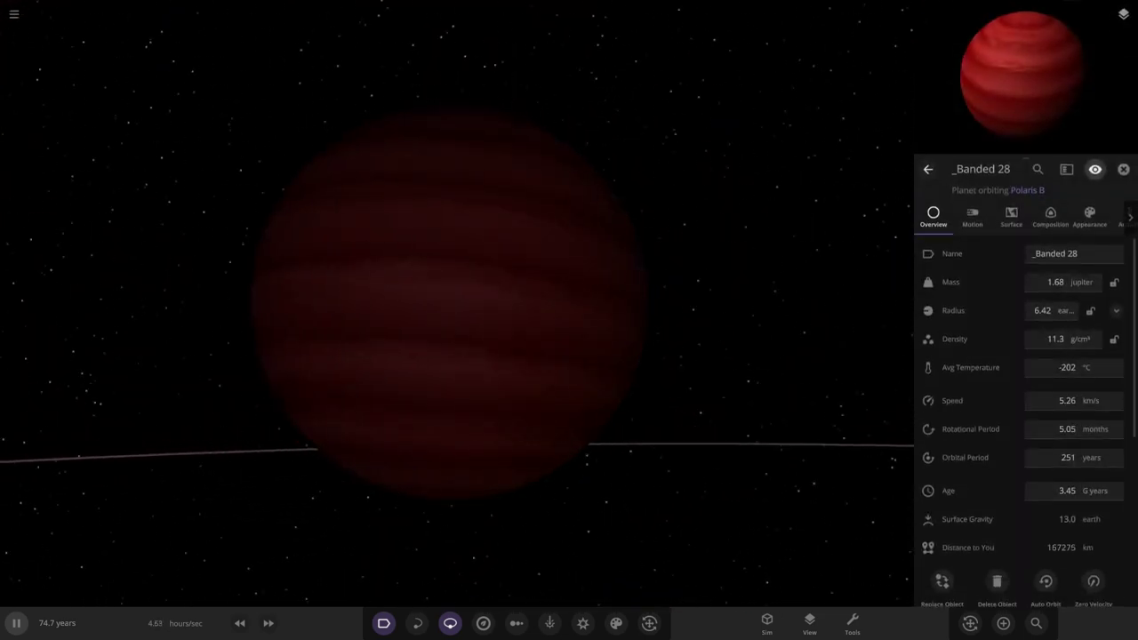
{"action": "left_click_drag", "start_coordinate": [497, 302], "coordinate": [622, 307]}
{"action": "left_click", "coordinate": [1055, 283]}
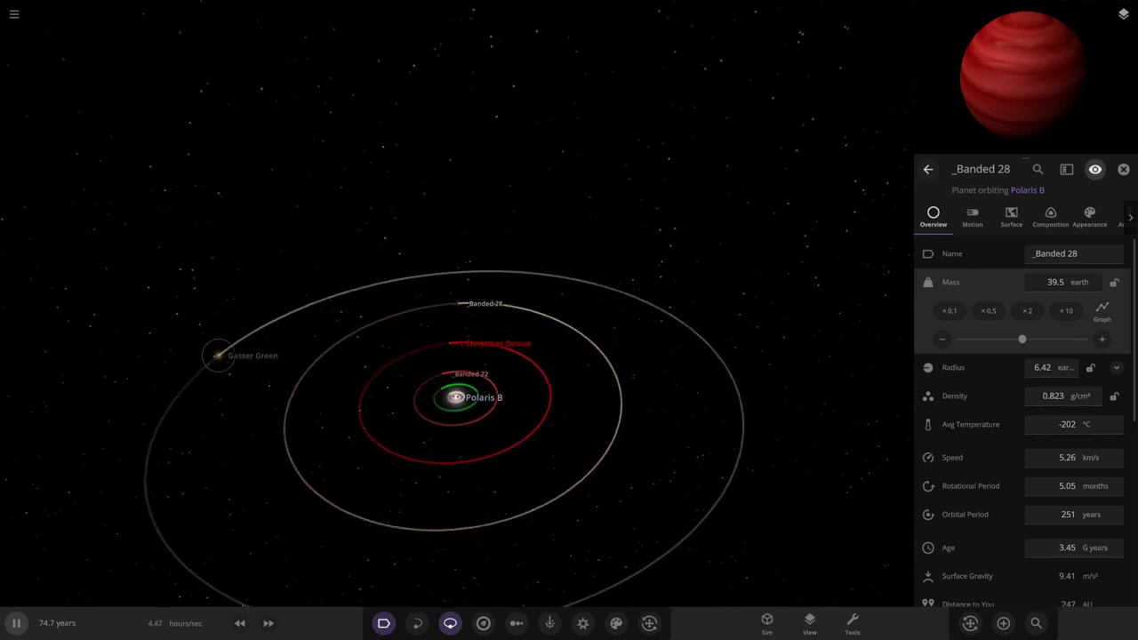
Step: Raise Gasser Green's orbital eccentricity to 0.670 and bring its orbital period down to 2094 years
{"action": "left_click", "coordinate": [218, 357]}
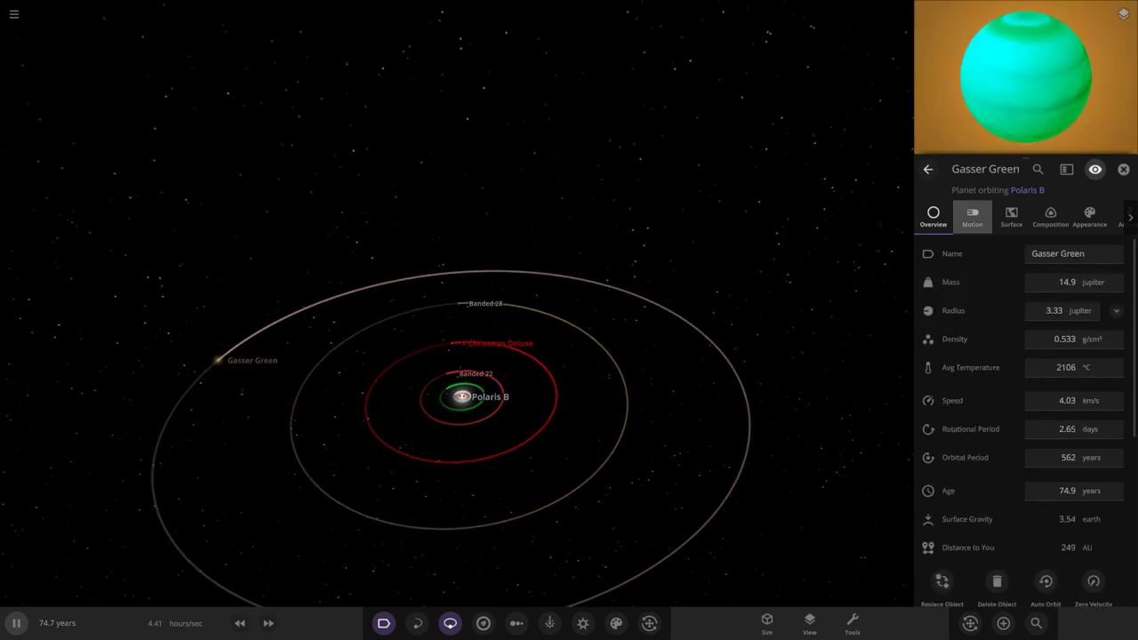
{"action": "left_click", "coordinate": [973, 217]}
{"action": "scroll", "coordinate": [458, 320], "scroll_direction": "down", "scroll_amount": 5}
{"action": "scroll", "coordinate": [1048, 494], "scroll_direction": "down", "scroll_amount": 3}
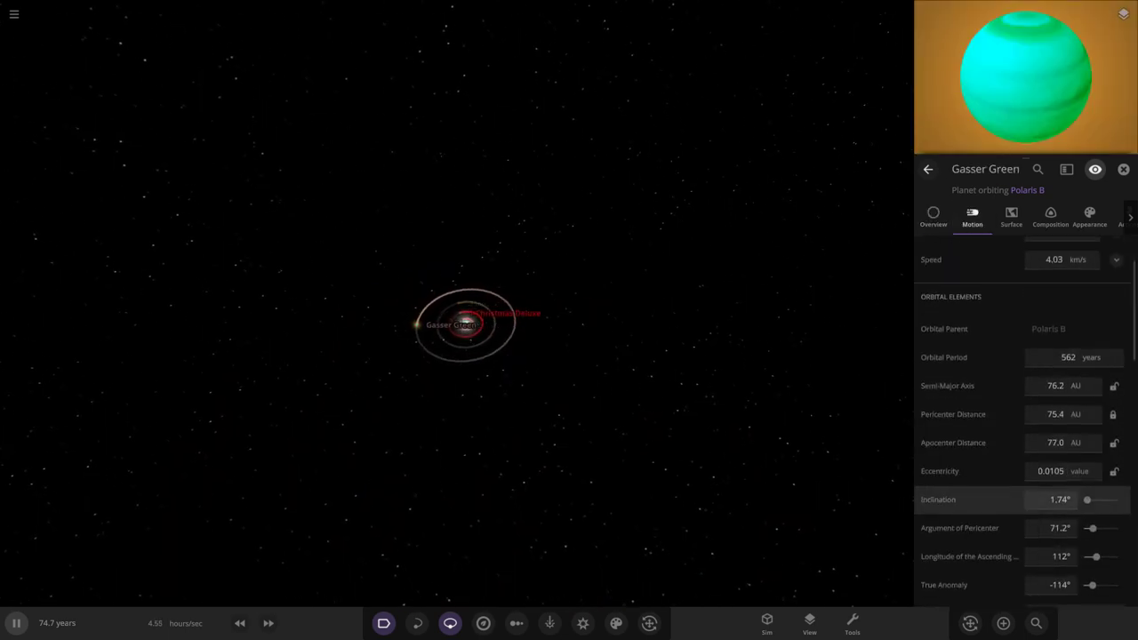
{"action": "left_click", "coordinate": [1050, 471]}
{"action": "left_click", "coordinate": [1027, 499]}
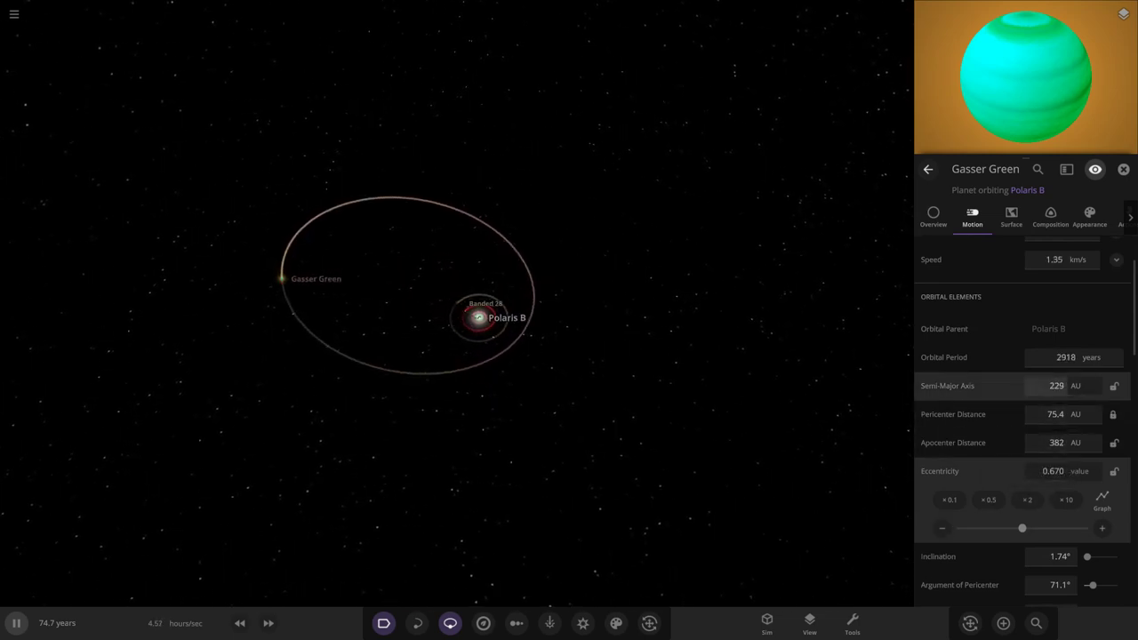
{"action": "left_click", "coordinate": [1058, 358]}
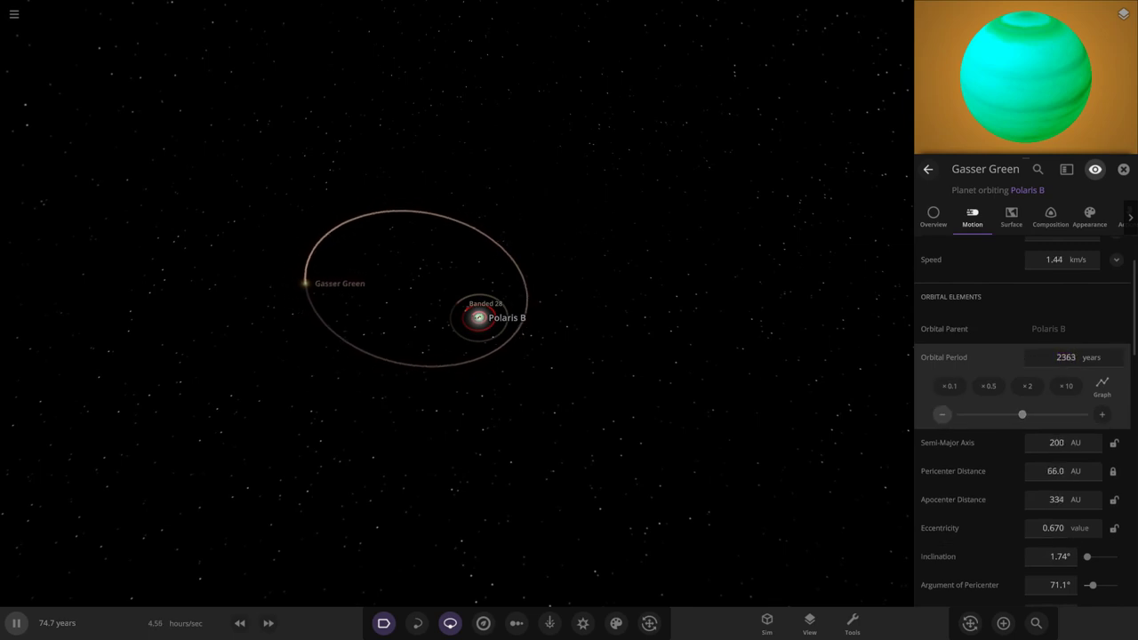
{"action": "left_click_drag", "start_coordinate": [676, 391], "coordinate": [756, 400]}
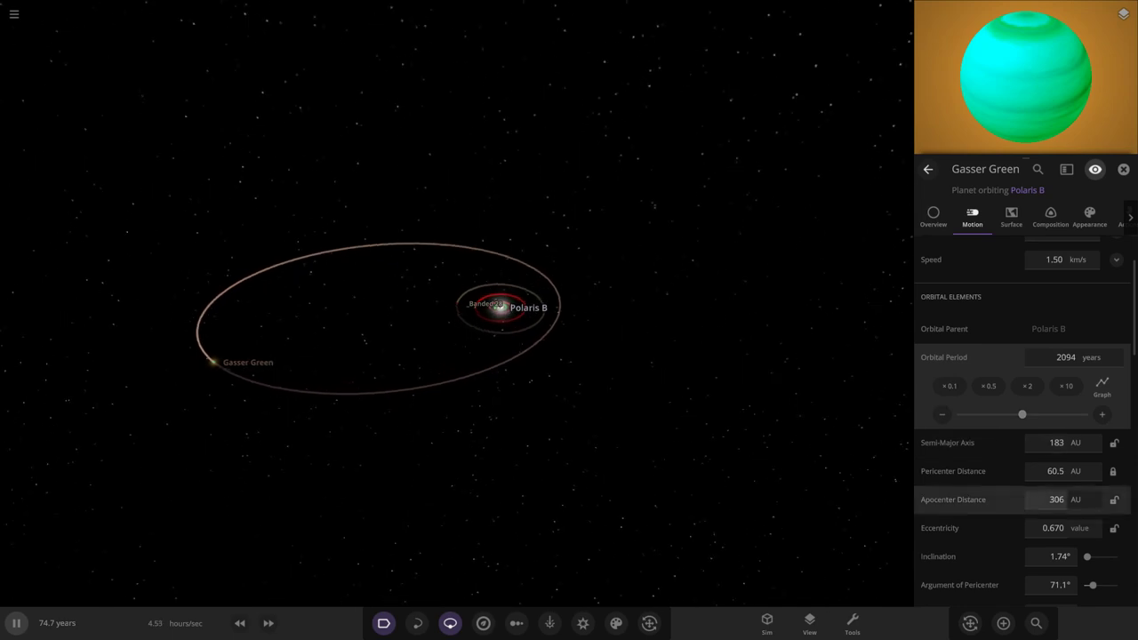
Step: Lower the orbital eccentricity of Gasser Green to 0.462
{"action": "left_click", "coordinate": [1053, 528]}
{"action": "type", "text": "0.65"}
{"action": "key", "text": "Return"}
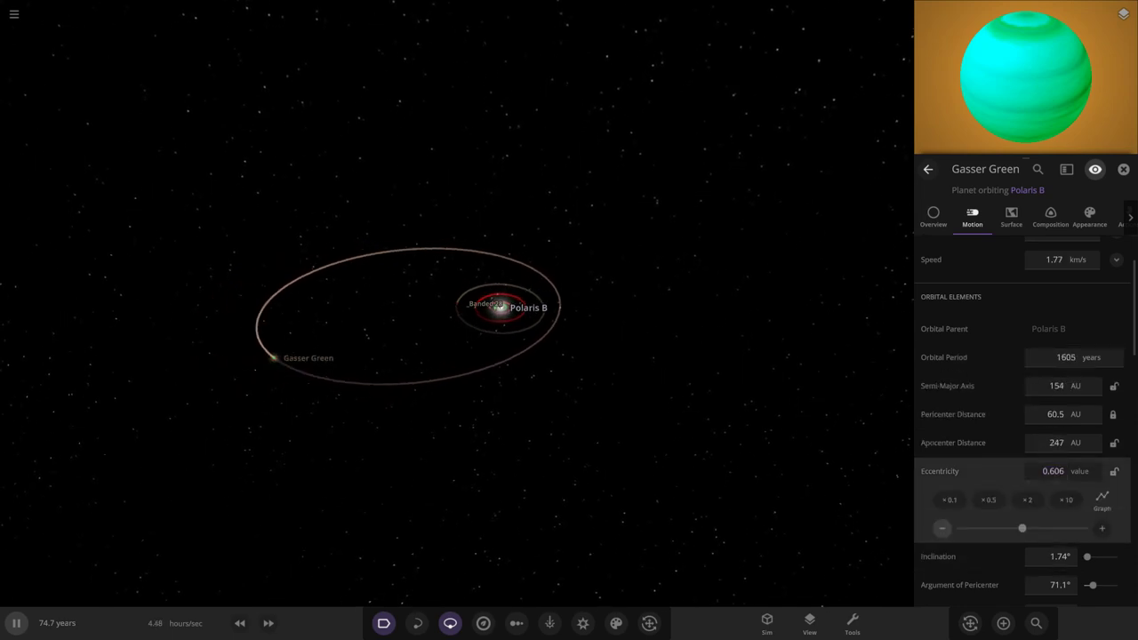
{"action": "scroll", "coordinate": [457, 304], "scroll_direction": "up", "scroll_amount": 4}
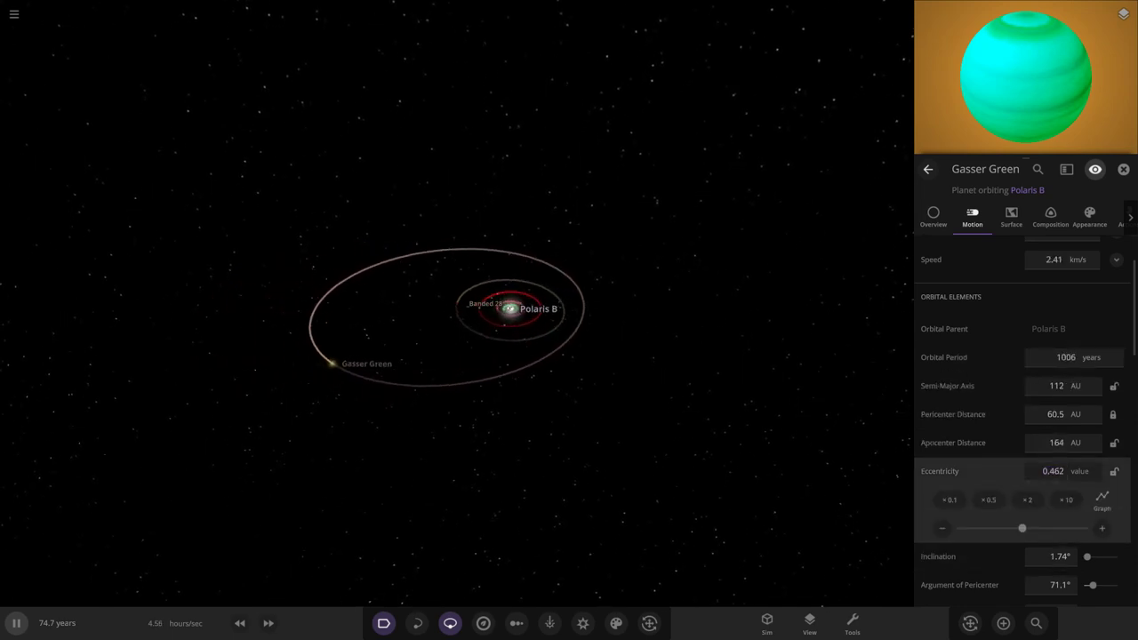
Step: Change Gasser Green's interface color to the bright green #01FE82
{"action": "left_click", "coordinate": [1090, 217]}
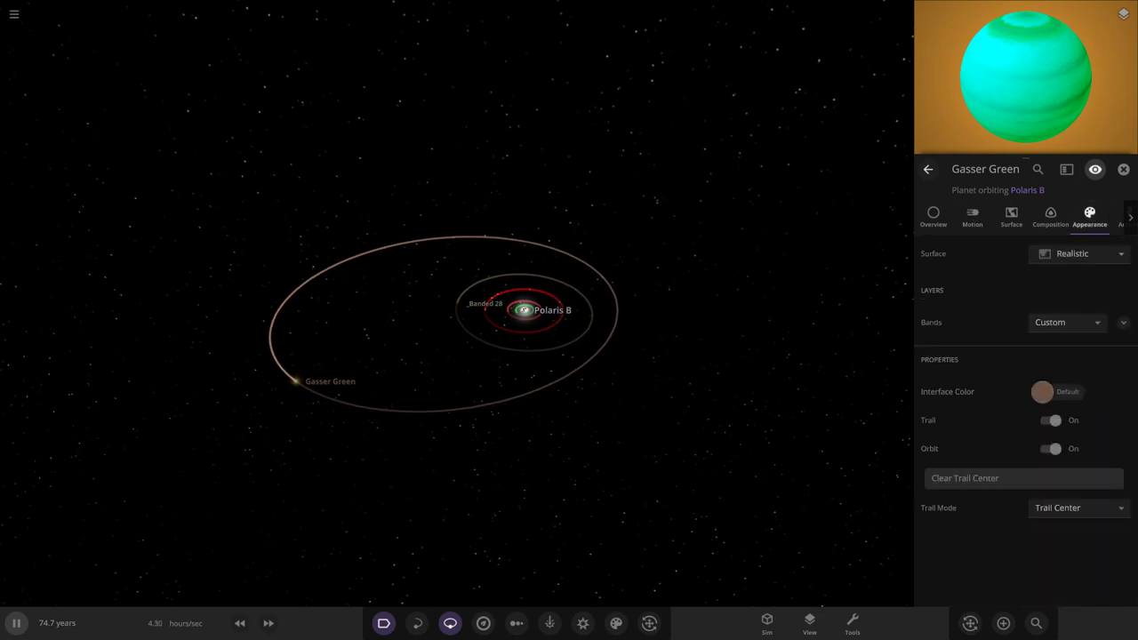
{"action": "left_click", "coordinate": [1042, 391]}
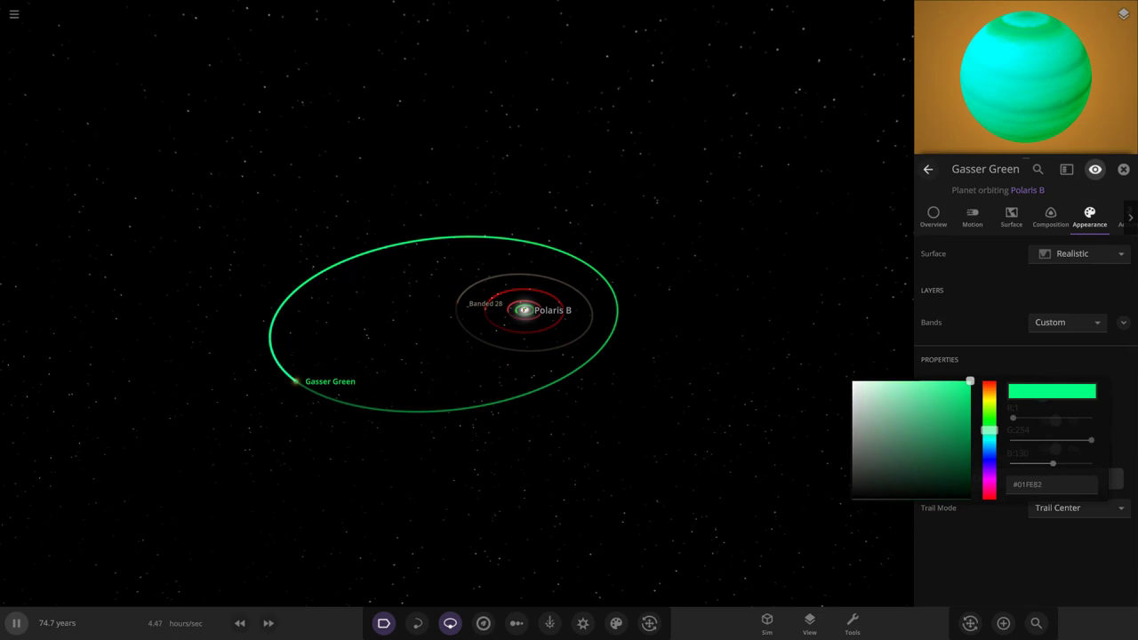
{"action": "left_click_drag", "start_coordinate": [462, 346], "coordinate": [595, 298]}
{"action": "scroll", "coordinate": [596, 298], "scroll_direction": "up", "scroll_amount": 3}
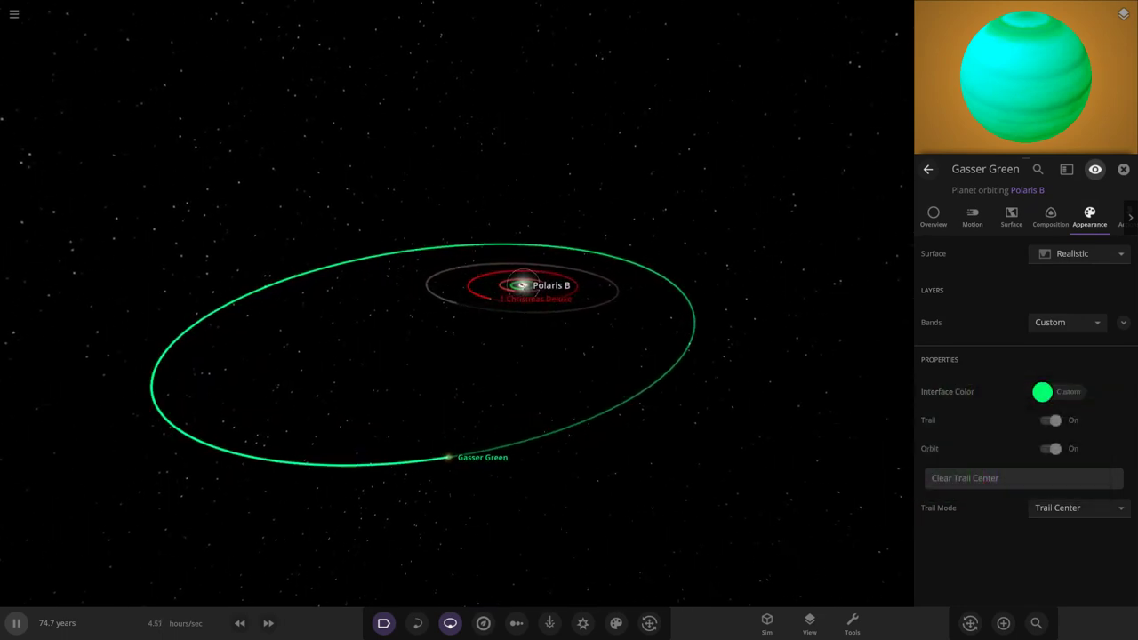
Step: Focus on Polaris B, select 1 Christmas Deluxe and set its orbital inclination to 6.64°
{"action": "double_click", "coordinate": [522, 285]}
{"action": "scroll", "coordinate": [522, 284], "scroll_direction": "up", "scroll_amount": 5}
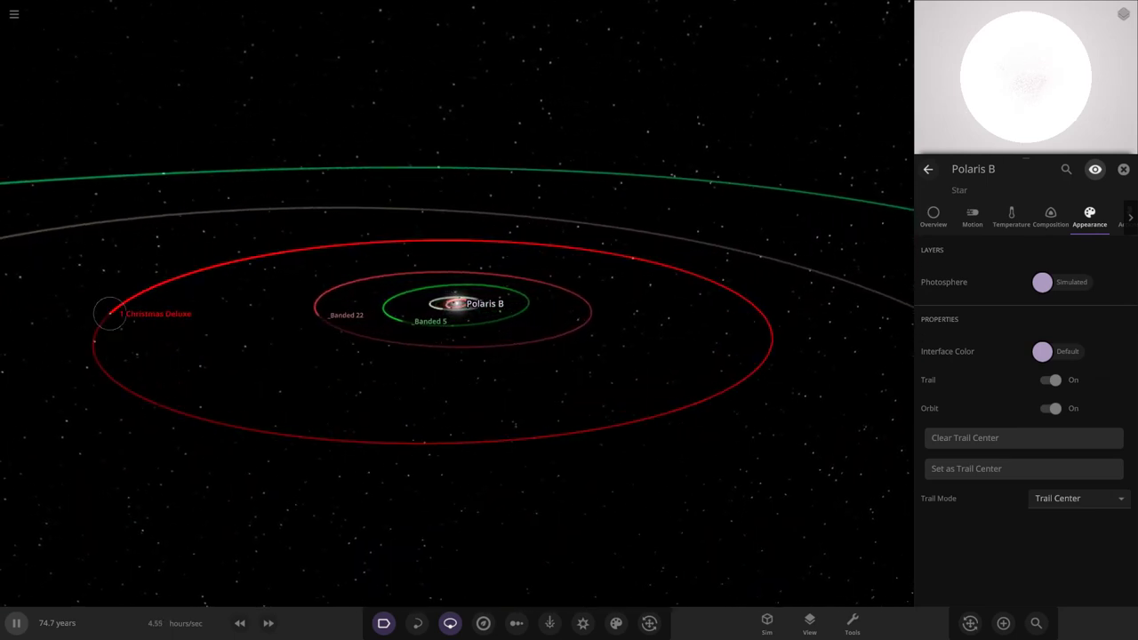
{"action": "left_click", "coordinate": [108, 313]}
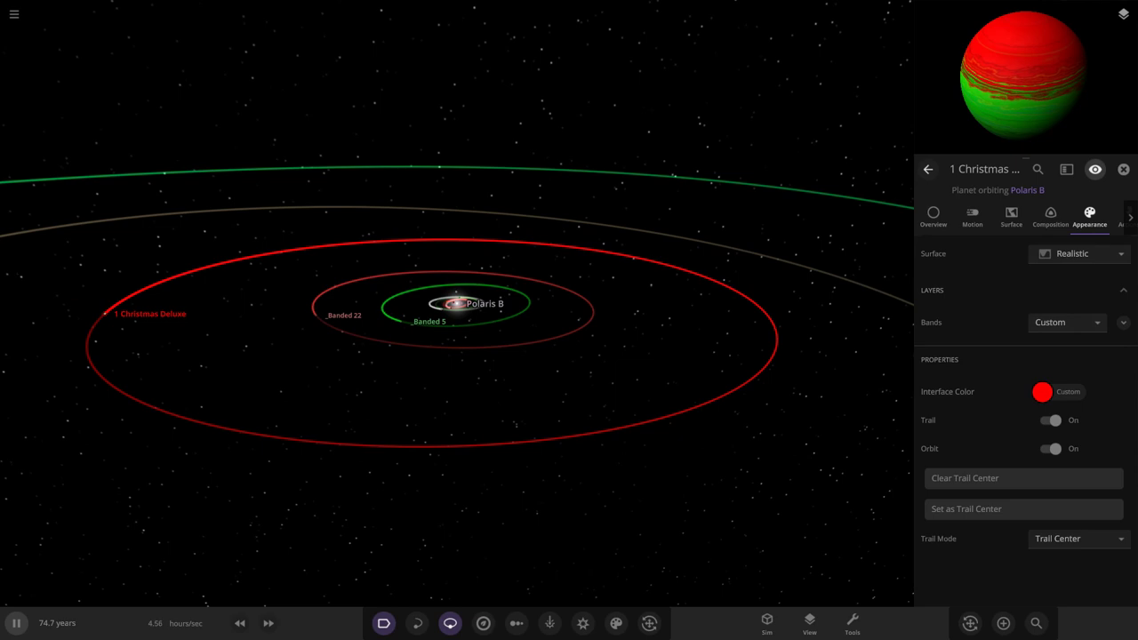
{"action": "left_click", "coordinate": [972, 217]}
{"action": "scroll", "coordinate": [977, 429], "scroll_direction": "down", "scroll_amount": 2}
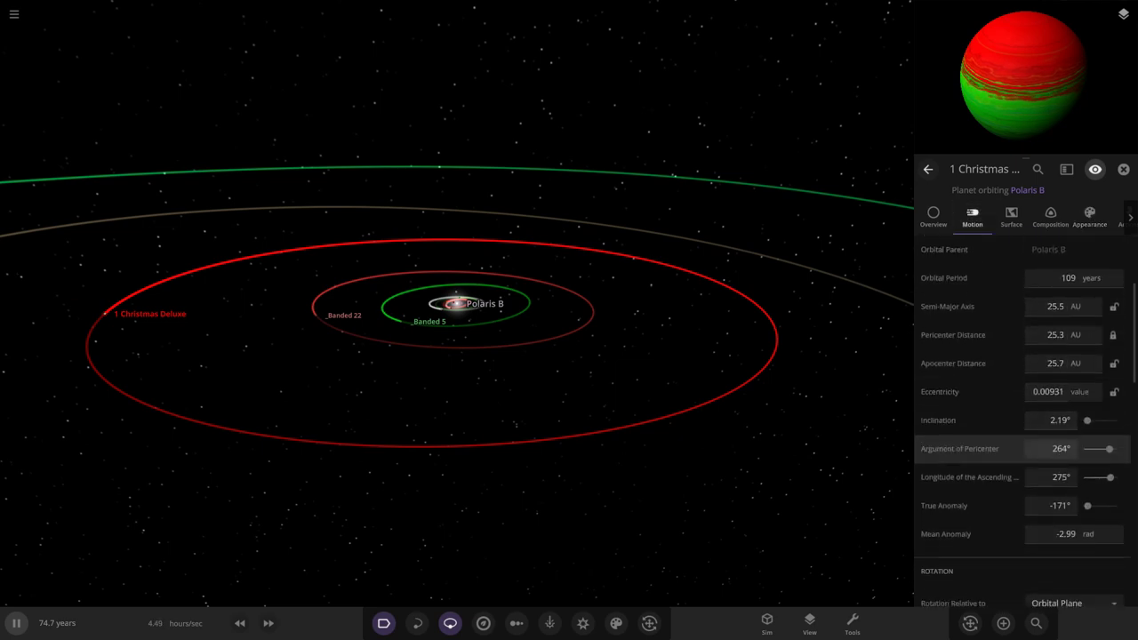
{"action": "left_click_drag", "start_coordinate": [1087, 421], "coordinate": [1088, 420]}
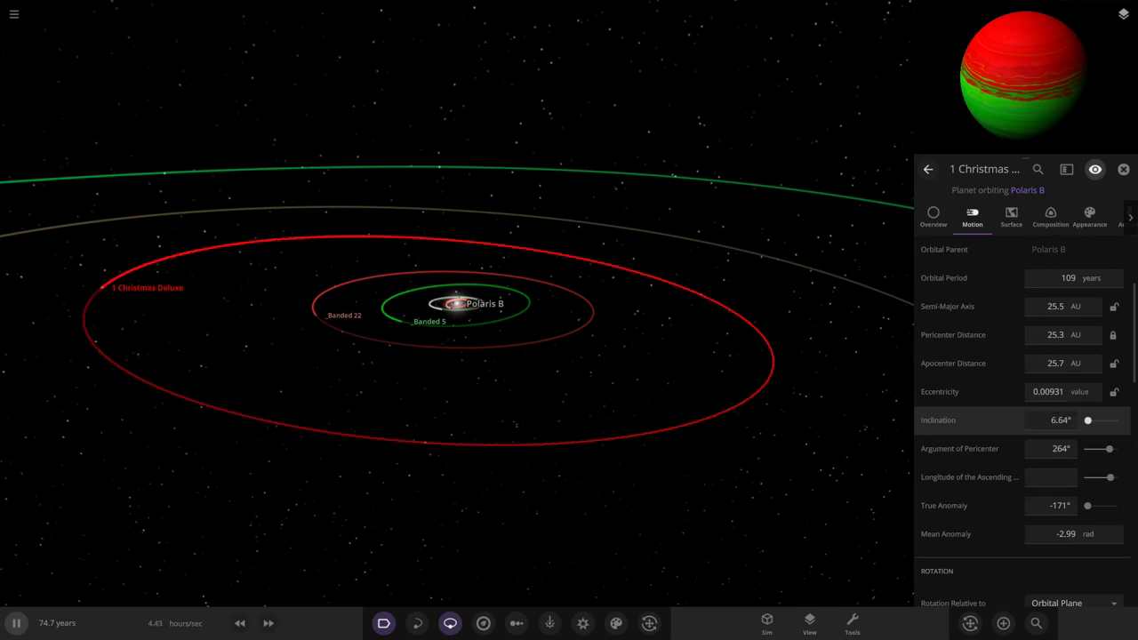
{"action": "scroll", "coordinate": [569, 337], "scroll_direction": "down", "scroll_amount": 3}
{"action": "left_click_drag", "start_coordinate": [569, 338], "coordinate": [569, 289]}
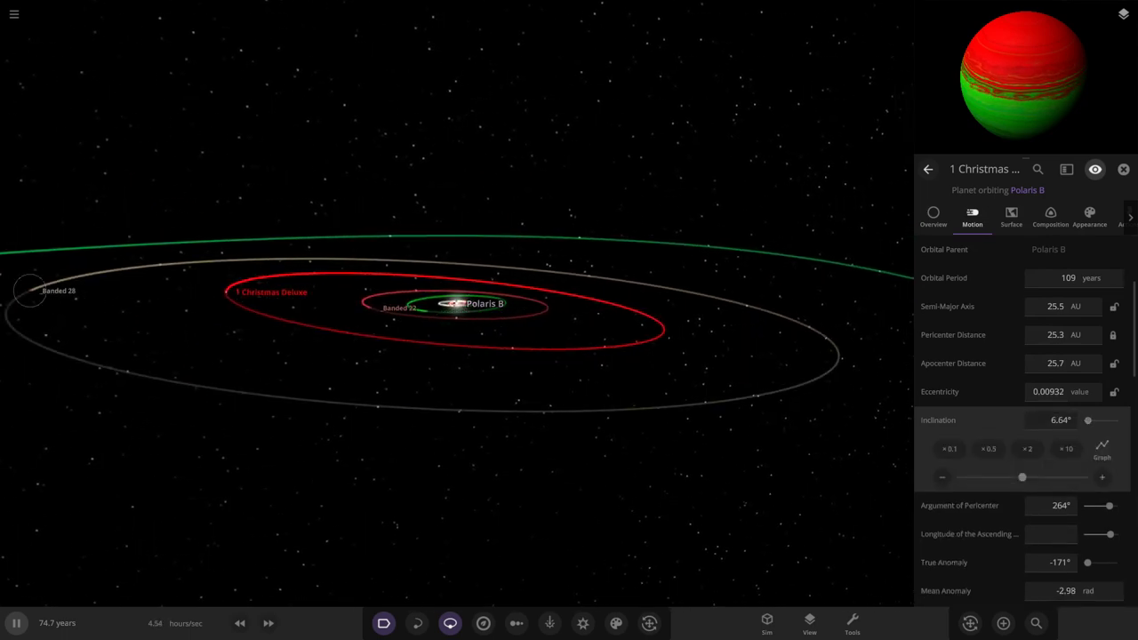
Step: Select _Banded 28 and raise its orbital eccentricity to 0.527 by doubling it repeatedly
{"action": "left_click", "coordinate": [29, 290]}
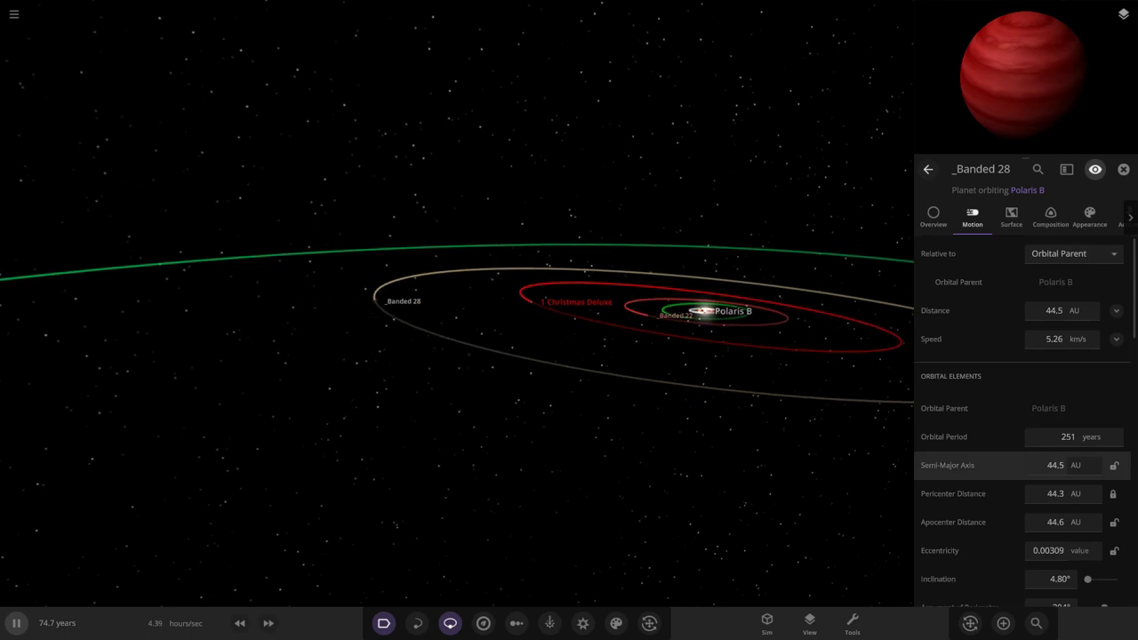
{"action": "left_click", "coordinate": [1048, 550]}
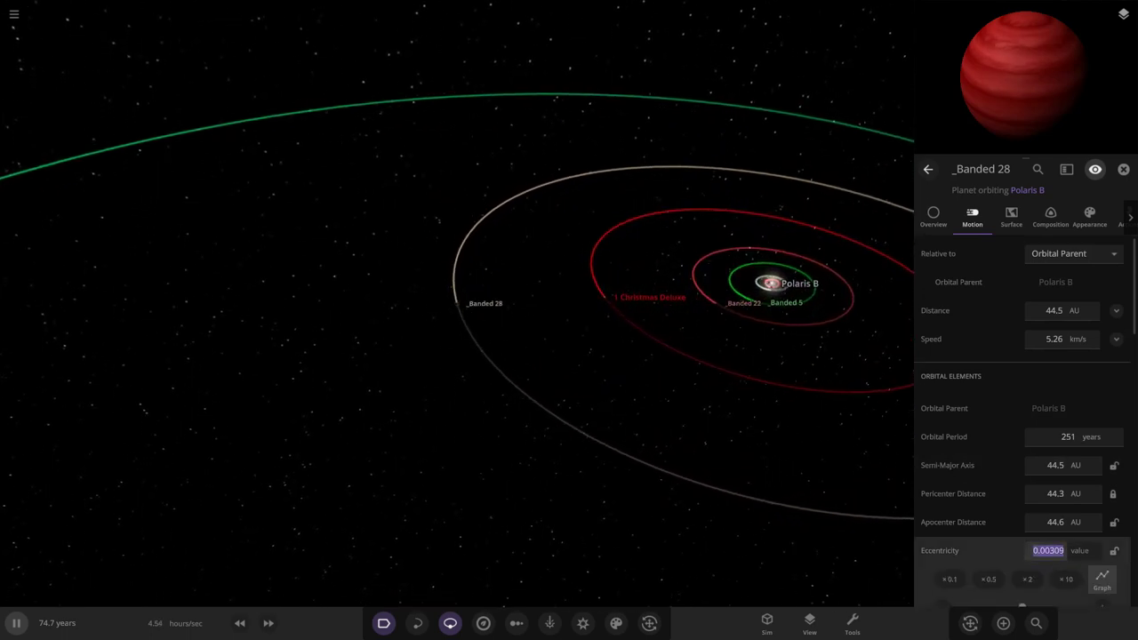
{"action": "scroll", "coordinate": [1057, 543], "scroll_direction": "down", "scroll_amount": 2}
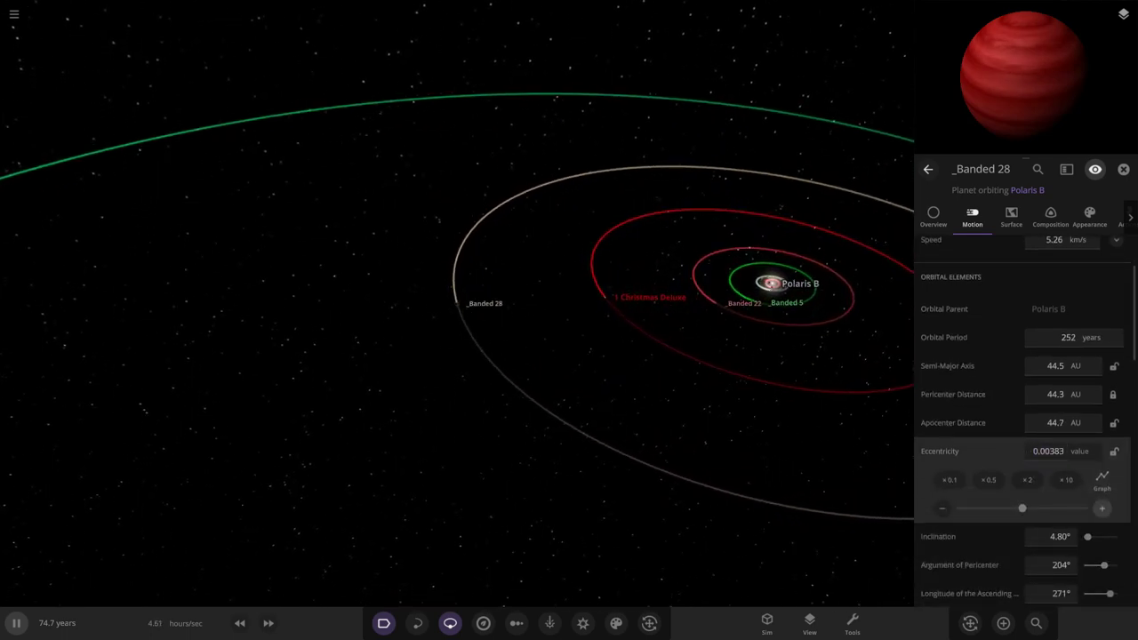
{"action": "left_click", "coordinate": [1027, 480]}
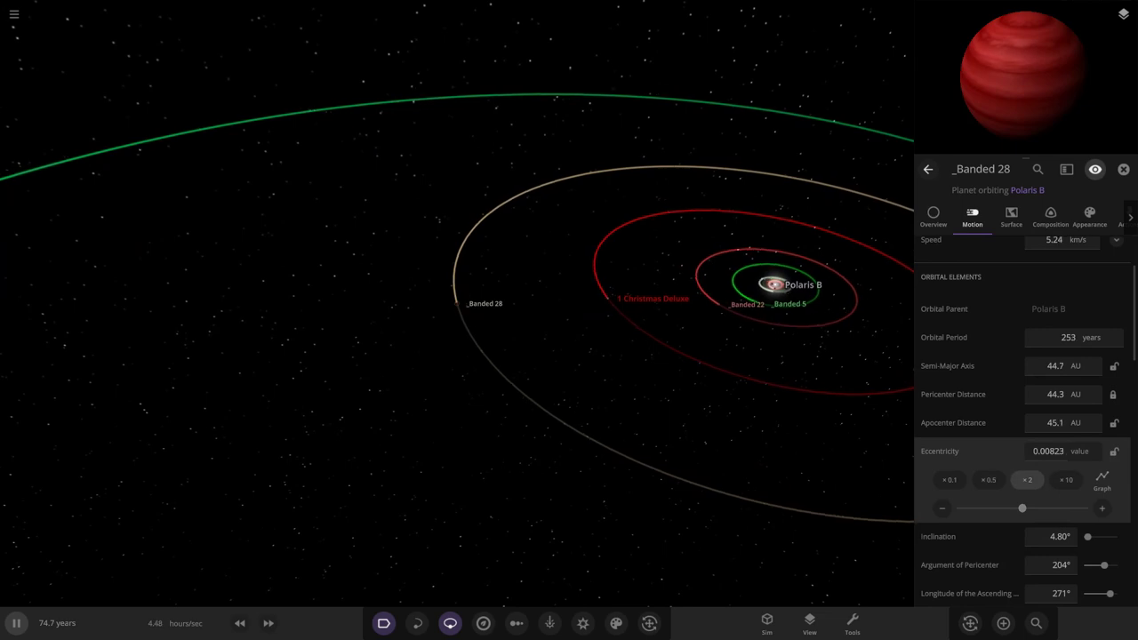
{"action": "left_click", "coordinate": [1026, 479]}
{"action": "left_click", "coordinate": [1026, 479]}
{"action": "left_click", "coordinate": [1026, 479]}
{"action": "left_click", "coordinate": [1027, 479]}
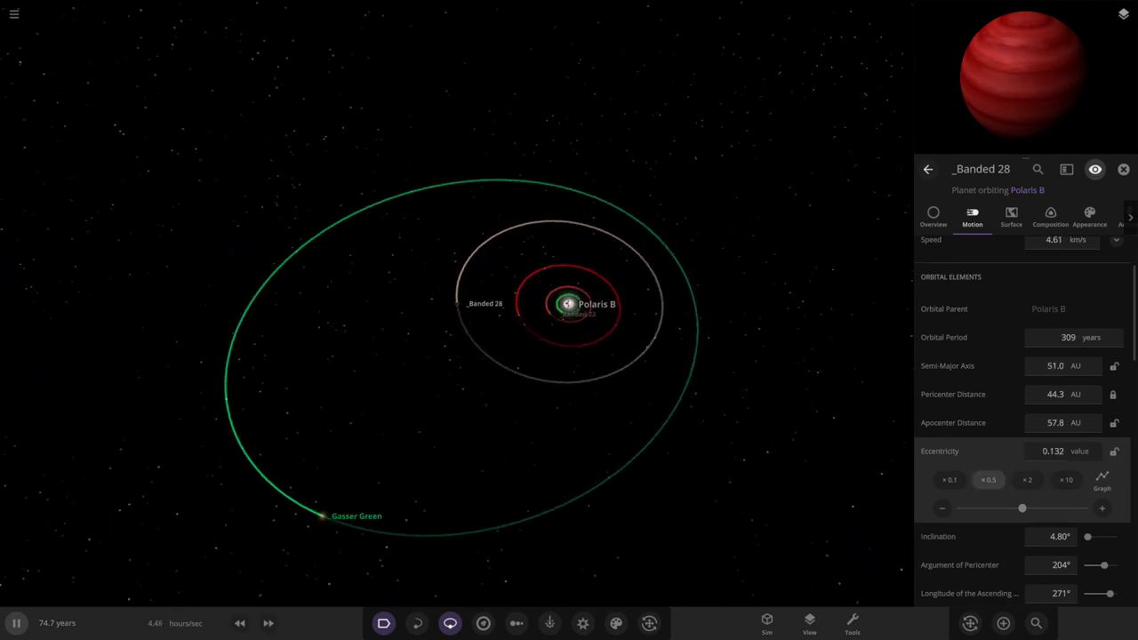
{"action": "left_click", "coordinate": [1027, 479]}
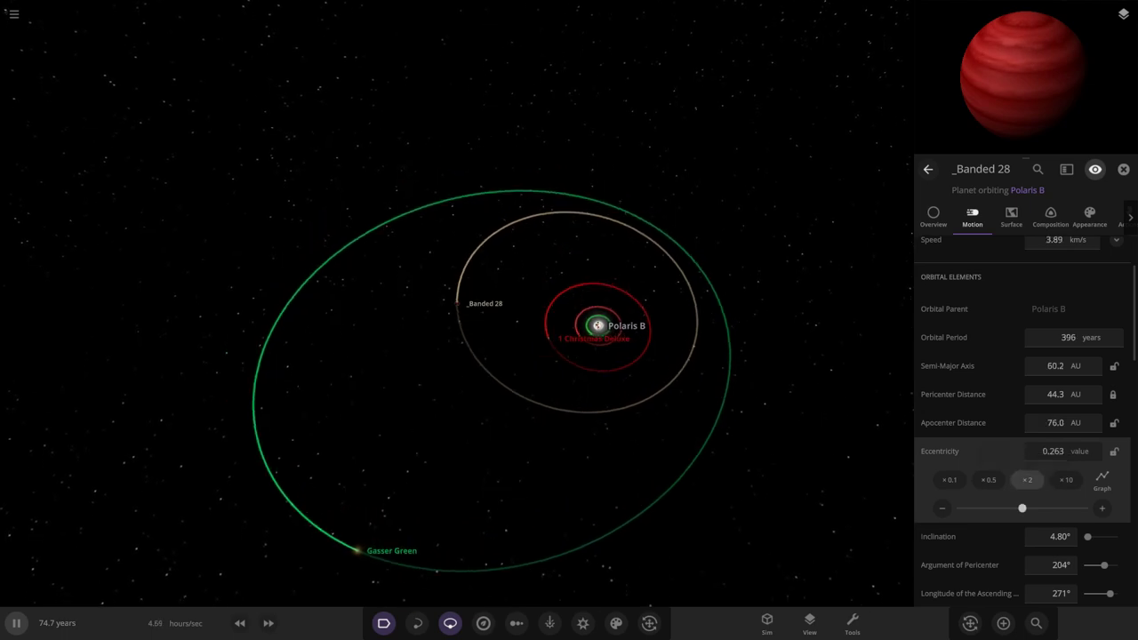
{"action": "left_click", "coordinate": [1026, 479]}
Step: Reduce _Banded 28's orbital period to 429 years and lower its eccentricity to 0.277
{"action": "left_click", "coordinate": [1066, 338]}
{"action": "left_click", "coordinate": [942, 394]}
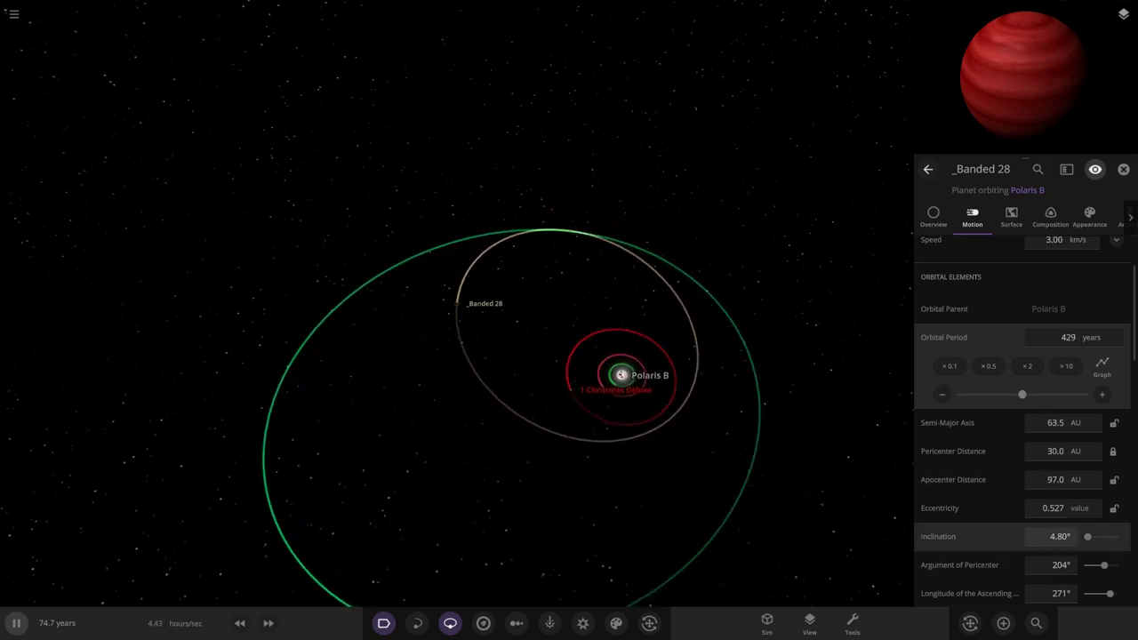
{"action": "left_click", "coordinate": [1054, 509]}
{"action": "left_click", "coordinate": [942, 509]}
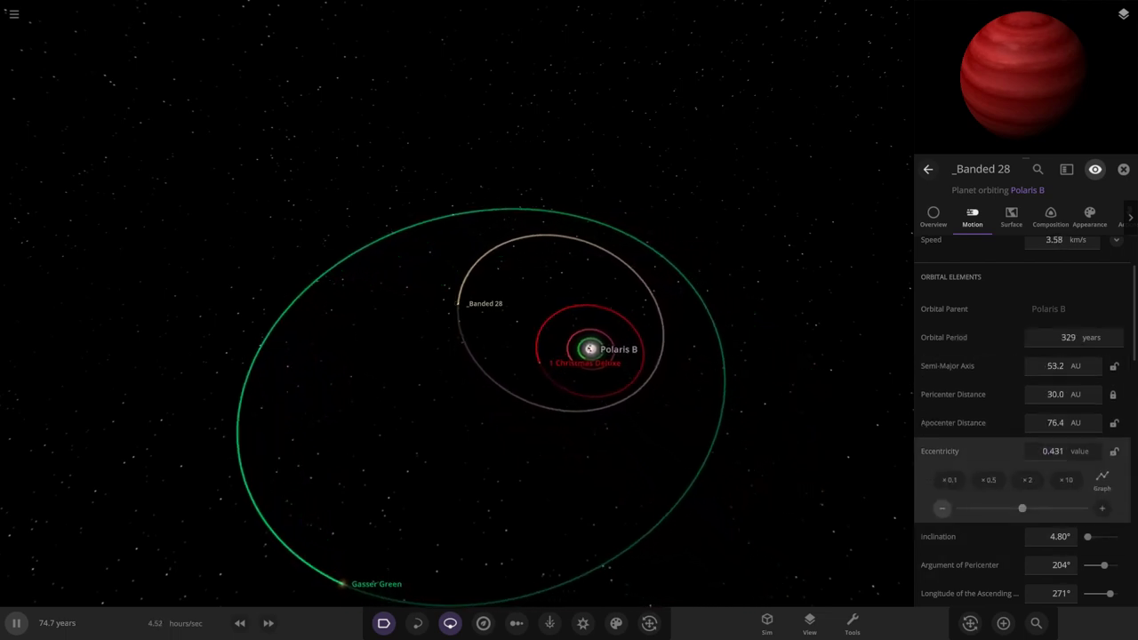
Step: Set the longitude of the ascending node of _Banded 28's orbit to 299°
{"action": "left_click_drag", "start_coordinate": [711, 427], "coordinate": [766, 444]}
{"action": "scroll", "coordinate": [1065, 469], "scroll_direction": "down", "scroll_amount": 1}
{"action": "scroll", "coordinate": [1066, 467], "scroll_direction": "down", "scroll_amount": 1}
{"action": "mouse_move", "coordinate": [1110, 514]}
{"action": "left_mouse_down"}
{"action": "mouse_move", "coordinate": [1086, 514]}
{"action": "mouse_move", "coordinate": [1112, 513]}
{"action": "left_mouse_up"}
{"action": "scroll", "coordinate": [457, 303], "scroll_direction": "up", "scroll_amount": 4}
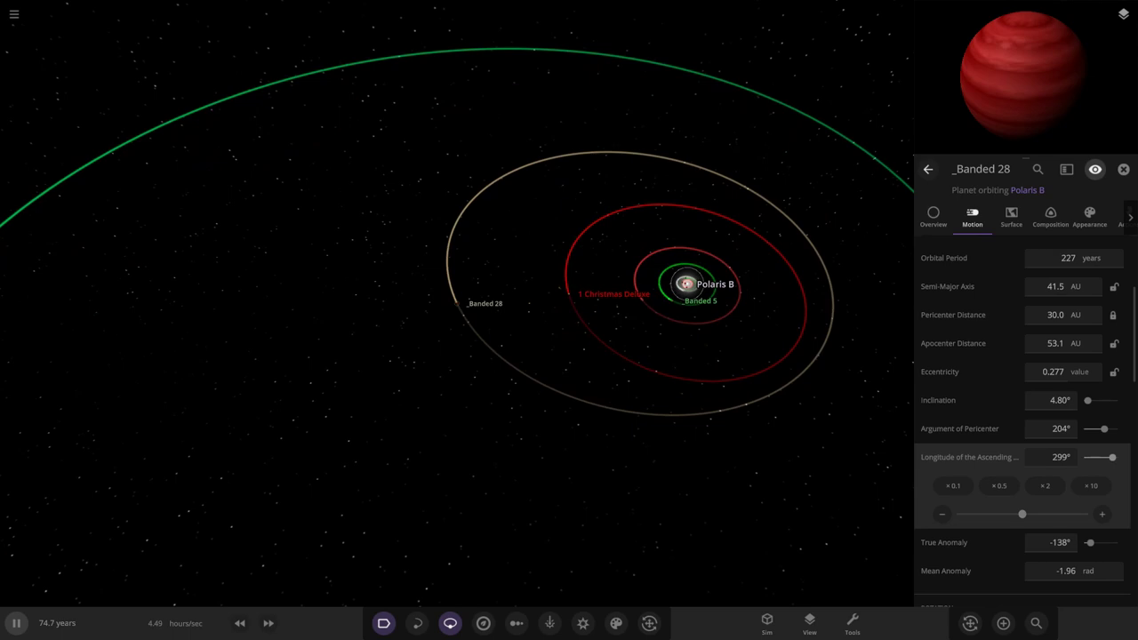
Step: Center the view on Polaris B and its inner orbits and select the innermost planet, Inexius 3
{"action": "left_click", "coordinate": [686, 283]}
{"action": "left_click", "coordinate": [641, 300]}
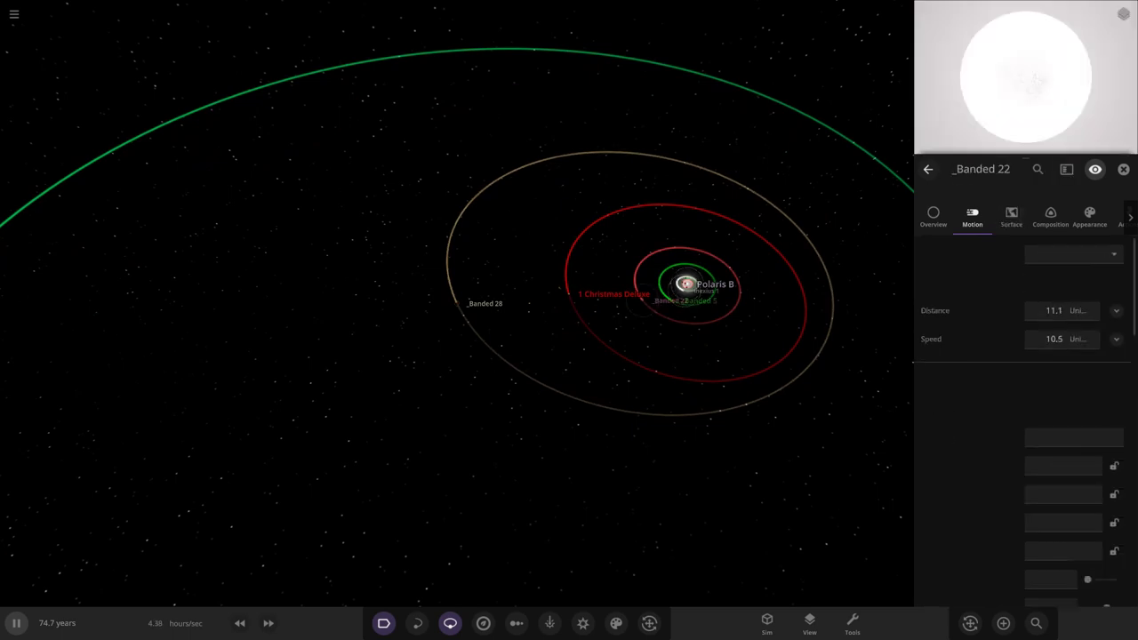
{"action": "double_click", "coordinate": [611, 286]}
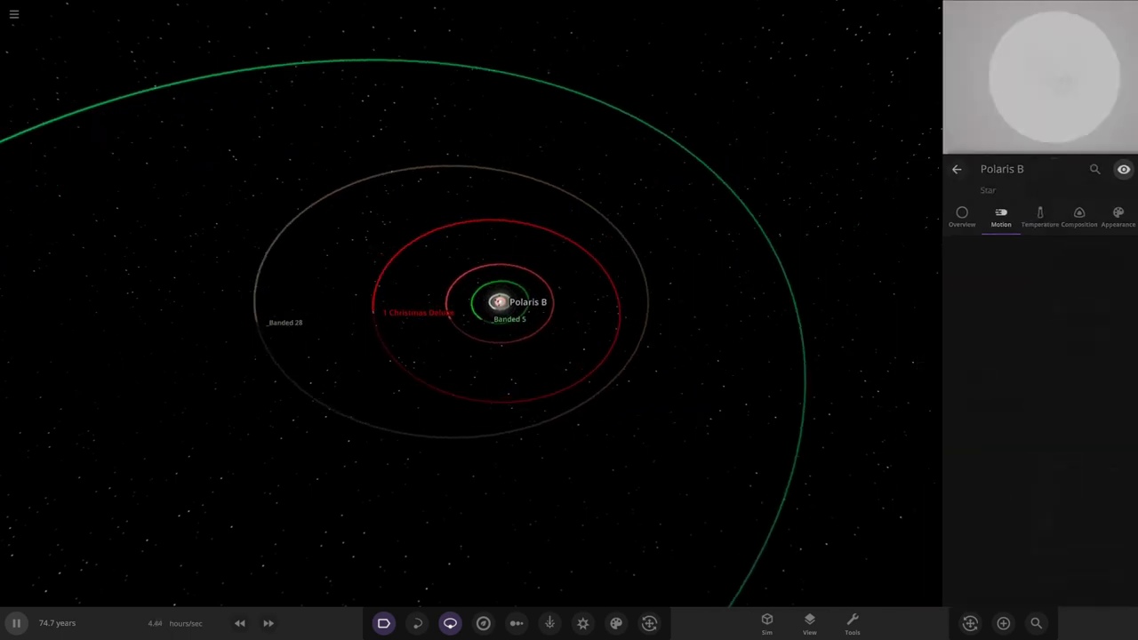
{"action": "scroll", "coordinate": [569, 303], "scroll_direction": "up", "scroll_amount": 10}
{"action": "scroll", "coordinate": [569, 303], "scroll_direction": "down", "scroll_amount": 3}
{"action": "left_click", "coordinate": [332, 278]}
{"action": "scroll", "coordinate": [569, 320], "scroll_direction": "down", "scroll_amount": 5}
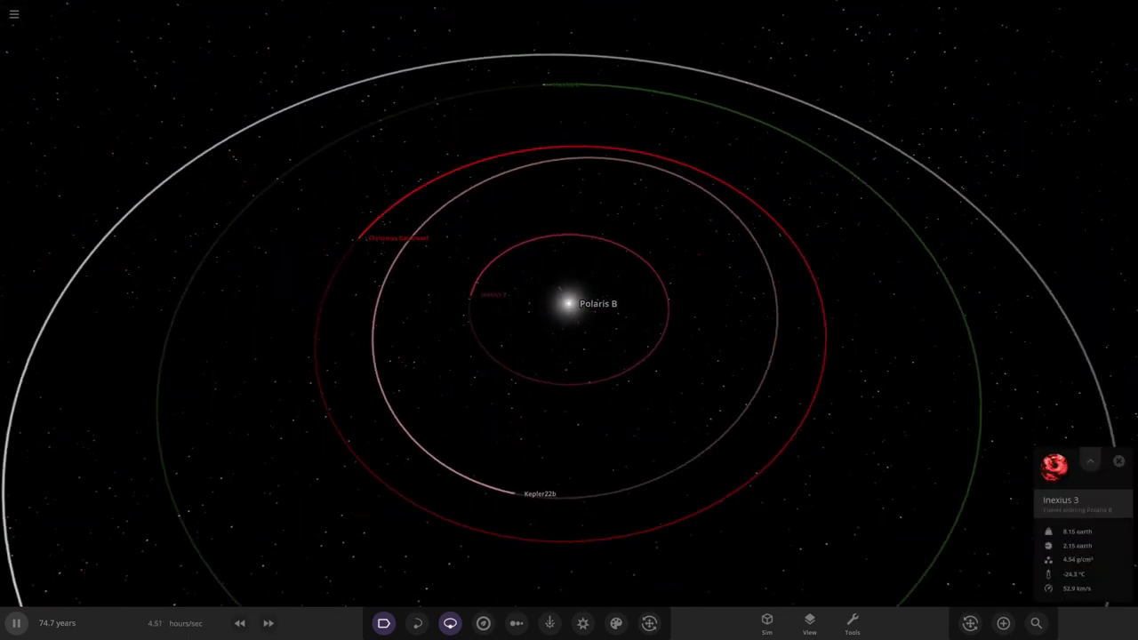
Step: Check the motion properties of Kepler22b, Christmas Gas Dwarf, Inexius 8 and Inexius 1 in turn
{"action": "left_click", "coordinate": [520, 480]}
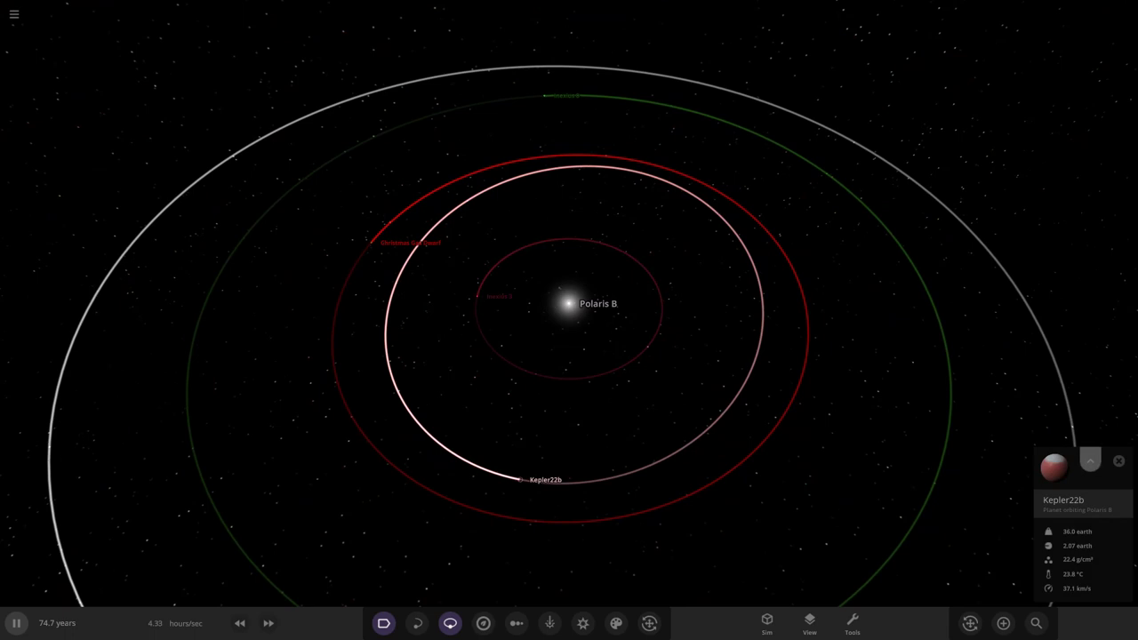
{"action": "left_click", "coordinate": [1090, 460]}
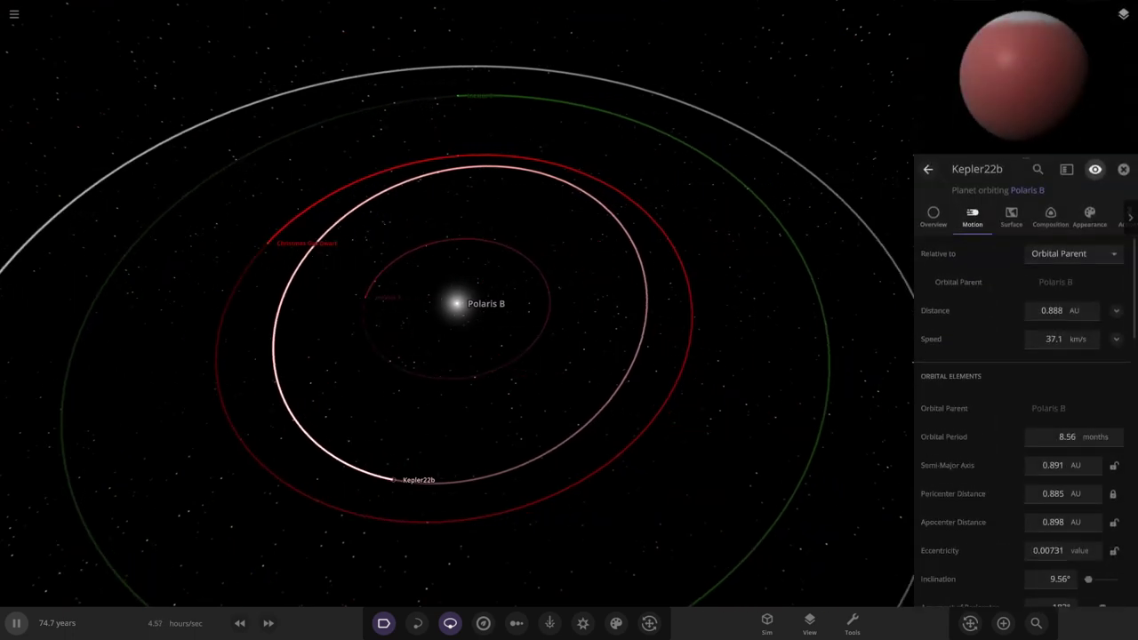
{"action": "scroll", "coordinate": [457, 304], "scroll_direction": "down", "scroll_amount": 4}
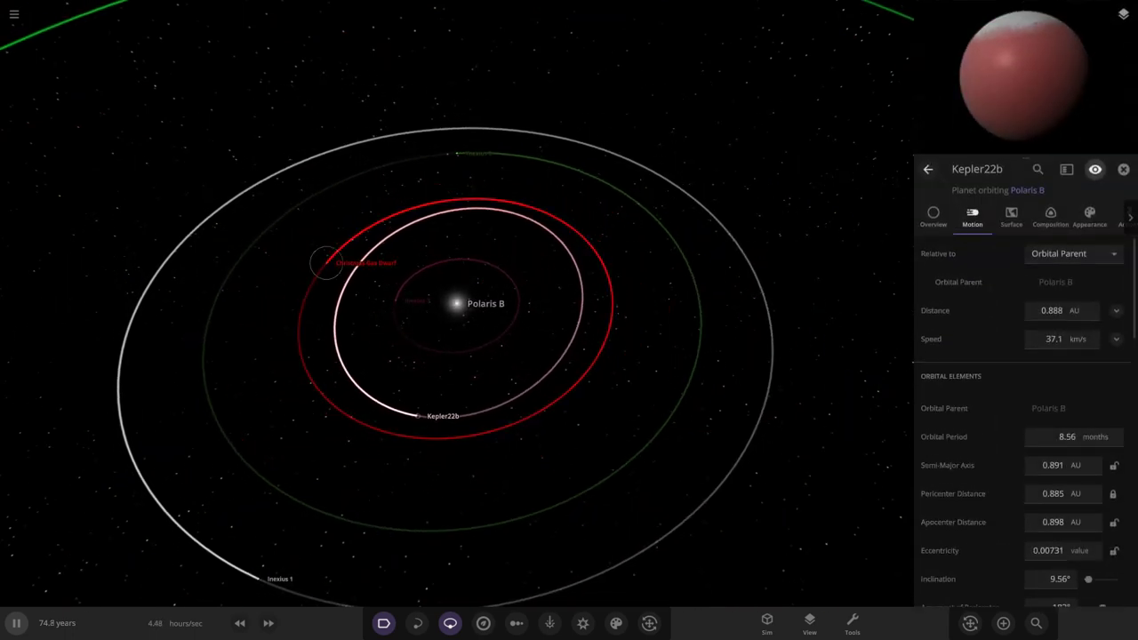
{"action": "left_click", "coordinate": [326, 262]}
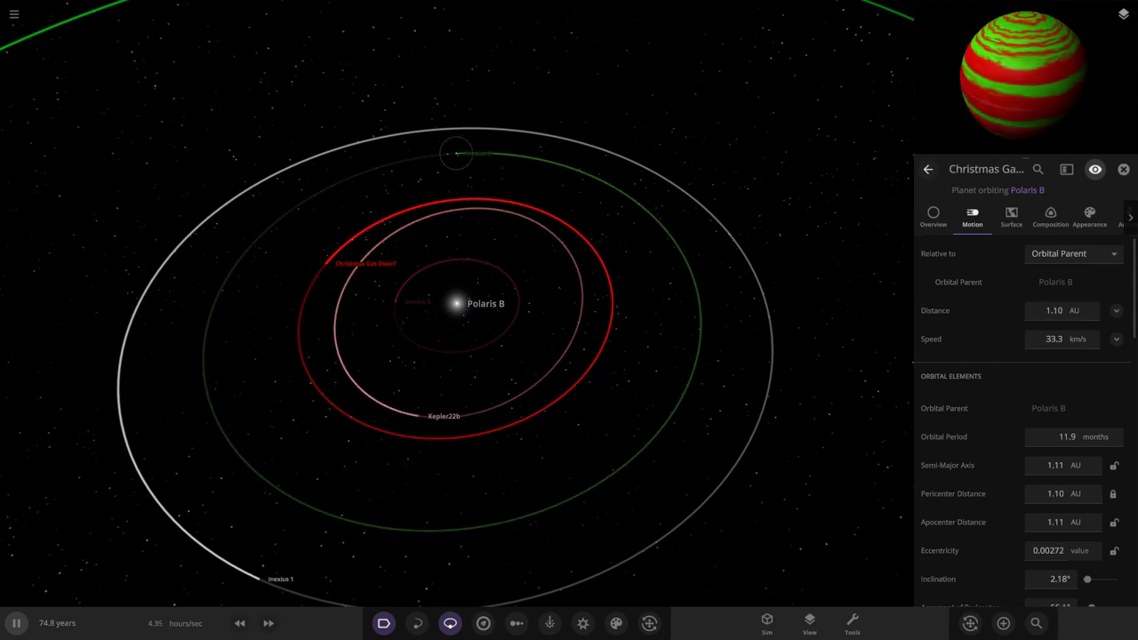
{"action": "left_click", "coordinate": [456, 153]}
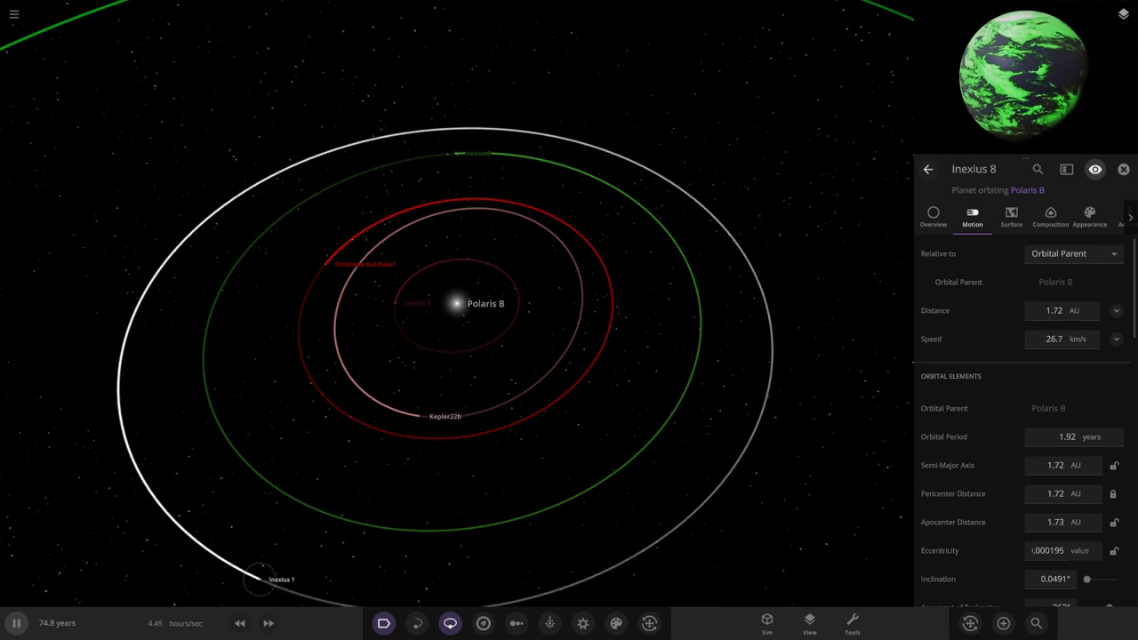
{"action": "left_click", "coordinate": [259, 580]}
{"action": "scroll", "coordinate": [456, 303], "scroll_direction": "down", "scroll_amount": 5}
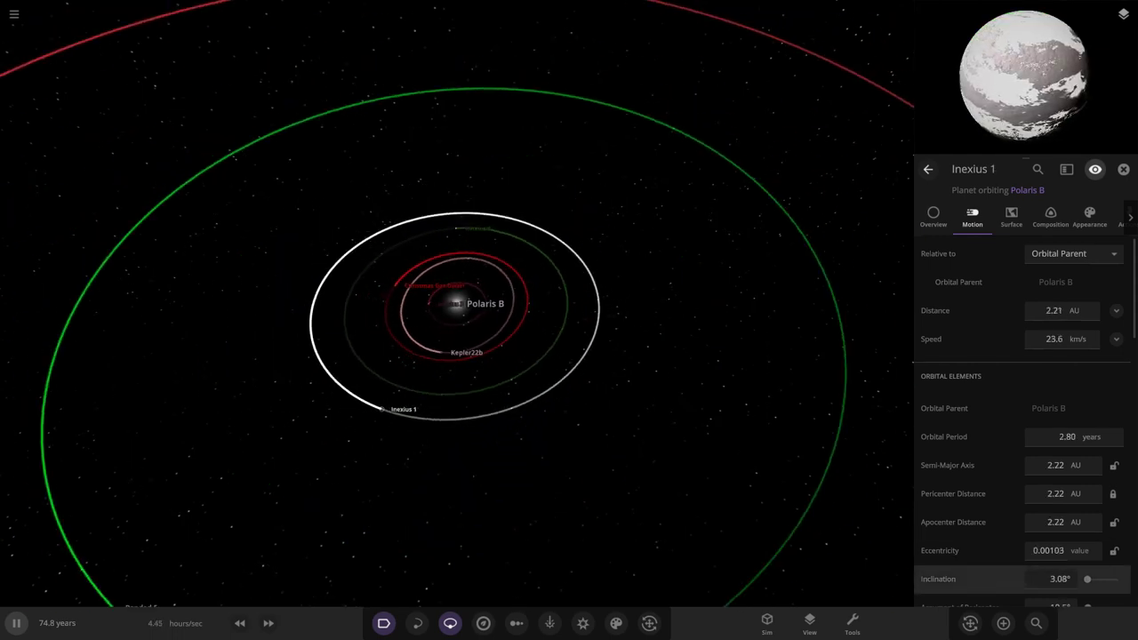
Step: Look through the library of custom objects and check the list of bodies already in the simulation
{"action": "left_click", "coordinate": [1003, 623]}
{"action": "scroll", "coordinate": [668, 481], "scroll_direction": "down", "scroll_amount": 5}
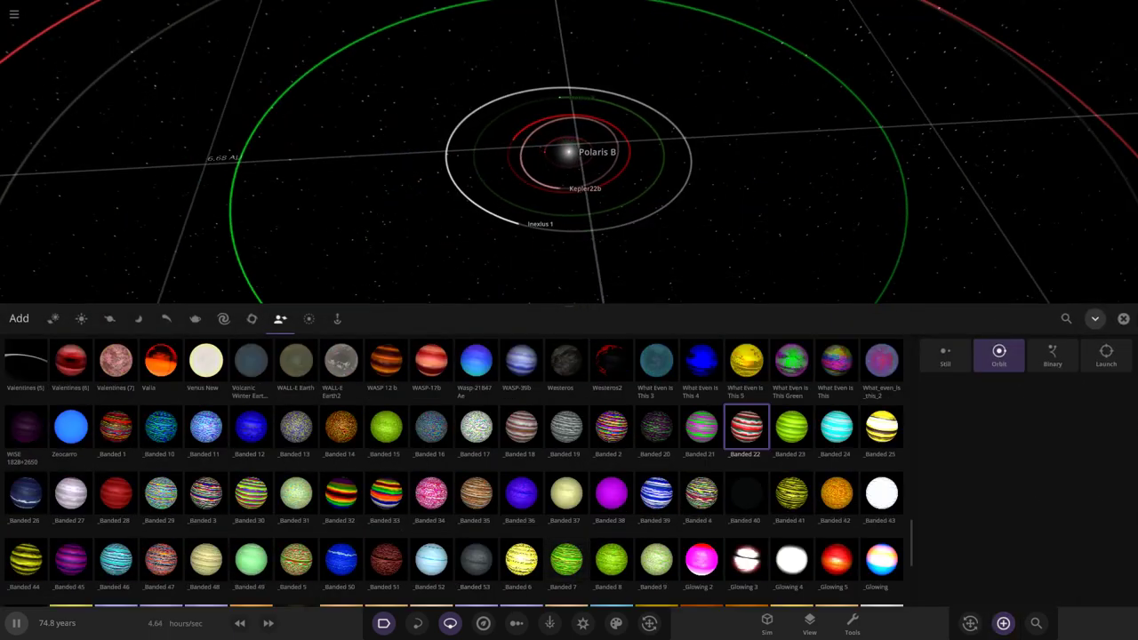
{"action": "scroll", "coordinate": [578, 543], "scroll_direction": "up", "scroll_amount": 3}
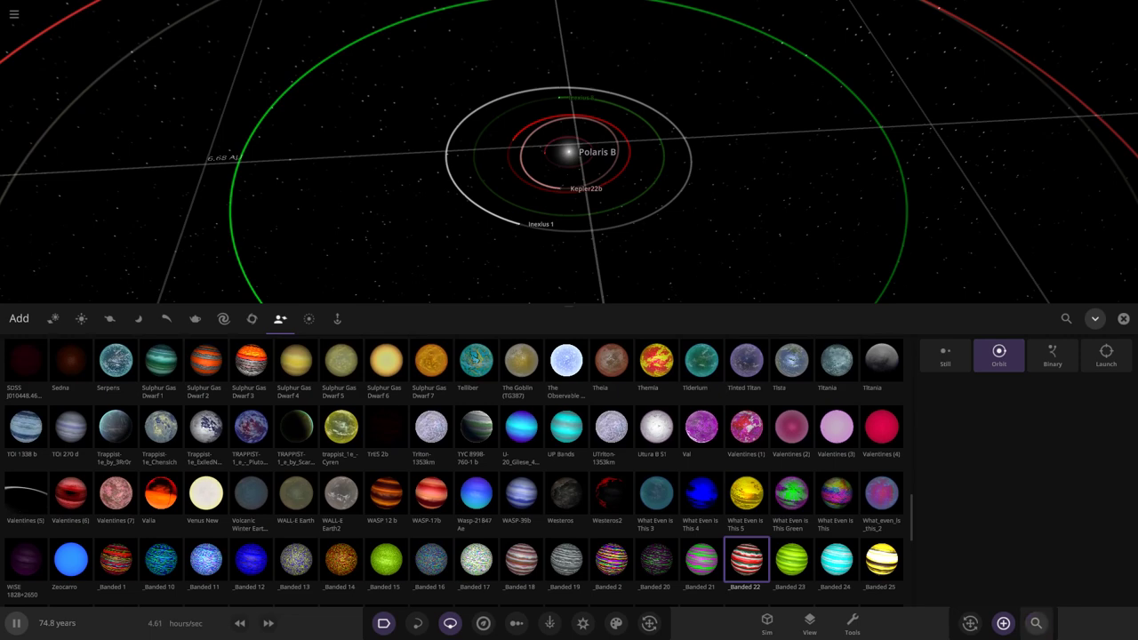
{"action": "left_click", "coordinate": [1035, 622]}
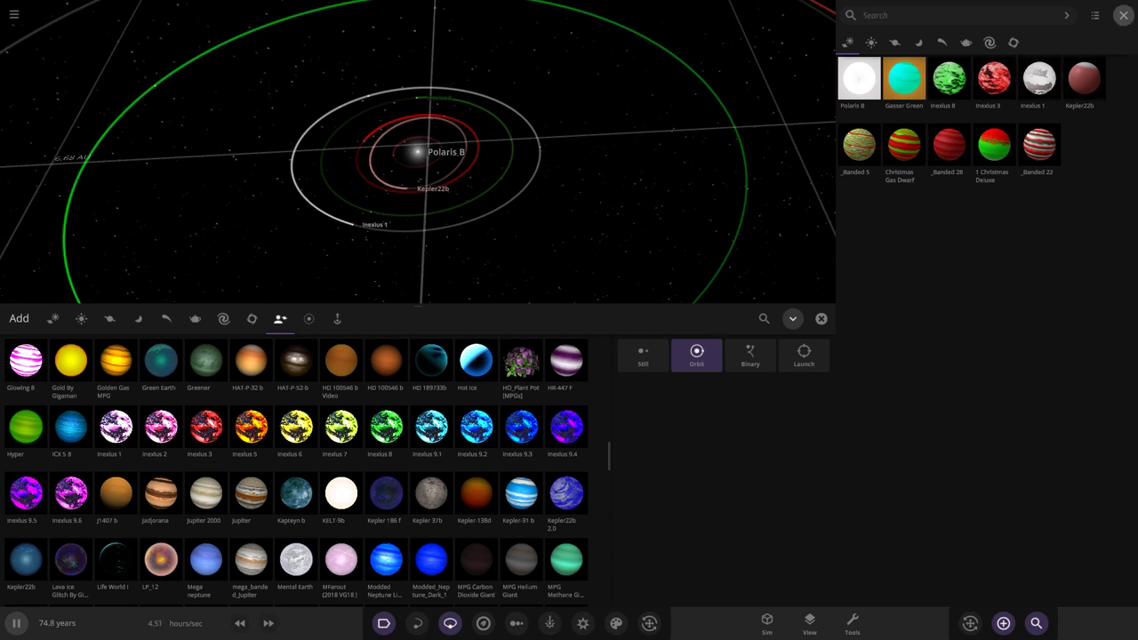
{"action": "left_click", "coordinate": [1123, 15]}
{"action": "scroll", "coordinate": [669, 480], "scroll_direction": "down", "scroll_amount": 3}
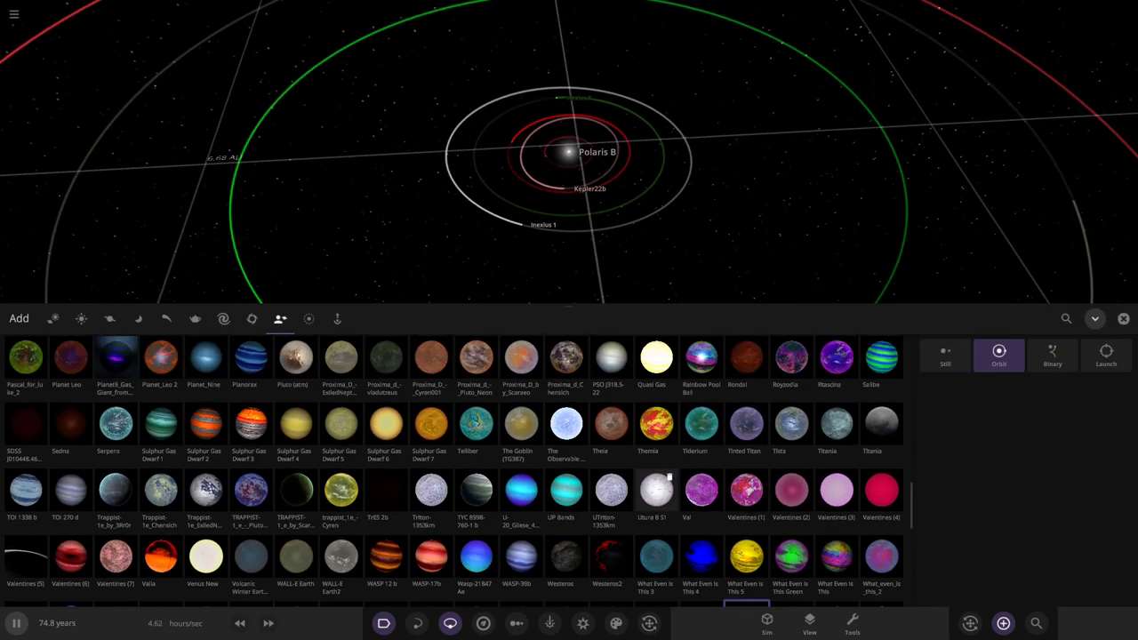
{"action": "scroll", "coordinate": [669, 478], "scroll_direction": "down", "scroll_amount": 10}
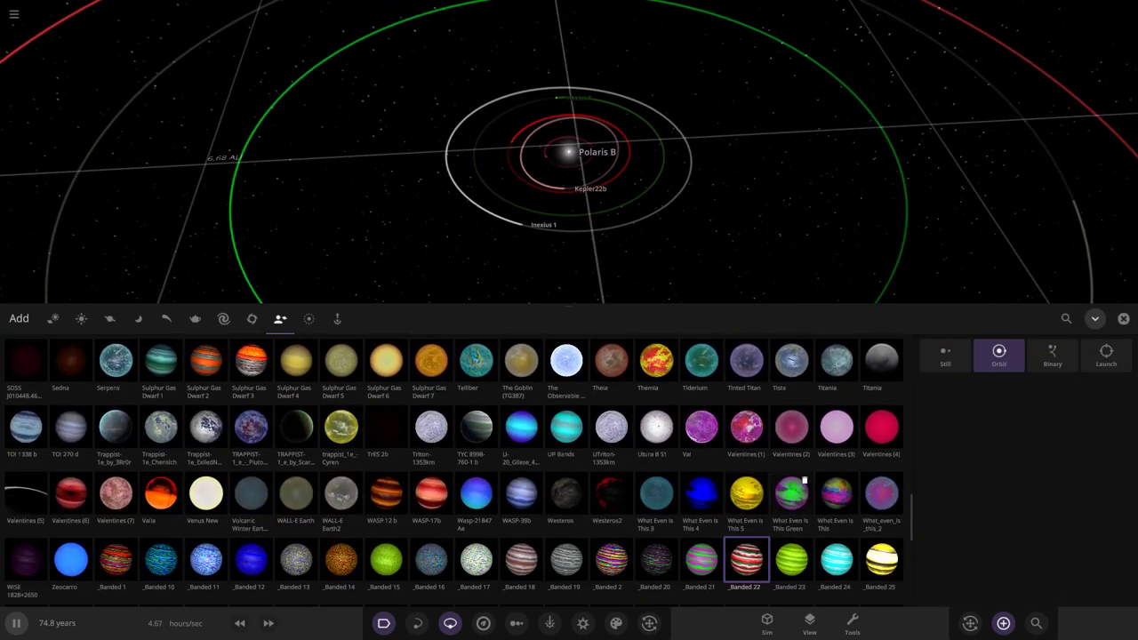
{"action": "scroll", "coordinate": [443, 480], "scroll_direction": "up", "scroll_amount": 10}
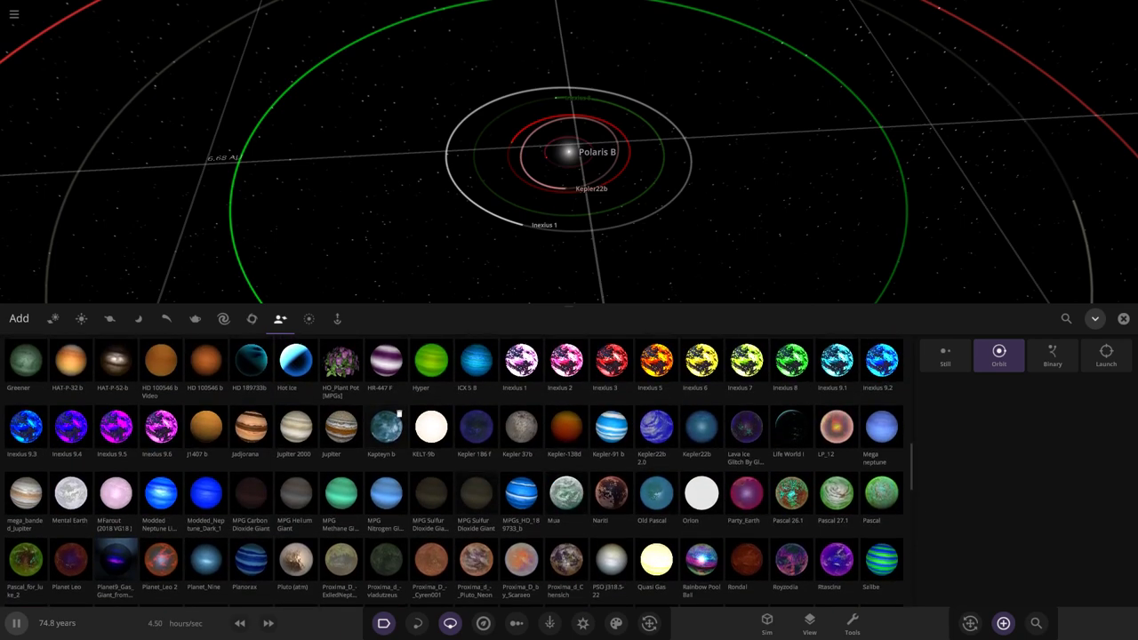
Step: Place the custom planet Hyper in orbit around Polaris B at about 4.54 AU, just inside _Banded 5's orbit
{"action": "left_click", "coordinate": [444, 347]}
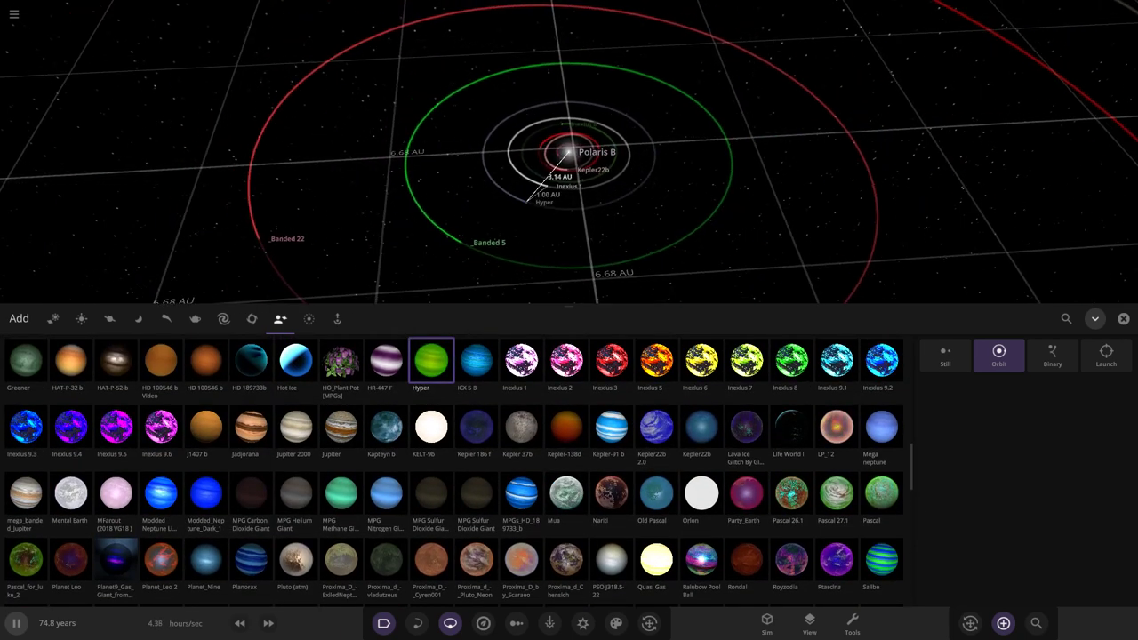
{"action": "scroll", "coordinate": [521, 208], "scroll_direction": "down", "scroll_amount": 5}
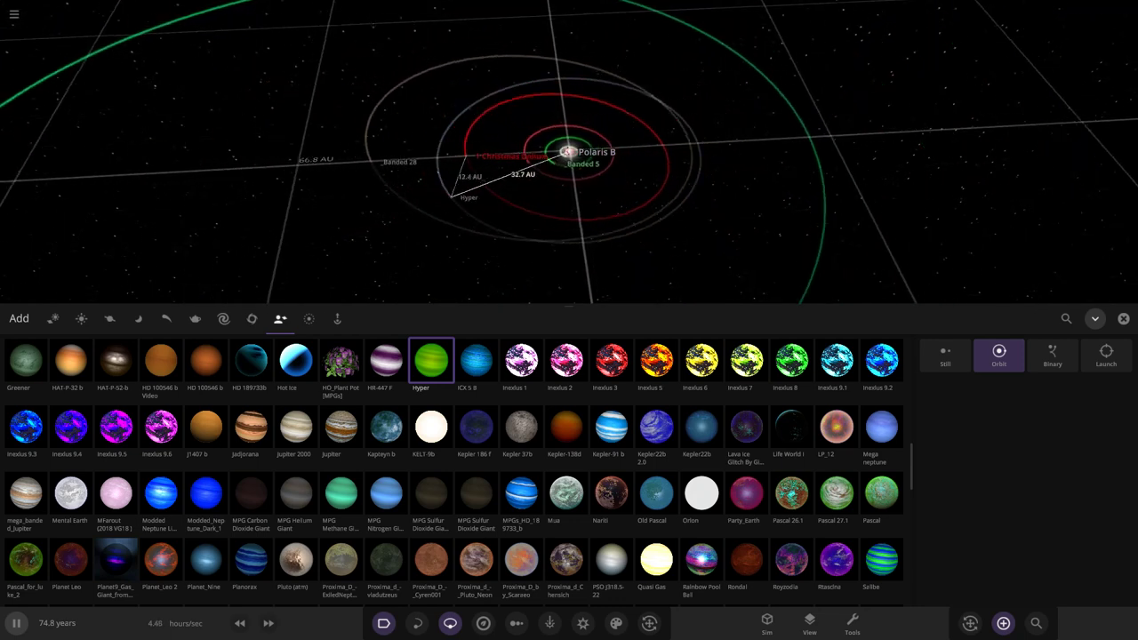
{"action": "scroll", "coordinate": [463, 215], "scroll_direction": "up", "scroll_amount": 5}
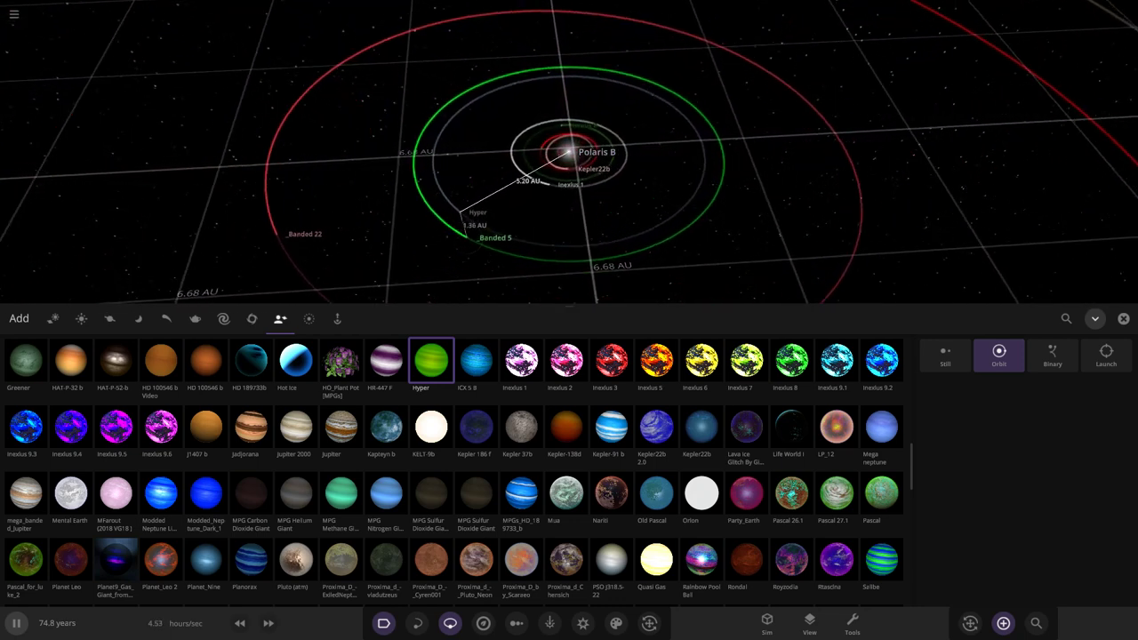
{"action": "scroll", "coordinate": [454, 248], "scroll_direction": "up", "scroll_amount": 3}
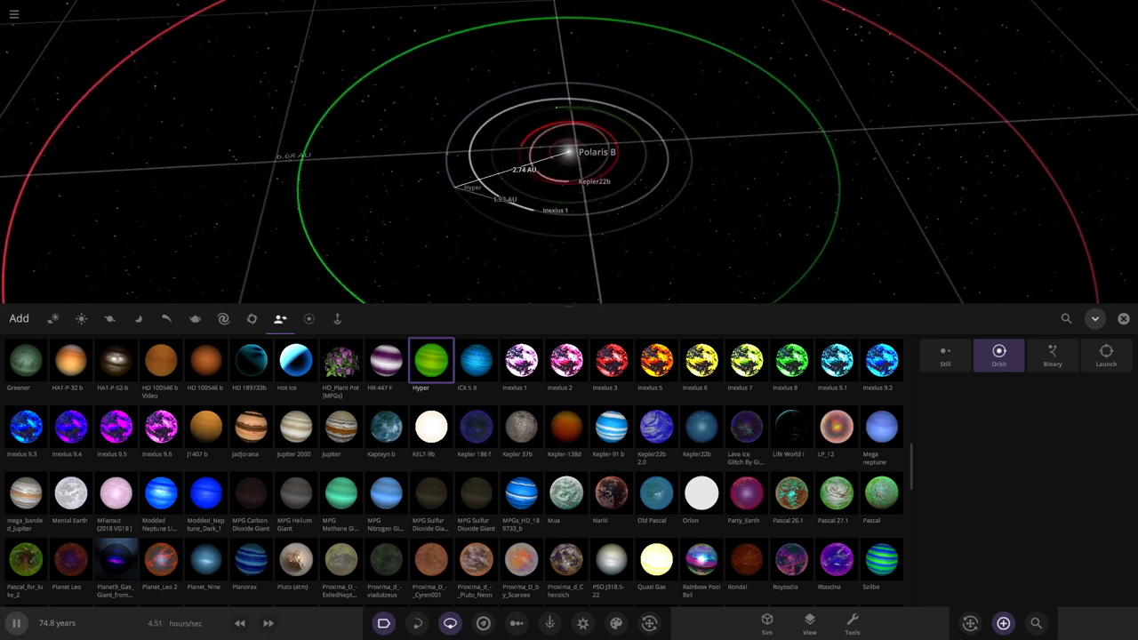
{"action": "scroll", "coordinate": [417, 179], "scroll_direction": "down", "scroll_amount": 3}
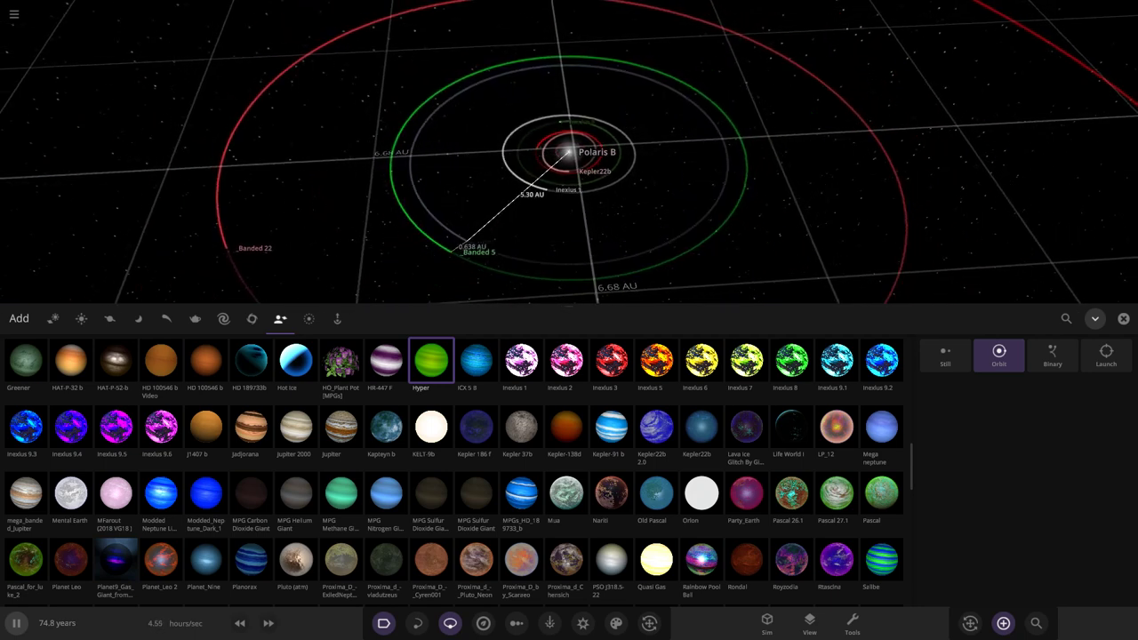
{"action": "left_click", "coordinate": [451, 249]}
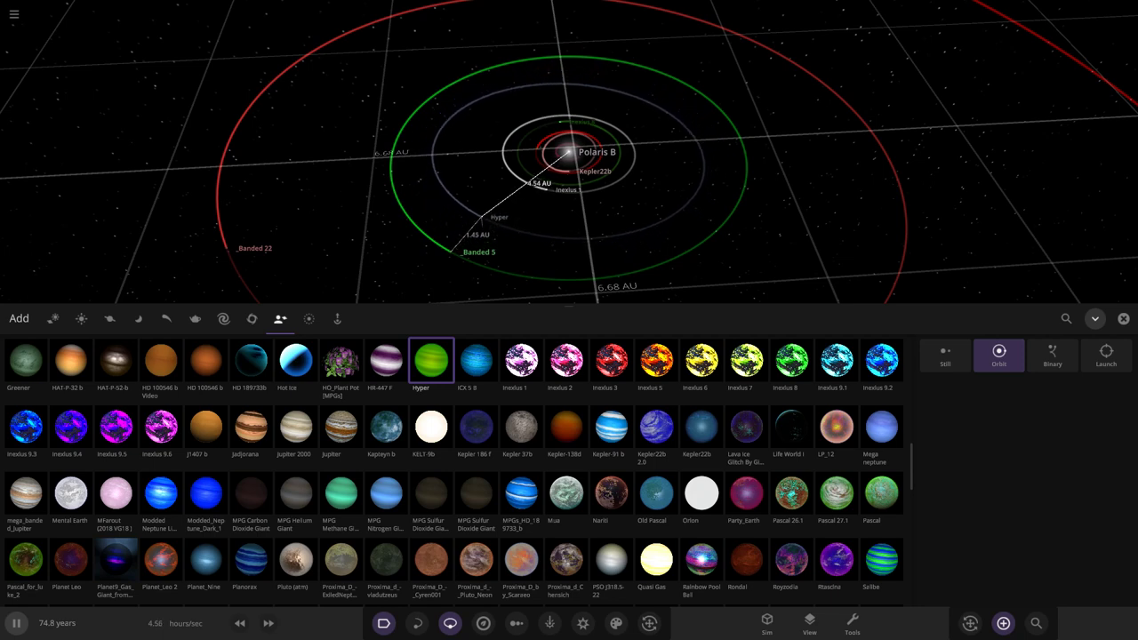
{"action": "left_click", "coordinate": [1123, 319]}
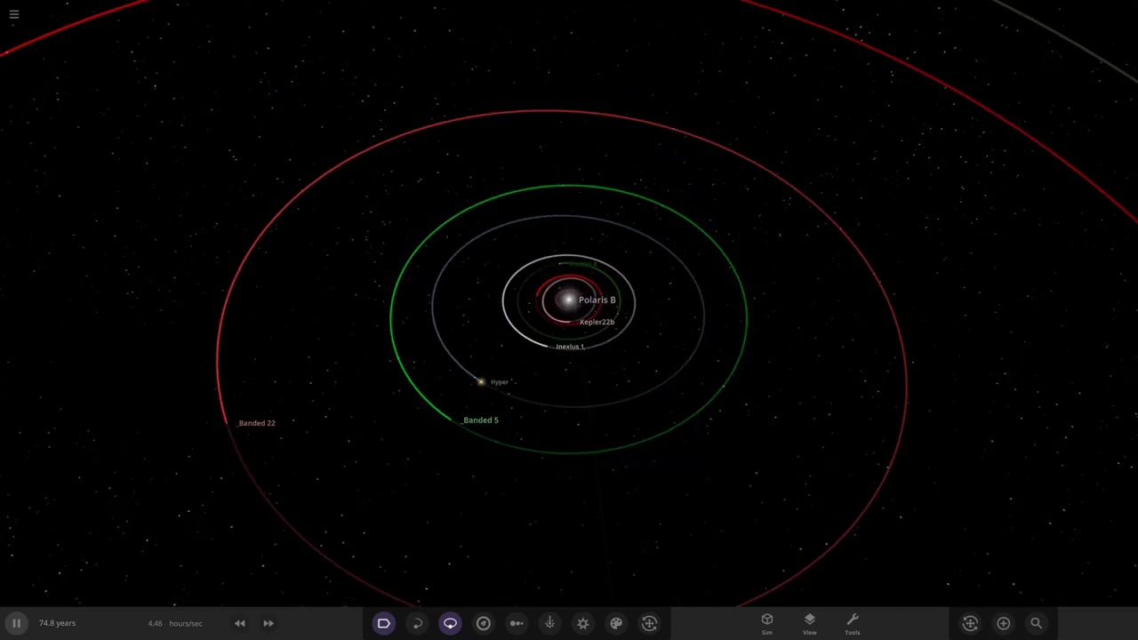
Step: Focus on Hyper, open its full properties and pause the simulation
{"action": "double_click", "coordinate": [481, 386]}
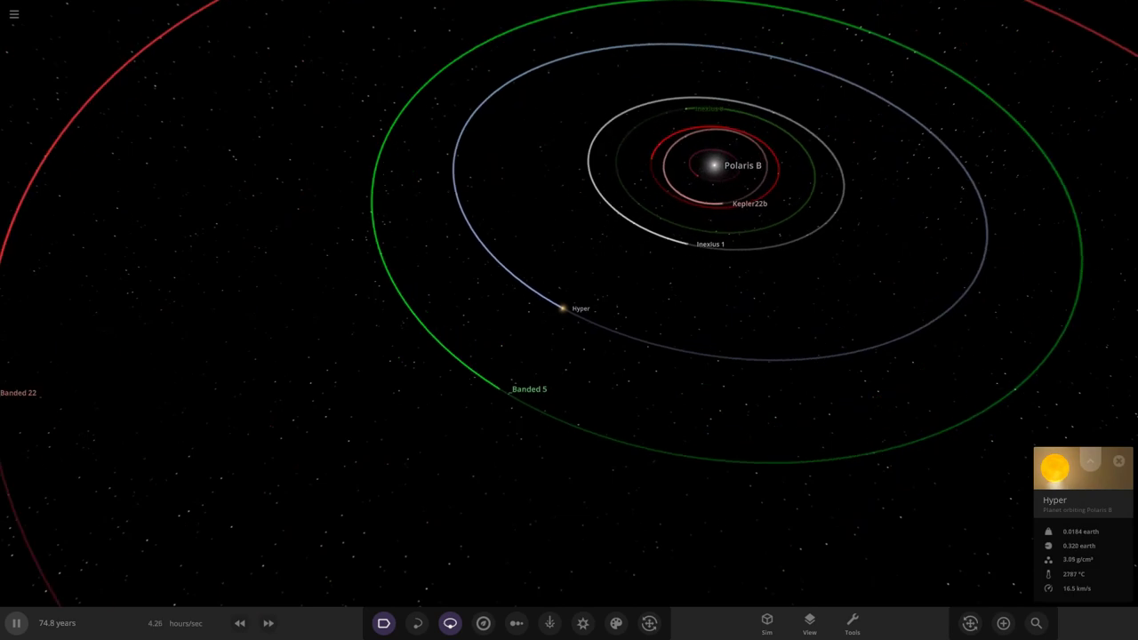
{"action": "left_click", "coordinate": [1087, 463]}
{"action": "key", "text": "space"}
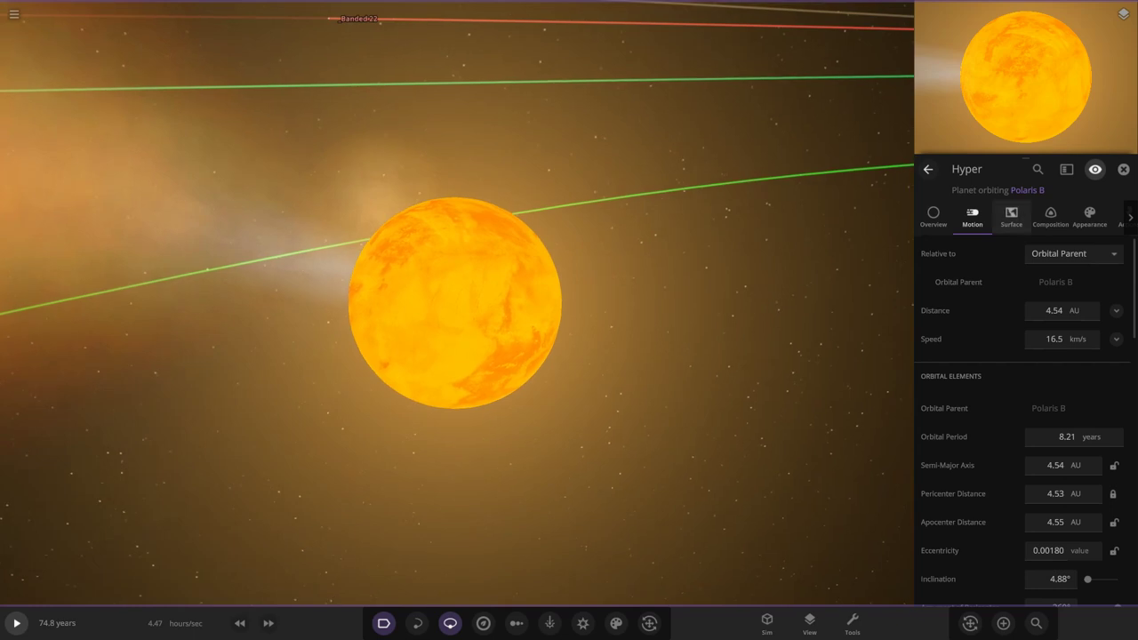
Step: Set Hyper's average temperature to 0 °C and add some hydrogen to its composition
{"action": "left_click", "coordinate": [932, 216]}
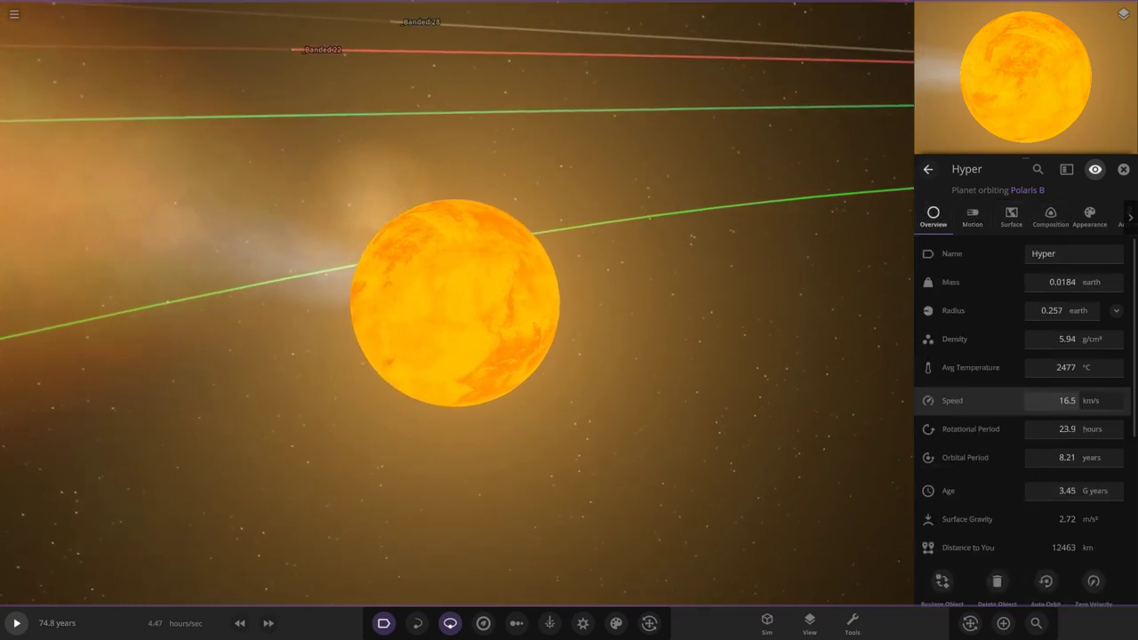
{"action": "left_click", "coordinate": [1065, 367]}
{"action": "type", "text": "0"}
{"action": "key", "text": "Return"}
{"action": "scroll", "coordinate": [455, 302], "scroll_direction": "up", "scroll_amount": 5}
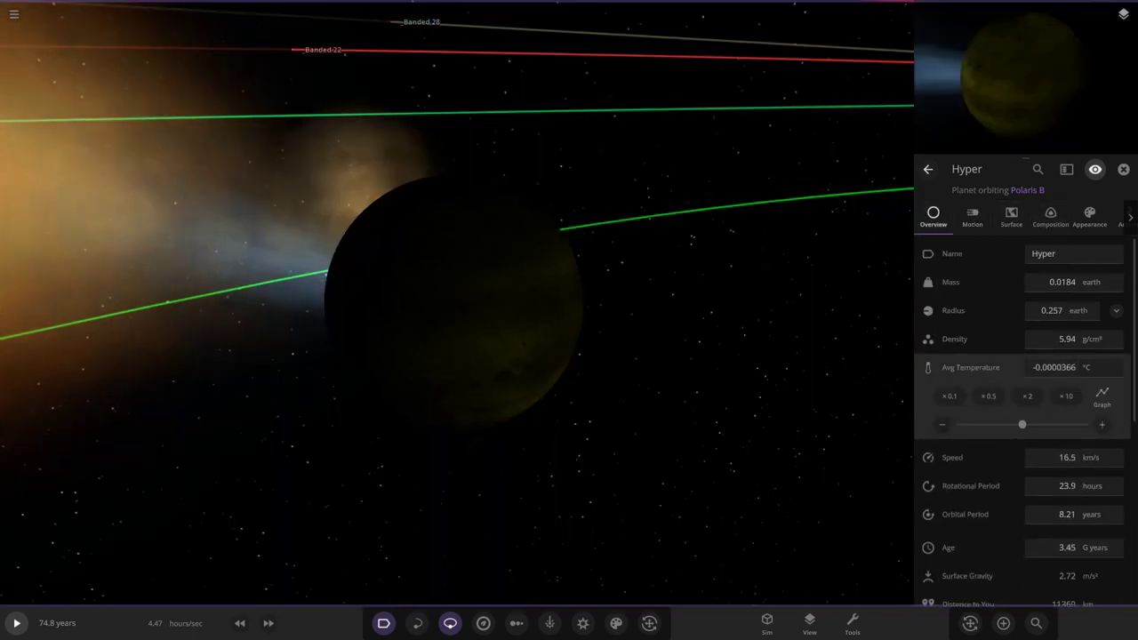
{"action": "left_click", "coordinate": [1050, 217]}
{"action": "scroll", "coordinate": [1005, 409], "scroll_direction": "down", "scroll_amount": 2}
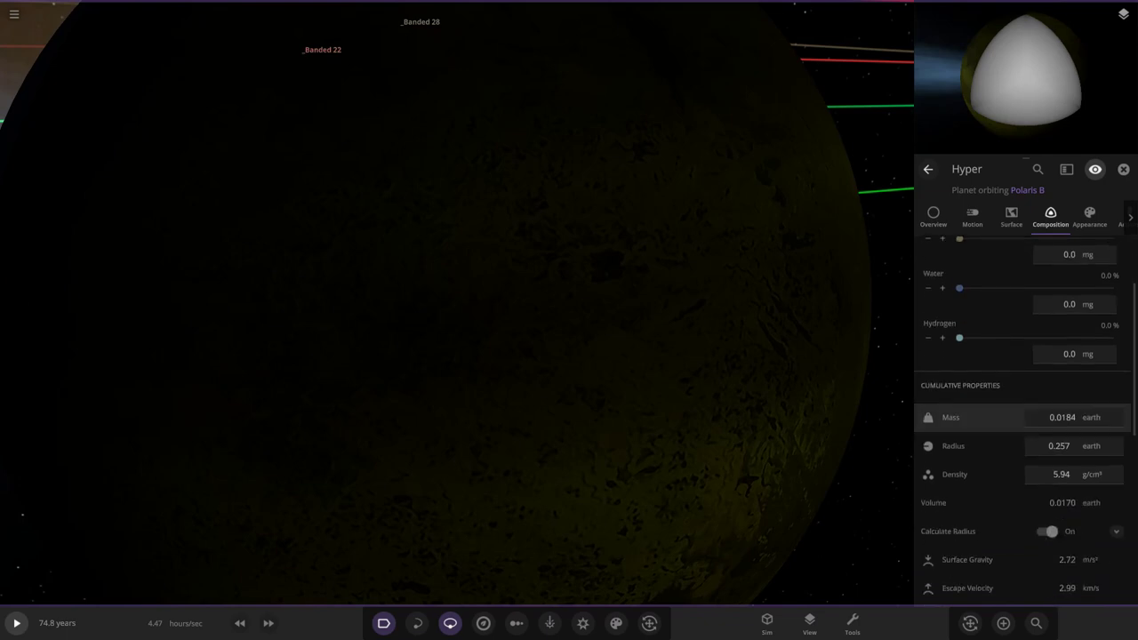
{"action": "mouse_move", "coordinate": [959, 338]}
{"action": "left_mouse_down"}
{"action": "mouse_move", "coordinate": [1002, 338]}
{"action": "mouse_move", "coordinate": [970, 338]}
{"action": "left_mouse_up"}
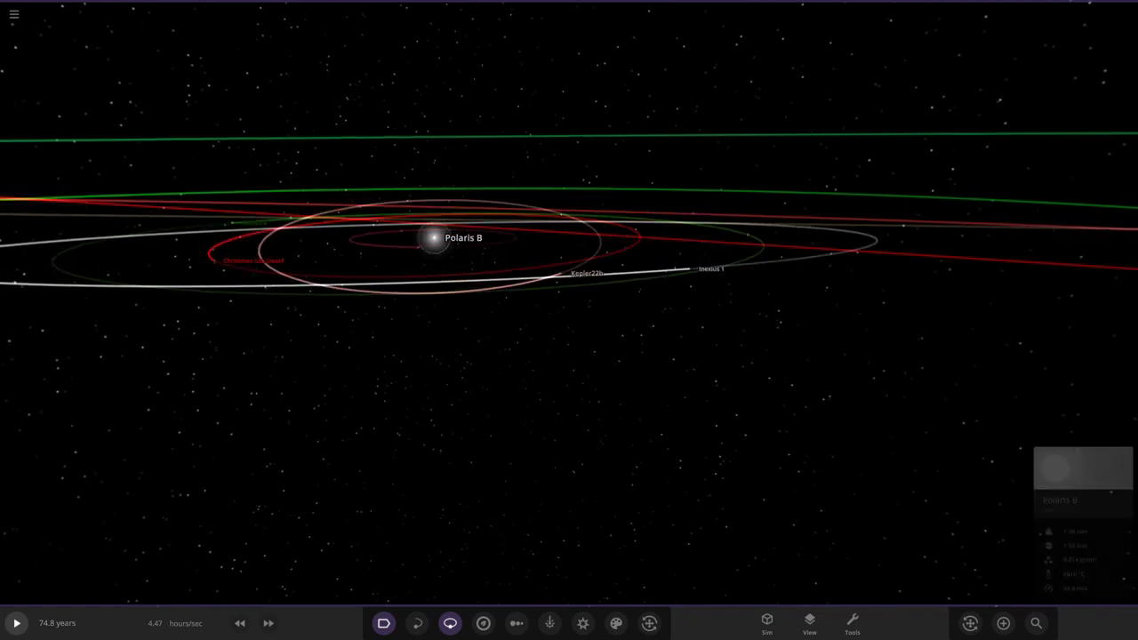
Step: Place the custom planet Christmas C (6) in orbit around Polaris B at about 4.83 AU, between Inexius 1 and _Banded 5
{"action": "left_click", "coordinate": [1003, 623]}
{"action": "scroll", "coordinate": [442, 433], "scroll_direction": "up", "scroll_amount": 1}
{"action": "scroll", "coordinate": [443, 433], "scroll_direction": "up", "scroll_amount": 2}
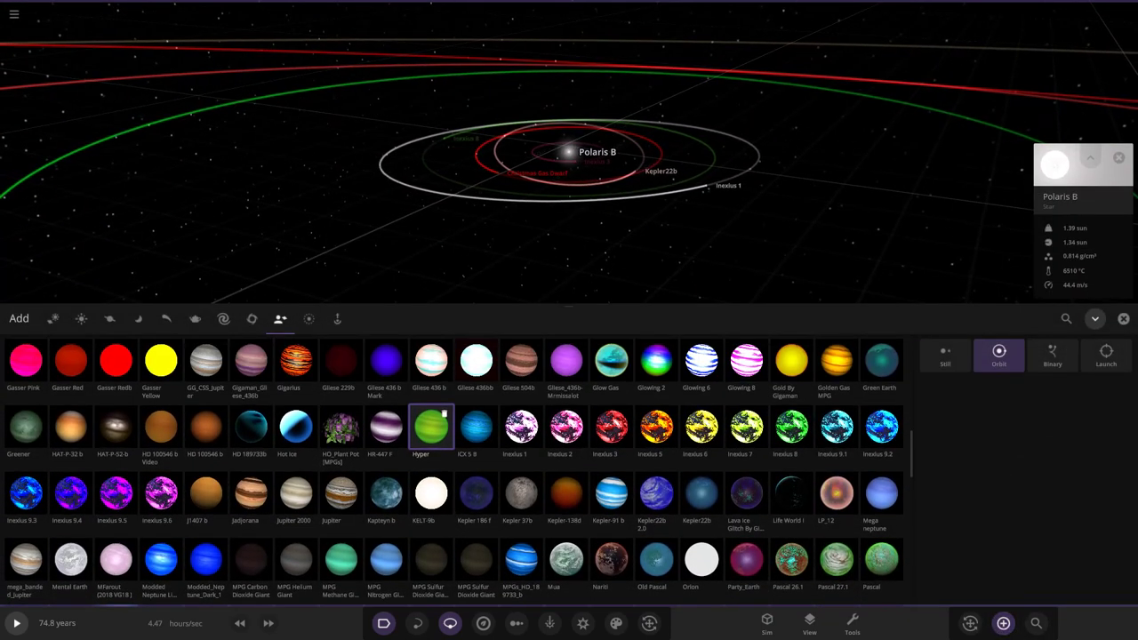
{"action": "scroll", "coordinate": [625, 480], "scroll_direction": "up", "scroll_amount": 4}
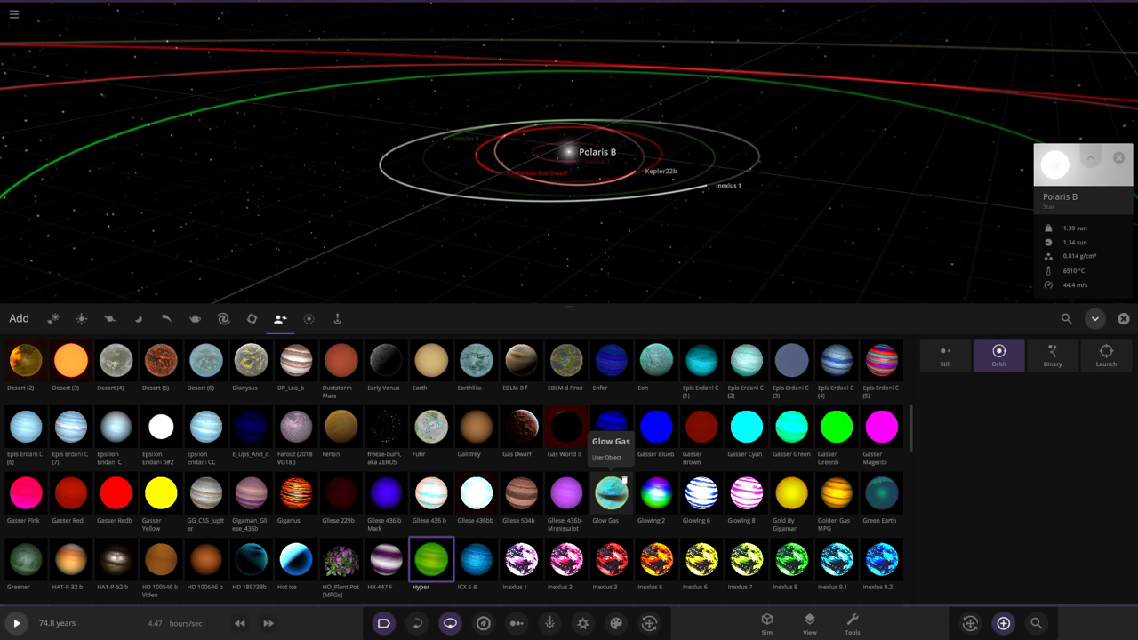
{"action": "scroll", "coordinate": [625, 480], "scroll_direction": "up", "scroll_amount": 4}
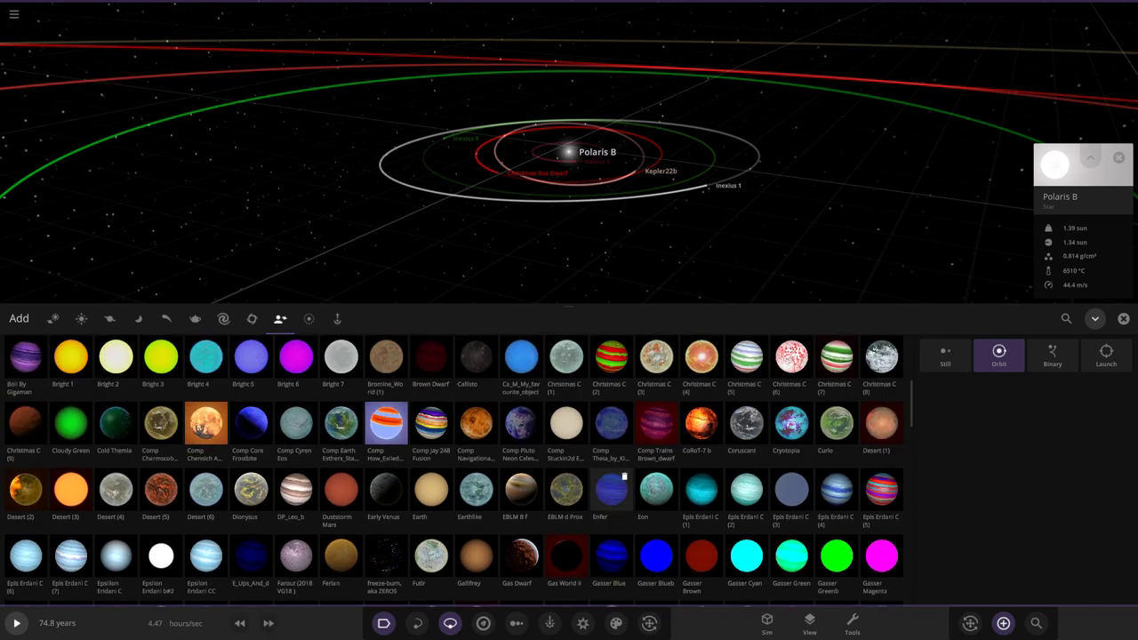
{"action": "scroll", "coordinate": [759, 545], "scroll_direction": "up", "scroll_amount": 6}
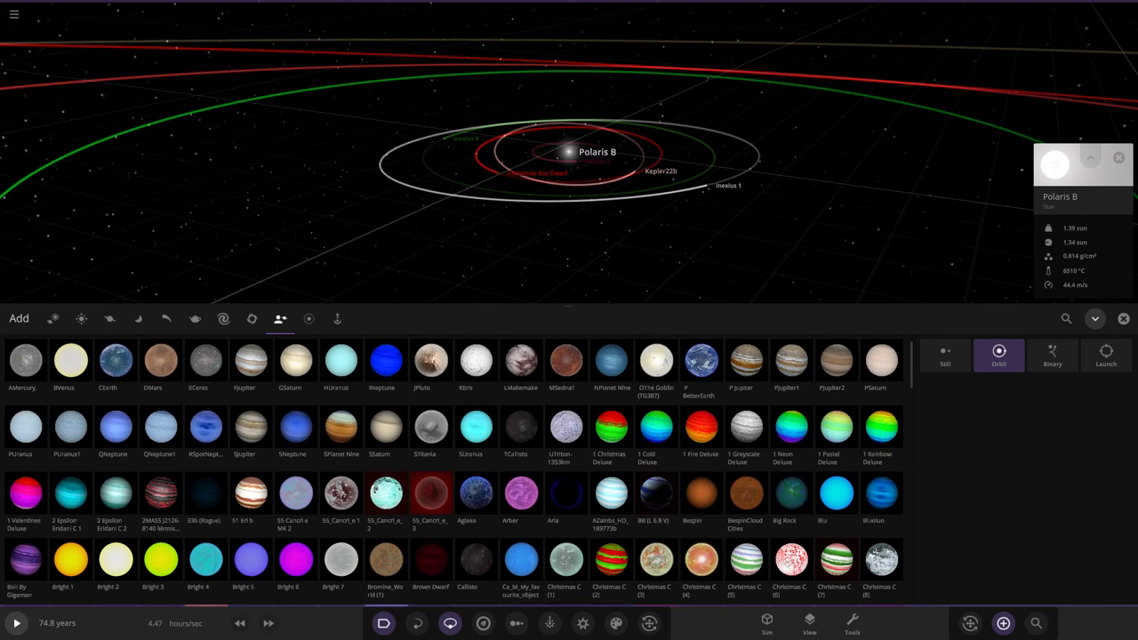
{"action": "scroll", "coordinate": [804, 480], "scroll_direction": "down", "scroll_amount": 2}
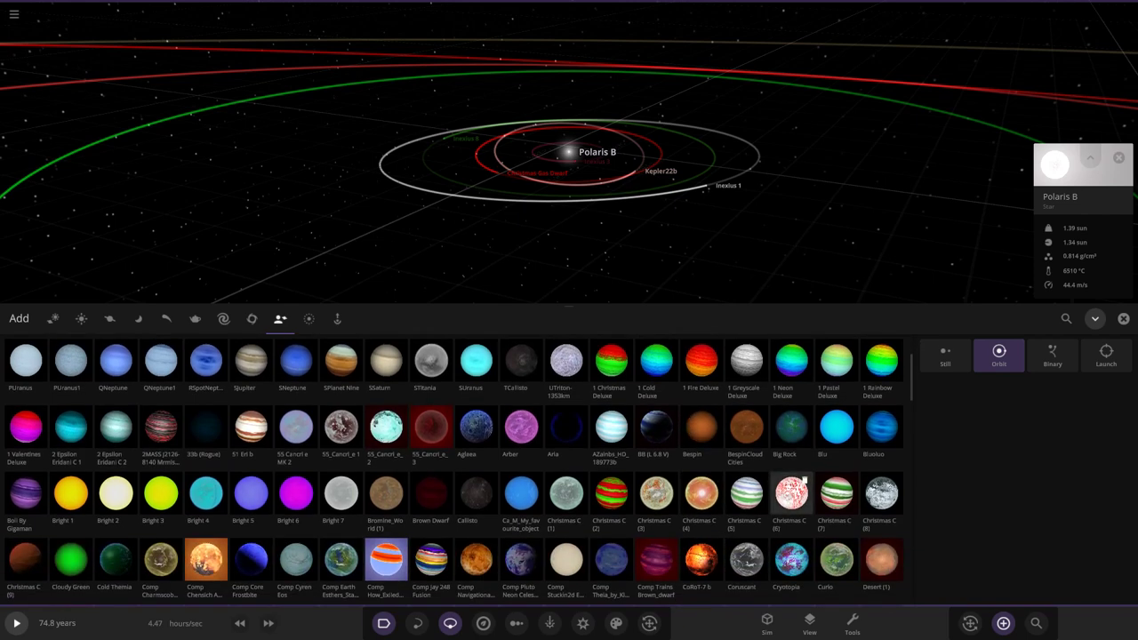
{"action": "left_click", "coordinate": [804, 481]}
{"action": "scroll", "coordinate": [533, 214], "scroll_direction": "down", "scroll_amount": 4}
{"action": "left_click_drag", "start_coordinate": [521, 216], "coordinate": [400, 204]}
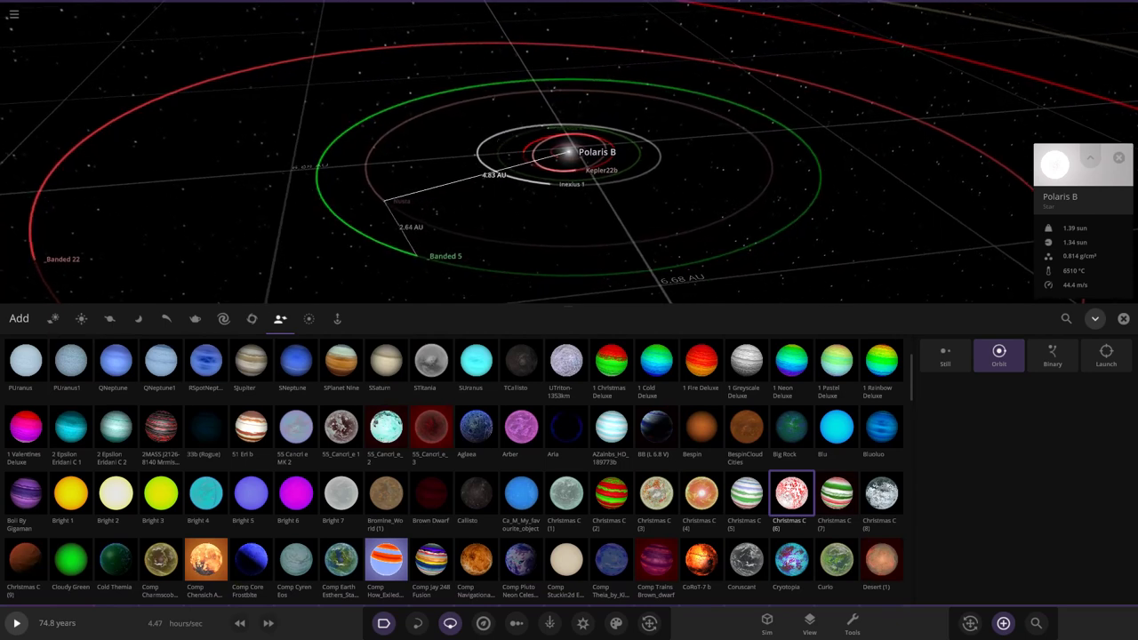
{"action": "left_click", "coordinate": [383, 201]}
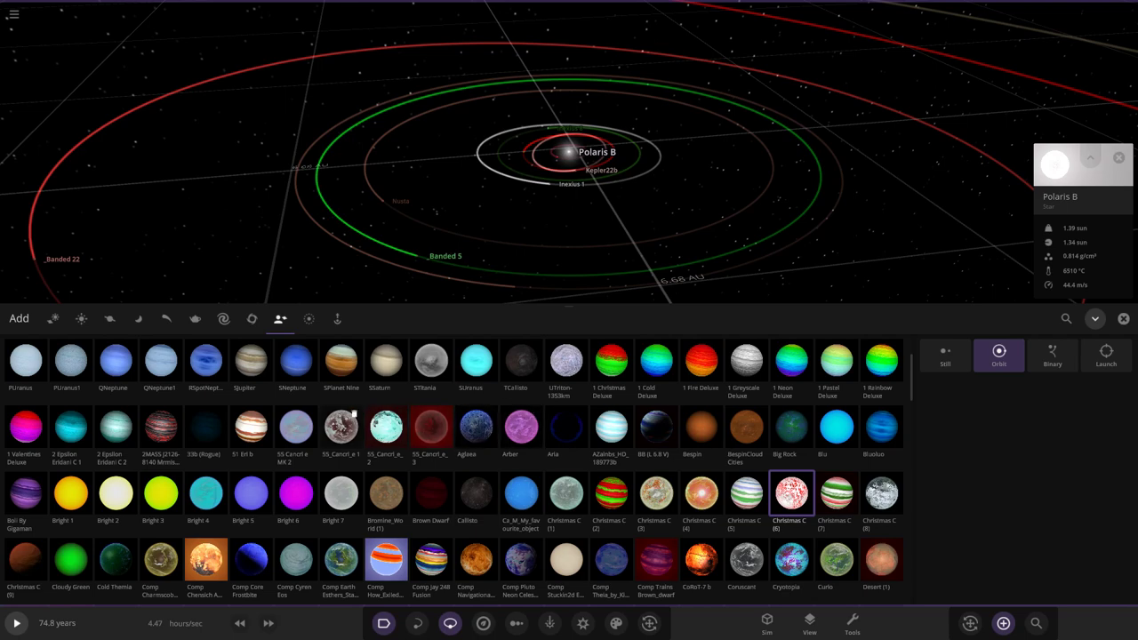
Step: Place Christmas C (4), Christmas C (1) and Christmas C (9) in successively wider orbits around Polaris B, starting at about 29.9 AU
{"action": "left_click", "coordinate": [712, 484]}
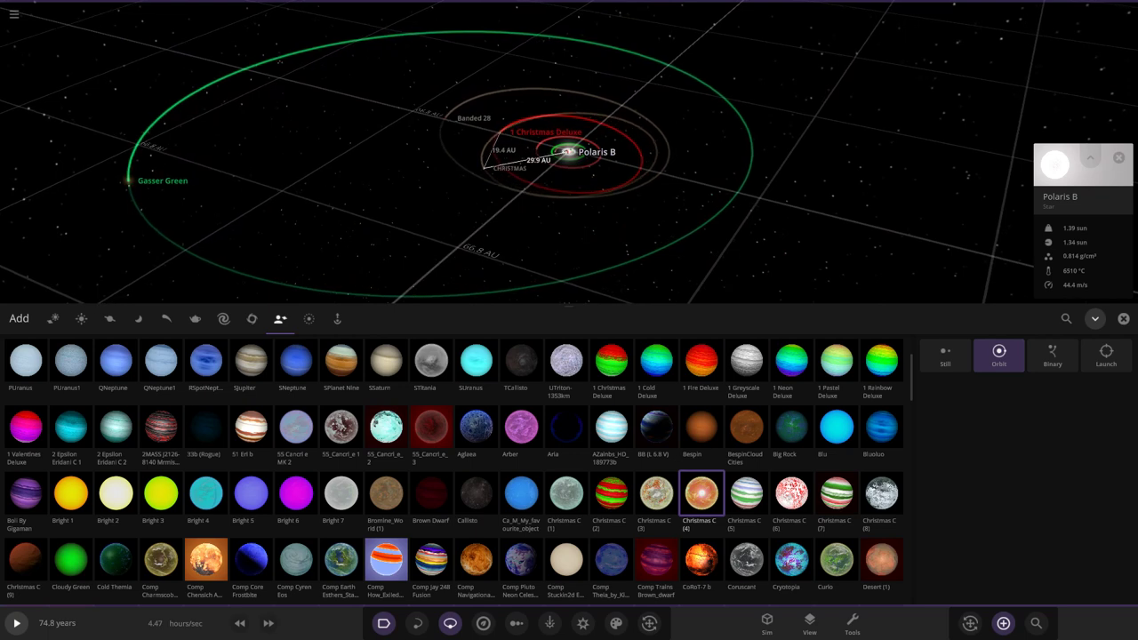
{"action": "left_click", "coordinate": [892, 482]}
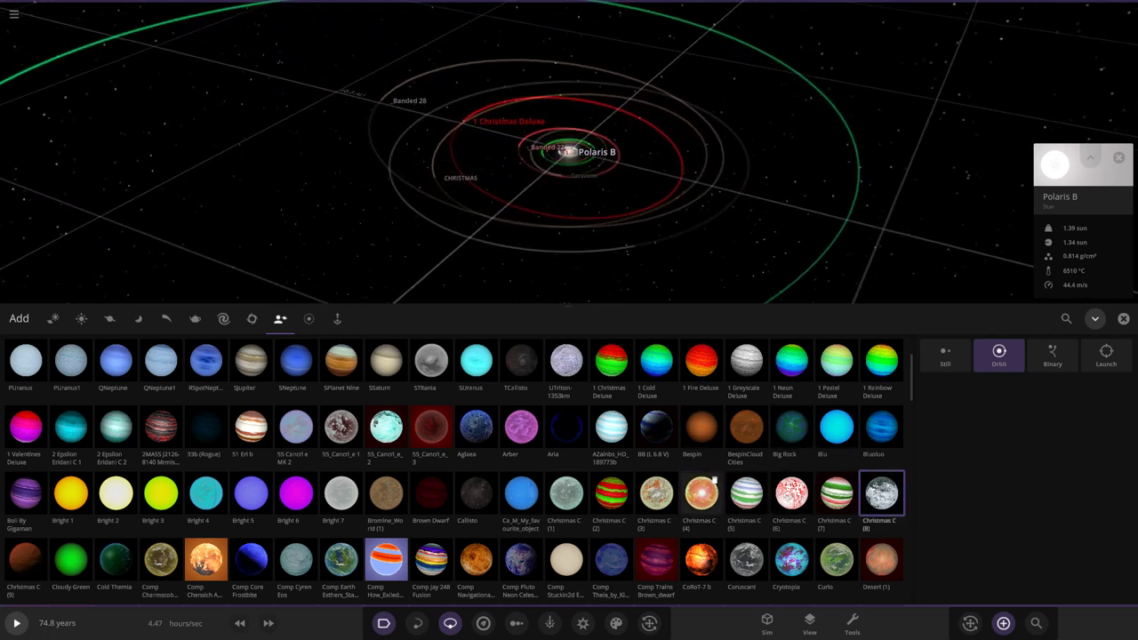
{"action": "left_click", "coordinate": [567, 491]}
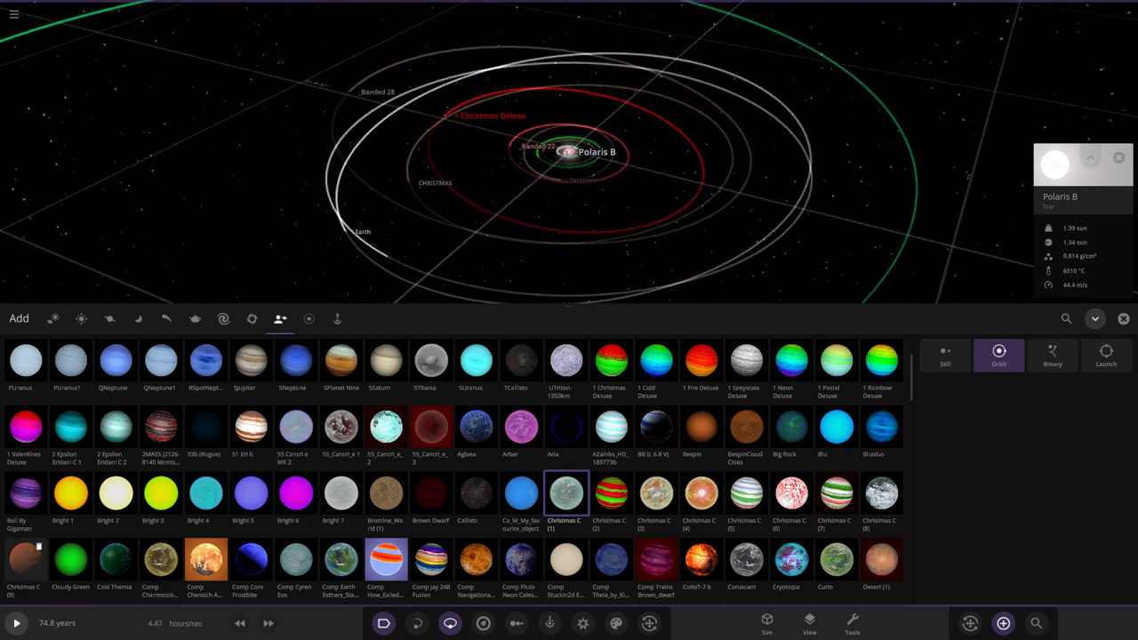
{"action": "left_click", "coordinate": [38, 547]}
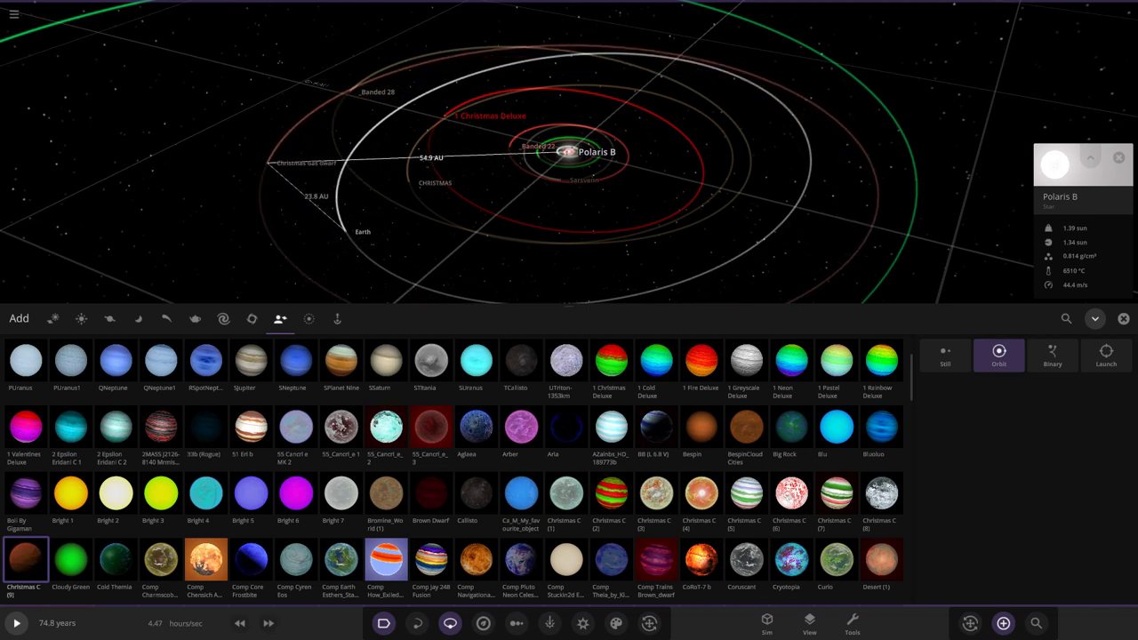
{"action": "left_click", "coordinate": [230, 163]}
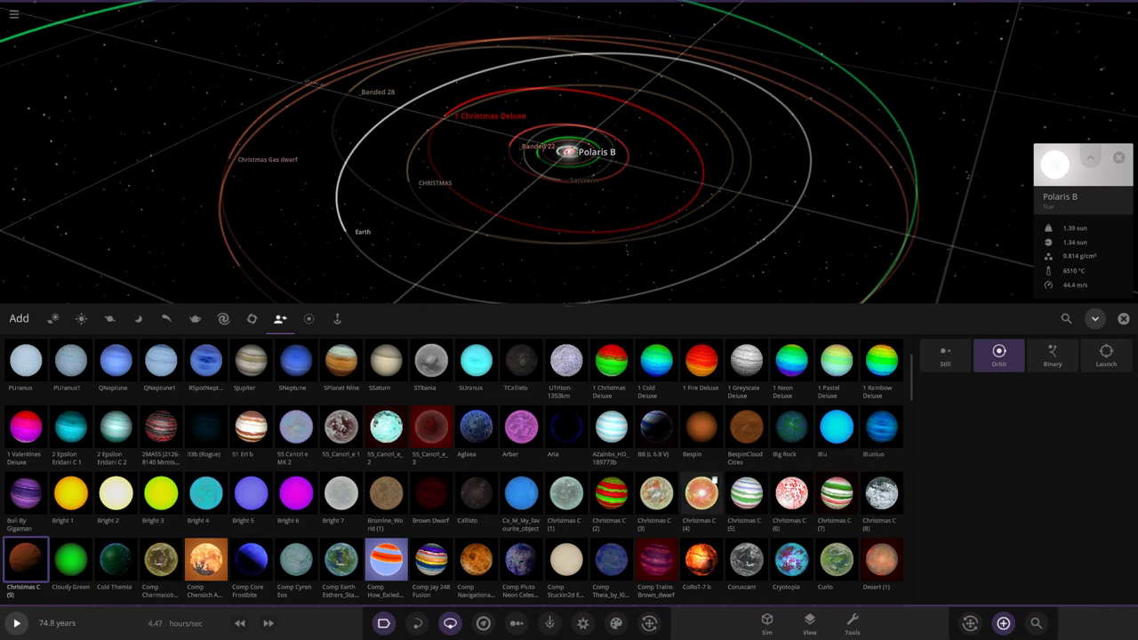
Step: Place the custom planet Themia in orbit around Polaris B at about 18.7 AU, between _Banded 22 and 1 Christmas Deluxe
{"action": "scroll", "coordinate": [535, 487], "scroll_direction": "down", "scroll_amount": 1}
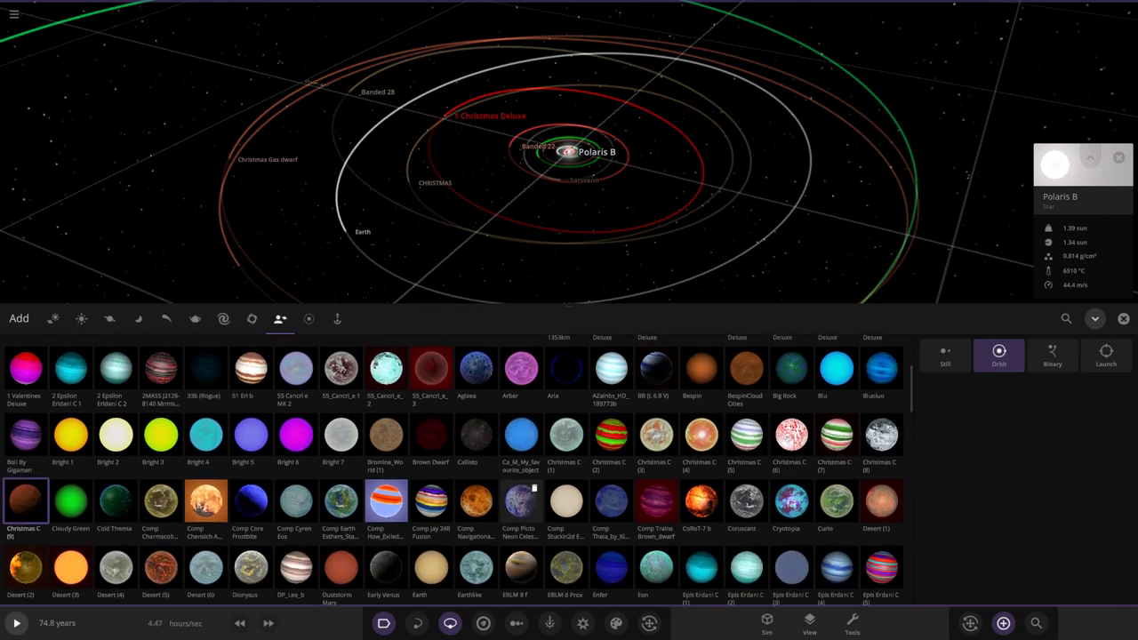
{"action": "scroll", "coordinate": [524, 488], "scroll_direction": "down", "scroll_amount": 4}
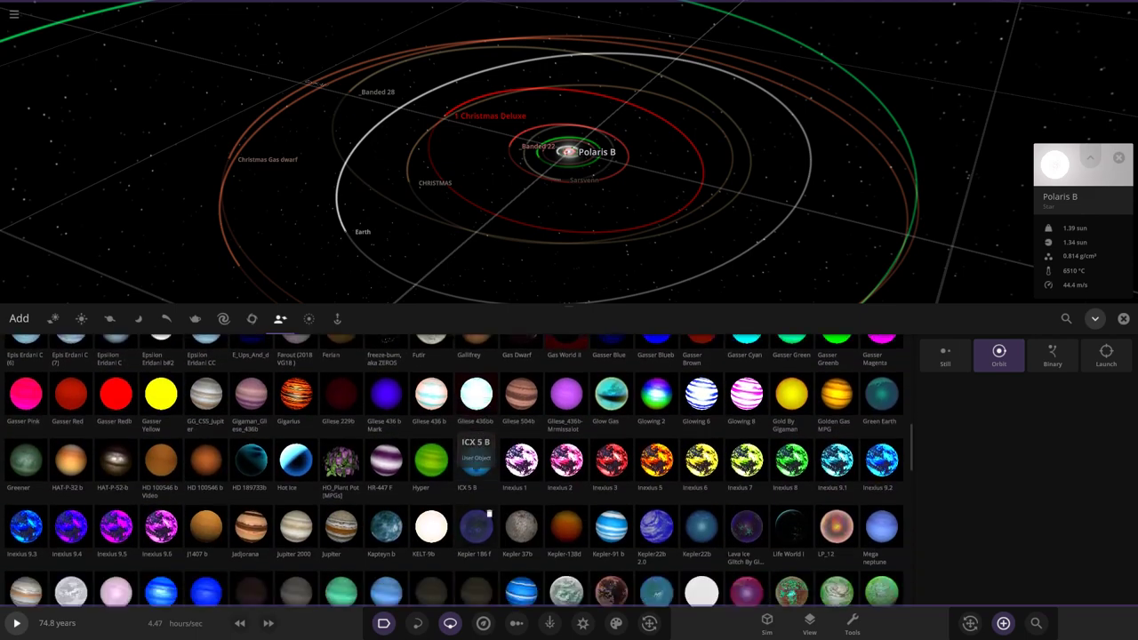
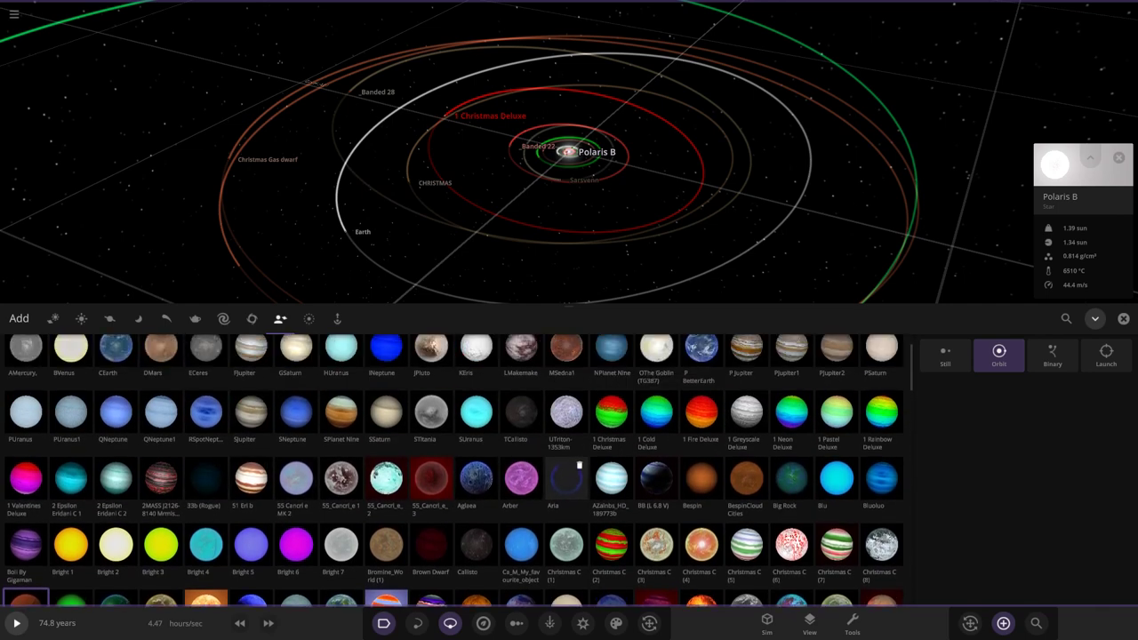
{"action": "scroll", "coordinate": [174, 413], "scroll_direction": "down", "scroll_amount": 10}
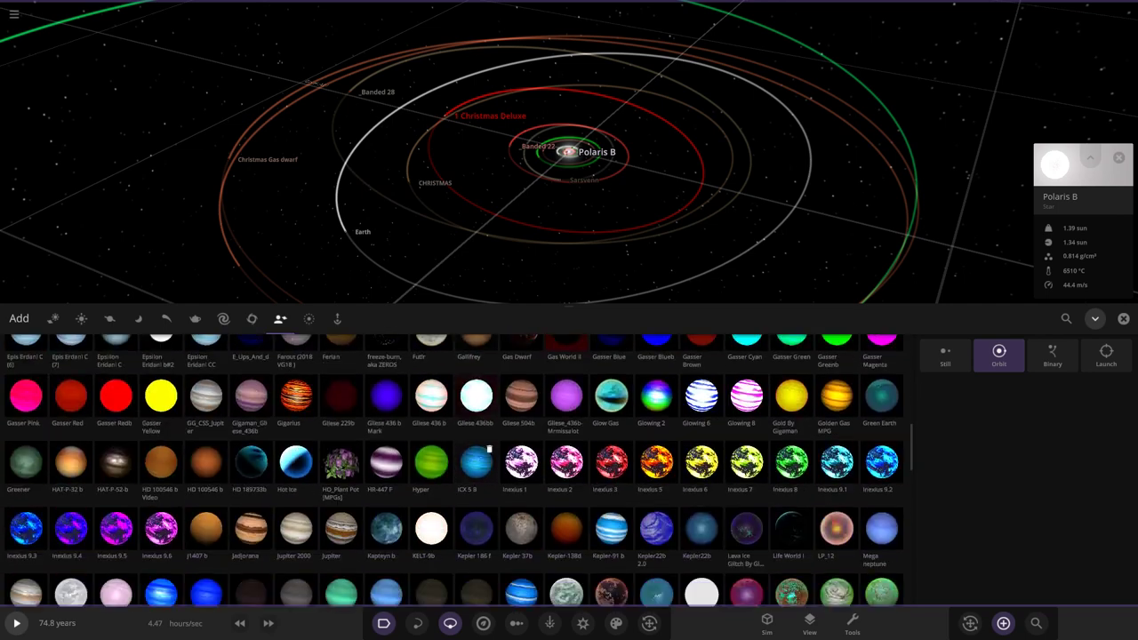
{"action": "scroll", "coordinate": [476, 427], "scroll_direction": "down", "scroll_amount": 3}
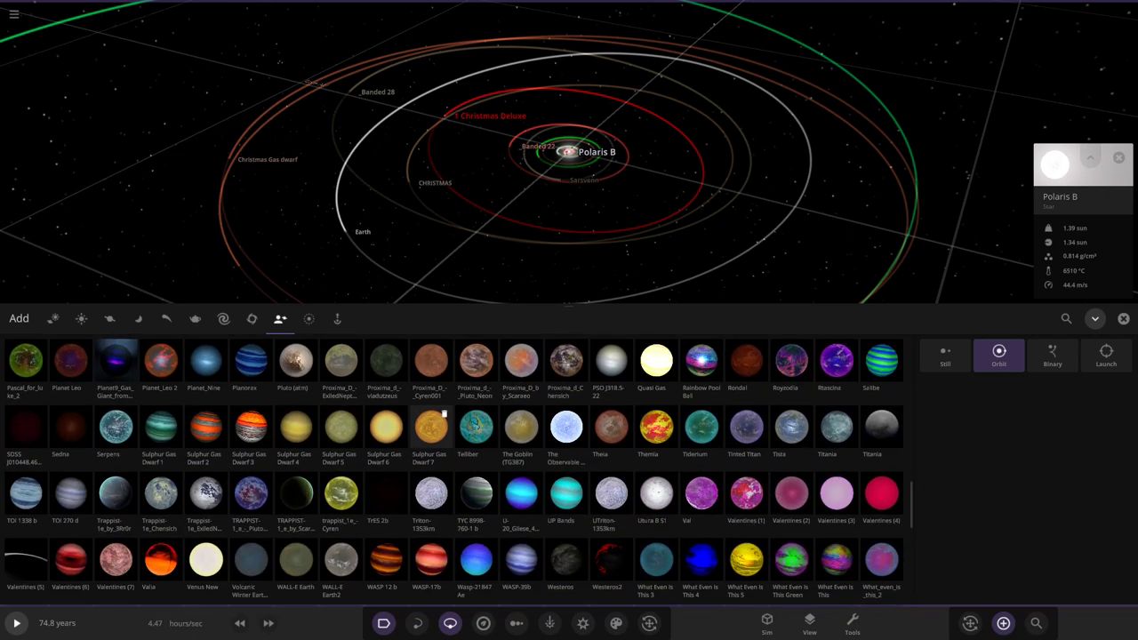
{"action": "scroll", "coordinate": [553, 138], "scroll_direction": "up", "scroll_amount": 5}
{"action": "scroll", "coordinate": [521, 223], "scroll_direction": "down", "scroll_amount": 6}
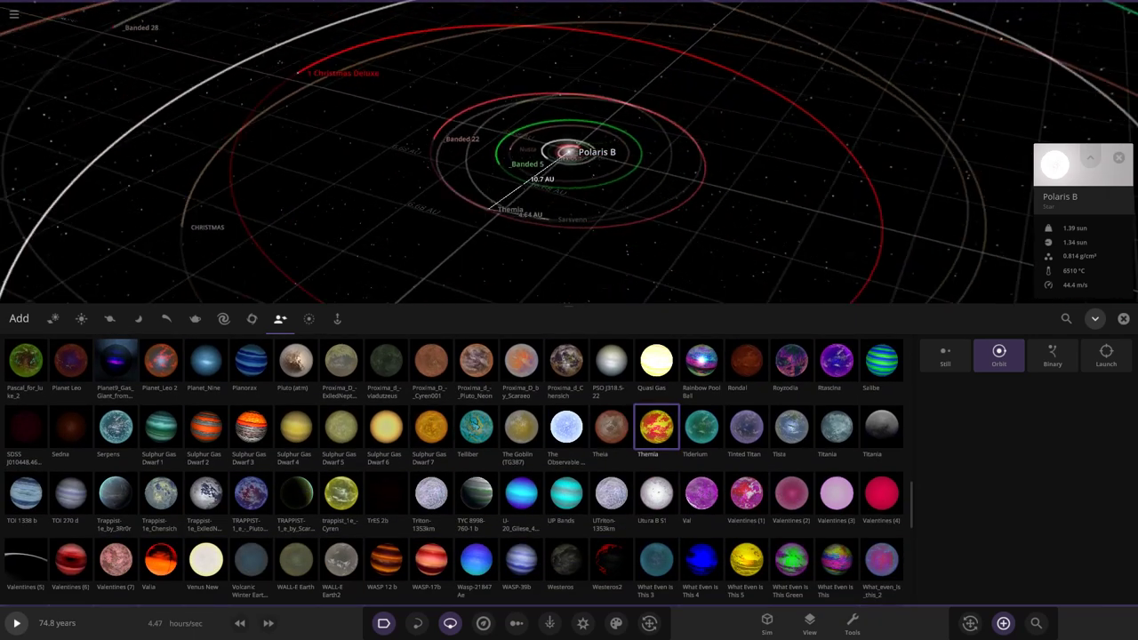
{"action": "left_click_drag", "start_coordinate": [315, 176], "coordinate": [391, 210]}
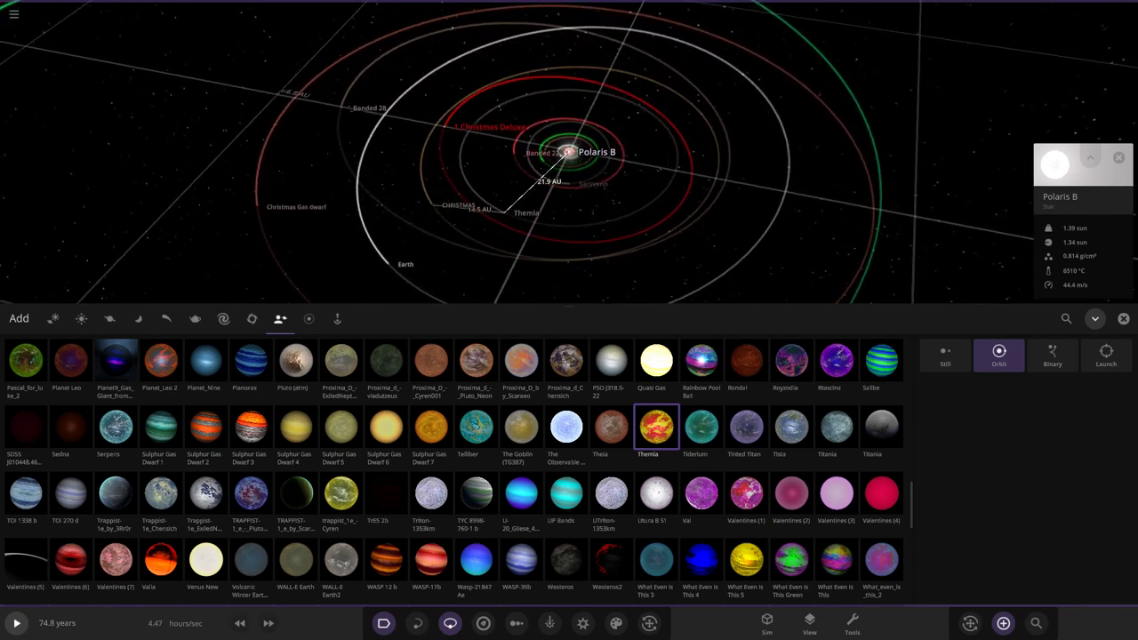
{"action": "left_click_drag", "start_coordinate": [671, 125], "coordinate": [664, 199]}
{"action": "scroll", "coordinate": [582, 182], "scroll_direction": "up", "scroll_amount": 5}
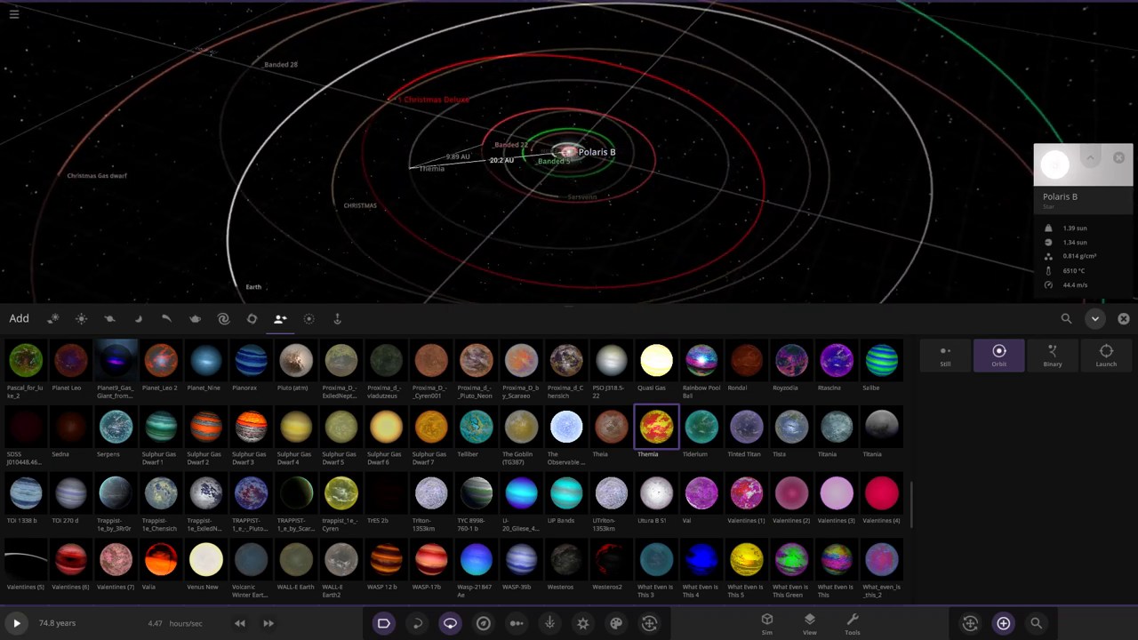
{"action": "left_click", "coordinate": [424, 172]}
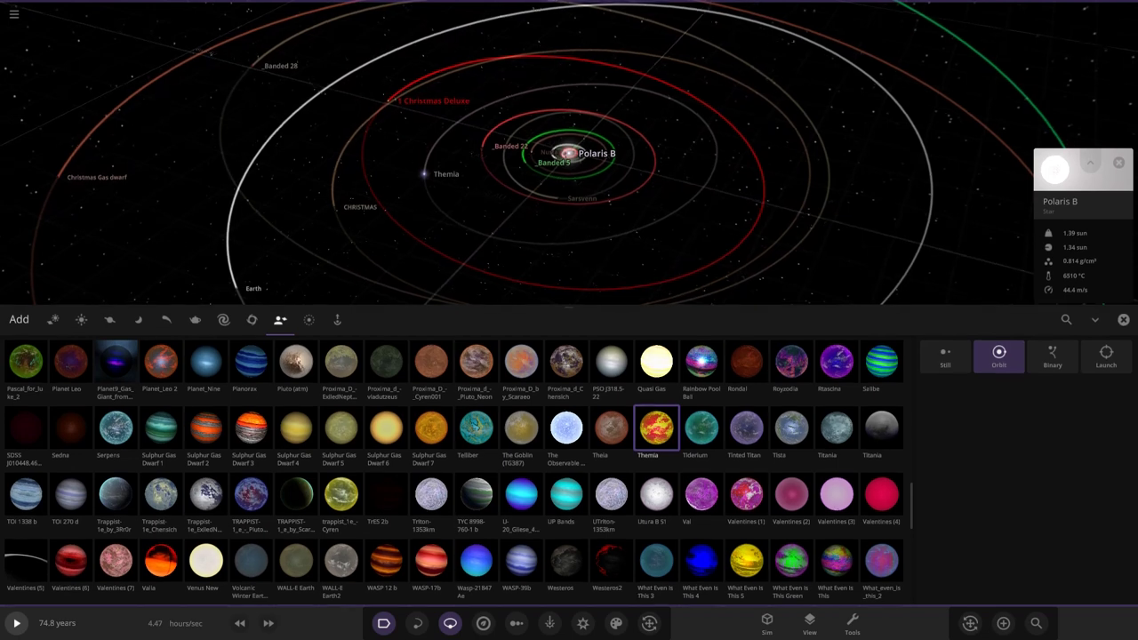
Step: Open Themia's full properties, lower its average temperature and start the simulation running
{"action": "left_click", "coordinate": [1122, 318]}
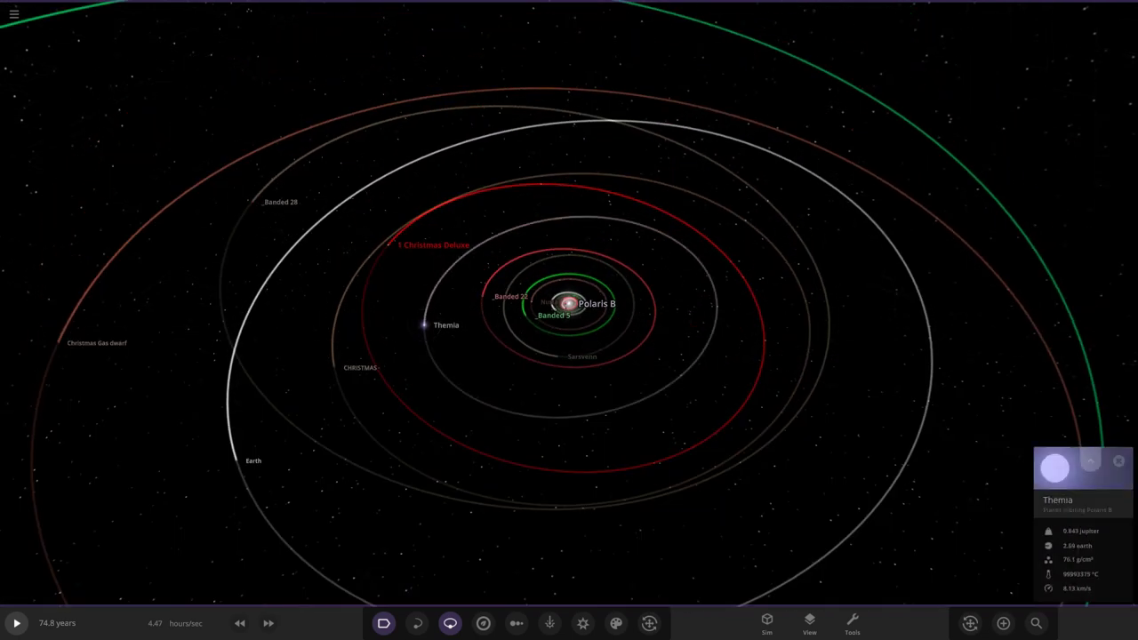
{"action": "left_click", "coordinate": [1091, 460]}
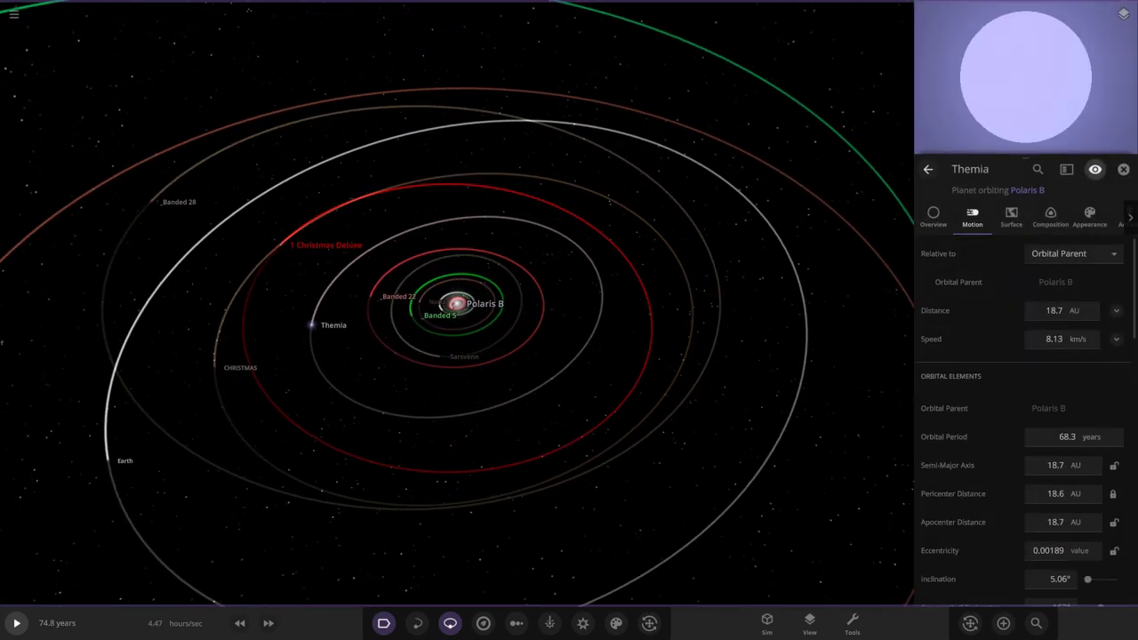
{"action": "left_click", "coordinate": [933, 217]}
{"action": "left_click", "coordinate": [1055, 368]}
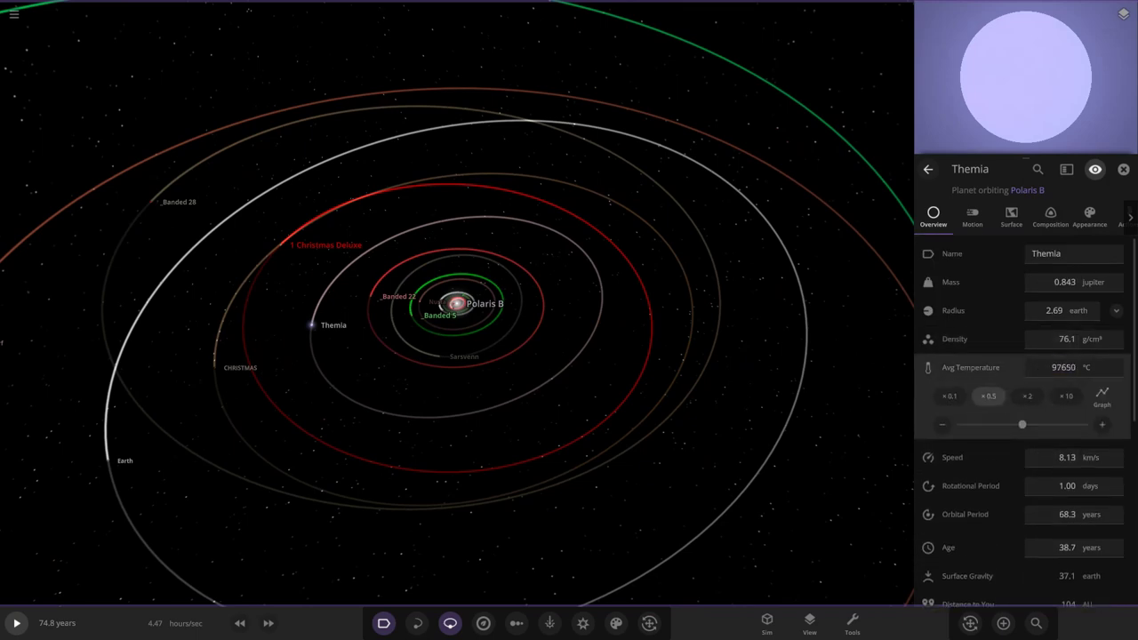
{"action": "key", "text": "Return"}
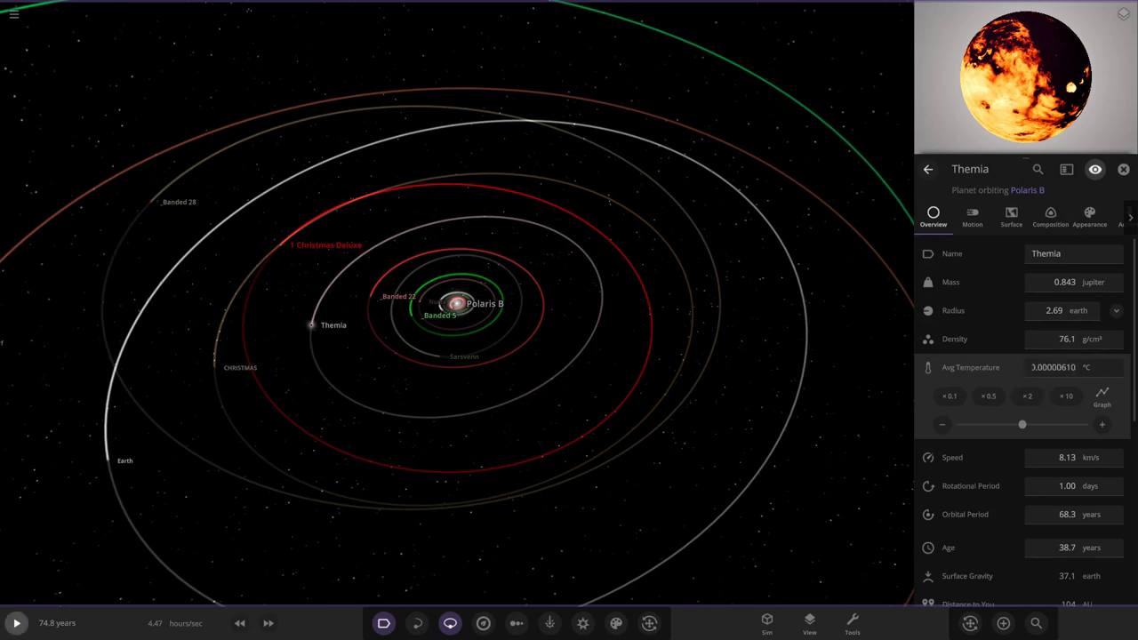
{"action": "key", "text": "space"}
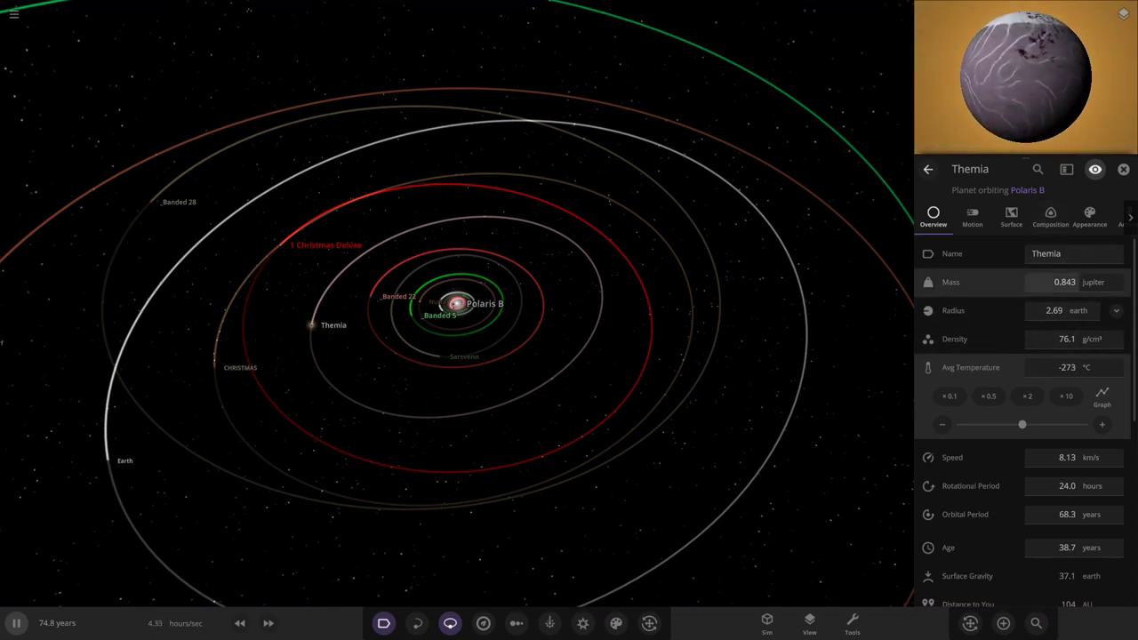
Step: Check Themia's appearance layers and set its average temperature to 200 °C
{"action": "left_click", "coordinate": [1049, 215]}
{"action": "left_click", "coordinate": [1089, 215]}
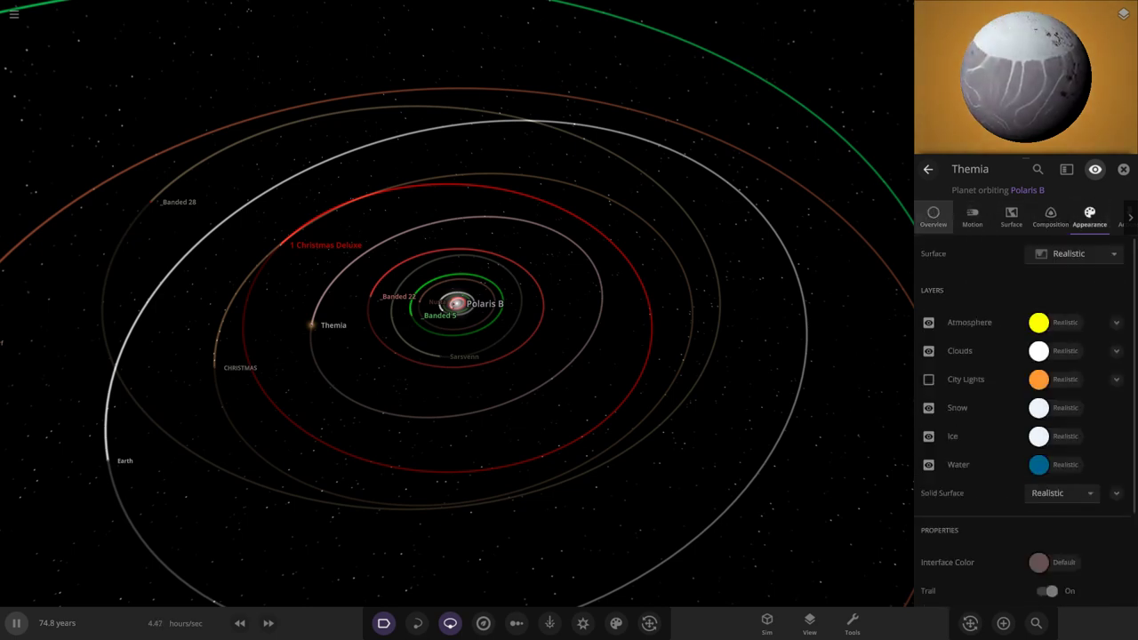
{"action": "left_click", "coordinate": [932, 216]}
{"action": "type", "text": "200"}
{"action": "key", "text": "Return"}
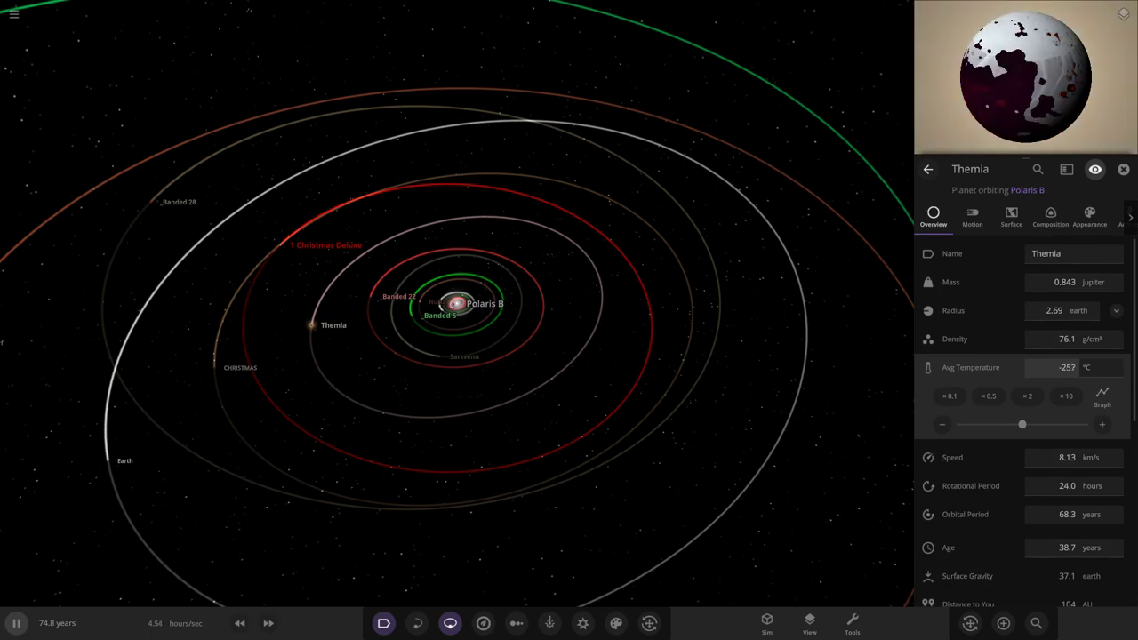
Step: Focus on Themia and change the target simulation speed to 1.03 days/sec
{"action": "double_click", "coordinate": [311, 326]}
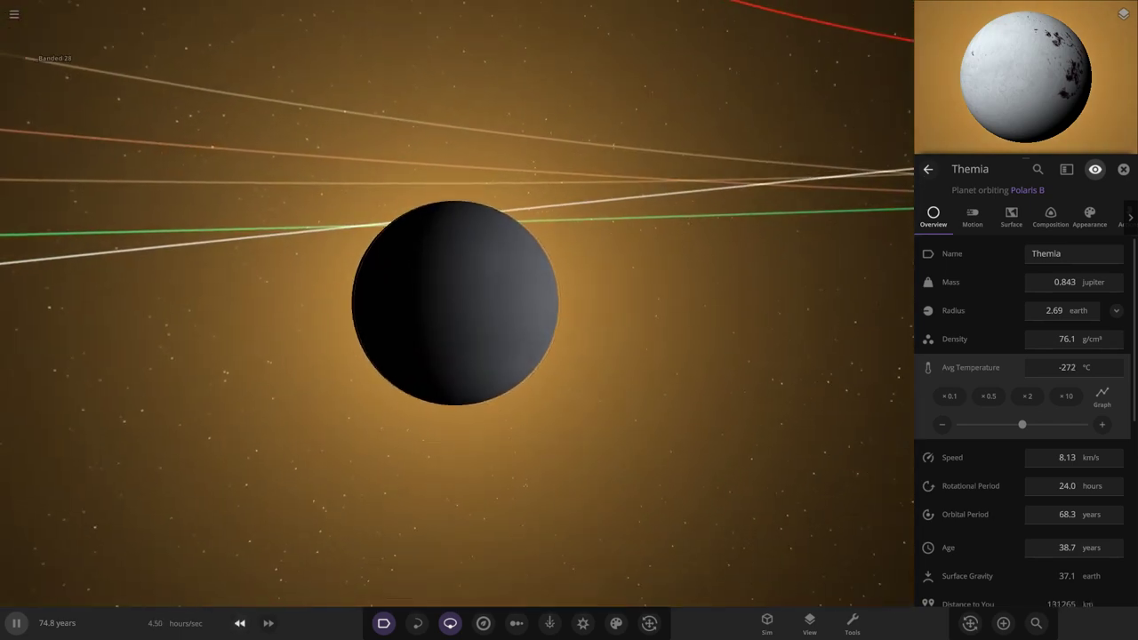
{"action": "left_click", "coordinate": [269, 623]}
{"action": "key", "text": "period"}
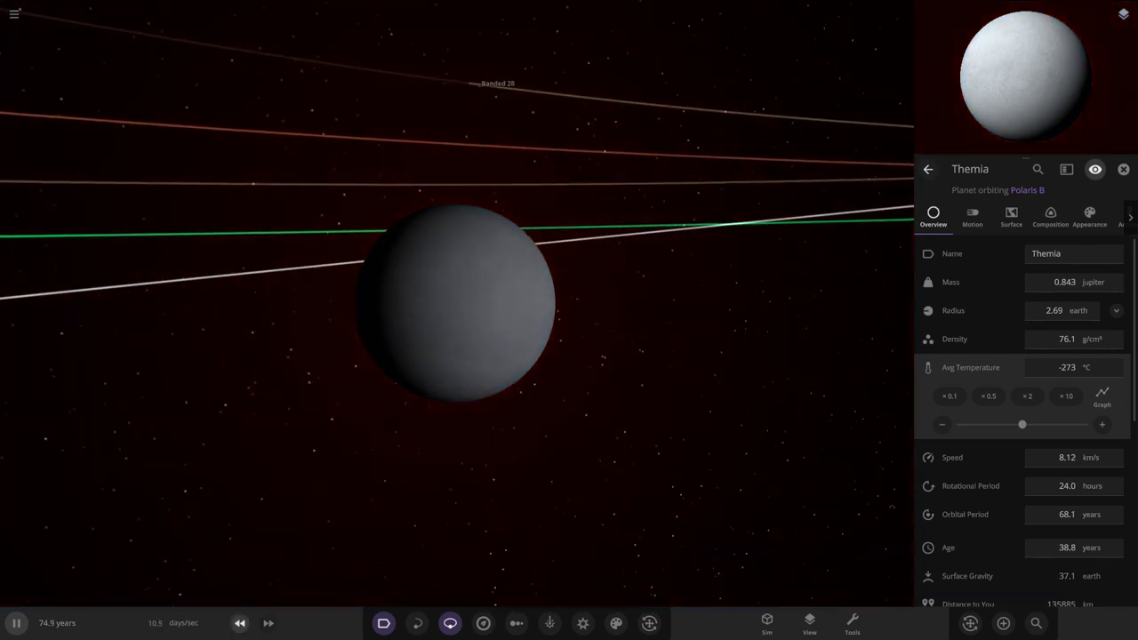
{"action": "key", "text": "comma"}
{"action": "key", "text": "comma"}
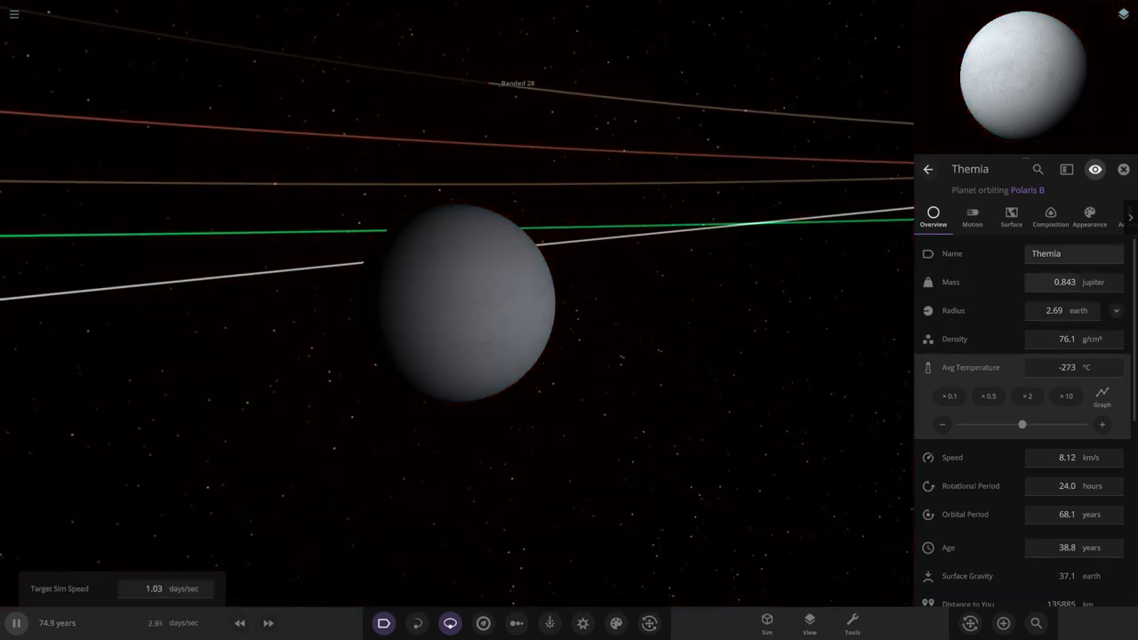
Step: Check Themia's atmosphere appearance options and set its average temperature to 500 °C
{"action": "left_click", "coordinate": [1088, 218]}
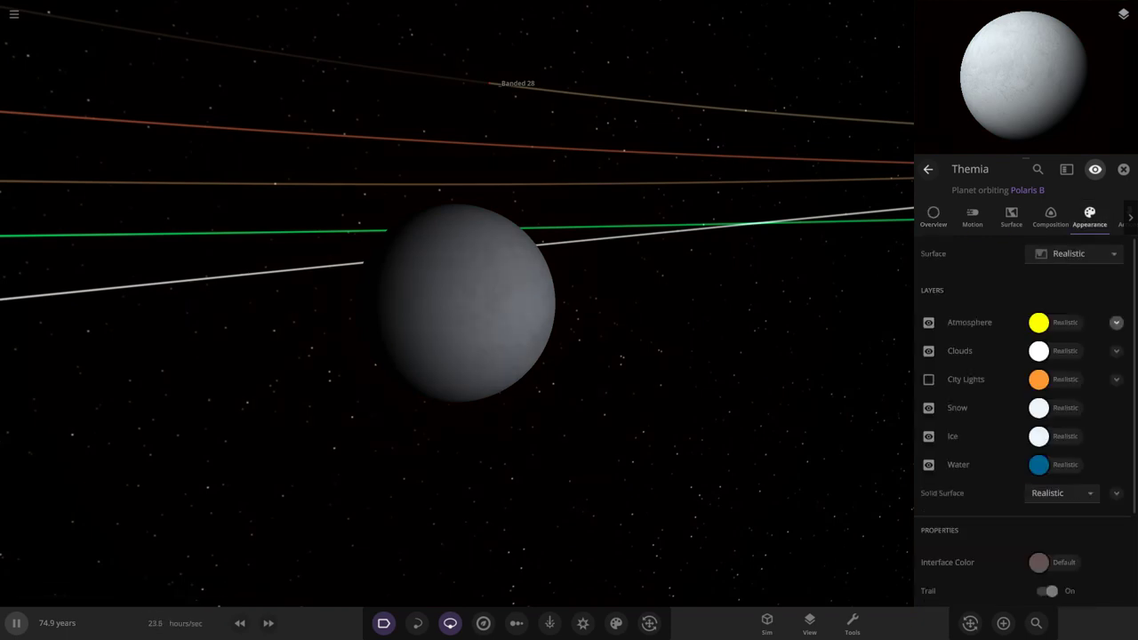
{"action": "left_click", "coordinate": [1116, 322]}
{"action": "left_click", "coordinate": [1115, 322]}
{"action": "left_click", "coordinate": [934, 218]}
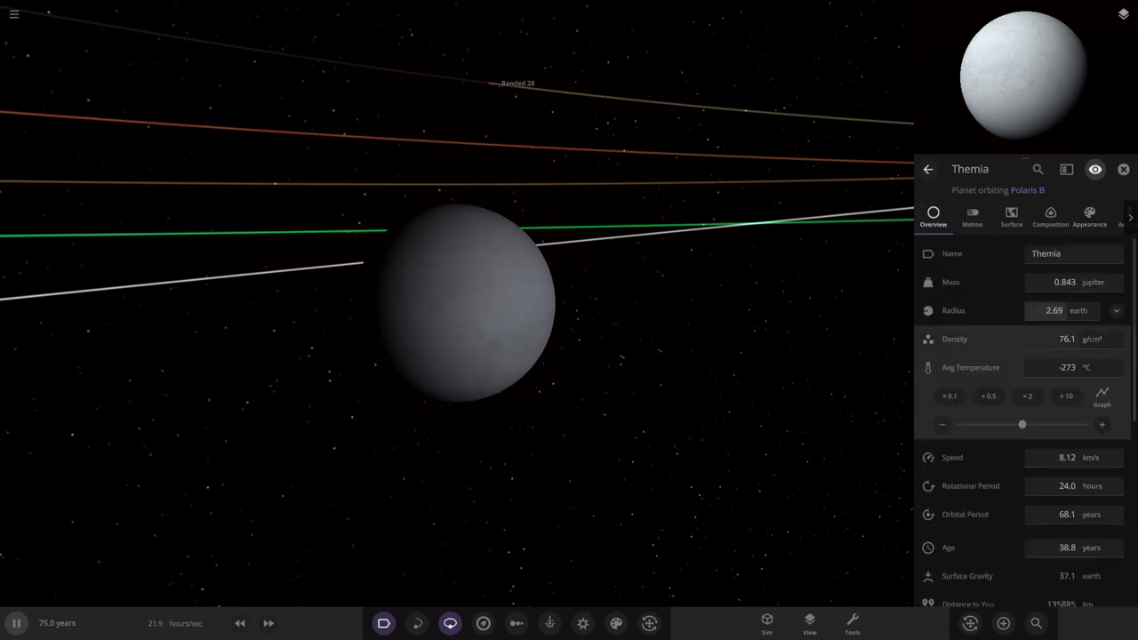
{"action": "left_click", "coordinate": [1067, 367]}
{"action": "type", "text": "500"}
{"action": "key", "text": "Return"}
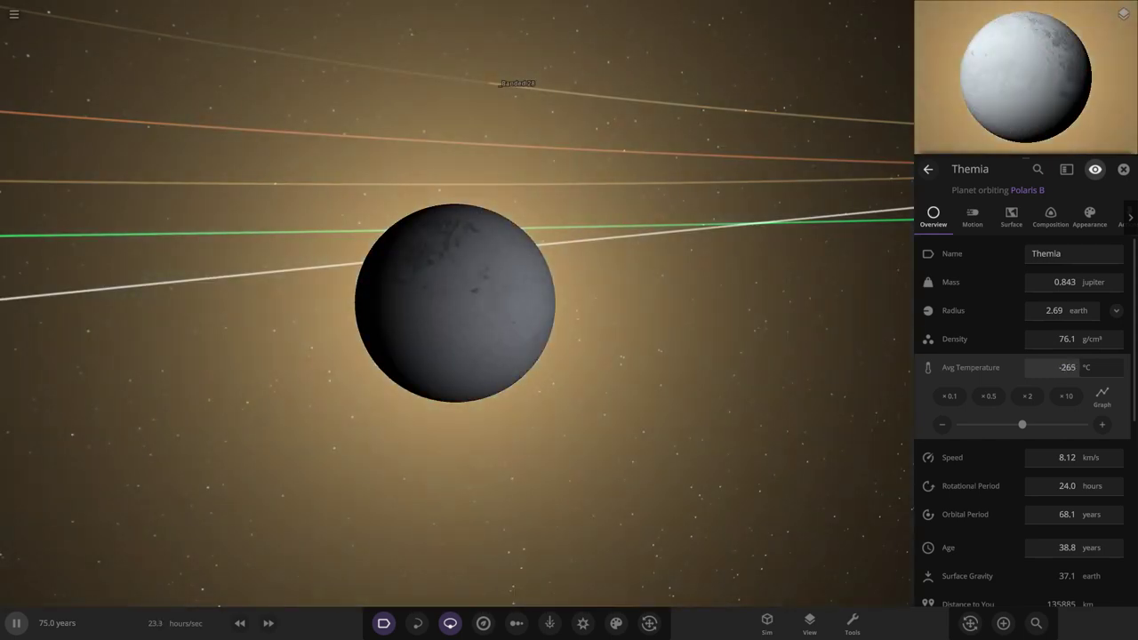
{"action": "key", "text": "space"}
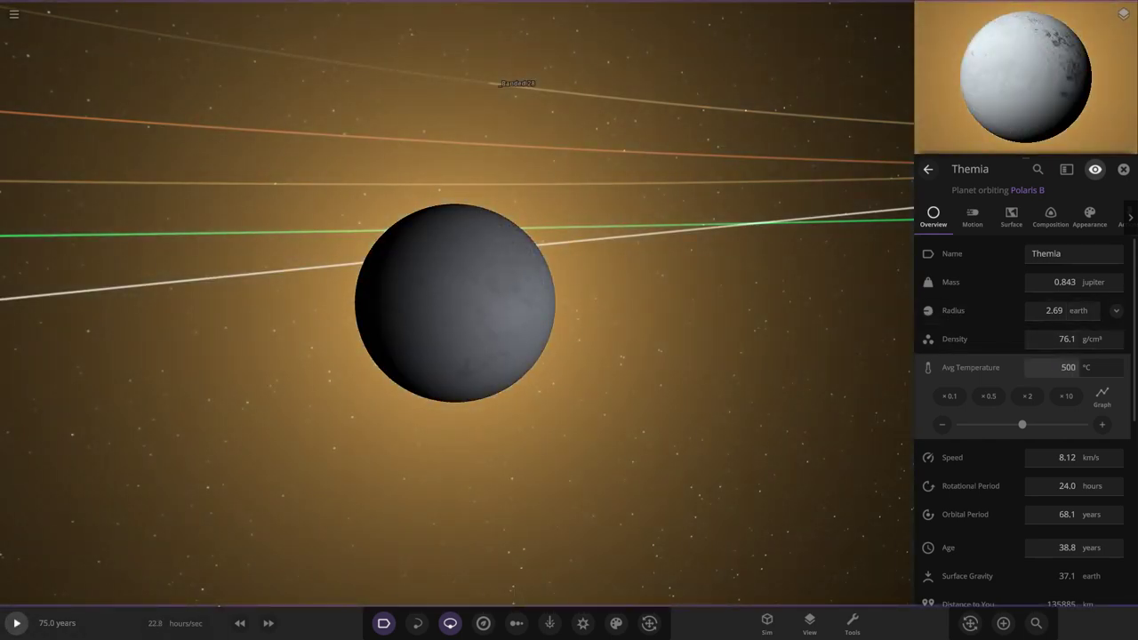
{"action": "key", "text": "space"}
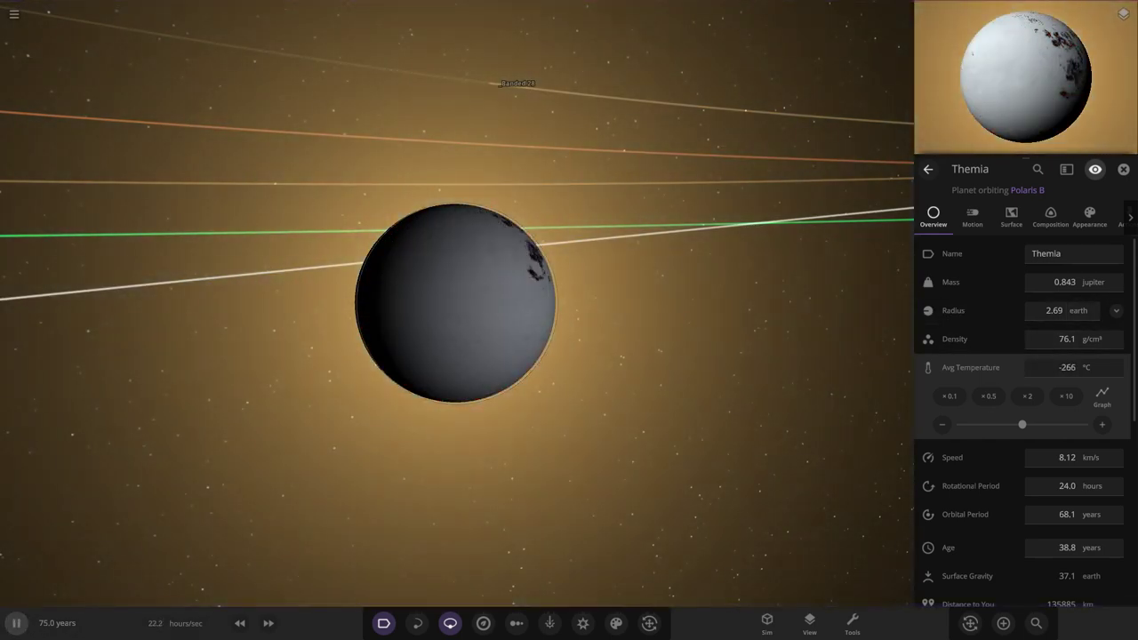
Step: Delete the planet Themia from the Polaris B system
{"action": "key", "text": "Delete"}
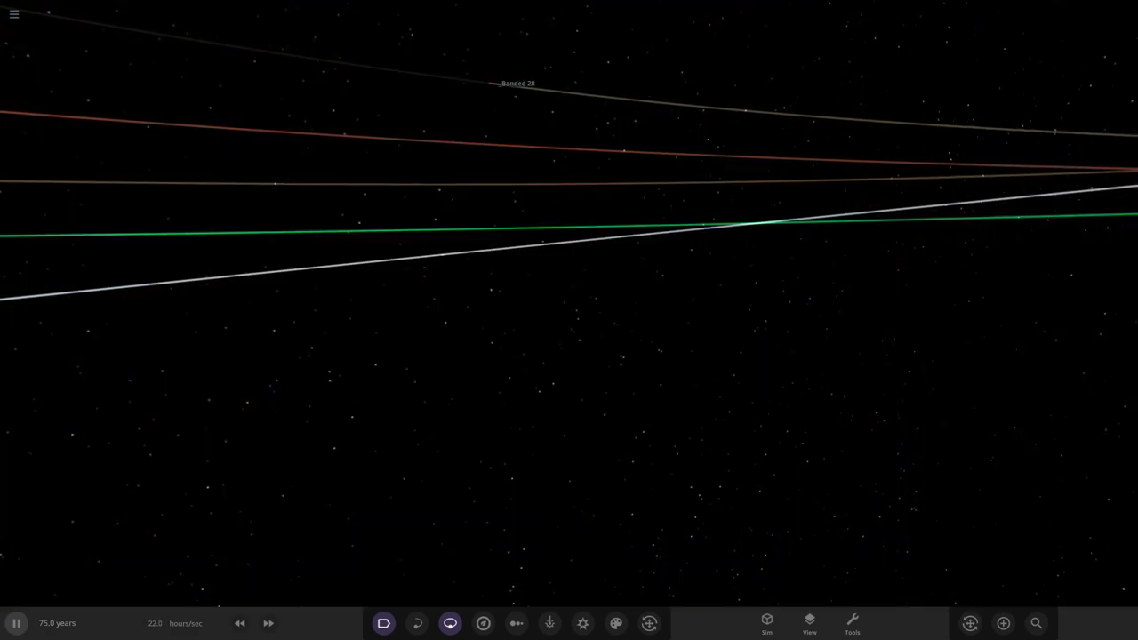
{"action": "scroll", "coordinate": [569, 320], "scroll_direction": "down", "scroll_amount": 10}
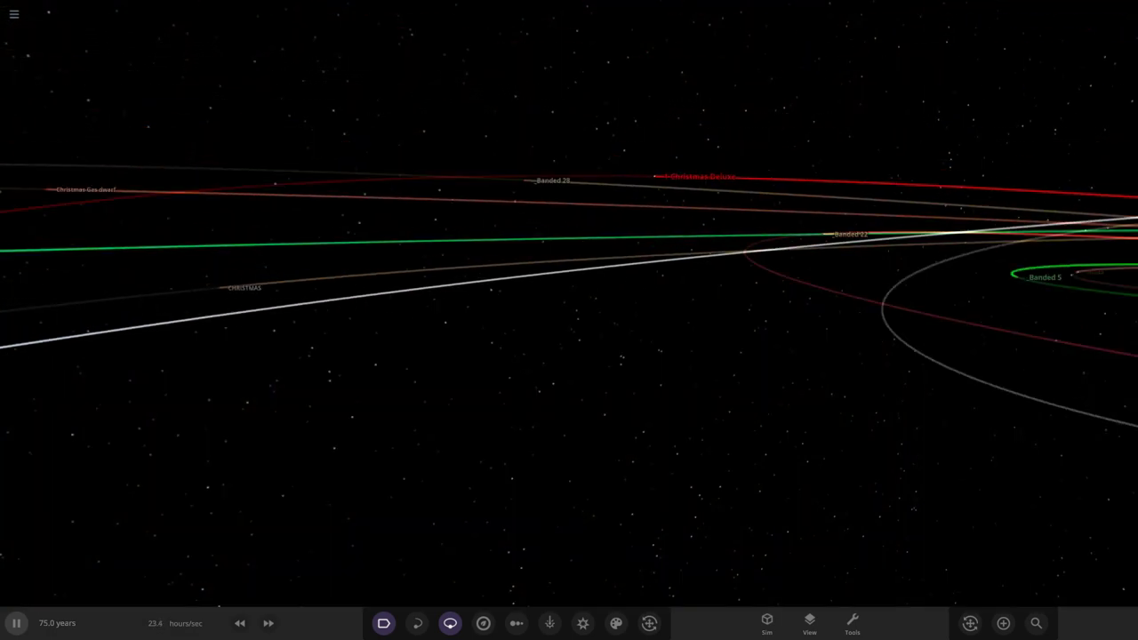
{"action": "left_click_drag", "start_coordinate": [533, 293], "coordinate": [586, 382]}
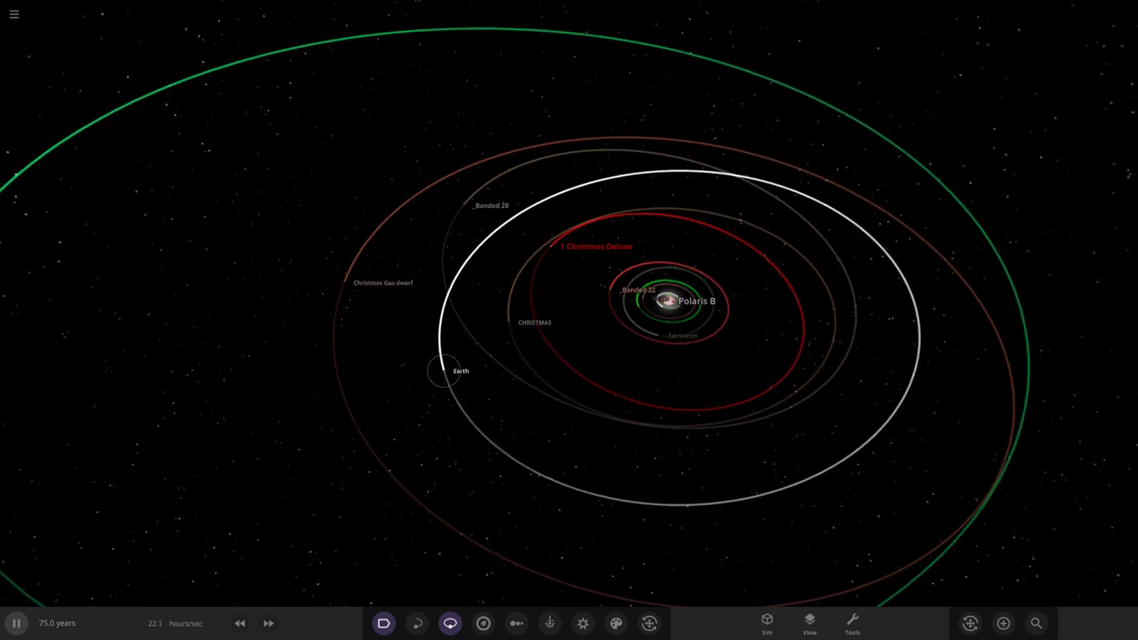
Step: Focus on Earth, open its full properties and examine its surface, night side and orbit around Polaris B
{"action": "double_click", "coordinate": [457, 371]}
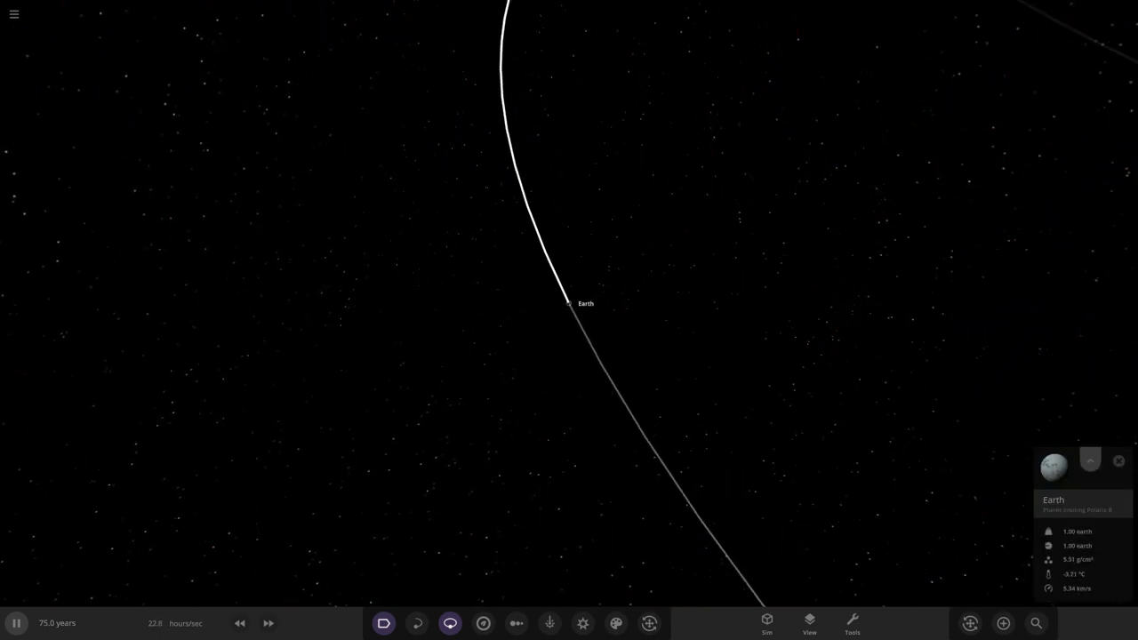
{"action": "left_click", "coordinate": [1090, 460]}
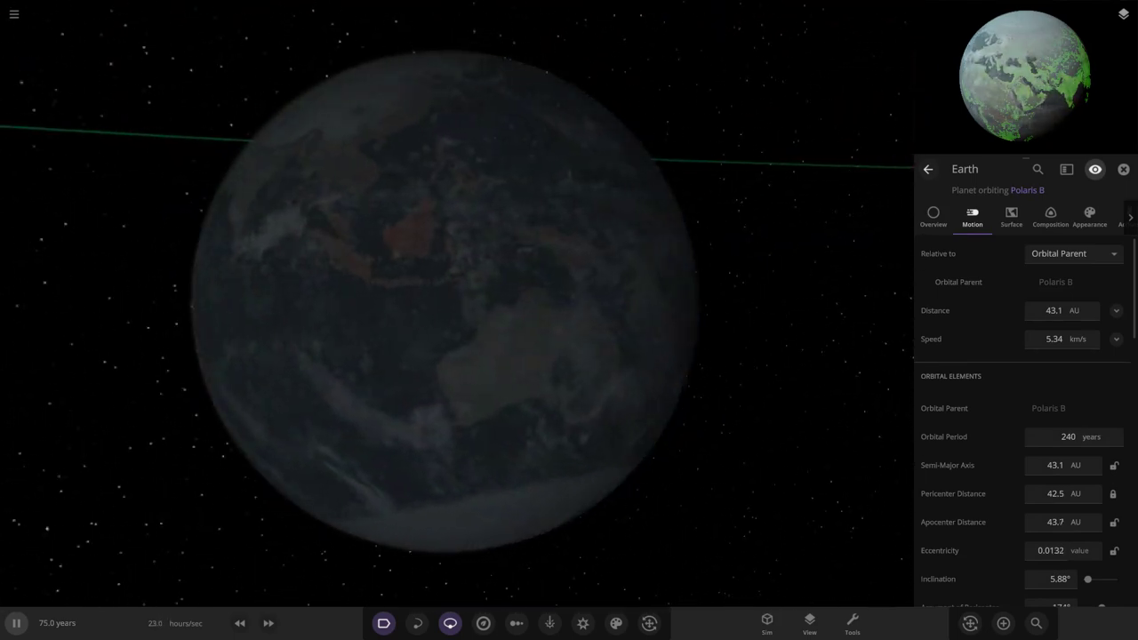
{"action": "left_click_drag", "start_coordinate": [373, 356], "coordinate": [658, 360]}
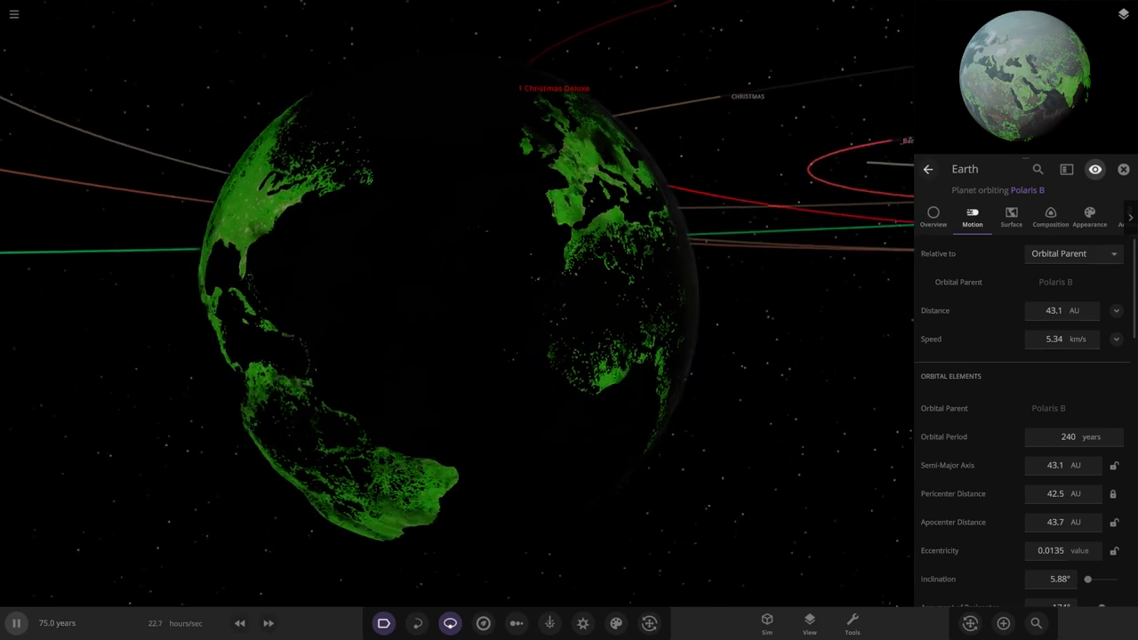
{"action": "scroll", "coordinate": [457, 303], "scroll_direction": "down", "scroll_amount": 5}
{"action": "scroll", "coordinate": [457, 302], "scroll_direction": "down", "scroll_amount": 5}
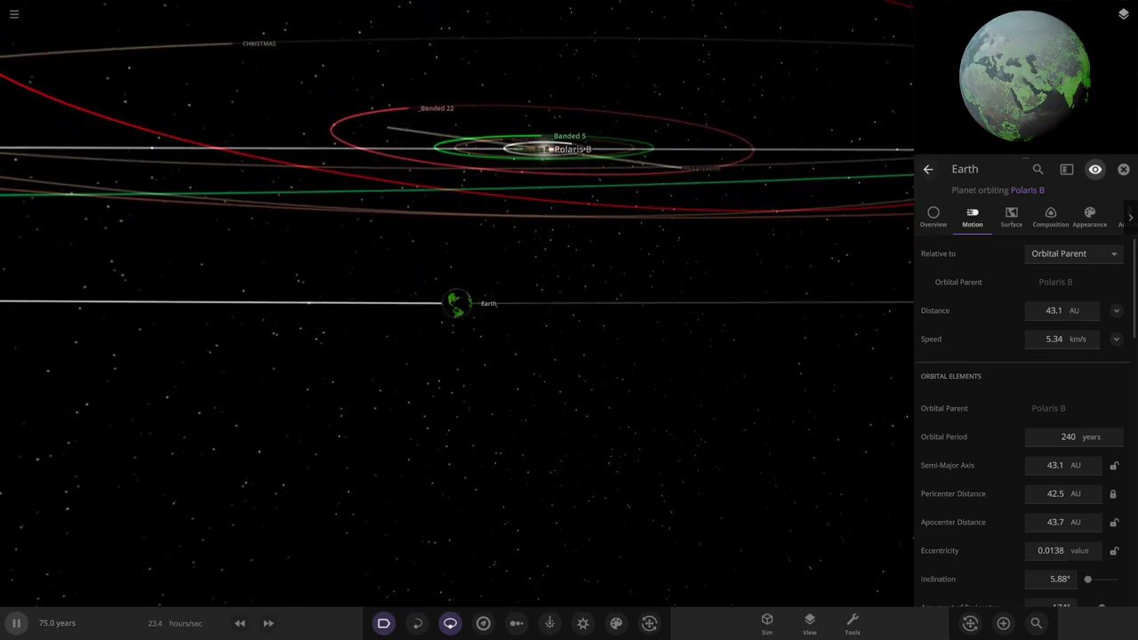
{"action": "scroll", "coordinate": [456, 303], "scroll_direction": "down", "scroll_amount": 8}
{"action": "left_click_drag", "start_coordinate": [457, 303], "coordinate": [511, 391]}
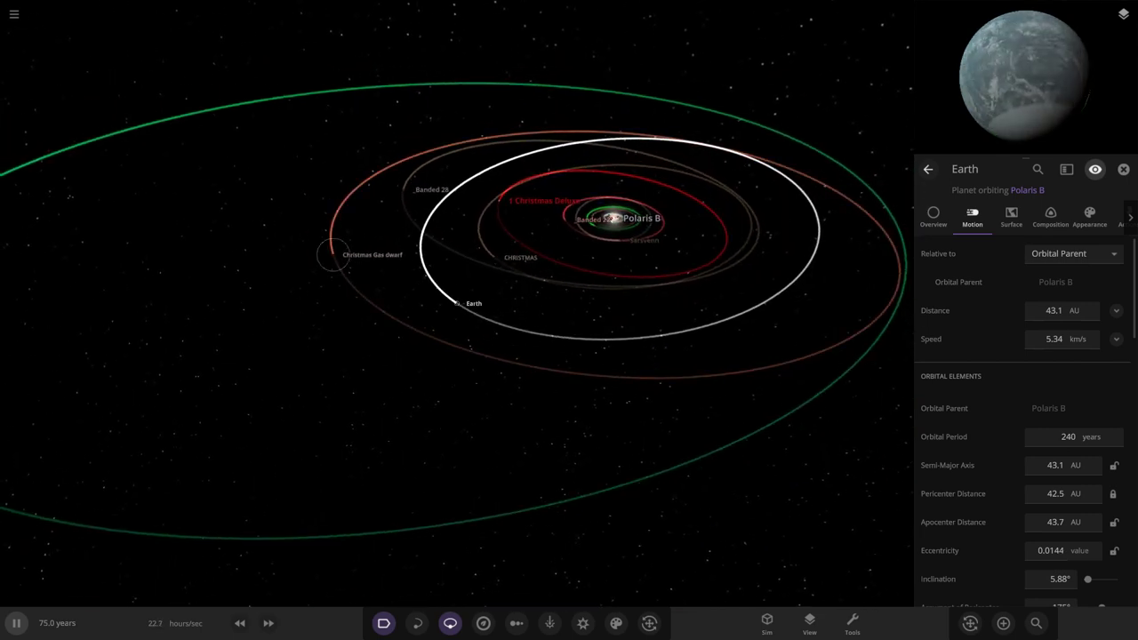
Step: Select Christmas Gas dwarf and lower its custom atmosphere opacity to about 48.7 %
{"action": "left_click", "coordinate": [329, 255]}
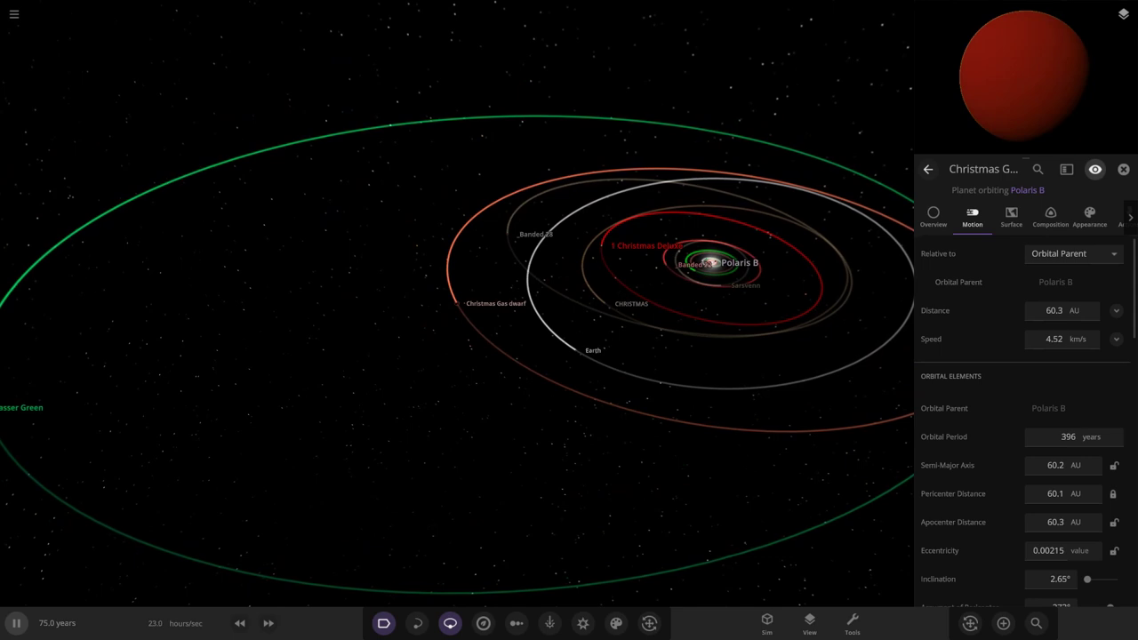
{"action": "left_click", "coordinate": [933, 217]}
{"action": "left_click", "coordinate": [1089, 218]}
{"action": "left_click", "coordinate": [1116, 322]}
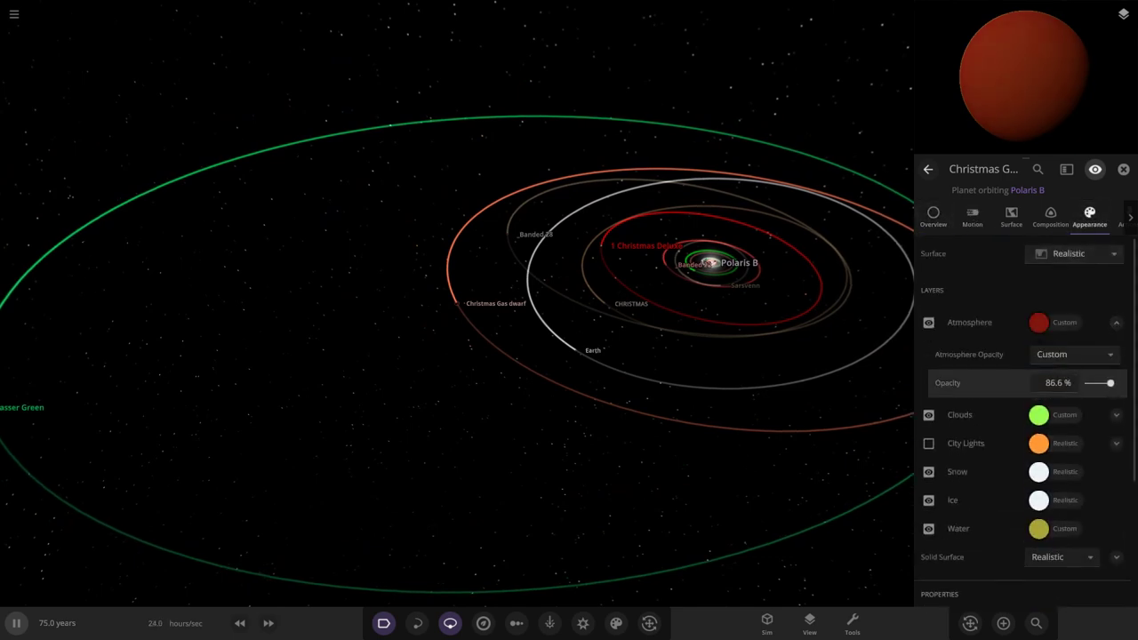
{"action": "left_click_drag", "start_coordinate": [1110, 382], "coordinate": [1097, 382]}
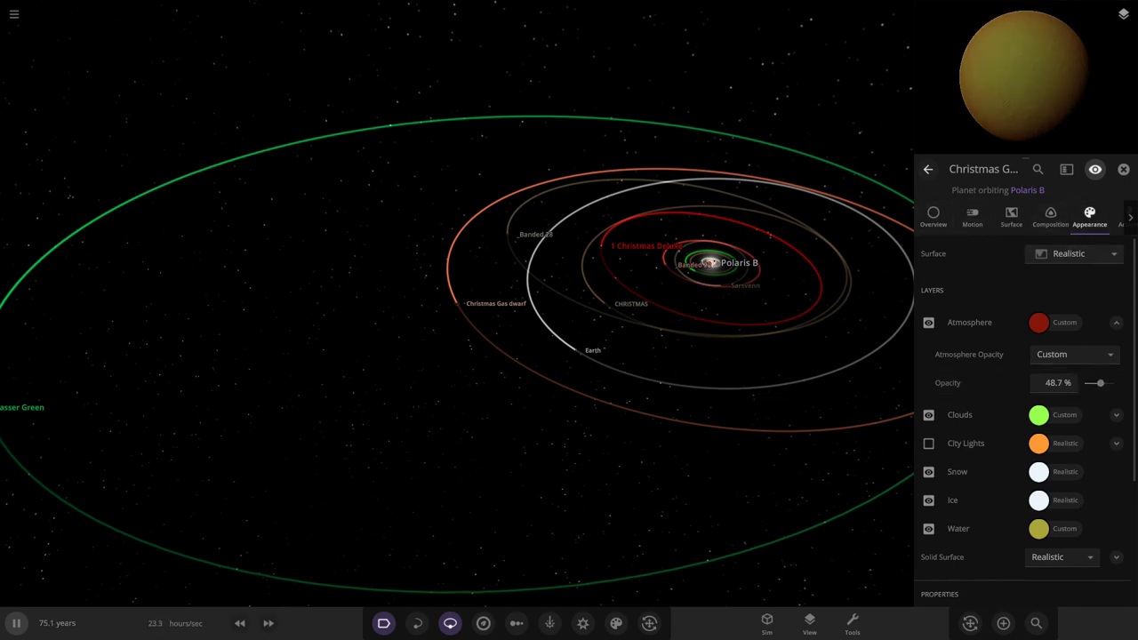
Step: Focus on the planet CHRISTMAS and set its rotational period to 21 hours
{"action": "left_click", "coordinate": [606, 304]}
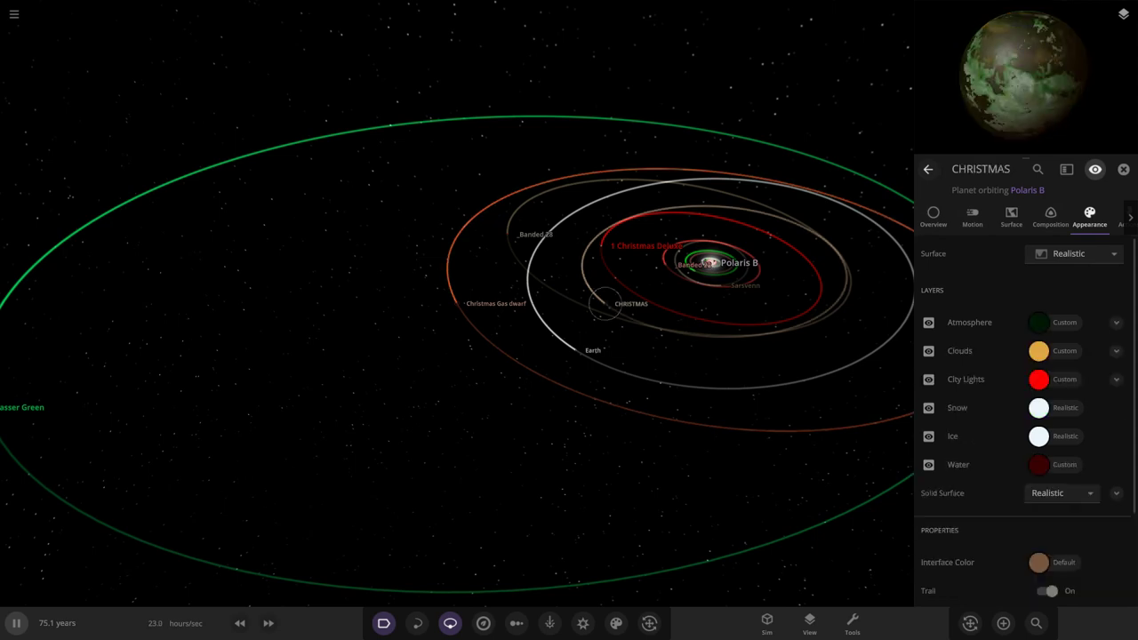
{"action": "double_click", "coordinate": [605, 304]}
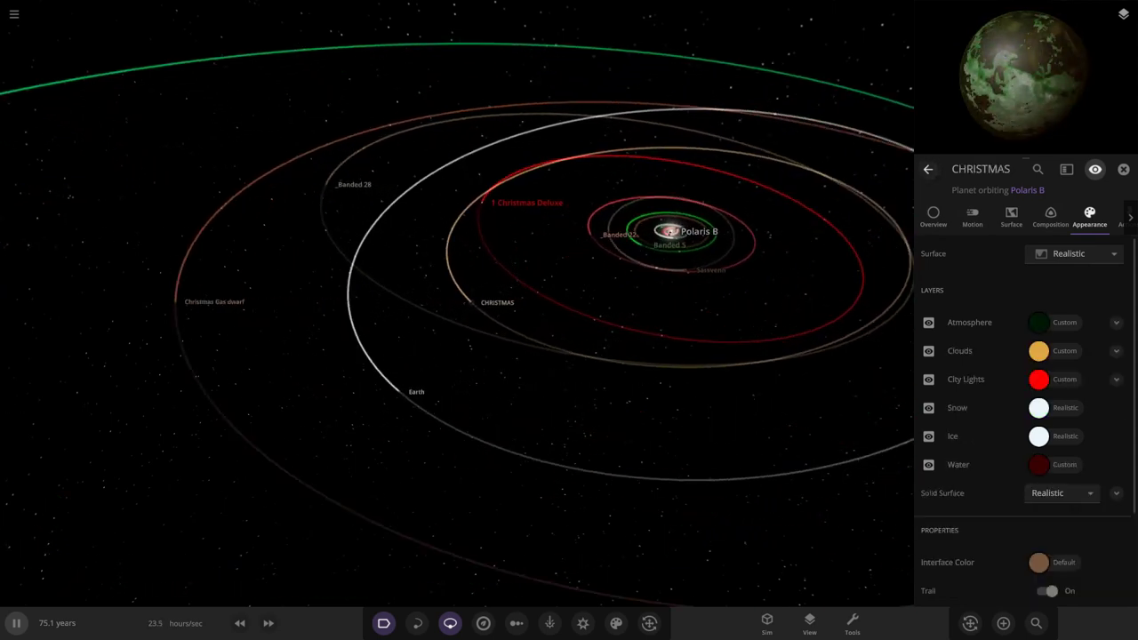
{"action": "left_click", "coordinate": [933, 217]}
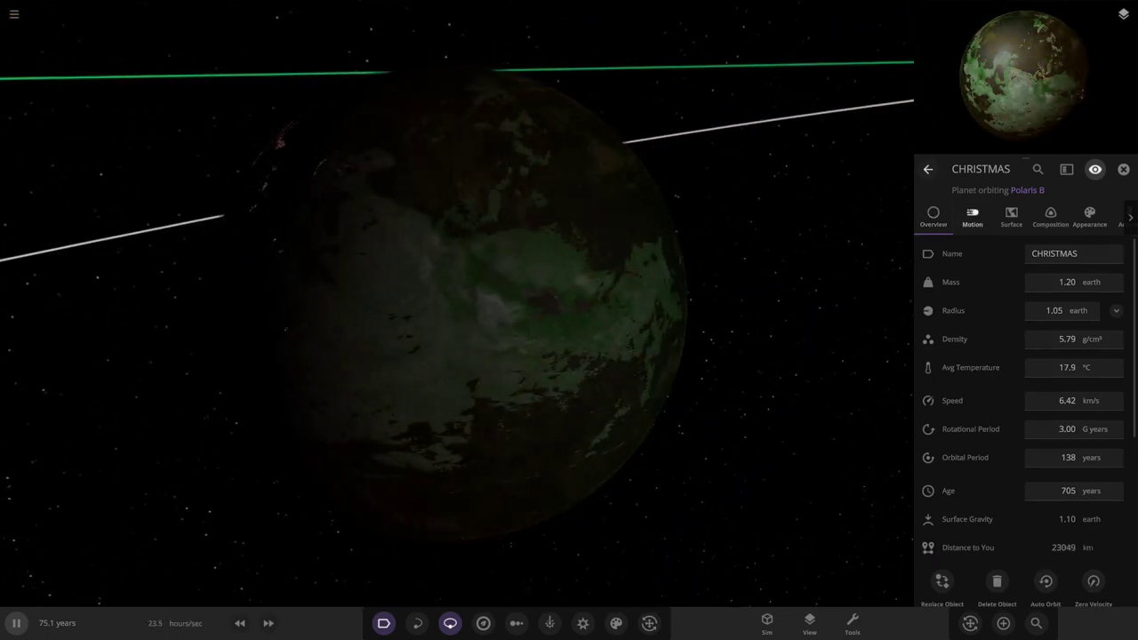
{"action": "left_click", "coordinate": [972, 216]}
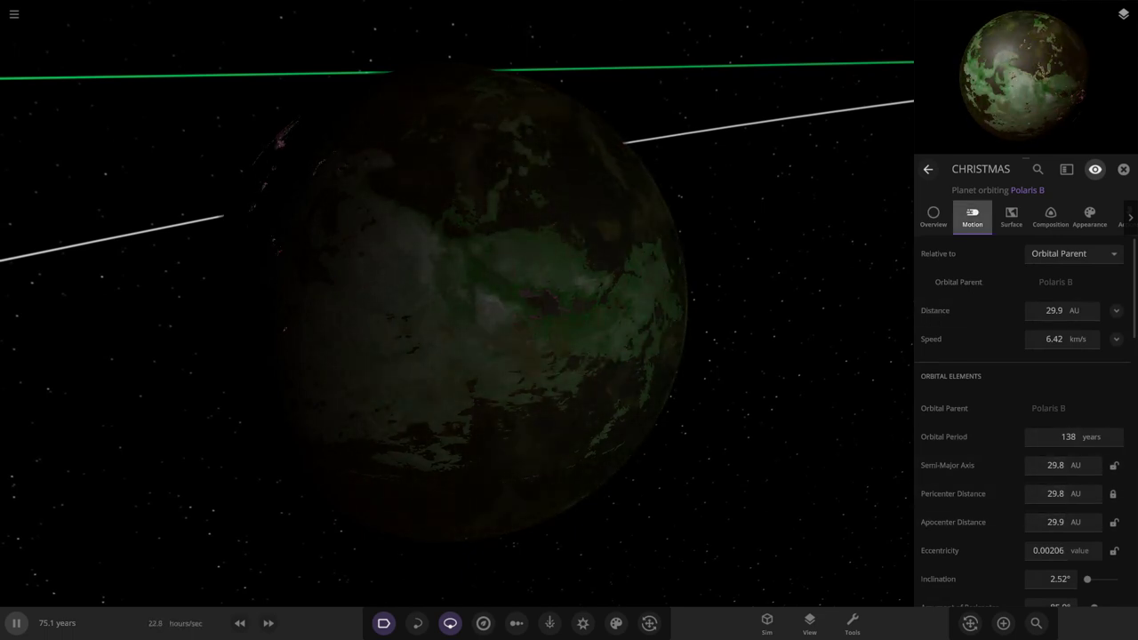
{"action": "left_click", "coordinate": [933, 216]}
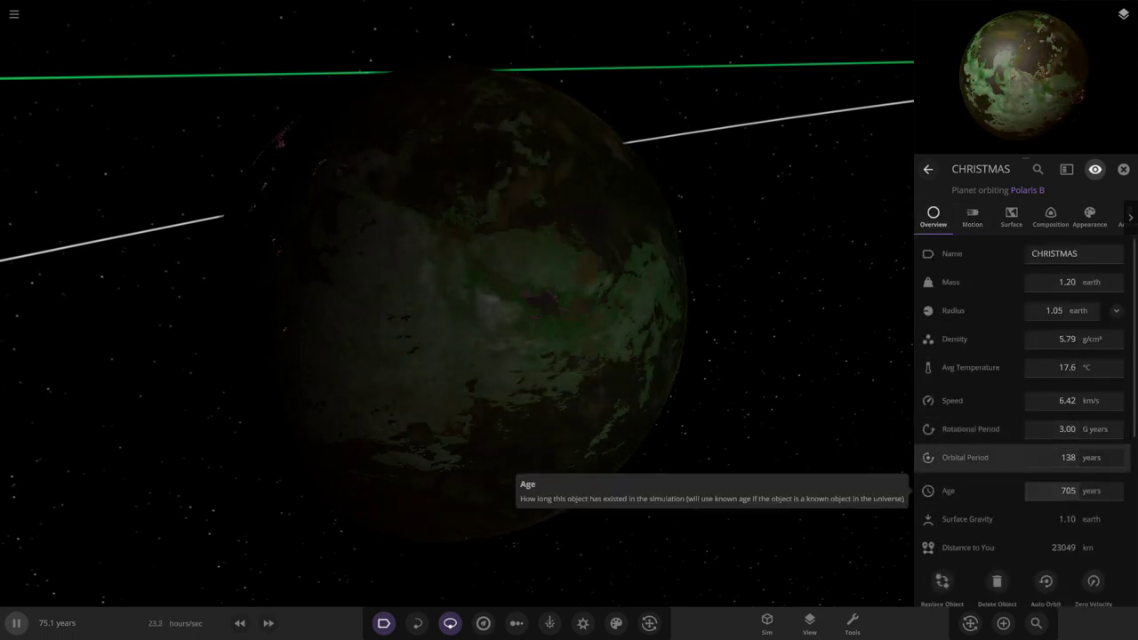
{"action": "left_click", "coordinate": [1094, 429]}
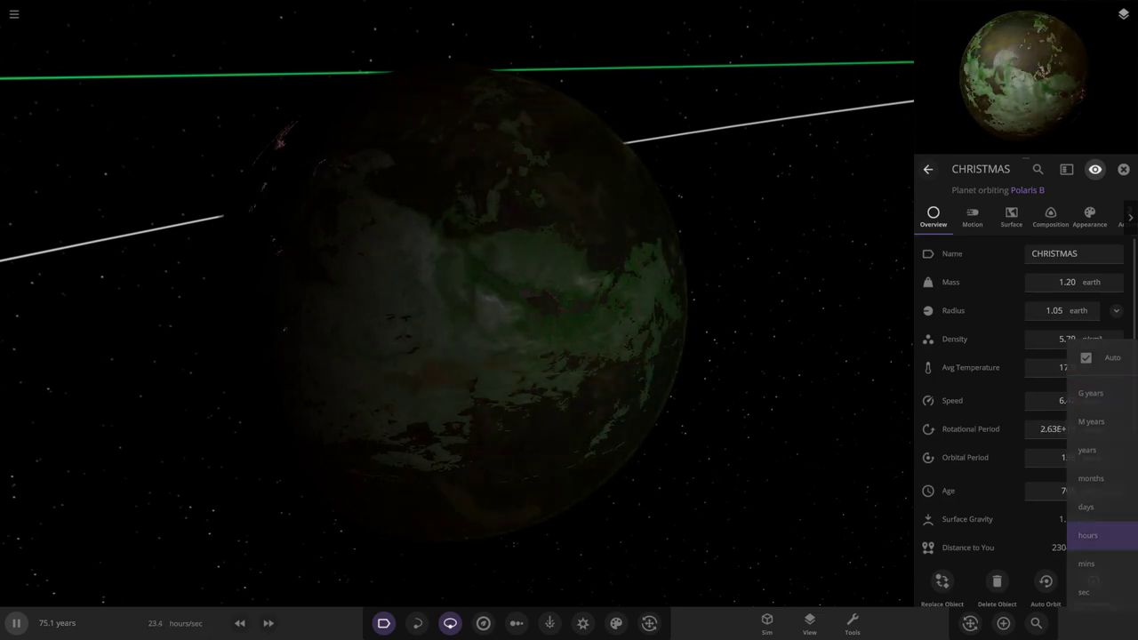
{"action": "left_click", "coordinate": [1088, 535]}
{"action": "type", "text": "2"}
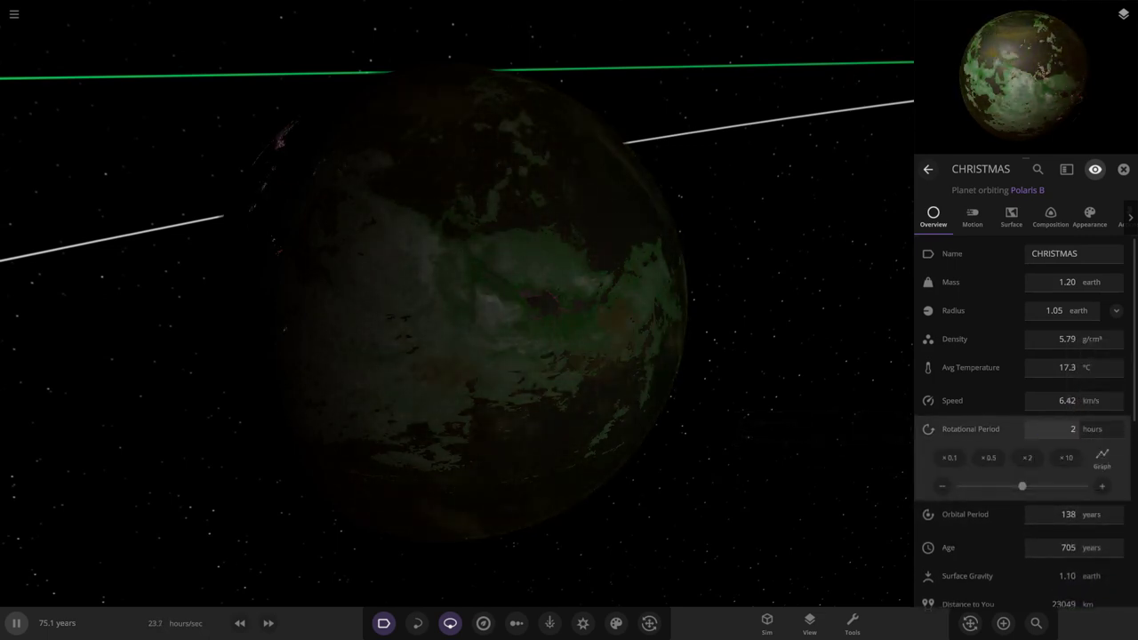
{"action": "type", "text": "1"}
{"action": "key", "text": "Return"}
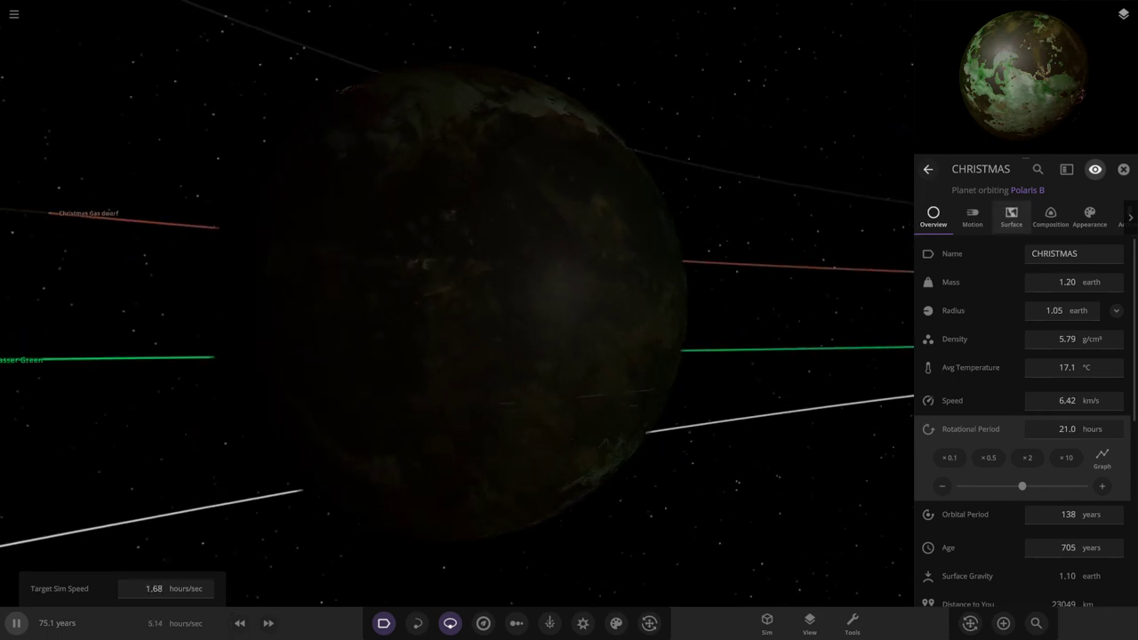
Step: Change the cloud layer color of CHRISTMAS to white
{"action": "left_click", "coordinate": [1089, 217]}
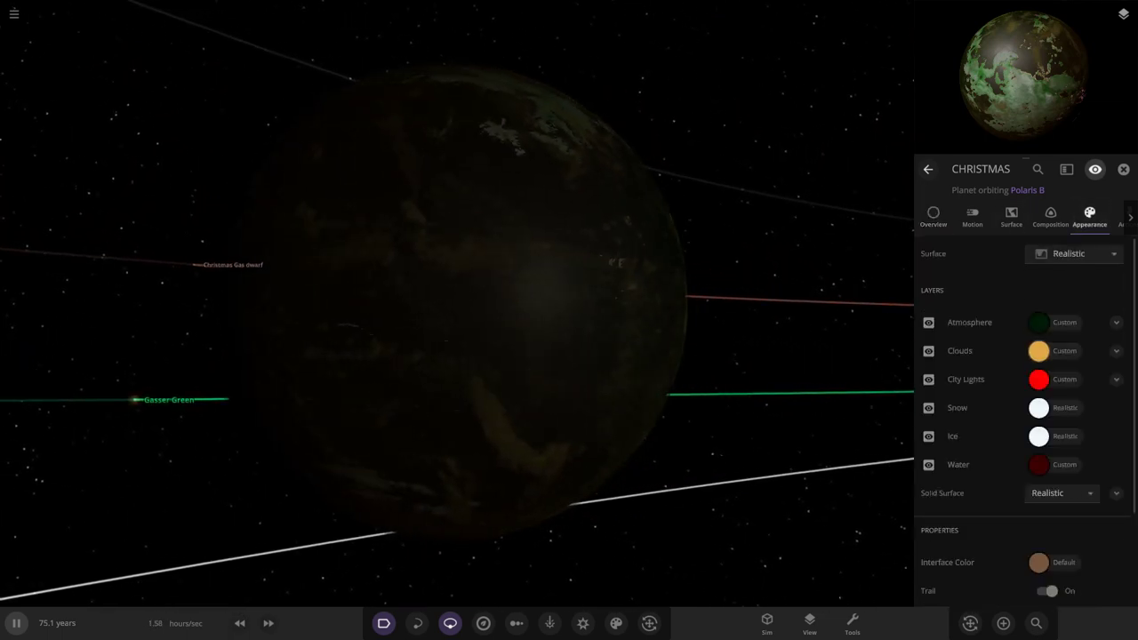
{"action": "left_click", "coordinate": [1038, 351]}
{"action": "left_click_drag", "start_coordinate": [901, 371], "coordinate": [850, 341]}
{"action": "left_click", "coordinate": [826, 322]}
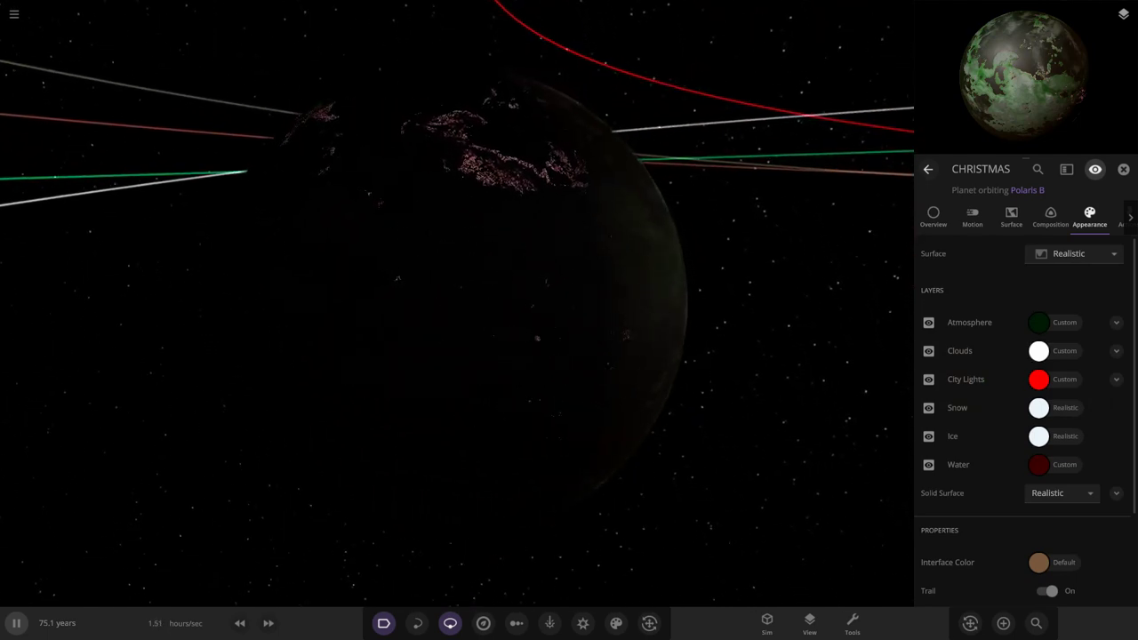
Step: Change the atmosphere color of CHRISTMAS to a brighter green and check how the planet looks
{"action": "left_click", "coordinate": [933, 217]}
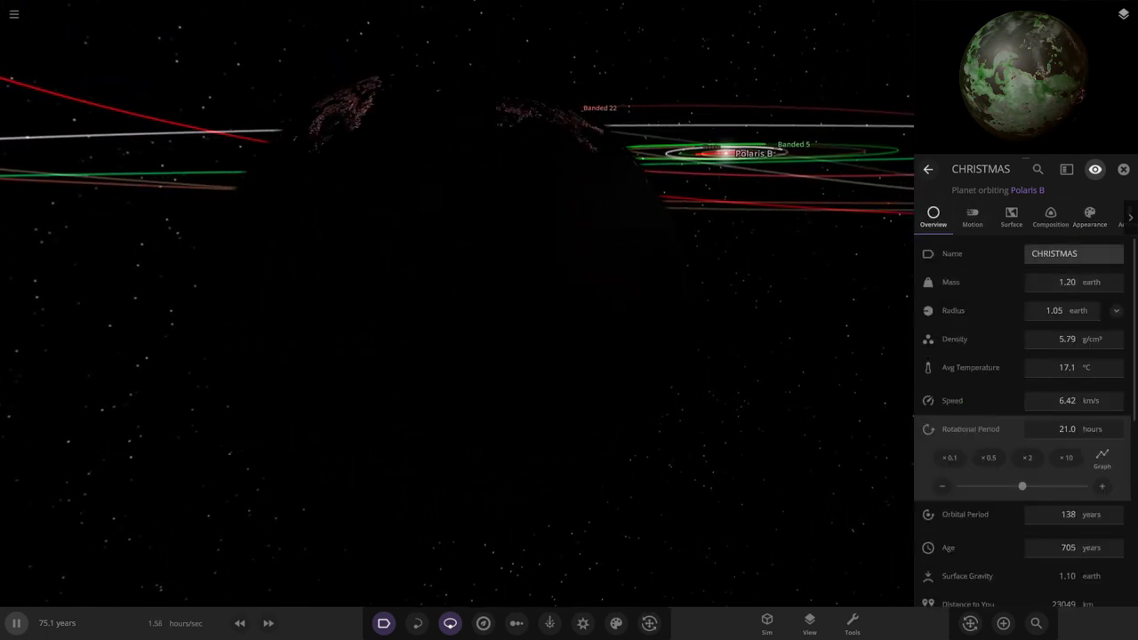
{"action": "left_click", "coordinate": [1088, 217]}
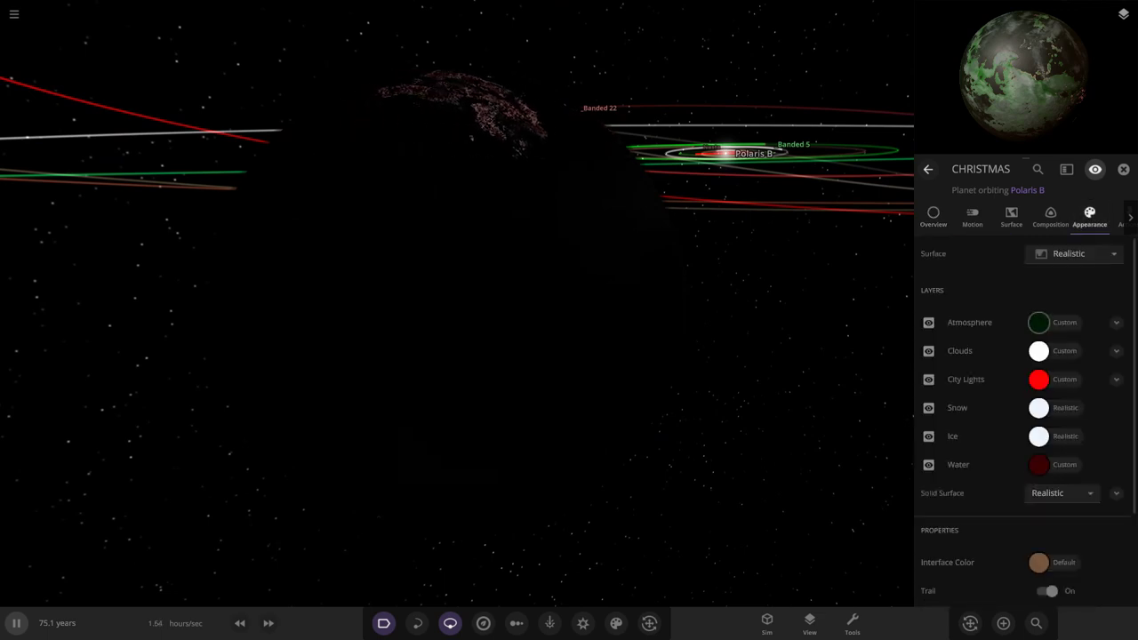
{"action": "left_click", "coordinate": [1038, 322]}
{"action": "left_click", "coordinate": [970, 355]}
{"action": "left_click_drag", "start_coordinate": [426, 320], "coordinate": [675, 343]}
{"action": "scroll", "coordinate": [457, 304], "scroll_direction": "down", "scroll_amount": 5}
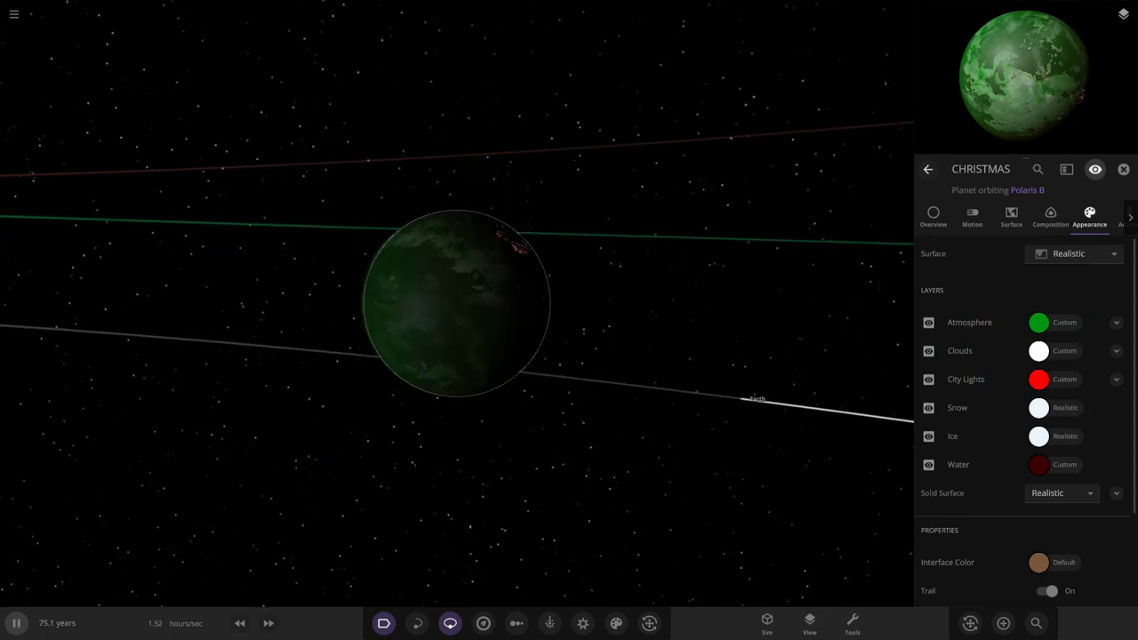
Step: Change the interface color of CHRISTMAS to bright green
{"action": "scroll", "coordinate": [1023, 400], "scroll_direction": "down", "scroll_amount": 2}
{"action": "scroll", "coordinate": [1038, 427], "scroll_direction": "down", "scroll_amount": 1}
{"action": "left_click", "coordinate": [1038, 443]}
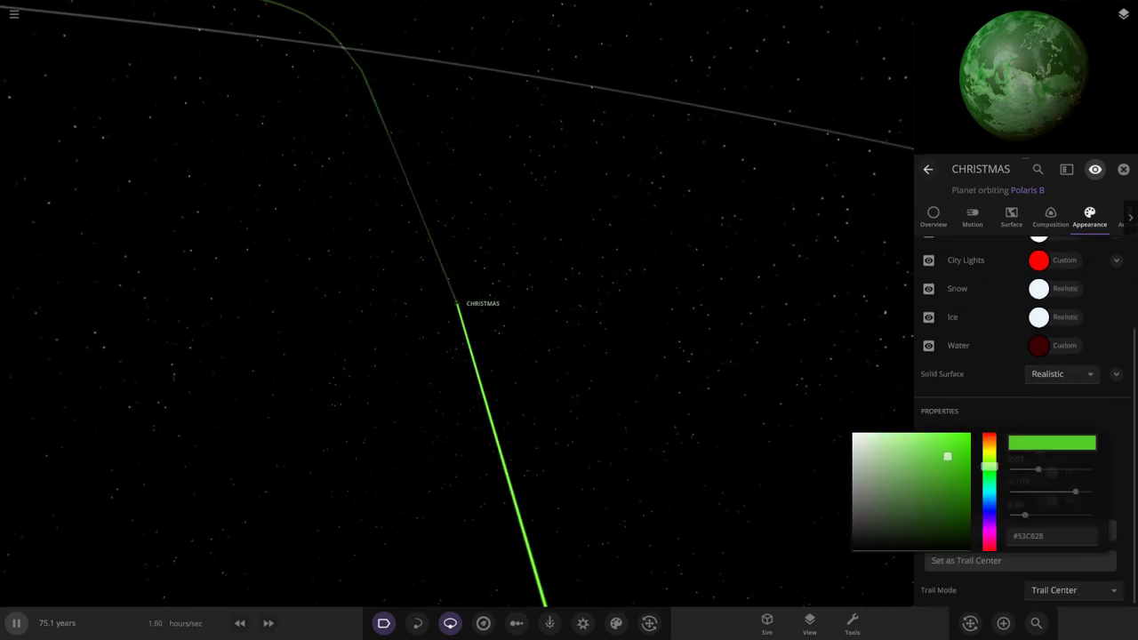
Step: Focus the view on the planet Sarsvenn and open its appearance properties
{"action": "scroll", "coordinate": [456, 304], "scroll_direction": "down", "scroll_amount": 10}
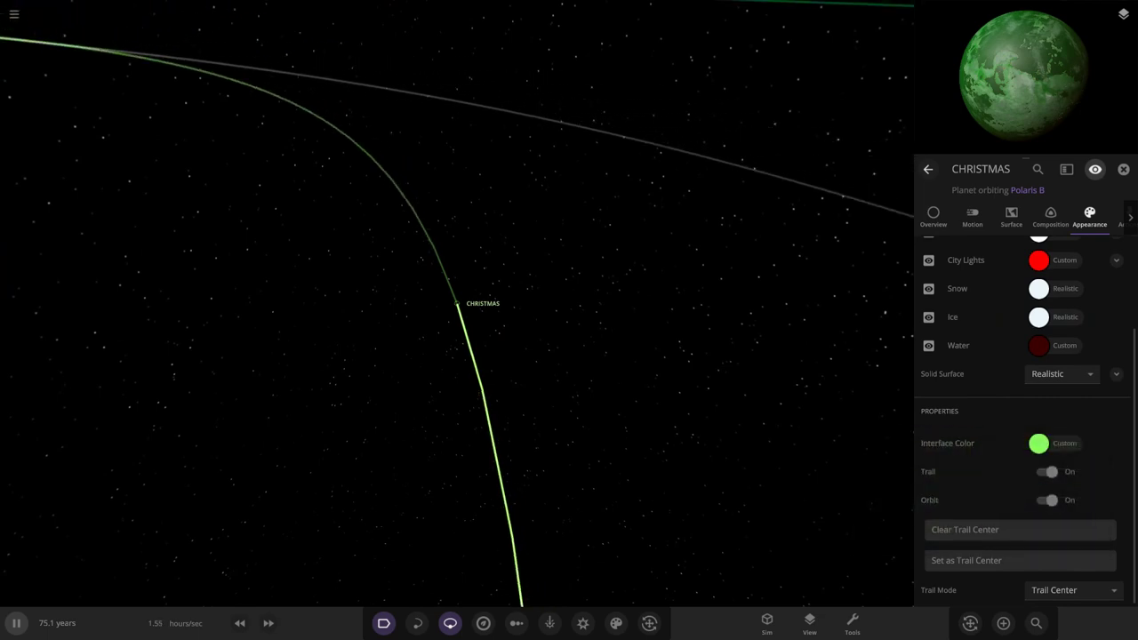
{"action": "left_click_drag", "start_coordinate": [457, 304], "coordinate": [458, 338]}
{"action": "scroll", "coordinate": [457, 304], "scroll_direction": "down", "scroll_amount": 5}
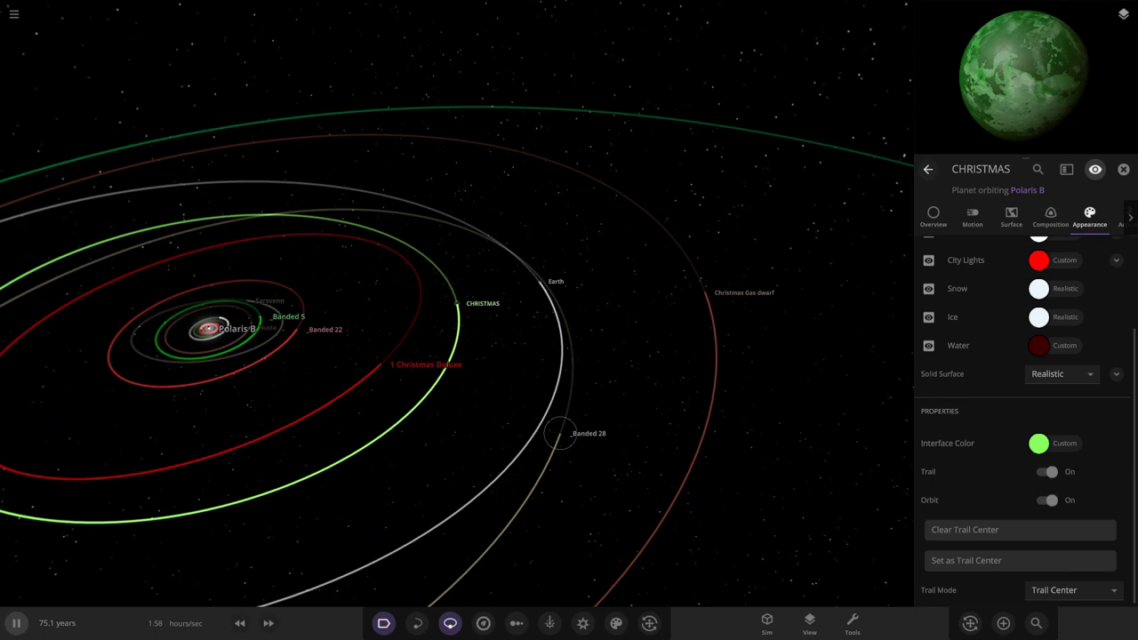
{"action": "left_click", "coordinate": [560, 432]}
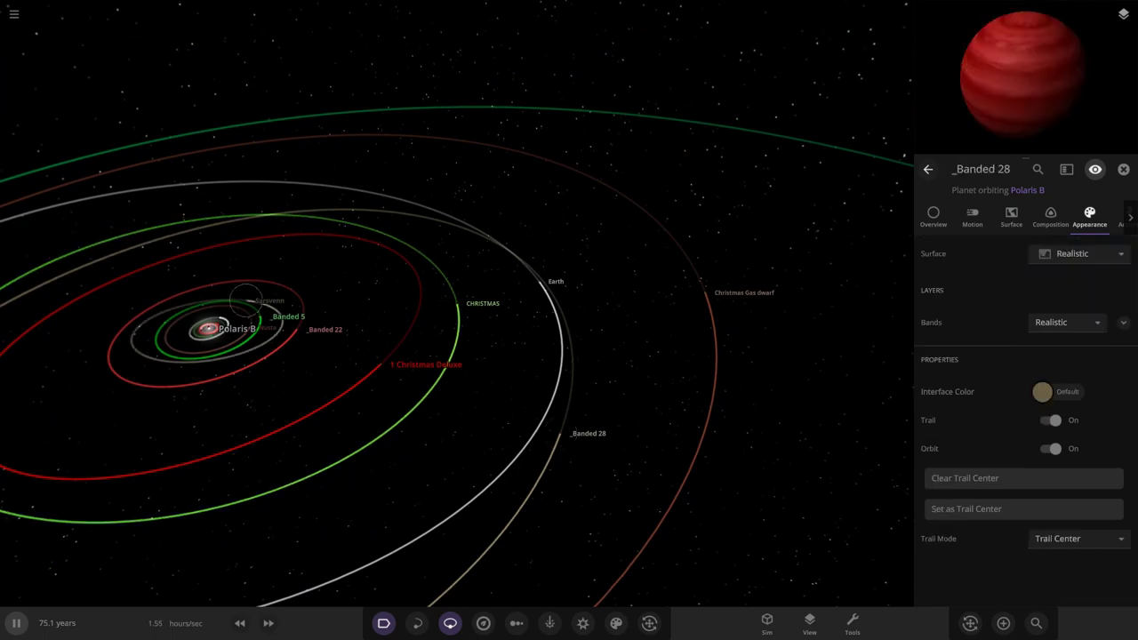
{"action": "double_click", "coordinate": [246, 299]}
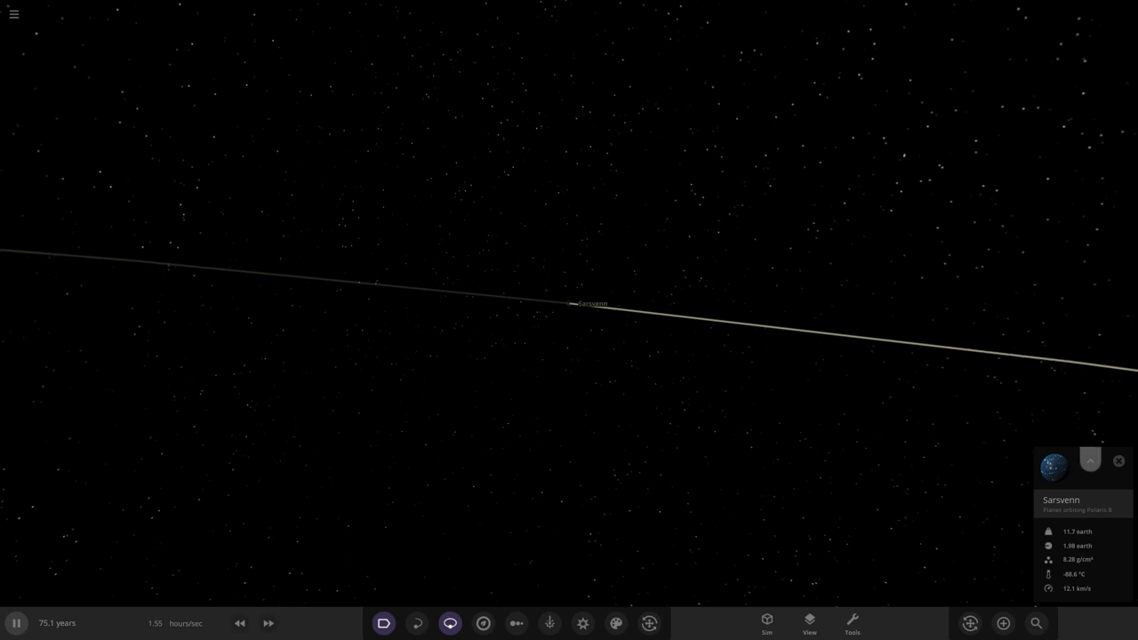
{"action": "left_click", "coordinate": [1089, 461]}
{"action": "scroll", "coordinate": [457, 304], "scroll_direction": "up", "scroll_amount": 8}
{"action": "left_click_drag", "start_coordinate": [456, 304], "coordinate": [538, 236]}
Step: Recolour Sarsvenn's atmosphere red and its city lights bright green
{"action": "left_click", "coordinate": [1038, 322]}
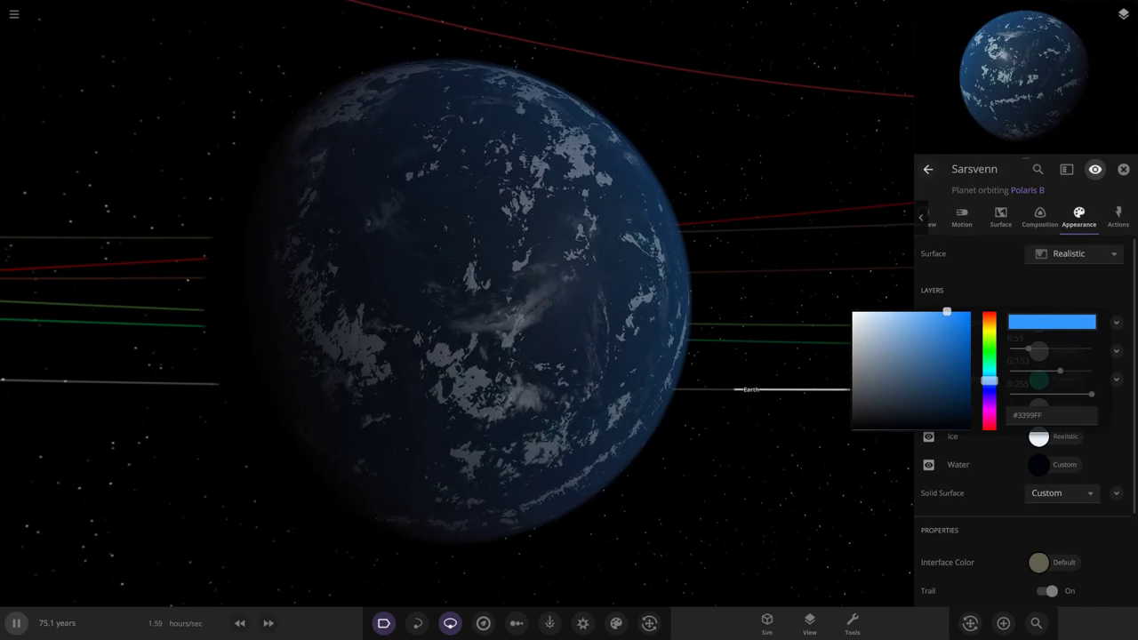
{"action": "left_click", "coordinate": [990, 312]}
{"action": "left_click_drag", "start_coordinate": [480, 329], "coordinate": [582, 299]}
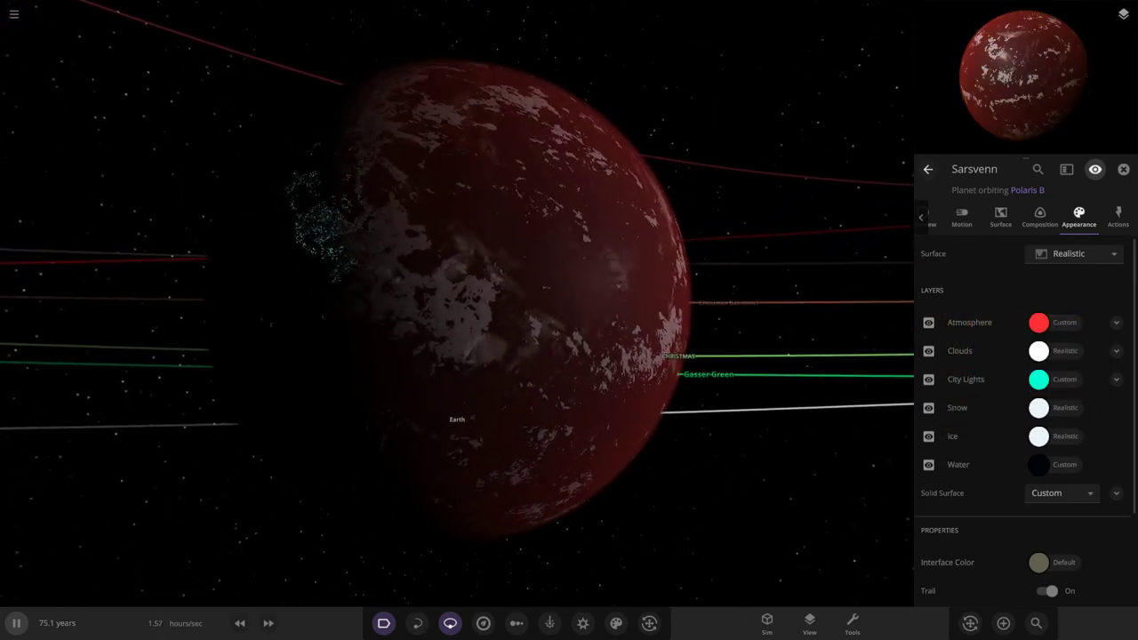
{"action": "left_click", "coordinate": [1038, 379]}
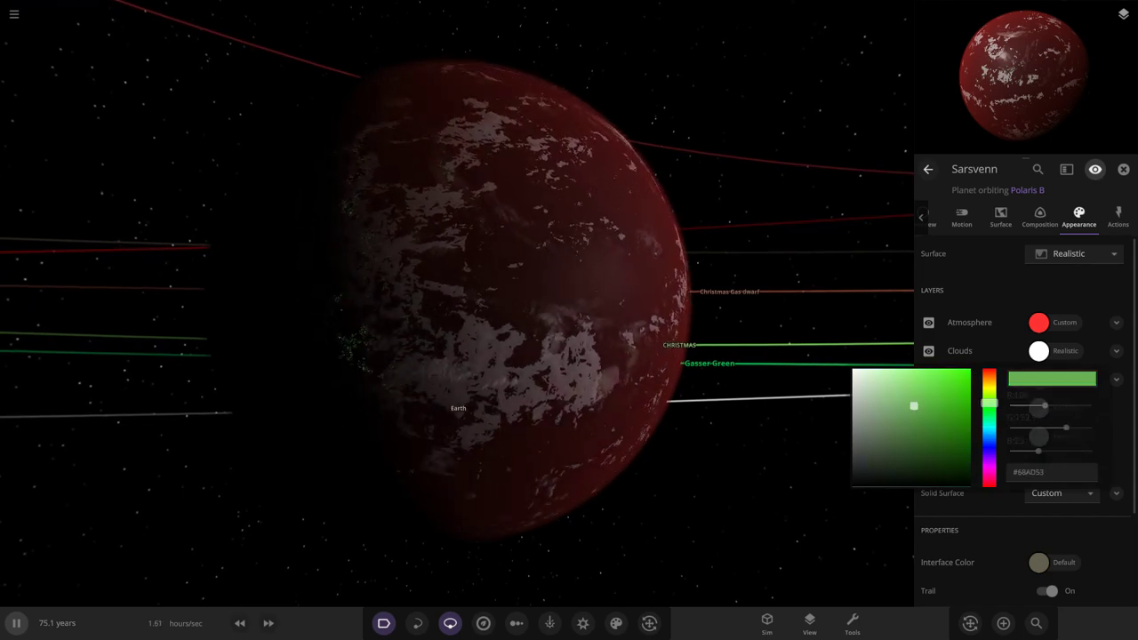
{"action": "key", "text": "Escape"}
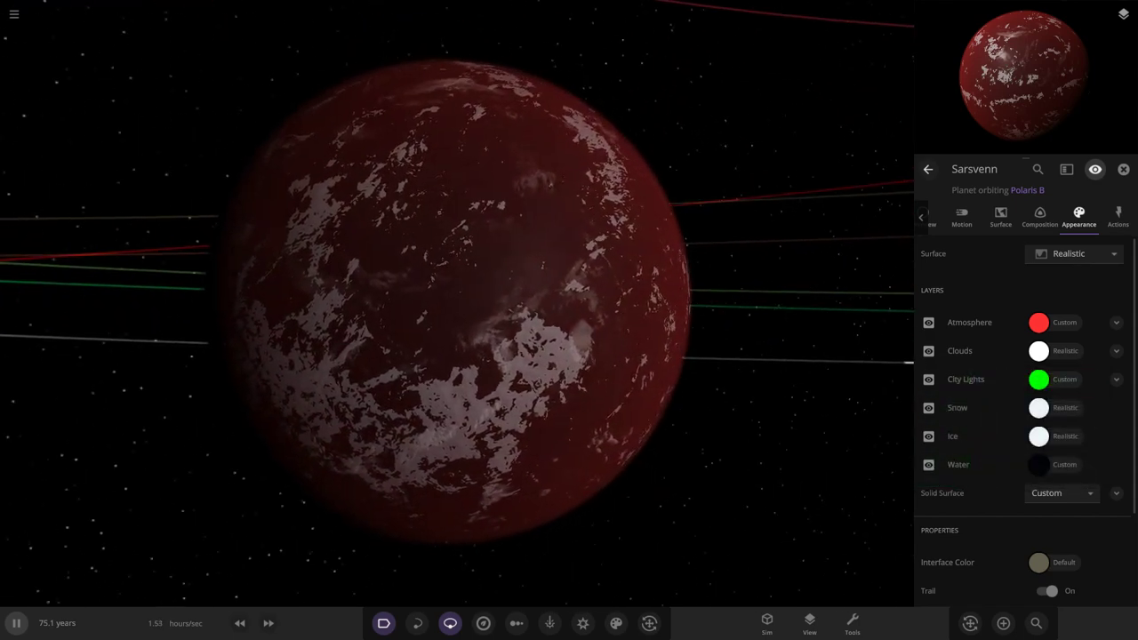
Step: Set Sarsvenn's interface color to light red, #FF7070
{"action": "left_click", "coordinate": [962, 217]}
{"action": "left_click_drag", "start_coordinate": [711, 284], "coordinate": [507, 311]}
{"action": "scroll", "coordinate": [506, 311], "scroll_direction": "down", "scroll_amount": 10}
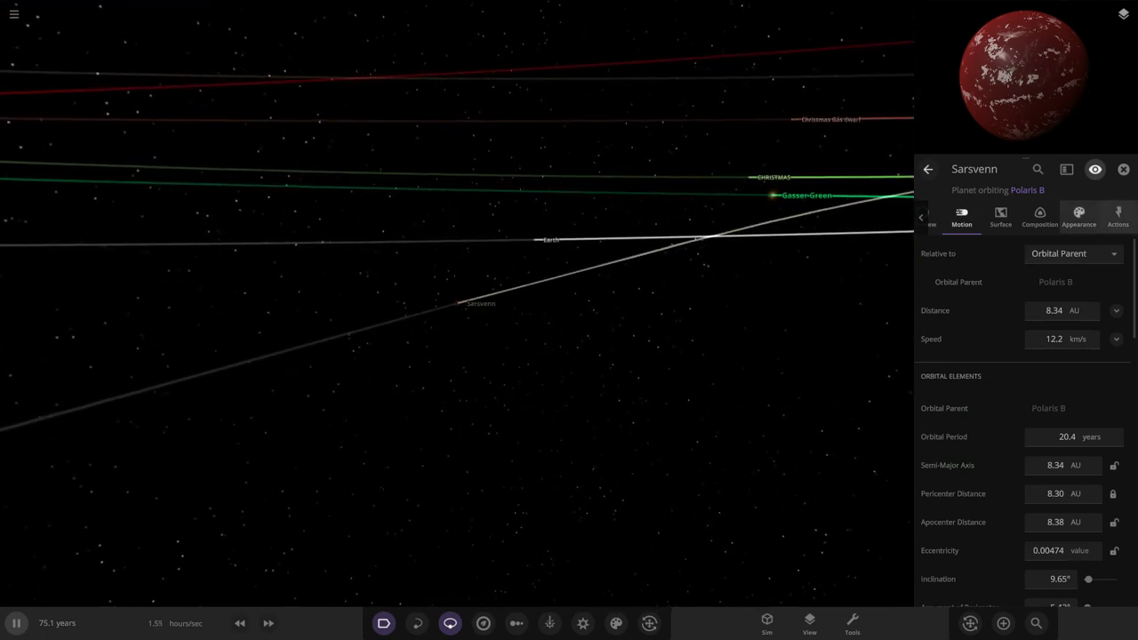
{"action": "left_click", "coordinate": [1078, 217]}
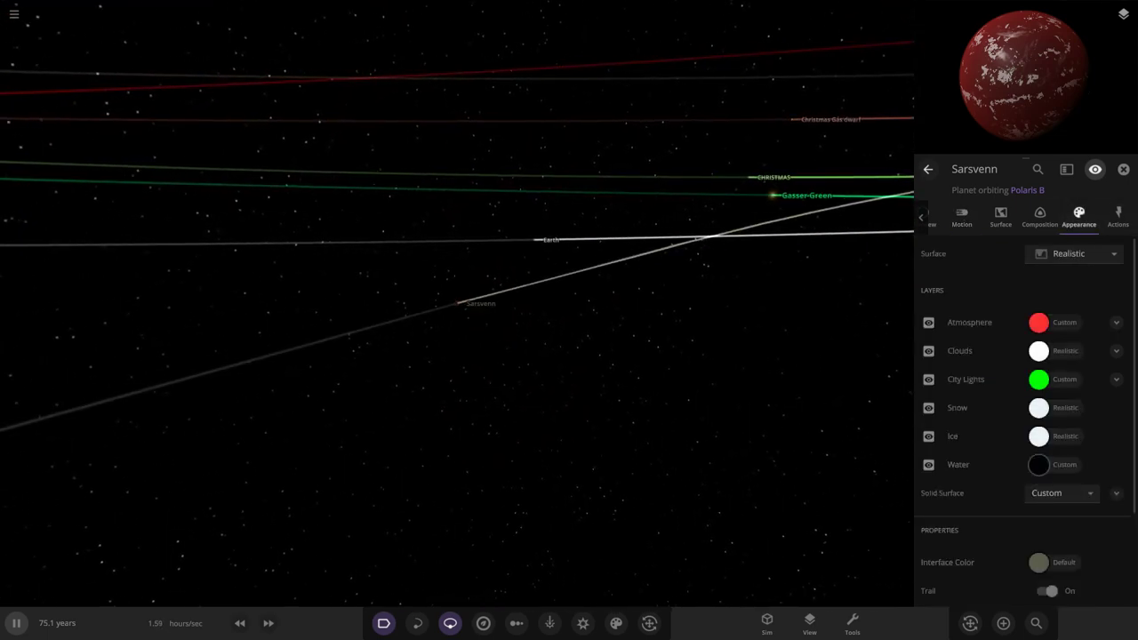
{"action": "scroll", "coordinate": [1038, 445], "scroll_direction": "down", "scroll_amount": 3}
{"action": "left_click", "coordinate": [1038, 460]}
{"action": "left_click_drag", "start_coordinate": [989, 465], "coordinate": [989, 451]}
{"action": "left_click_drag", "start_coordinate": [877, 523], "coordinate": [919, 452]}
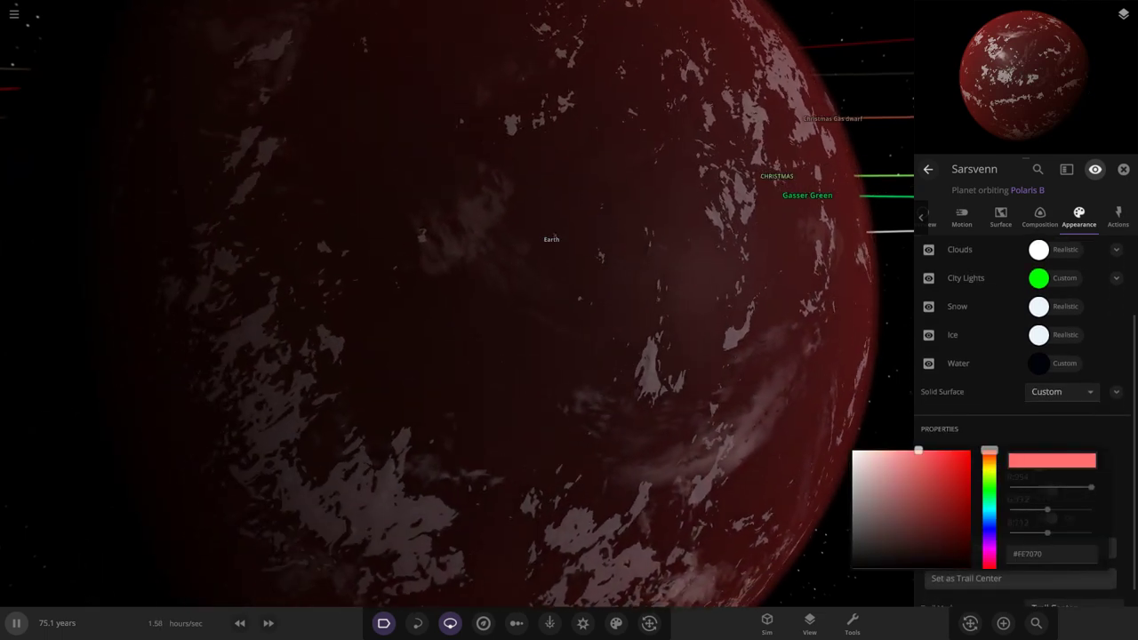
{"action": "scroll", "coordinate": [569, 302], "scroll_direction": "down", "scroll_amount": 8}
{"action": "left_click_drag", "start_coordinate": [622, 302], "coordinate": [498, 307]}
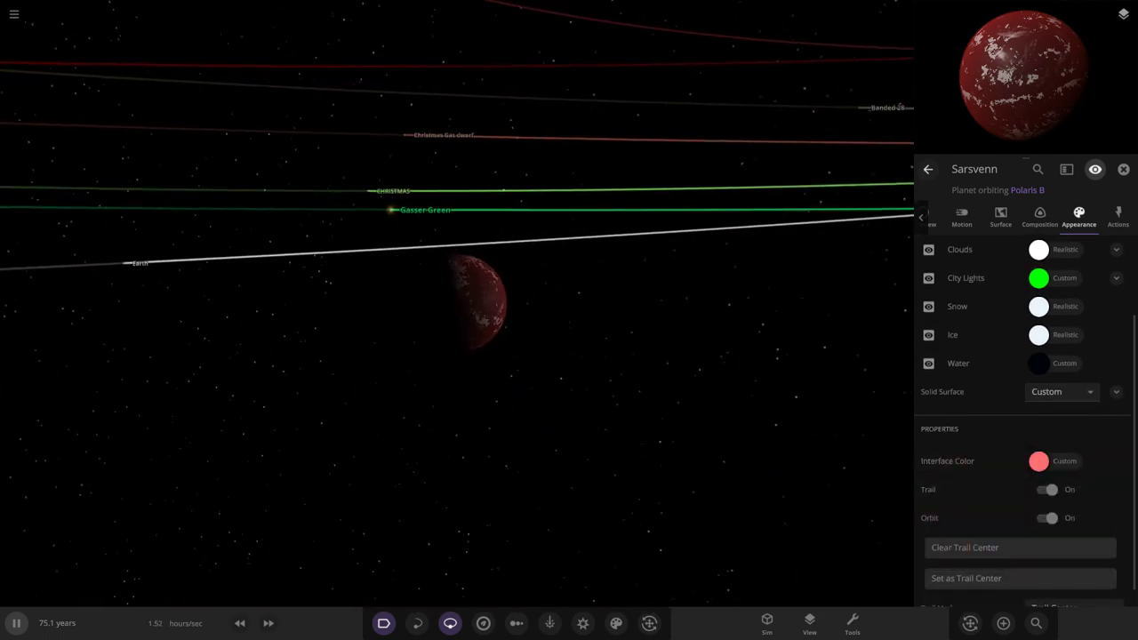
Step: Focus the view on the planet Nusta and open its appearance properties
{"action": "scroll", "coordinate": [457, 303], "scroll_direction": "down", "scroll_amount": 15}
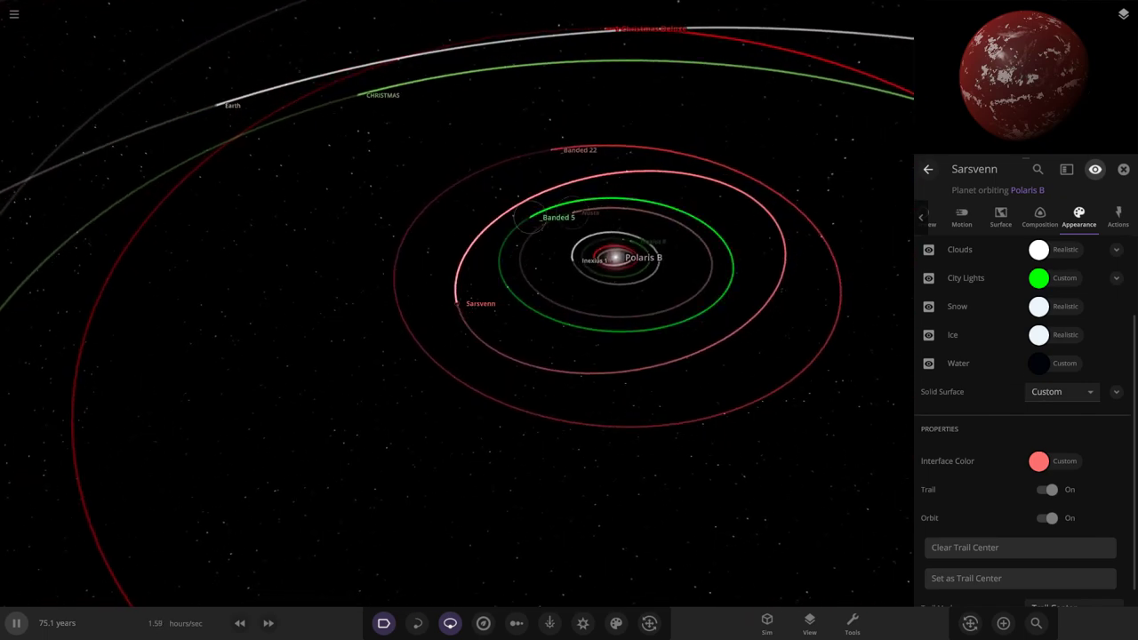
{"action": "left_click", "coordinate": [539, 217]}
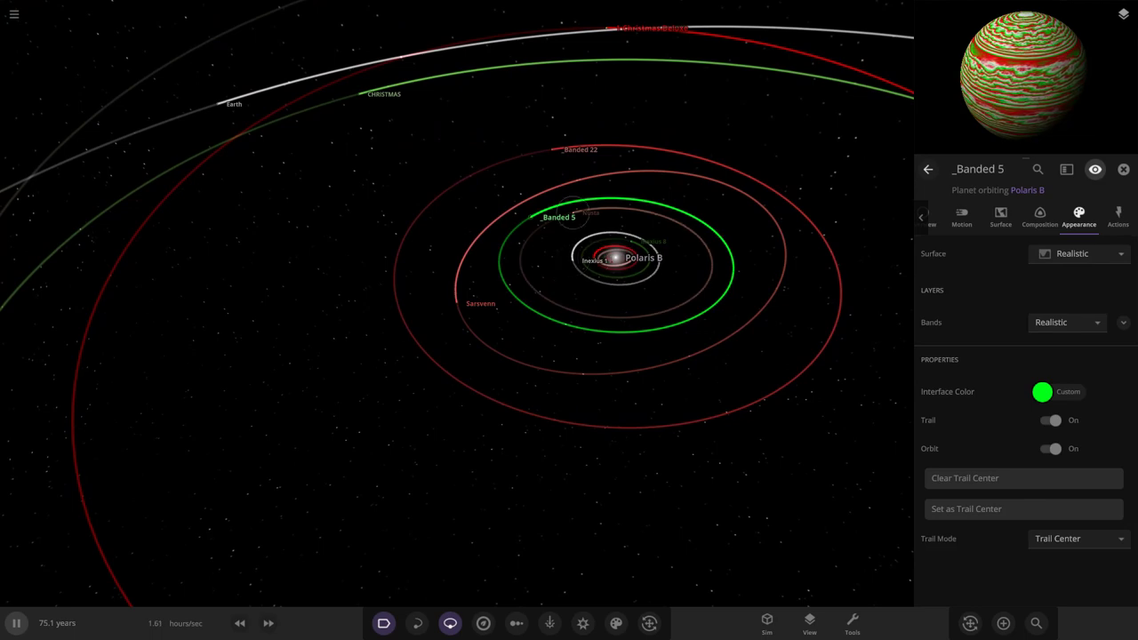
{"action": "double_click", "coordinate": [574, 212]}
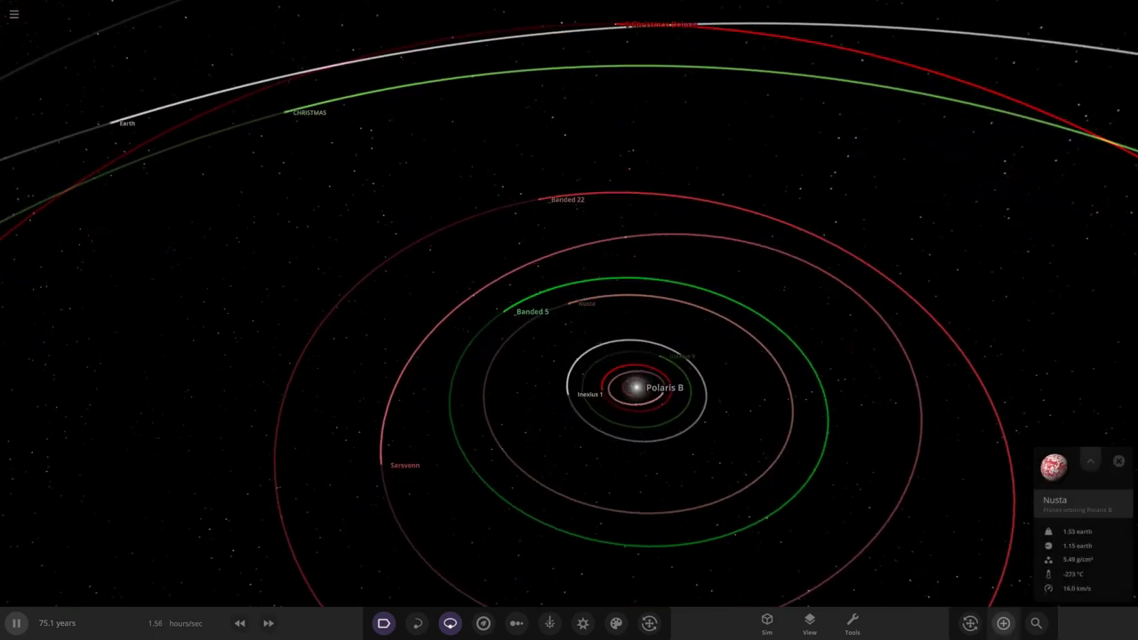
{"action": "left_click", "coordinate": [1003, 623]}
{"action": "left_click", "coordinate": [1122, 324]}
{"action": "scroll", "coordinate": [569, 303], "scroll_direction": "up", "scroll_amount": 10}
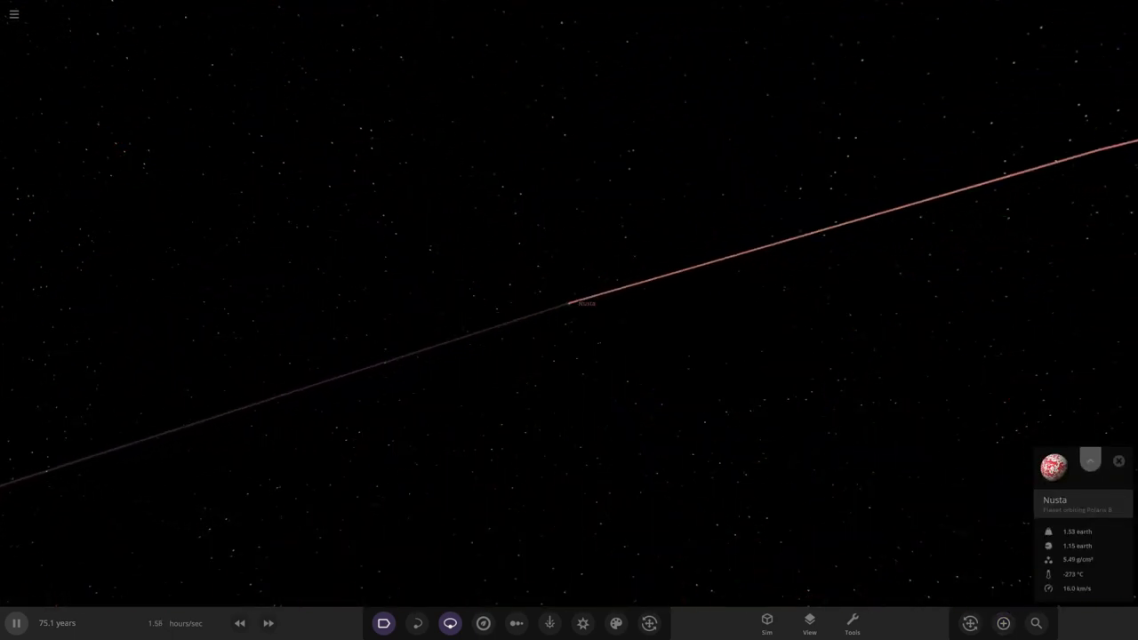
{"action": "left_click", "coordinate": [1089, 460]}
{"action": "scroll", "coordinate": [457, 303], "scroll_direction": "up", "scroll_amount": 8}
{"action": "scroll", "coordinate": [457, 303], "scroll_direction": "down", "scroll_amount": 3}
{"action": "left_click_drag", "start_coordinate": [456, 356], "coordinate": [462, 311]}
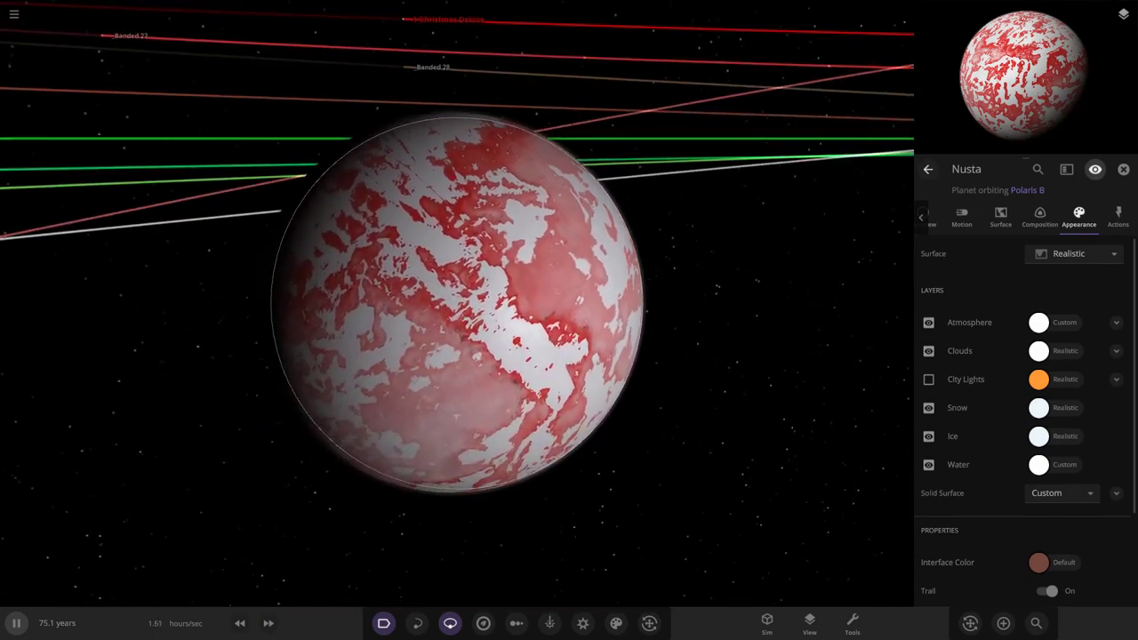
Step: Set Nusta's atmosphere opacity to 52.3 % and close its properties
{"action": "left_click", "coordinate": [934, 217]}
{"action": "left_click", "coordinate": [1078, 217]}
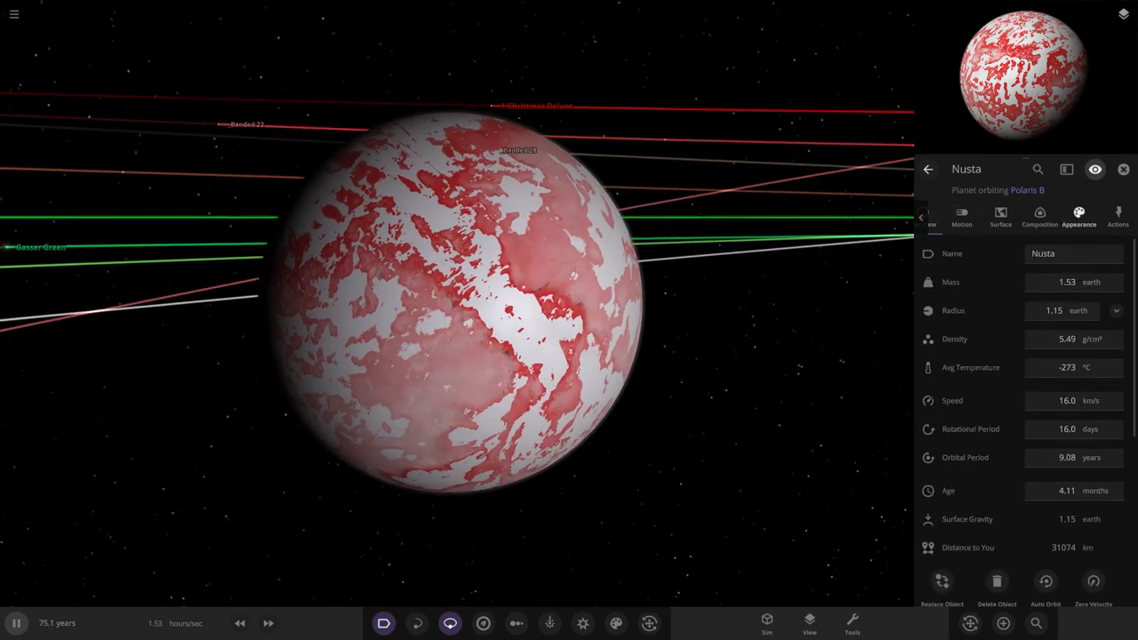
{"action": "left_click", "coordinate": [1115, 323]}
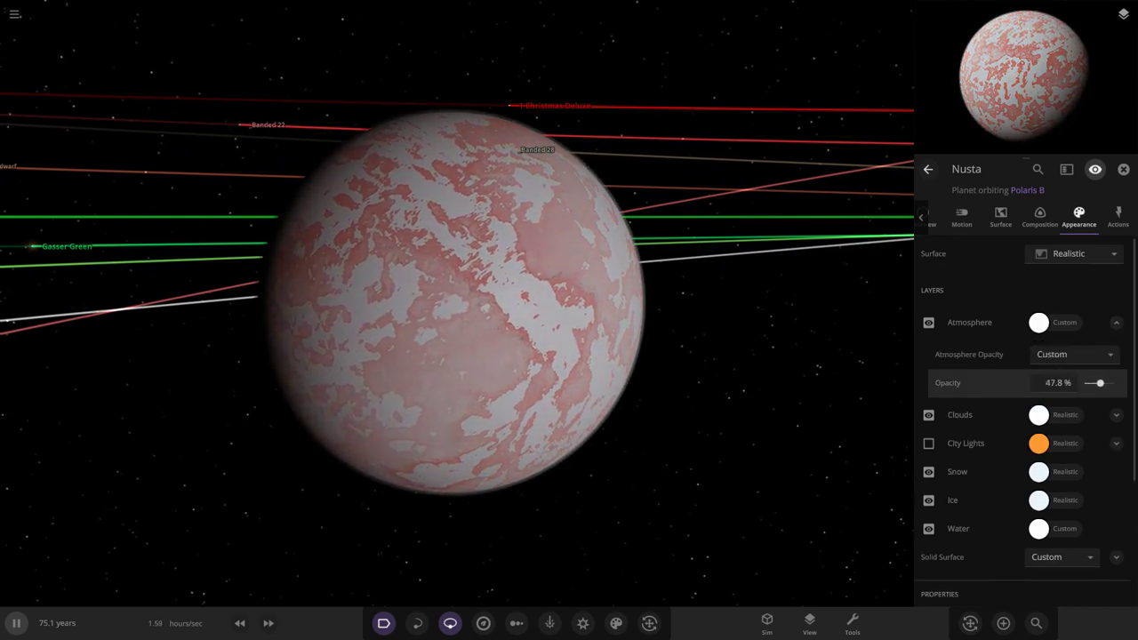
{"action": "left_click", "coordinate": [1101, 383]}
{"action": "left_click_drag", "start_coordinate": [498, 302], "coordinate": [675, 306]}
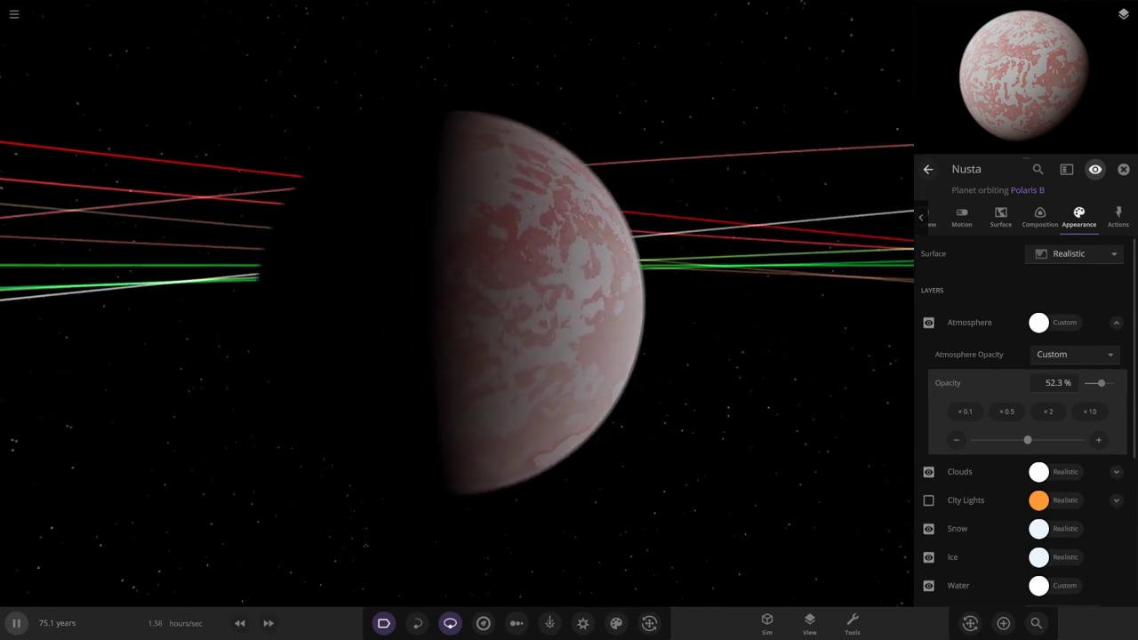
{"action": "left_click", "coordinate": [1123, 169]}
Step: Focus on the planet Kepler22b and open its average temperature for editing
{"action": "scroll", "coordinate": [569, 304], "scroll_direction": "down", "scroll_amount": 10}
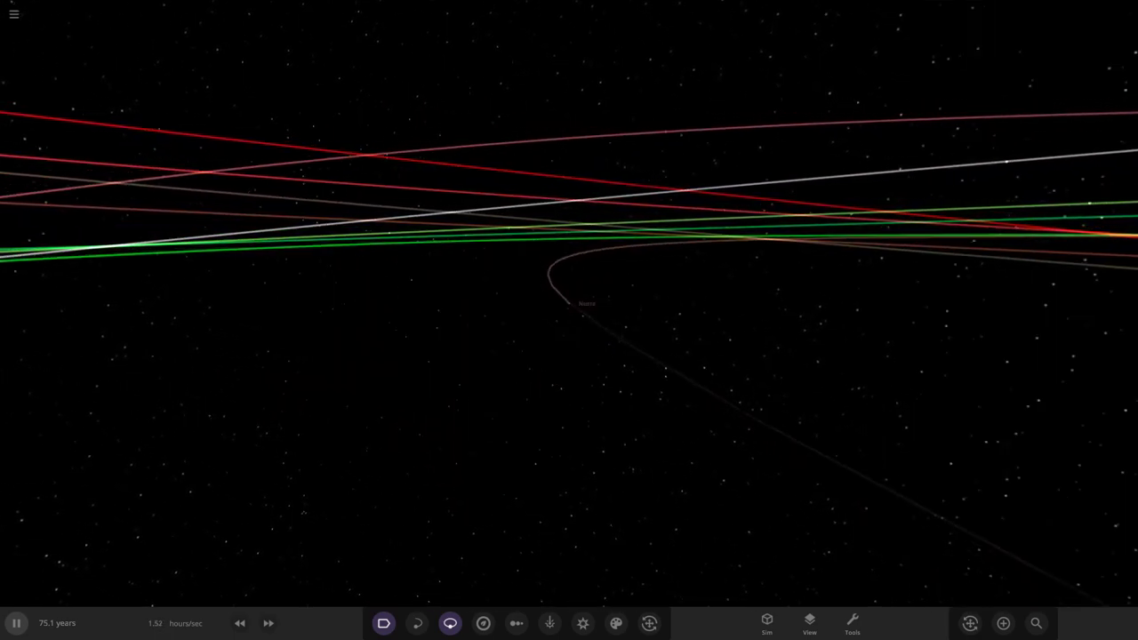
{"action": "scroll", "coordinate": [569, 304], "scroll_direction": "down", "scroll_amount": 8}
{"action": "left_click_drag", "start_coordinate": [569, 266], "coordinate": [591, 391]}
{"action": "scroll", "coordinate": [591, 391], "scroll_direction": "up", "scroll_amount": 3}
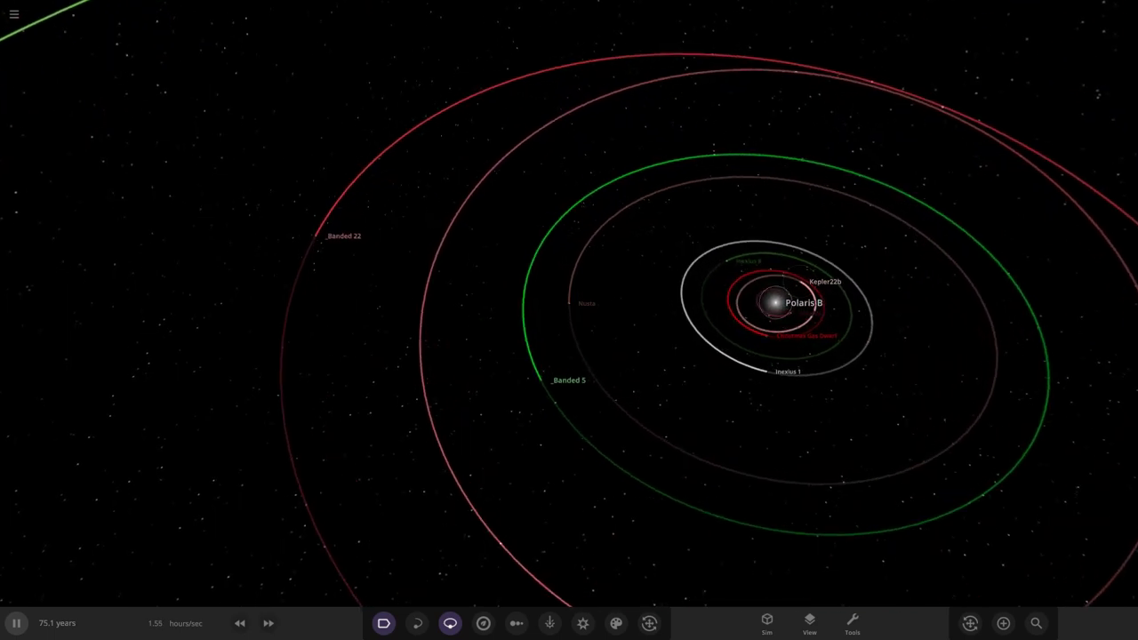
{"action": "double_click", "coordinate": [800, 281]}
{"action": "scroll", "coordinate": [569, 304], "scroll_direction": "down", "scroll_amount": 8}
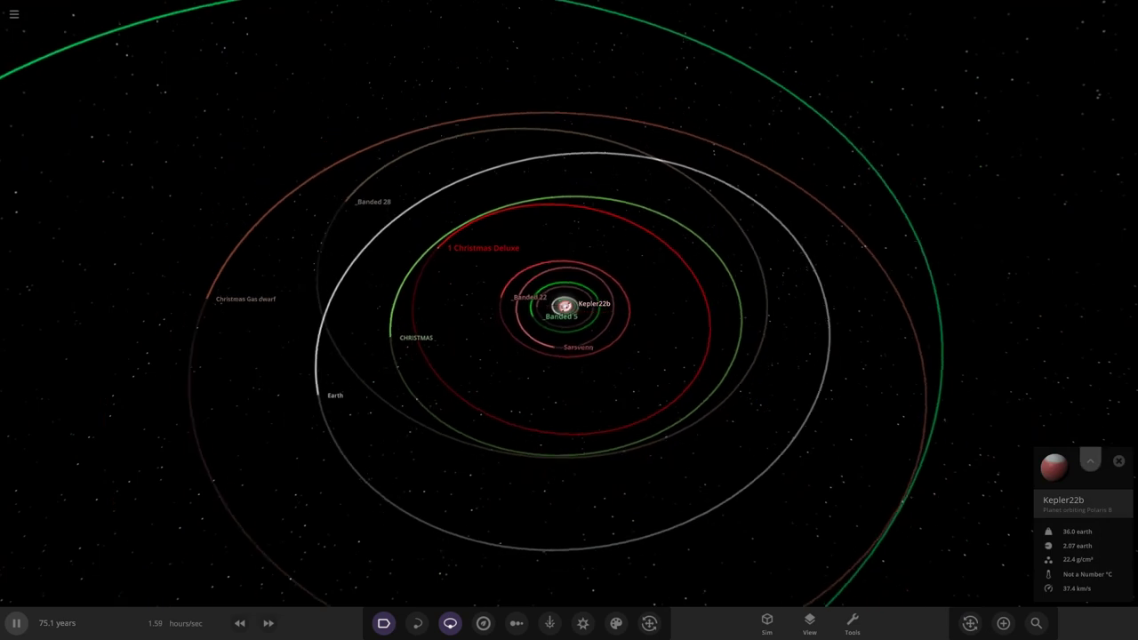
{"action": "left_click", "coordinate": [1090, 460]}
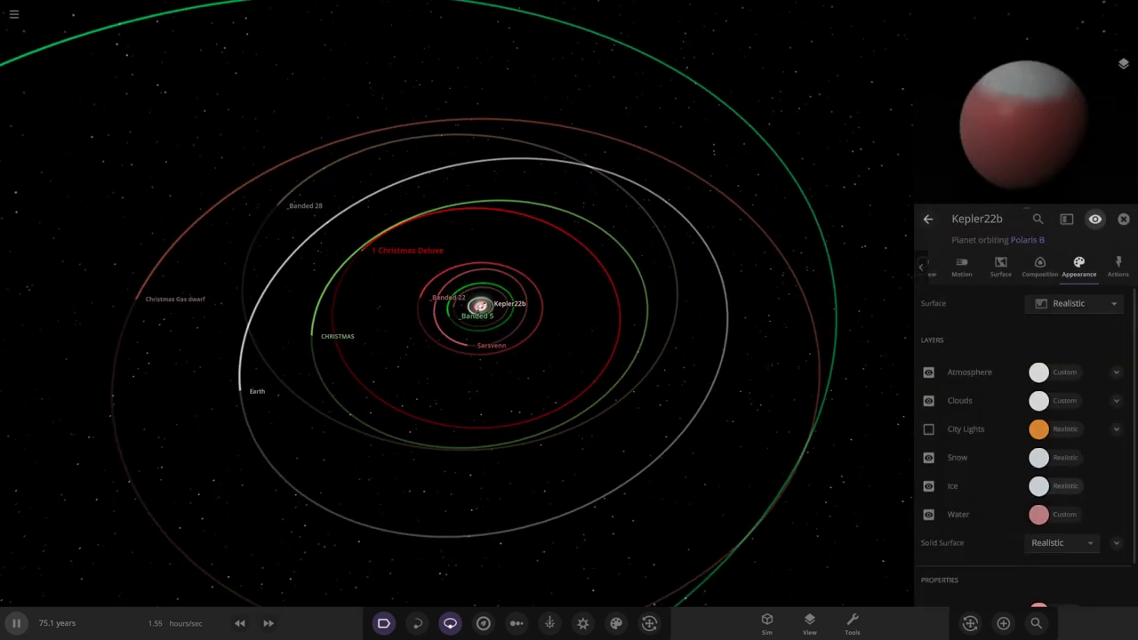
{"action": "left_click", "coordinate": [933, 218]}
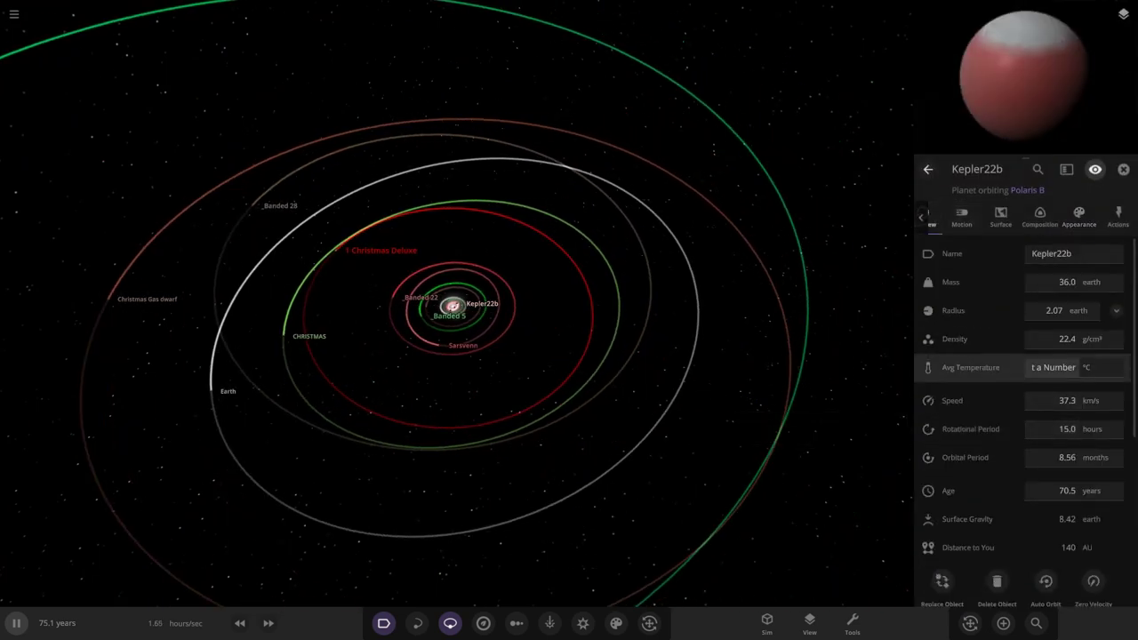
{"action": "left_click", "coordinate": [1054, 367]}
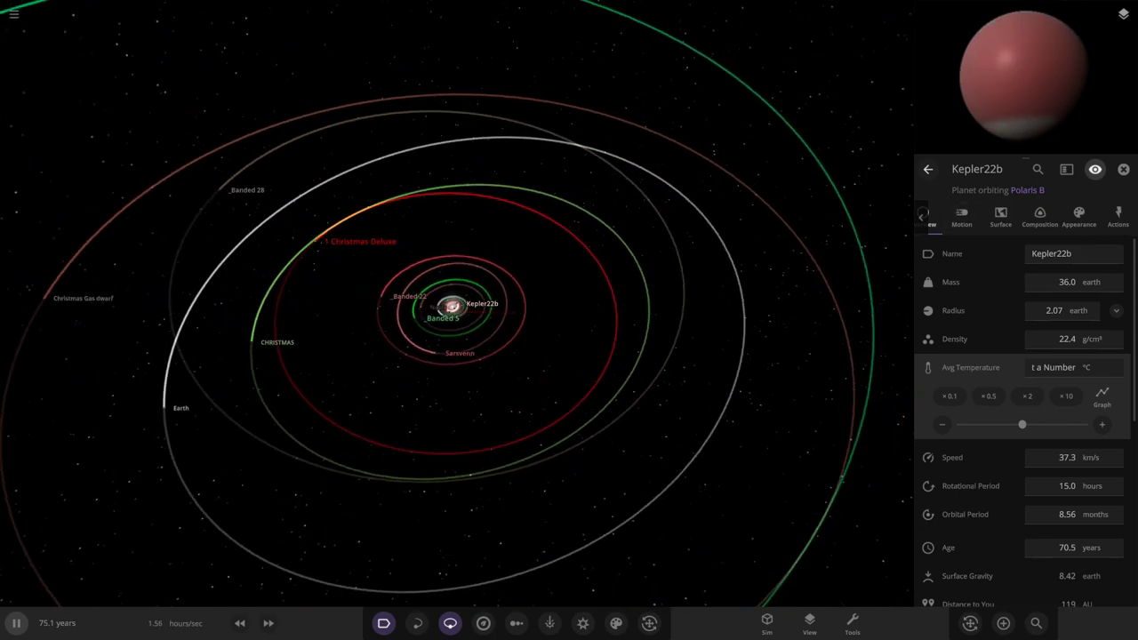
Step: Select the outermost planet, Gasser Green, and set its orbital period to 1286 years
{"action": "left_click", "coordinate": [233, 190]}
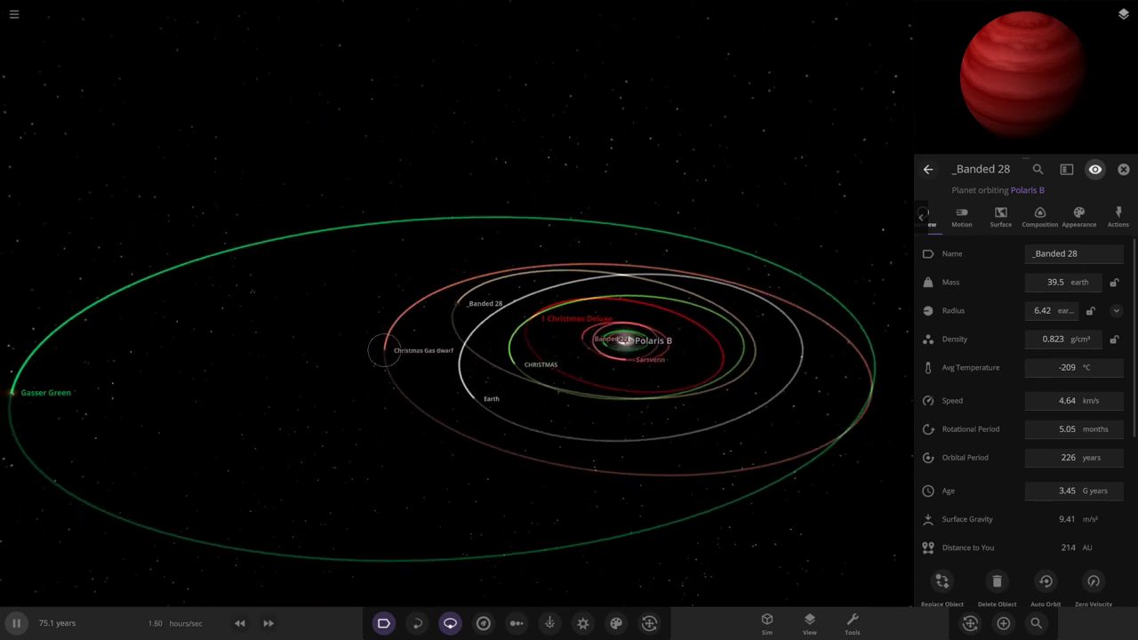
{"action": "left_click", "coordinate": [384, 350]}
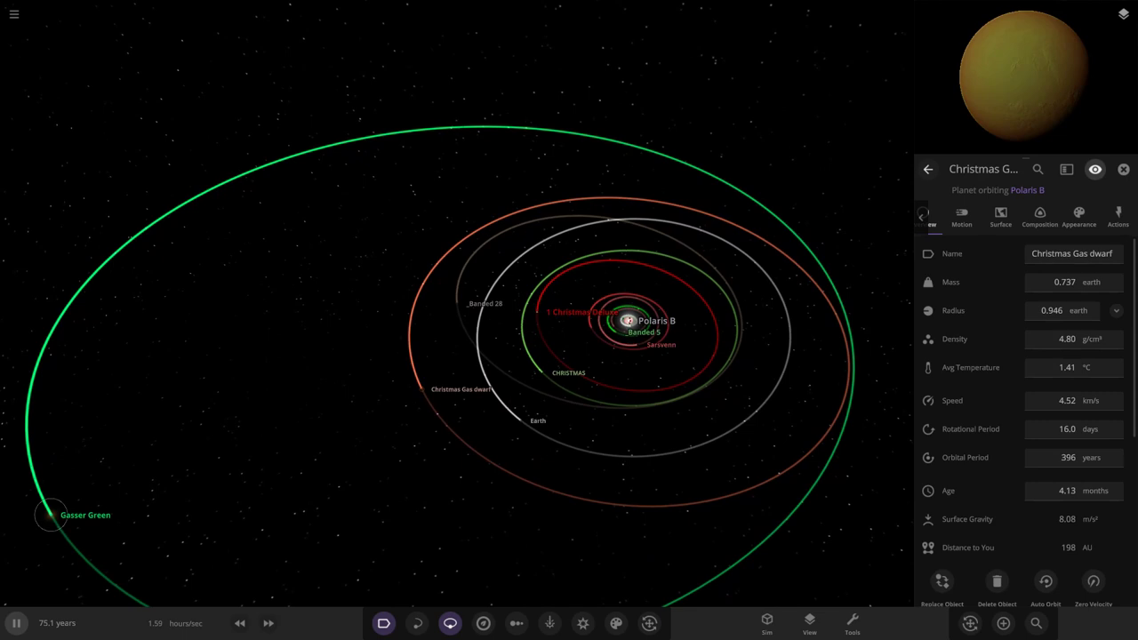
{"action": "left_click", "coordinate": [50, 514]}
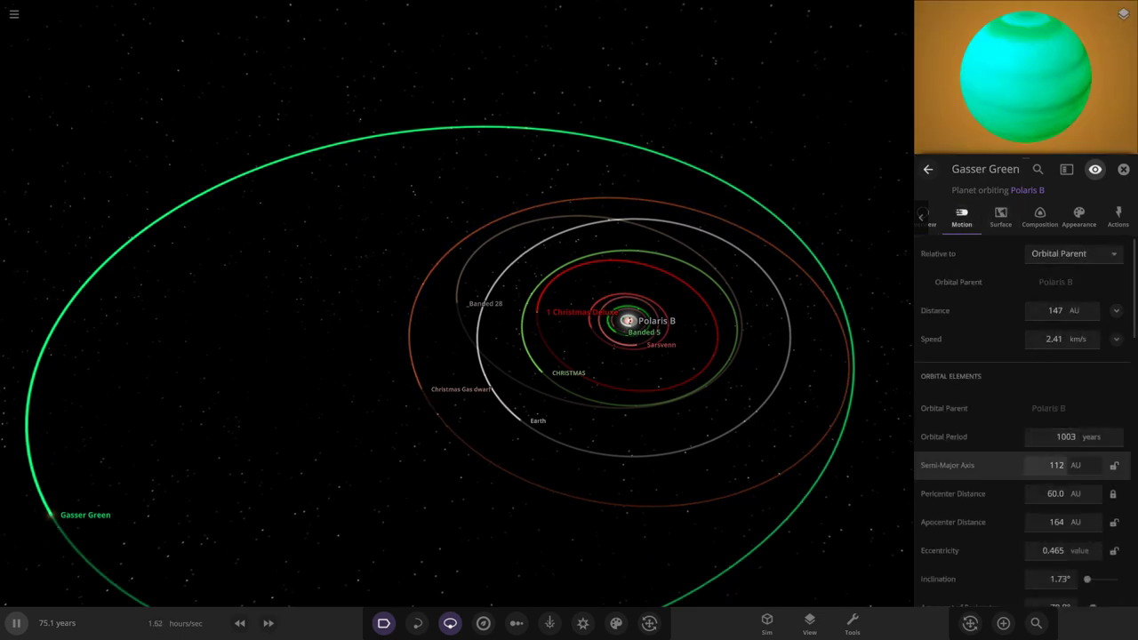
{"action": "left_click", "coordinate": [1064, 437]}
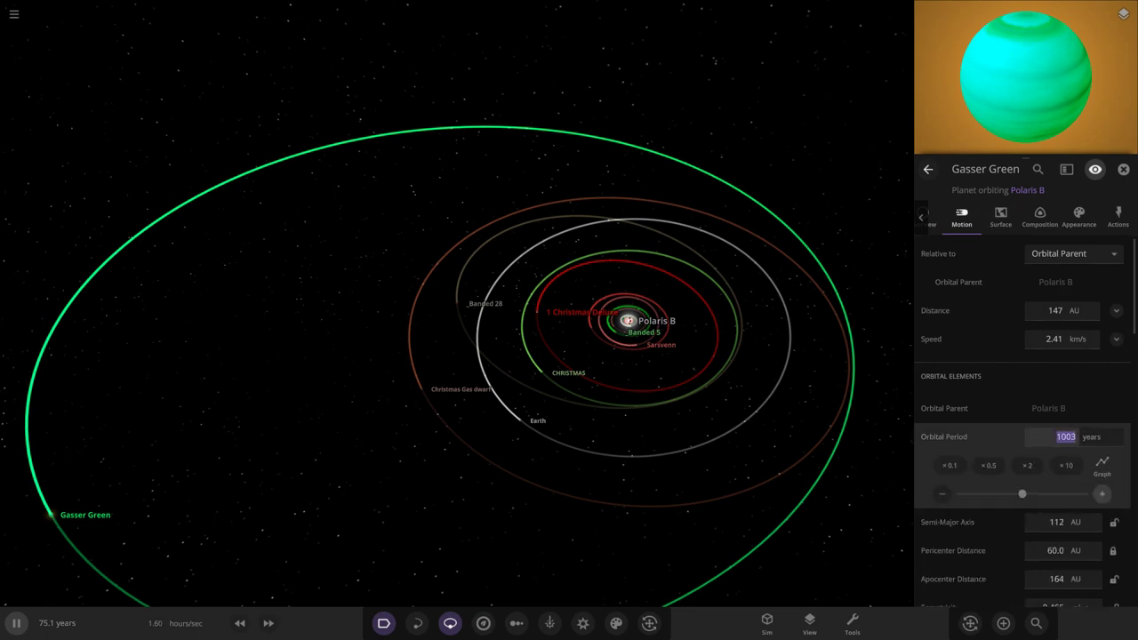
{"action": "left_click", "coordinate": [1102, 494]}
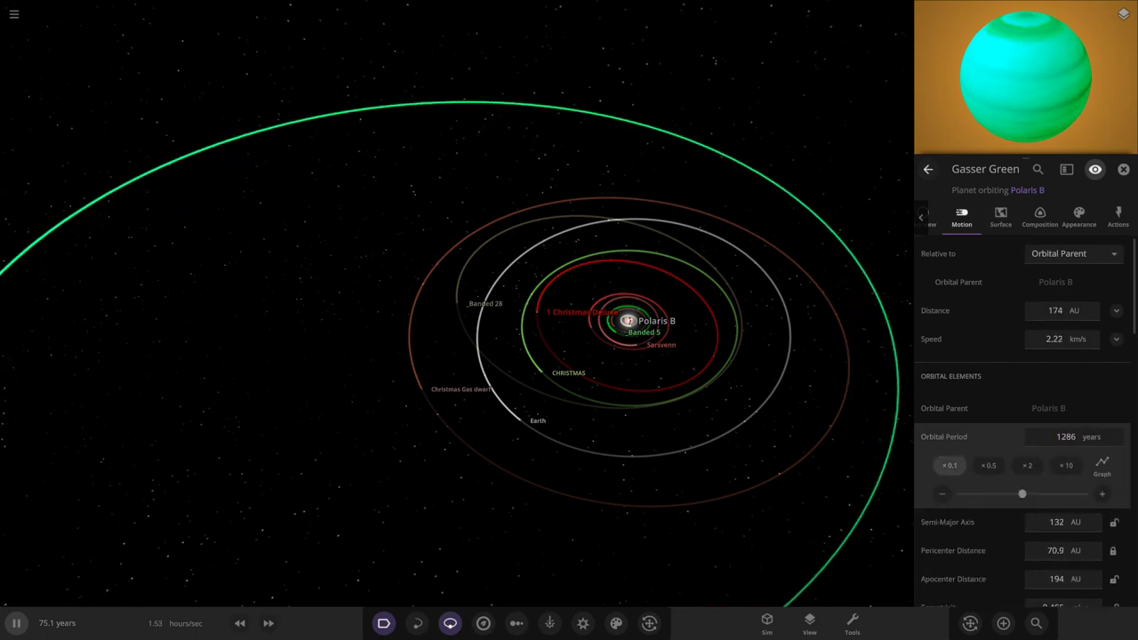
Step: Set Gasser Green's orbital eccentricity to 0.519
{"action": "scroll", "coordinate": [499, 345], "scroll_direction": "down", "scroll_amount": 5}
{"action": "scroll", "coordinate": [1083, 551], "scroll_direction": "down", "scroll_amount": 3}
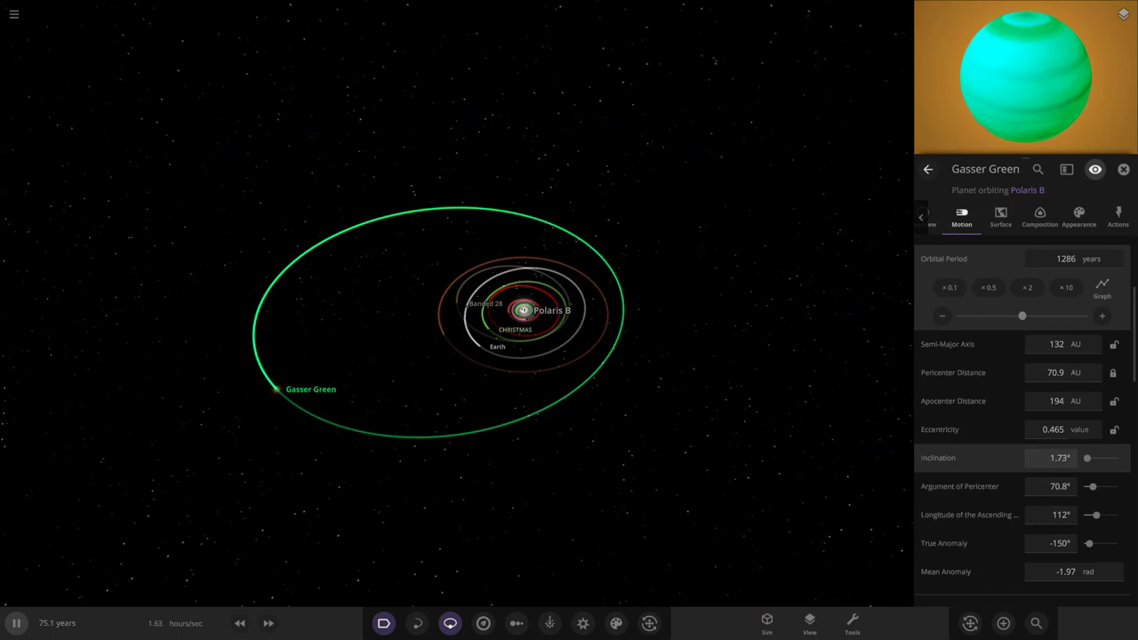
{"action": "left_click", "coordinate": [1053, 430]}
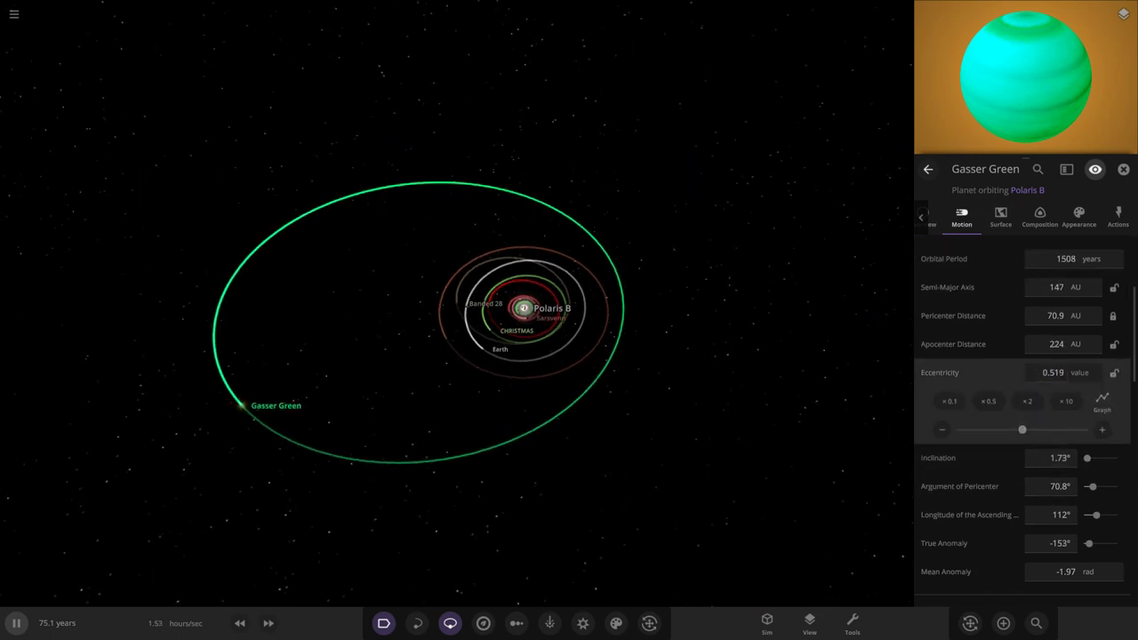
{"action": "scroll", "coordinate": [457, 304], "scroll_direction": "up", "scroll_amount": 8}
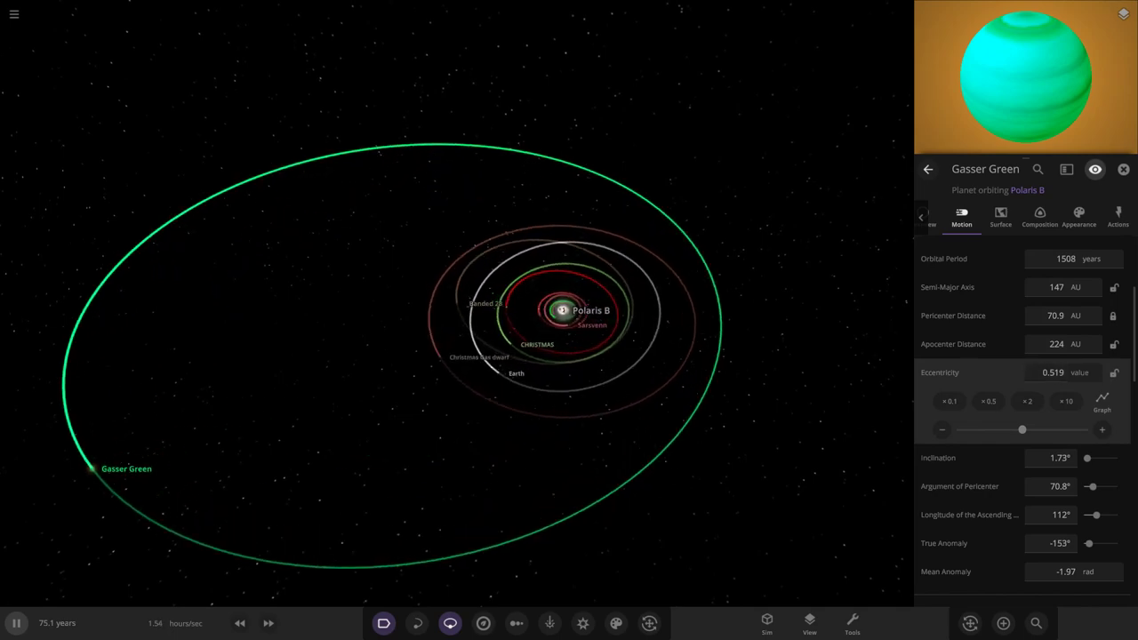
{"action": "scroll", "coordinate": [457, 304], "scroll_direction": "down", "scroll_amount": 3}
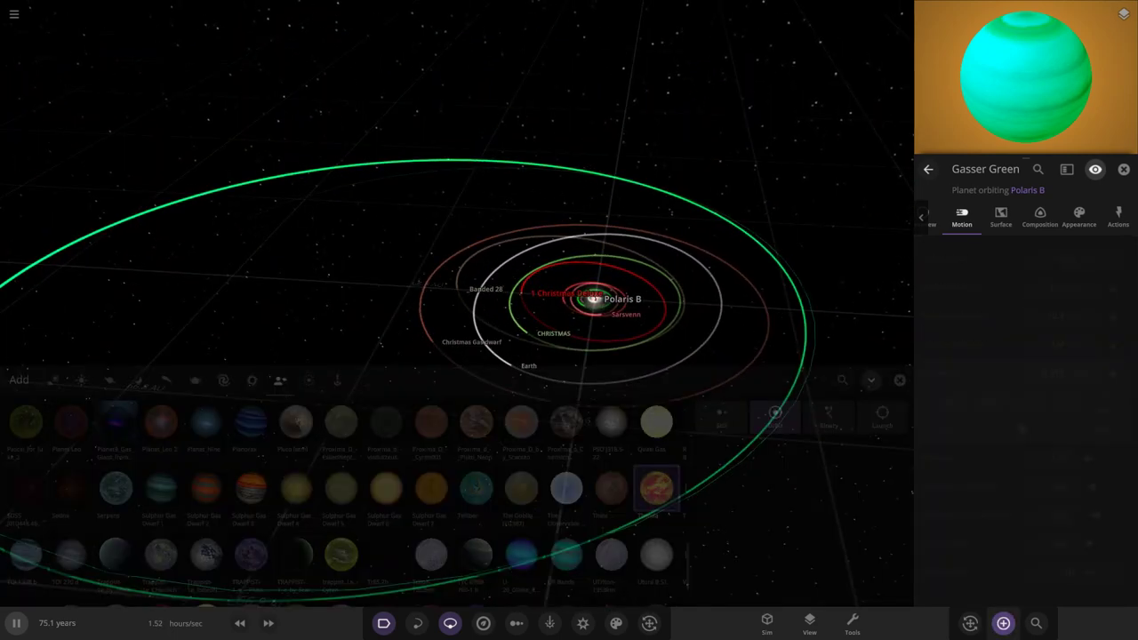
Step: Add the star __EBLM JO555-57AB from the user object library in orbit around Polaris B, outside Gasser Green's orbit
{"action": "scroll", "coordinate": [533, 483], "scroll_direction": "down", "scroll_amount": 3}
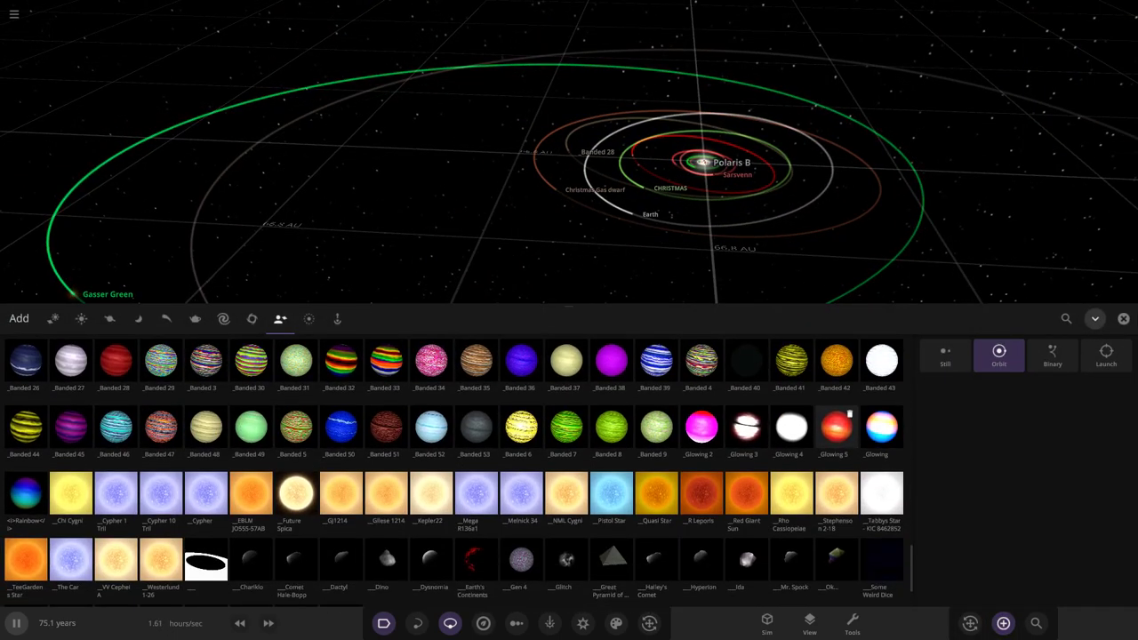
{"action": "scroll", "coordinate": [658, 494], "scroll_direction": "down", "scroll_amount": 1}
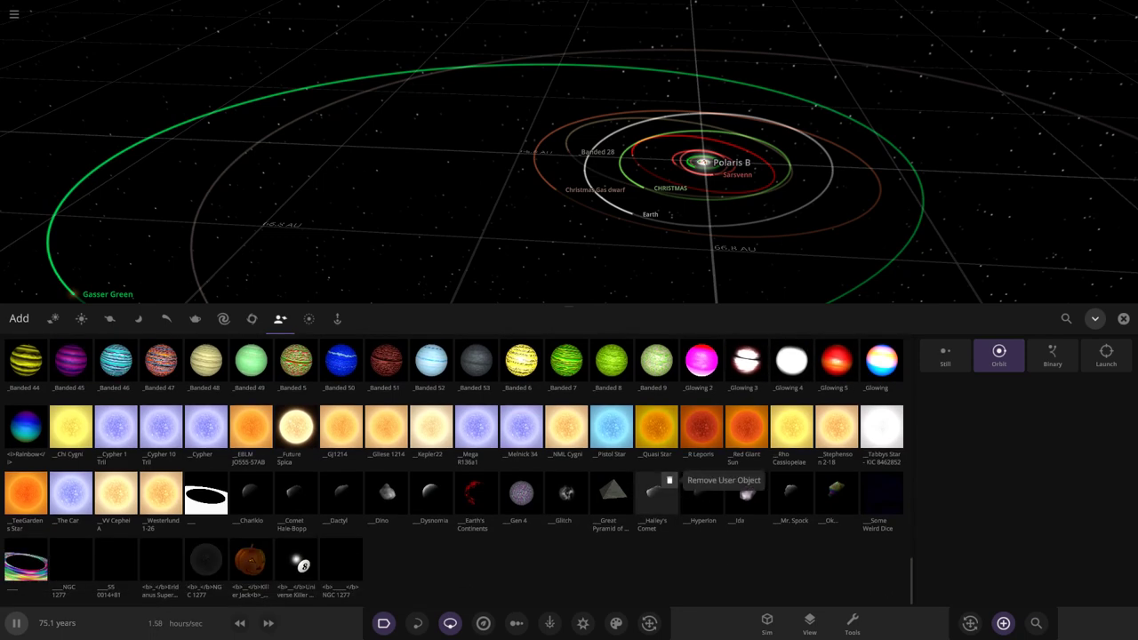
{"action": "scroll", "coordinate": [117, 427], "scroll_direction": "up", "scroll_amount": 12}
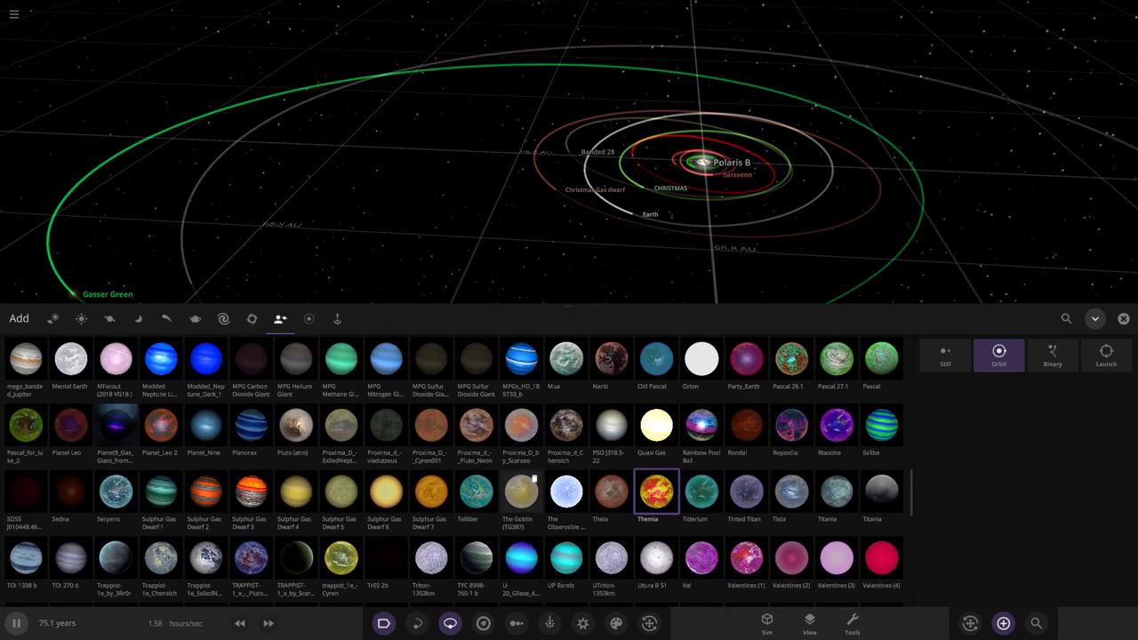
{"action": "scroll", "coordinate": [534, 573], "scroll_direction": "up", "scroll_amount": 10}
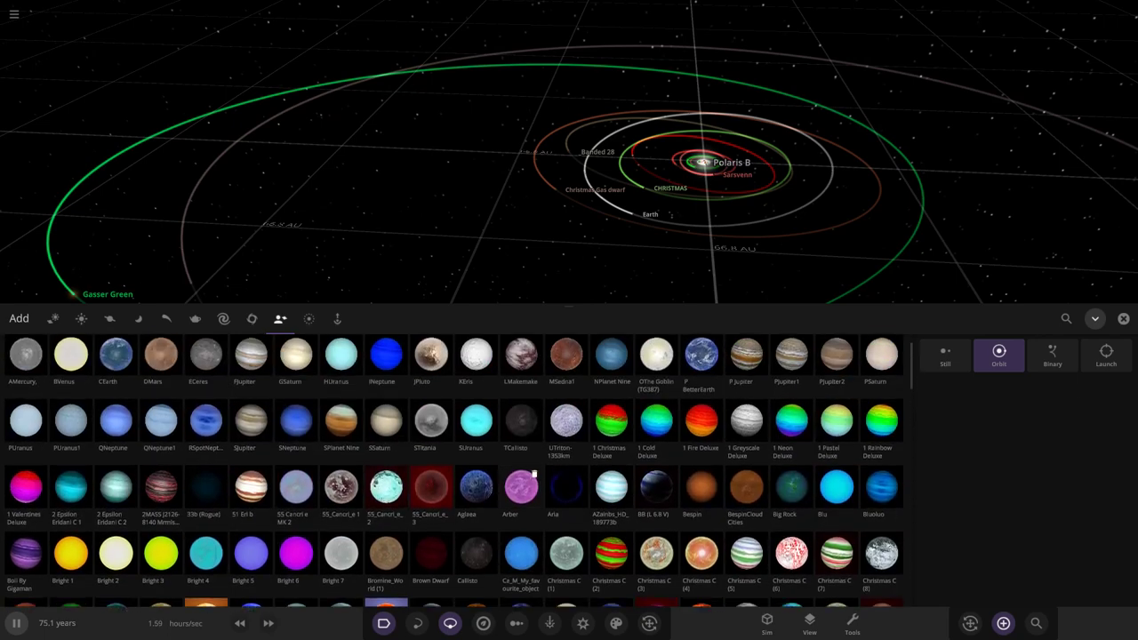
{"action": "scroll", "coordinate": [758, 347], "scroll_direction": "down", "scroll_amount": 20}
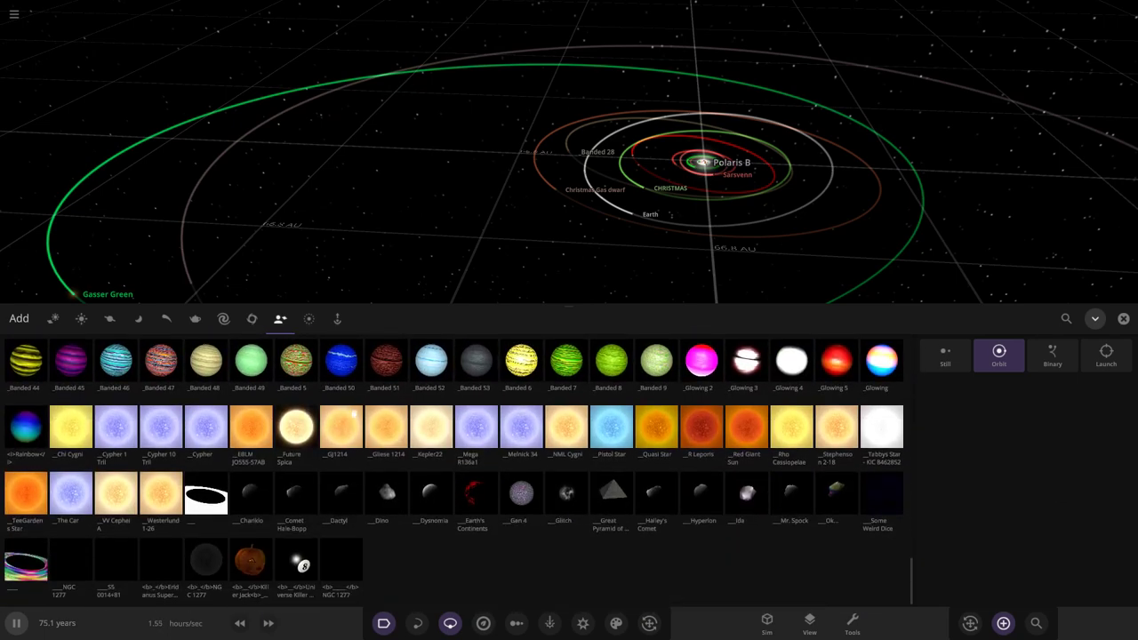
{"action": "scroll", "coordinate": [474, 236], "scroll_direction": "down", "scroll_amount": 5}
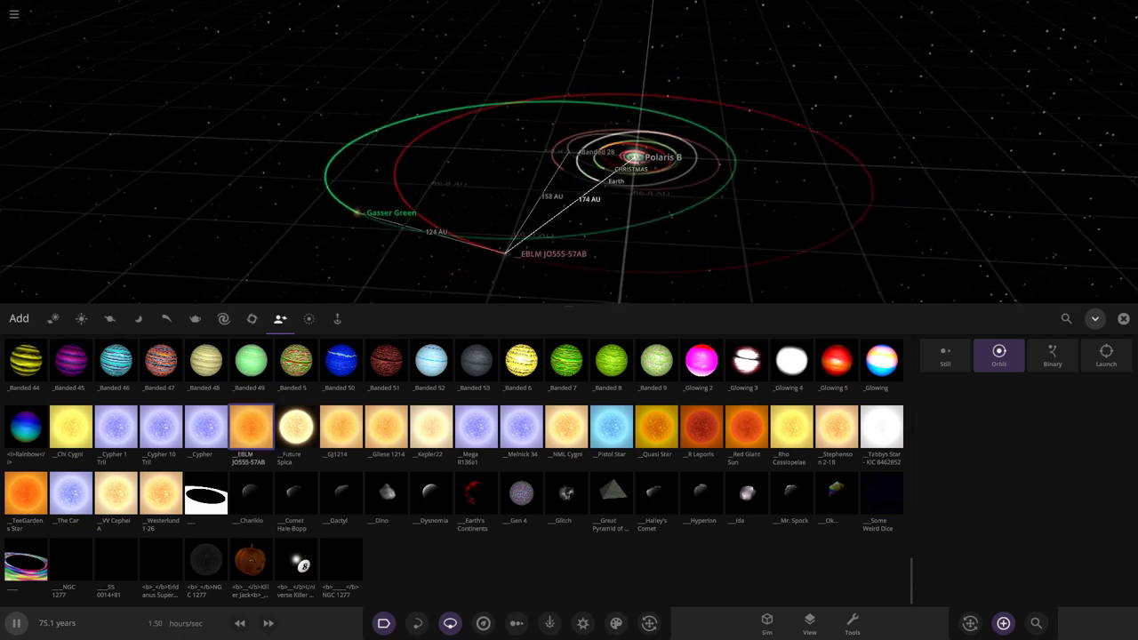
{"action": "left_click_drag", "start_coordinate": [607, 259], "coordinate": [589, 285]}
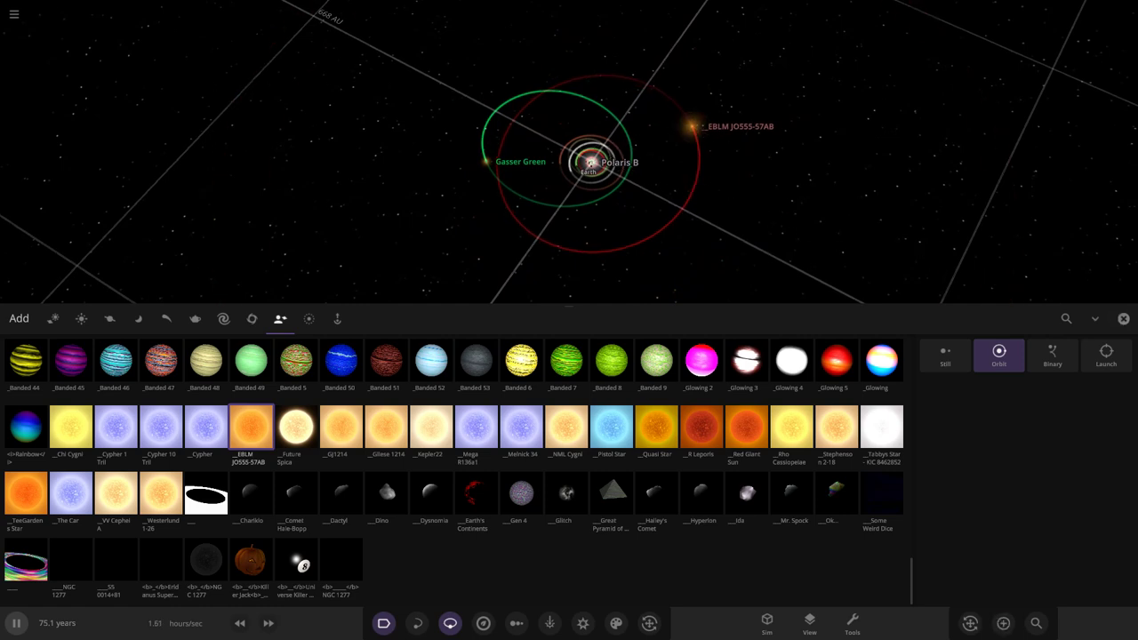
{"action": "key", "text": "Escape"}
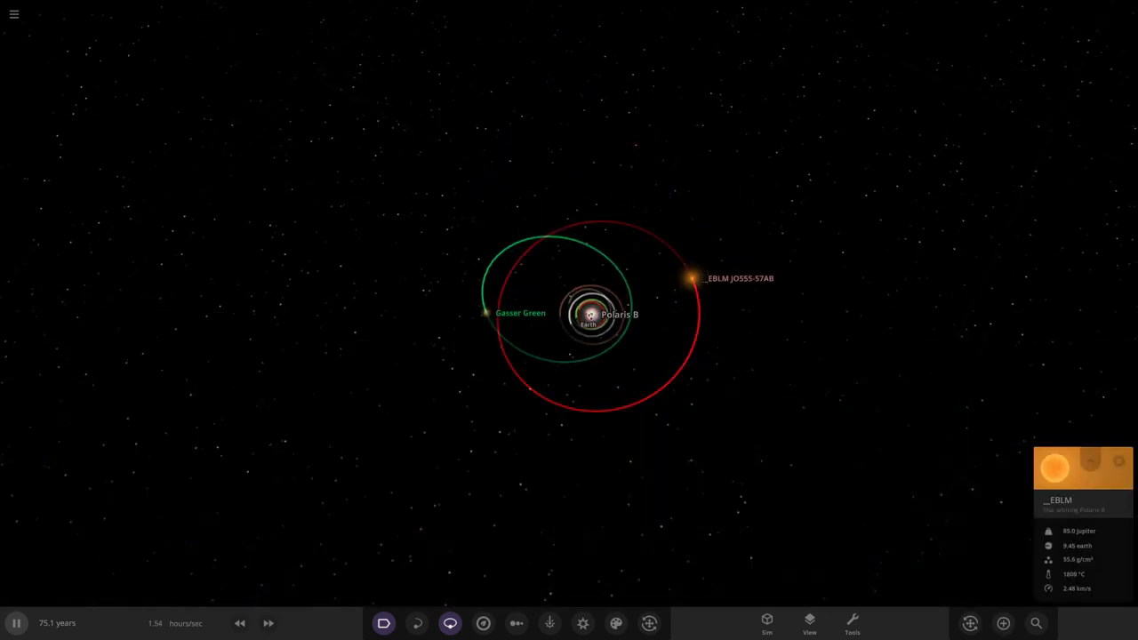
Step: Set the photosphere colour of __EBLM JO555-57AB to light red, #FE7F7E
{"action": "left_click", "coordinate": [1090, 460]}
{"action": "left_click", "coordinate": [1090, 216]}
{"action": "left_click", "coordinate": [1041, 282]}
{"action": "left_click", "coordinate": [969, 272]}
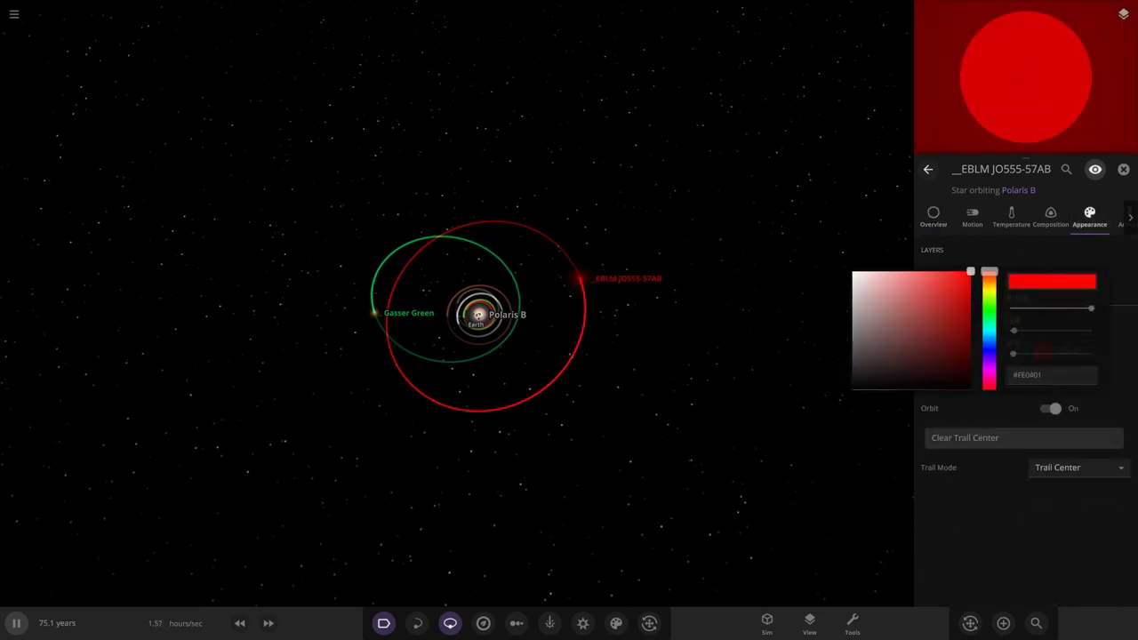
{"action": "left_click_drag", "start_coordinate": [924, 271], "coordinate": [913, 271]}
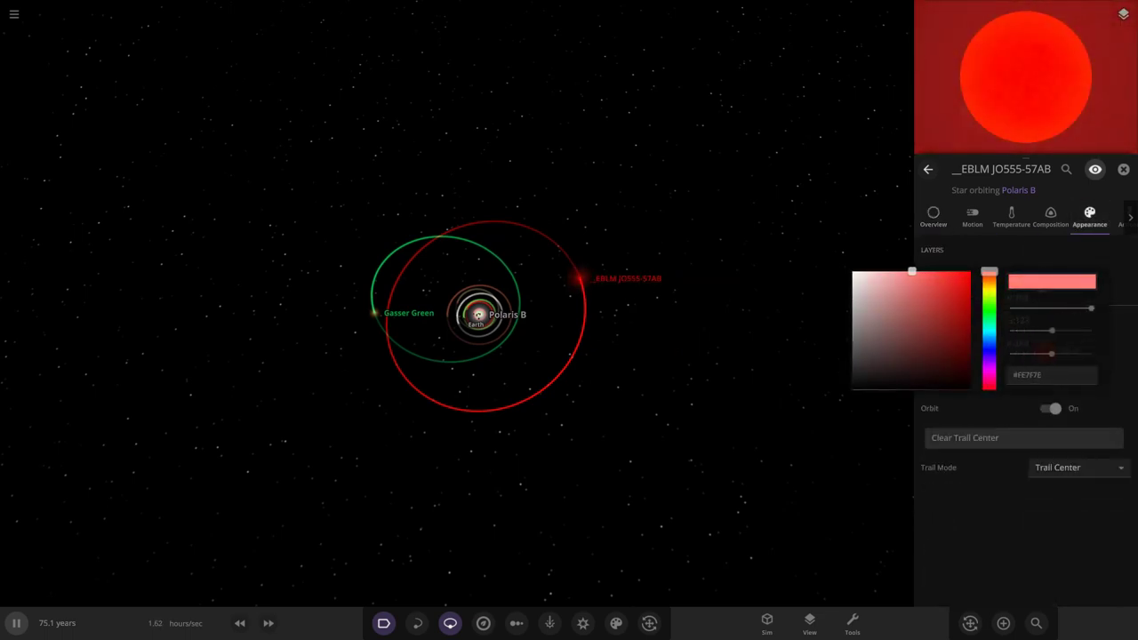
{"action": "left_click", "coordinate": [675, 374]}
Step: Set the orbital inclination of __EBLM JO555-57AB to 58.8°
{"action": "left_click_drag", "start_coordinate": [622, 382], "coordinate": [680, 320]}
{"action": "scroll", "coordinate": [680, 320], "scroll_direction": "up", "scroll_amount": 3}
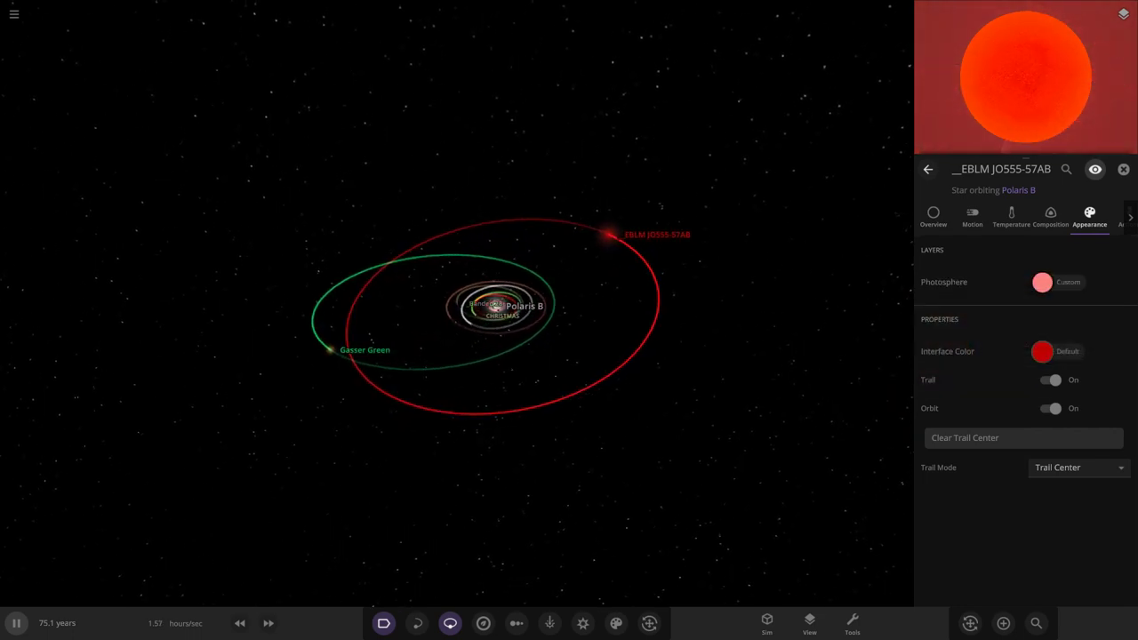
{"action": "left_click", "coordinate": [971, 216]}
{"action": "scroll", "coordinate": [1022, 400], "scroll_direction": "down", "scroll_amount": 6}
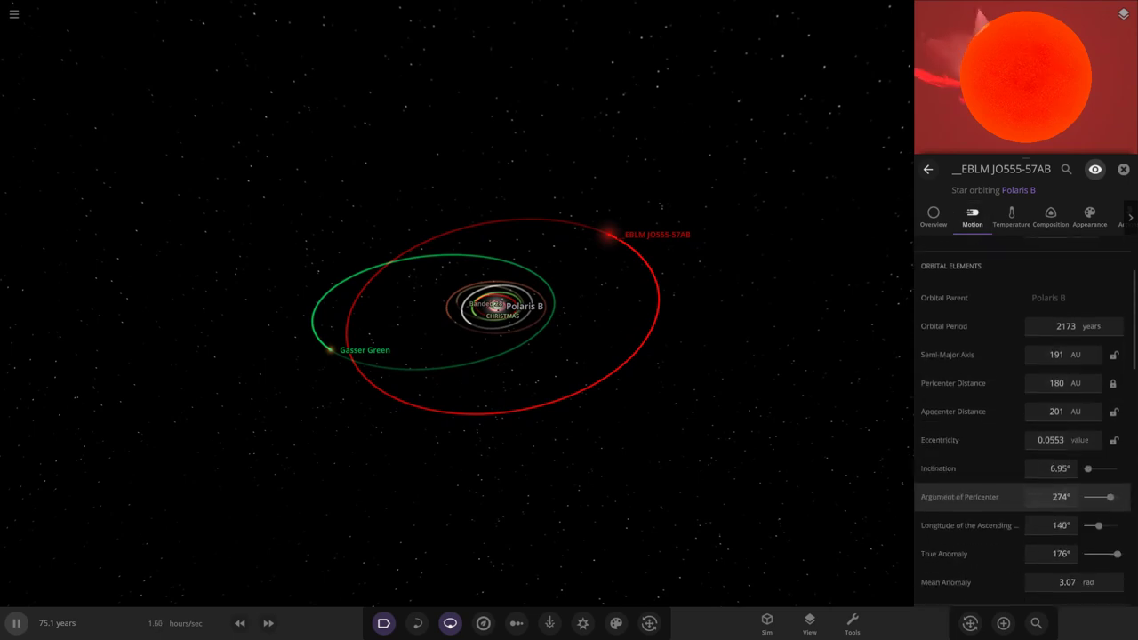
{"action": "left_click_drag", "start_coordinate": [1088, 367], "coordinate": [1096, 366]}
{"action": "left_click_drag", "start_coordinate": [782, 391], "coordinate": [787, 325]}
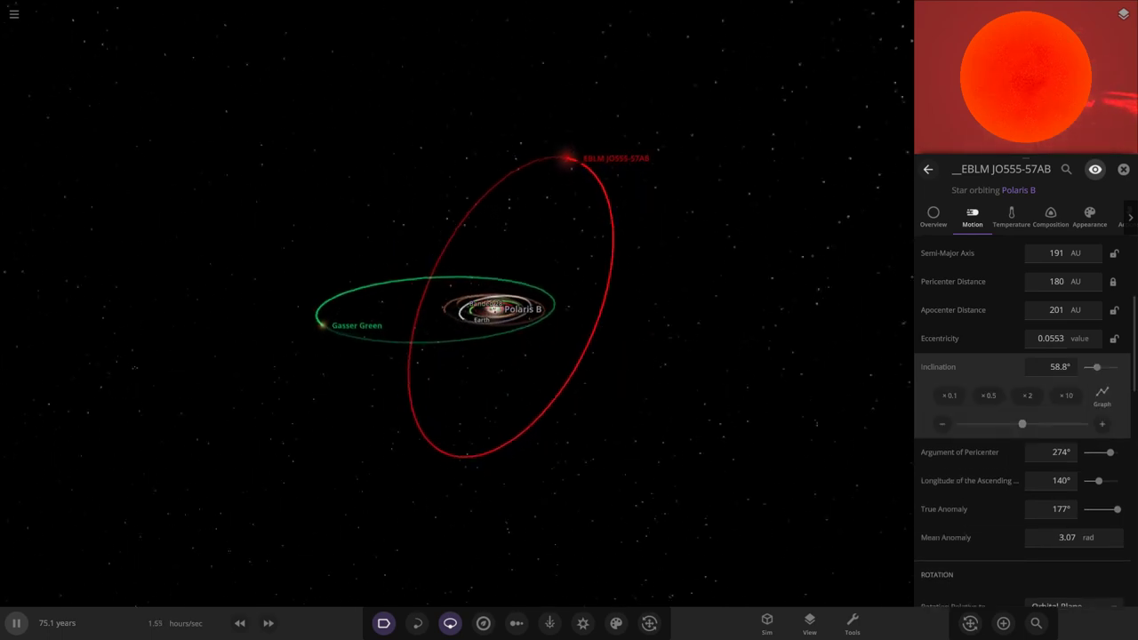
Step: Set the red star's orbital eccentricity to 0.572 and its inclination to 48.4°
{"action": "scroll", "coordinate": [977, 481], "scroll_direction": "down", "scroll_amount": 3}
{"action": "left_click_drag", "start_coordinate": [791, 400], "coordinate": [880, 421]}
{"action": "scroll", "coordinate": [977, 430], "scroll_direction": "up", "scroll_amount": 5}
{"action": "scroll", "coordinate": [978, 430], "scroll_direction": "up", "scroll_amount": 4}
{"action": "scroll", "coordinate": [978, 435], "scroll_direction": "down", "scroll_amount": 4}
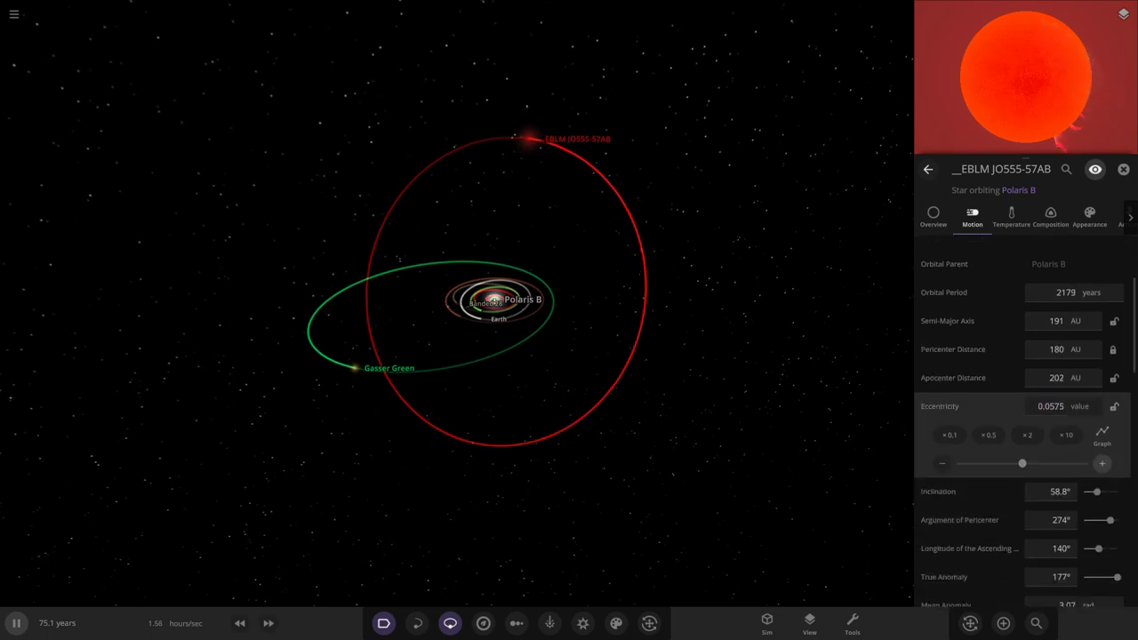
{"action": "left_click", "coordinate": [1027, 435]}
{"action": "left_click", "coordinate": [1026, 435]}
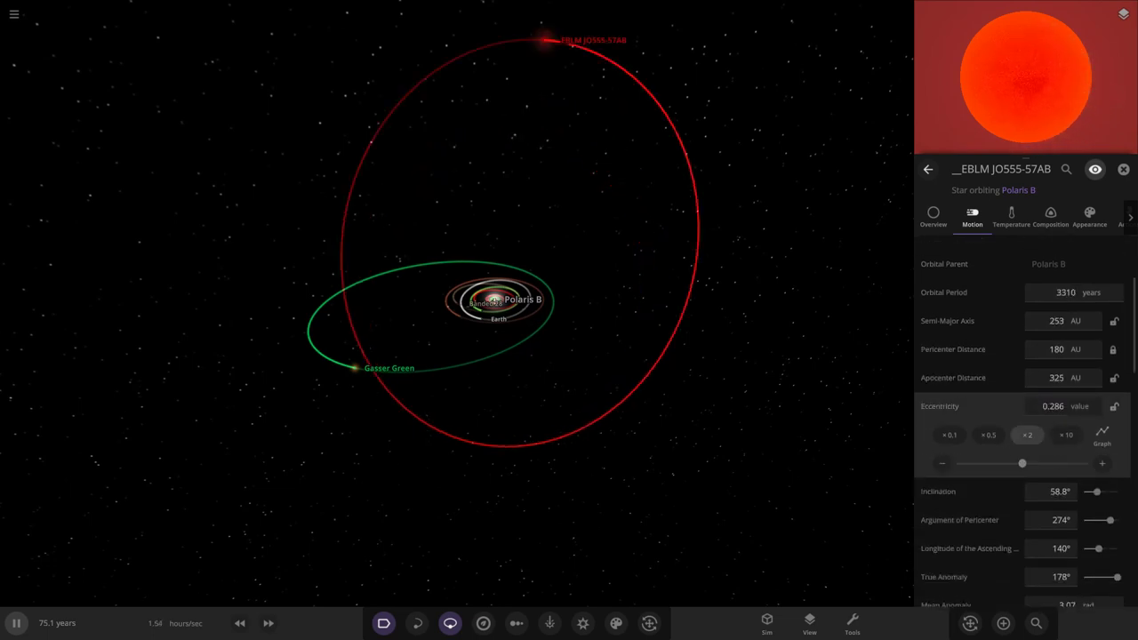
{"action": "left_click", "coordinate": [1027, 435]}
{"action": "scroll", "coordinate": [836, 409], "scroll_direction": "down", "scroll_amount": 3}
{"action": "left_click_drag", "start_coordinate": [711, 382], "coordinate": [626, 316]}
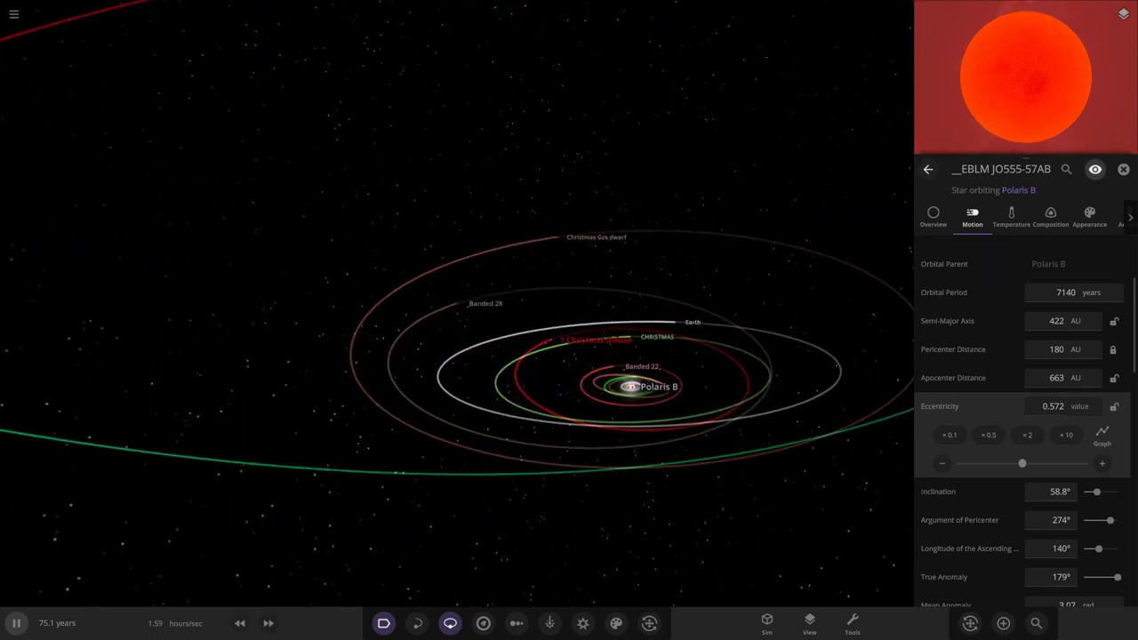
{"action": "left_click_drag", "start_coordinate": [1097, 492], "coordinate": [1094, 491]}
{"action": "scroll", "coordinate": [457, 303], "scroll_direction": "down", "scroll_amount": 5}
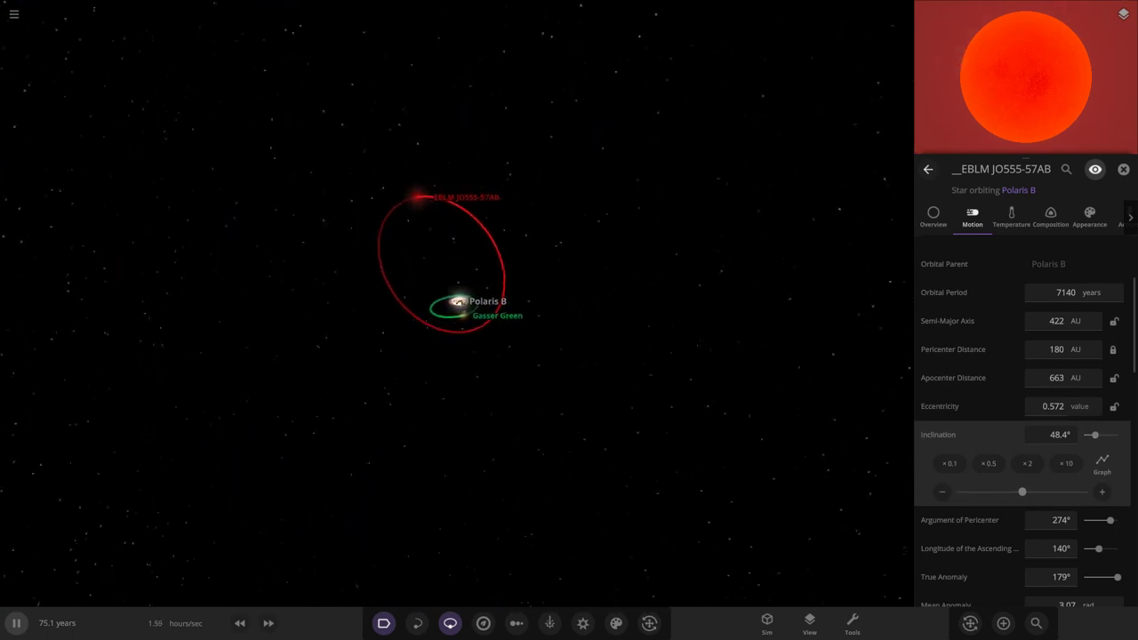
Step: Shorten the red star's orbital period to 3570 years and set its eccentricity to 0.483
{"action": "left_click", "coordinate": [1061, 292]}
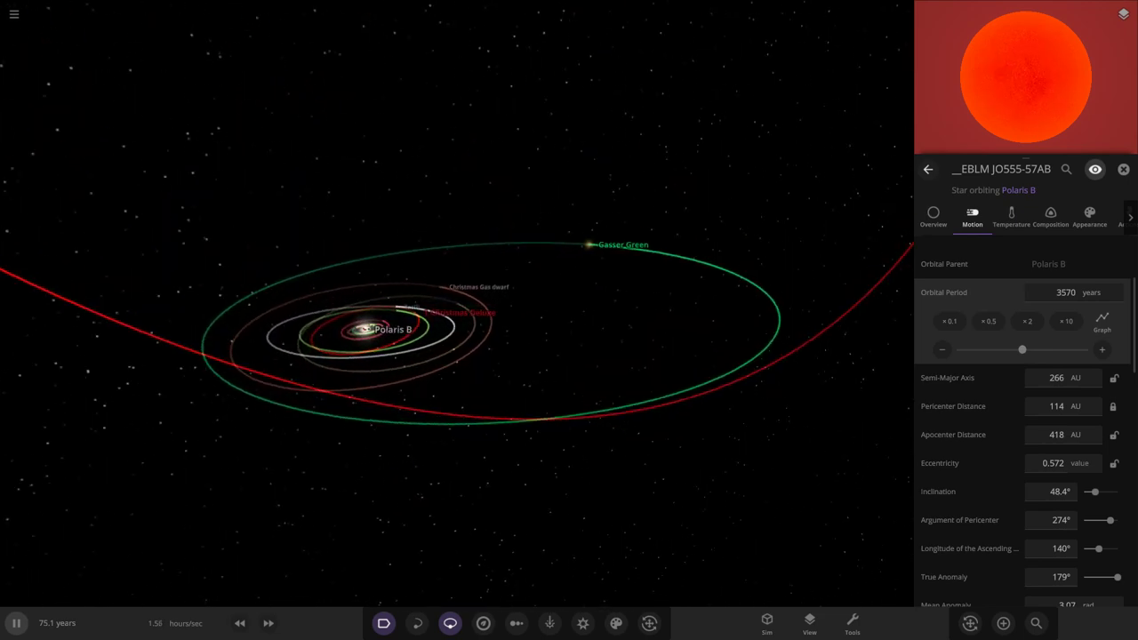
{"action": "scroll", "coordinate": [457, 304], "scroll_direction": "down", "scroll_amount": 5}
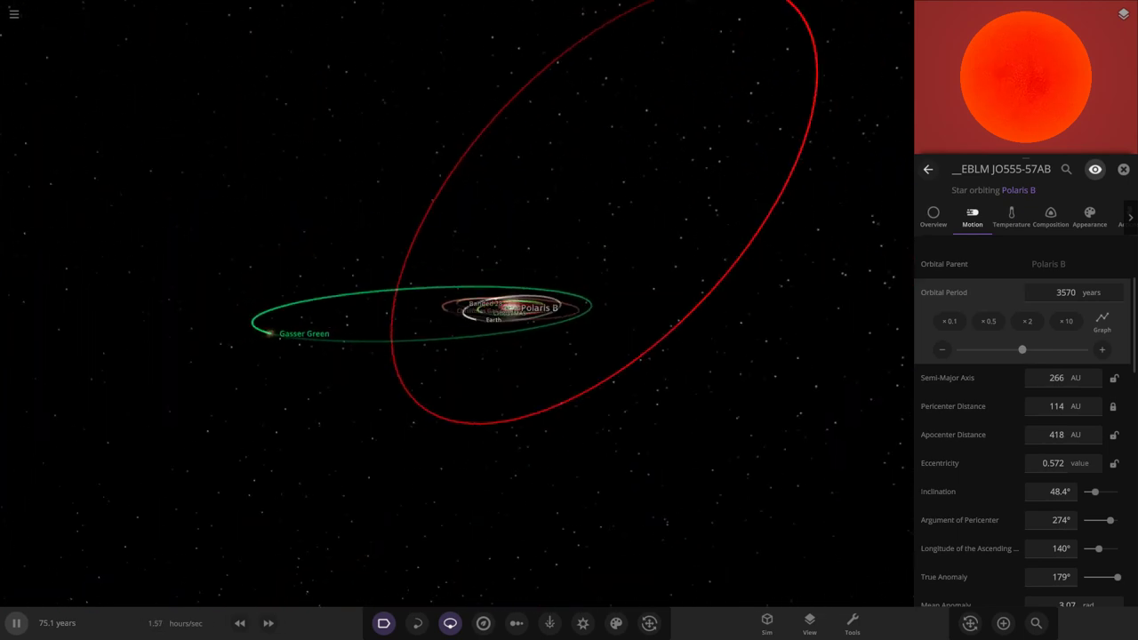
{"action": "scroll", "coordinate": [1052, 423], "scroll_direction": "down", "scroll_amount": 3}
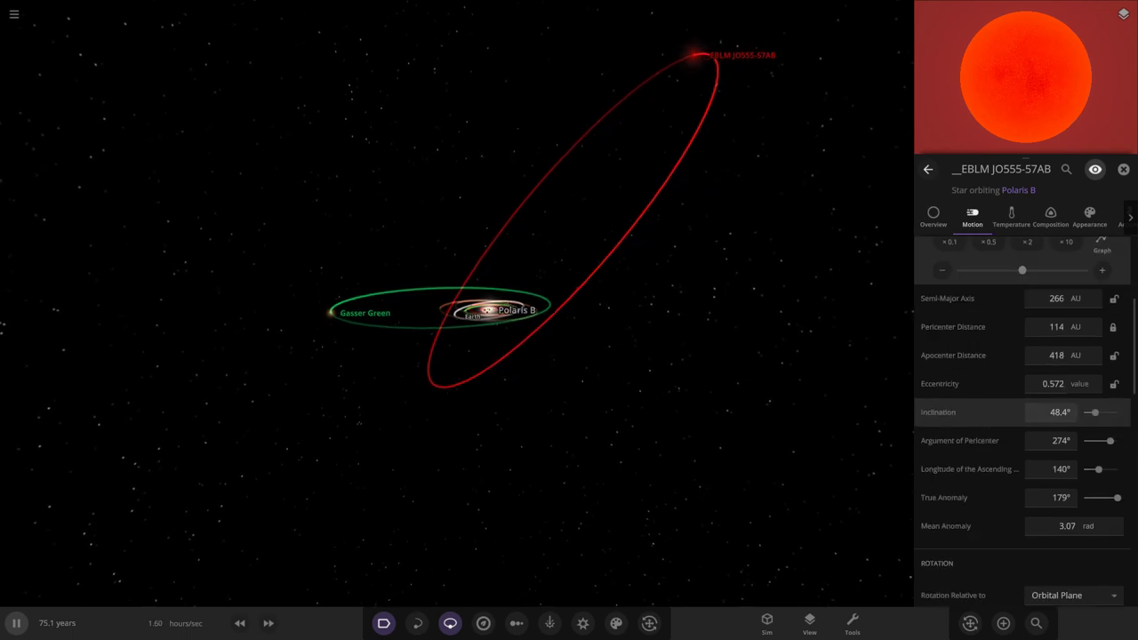
{"action": "left_click", "coordinate": [1052, 383]}
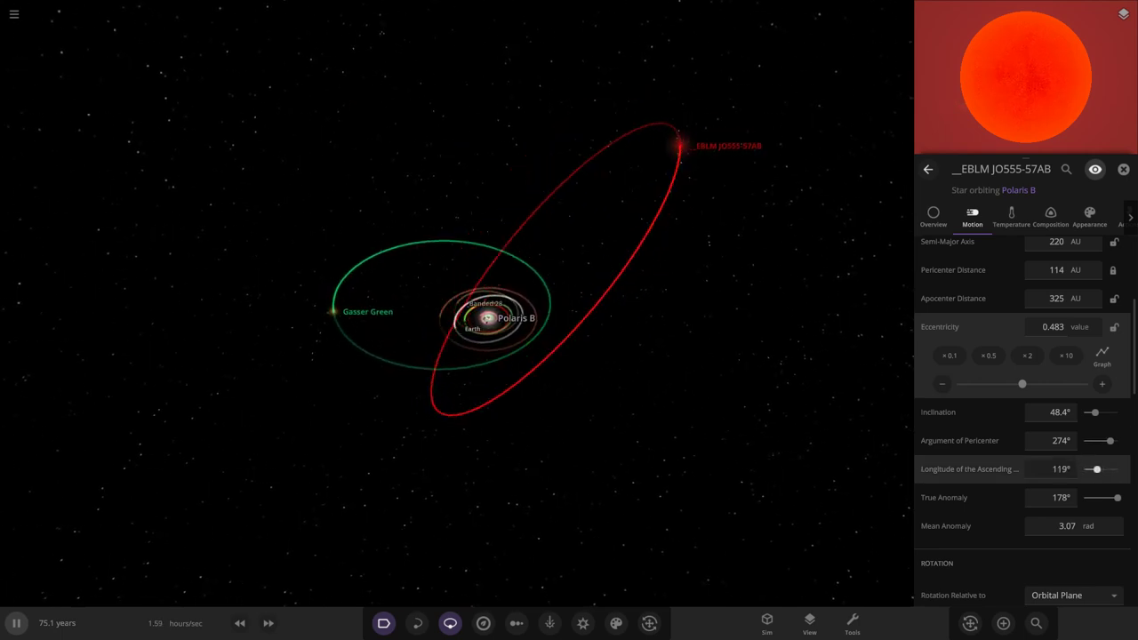
Step: Set the red star's longitude of the ascending node to 119° and its inclination to 31.2°, closing its properties
{"action": "left_click", "coordinate": [969, 468]}
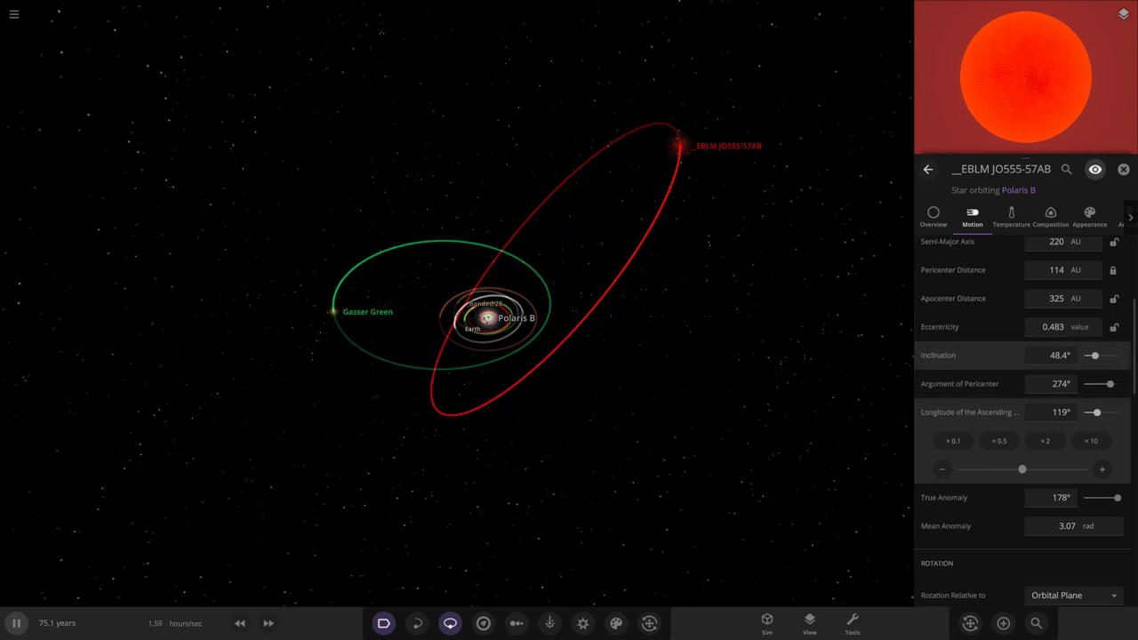
{"action": "left_click", "coordinate": [960, 355]}
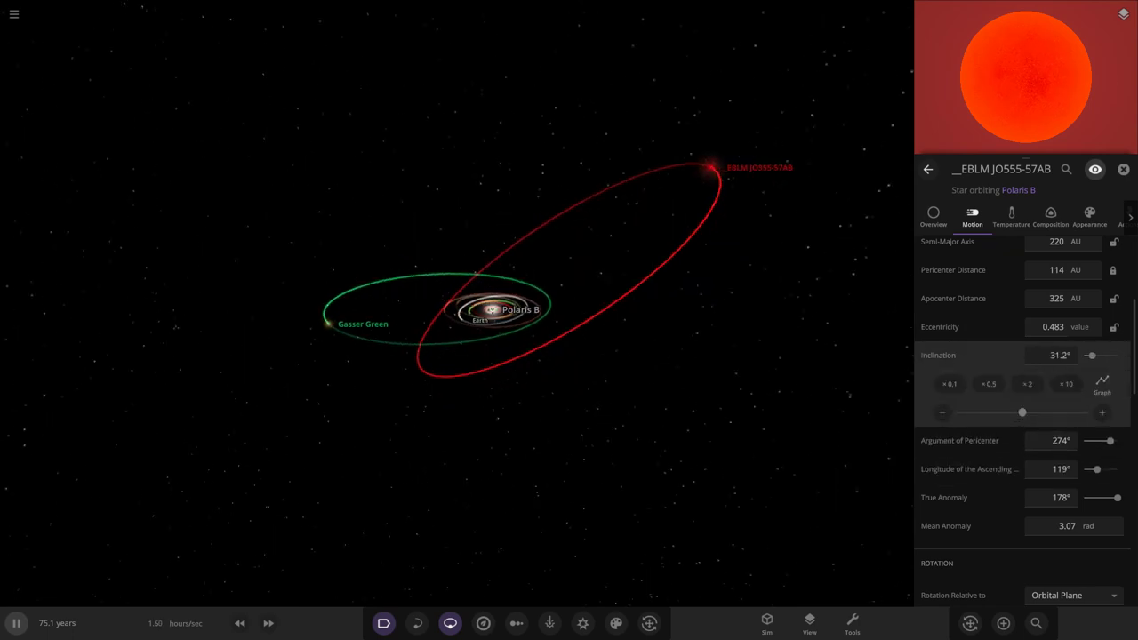
{"action": "left_click", "coordinate": [1123, 168]}
Step: Focus the camera on __EBLM JO555-57AB and view its surroundings
{"action": "scroll", "coordinate": [569, 304], "scroll_direction": "up", "scroll_amount": 6}
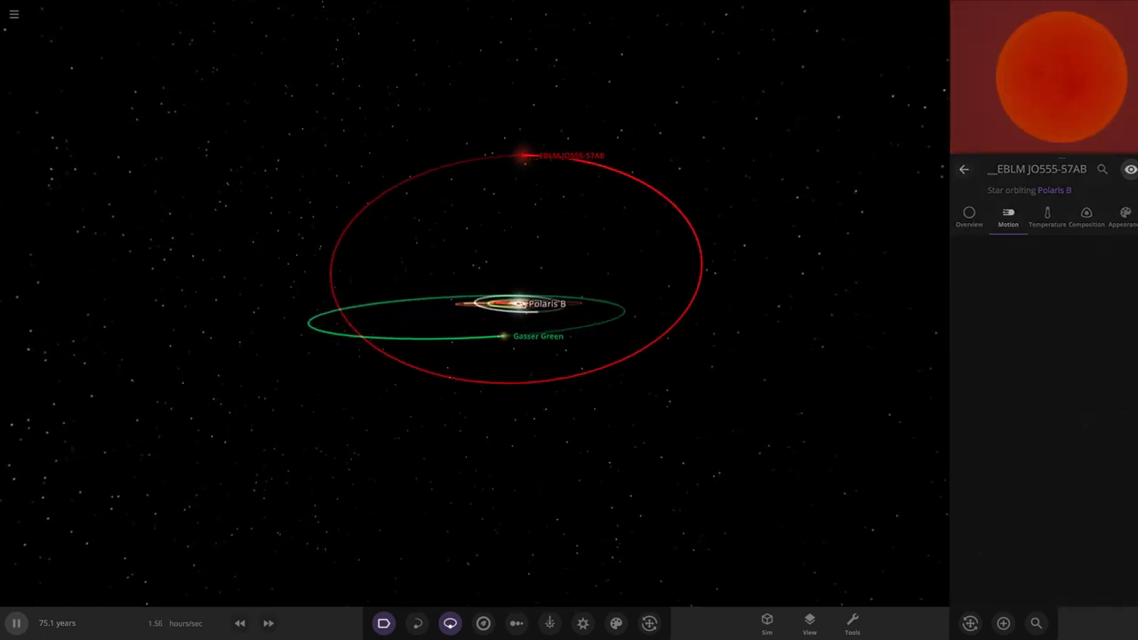
{"action": "scroll", "coordinate": [569, 304], "scroll_direction": "up", "scroll_amount": 5}
{"action": "left_click_drag", "start_coordinate": [569, 304], "coordinate": [591, 360]}
{"action": "scroll", "coordinate": [569, 304], "scroll_direction": "down", "scroll_amount": 3}
{"action": "scroll", "coordinate": [568, 304], "scroll_direction": "down", "scroll_amount": 5}
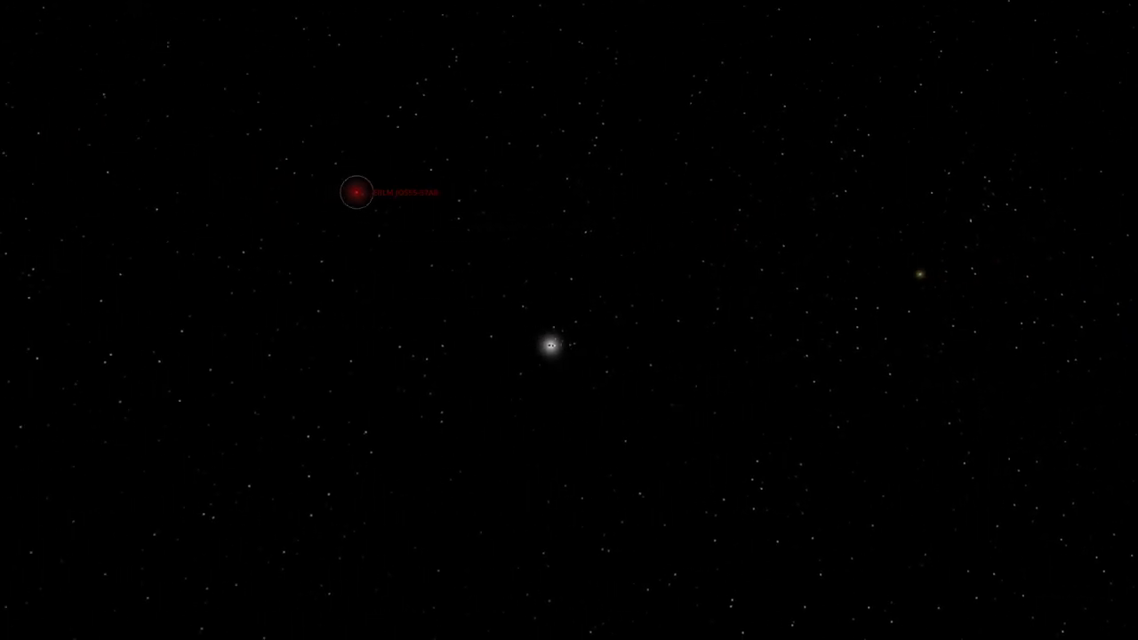
{"action": "double_click", "coordinate": [358, 193]}
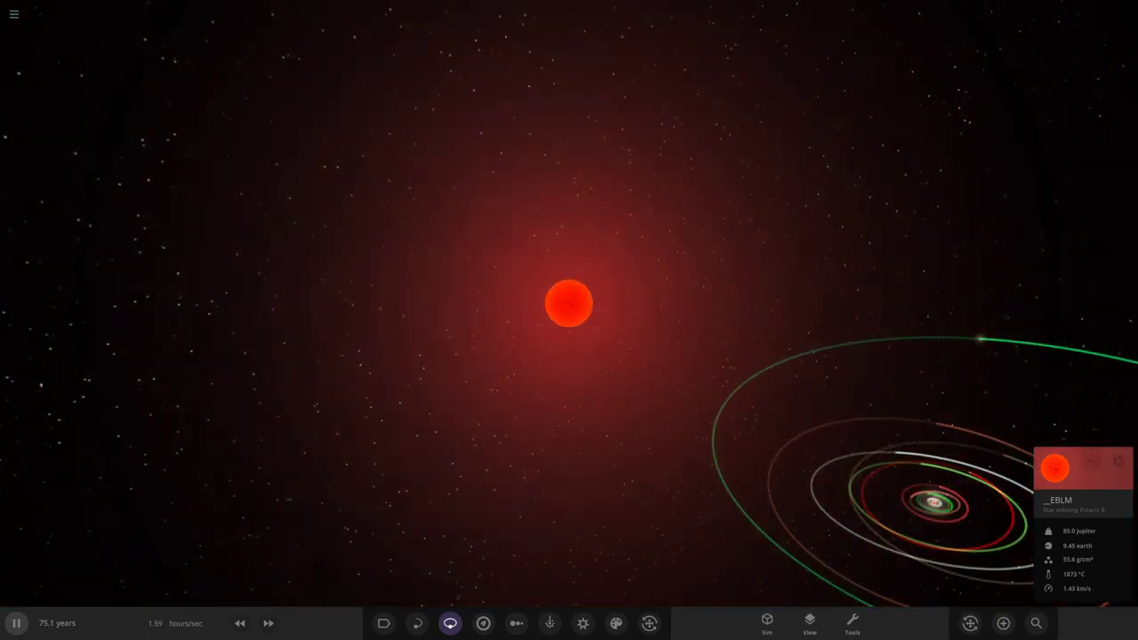
{"action": "scroll", "coordinate": [569, 304], "scroll_direction": "down", "scroll_amount": 10}
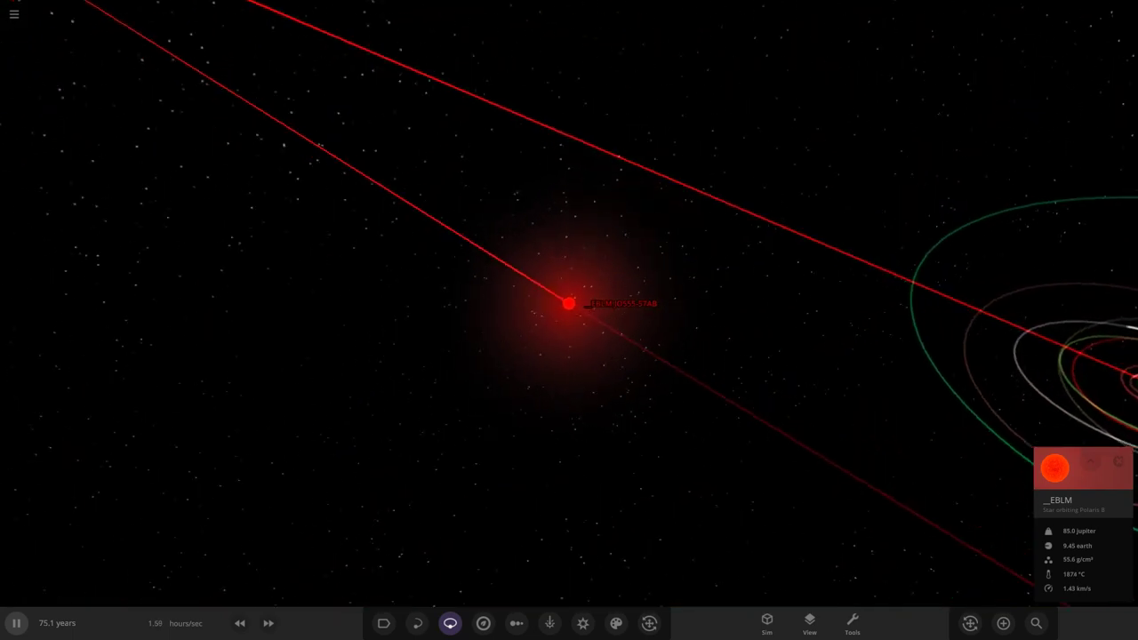
{"action": "left_click_drag", "start_coordinate": [569, 355], "coordinate": [818, 365]}
Step: Choose a planet from the user object library for an orbit around __EBLM JO555-57AB
{"action": "left_click", "coordinate": [1002, 623]}
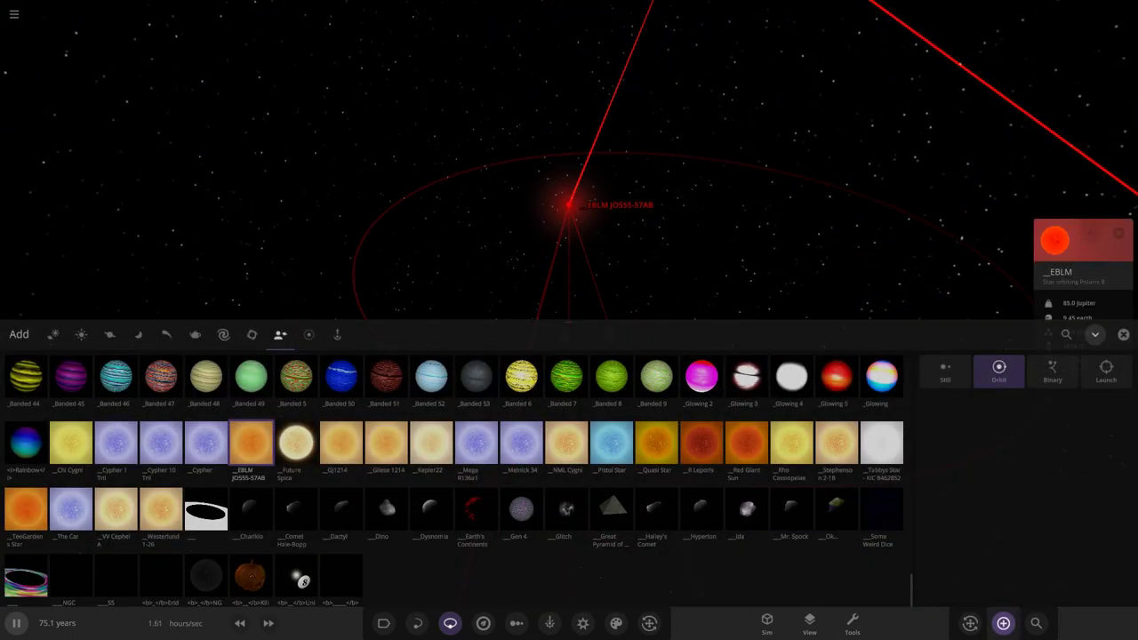
{"action": "scroll", "coordinate": [611, 508], "scroll_direction": "up", "scroll_amount": 3}
{"action": "scroll", "coordinate": [624, 496], "scroll_direction": "up", "scroll_amount": 2}
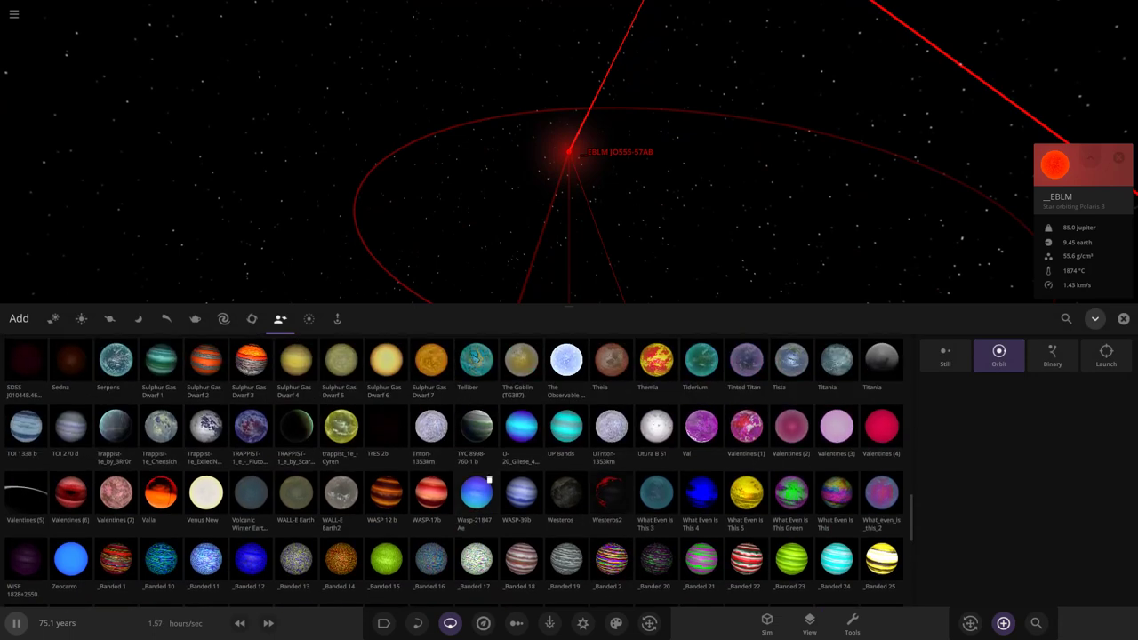
{"action": "scroll", "coordinate": [799, 484], "scroll_direction": "up", "scroll_amount": 2}
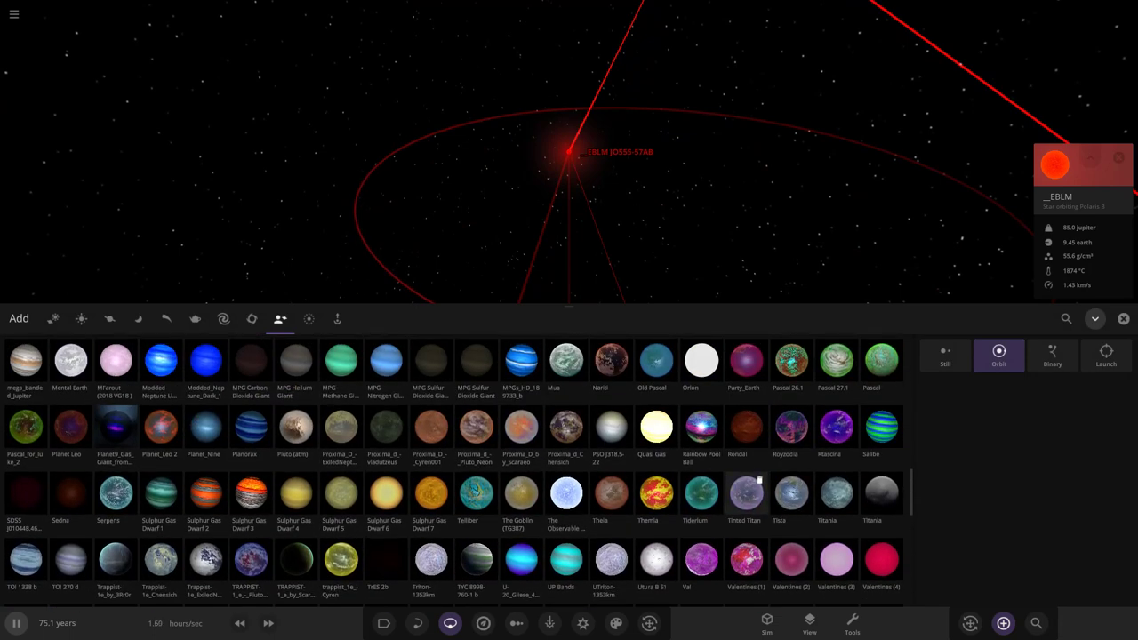
{"action": "scroll", "coordinate": [759, 479], "scroll_direction": "up", "scroll_amount": 1}
{"action": "scroll", "coordinate": [759, 480], "scroll_direction": "up", "scroll_amount": 1}
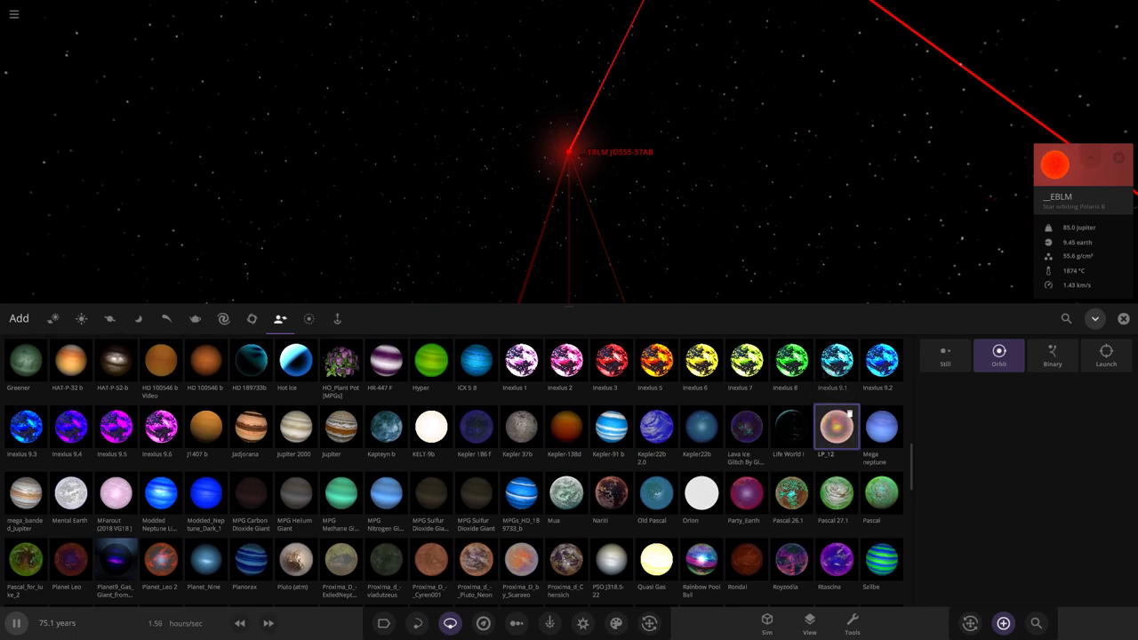
{"action": "scroll", "coordinate": [800, 444], "scroll_direction": "down", "scroll_amount": 3}
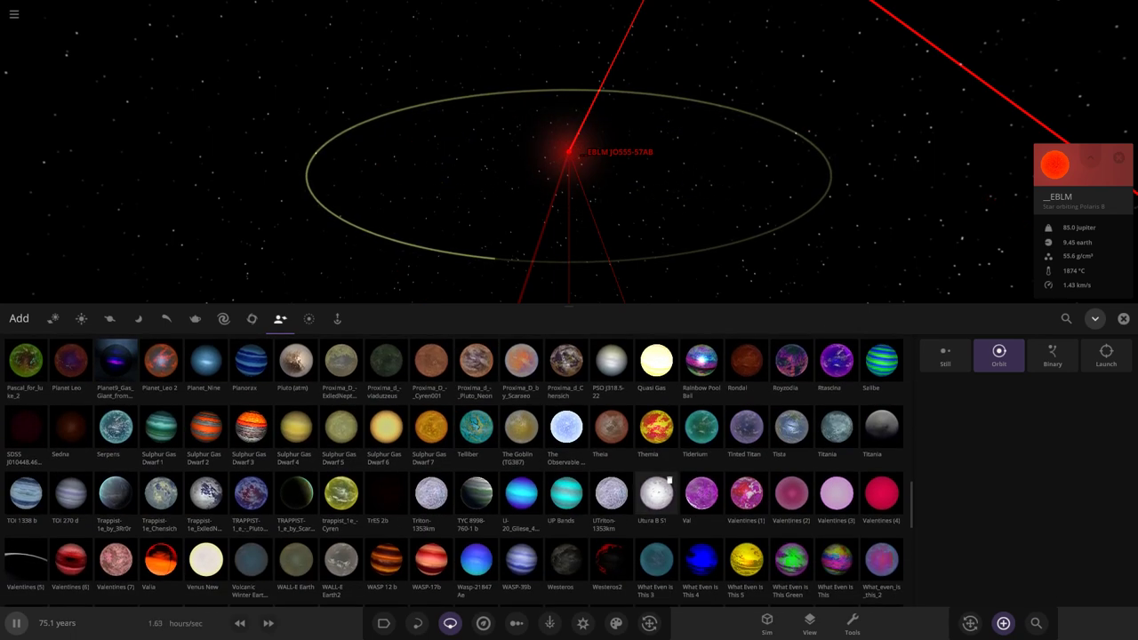
{"action": "scroll", "coordinate": [442, 195], "scroll_direction": "up", "scroll_amount": 5}
{"action": "scroll", "coordinate": [384, 234], "scroll_direction": "down", "scroll_amount": 3}
{"action": "scroll", "coordinate": [391, 222], "scroll_direction": "down", "scroll_amount": 5}
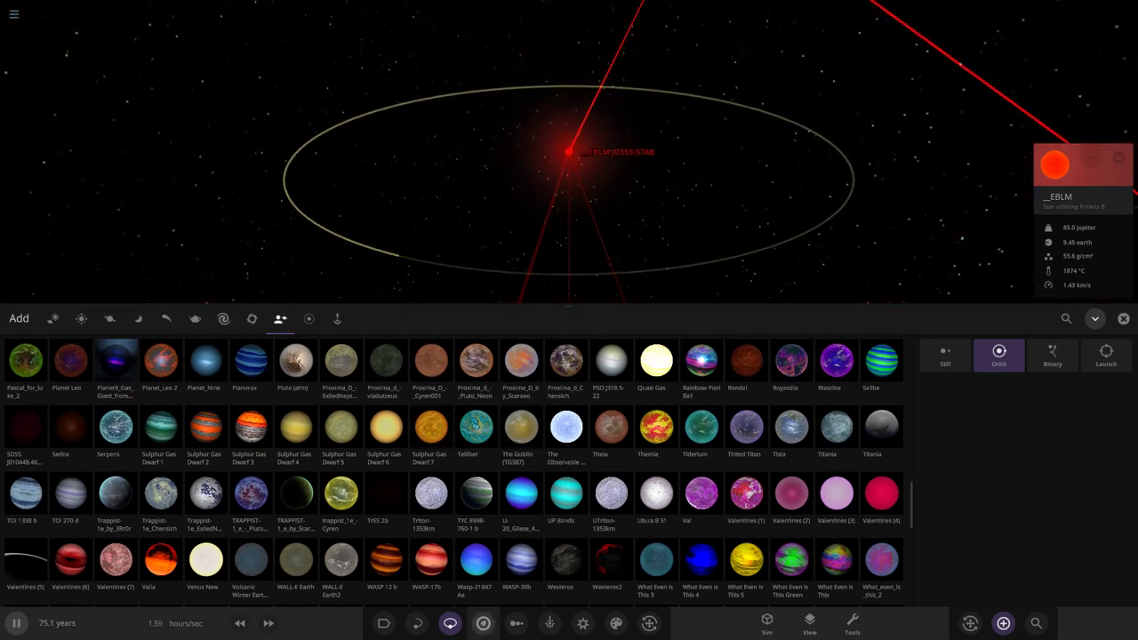
Step: Show the habitable zone around the red star, place the planet on an orbit in its green band, and close the library
{"action": "left_click", "coordinate": [483, 623]}
{"action": "left_click_drag", "start_coordinate": [487, 176], "coordinate": [450, 285]}
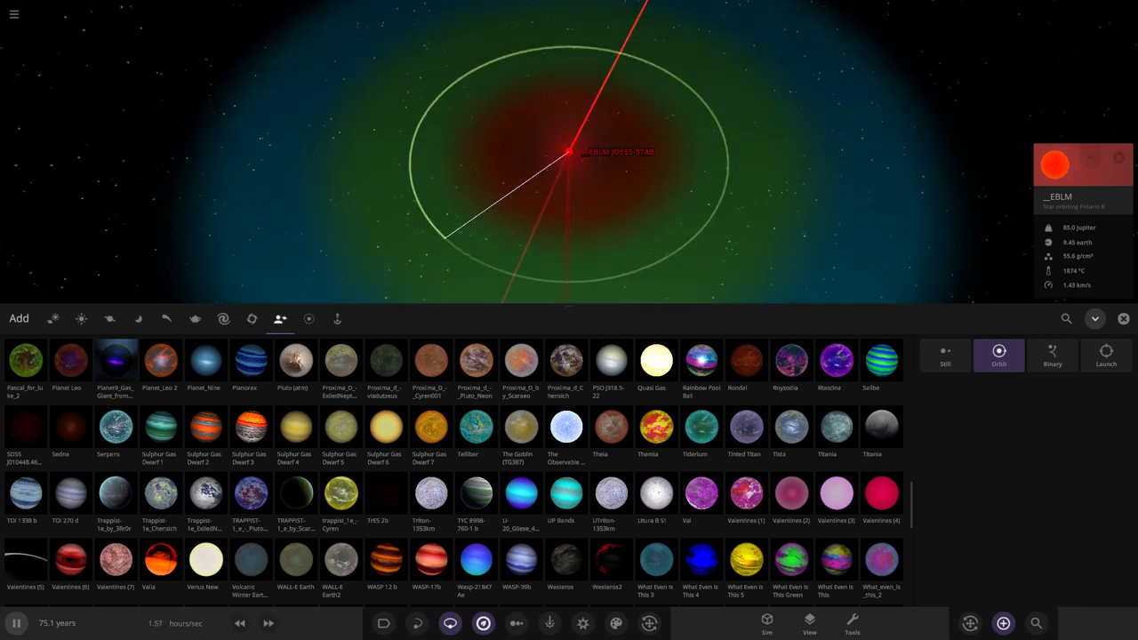
{"action": "left_click", "coordinate": [1123, 319]}
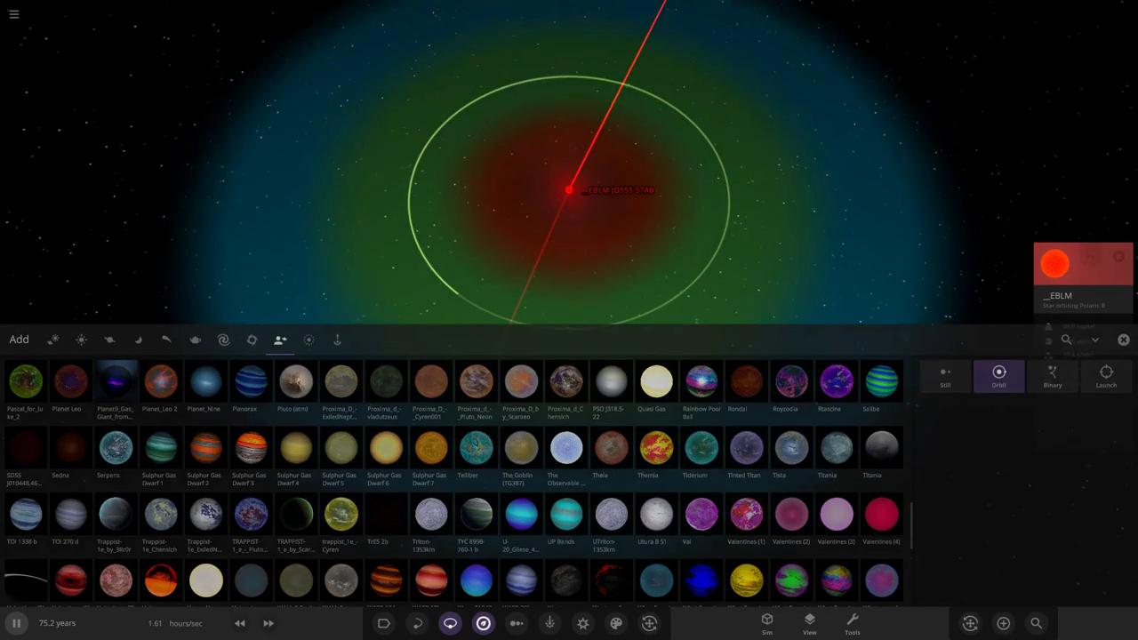
Step: Focus the camera on LP_12, show its appearance properties, and hide the habitable zone
{"action": "double_click", "coordinate": [481, 431]}
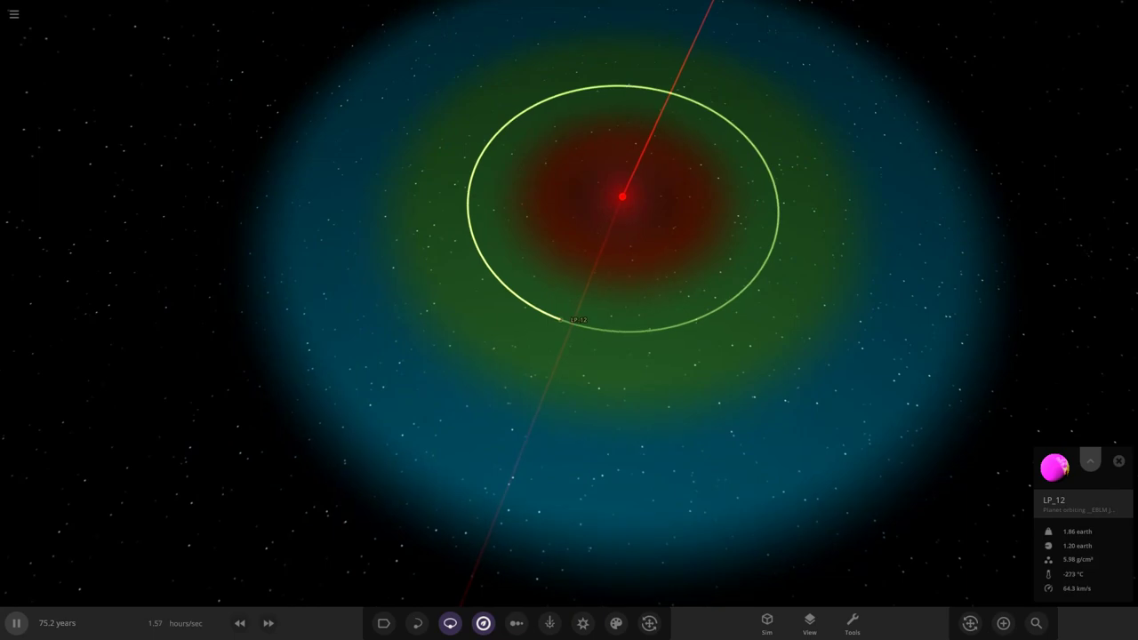
{"action": "left_click", "coordinate": [1089, 461]}
{"action": "scroll", "coordinate": [456, 303], "scroll_direction": "up", "scroll_amount": 10}
{"action": "left_click_drag", "start_coordinate": [456, 303], "coordinate": [640, 186]}
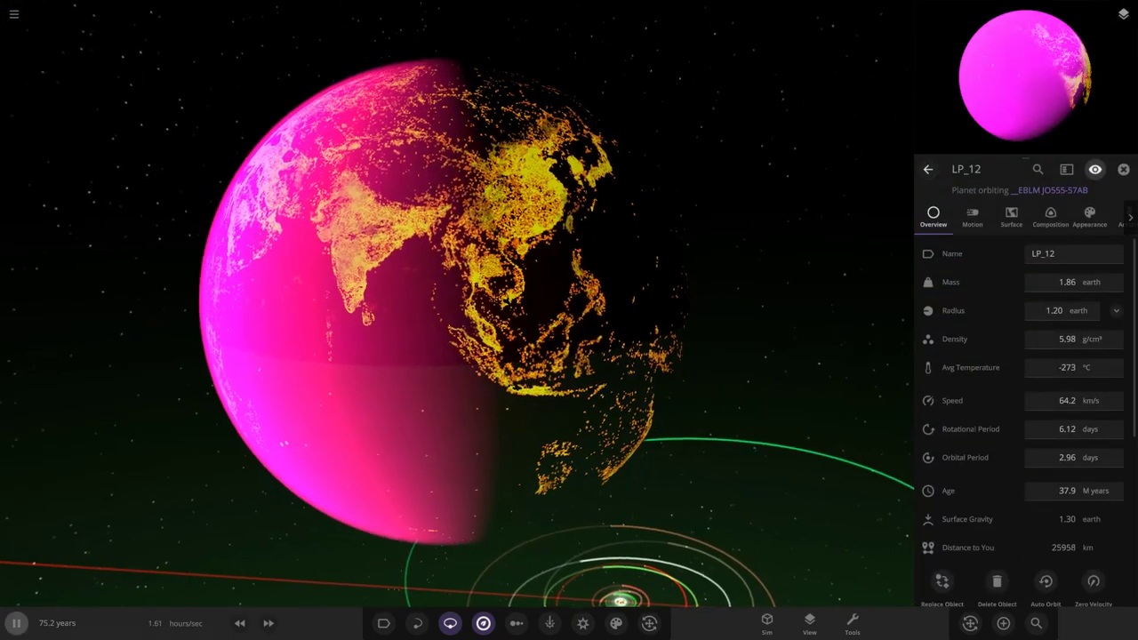
{"action": "left_click", "coordinate": [1088, 218]}
{"action": "left_click", "coordinate": [483, 623]}
{"action": "left_click_drag", "start_coordinate": [525, 444], "coordinate": [462, 464]}
Step: Set LP_12's atmosphere colour to the yellow-green #91FE01
{"action": "left_click", "coordinate": [1038, 323]}
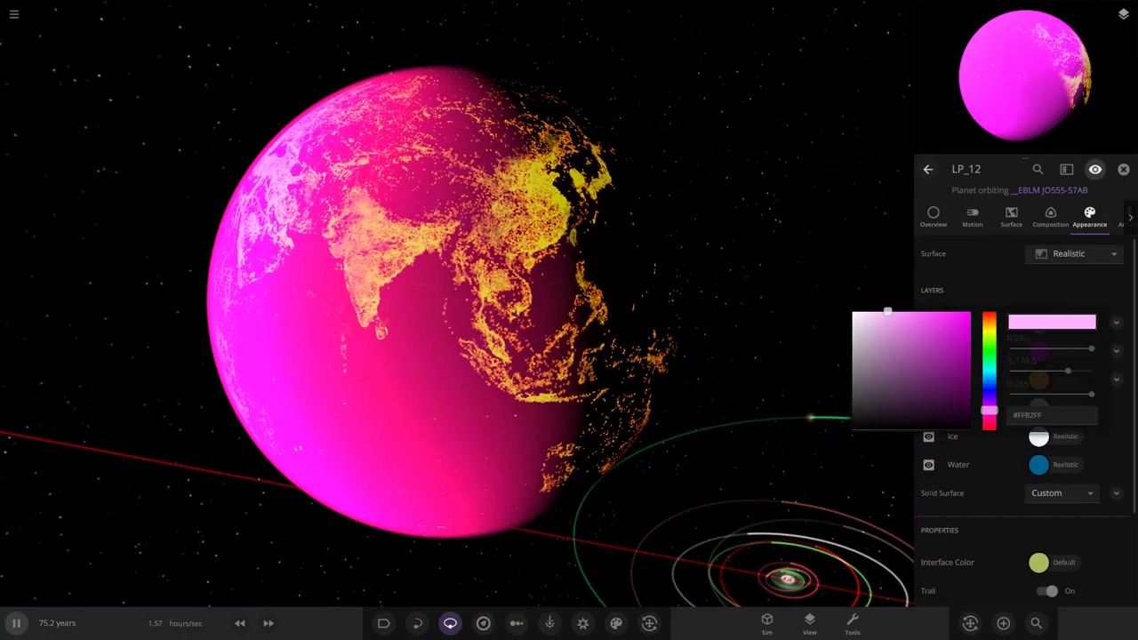
{"action": "left_click", "coordinate": [989, 350]}
{"action": "left_click_drag", "start_coordinate": [958, 327], "coordinate": [970, 312]}
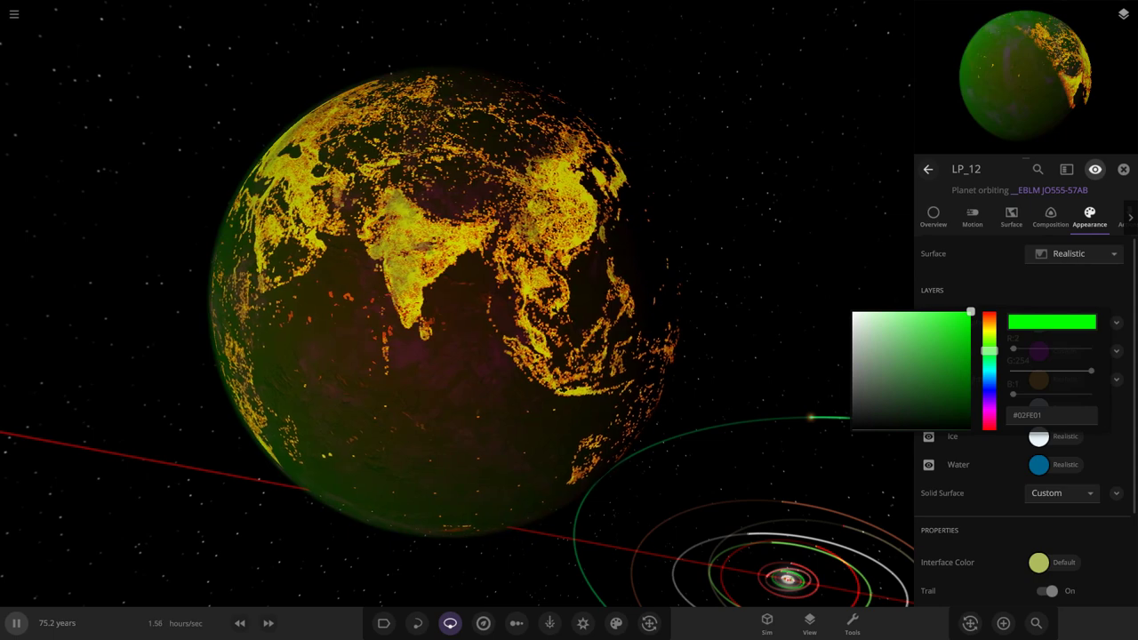
{"action": "mouse_move", "coordinate": [988, 351]}
{"action": "left_mouse_down"}
{"action": "mouse_move", "coordinate": [988, 314]}
{"action": "mouse_move", "coordinate": [988, 338]}
{"action": "left_mouse_up"}
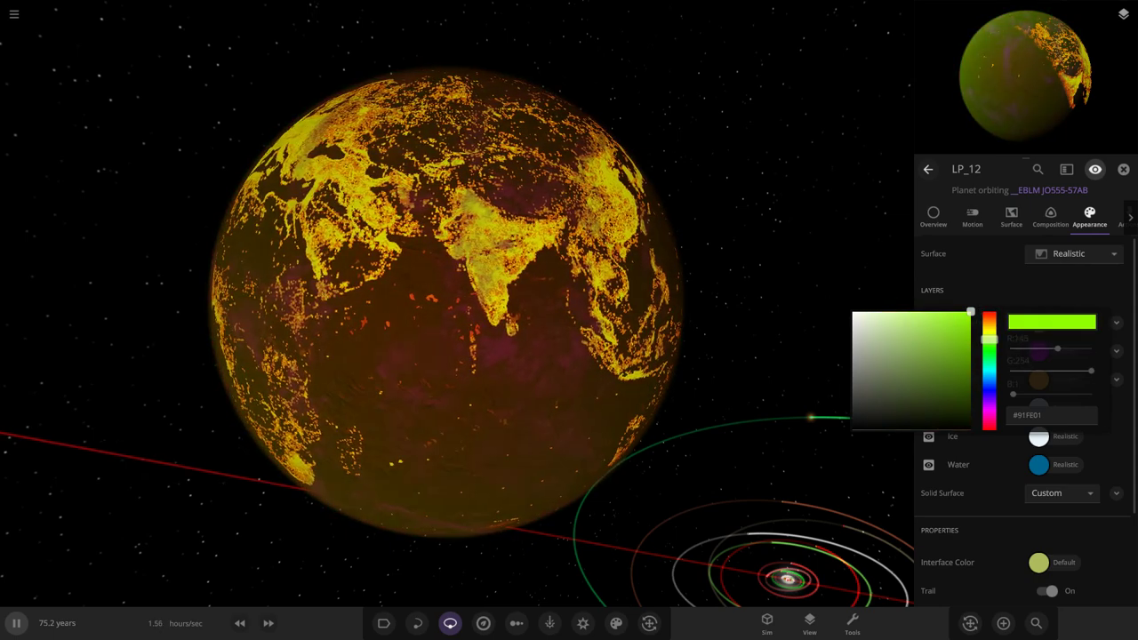
{"action": "left_click", "coordinate": [693, 373]}
{"action": "left_click_drag", "start_coordinate": [516, 373], "coordinate": [693, 373]}
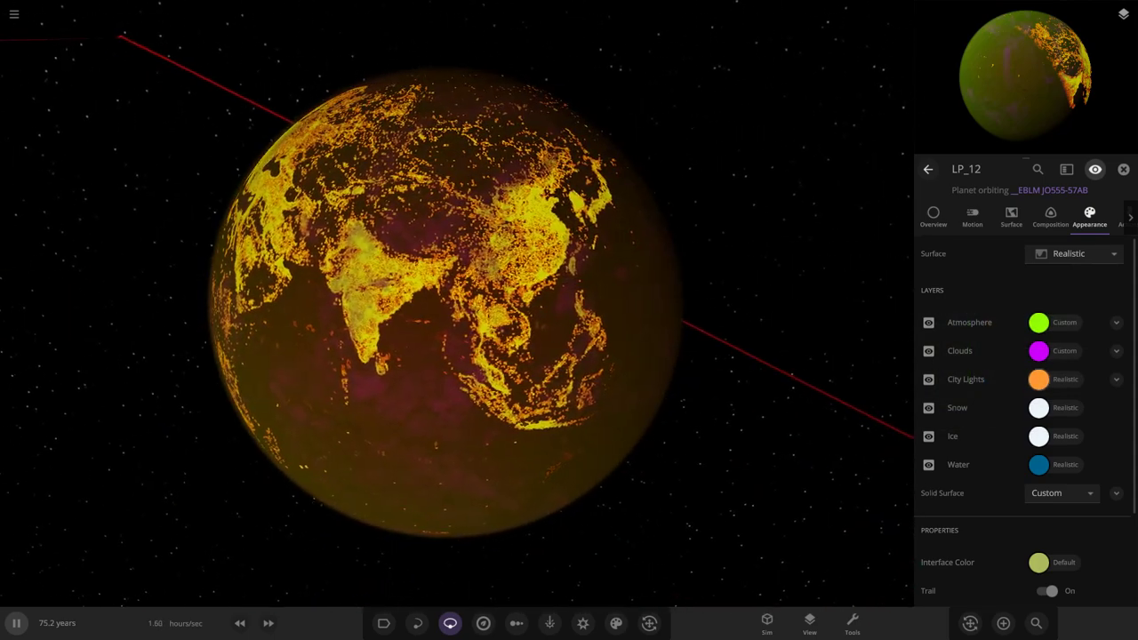
Step: Colour LP_12's city lights bright green and switch their light map to Procedural
{"action": "left_click", "coordinate": [1038, 378]}
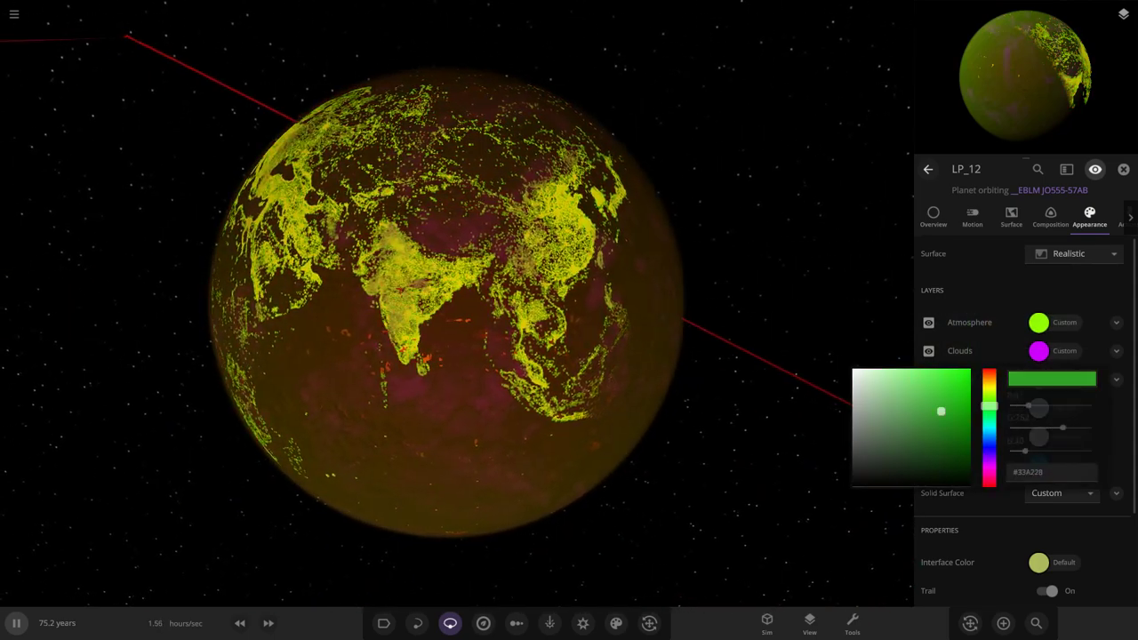
{"action": "key", "text": "Escape"}
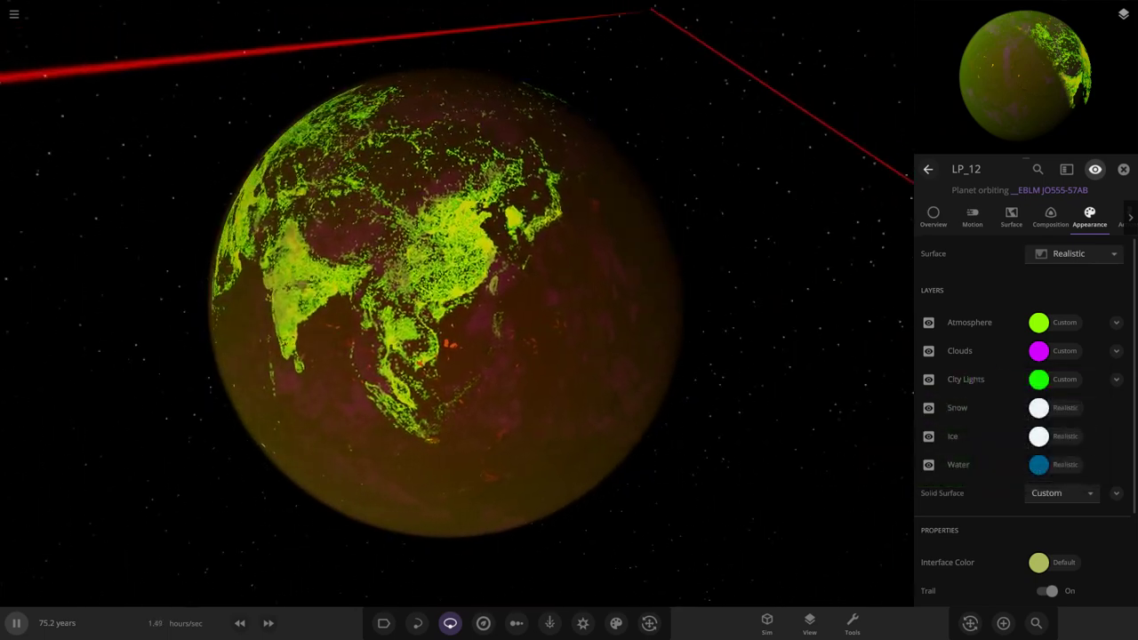
{"action": "left_click", "coordinate": [1116, 380]}
{"action": "left_click", "coordinate": [1073, 440]}
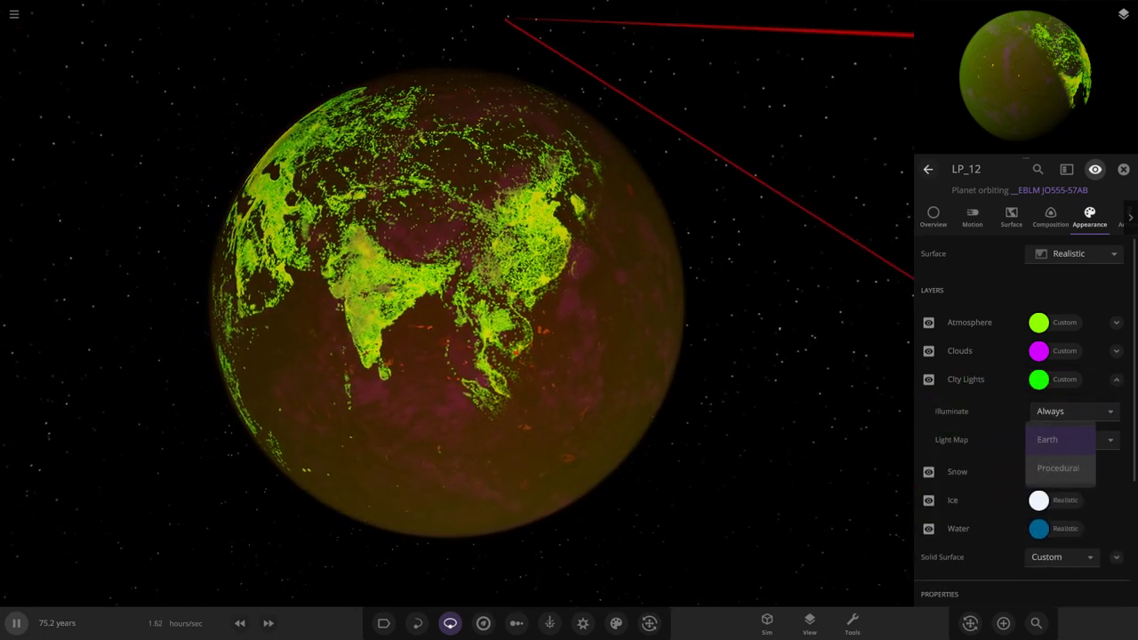
{"action": "left_click", "coordinate": [1062, 468]}
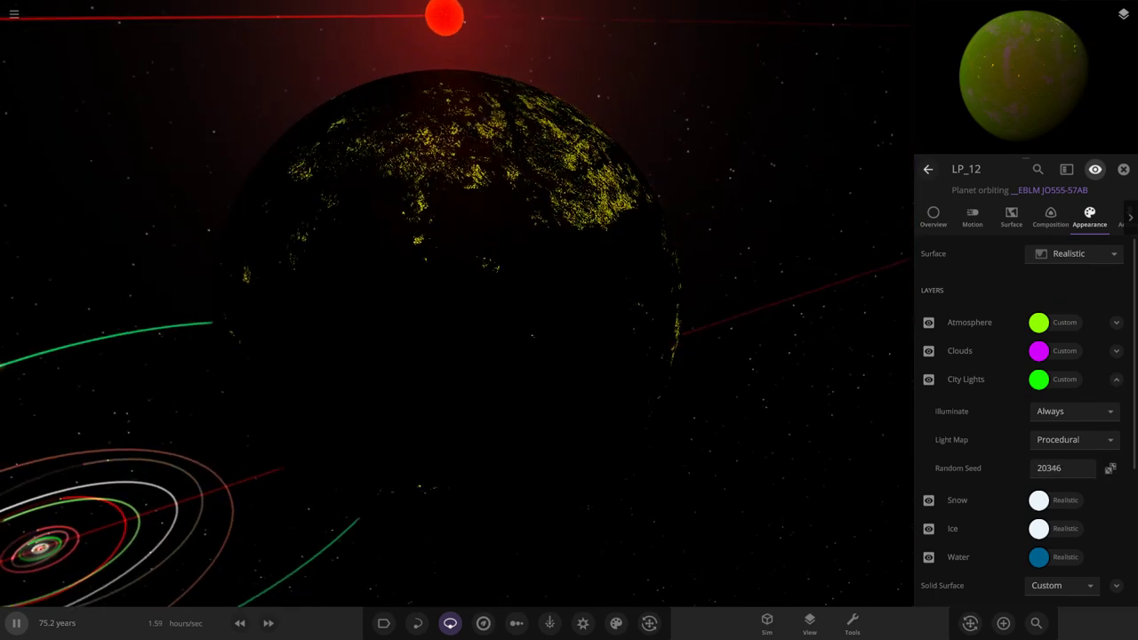
Step: Try red #FE0101 for LP_12's city lights, then settle on a bright green and inspect the planet
{"action": "left_click", "coordinate": [1038, 380]}
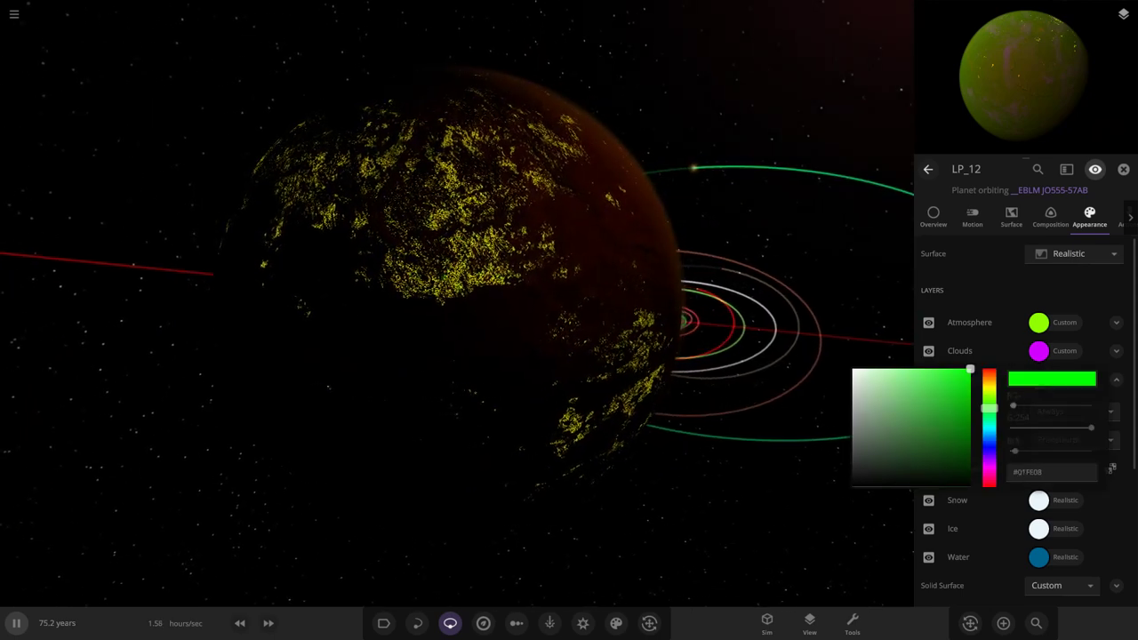
{"action": "left_click_drag", "start_coordinate": [989, 427], "coordinate": [989, 465]}
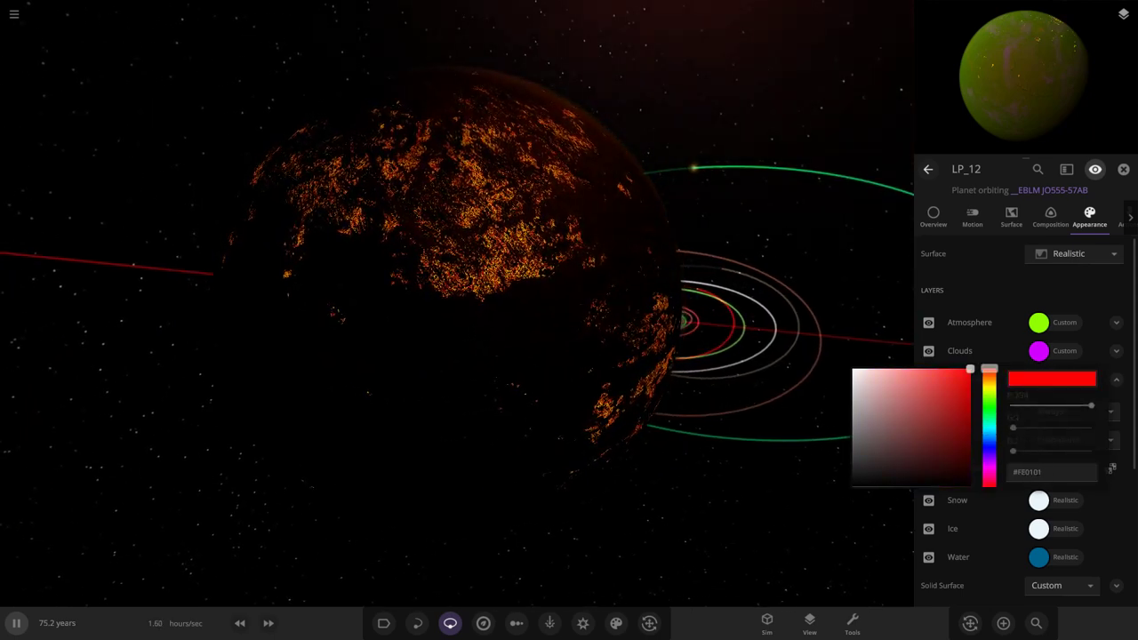
{"action": "left_click_drag", "start_coordinate": [988, 368], "coordinate": [988, 418]}
{"action": "left_click_drag", "start_coordinate": [444, 338], "coordinate": [649, 267]}
{"action": "scroll", "coordinate": [456, 304], "scroll_direction": "up", "scroll_amount": 3}
{"action": "scroll", "coordinate": [456, 304], "scroll_direction": "down", "scroll_amount": 2}
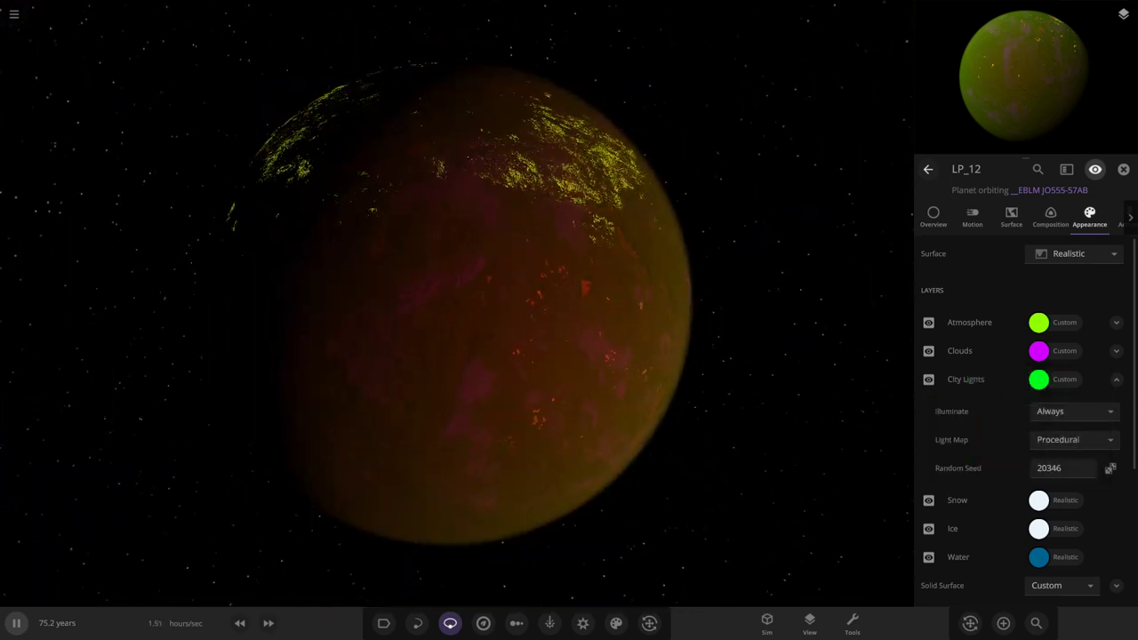
Step: Set LP_12's cloud colour to red #FE0101 and inspect the planet's surface
{"action": "left_click", "coordinate": [1038, 351]}
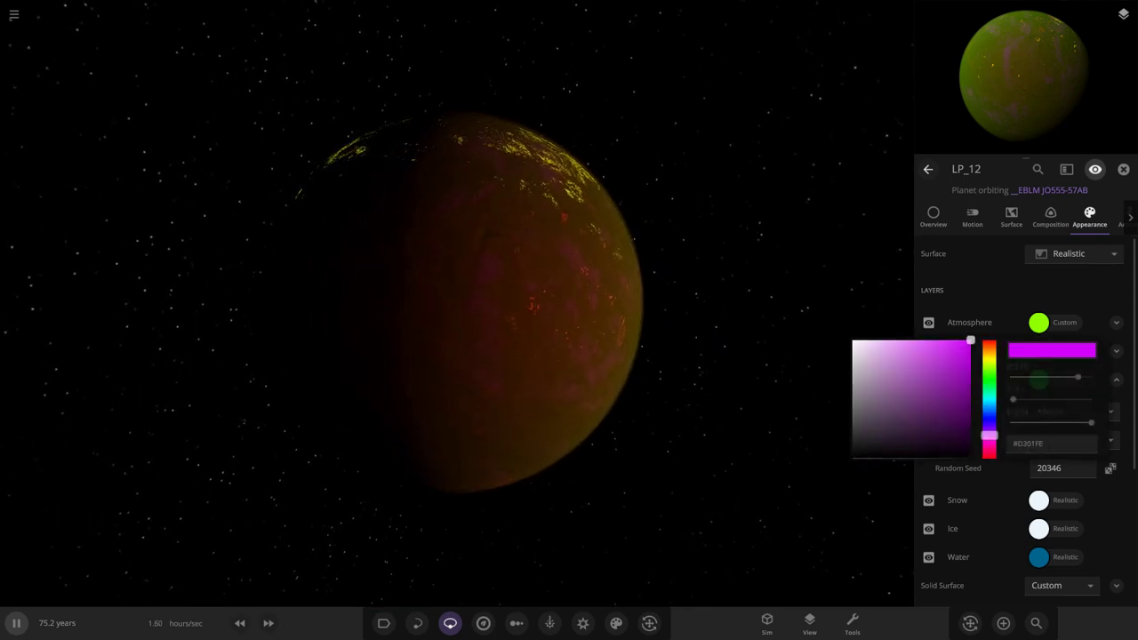
{"action": "left_click_drag", "start_coordinate": [989, 436], "coordinate": [989, 340]}
{"action": "left_click_drag", "start_coordinate": [604, 356], "coordinate": [355, 378]}
{"action": "scroll", "coordinate": [454, 355], "scroll_direction": "up", "scroll_amount": 4}
{"action": "left_click", "coordinate": [1038, 352]}
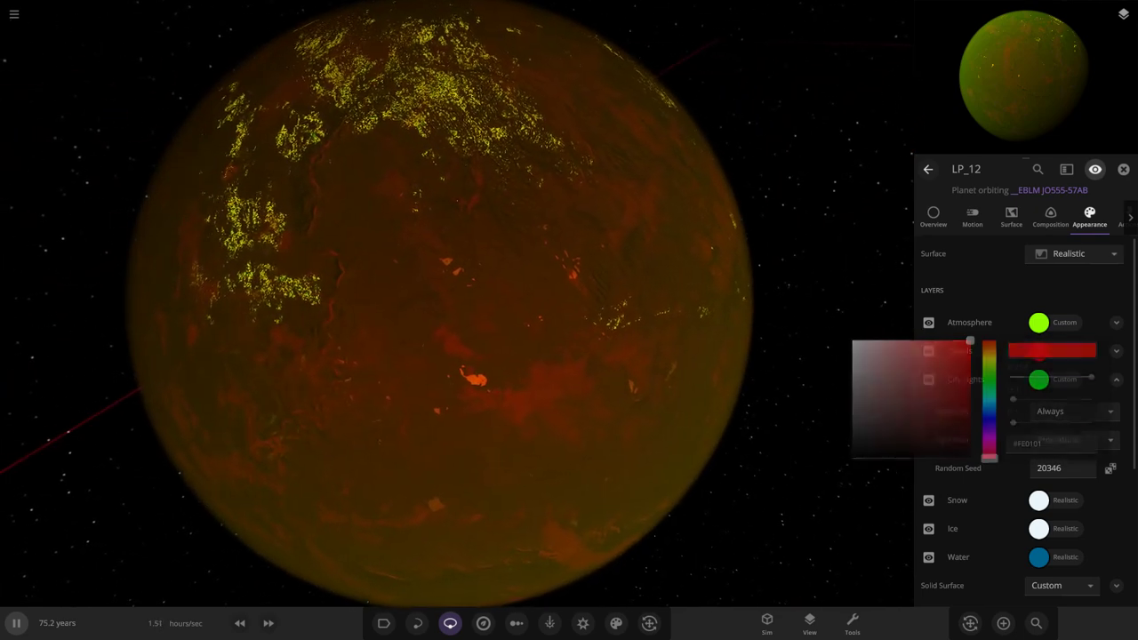
{"action": "left_click_drag", "start_coordinate": [533, 302], "coordinate": [613, 359]}
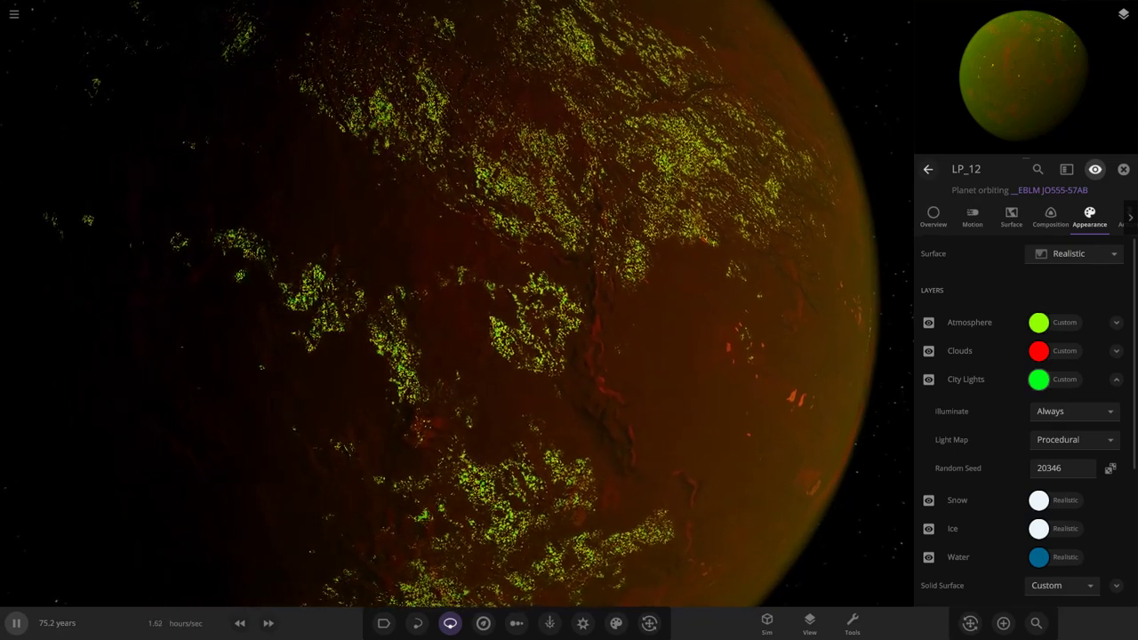
Step: Recolour LP_12's city lights from green to pure red and view the planet against its star
{"action": "left_click", "coordinate": [1038, 379]}
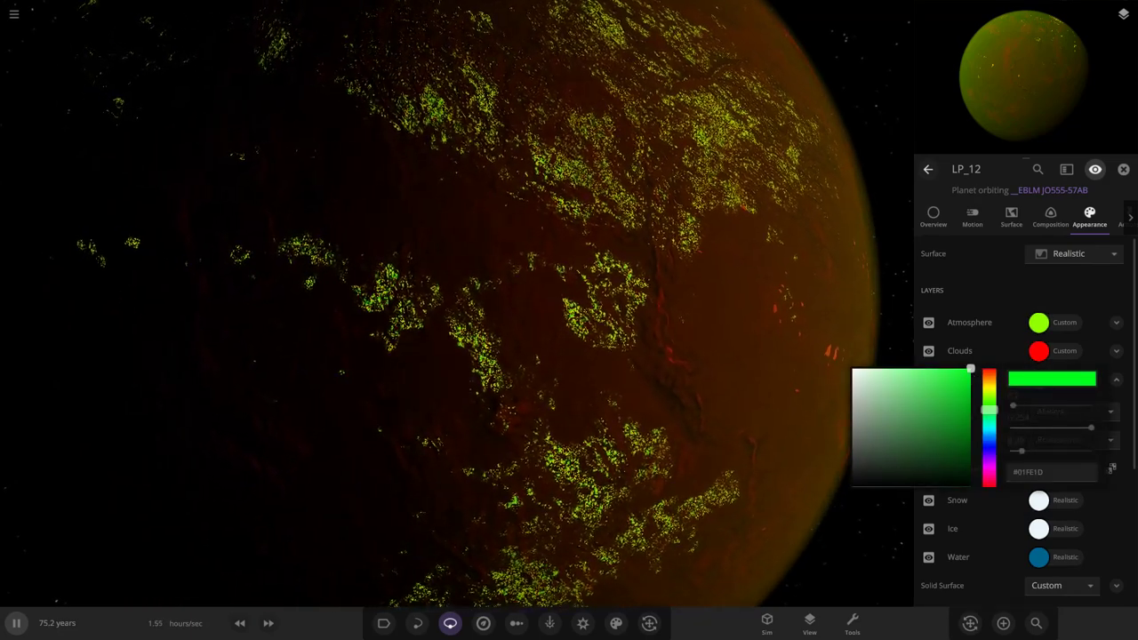
{"action": "left_click_drag", "start_coordinate": [989, 410], "coordinate": [989, 369]}
{"action": "scroll", "coordinate": [533, 302], "scroll_direction": "down", "scroll_amount": 5}
{"action": "left_click_drag", "start_coordinate": [534, 302], "coordinate": [426, 306]}
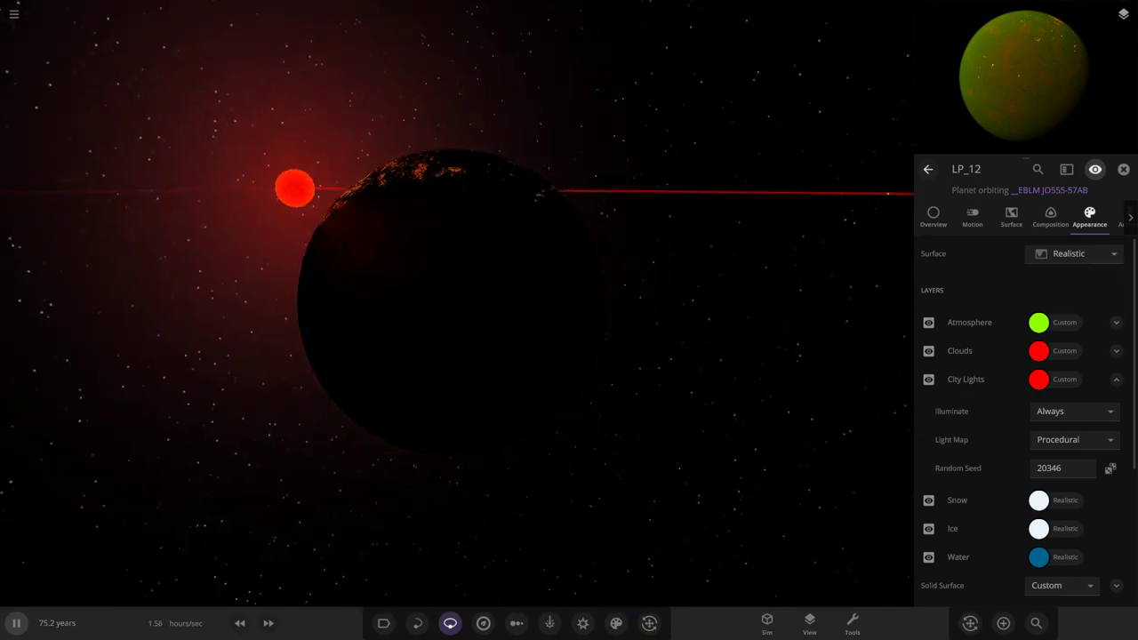
Step: Pause the simulation, place a fresh LP_12 from the object library on an orbit, and delete the recoloured planet
{"action": "key", "text": "space"}
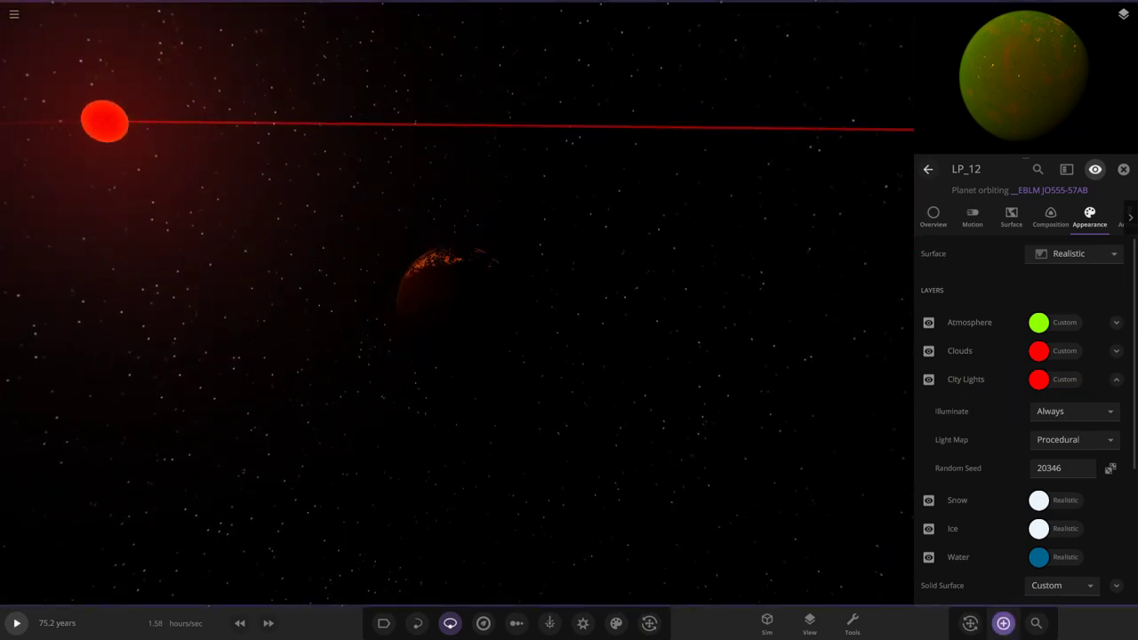
{"action": "left_click", "coordinate": [1003, 623]}
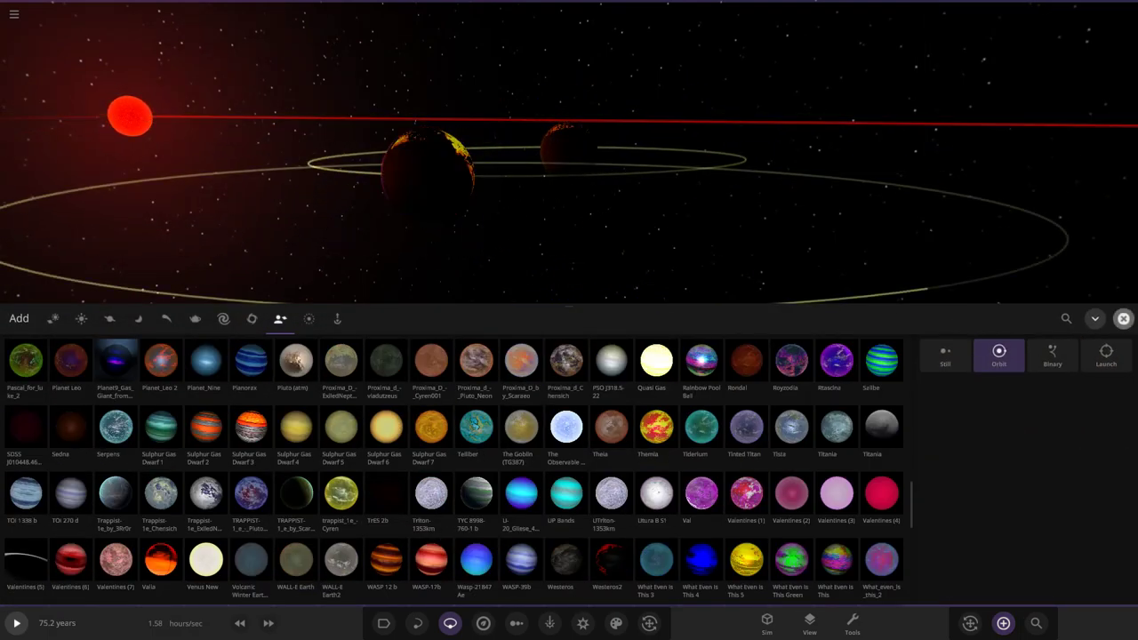
{"action": "left_click", "coordinate": [1123, 318]}
{"action": "left_click", "coordinate": [567, 303]}
{"action": "key", "text": "Delete"}
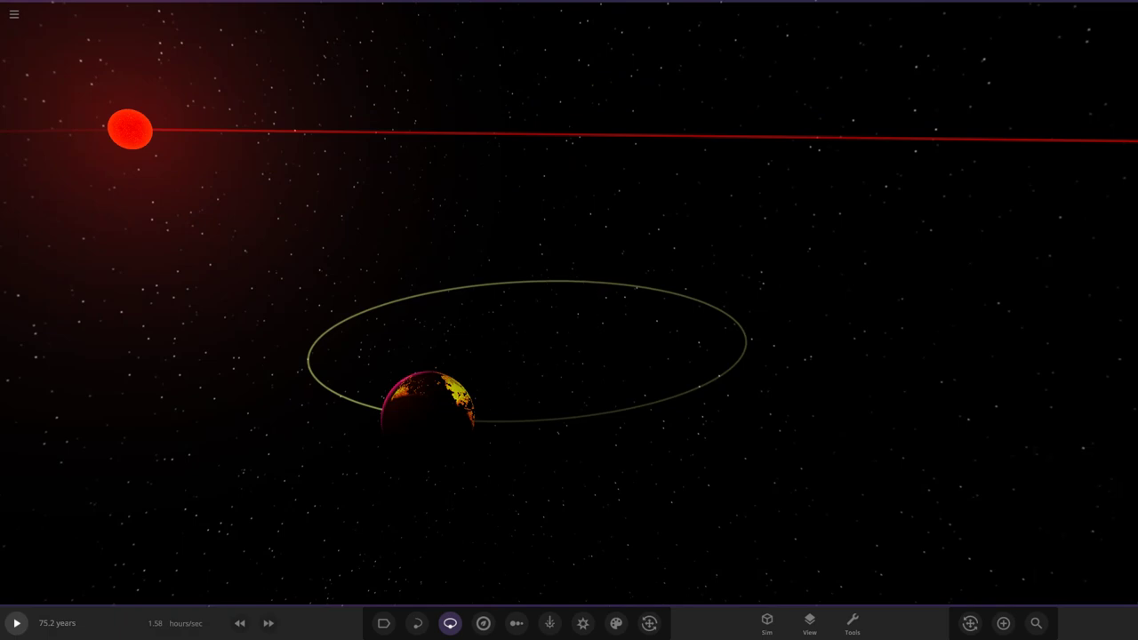
Step: Focus the camera on the fresh LP_12, resume the simulation, and bring the planet up close
{"action": "double_click", "coordinate": [428, 418]}
{"action": "key", "text": "space"}
{"action": "scroll", "coordinate": [428, 417], "scroll_direction": "down", "scroll_amount": 10}
{"action": "left_click_drag", "start_coordinate": [428, 418], "coordinate": [880, 418]}
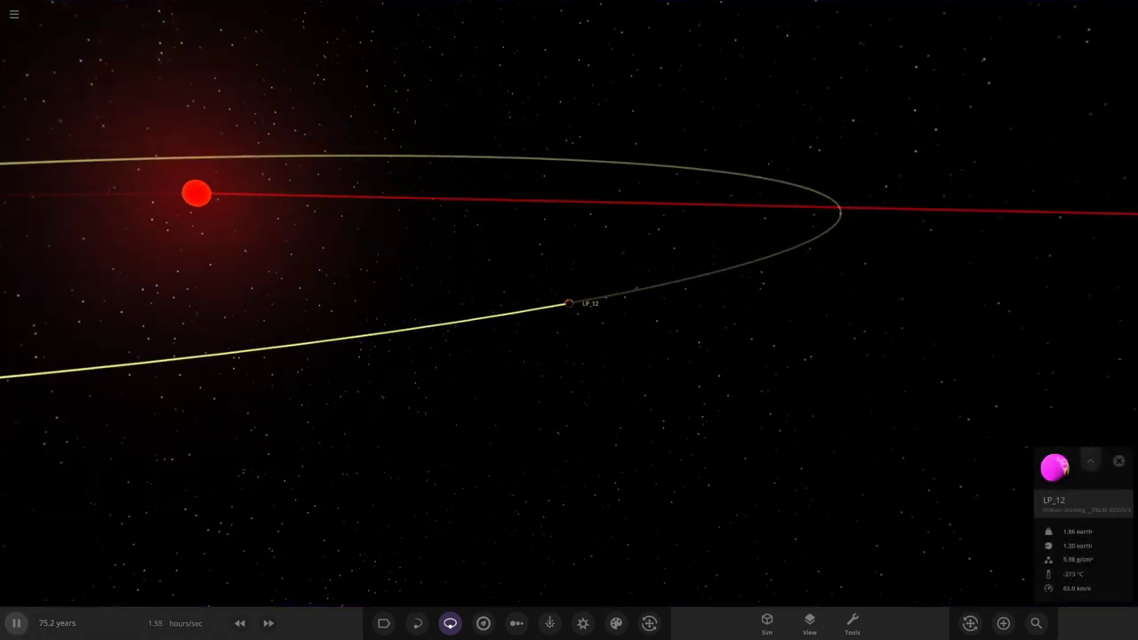
{"action": "scroll", "coordinate": [462, 435], "scroll_direction": "up", "scroll_amount": 15}
{"action": "scroll", "coordinate": [462, 435], "scroll_direction": "down", "scroll_amount": 2}
{"action": "scroll", "coordinate": [587, 400], "scroll_direction": "up", "scroll_amount": 6}
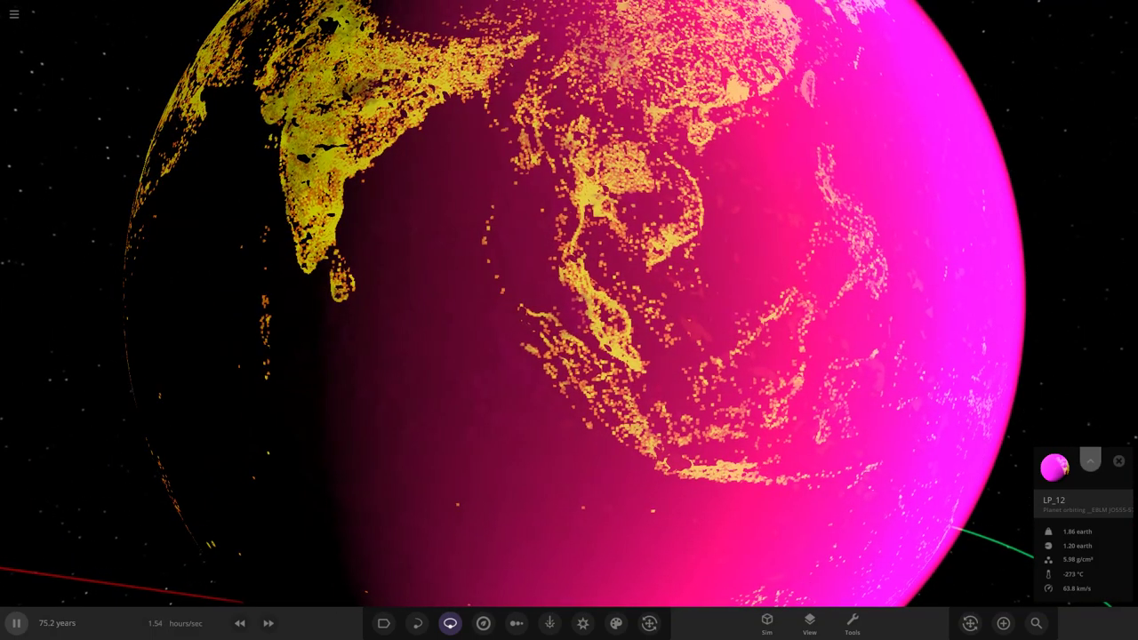
Step: Set the cloud colour of the fresh LP_12 to red #FE0101 in its appearance properties
{"action": "left_click", "coordinate": [1090, 460]}
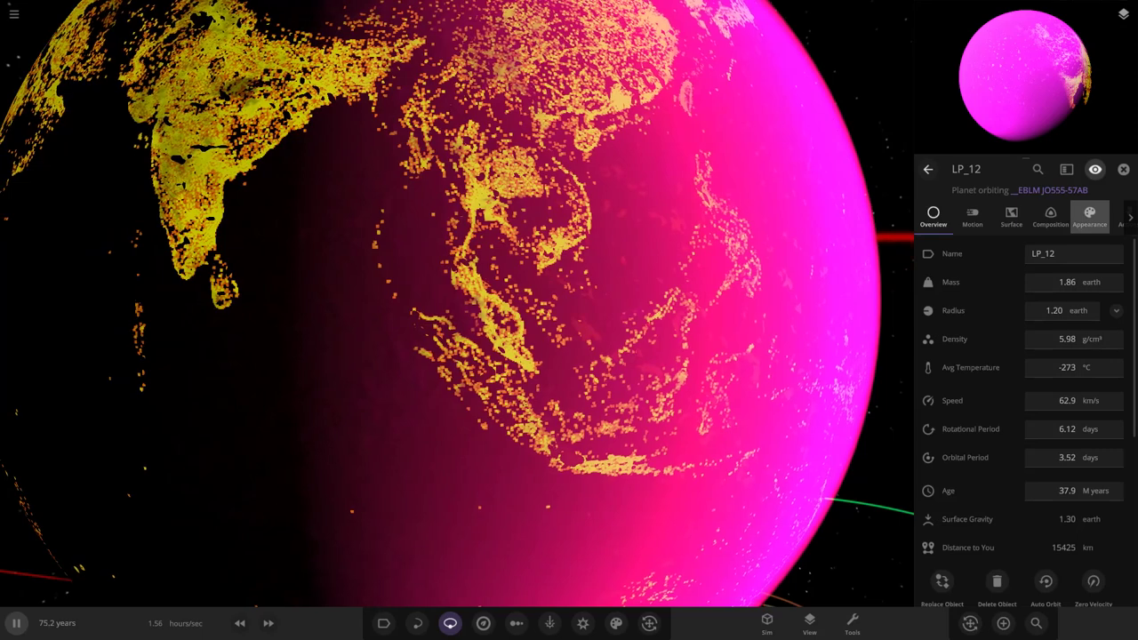
{"action": "left_click", "coordinate": [1090, 217]}
{"action": "scroll", "coordinate": [457, 303], "scroll_direction": "down", "scroll_amount": 5}
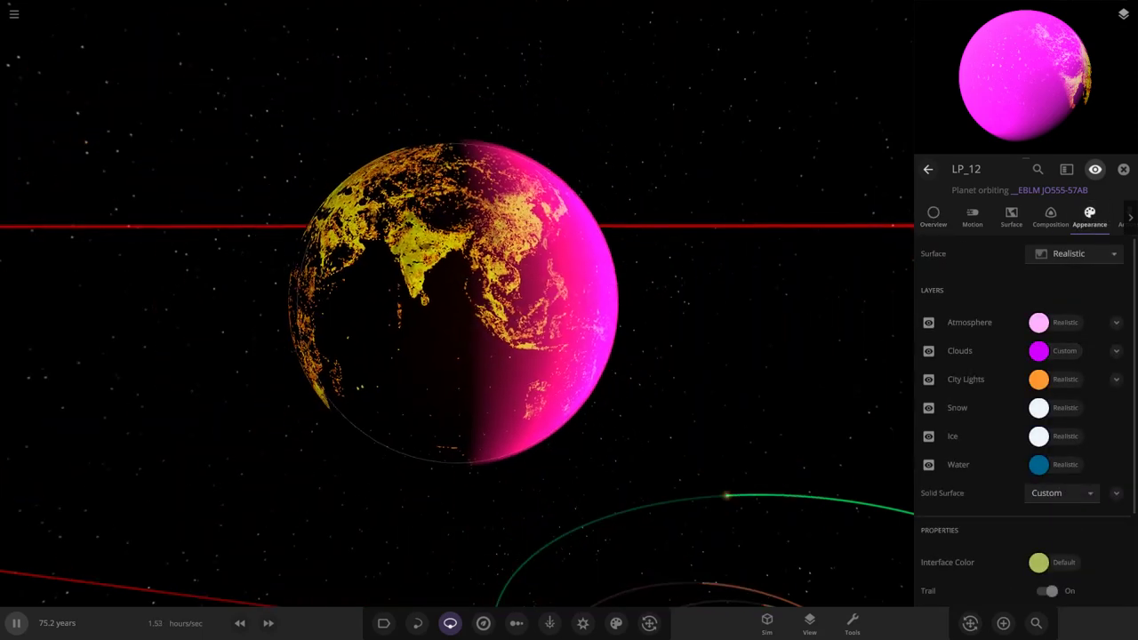
{"action": "left_click", "coordinate": [1115, 351]}
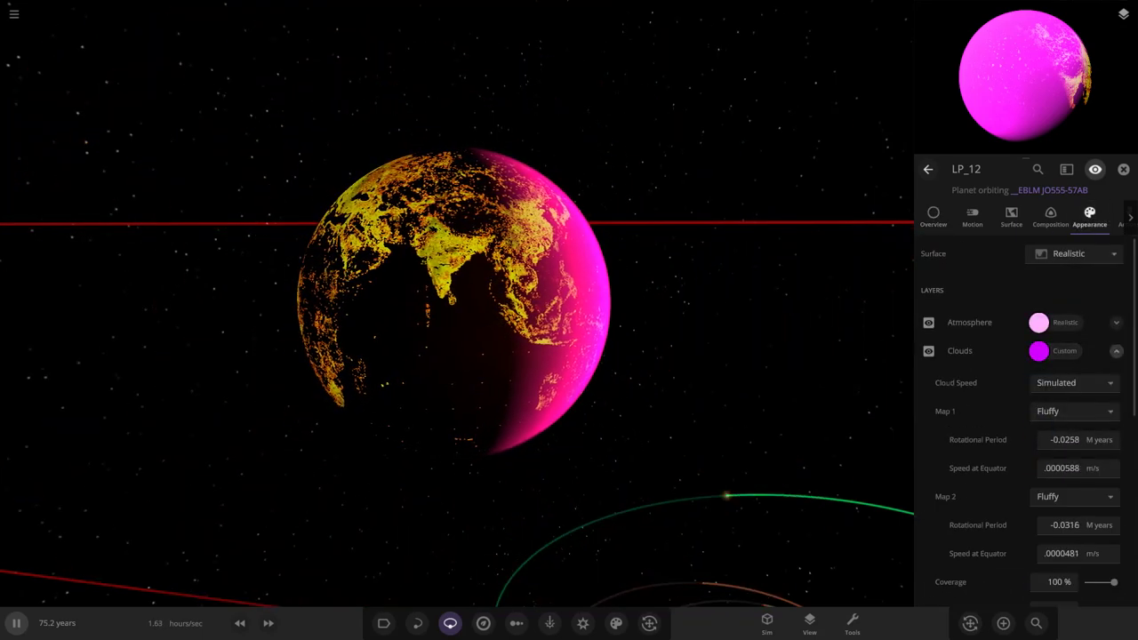
{"action": "left_click_drag", "start_coordinate": [569, 355], "coordinate": [418, 347]}
{"action": "scroll", "coordinate": [453, 303], "scroll_direction": "up", "scroll_amount": 5}
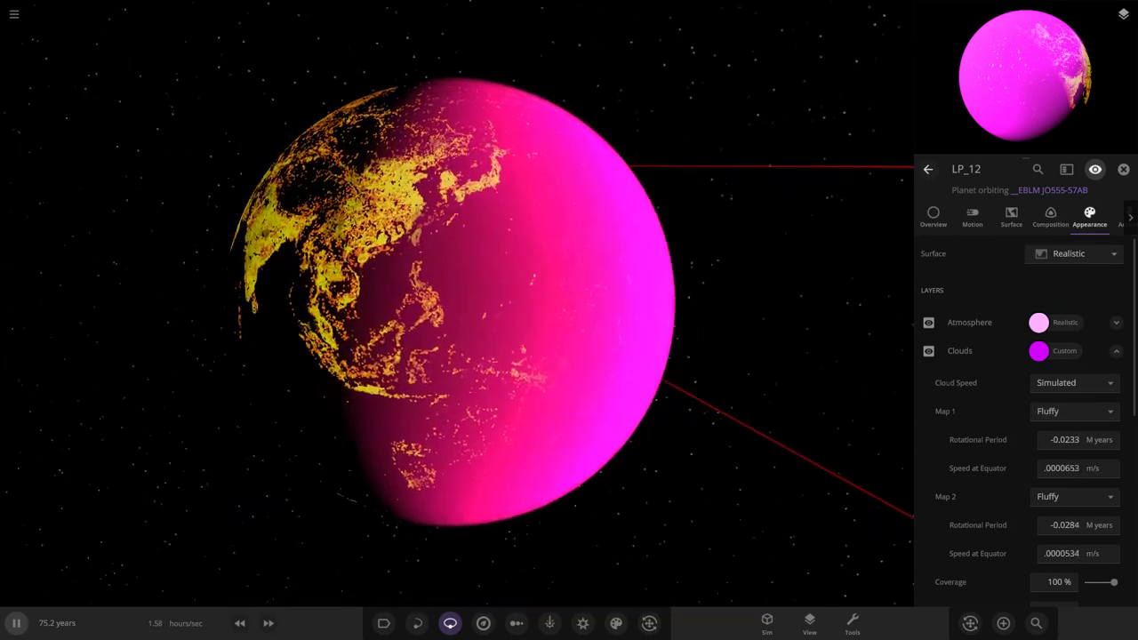
{"action": "left_click_drag", "start_coordinate": [454, 303], "coordinate": [356, 303]}
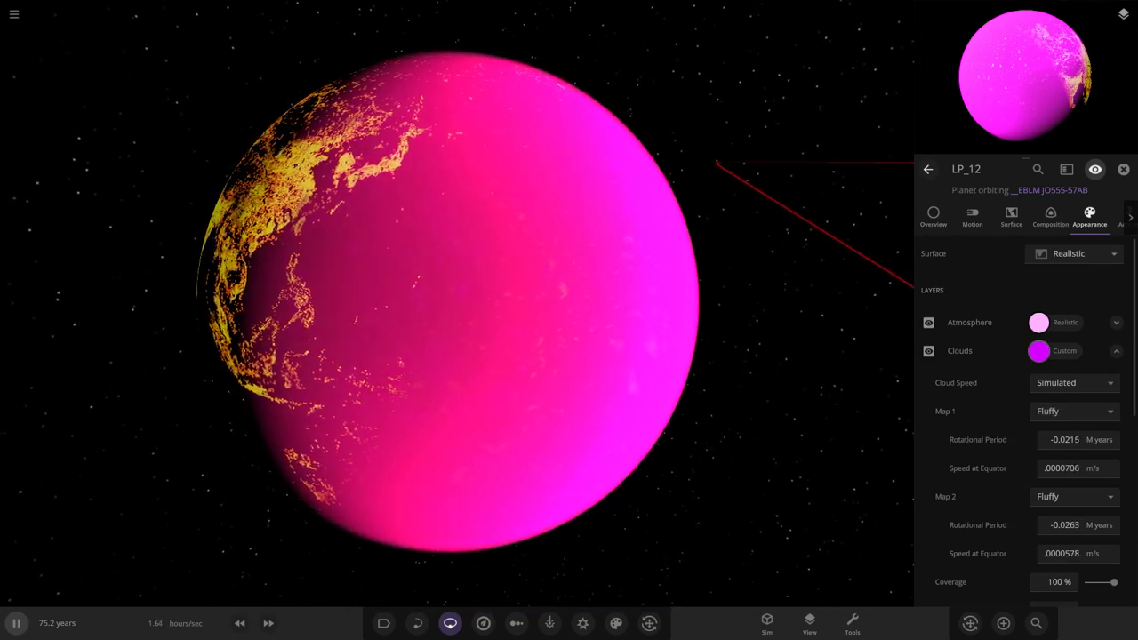
{"action": "left_click", "coordinate": [1038, 350]}
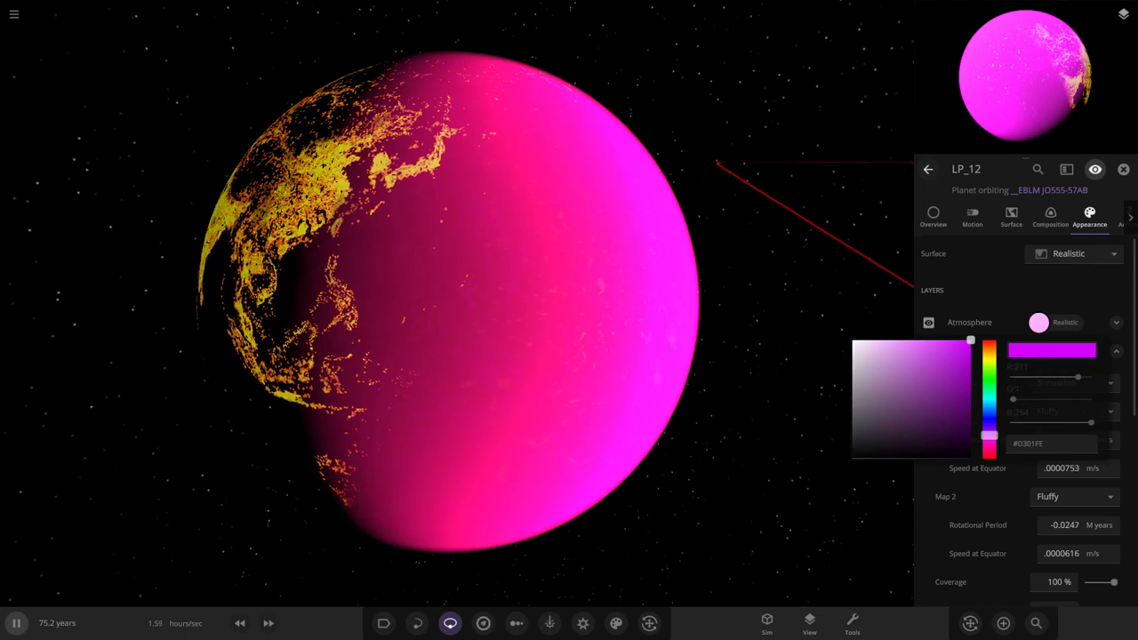
{"action": "left_click_drag", "start_coordinate": [989, 343], "coordinate": [990, 338]}
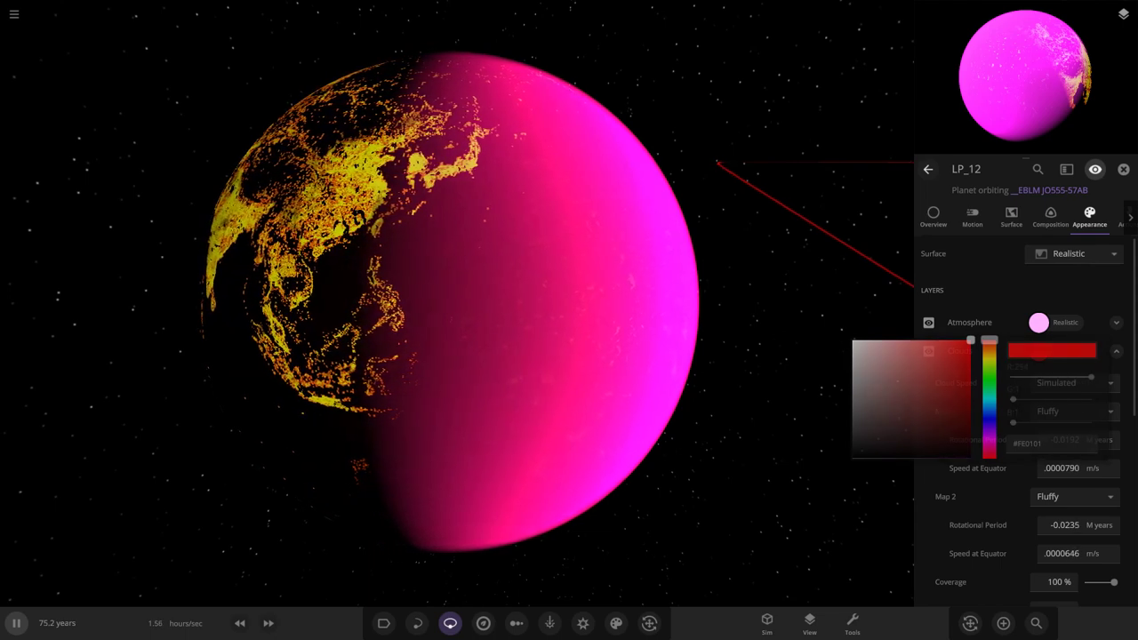
Step: Lower LP_12's atmosphere opacity to 3.53 % and inspect its surface
{"action": "left_click", "coordinate": [1117, 323]}
{"action": "mouse_move", "coordinate": [1091, 382]}
{"action": "left_mouse_down"}
{"action": "mouse_move", "coordinate": [1114, 382]}
{"action": "mouse_move", "coordinate": [1088, 383]}
{"action": "left_mouse_up"}
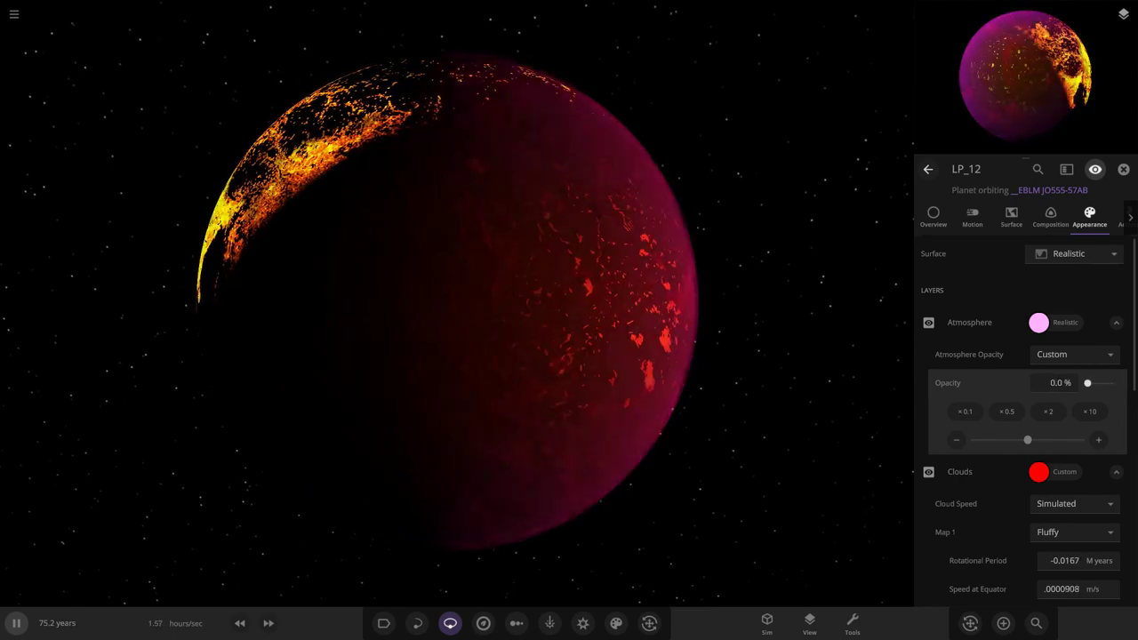
{"action": "left_click_drag", "start_coordinate": [586, 311], "coordinate": [356, 320]}
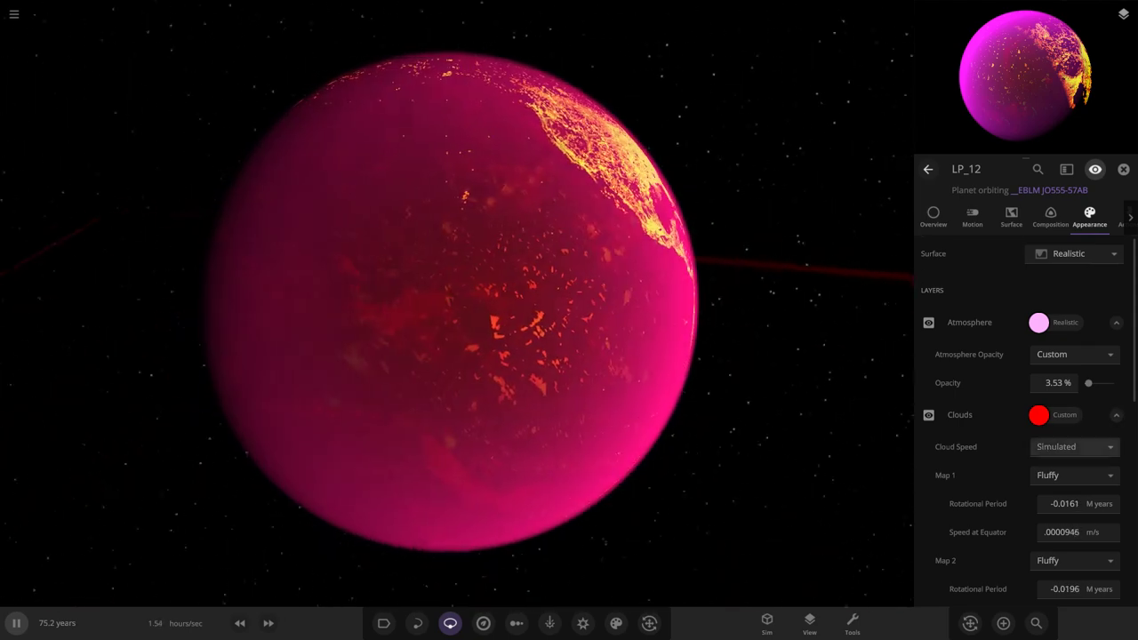
Step: Set both cloud maps of LP_12, Map 1 and Map 2, to Thick
{"action": "scroll", "coordinate": [1058, 406], "scroll_direction": "down", "scroll_amount": 3}
{"action": "left_click", "coordinate": [1071, 377]}
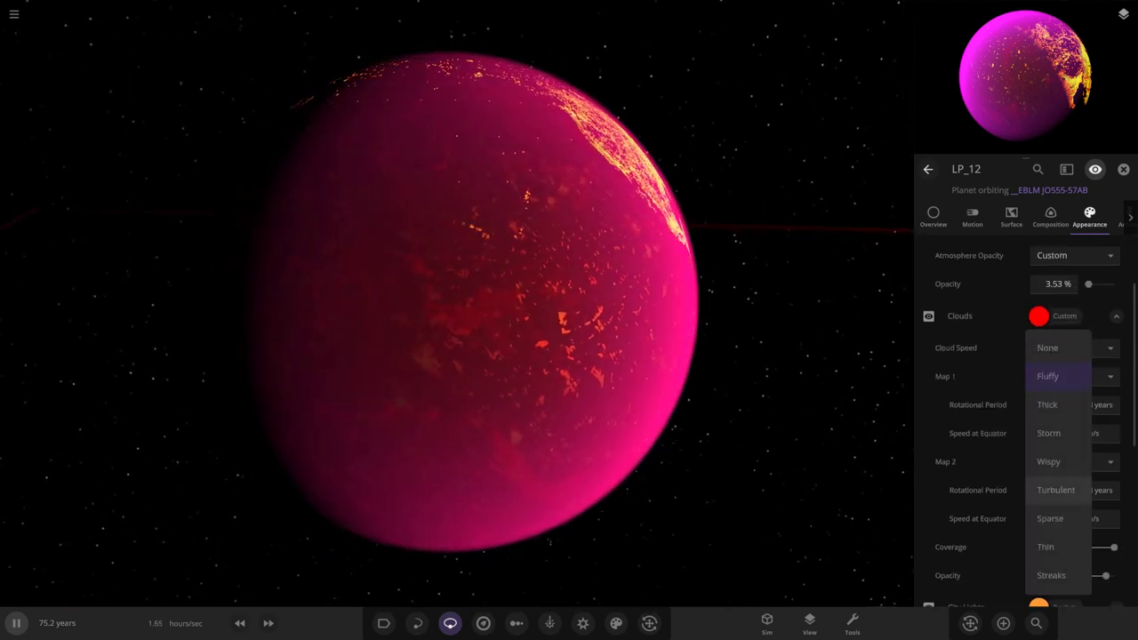
{"action": "left_click", "coordinate": [1058, 405]}
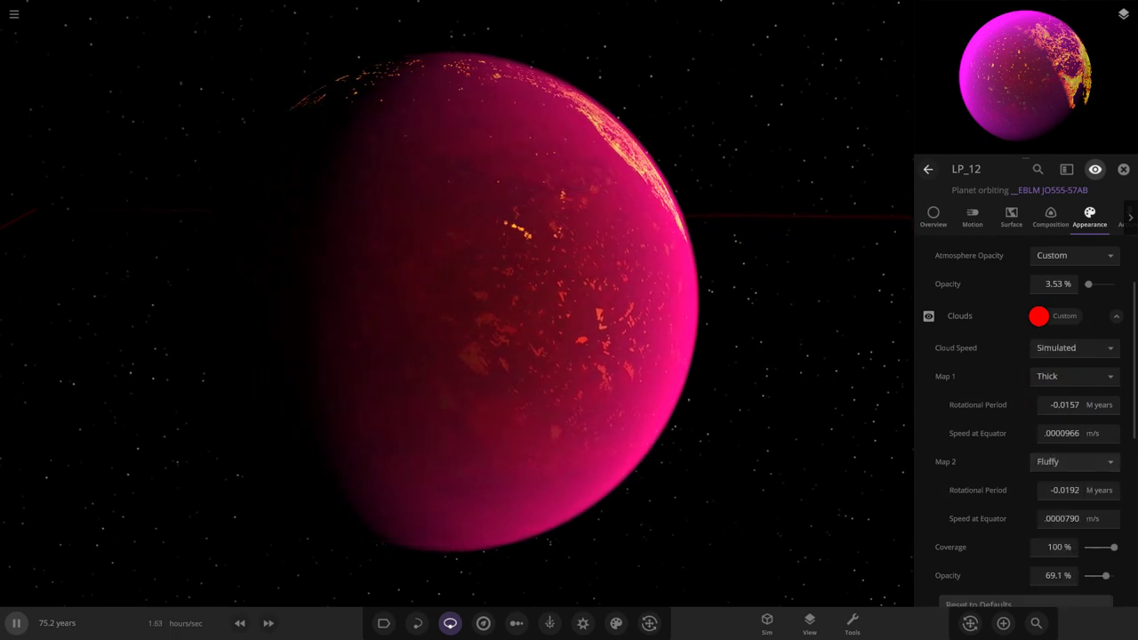
{"action": "left_click", "coordinate": [1071, 459]}
{"action": "left_click", "coordinate": [1047, 422]}
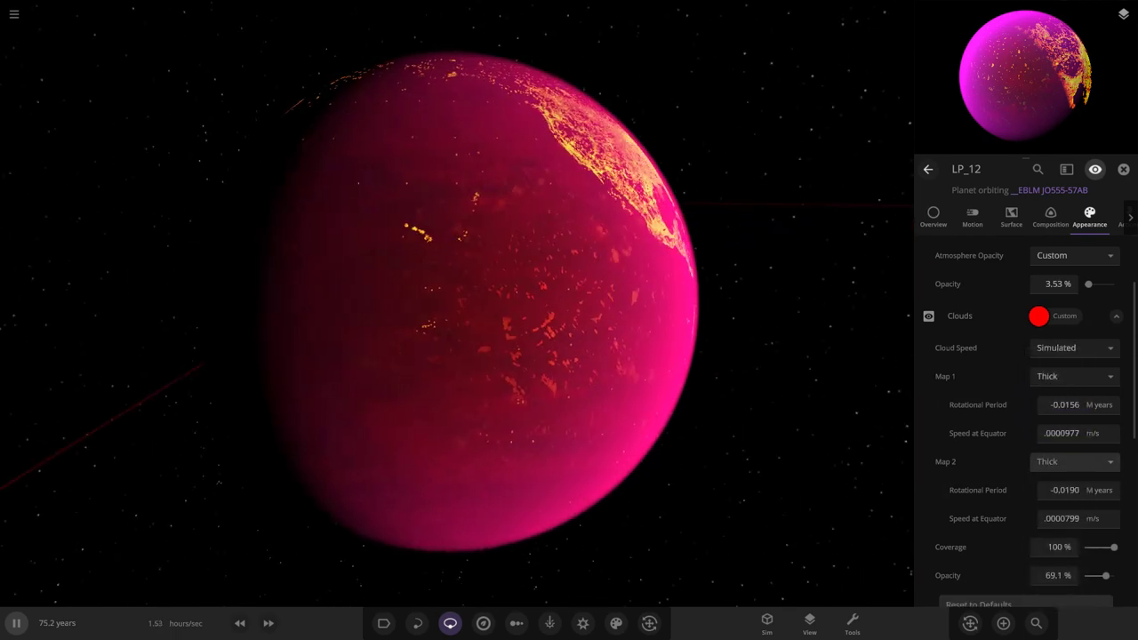
Step: Try white #FEFEFE and a bright green as LP_12's cloud colour, and return the clouds to red
{"action": "left_click", "coordinate": [1038, 315]}
{"action": "left_click", "coordinate": [852, 306]}
{"action": "mouse_move", "coordinate": [711, 355]}
{"action": "left_mouse_down"}
{"action": "mouse_move", "coordinate": [382, 338]}
{"action": "mouse_move", "coordinate": [702, 347]}
{"action": "left_mouse_up"}
{"action": "left_click", "coordinate": [1038, 315]}
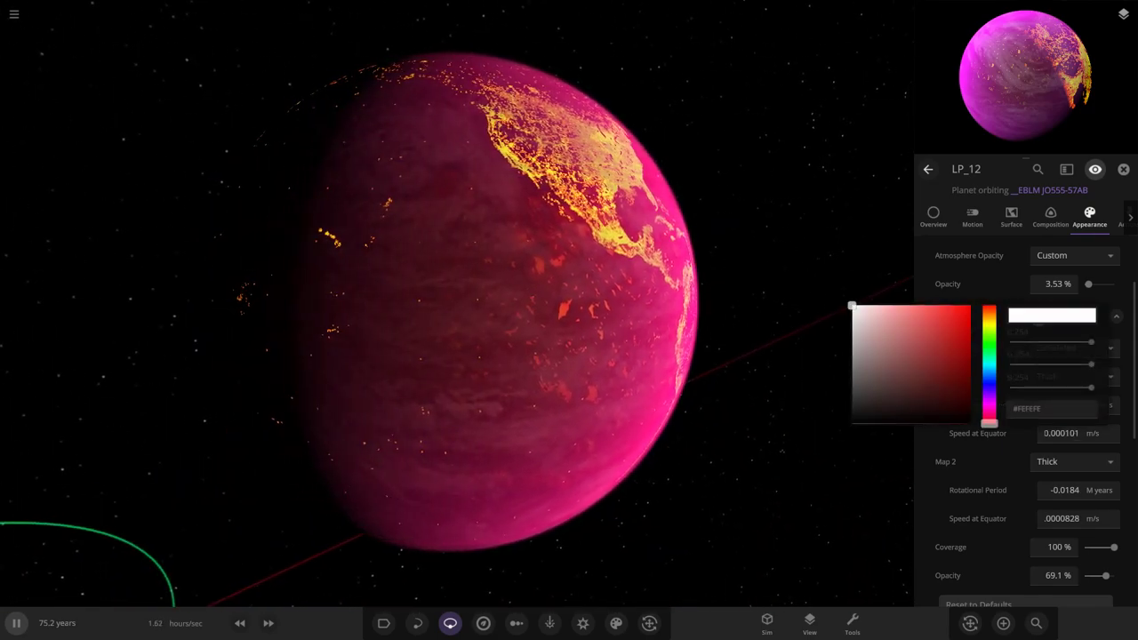
{"action": "left_click", "coordinate": [990, 341]}
{"action": "left_click", "coordinate": [947, 306]}
{"action": "key", "text": "Escape"}
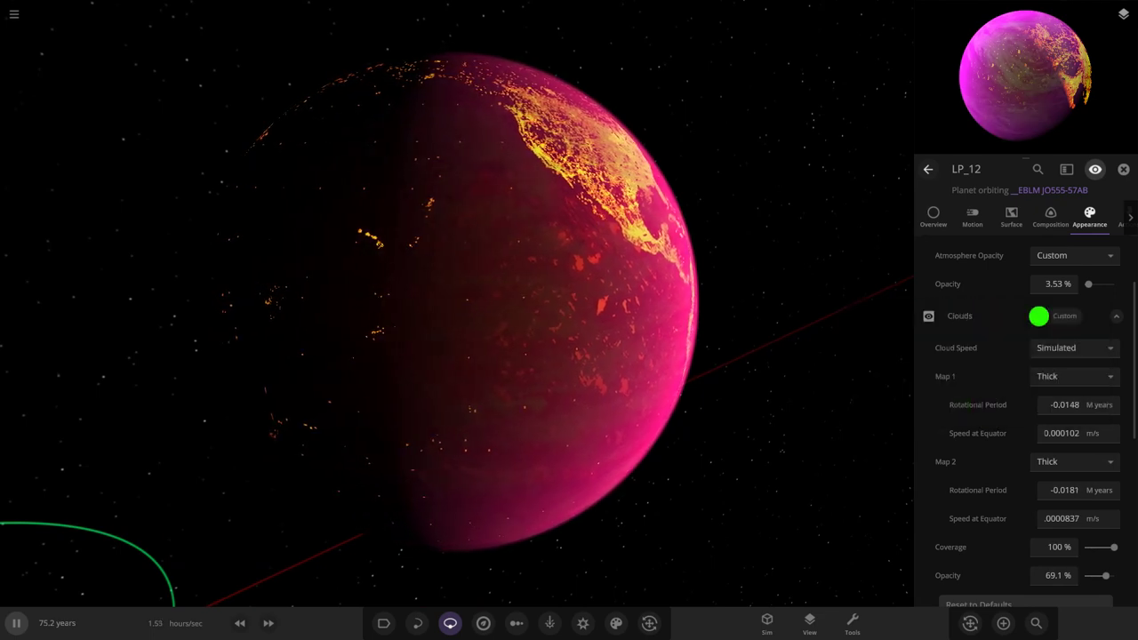
{"action": "left_click", "coordinate": [1038, 316]}
{"action": "left_click", "coordinate": [986, 308]}
{"action": "key", "text": "Escape"}
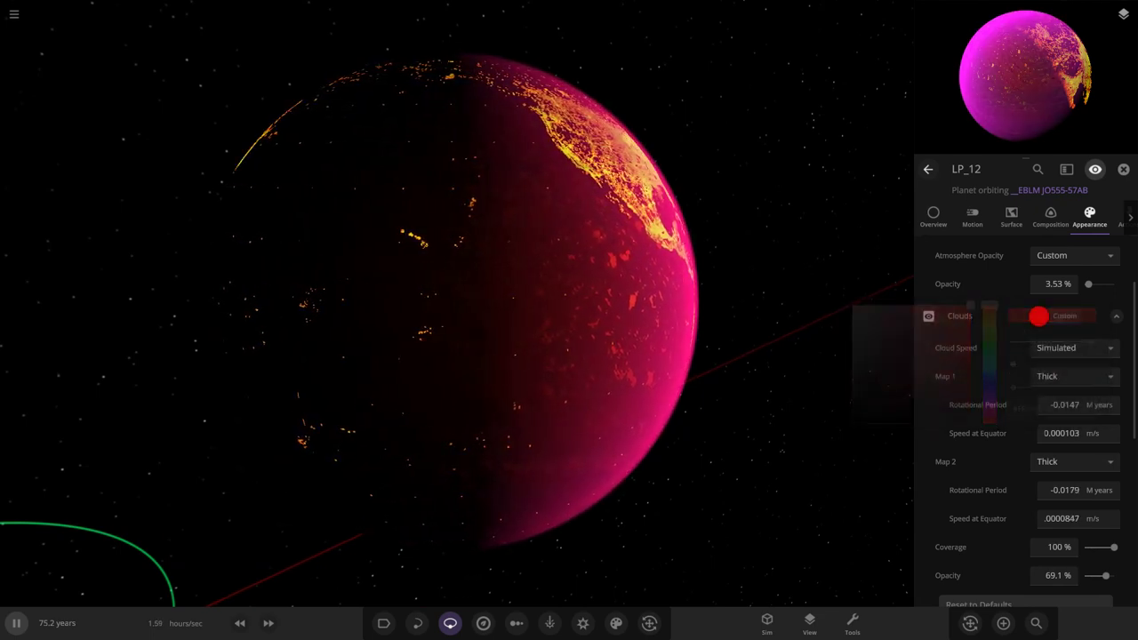
Step: Switch LP_12's city lights to the Procedural light map and change their colour to pure red
{"action": "scroll", "coordinate": [1022, 400], "scroll_direction": "down", "scroll_amount": 3}
{"action": "left_click", "coordinate": [1037, 464]}
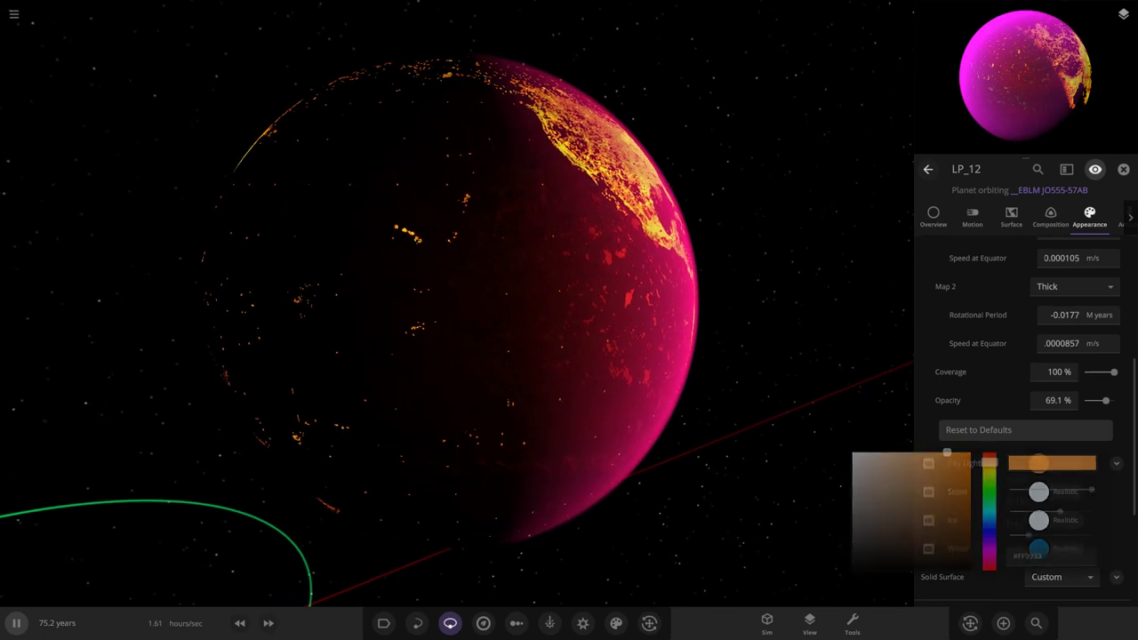
{"action": "left_click", "coordinate": [1117, 463]}
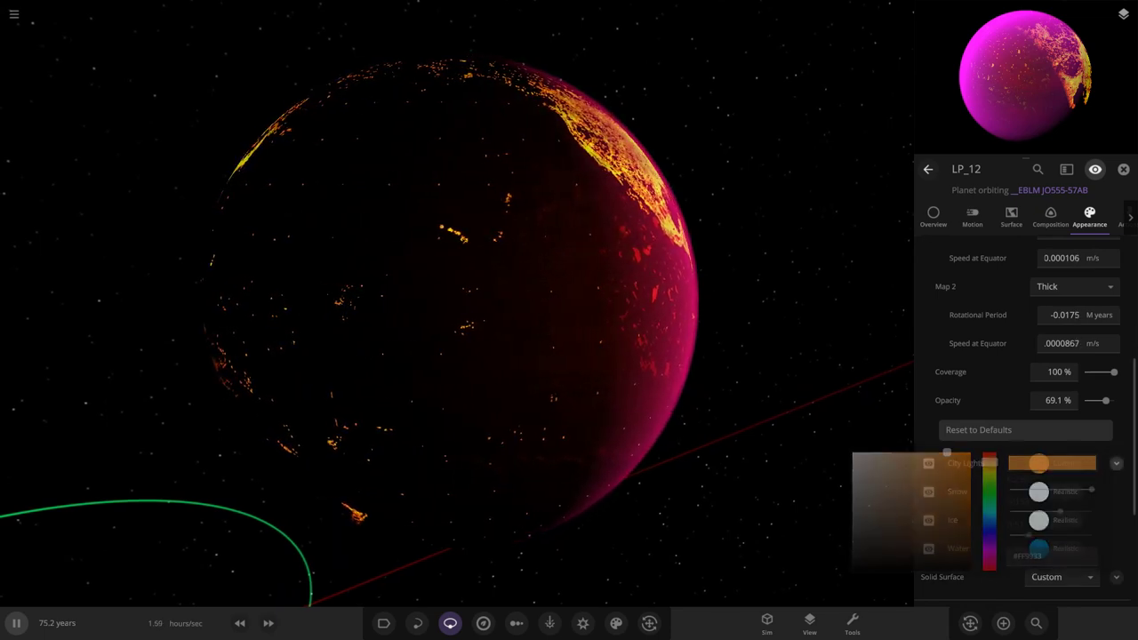
{"action": "left_click", "coordinate": [1116, 463]}
{"action": "left_click", "coordinate": [1073, 524]}
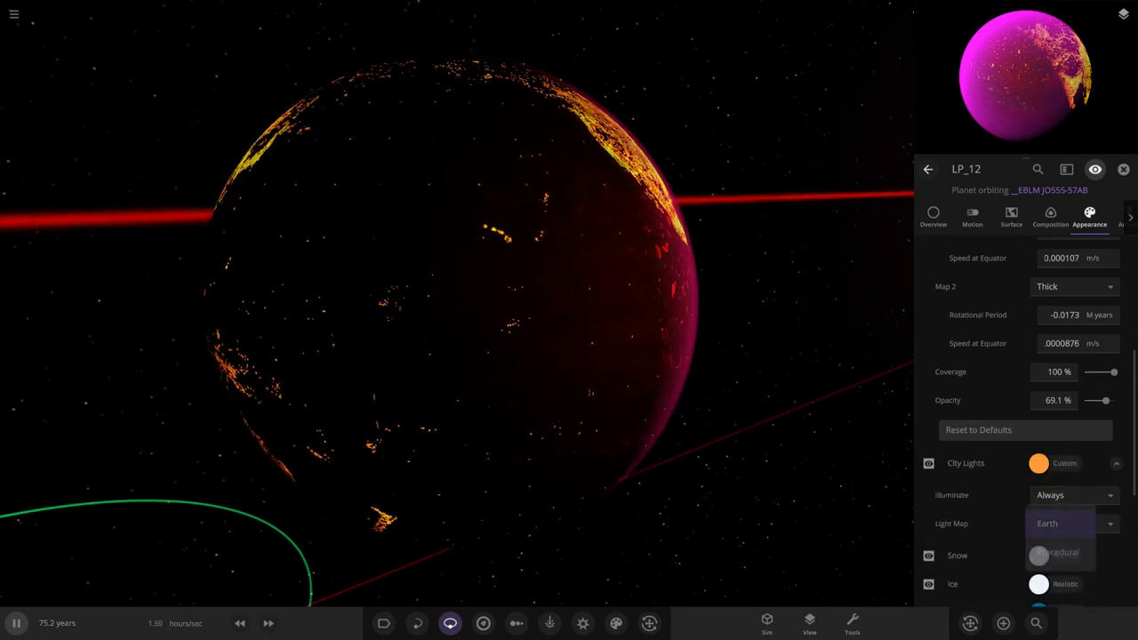
{"action": "left_click", "coordinate": [1057, 551]}
{"action": "left_click_drag", "start_coordinate": [498, 328], "coordinate": [800, 387]}
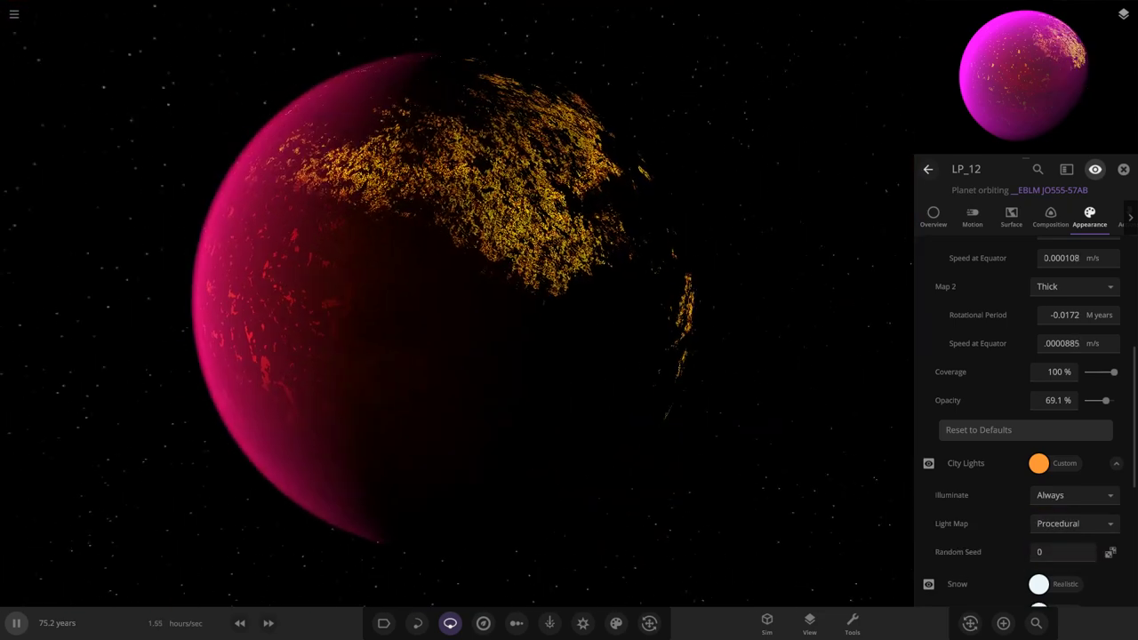
{"action": "left_click", "coordinate": [1038, 463]}
{"action": "left_click_drag", "start_coordinate": [989, 461], "coordinate": [989, 452]}
{"action": "key", "text": "Escape"}
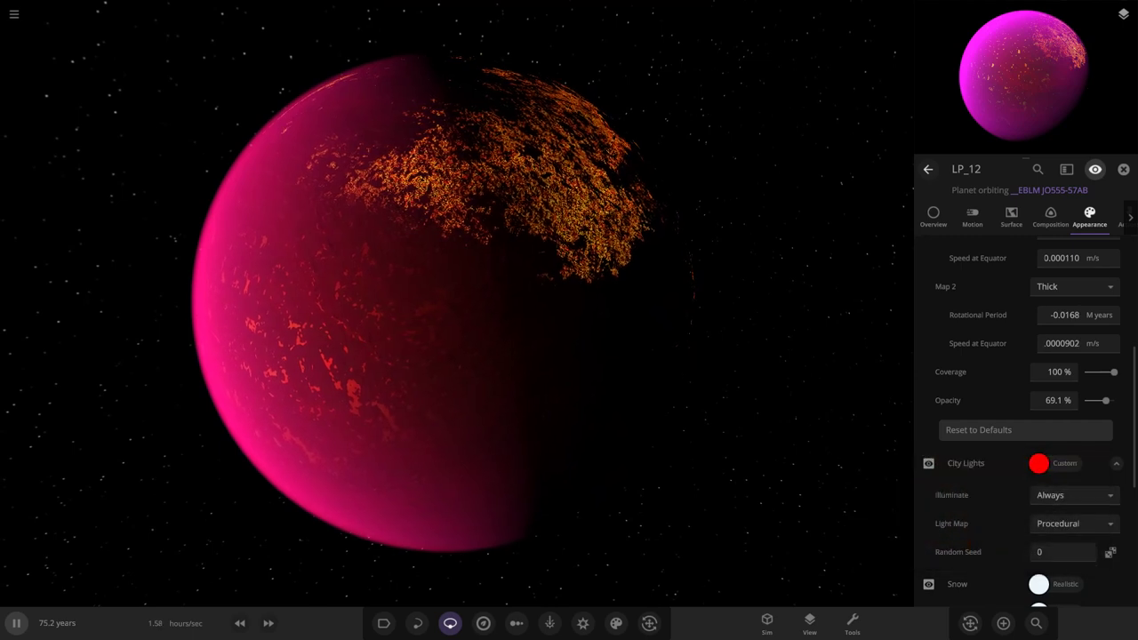
Step: Try white and bright green #3CFE01 as the colour of LP_12's water
{"action": "scroll", "coordinate": [1022, 423], "scroll_direction": "down", "scroll_amount": 3}
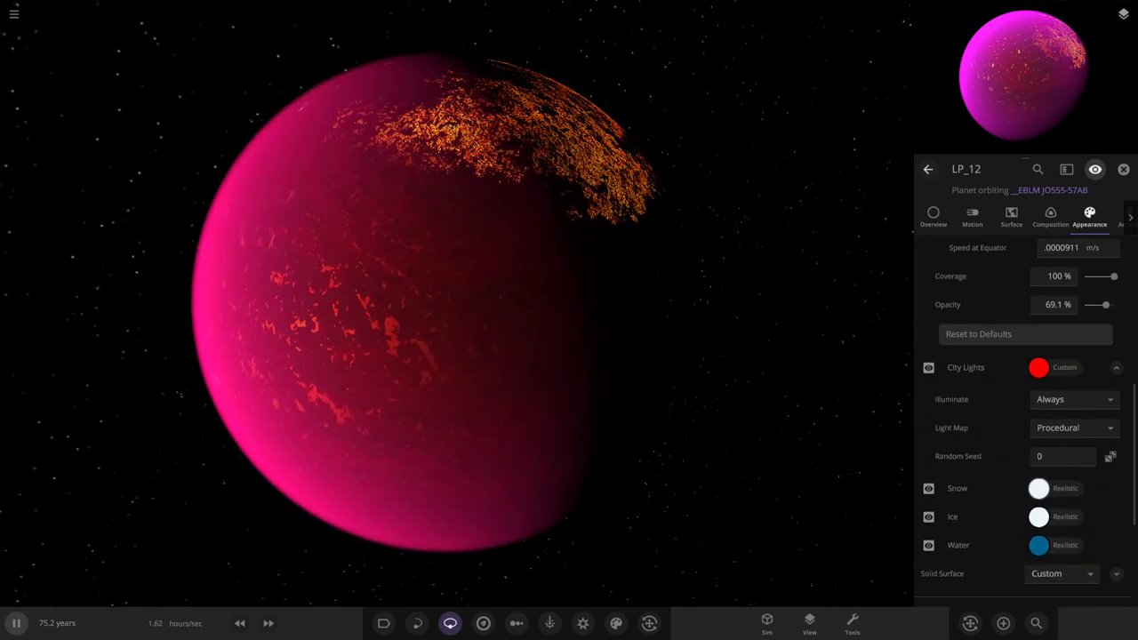
{"action": "scroll", "coordinate": [1022, 423], "scroll_direction": "down", "scroll_amount": 2}
{"action": "left_click", "coordinate": [1038, 466]}
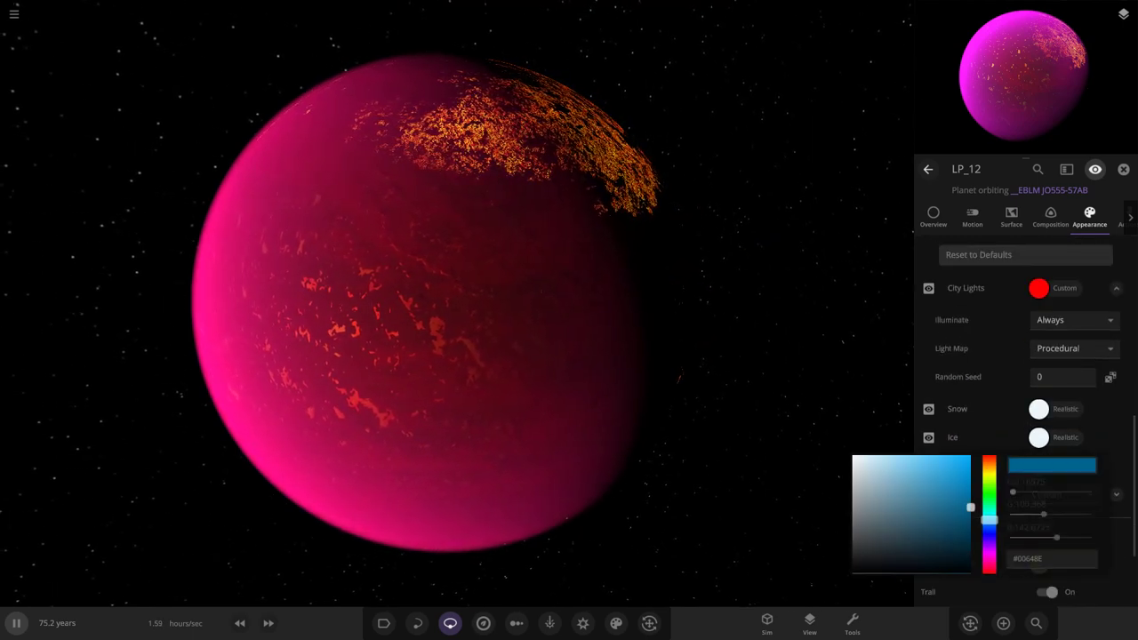
{"action": "left_click_drag", "start_coordinate": [622, 337], "coordinate": [373, 329]}
{"action": "scroll", "coordinate": [455, 311], "scroll_direction": "up", "scroll_amount": 3}
{"action": "scroll", "coordinate": [454, 302], "scroll_direction": "down", "scroll_amount": 5}
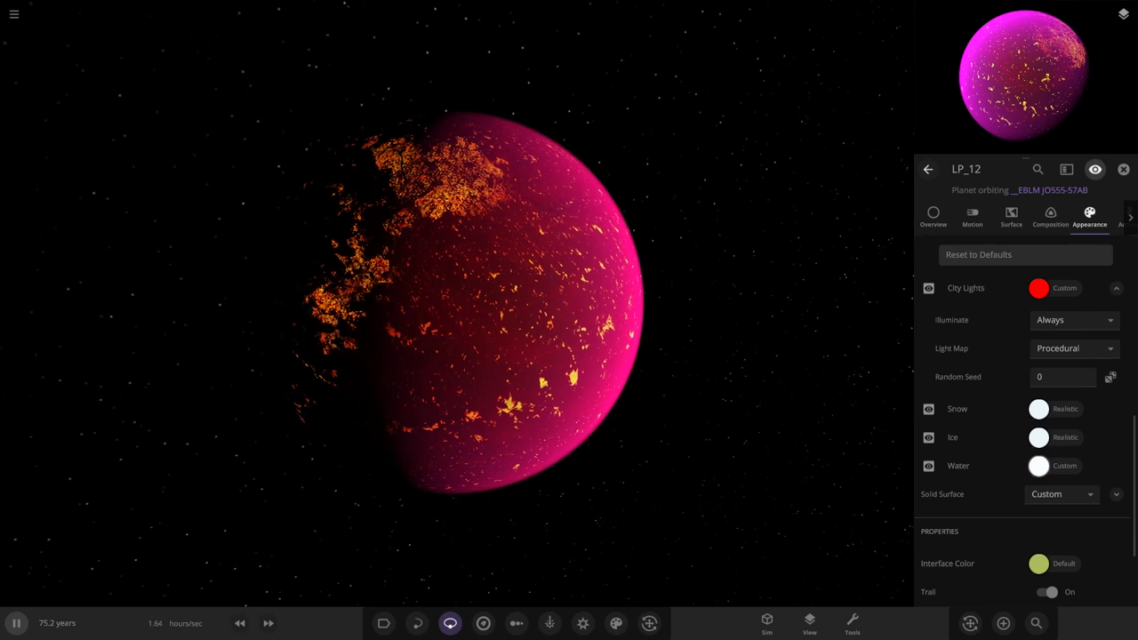
{"action": "left_click", "coordinate": [1038, 466]}
{"action": "left_click", "coordinate": [989, 489]}
{"action": "left_click", "coordinate": [949, 459]}
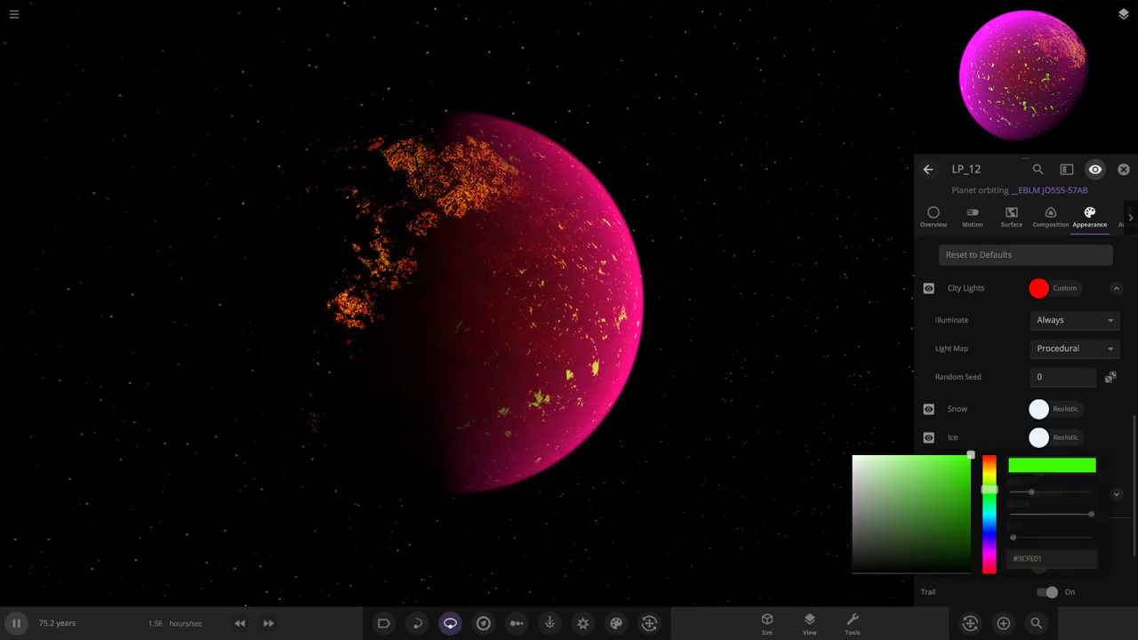
Step: Set LP_12's water colour to red #FE0101 and inspect the planet from several sides
{"action": "left_click", "coordinate": [1038, 466]}
{"action": "left_click", "coordinate": [990, 457]}
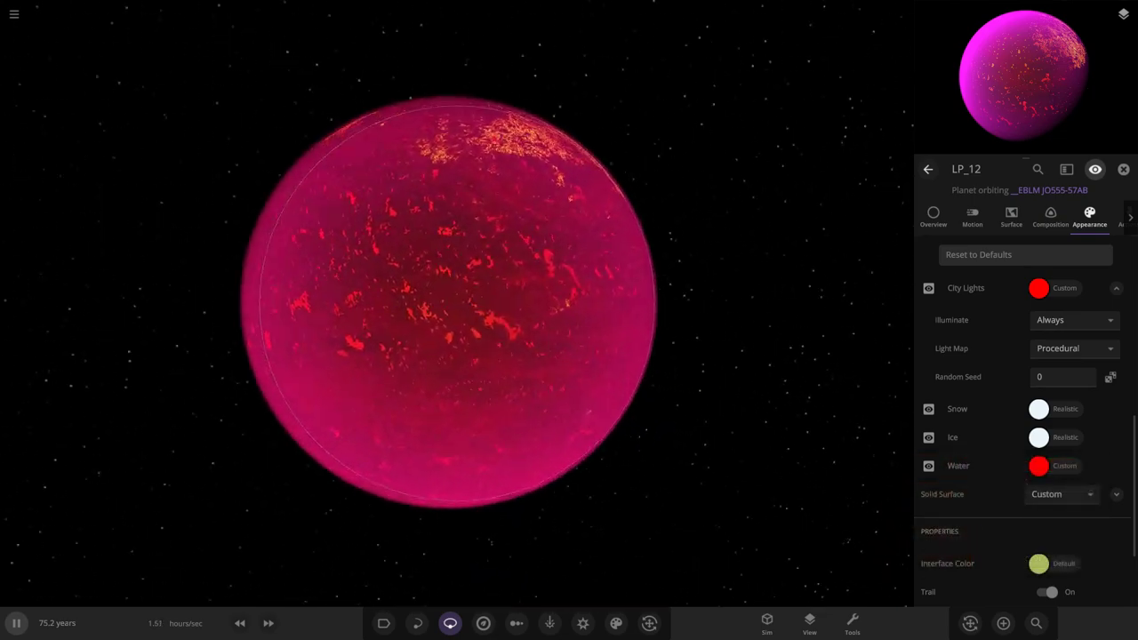
{"action": "scroll", "coordinate": [449, 303], "scroll_direction": "up", "scroll_amount": 4}
{"action": "left_click_drag", "start_coordinate": [533, 302], "coordinate": [16, 393]}
{"action": "scroll", "coordinate": [448, 302], "scroll_direction": "down", "scroll_amount": 4}
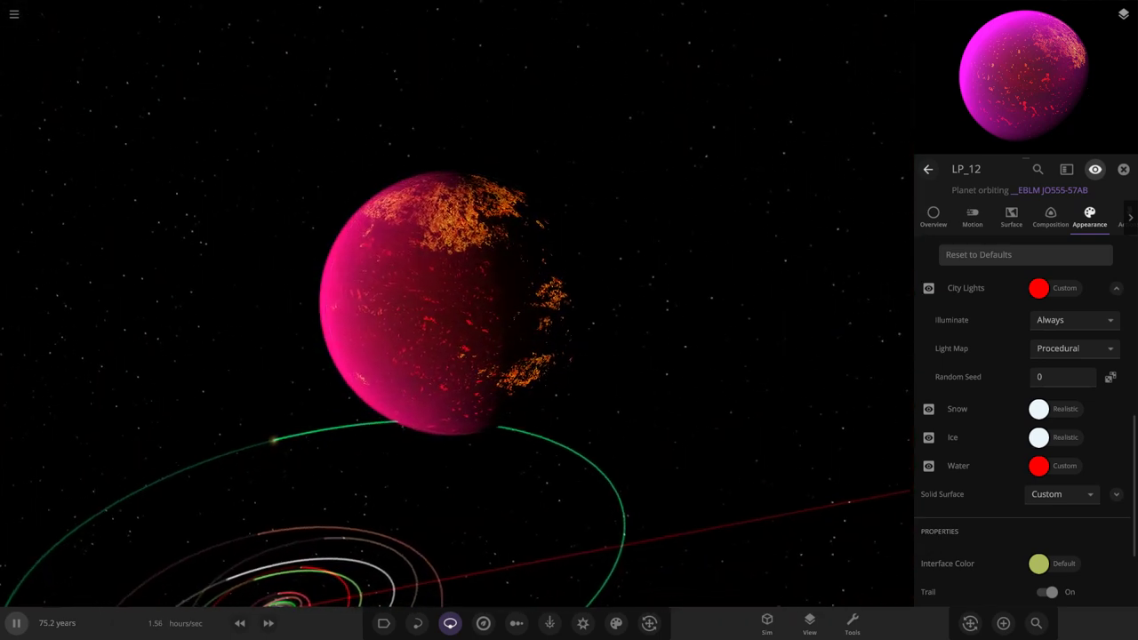
Step: Change LP_12's interface colour to pinkish red #FE2C59 and check its orbit trail from farther away
{"action": "scroll", "coordinate": [1022, 382], "scroll_direction": "down", "scroll_amount": 3}
{"action": "left_click", "coordinate": [1038, 451]}
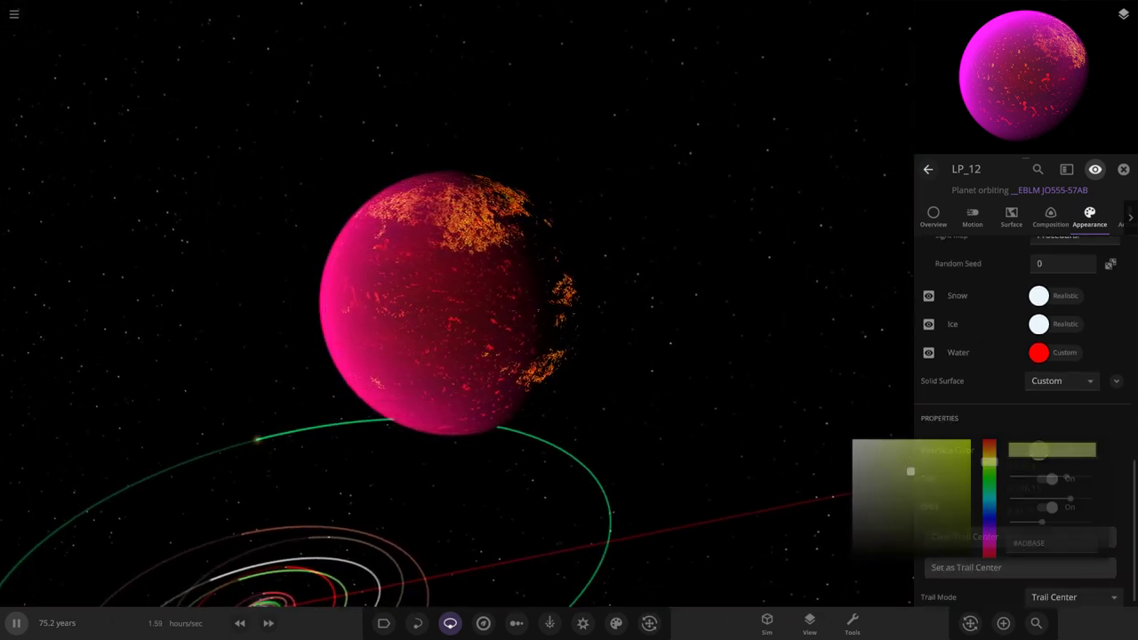
{"action": "left_click", "coordinate": [989, 441]}
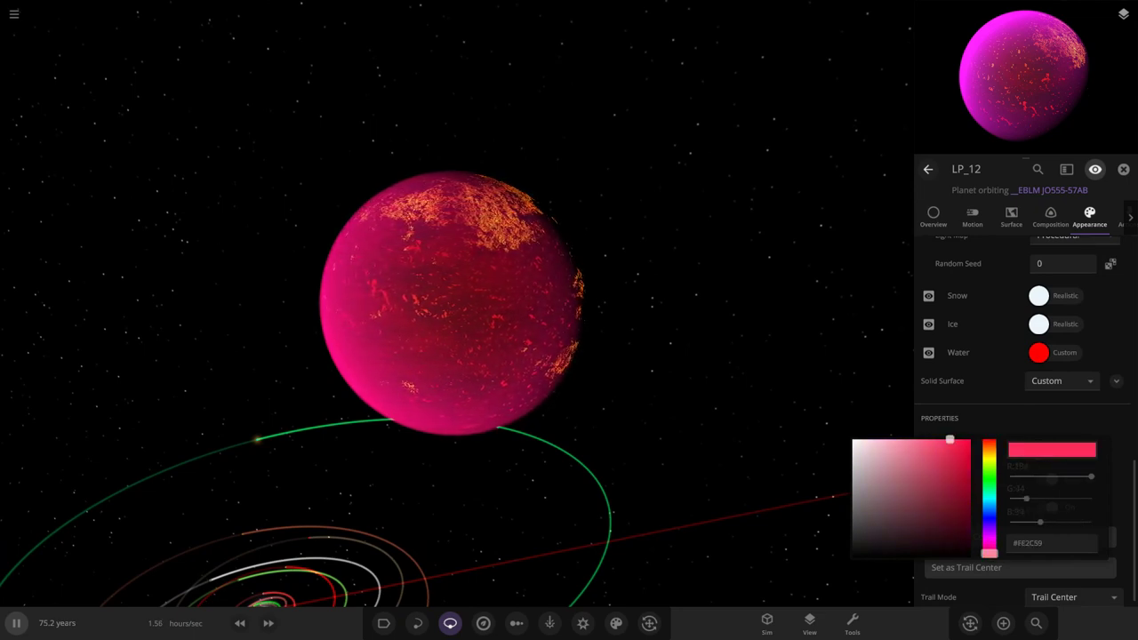
{"action": "scroll", "coordinate": [451, 304], "scroll_direction": "down", "scroll_amount": 4}
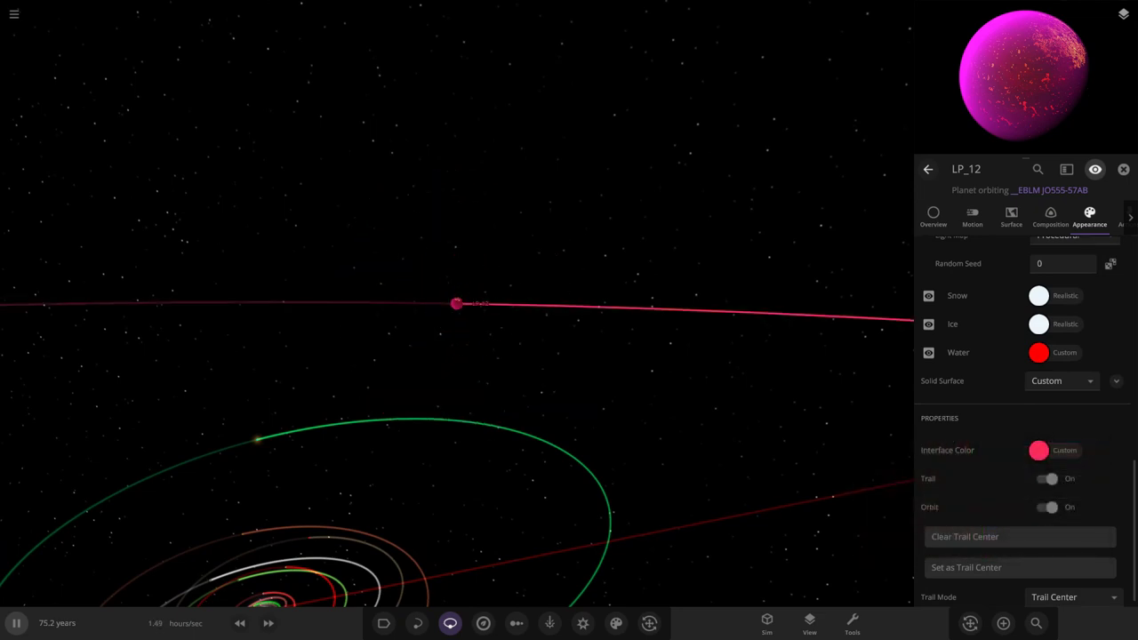
Step: Examine LP_12's material composition and cumulative properties alongside a close view of its surface
{"action": "scroll", "coordinate": [455, 303], "scroll_direction": "down", "scroll_amount": 10}
{"action": "left_click_drag", "start_coordinate": [455, 303], "coordinate": [916, 217]}
{"action": "left_click", "coordinate": [933, 216]}
{"action": "scroll", "coordinate": [457, 303], "scroll_direction": "up", "scroll_amount": 10}
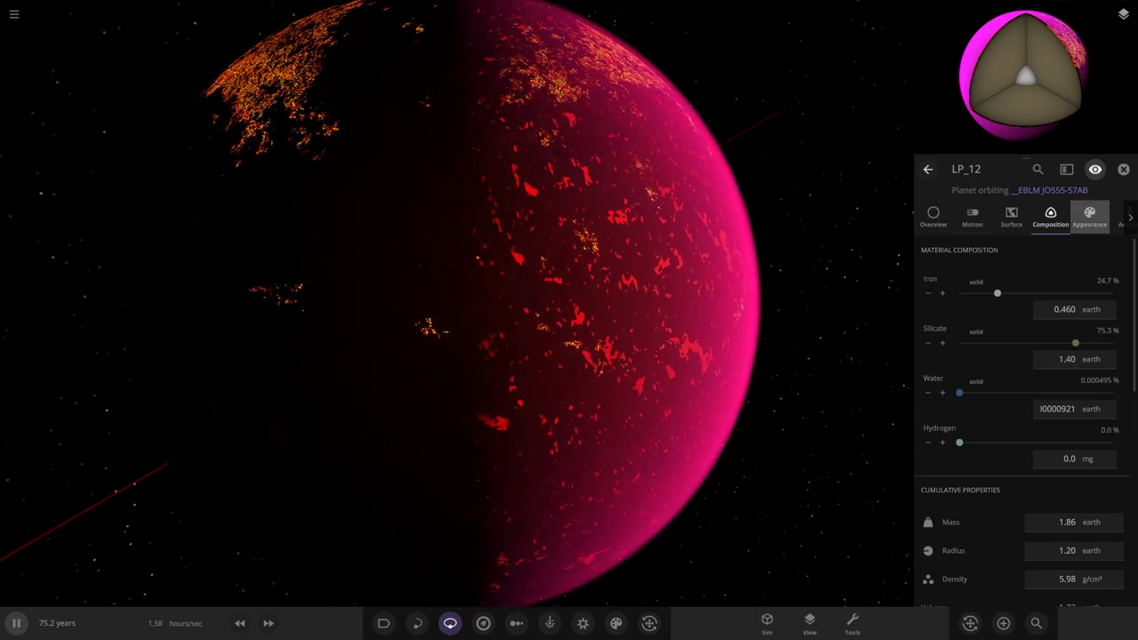
{"action": "scroll", "coordinate": [1049, 391], "scroll_direction": "down", "scroll_amount": 3}
{"action": "left_click_drag", "start_coordinate": [711, 267], "coordinate": [756, 427]}
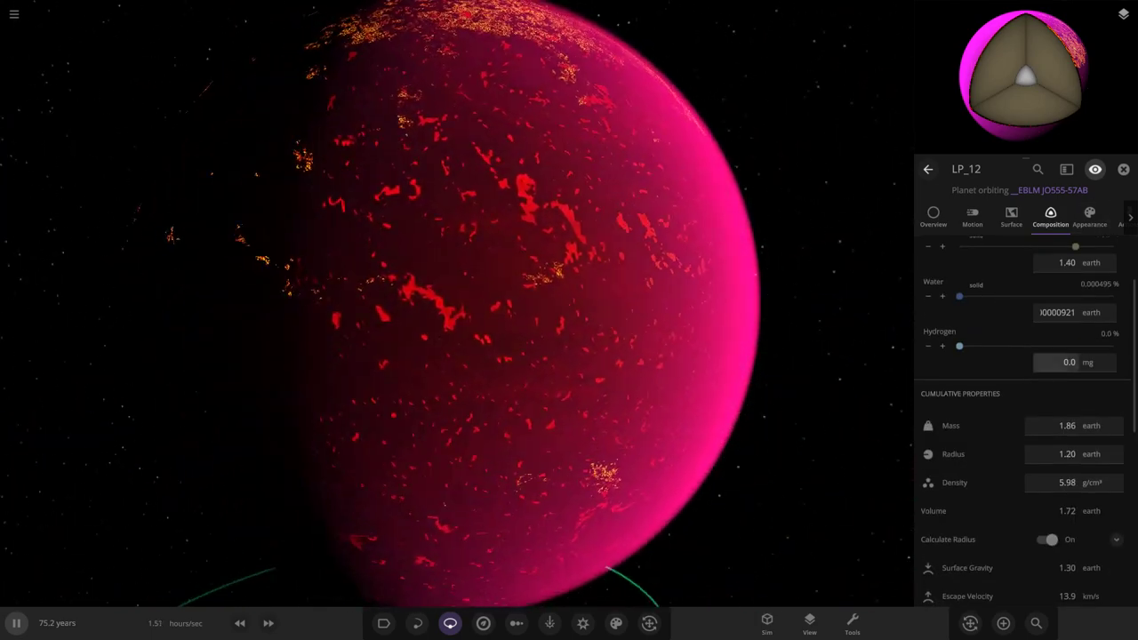
Step: Raise LP_12's cloud opacity to 100 % in its appearance properties
{"action": "left_click", "coordinate": [1088, 218]}
{"action": "scroll", "coordinate": [1022, 399], "scroll_direction": "up", "scroll_amount": 3}
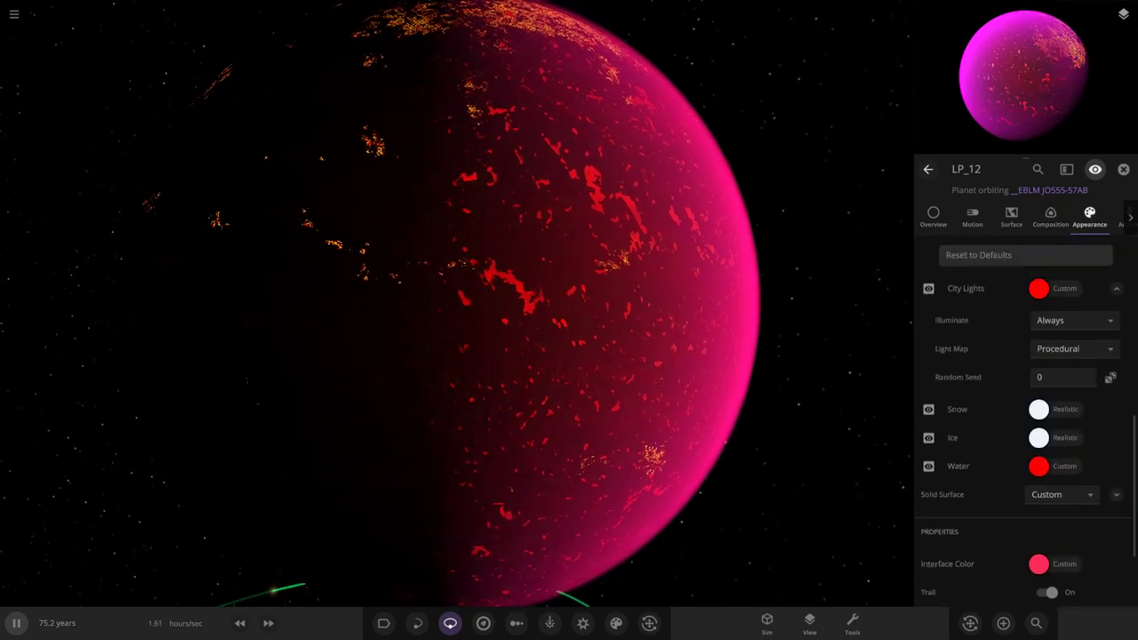
{"action": "scroll", "coordinate": [1022, 400], "scroll_direction": "down", "scroll_amount": 2}
{"action": "scroll", "coordinate": [1022, 400], "scroll_direction": "up", "scroll_amount": 3}
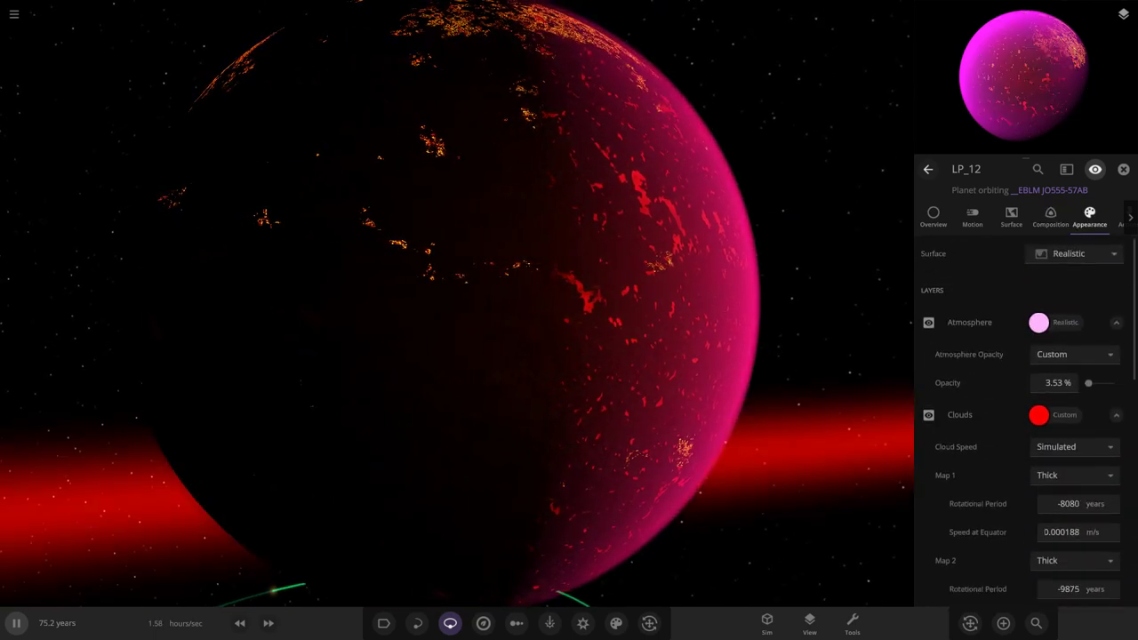
{"action": "left_click", "coordinate": [1038, 415]}
{"action": "left_click_drag", "start_coordinate": [693, 374], "coordinate": [445, 413]}
{"action": "scroll", "coordinate": [1022, 437], "scroll_direction": "down", "scroll_amount": 3}
{"action": "scroll", "coordinate": [1022, 399], "scroll_direction": "down", "scroll_amount": 3}
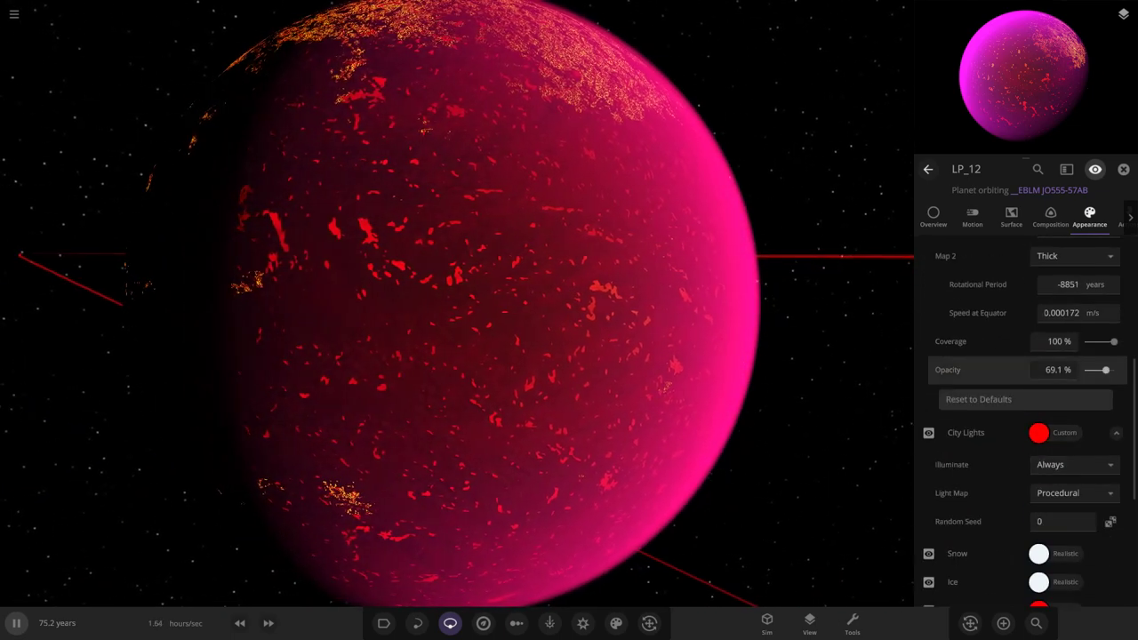
{"action": "left_click_drag", "start_coordinate": [1113, 341], "coordinate": [1113, 342]}
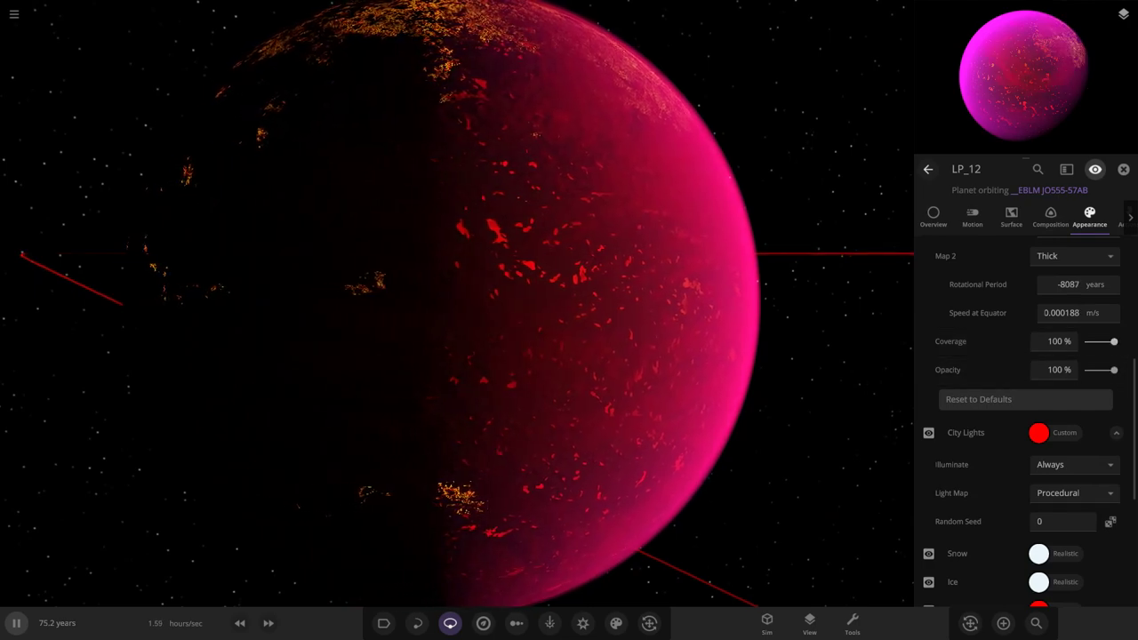
Step: Change LP_12's cloud colour to bright green and fine-tune its hue
{"action": "scroll", "coordinate": [1022, 400], "scroll_direction": "up", "scroll_amount": 7}
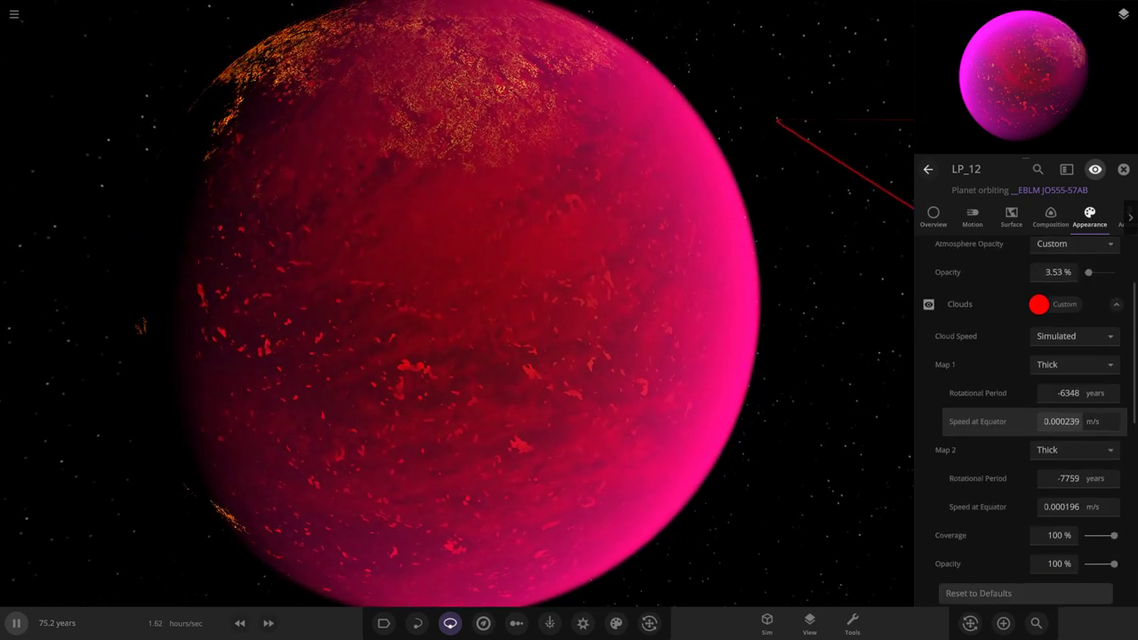
{"action": "left_click", "coordinate": [1038, 401]}
{"action": "mouse_move", "coordinate": [952, 409]}
{"action": "left_mouse_down"}
{"action": "mouse_move", "coordinate": [852, 389]}
{"action": "mouse_move", "coordinate": [970, 389]}
{"action": "left_mouse_up"}
{"action": "left_click", "coordinate": [989, 423]}
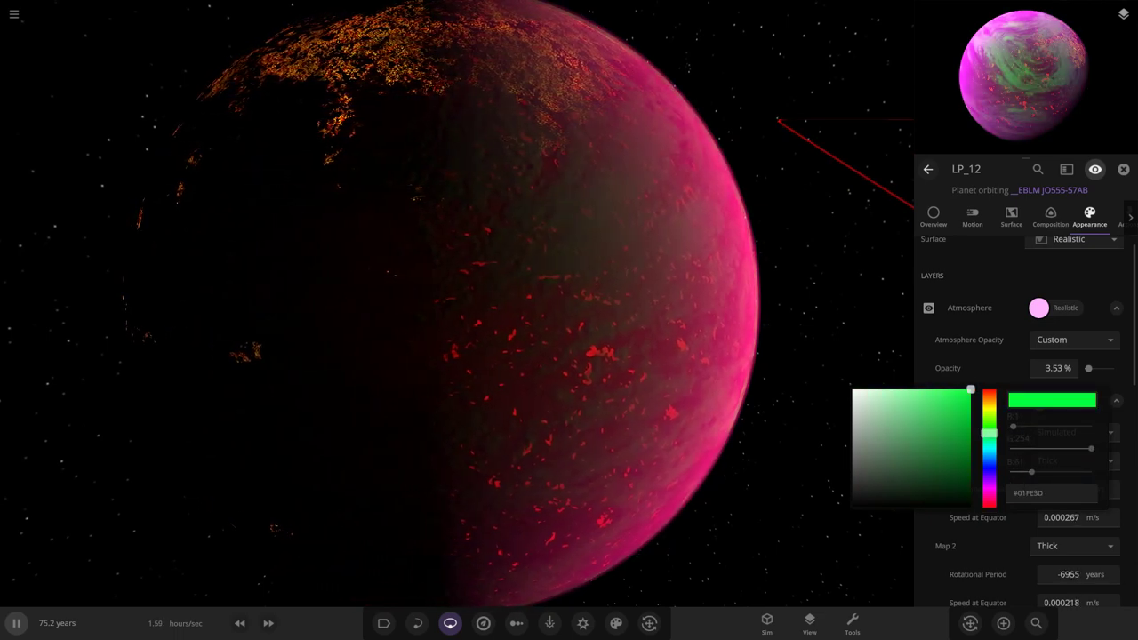
{"action": "scroll", "coordinate": [455, 302], "scroll_direction": "down", "scroll_amount": 4}
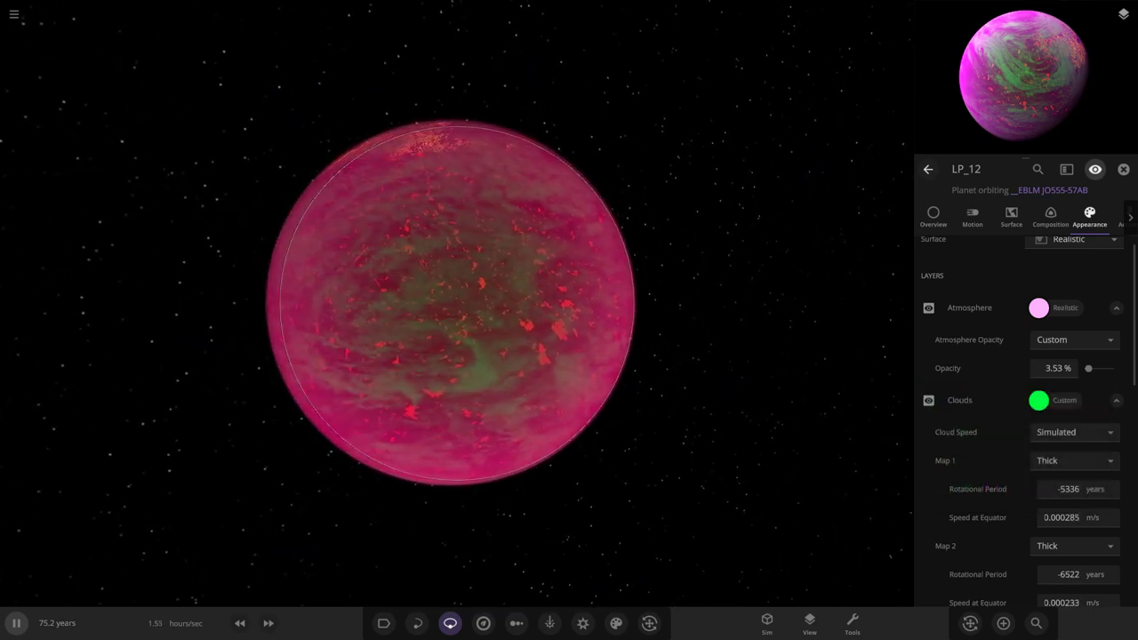
{"action": "left_click", "coordinate": [1038, 401]}
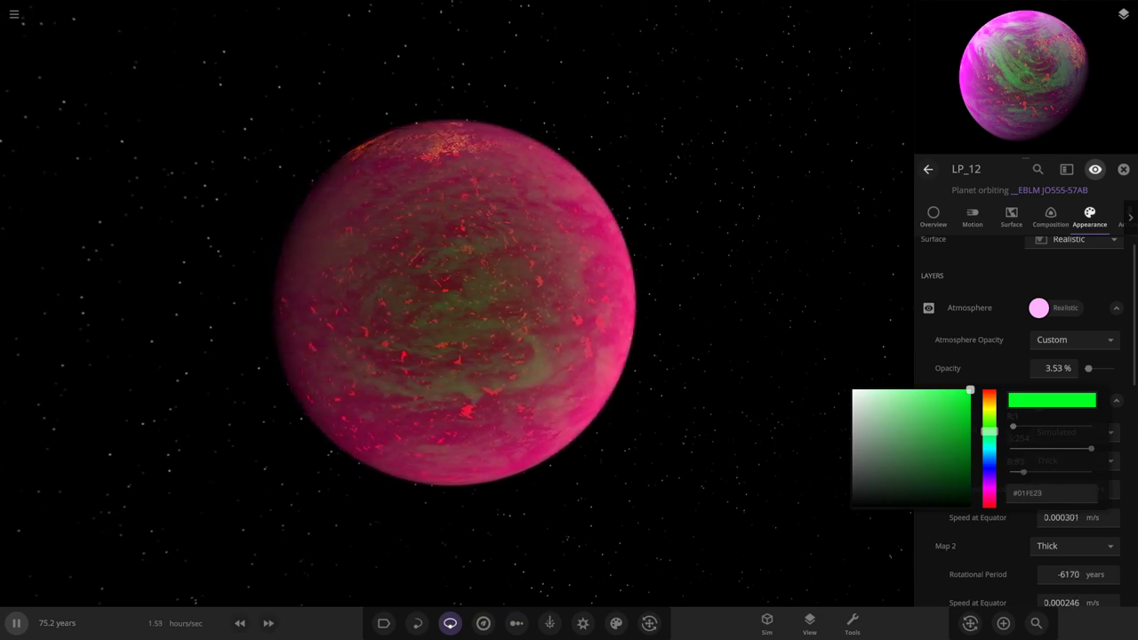
{"action": "left_click_drag", "start_coordinate": [989, 430], "coordinate": [990, 433]}
{"action": "left_click_drag", "start_coordinate": [568, 320], "coordinate": [711, 320]}
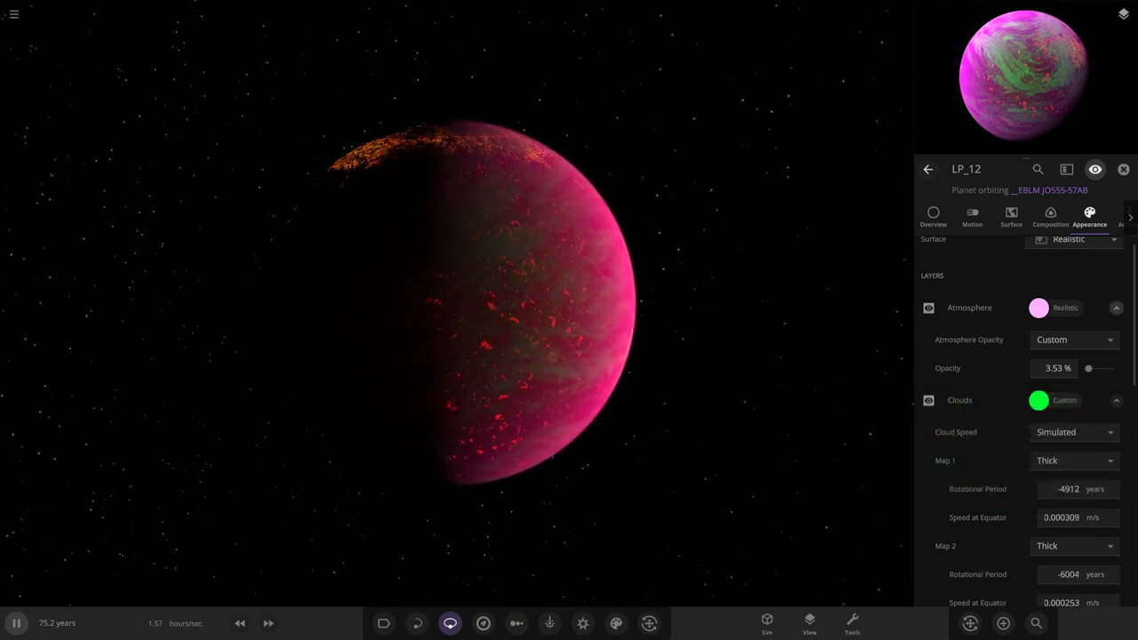
Step: Lower LP_12's atmosphere opacity to 0.0 % and inspect the green clouds
{"action": "left_click_drag", "start_coordinate": [1087, 367], "coordinate": [1084, 368]}
{"action": "scroll", "coordinate": [569, 320], "scroll_direction": "up", "scroll_amount": 3}
{"action": "left_click_drag", "start_coordinate": [568, 320], "coordinate": [445, 329]}
{"action": "scroll", "coordinate": [445, 329], "scroll_direction": "down", "scroll_amount": 4}
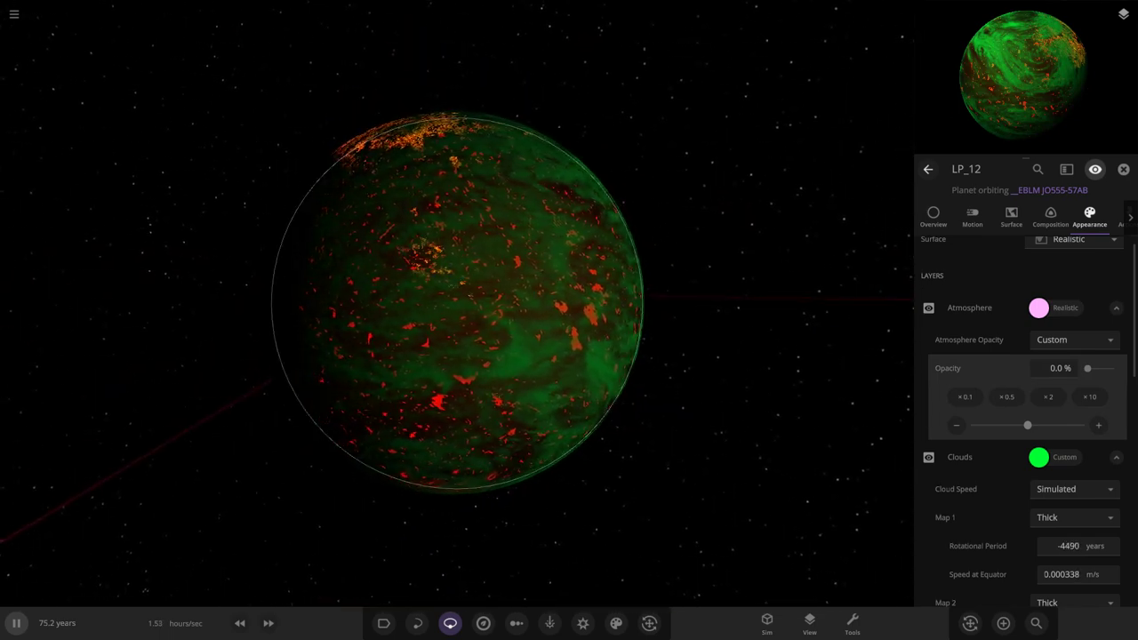
{"action": "scroll", "coordinate": [458, 303], "scroll_direction": "up", "scroll_amount": 3}
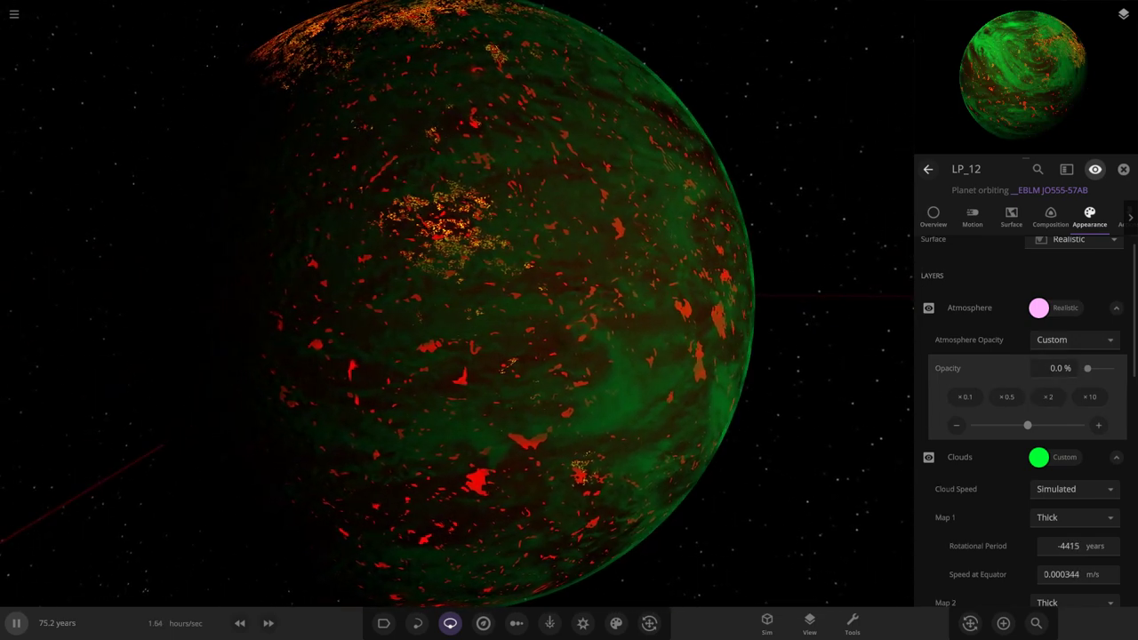
Step: Give LP_12's atmosphere a tiny opacity, double it repeatedly until a faint haze shows, and inspect the planet
{"action": "left_click", "coordinate": [1059, 368]}
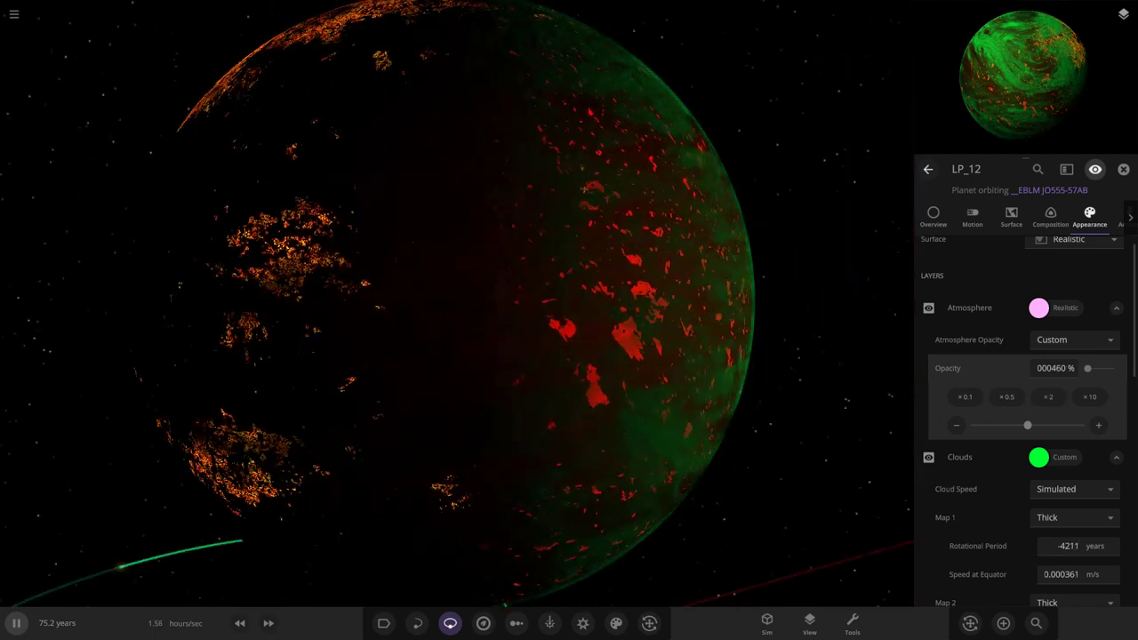
{"action": "left_click", "coordinate": [1048, 396]}
{"action": "left_click", "coordinate": [1047, 396]}
{"action": "left_click", "coordinate": [1048, 396]}
{"action": "left_click", "coordinate": [1047, 396]}
{"action": "left_click", "coordinate": [1048, 397]}
{"action": "left_click", "coordinate": [1048, 396]}
{"action": "left_click", "coordinate": [1048, 396]}
{"action": "left_click", "coordinate": [1048, 397]}
{"action": "left_click", "coordinate": [1048, 396]}
{"action": "left_click", "coordinate": [1048, 397]}
{"action": "left_click", "coordinate": [1048, 397]}
{"action": "left_click", "coordinate": [1048, 396]}
{"action": "left_click_drag", "start_coordinate": [623, 320], "coordinate": [311, 276]}
{"action": "scroll", "coordinate": [453, 302], "scroll_direction": "down", "scroll_amount": 5}
{"action": "scroll", "coordinate": [453, 302], "scroll_direction": "up", "scroll_amount": 4}
{"action": "left_click_drag", "start_coordinate": [453, 337], "coordinate": [560, 307]}
{"action": "scroll", "coordinate": [448, 293], "scroll_direction": "down", "scroll_amount": 3}
{"action": "scroll", "coordinate": [964, 395], "scroll_direction": "down", "scroll_amount": 3}
Step: Change LP_12's water colour to bright green and refine its hue
{"action": "scroll", "coordinate": [1031, 386], "scroll_direction": "down", "scroll_amount": 5}
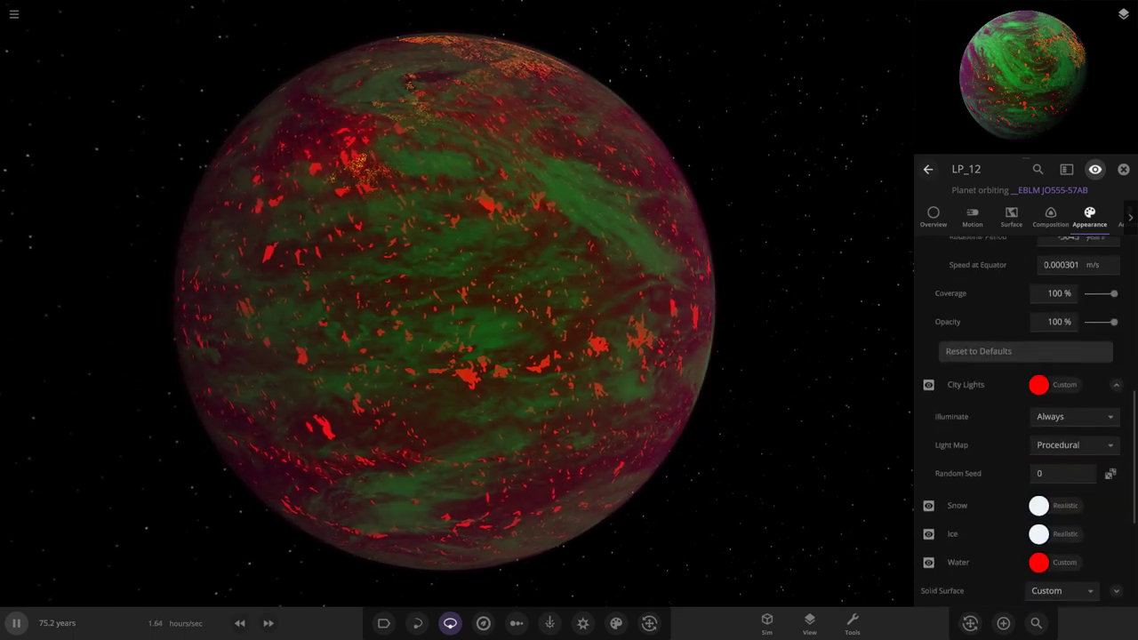
{"action": "left_click", "coordinate": [1038, 446]}
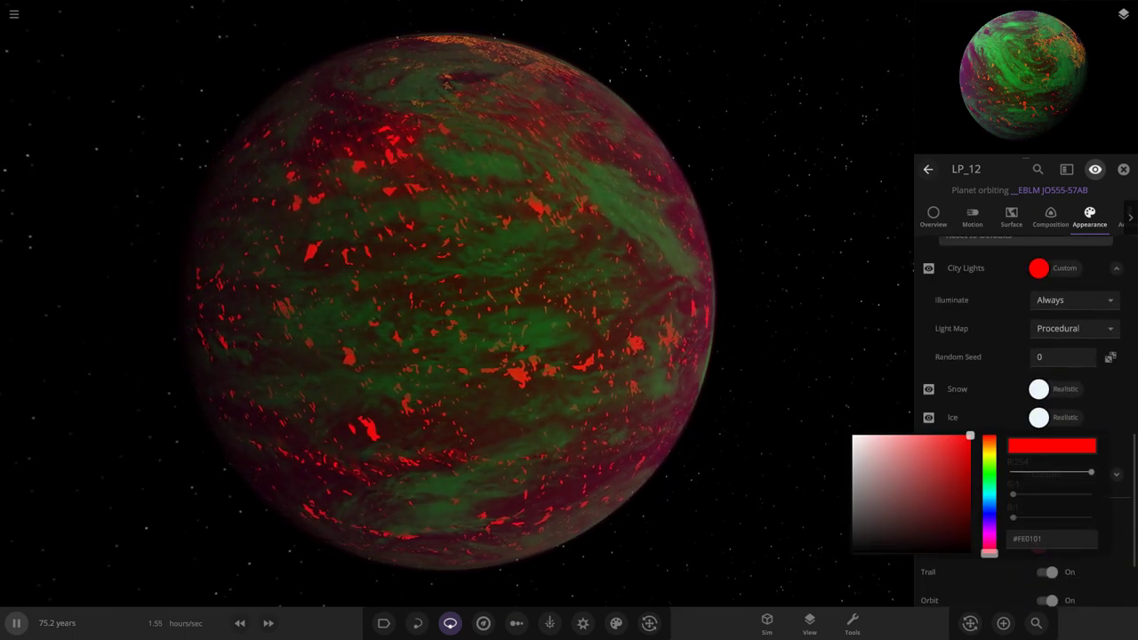
{"action": "left_click", "coordinate": [989, 471]}
{"action": "left_click", "coordinate": [958, 435]}
{"action": "scroll", "coordinate": [470, 302], "scroll_direction": "down", "scroll_amount": 3}
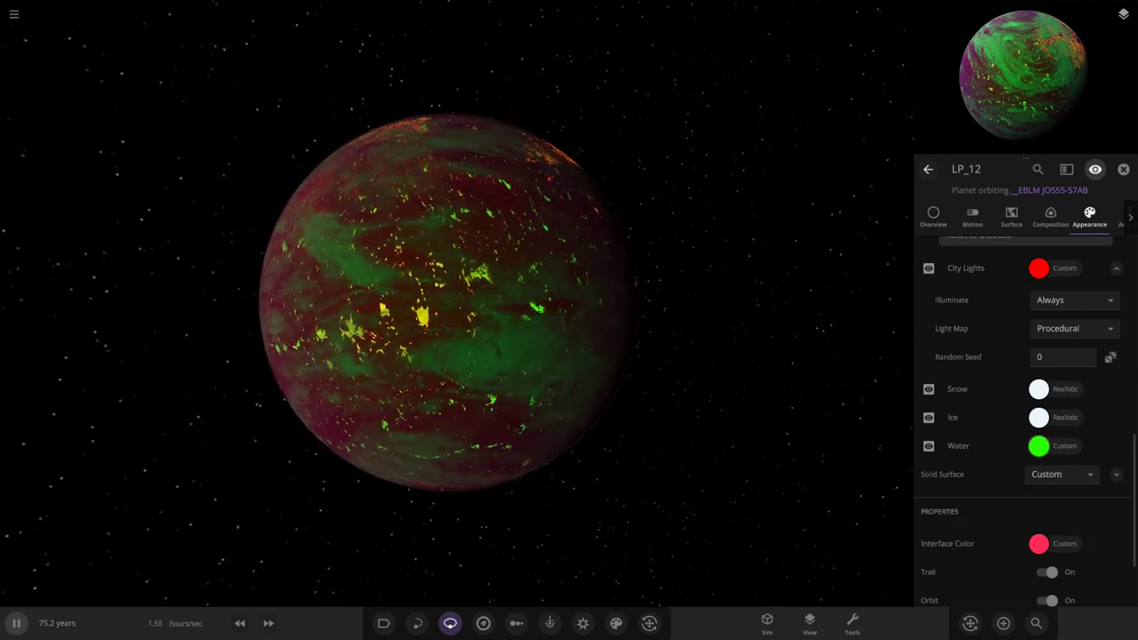
{"action": "left_click", "coordinate": [1038, 446]}
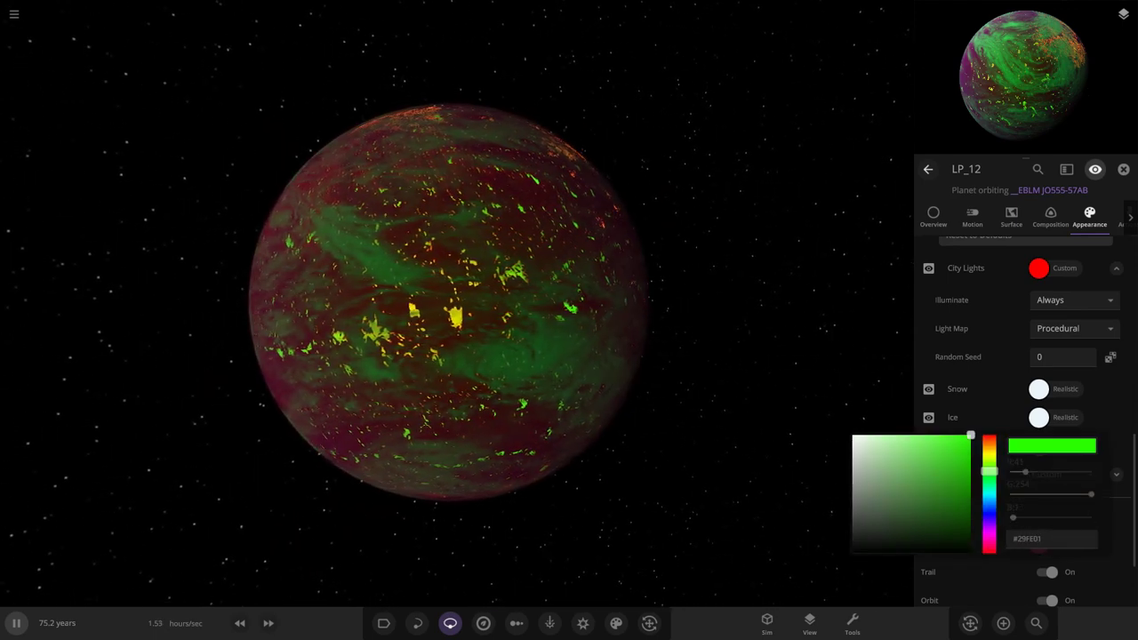
{"action": "key", "text": "Escape"}
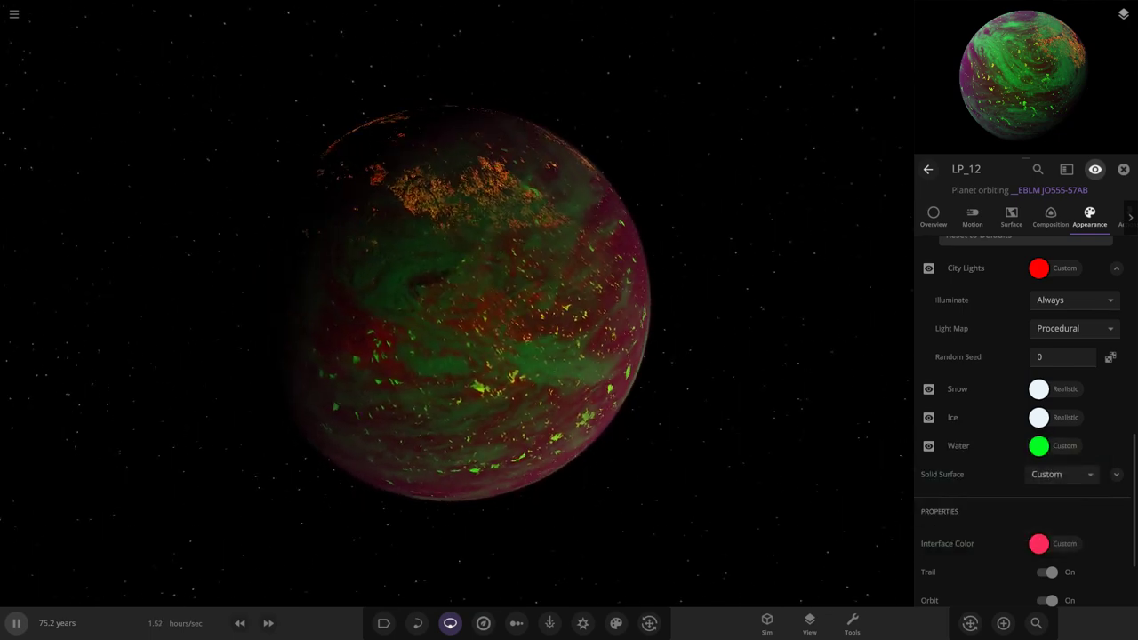
Step: Try bright green for LP_12's city lights and return them to red
{"action": "left_click", "coordinate": [1038, 269]}
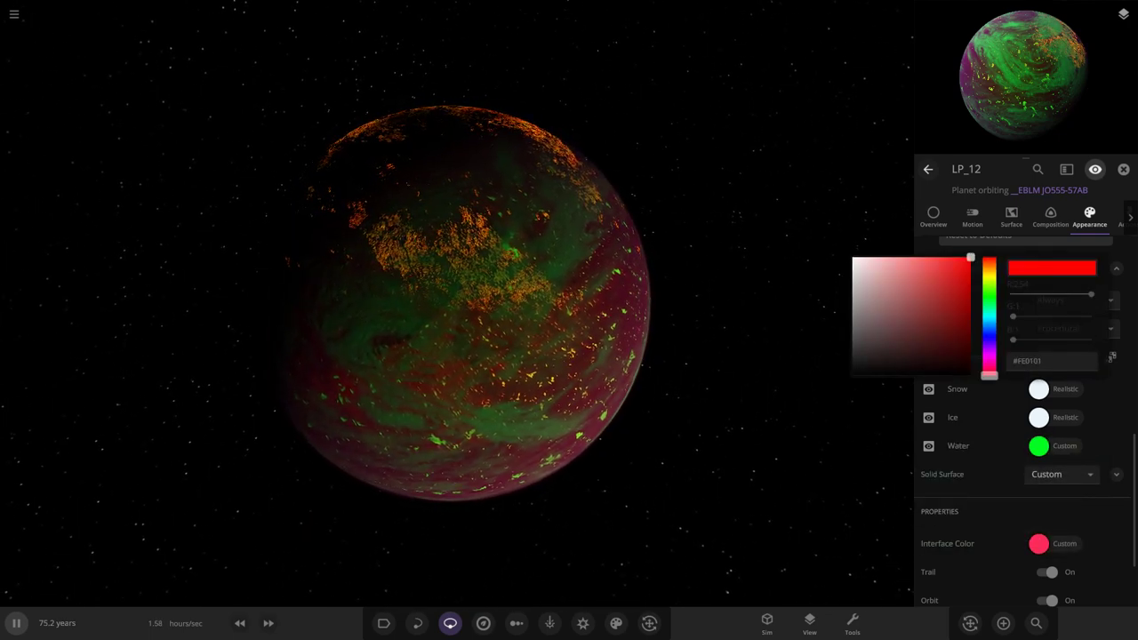
{"action": "left_click", "coordinate": [989, 294]}
{"action": "left_click", "coordinate": [946, 306]}
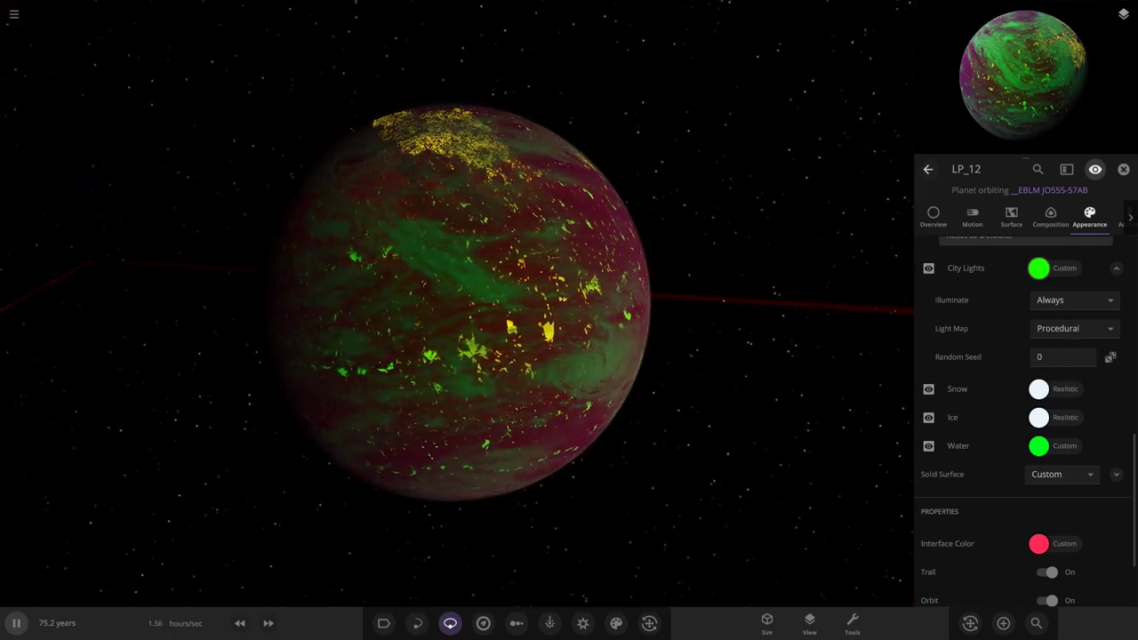
{"action": "left_click", "coordinate": [1038, 269]}
{"action": "left_click", "coordinate": [988, 257]}
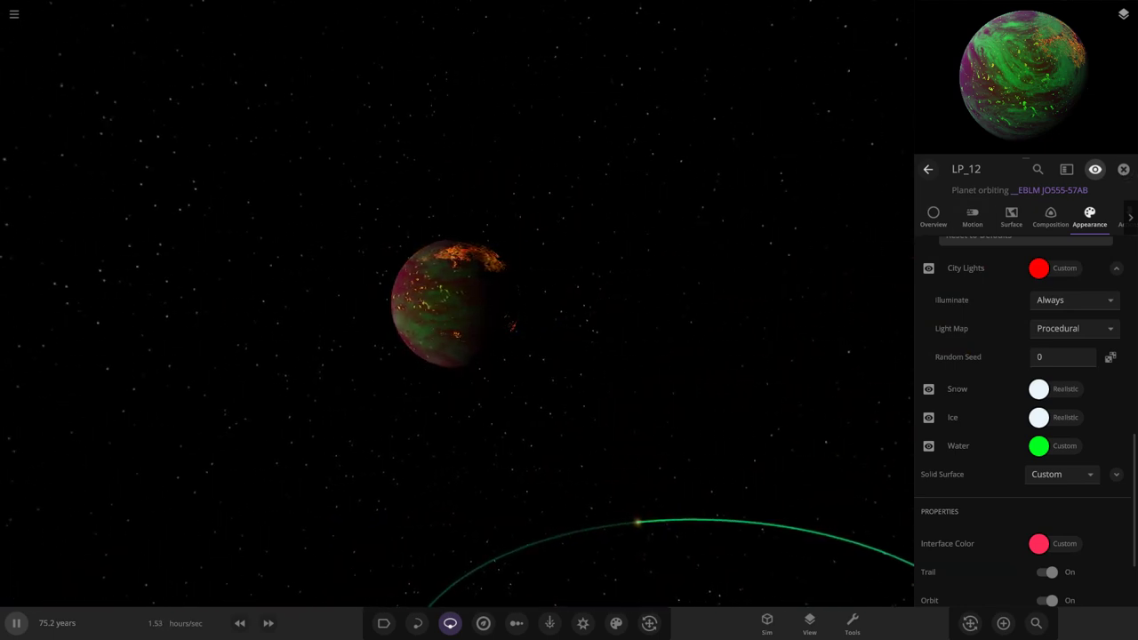
Step: Close LP_12's properties, inspect the recoloured planet and locate the red star __EBLM J0555-57AB among the system's objects
{"action": "left_click", "coordinate": [1123, 168]}
{"action": "scroll", "coordinate": [569, 304], "scroll_direction": "down", "scroll_amount": 5}
{"action": "scroll", "coordinate": [569, 304], "scroll_direction": "up", "scroll_amount": 2}
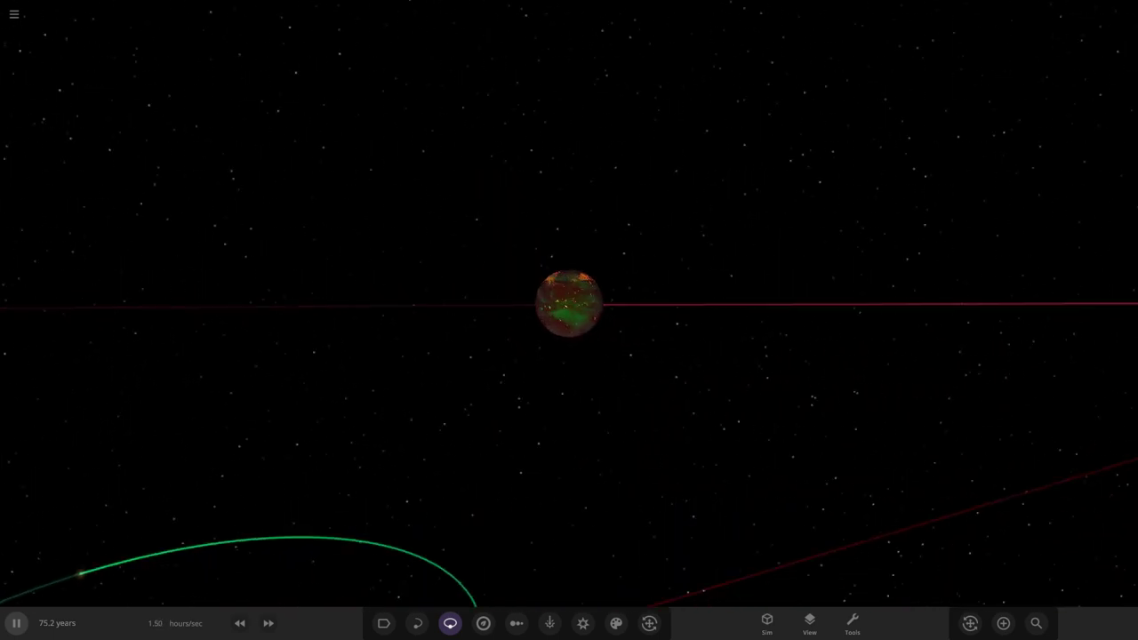
{"action": "scroll", "coordinate": [569, 304], "scroll_direction": "up", "scroll_amount": 5}
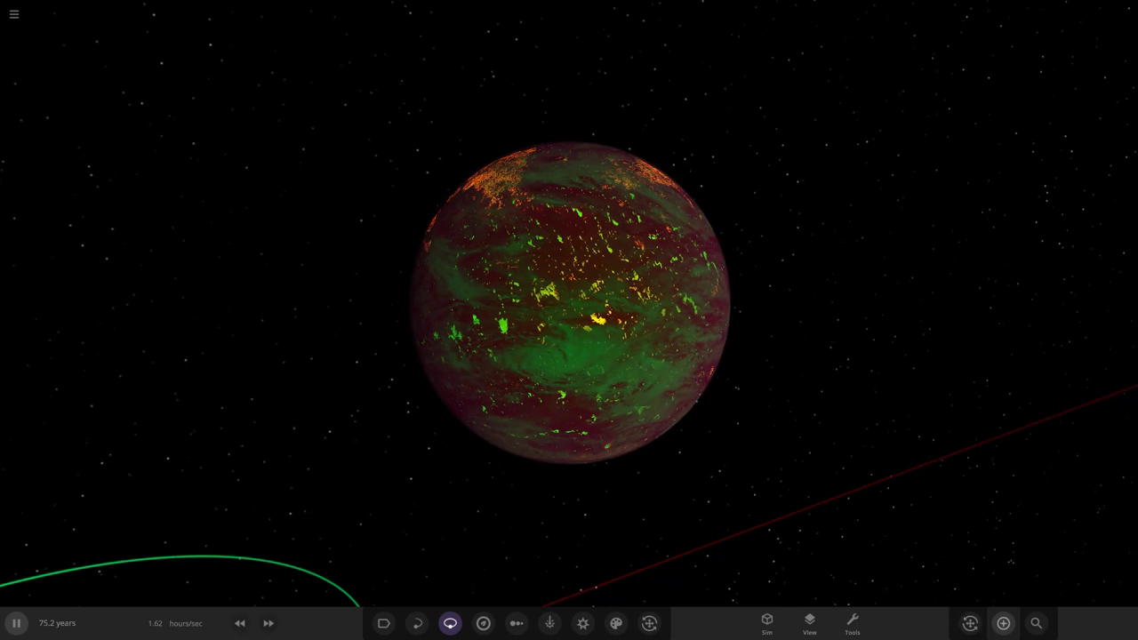
{"action": "left_click", "coordinate": [1003, 623]}
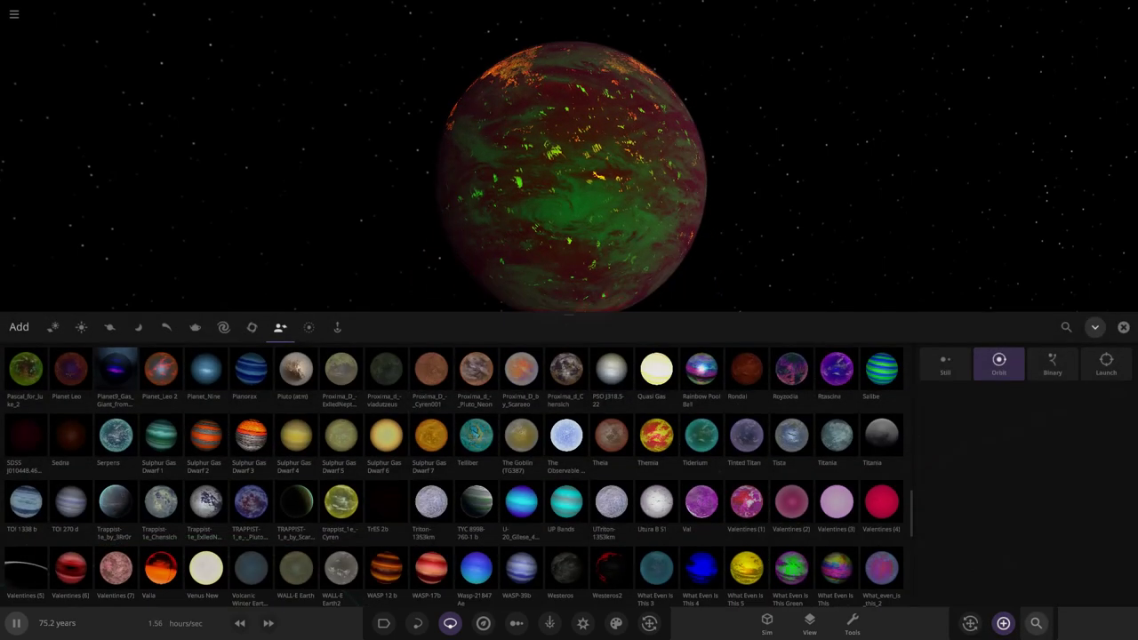
{"action": "left_click", "coordinate": [1035, 623]}
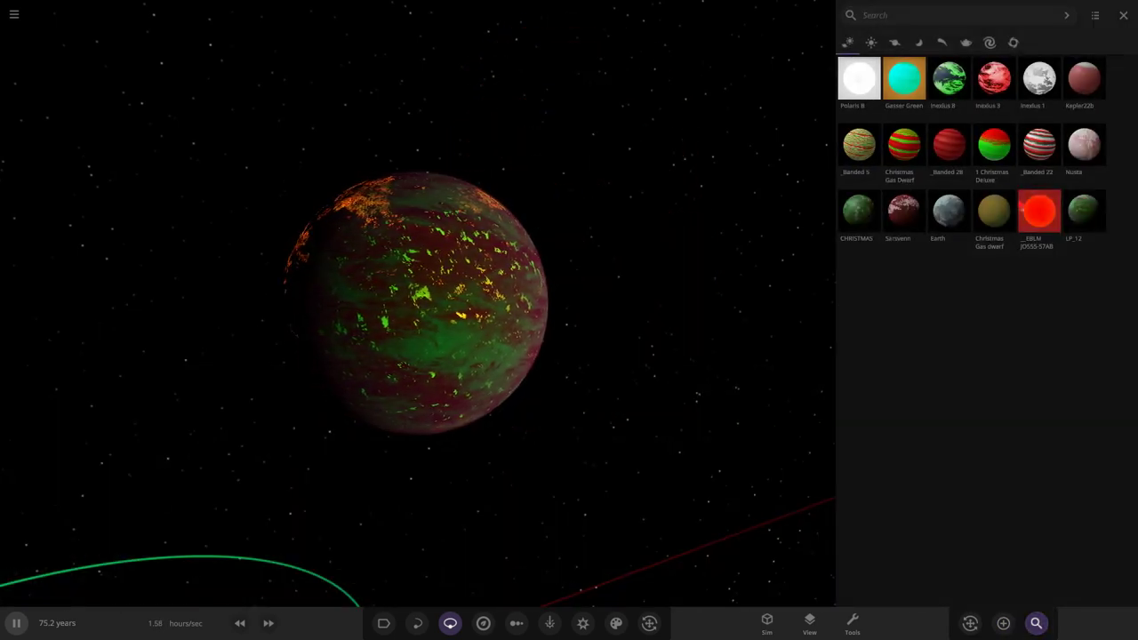
{"action": "left_click", "coordinate": [1039, 211]}
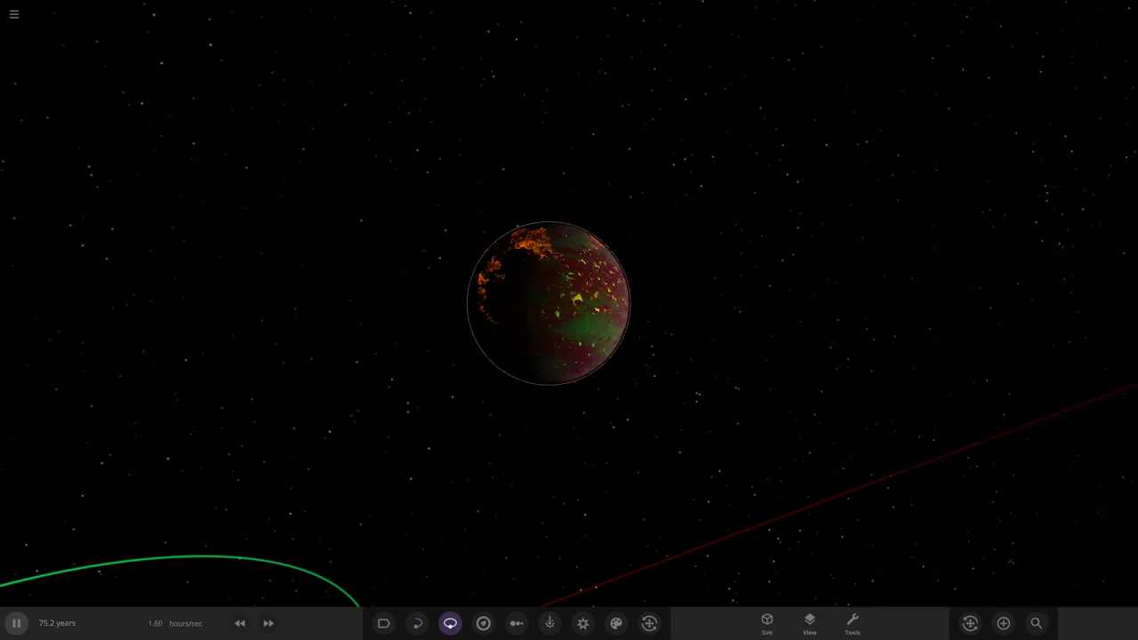
{"action": "left_click", "coordinate": [569, 304]}
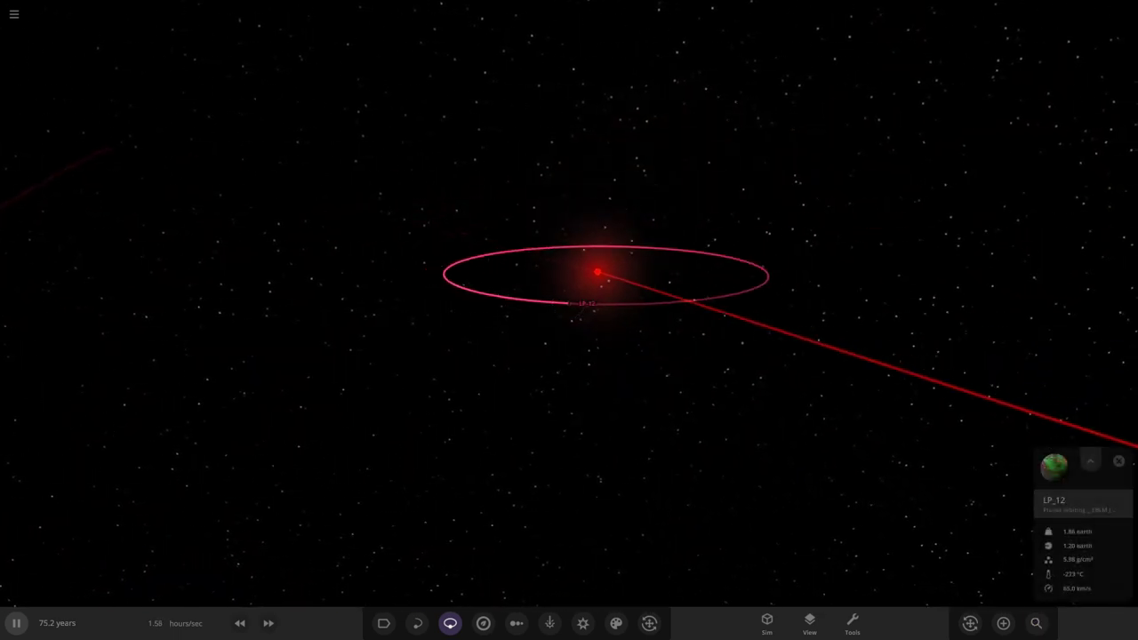
Step: Add the custom object Christmas C (7) in orbit around the red star, well outside LP_12's orbit, and pause the simulation
{"action": "left_click", "coordinate": [1003, 622]}
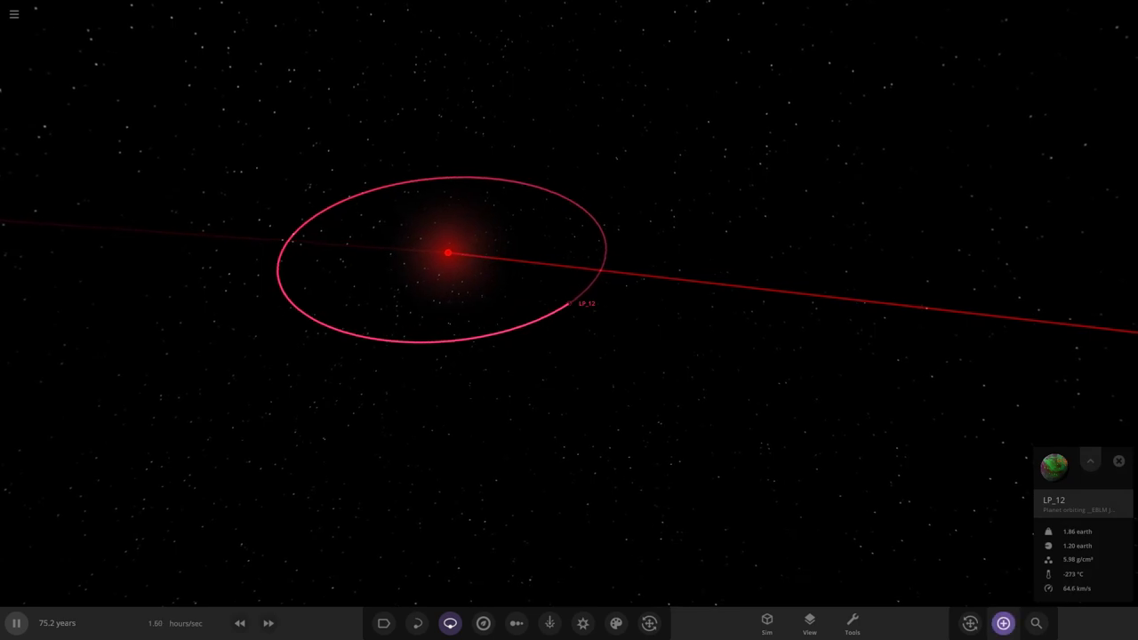
{"action": "scroll", "coordinate": [714, 480], "scroll_direction": "down", "scroll_amount": 5}
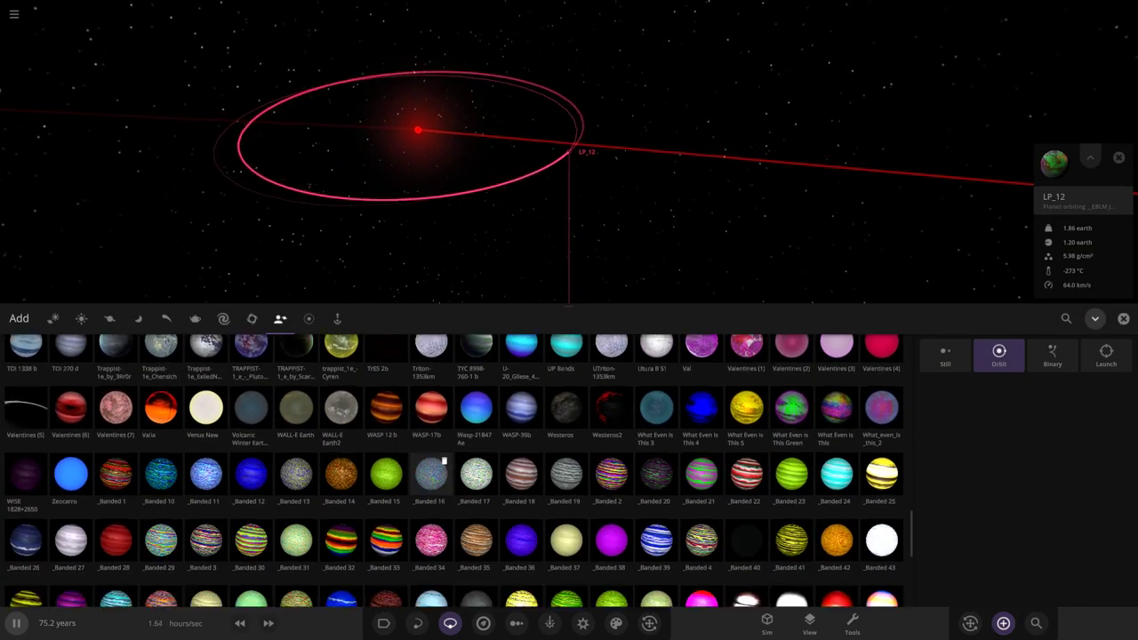
{"action": "scroll", "coordinate": [399, 480], "scroll_direction": "up", "scroll_amount": 5}
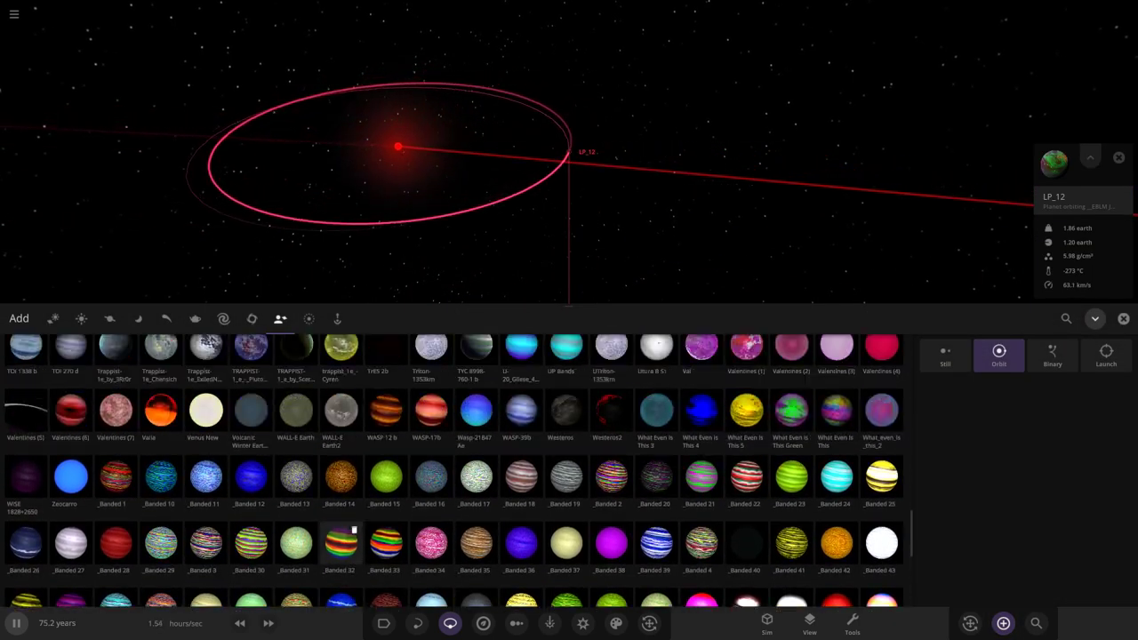
{"action": "scroll", "coordinate": [308, 509], "scroll_direction": "up", "scroll_amount": 3}
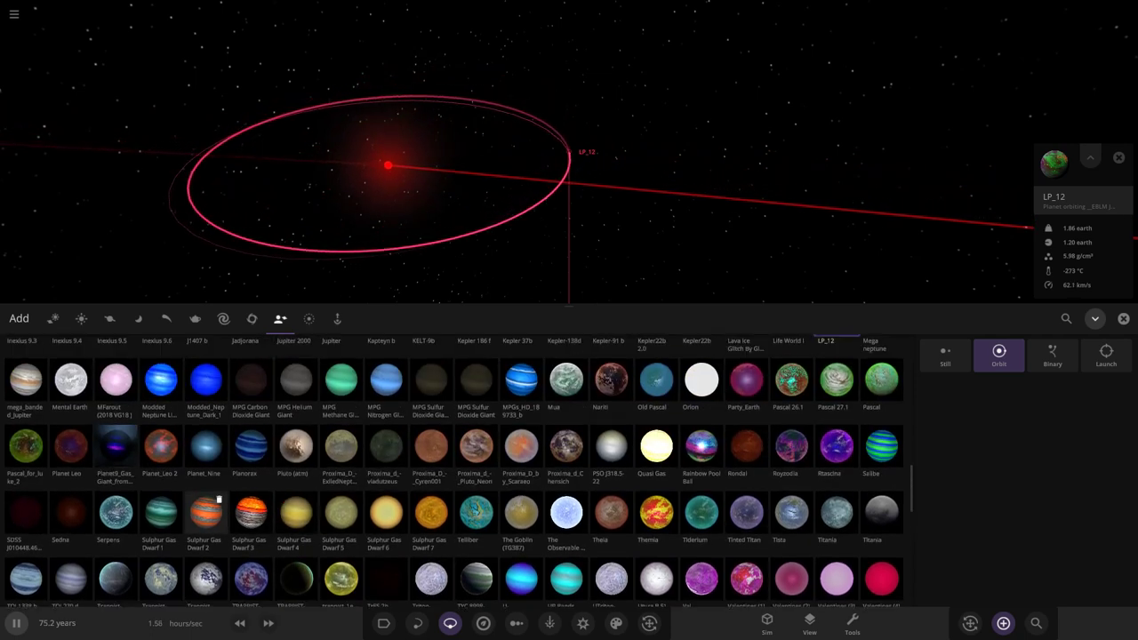
{"action": "scroll", "coordinate": [669, 414], "scroll_direction": "up", "scroll_amount": 1}
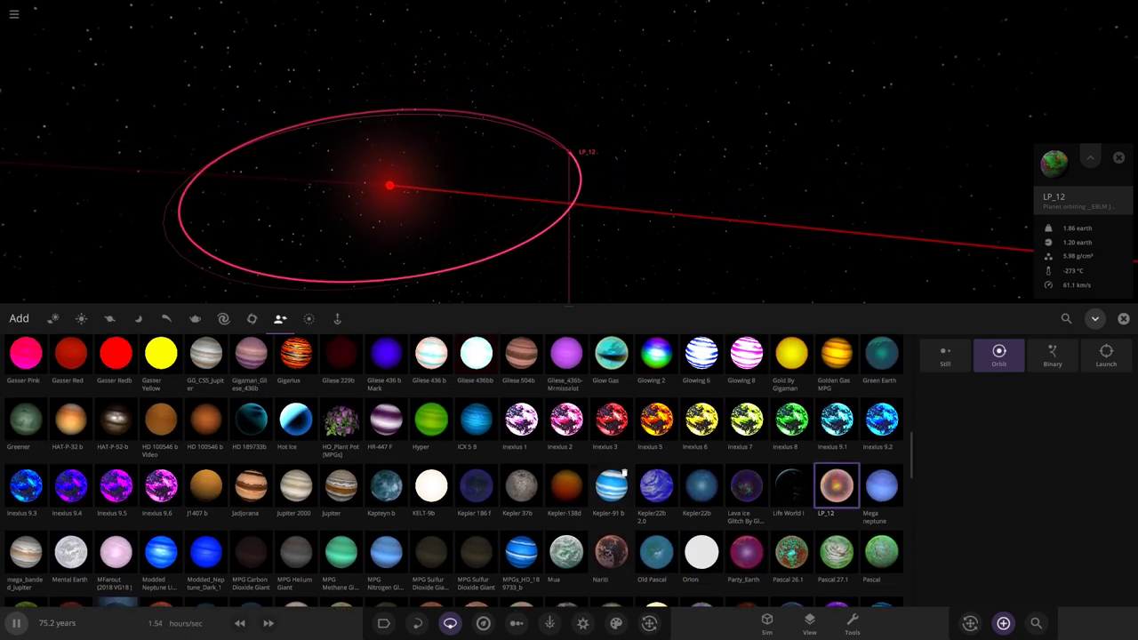
{"action": "scroll", "coordinate": [533, 480], "scroll_direction": "up", "scroll_amount": 2}
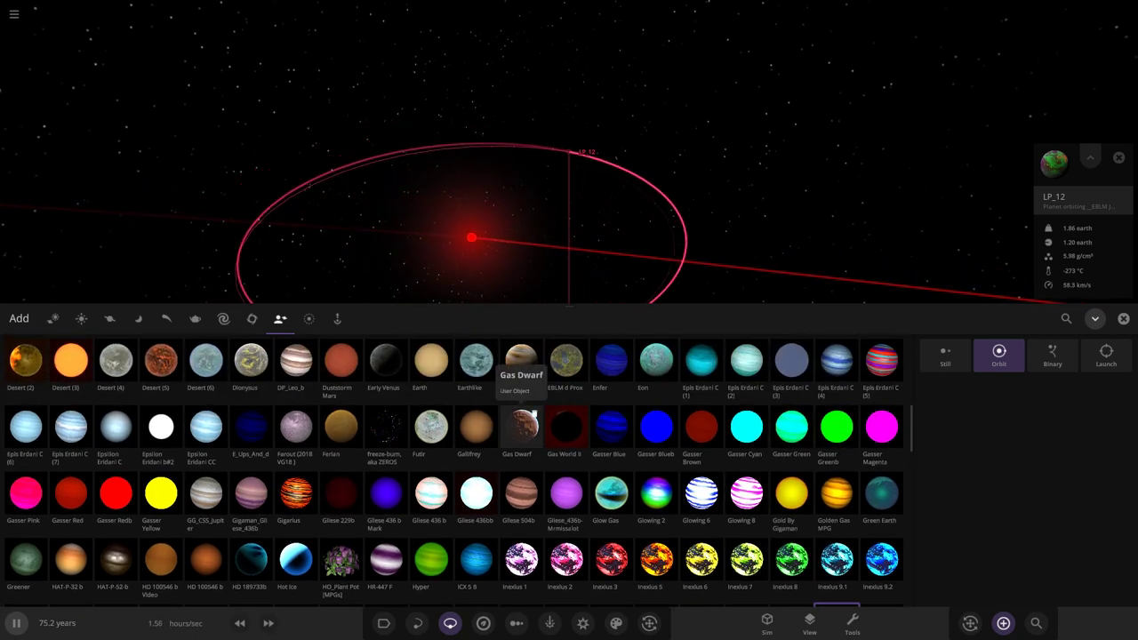
{"action": "scroll", "coordinate": [524, 418], "scroll_direction": "up", "scroll_amount": 3}
{"action": "scroll", "coordinate": [711, 480], "scroll_direction": "up", "scroll_amount": 1}
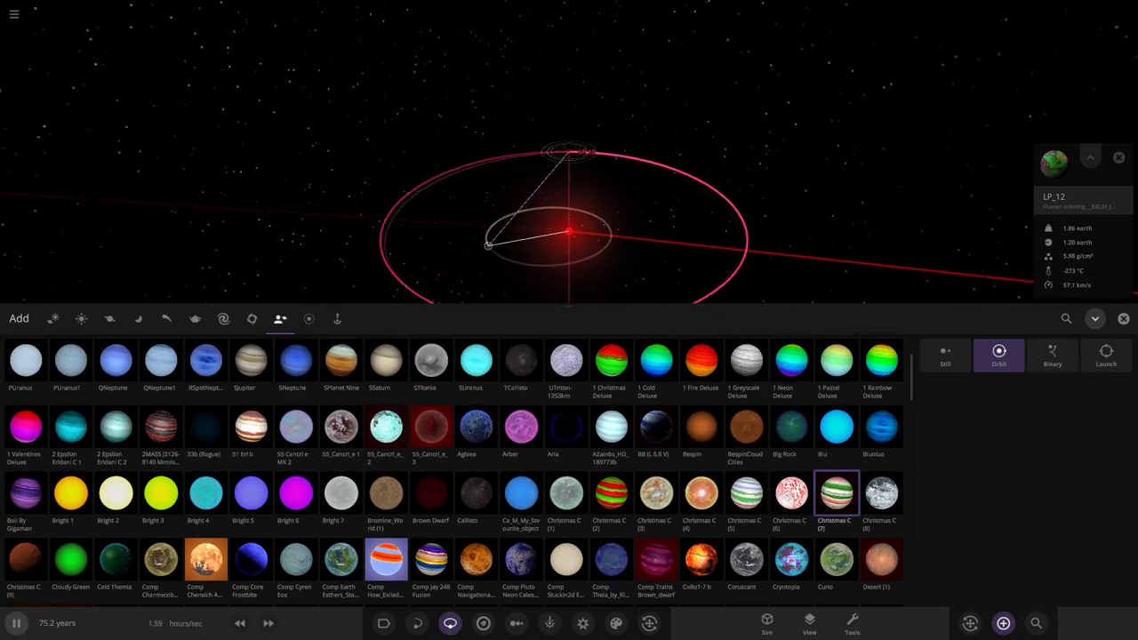
{"action": "key", "text": "space"}
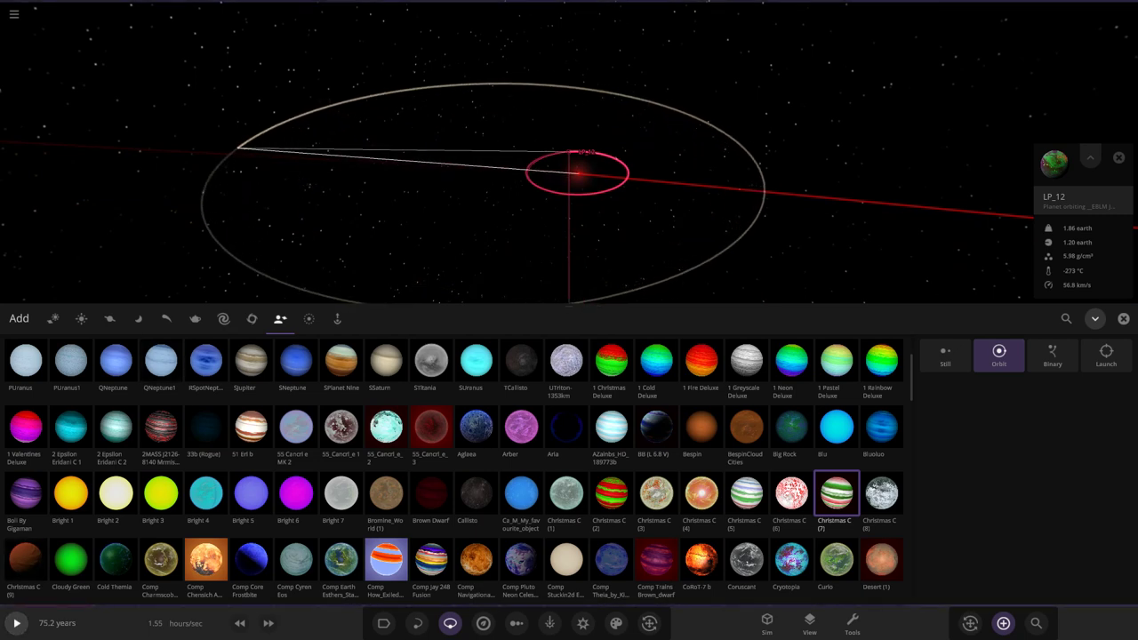
{"action": "left_click", "coordinate": [1124, 318]}
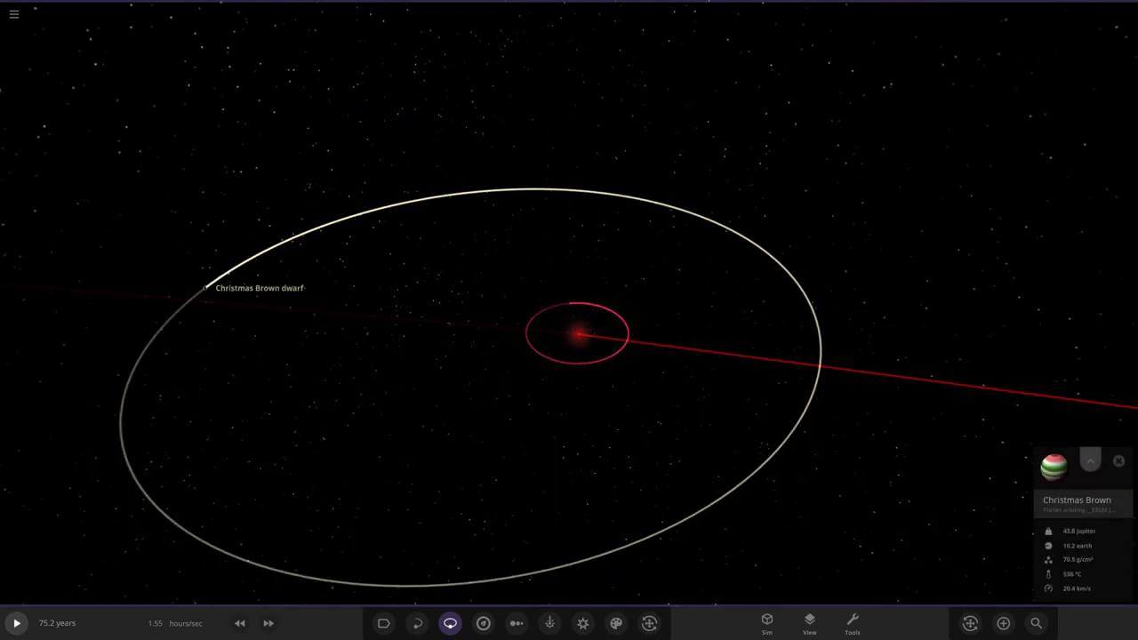
Step: Reduce the Christmas Brown dwarf's mass in steps to 14.6 earth and resume the simulation
{"action": "left_click", "coordinate": [1090, 460]}
{"action": "left_click", "coordinate": [1054, 283]}
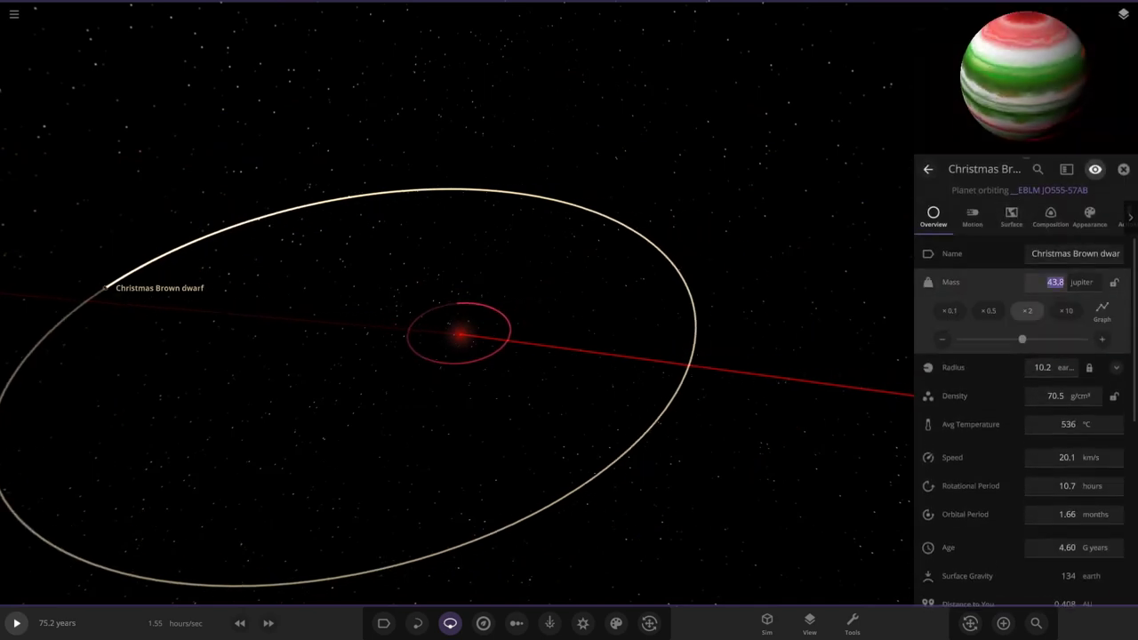
{"action": "left_click", "coordinate": [988, 311]}
{"action": "left_click", "coordinate": [987, 310]}
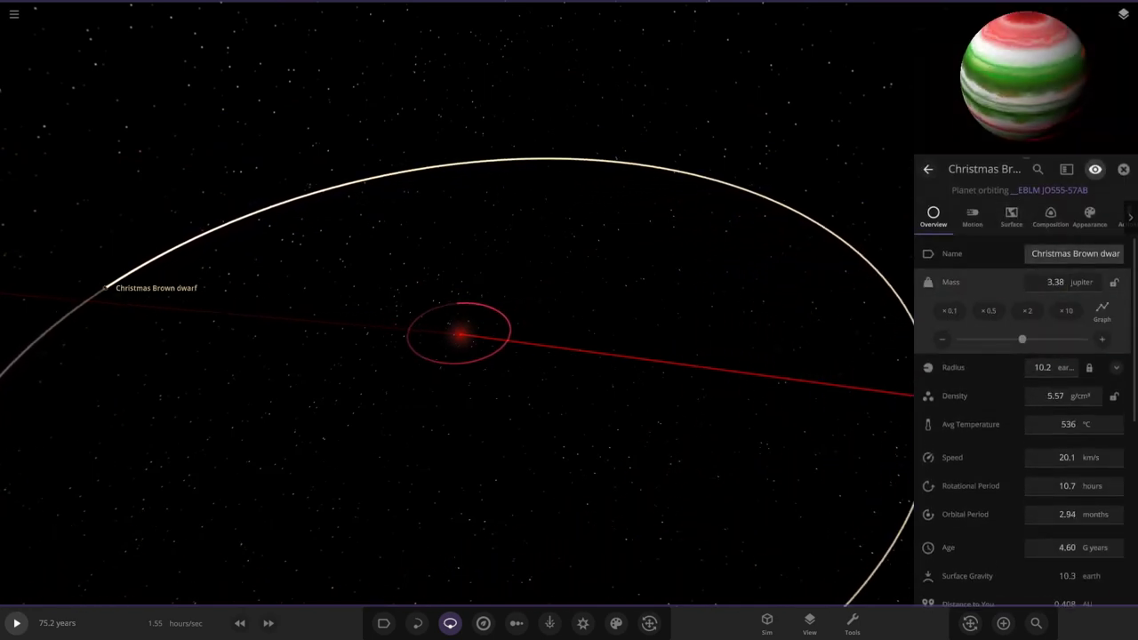
{"action": "left_click", "coordinate": [987, 310]}
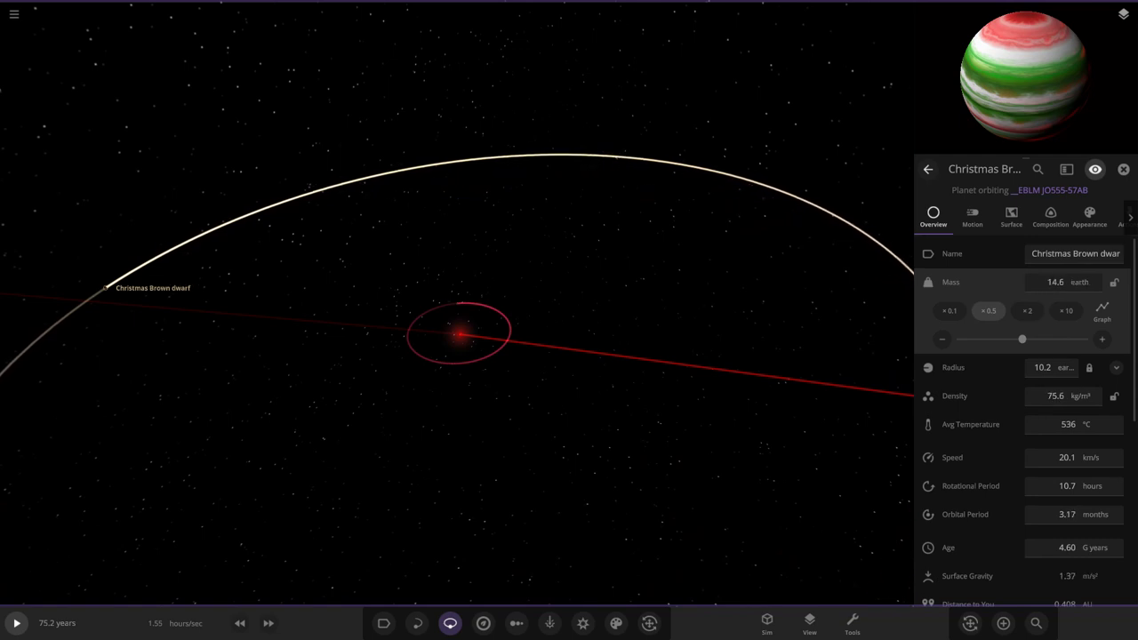
{"action": "key", "text": "space"}
{"action": "scroll", "coordinate": [458, 320], "scroll_direction": "down", "scroll_amount": 5}
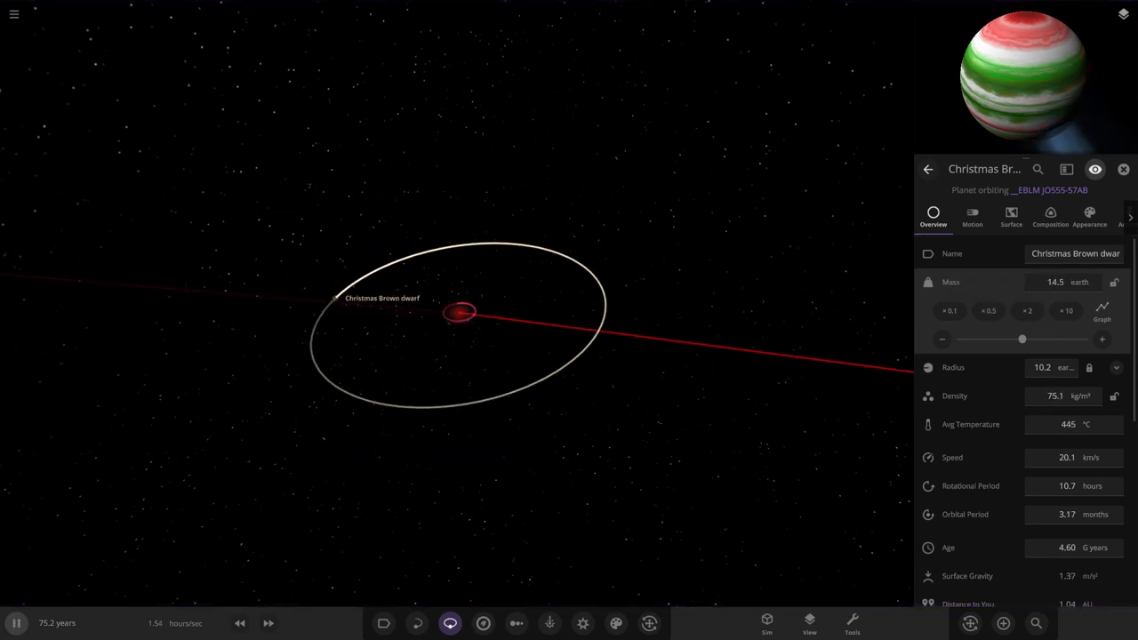
Step: Examine the Christmas Brown dwarf's available actions, material composition and radius source options
{"action": "left_click", "coordinate": [1117, 217]}
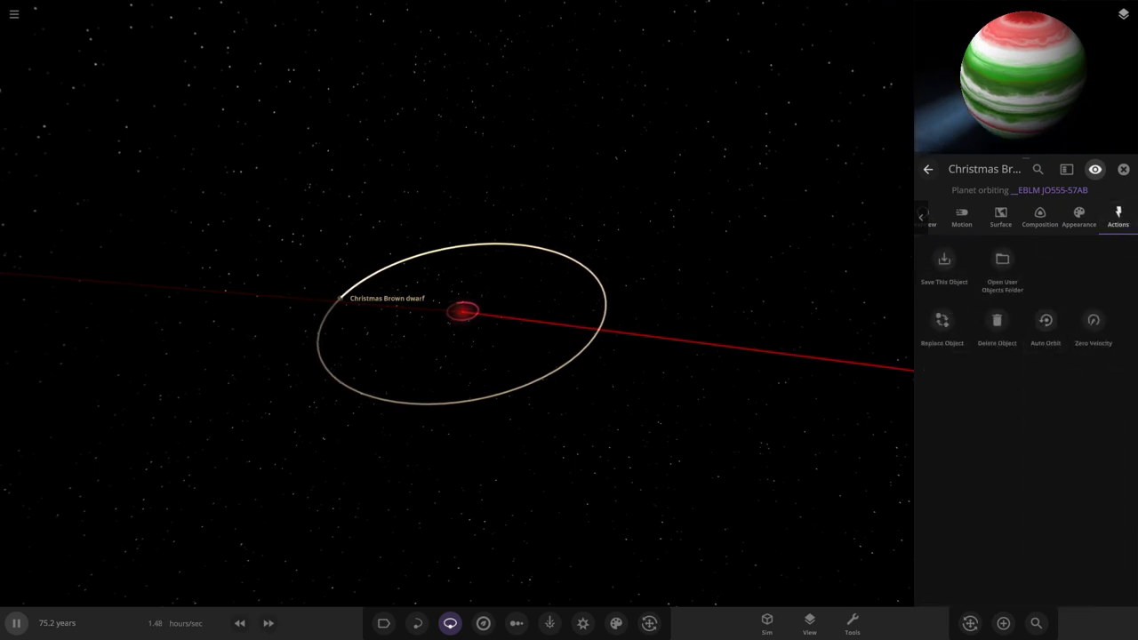
{"action": "left_click", "coordinate": [1039, 217]}
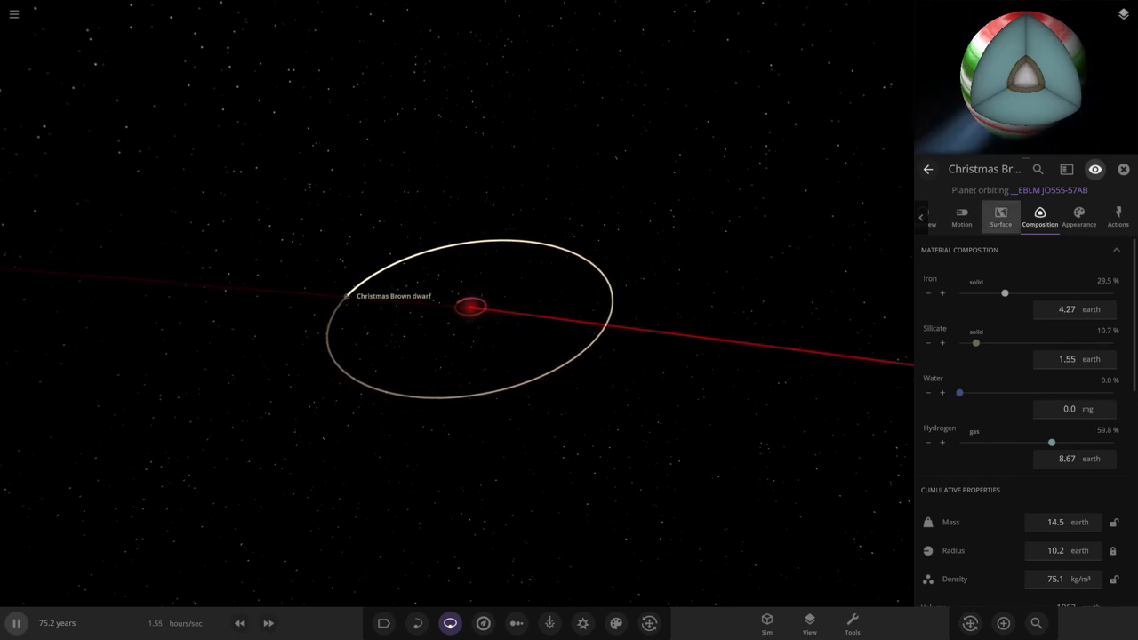
{"action": "left_click", "coordinate": [932, 217]}
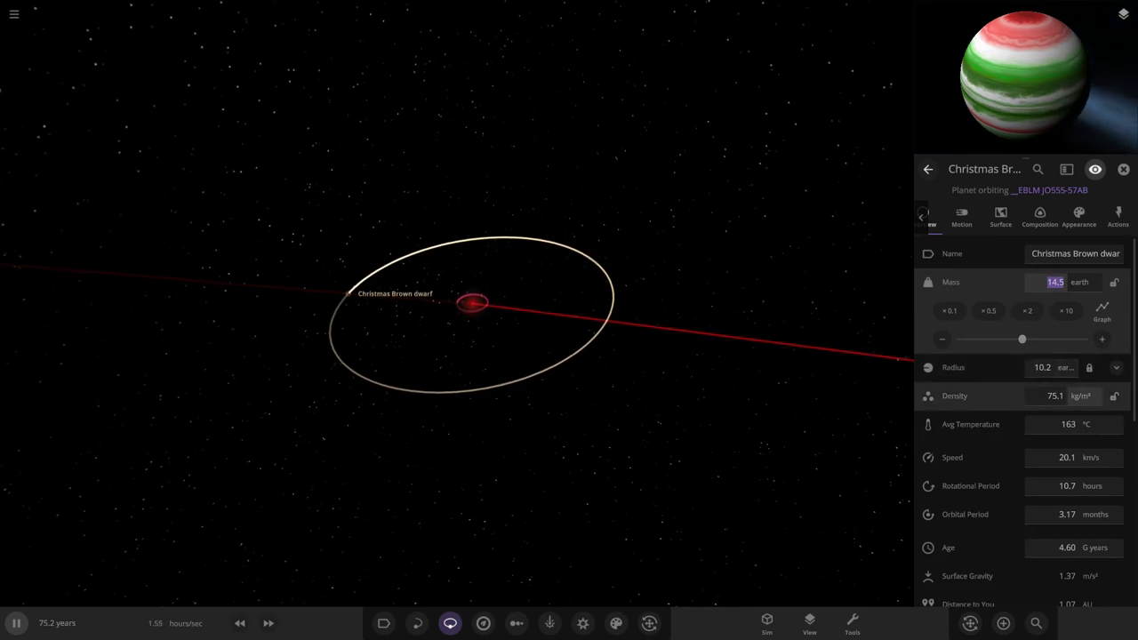
{"action": "left_click", "coordinate": [1116, 368]}
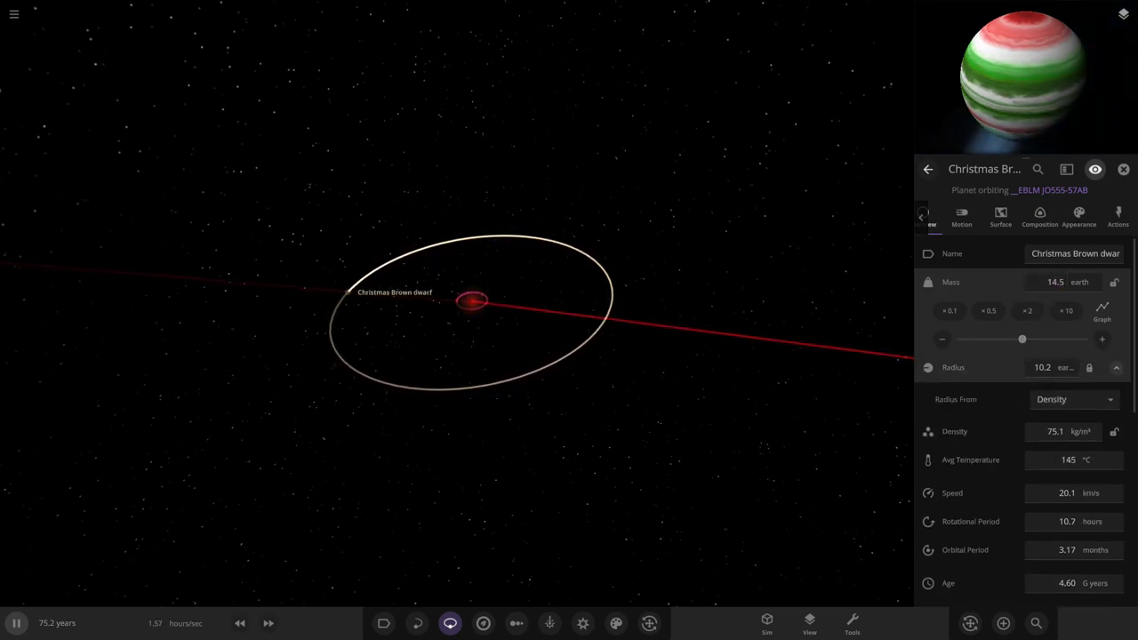
{"action": "left_click", "coordinate": [1076, 400]}
{"action": "left_click", "coordinate": [1116, 368]}
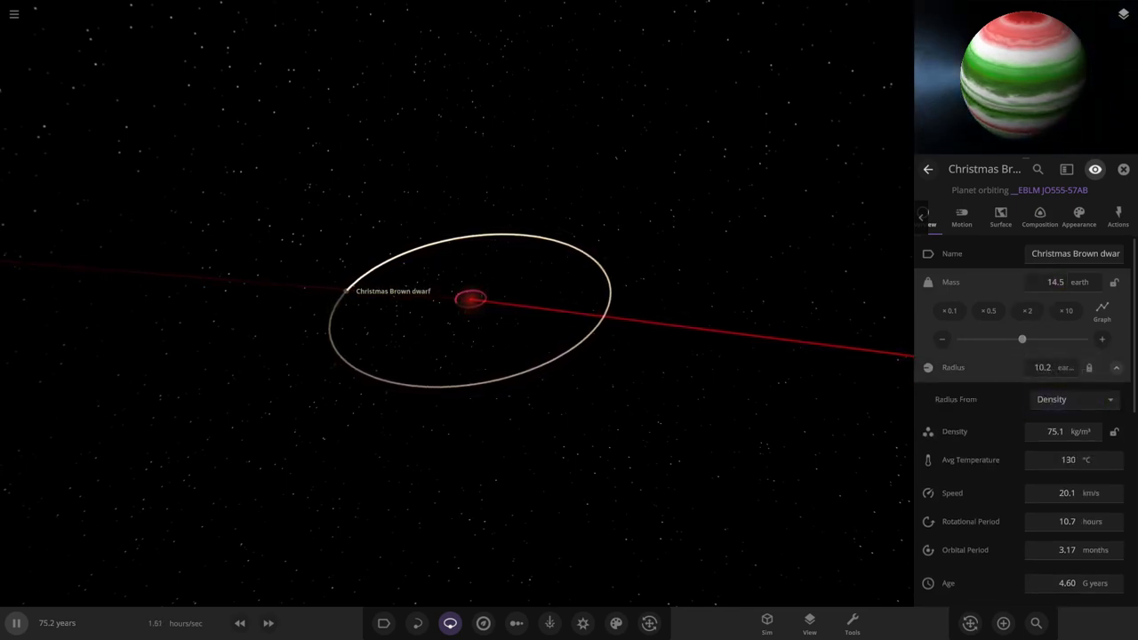
{"action": "left_click", "coordinate": [1116, 368]}
{"action": "left_click", "coordinate": [1117, 368]}
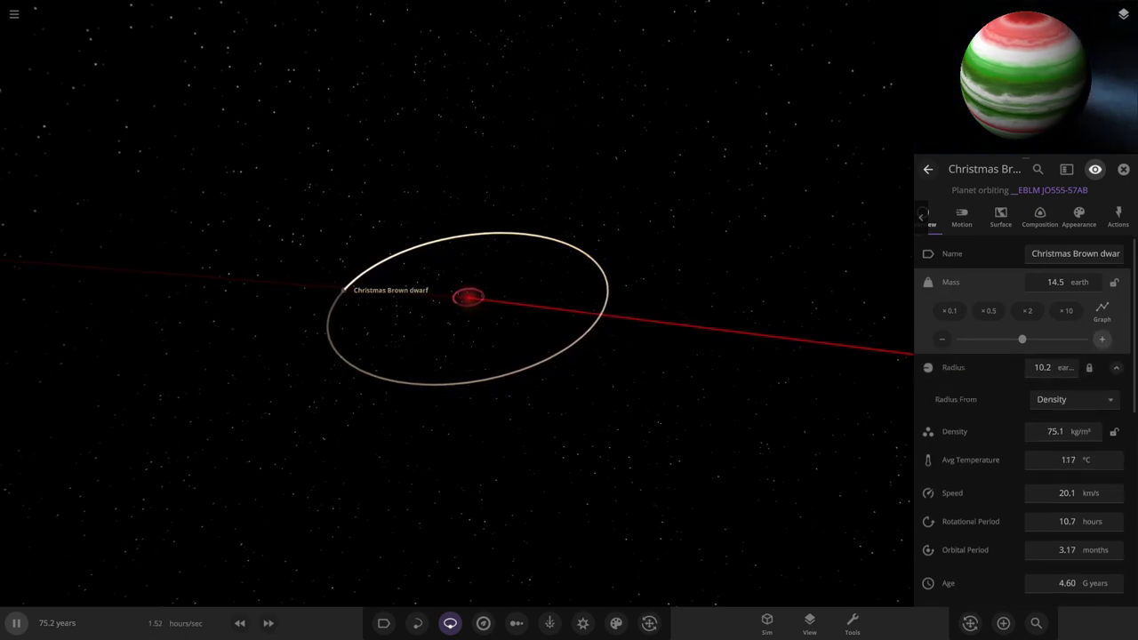
Step: Lock the Christmas Brown dwarf's density in place of its radius, double its mass to 28.9 earth and close its properties
{"action": "left_click", "coordinate": [1057, 367]}
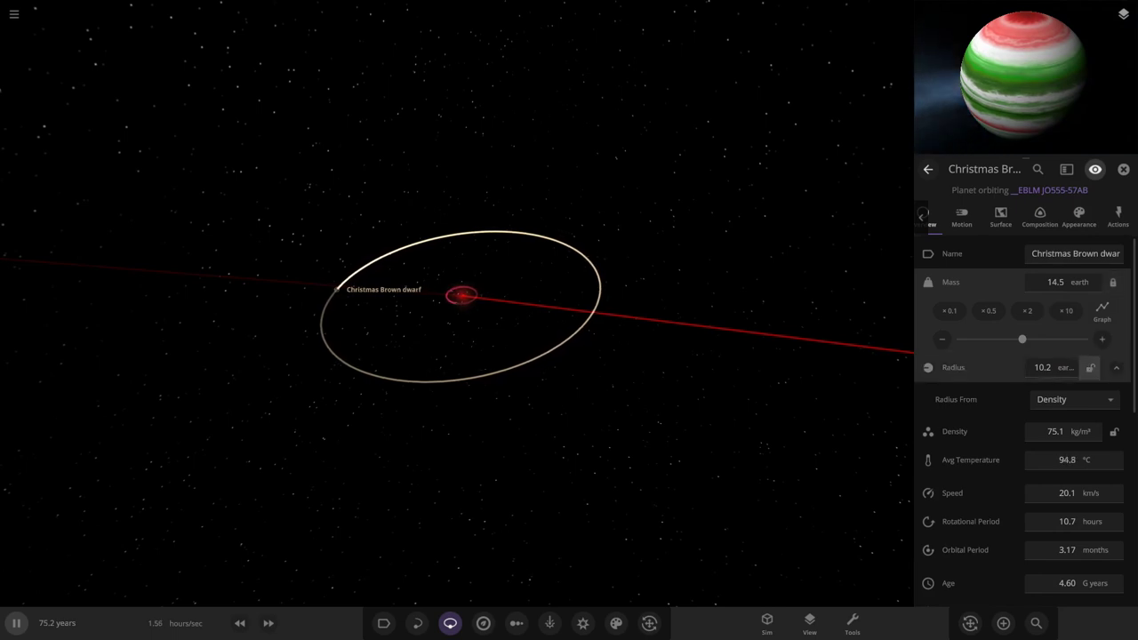
{"action": "left_click", "coordinate": [1048, 283]}
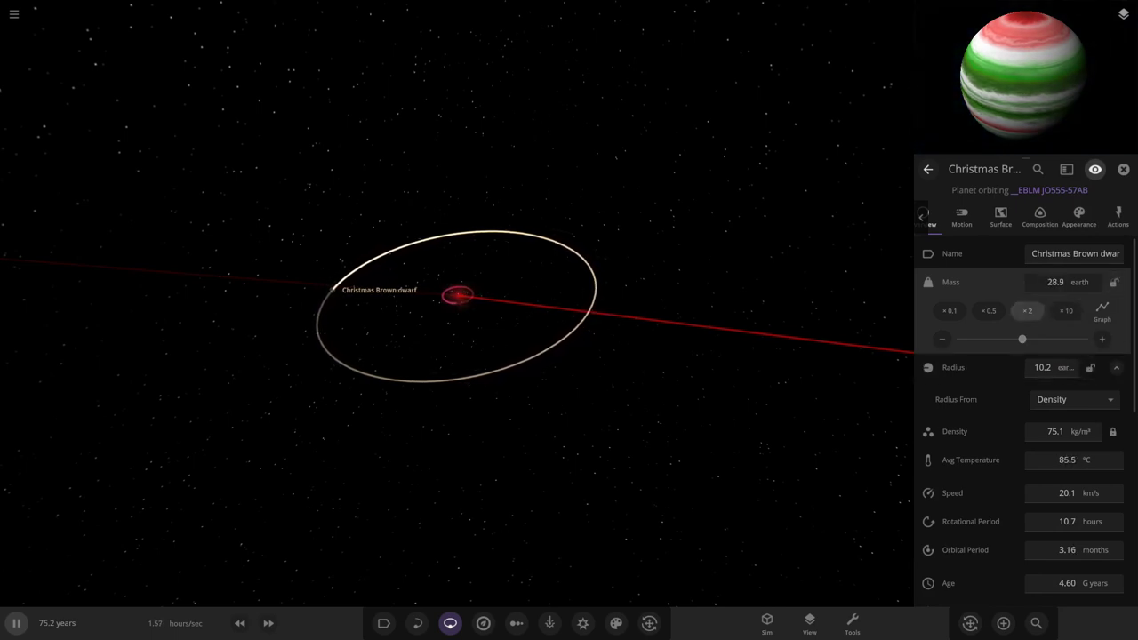
{"action": "left_click", "coordinate": [1123, 169]}
Step: Examine the Christmas Brown dwarf's orbit around the red star along with its available actions, motion and overview properties
{"action": "left_click_drag", "start_coordinate": [569, 356], "coordinate": [782, 357]}
{"action": "scroll", "coordinate": [568, 320], "scroll_direction": "up", "scroll_amount": 4}
{"action": "left_click", "coordinate": [358, 580]}
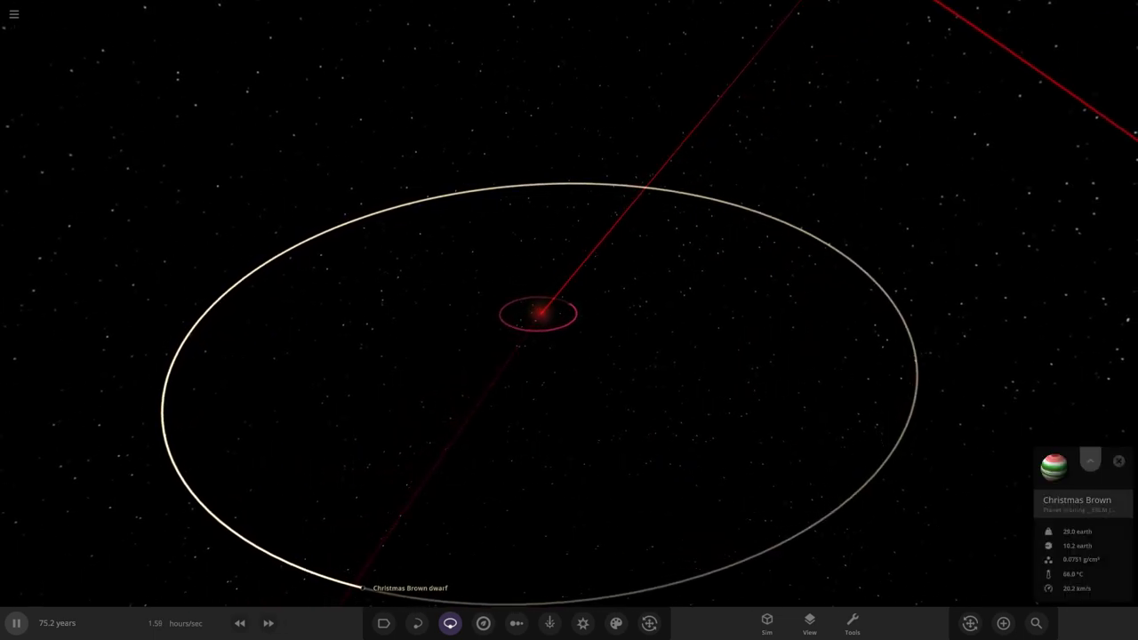
{"action": "left_click", "coordinate": [1089, 459]}
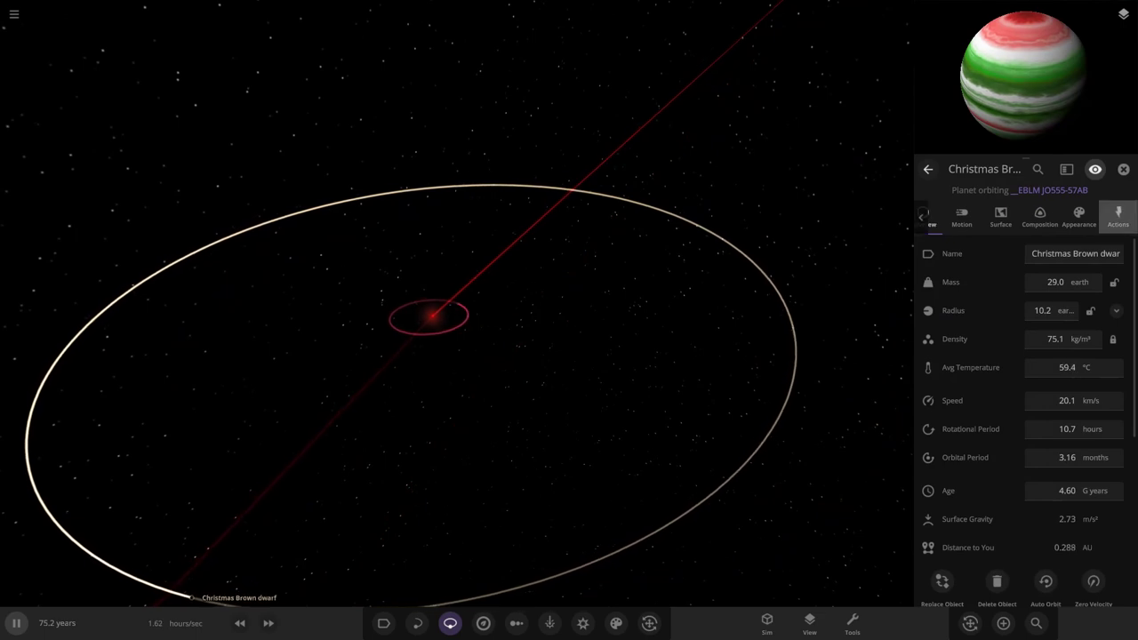
{"action": "left_click", "coordinate": [1118, 218]}
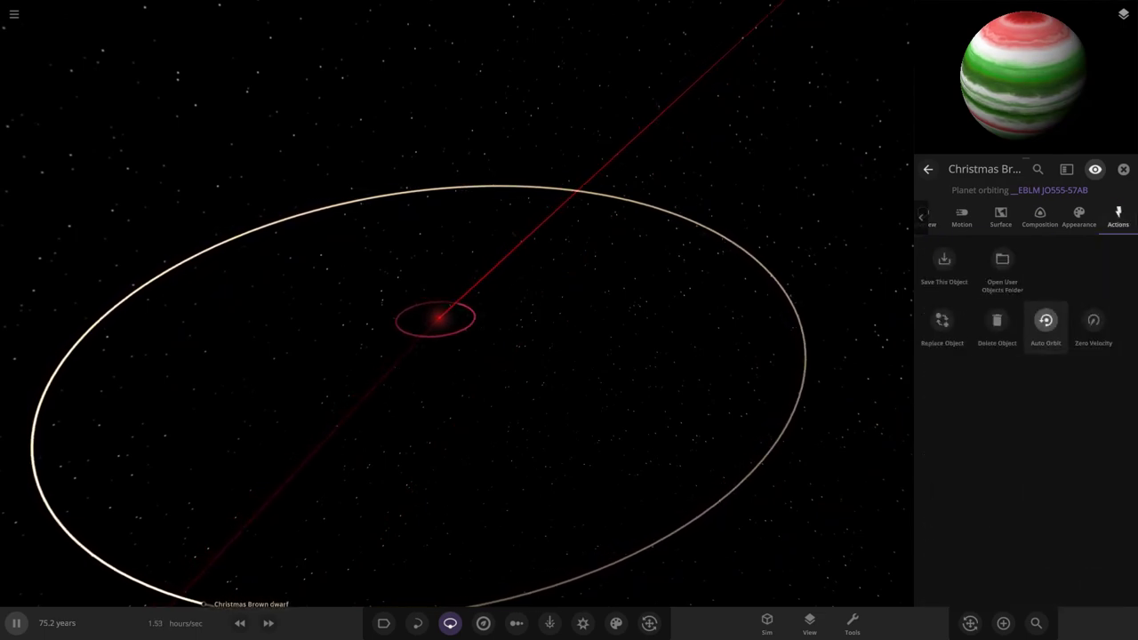
{"action": "scroll", "coordinate": [675, 338], "scroll_direction": "down", "scroll_amount": 5}
{"action": "left_click_drag", "start_coordinate": [676, 337], "coordinate": [551, 333]}
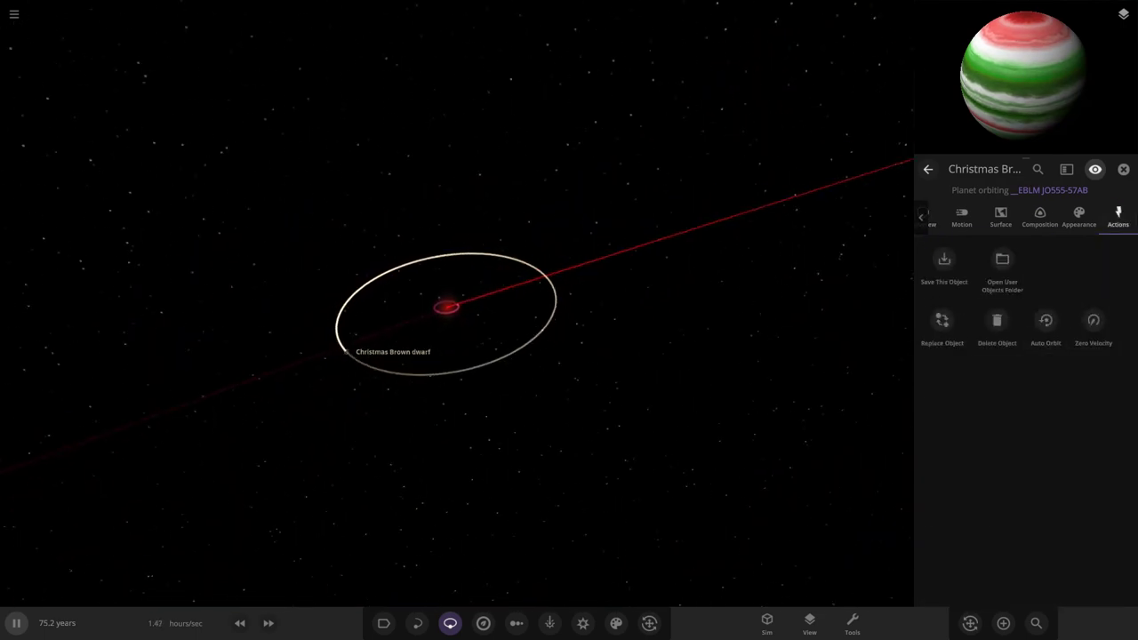
{"action": "left_click", "coordinate": [961, 217]}
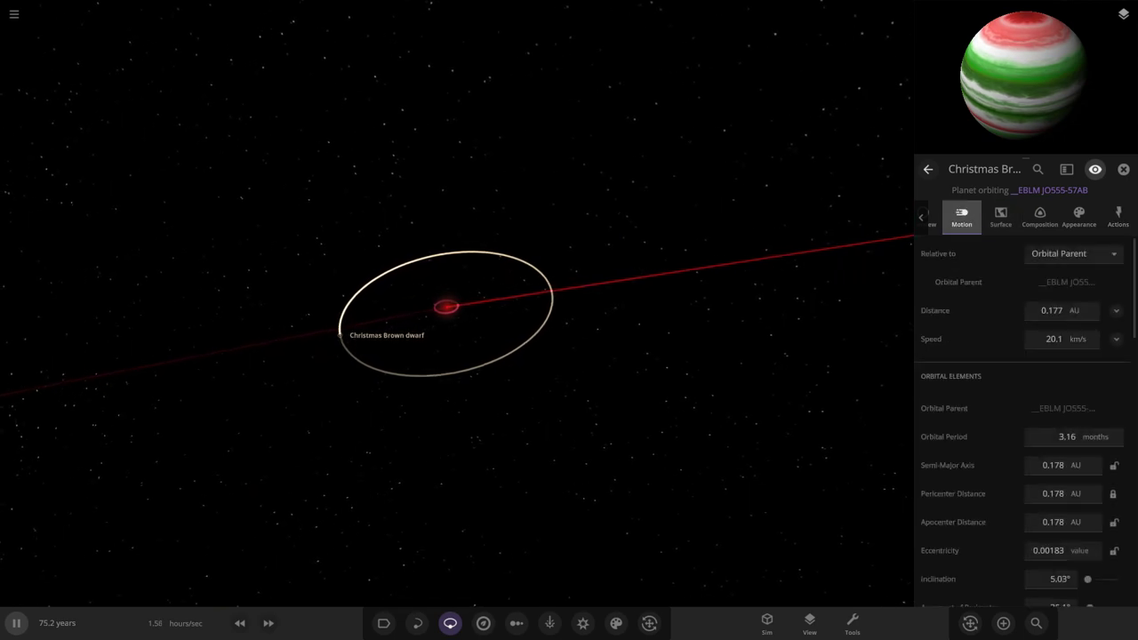
{"action": "left_click", "coordinate": [930, 220]}
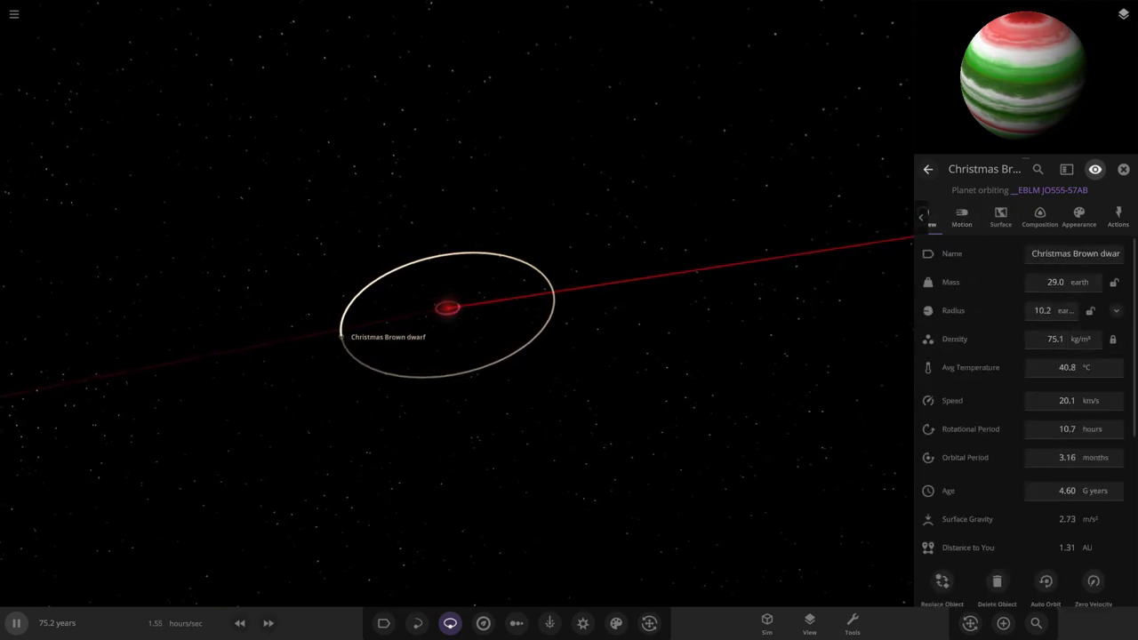
Step: Inspect the Christmas Brown dwarf up close, check the red star and LP_12, and hide the orbit lines
{"action": "double_click", "coordinate": [287, 365]}
{"action": "scroll", "coordinate": [444, 311], "scroll_direction": "up", "scroll_amount": 5}
{"action": "left_click_drag", "start_coordinate": [445, 356], "coordinate": [479, 284]}
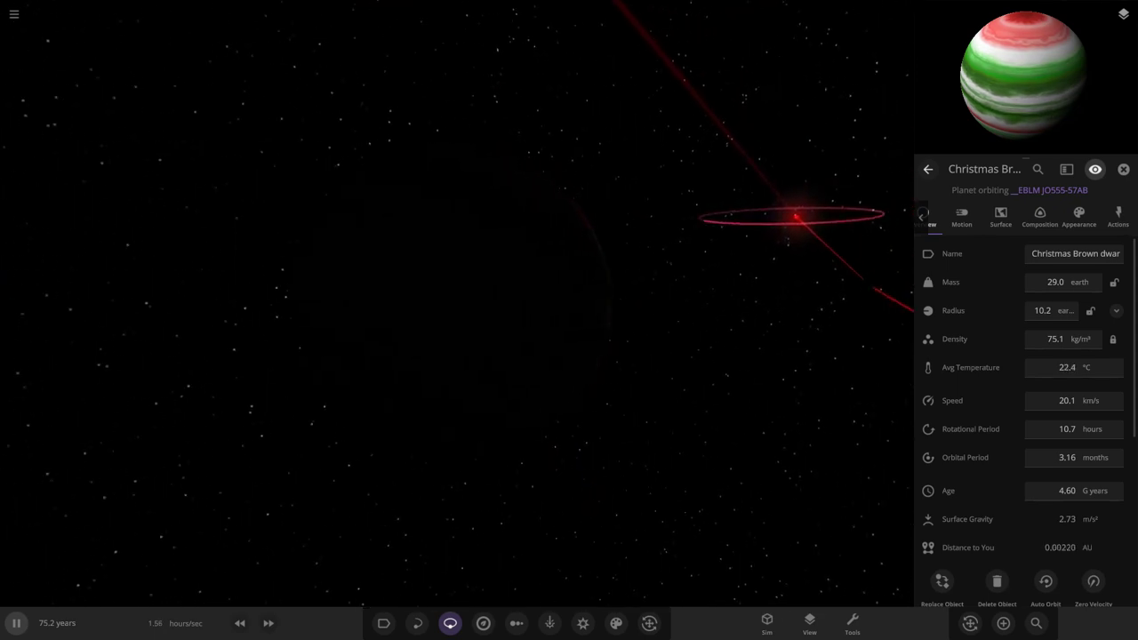
{"action": "double_click", "coordinate": [772, 220]}
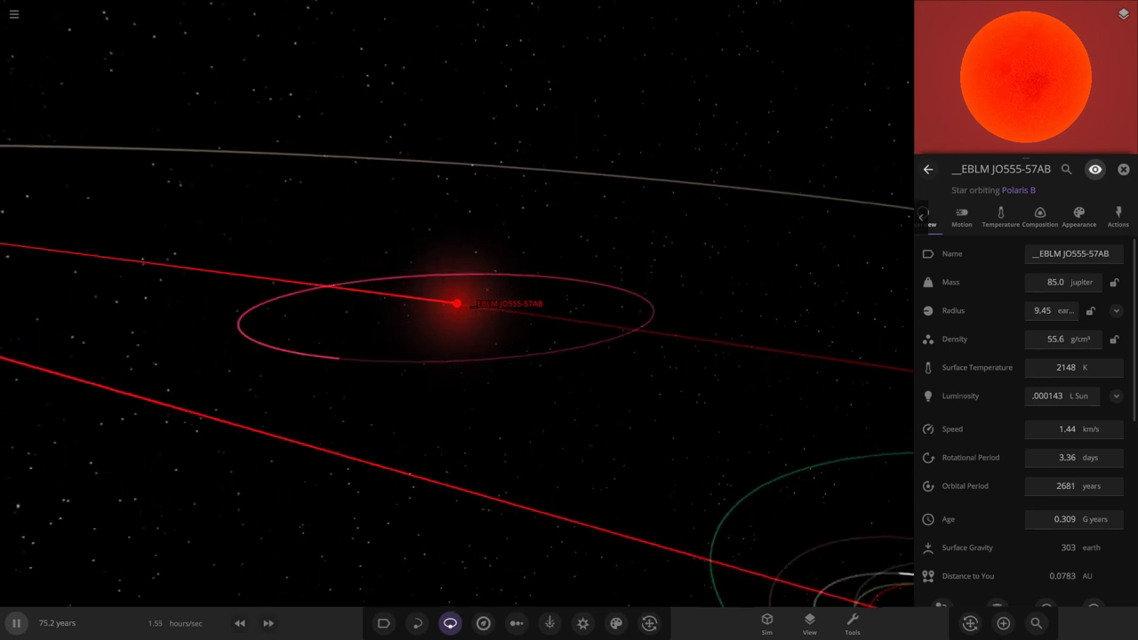
{"action": "left_click", "coordinate": [352, 358]}
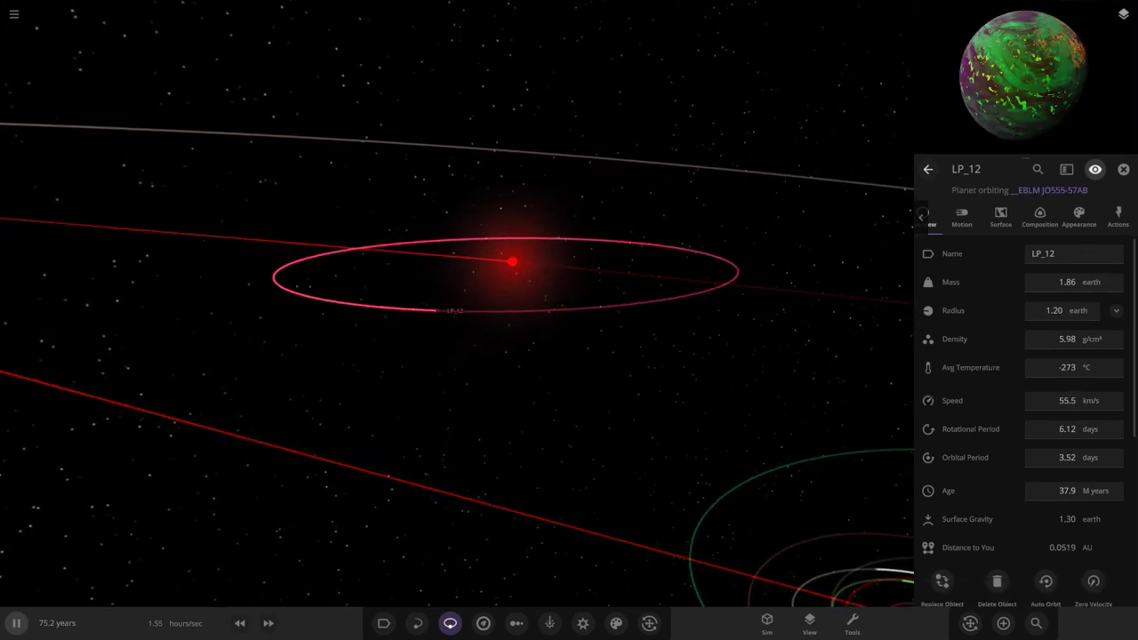
{"action": "key", "text": "o"}
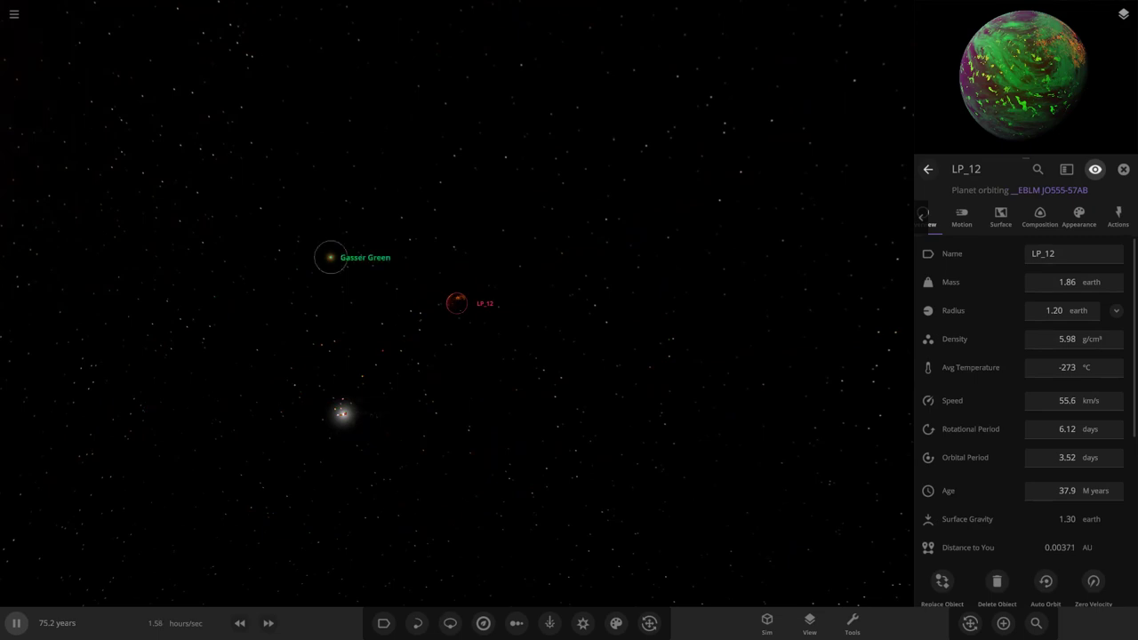
Step: Focus on Gasser Green, pause the simulation and choose the custom object Desert (4) to add in orbit mode
{"action": "left_click", "coordinate": [331, 257]}
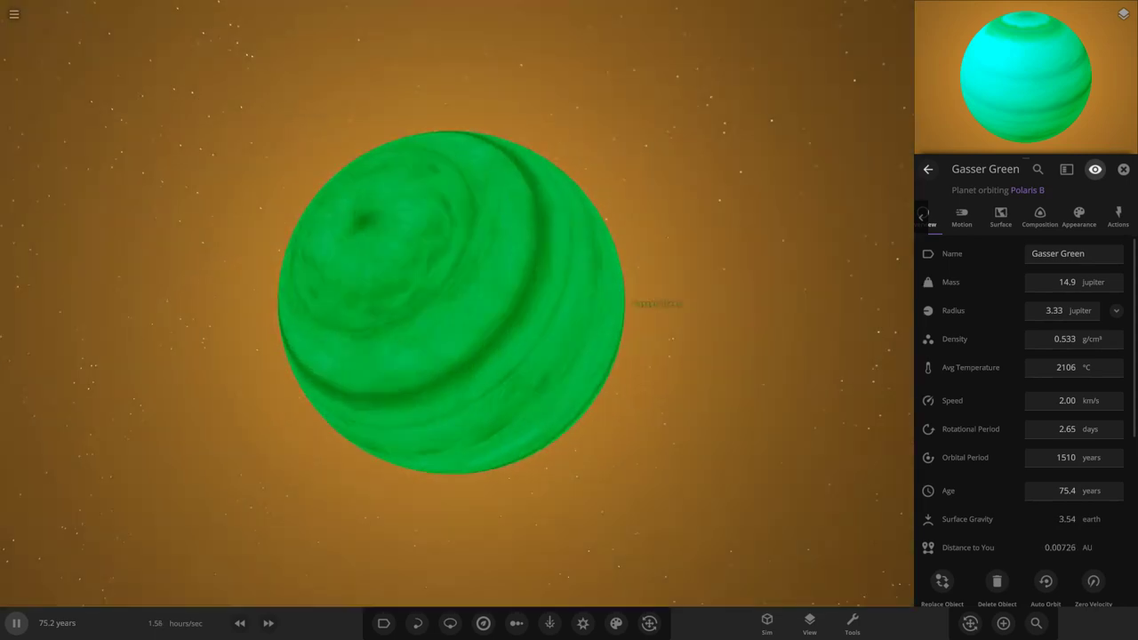
{"action": "scroll", "coordinate": [456, 303], "scroll_direction": "down", "scroll_amount": 5}
{"action": "key", "text": "space"}
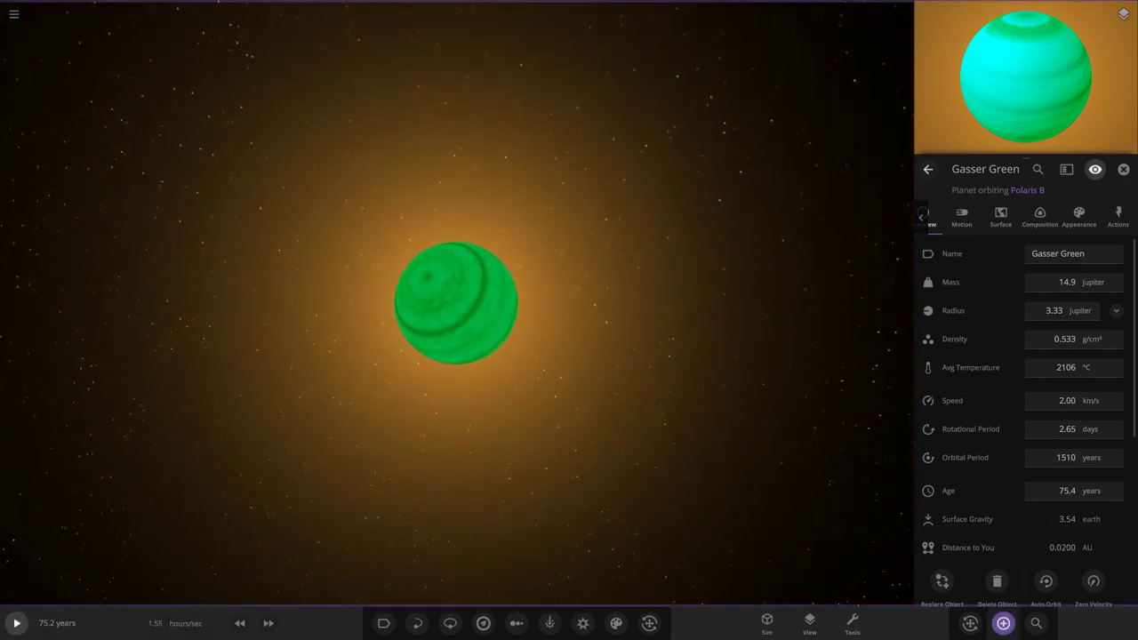
{"action": "left_click", "coordinate": [1003, 623]}
{"action": "scroll", "coordinate": [668, 480], "scroll_direction": "down", "scroll_amount": 2}
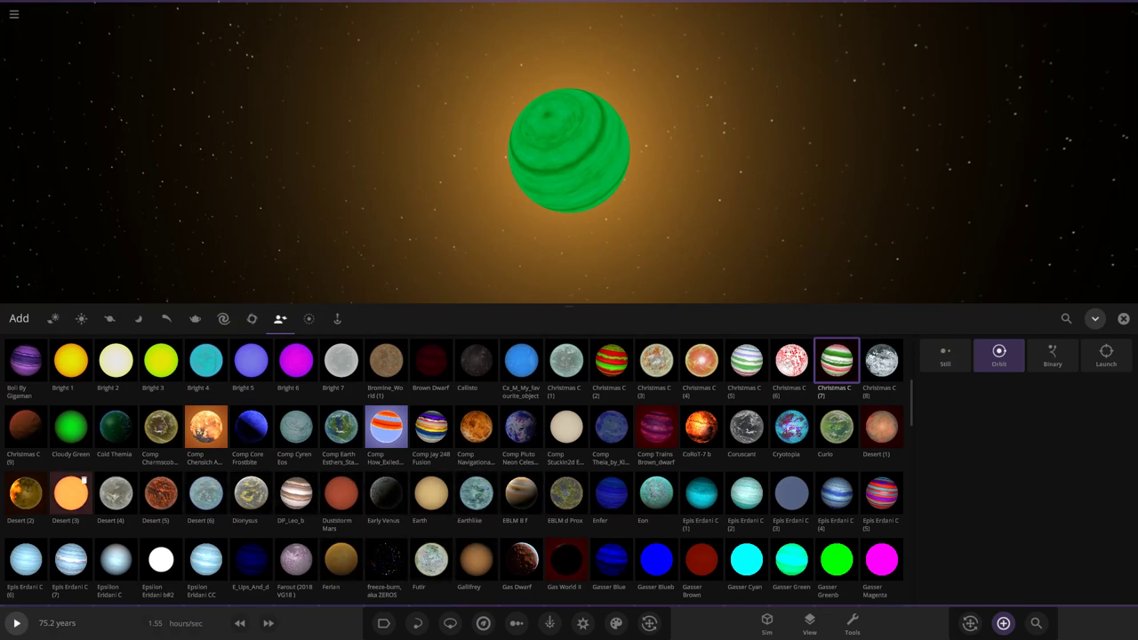
{"action": "scroll", "coordinate": [493, 258], "scroll_direction": "down", "scroll_amount": 10}
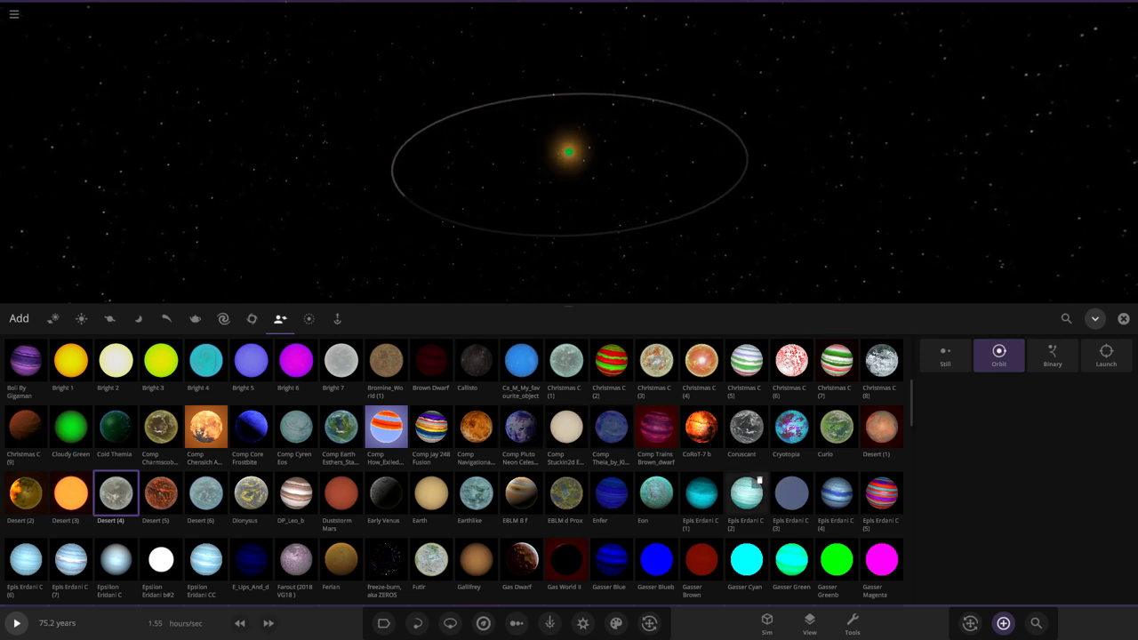
Step: Look through the custom objects list for more bodies that suit the Christmas colours
{"action": "scroll", "coordinate": [435, 453], "scroll_direction": "up", "scroll_amount": 3}
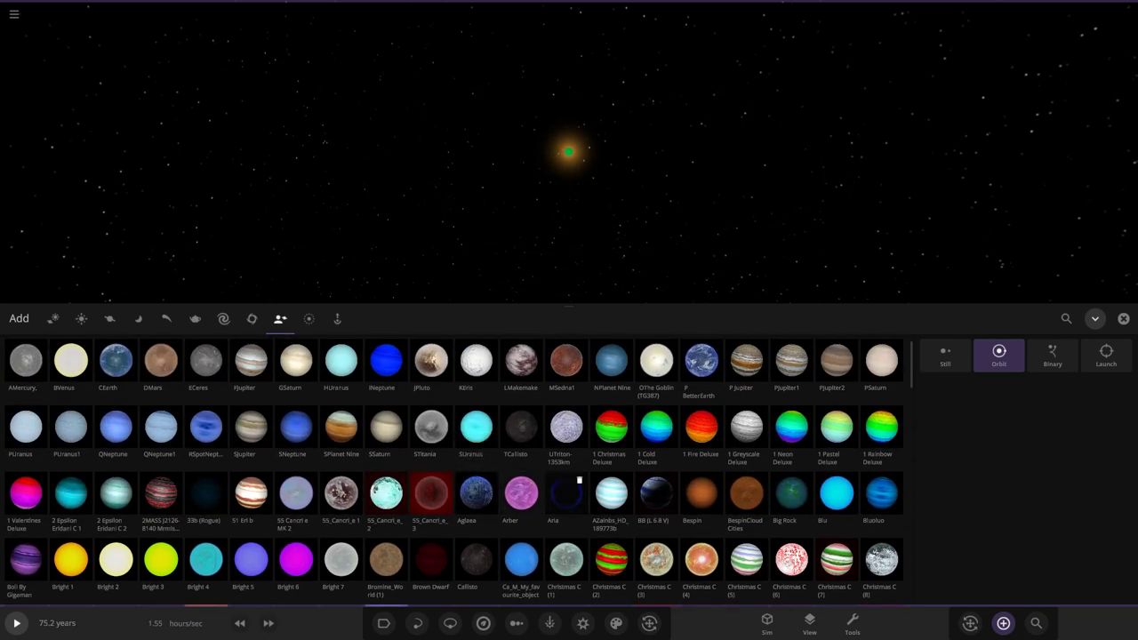
{"action": "scroll", "coordinate": [624, 414], "scroll_direction": "down", "scroll_amount": 10}
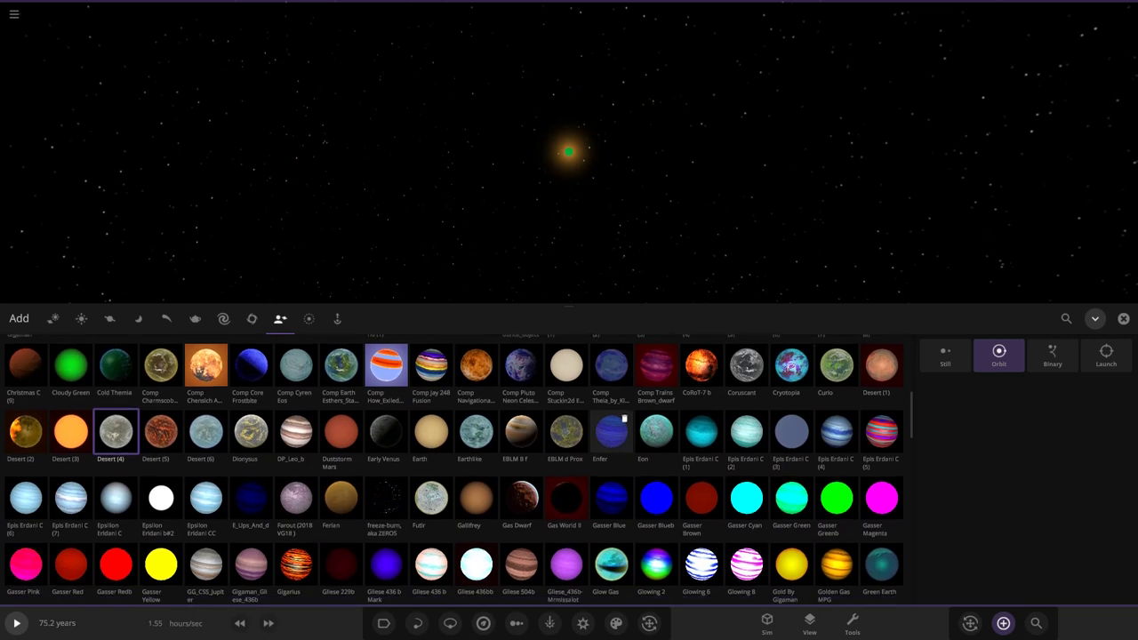
{"action": "scroll", "coordinate": [551, 484], "scroll_direction": "down", "scroll_amount": 10}
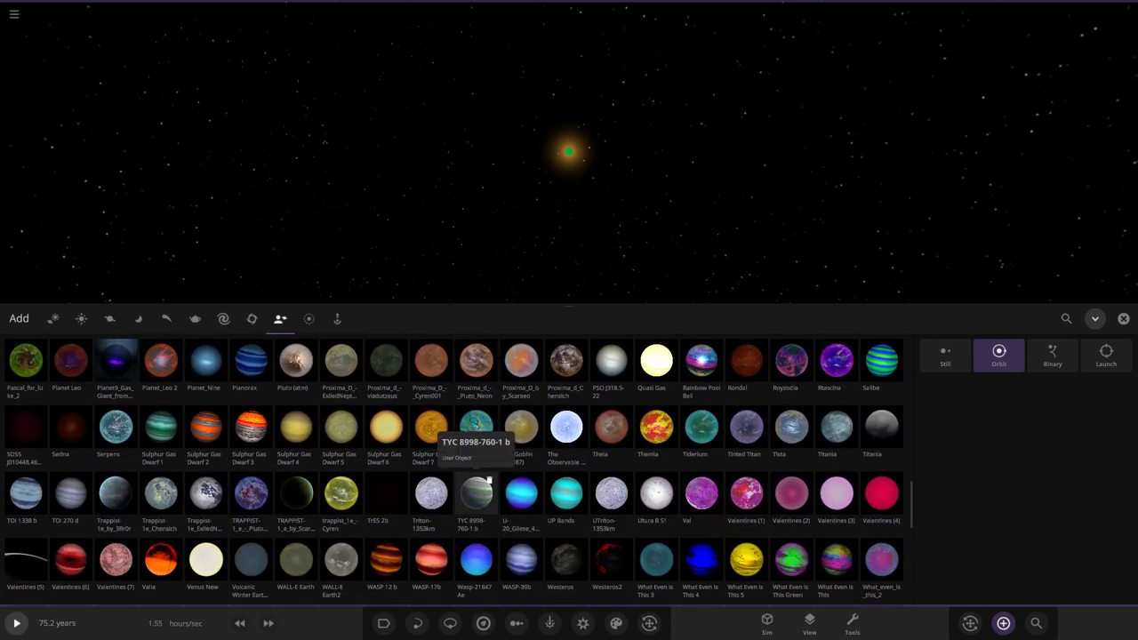
{"action": "scroll", "coordinate": [353, 413], "scroll_direction": "down", "scroll_amount": 2}
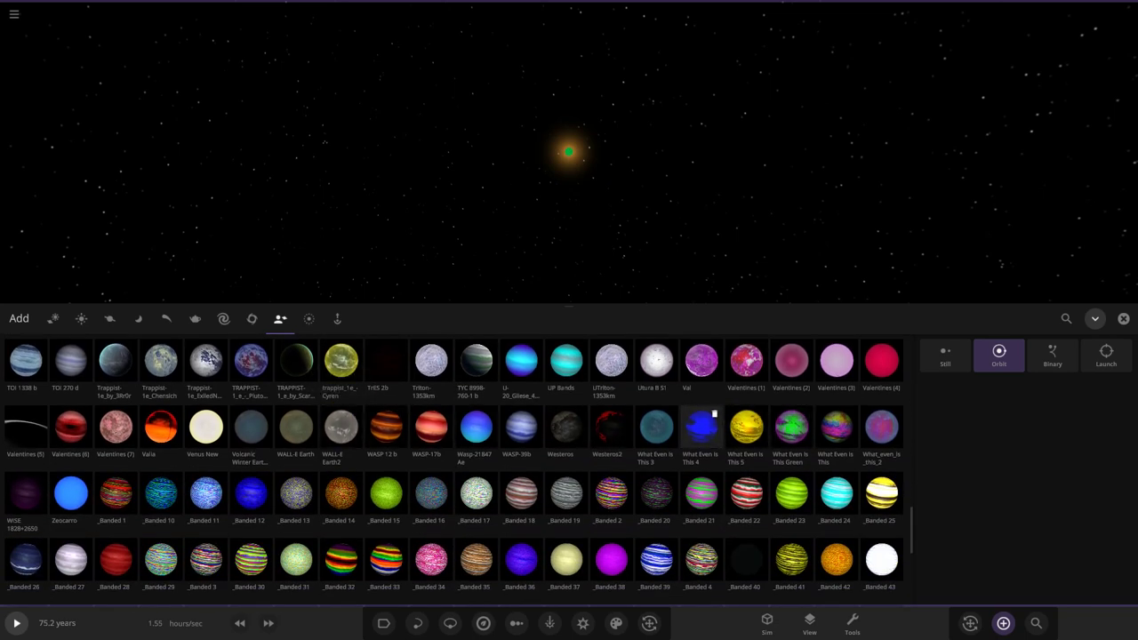
{"action": "scroll", "coordinate": [498, 413], "scroll_direction": "down", "scroll_amount": 1}
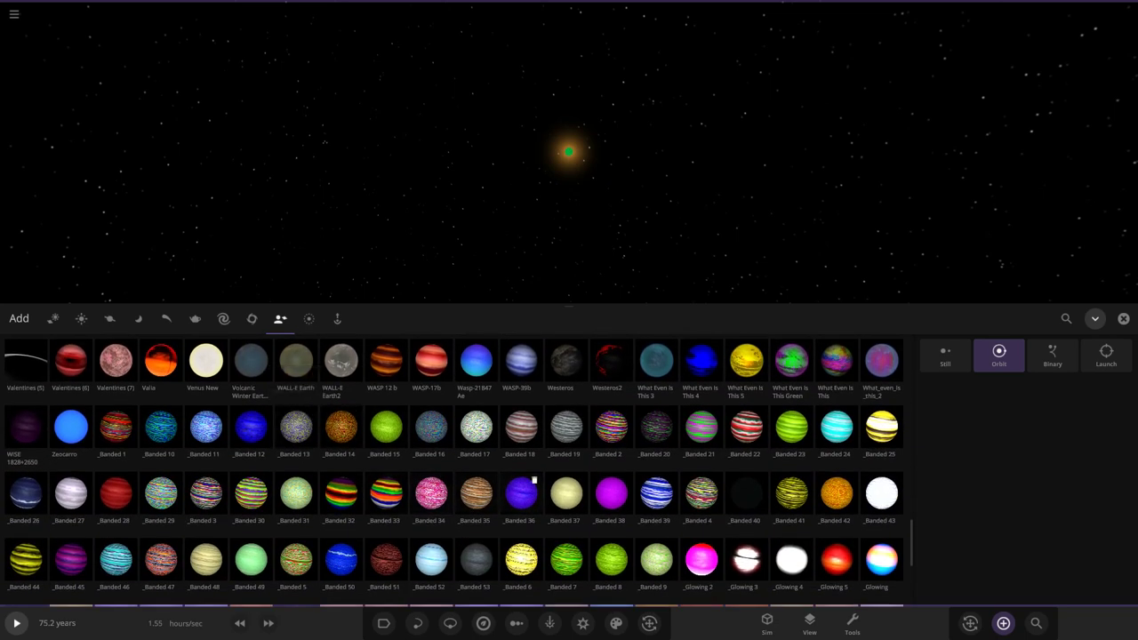
{"action": "scroll", "coordinate": [803, 413], "scroll_direction": "up", "scroll_amount": 4}
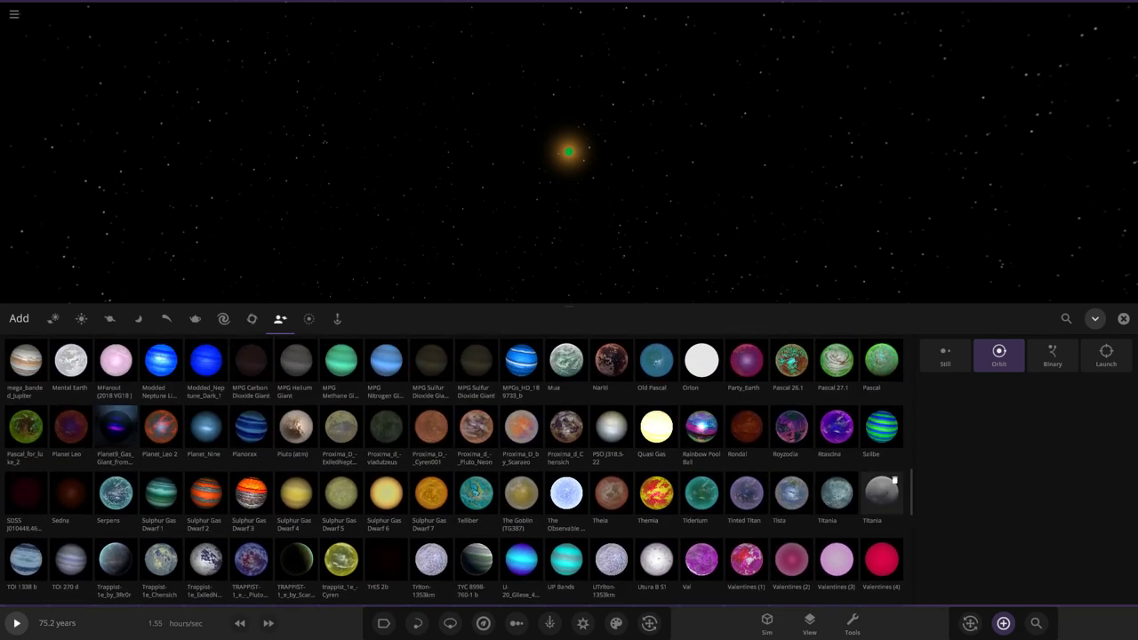
{"action": "scroll", "coordinate": [623, 480], "scroll_direction": "up", "scroll_amount": 12}
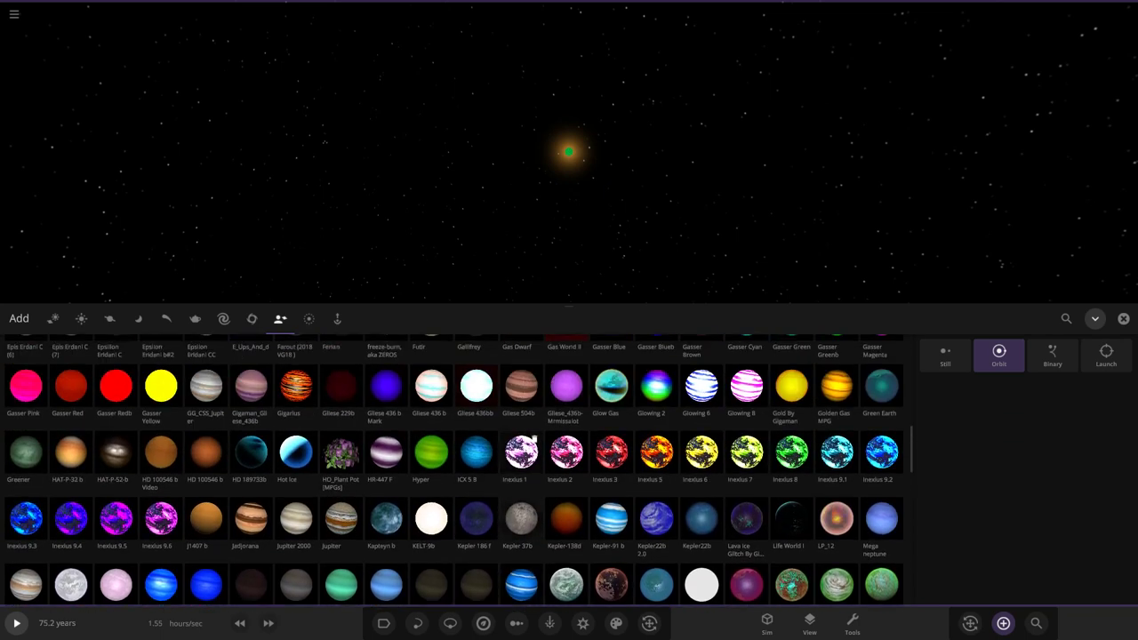
{"action": "scroll", "coordinate": [759, 413], "scroll_direction": "up", "scroll_amount": 10}
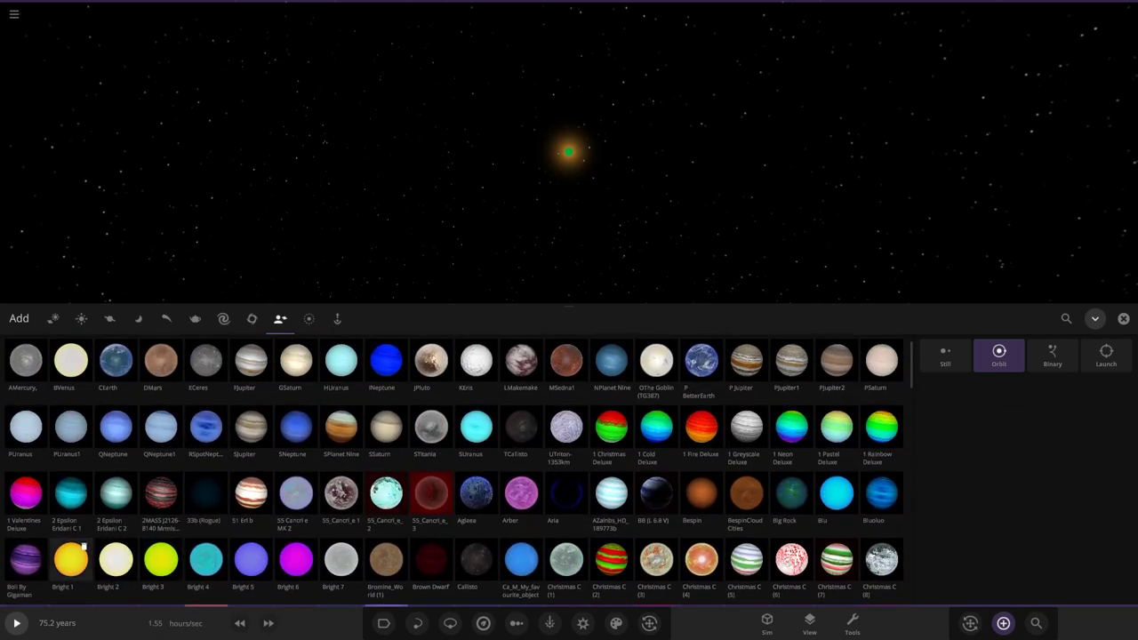
Step: Place Desert (4) in a close orbit and Bright 3 in a much wider orbit around Gasser Green, and close the objects list
{"action": "left_click_drag", "start_coordinate": [569, 151], "coordinate": [524, 179]}
{"action": "left_click_drag", "start_coordinate": [451, 206], "coordinate": [236, 202]}
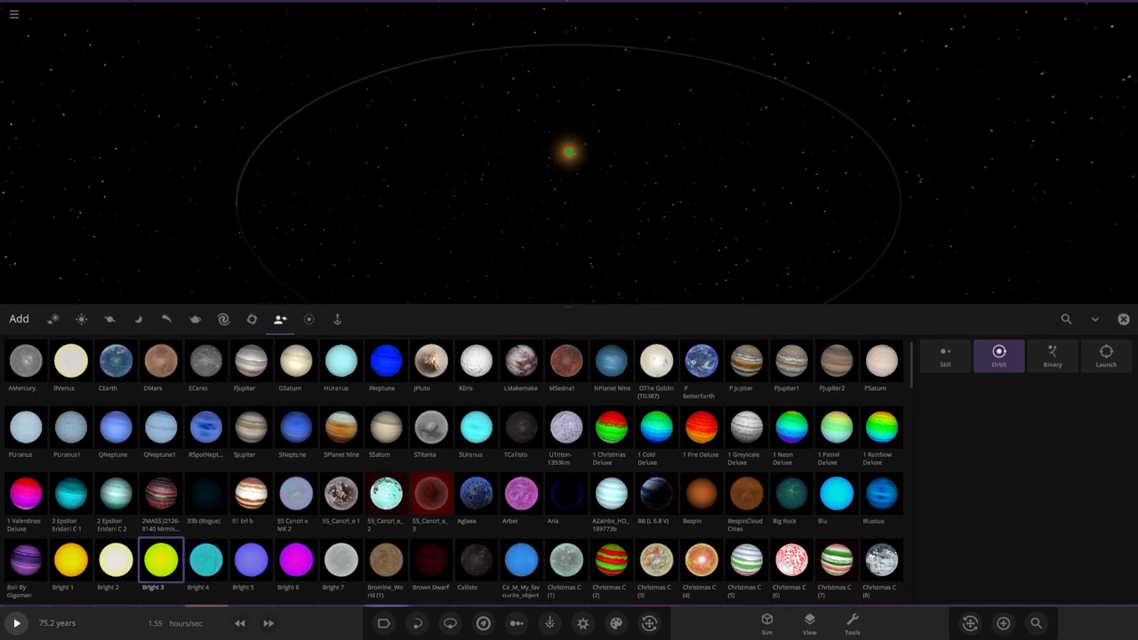
{"action": "left_click", "coordinate": [1124, 319]}
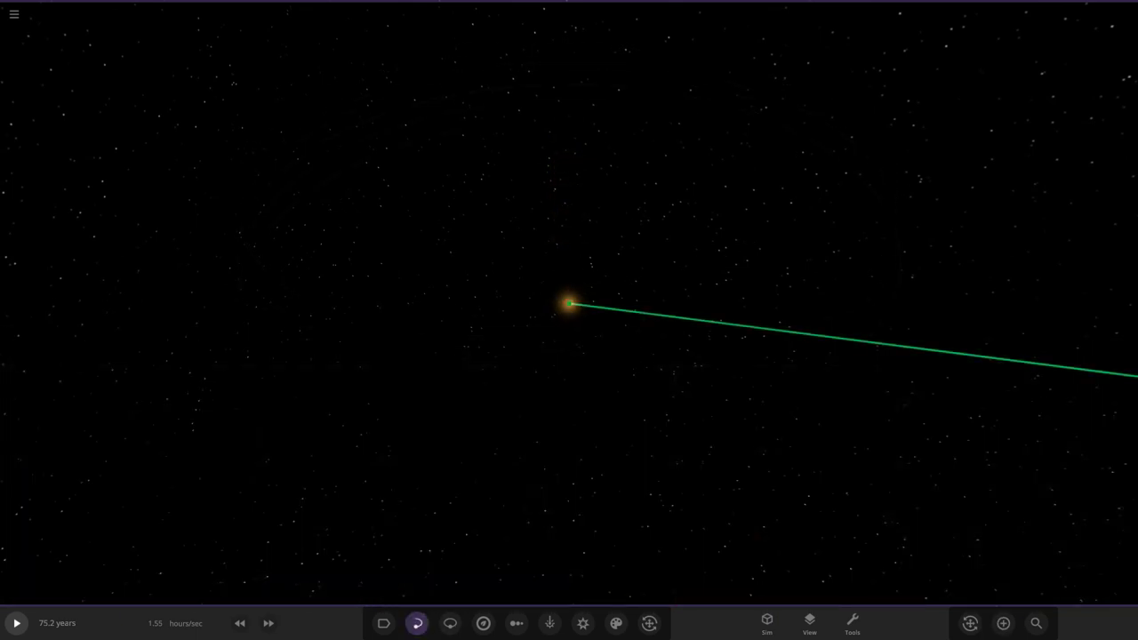
Step: Open the properties of the Desert Planet orbiting Gasser Green and set its interface colour to orange
{"action": "double_click", "coordinate": [536, 327]}
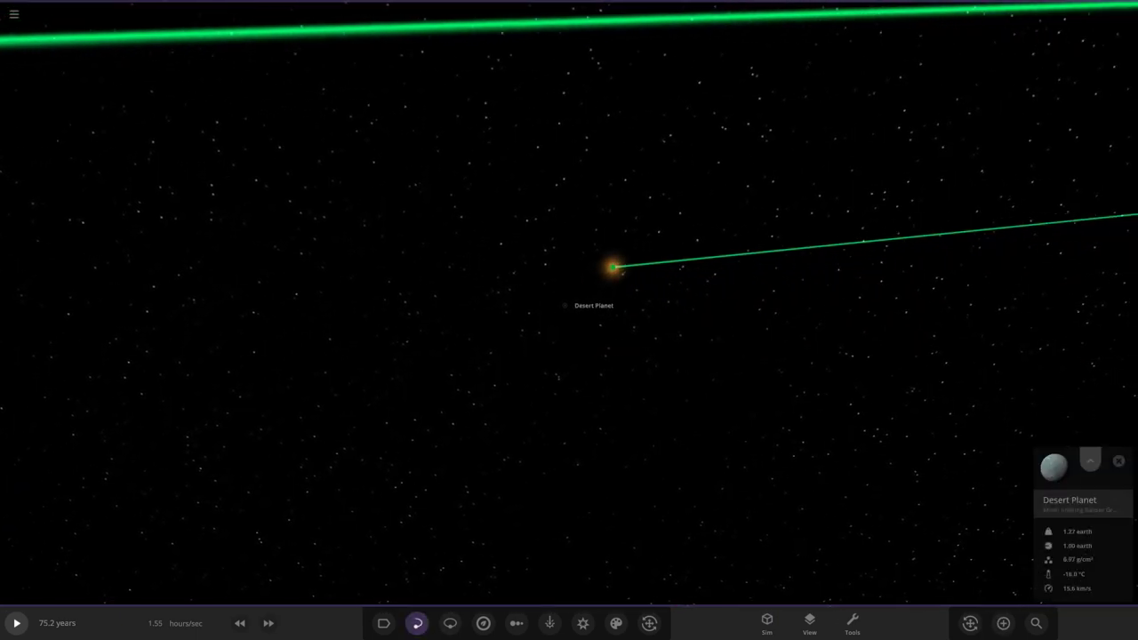
{"action": "double_click", "coordinate": [565, 305]}
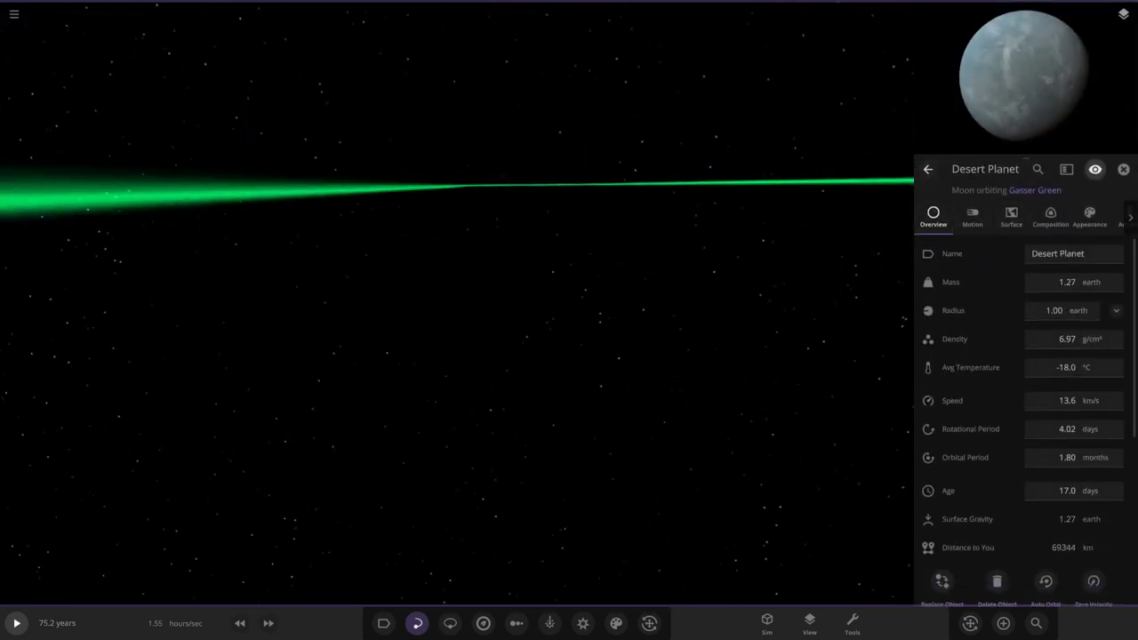
{"action": "left_click", "coordinate": [1089, 218]}
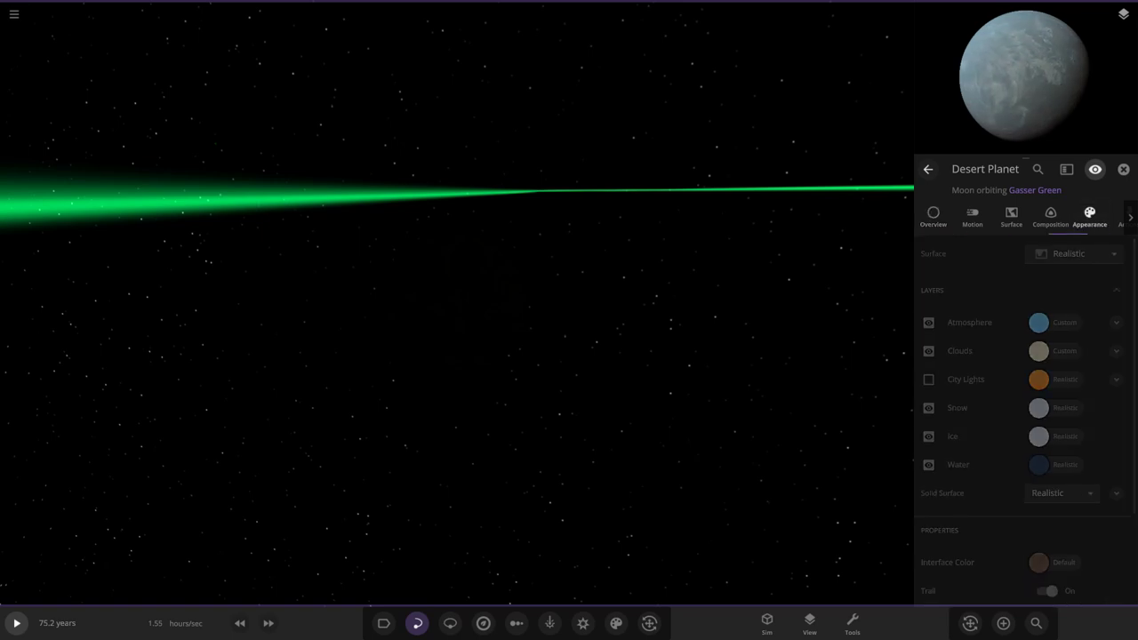
{"action": "scroll", "coordinate": [1022, 400], "scroll_direction": "down", "scroll_amount": 1}
{"action": "left_click", "coordinate": [1038, 468]}
{"action": "left_click", "coordinate": [969, 458]}
{"action": "left_click", "coordinate": [977, 435]}
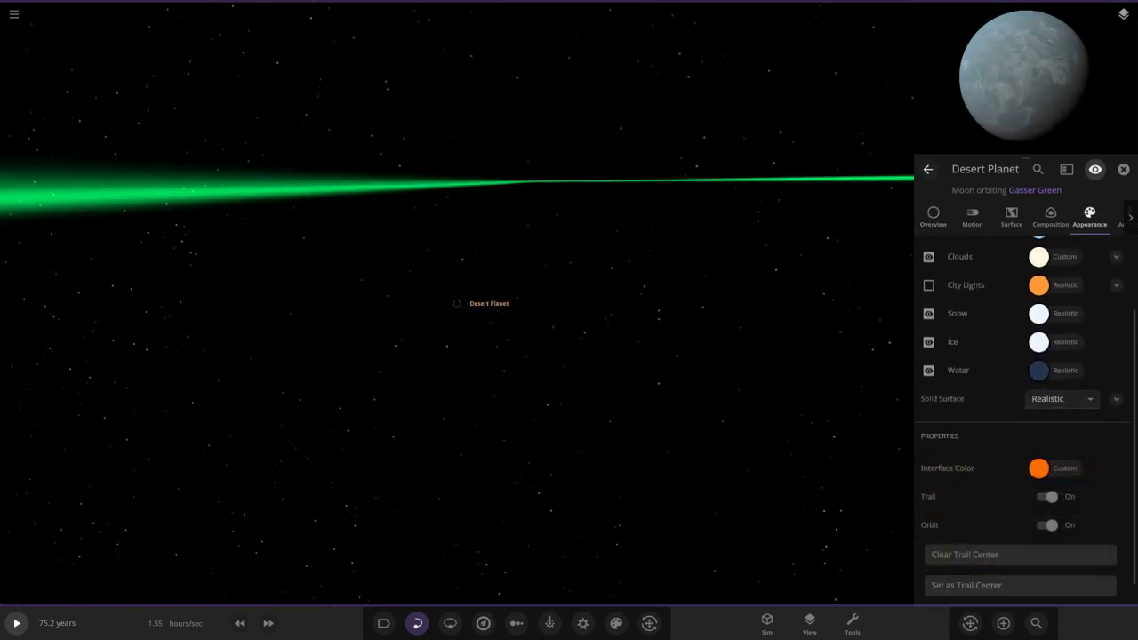
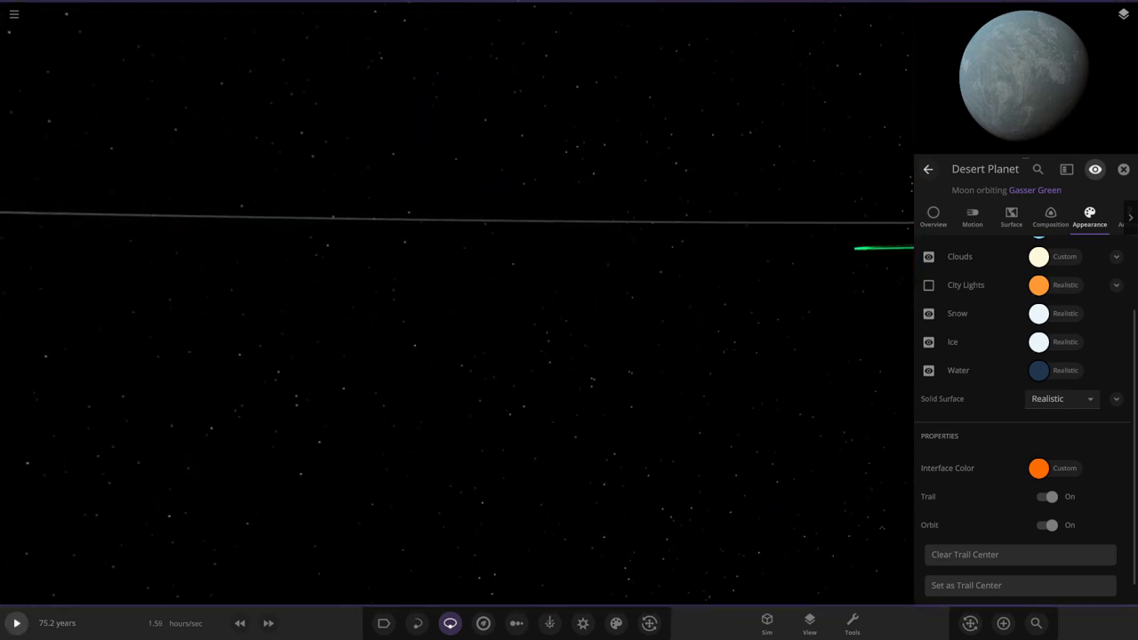
Step: Colour Desert Planet's atmosphere white and set the high and middle colours of its solid surface to white
{"action": "scroll", "coordinate": [1022, 418], "scroll_direction": "up", "scroll_amount": 2}
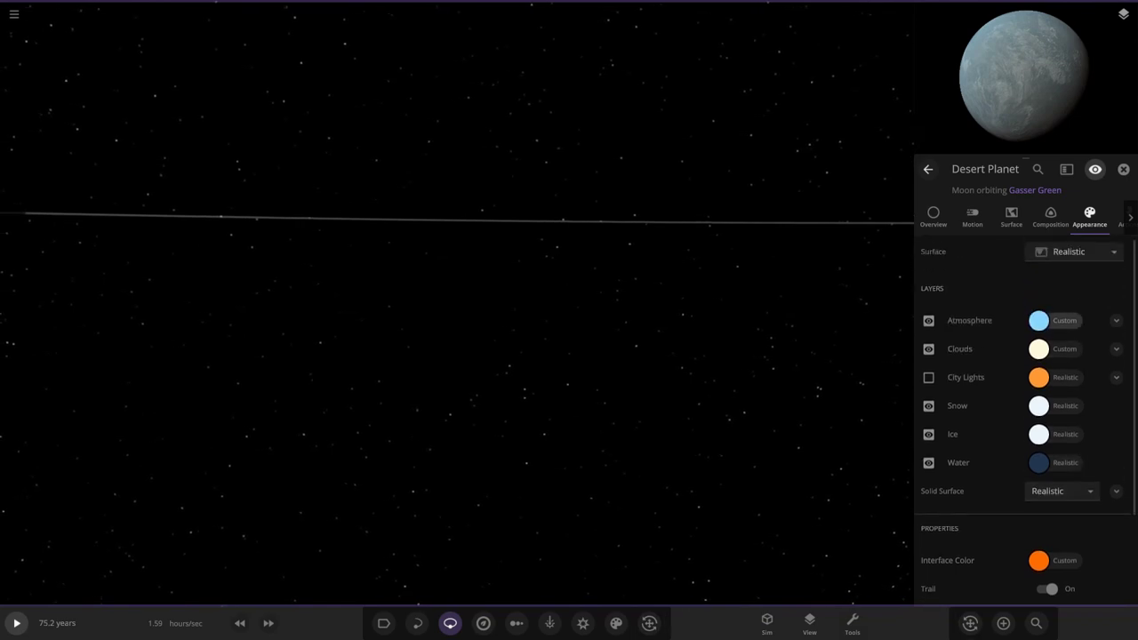
{"action": "left_click", "coordinate": [1038, 321]}
{"action": "left_click", "coordinate": [852, 309]}
{"action": "left_click", "coordinate": [818, 307]}
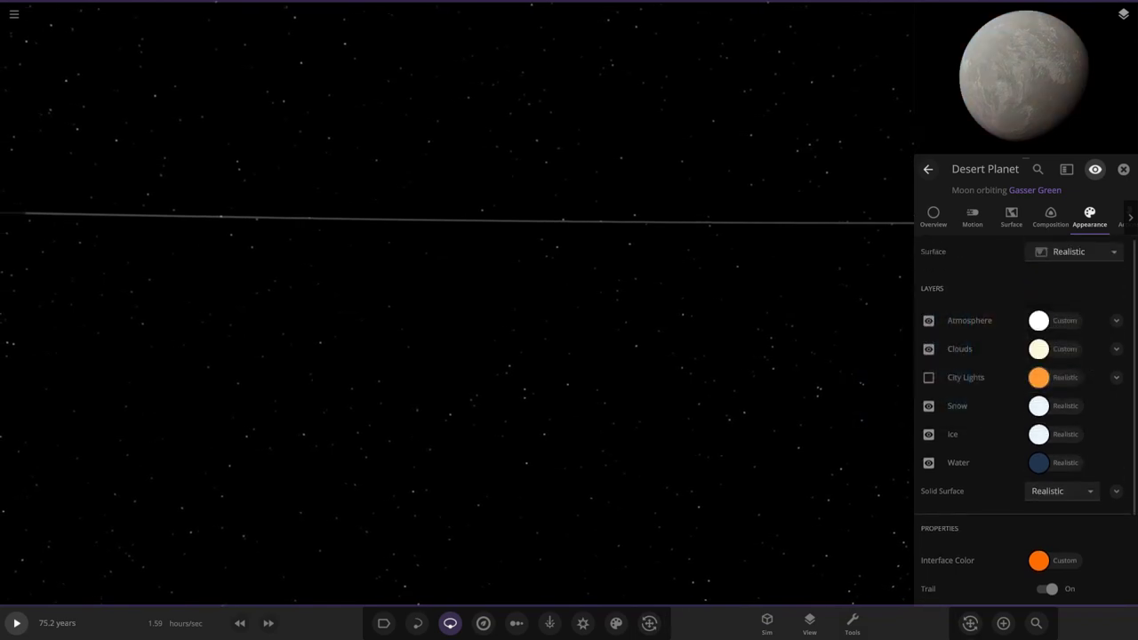
{"action": "left_click", "coordinate": [1039, 523]}
{"action": "left_click_drag", "start_coordinate": [880, 514], "coordinate": [844, 484]}
{"action": "left_click", "coordinate": [1039, 552]}
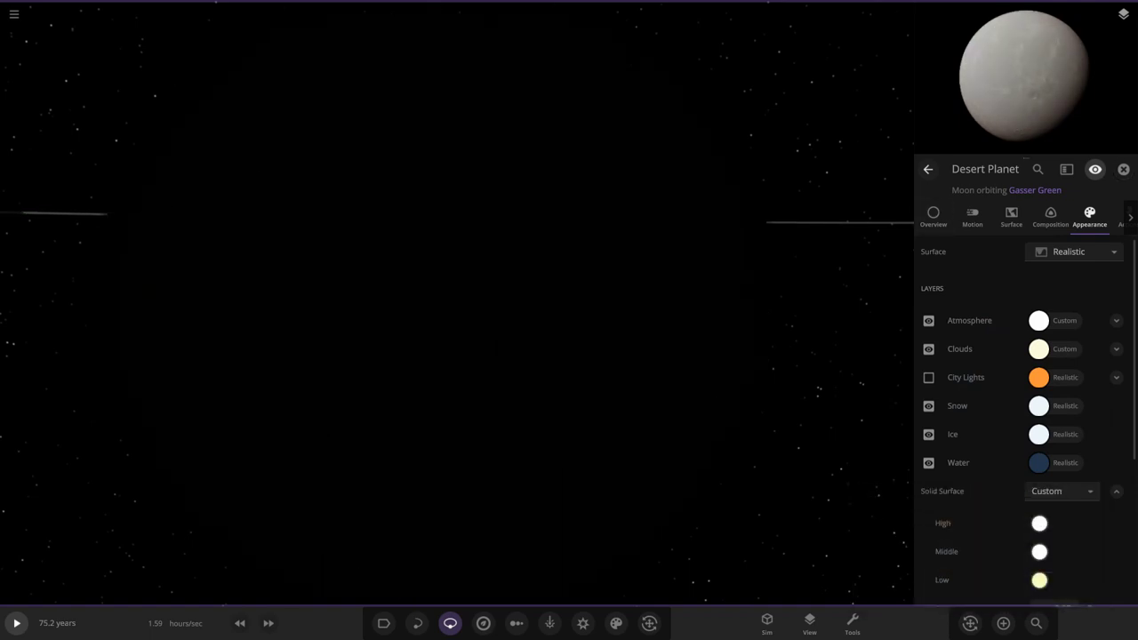
Step: Raise the atmosphere layer's adjustment on Desert Planet, close its properties and view its orbit around Gasser Green
{"action": "left_click", "coordinate": [1117, 321]}
{"action": "left_click_drag", "start_coordinate": [1095, 382], "coordinate": [1113, 381]}
{"action": "left_click", "coordinate": [1123, 169]}
{"action": "scroll", "coordinate": [569, 304], "scroll_direction": "down", "scroll_amount": 10}
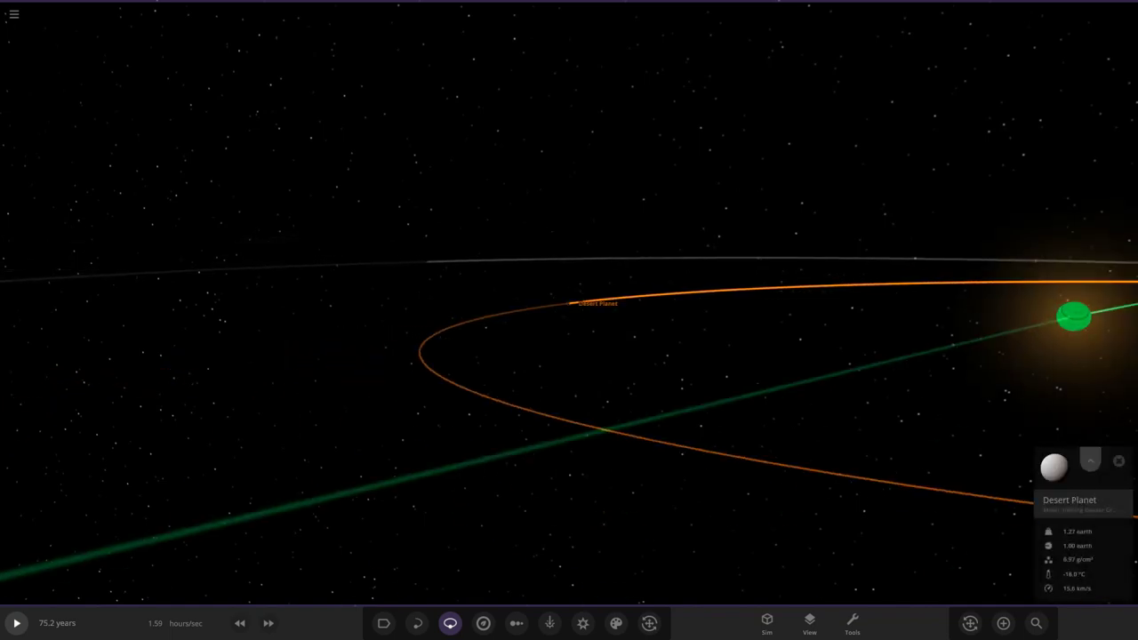
Step: Set the interface colour of the Desert Planet orbiting Gasser Green to white
{"action": "left_click", "coordinate": [1090, 459]}
{"action": "left_click", "coordinate": [1090, 218]}
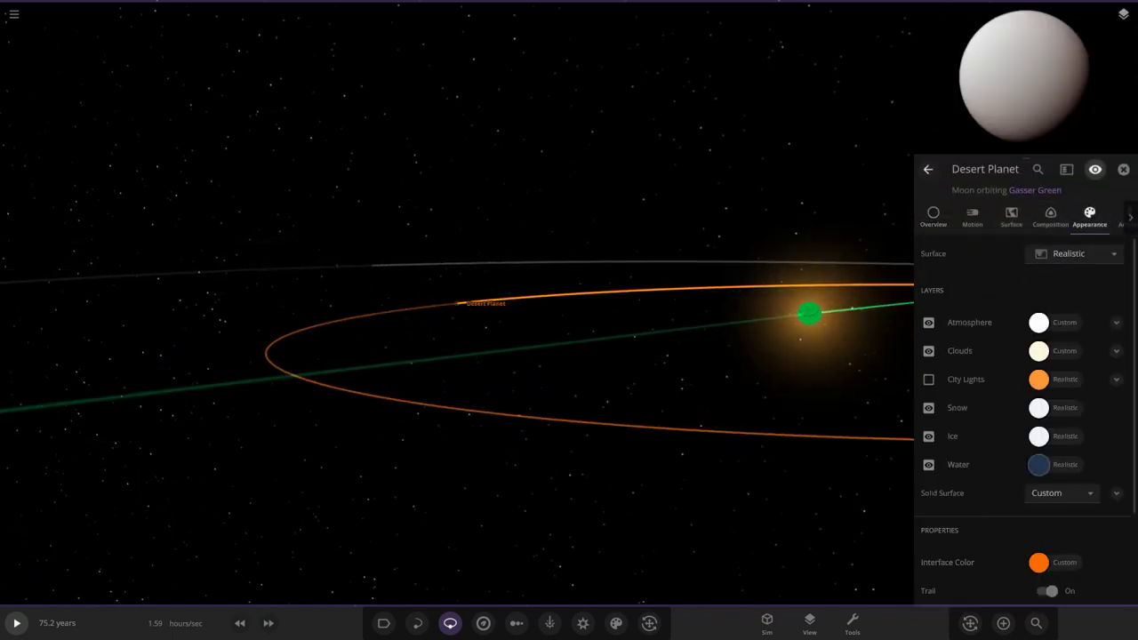
{"action": "scroll", "coordinate": [1022, 400], "scroll_direction": "down", "scroll_amount": 2}
{"action": "left_click", "coordinate": [1038, 460]}
{"action": "left_click", "coordinate": [853, 451]}
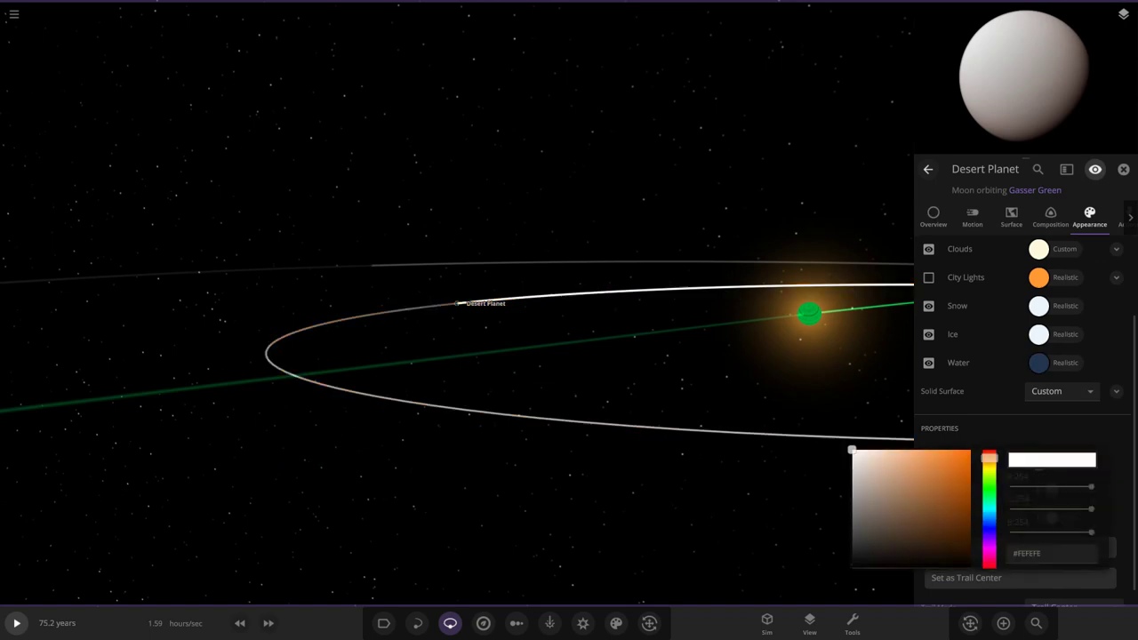
{"action": "left_click", "coordinate": [764, 427]}
{"action": "scroll", "coordinate": [622, 373], "scroll_direction": "down", "scroll_amount": 5}
{"action": "left_click_drag", "start_coordinate": [533, 337], "coordinate": [640, 400]}
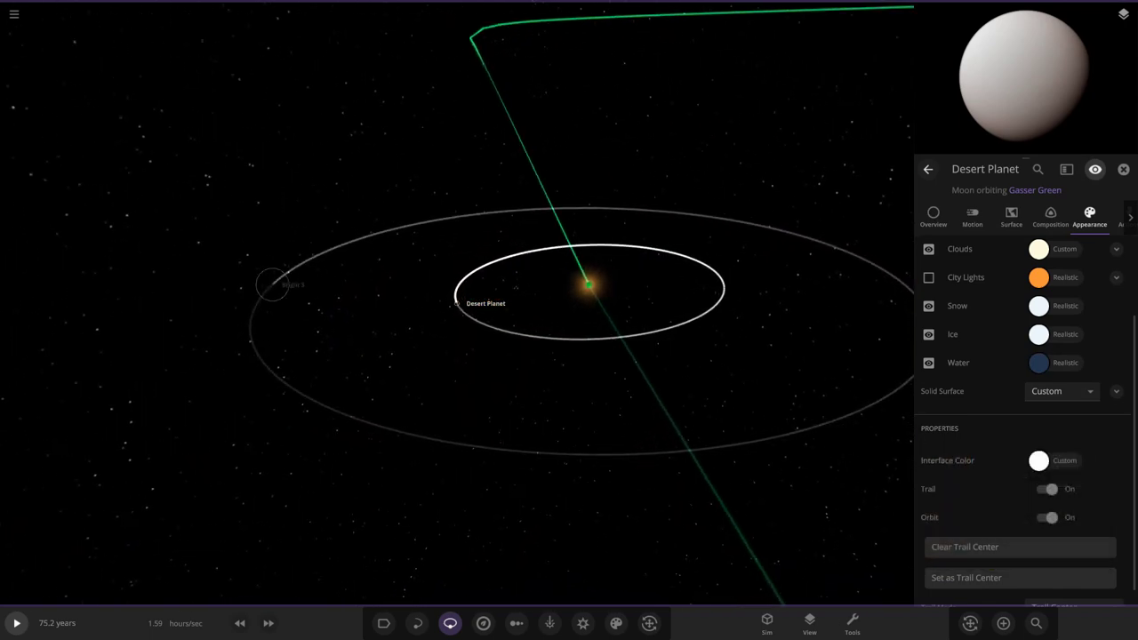
Step: Bring up the atmosphere colour of Bright 3 in the outer orbit around Gasser Green and close the properties
{"action": "double_click", "coordinate": [272, 284]}
{"action": "scroll", "coordinate": [272, 284], "scroll_direction": "up", "scroll_amount": 5}
{"action": "left_click_drag", "start_coordinate": [272, 284], "coordinate": [347, 311]}
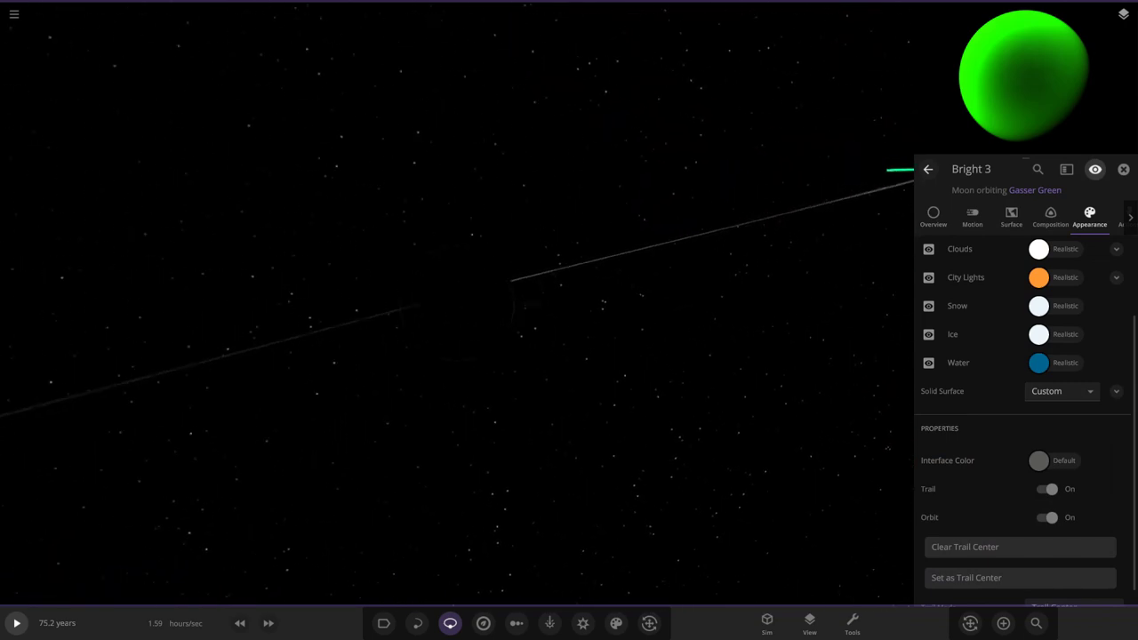
{"action": "scroll", "coordinate": [1022, 373], "scroll_direction": "up", "scroll_amount": 2}
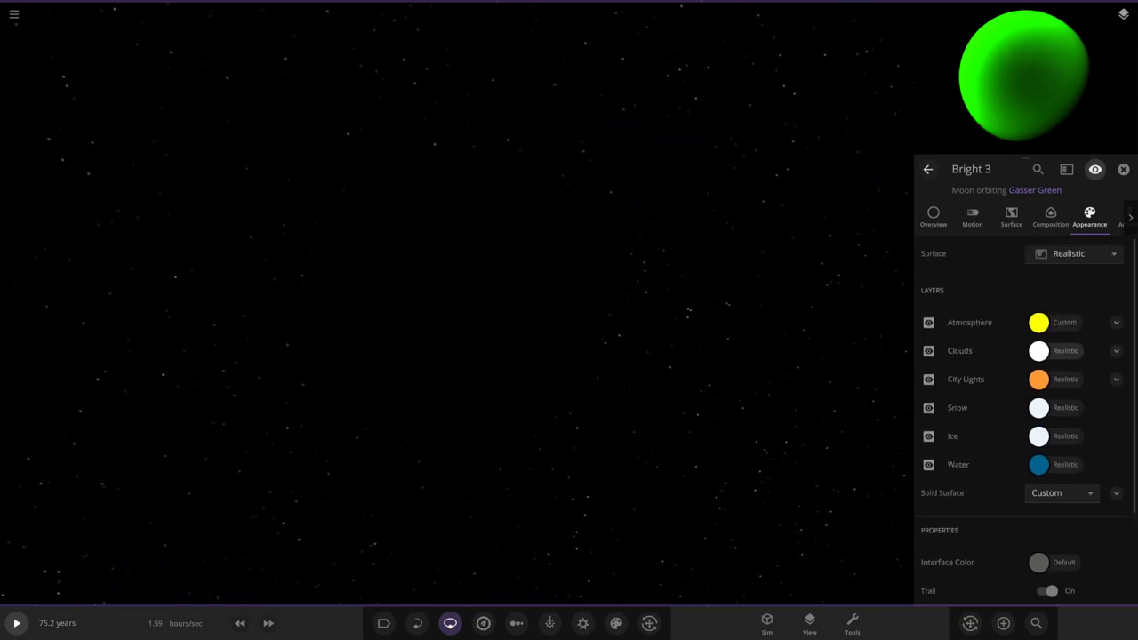
{"action": "left_click", "coordinate": [1038, 323]}
{"action": "left_click_drag", "start_coordinate": [875, 342], "coordinate": [852, 311]}
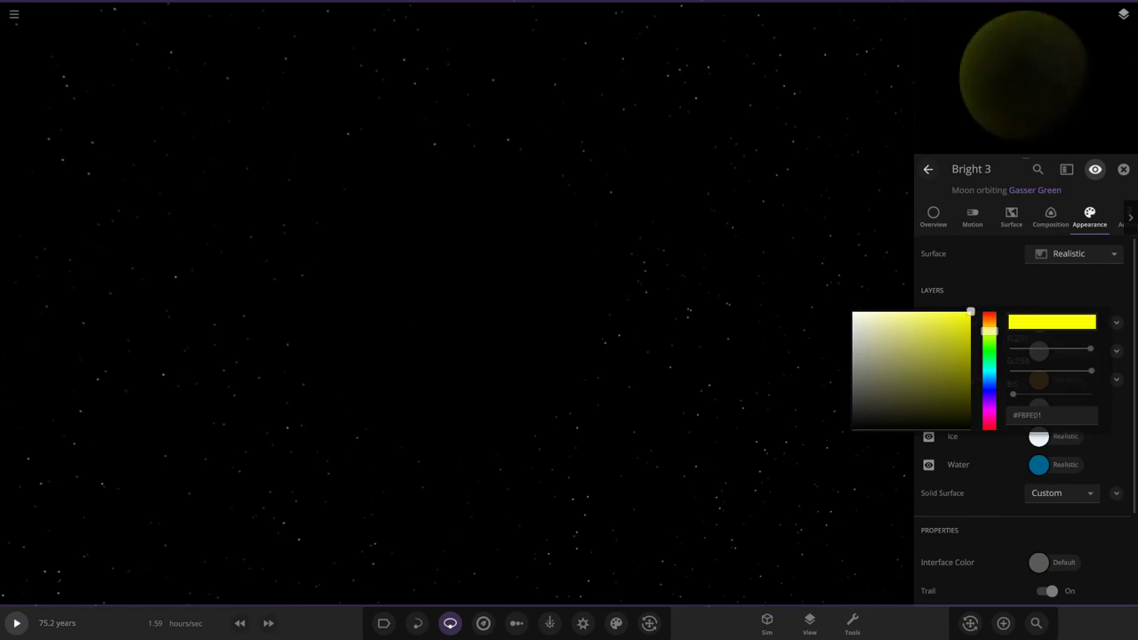
{"action": "left_click", "coordinate": [457, 303]}
{"action": "scroll", "coordinate": [1022, 373], "scroll_direction": "down", "scroll_amount": 1}
{"action": "left_click", "coordinate": [1123, 169]}
Step: Focus on Desert Planet, Gasser Green and Polaris B in turn to examine the layout of the whole system
{"action": "left_click_drag", "start_coordinate": [782, 294], "coordinate": [293, 322]}
{"action": "double_click", "coordinate": [803, 250]}
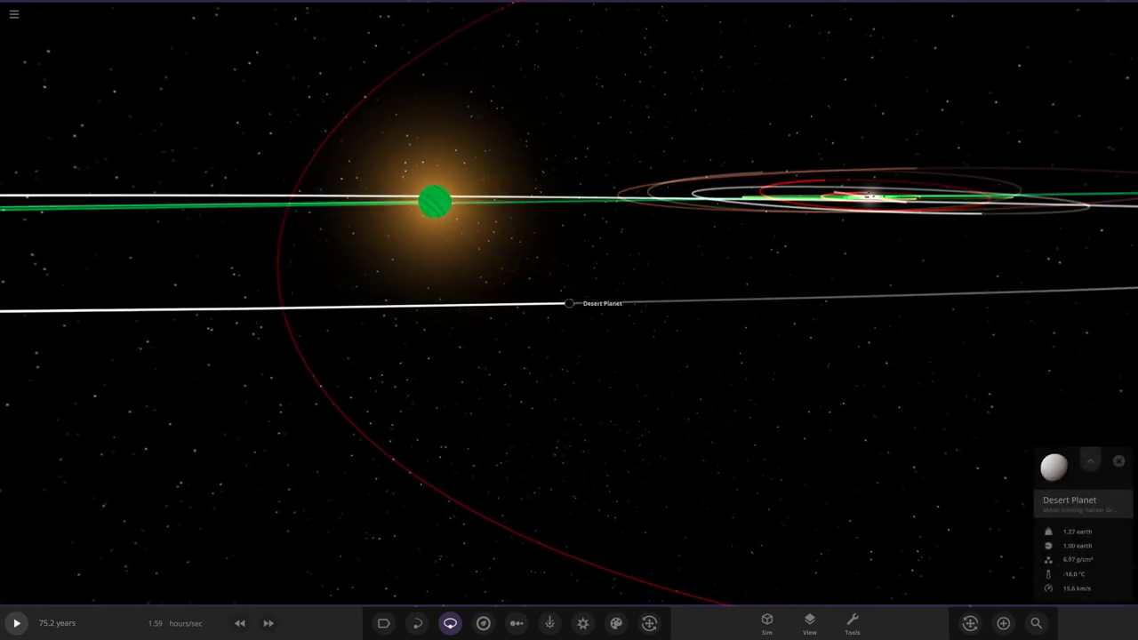
{"action": "left_click_drag", "start_coordinate": [569, 293], "coordinate": [569, 356]}
{"action": "scroll", "coordinate": [569, 320], "scroll_direction": "down", "scroll_amount": 15}
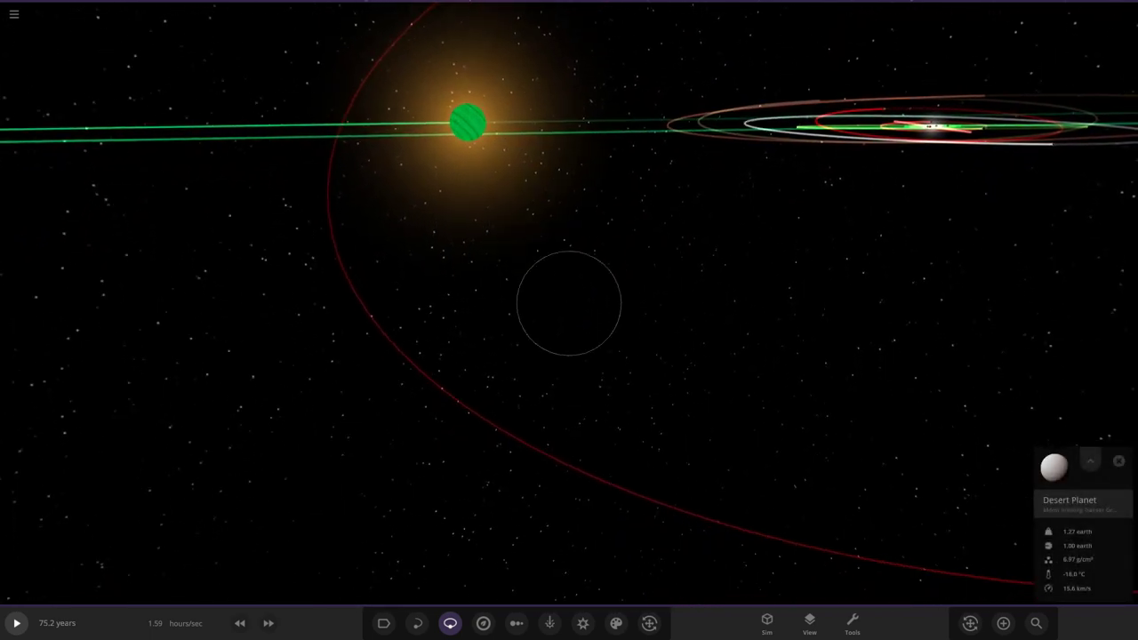
{"action": "double_click", "coordinate": [555, 275]}
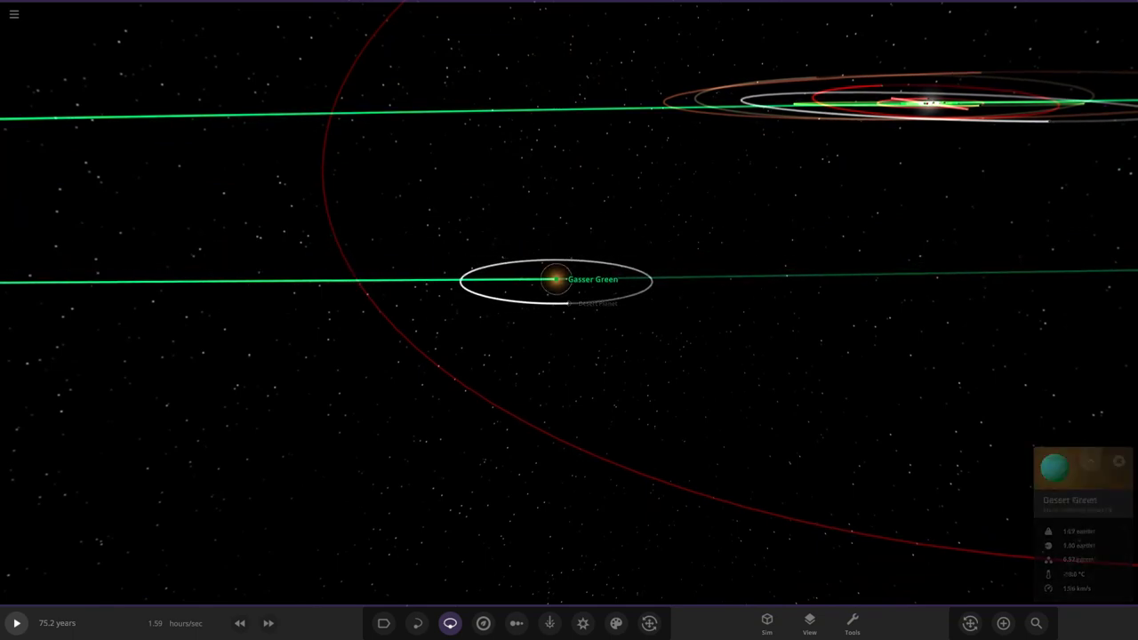
{"action": "scroll", "coordinate": [554, 275], "scroll_direction": "down", "scroll_amount": 15}
{"action": "double_click", "coordinate": [681, 240]}
{"action": "left_click_drag", "start_coordinate": [681, 240], "coordinate": [605, 307]}
{"action": "scroll", "coordinate": [604, 306], "scroll_direction": "up", "scroll_amount": 3}
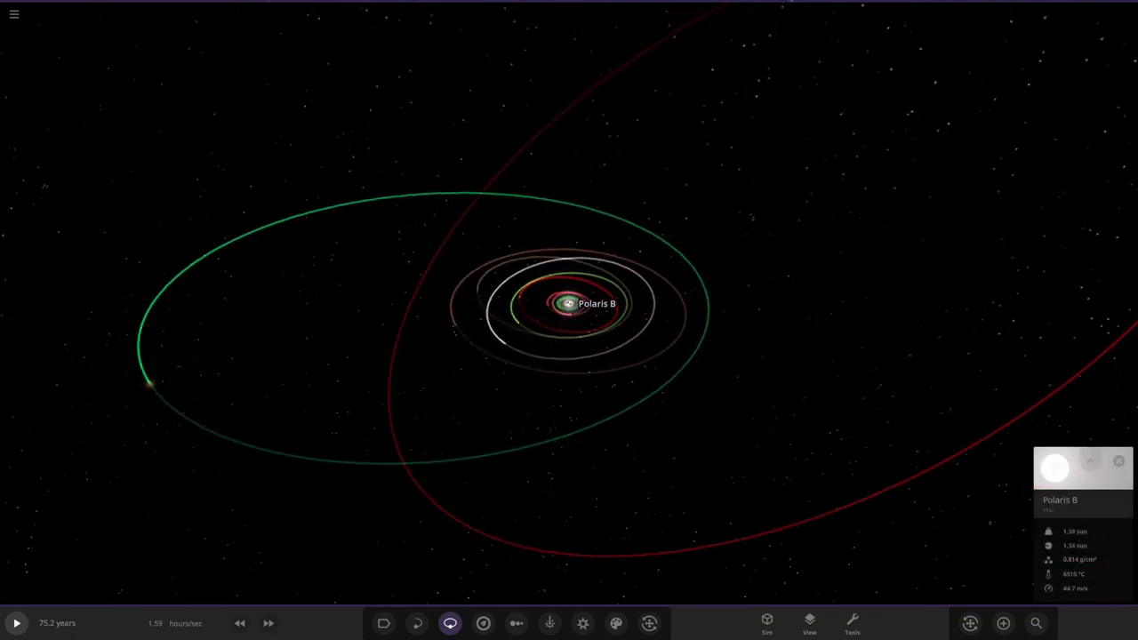
Step: Apply the Nebula Green Yellow background and change its Color 1 to red, #D51103
{"action": "left_click", "coordinate": [616, 622]}
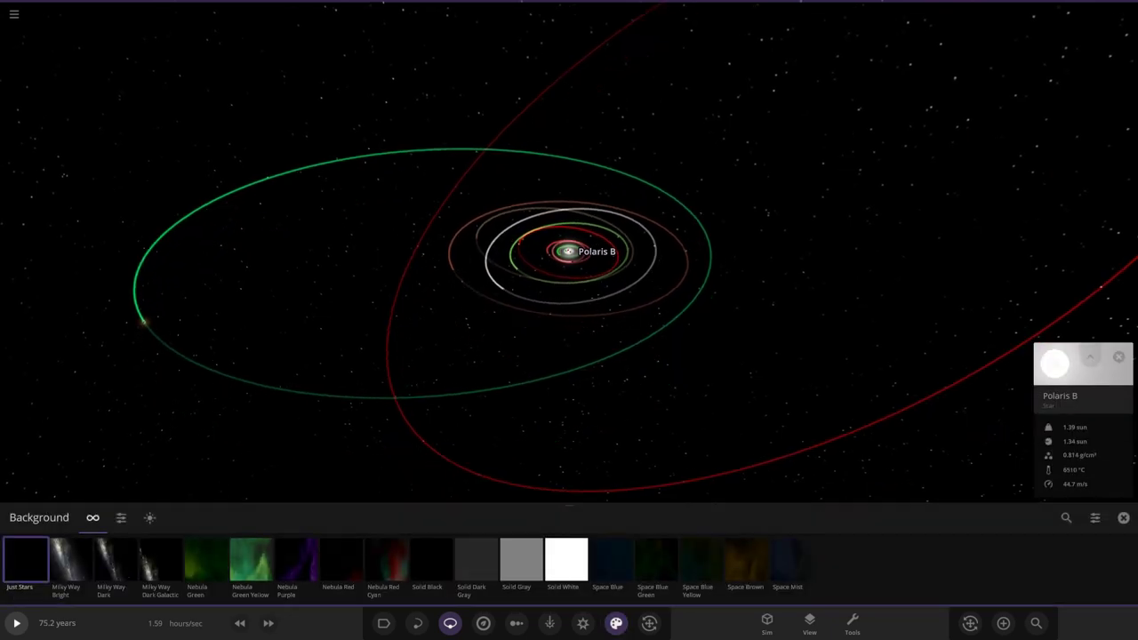
{"action": "left_click", "coordinate": [250, 560]}
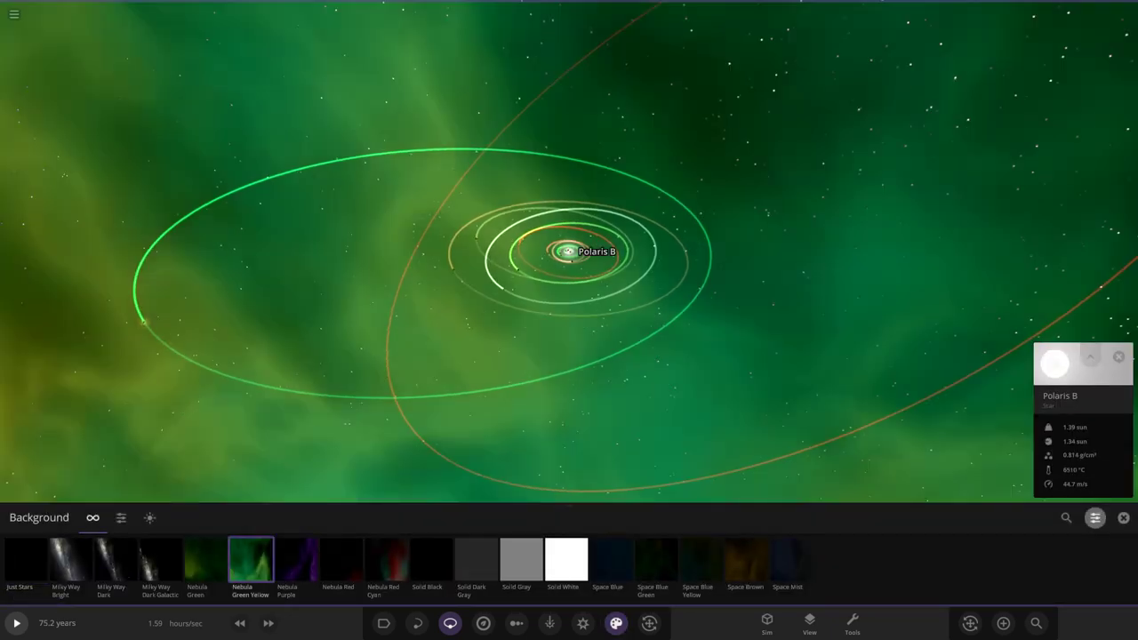
{"action": "left_click", "coordinate": [1095, 517]}
{"action": "left_click", "coordinate": [113, 342]}
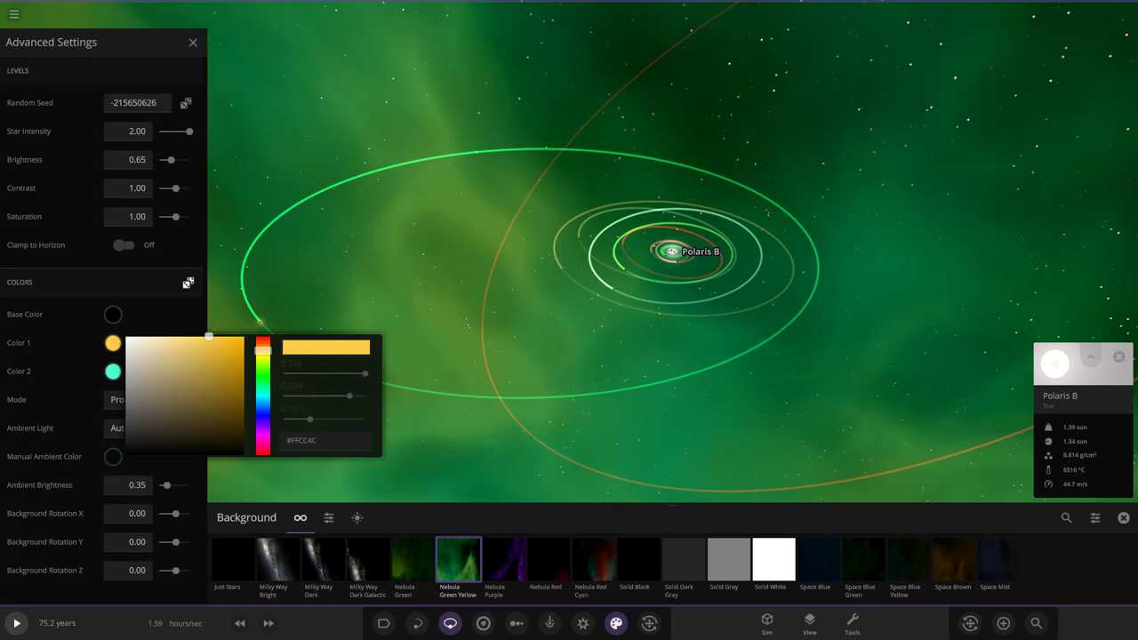
{"action": "left_click_drag", "start_coordinate": [262, 352], "coordinate": [240, 341]}
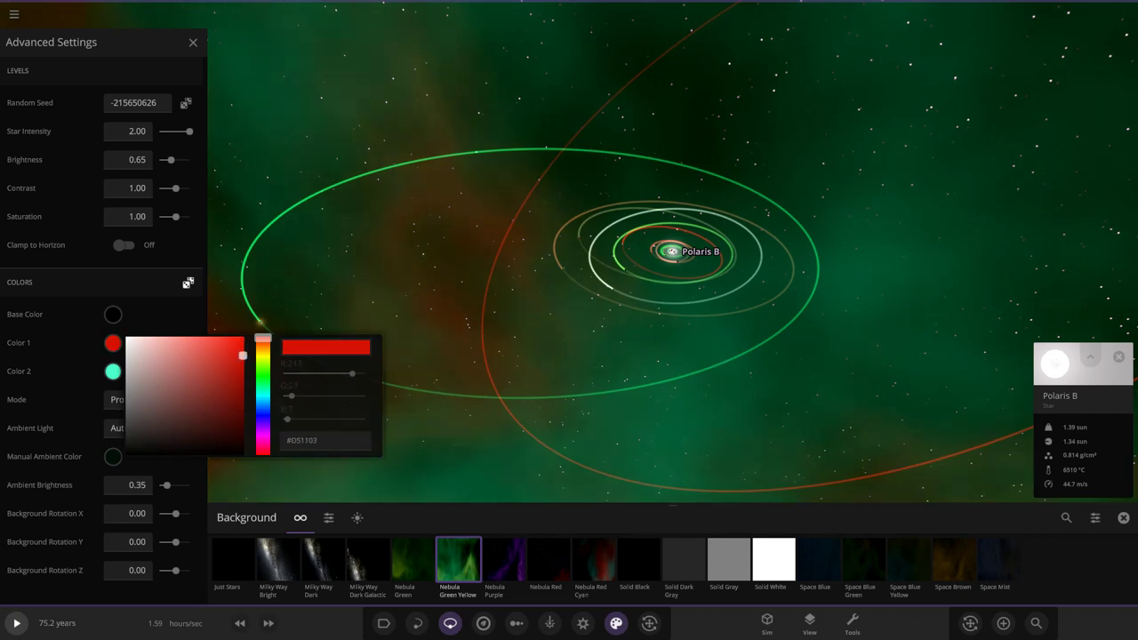
Step: Set the nebula background's Color 2 to a dark green and check it from another angle
{"action": "left_click", "coordinate": [113, 371]}
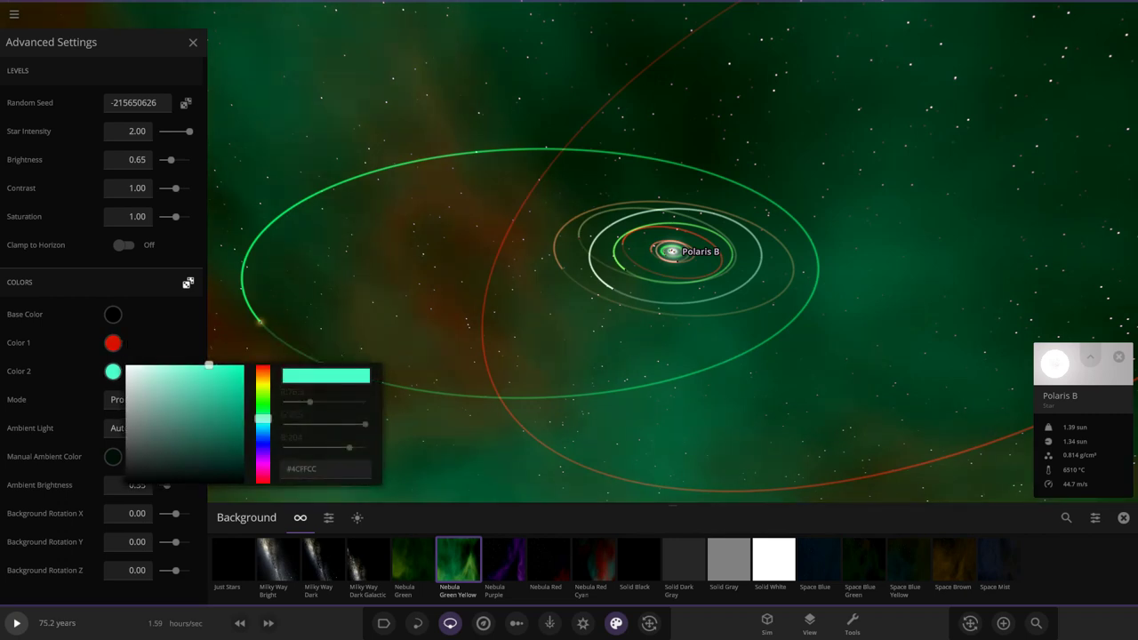
{"action": "left_click_drag", "start_coordinate": [207, 364], "coordinate": [243, 428]}
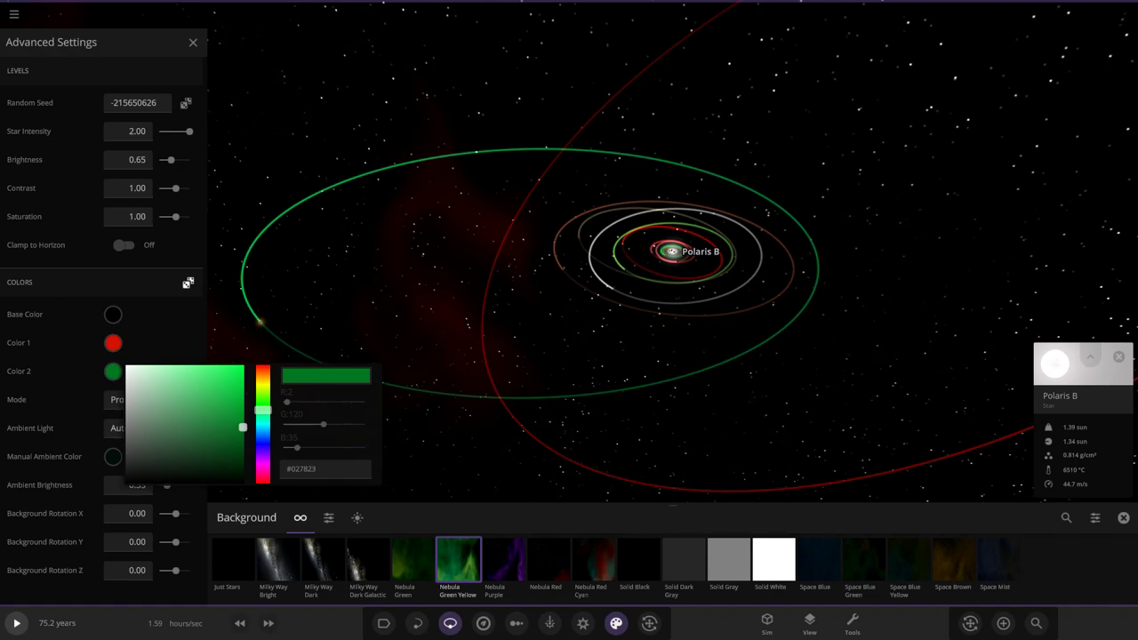
{"action": "left_click", "coordinate": [765, 320]}
{"action": "left_click_drag", "start_coordinate": [765, 320], "coordinate": [631, 242]}
{"action": "left_click", "coordinate": [112, 371]}
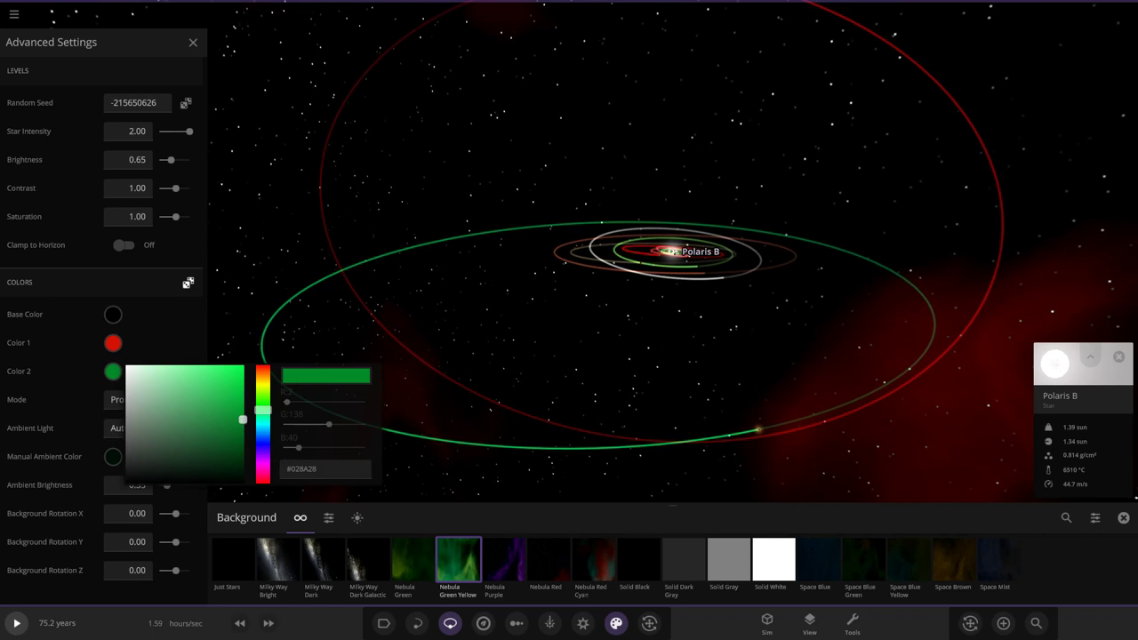
Step: Set the background's ambient brightness to 0.23 and its manual ambient colour to white, checking the lighting on Desert Planet
{"action": "left_click", "coordinate": [93, 488]}
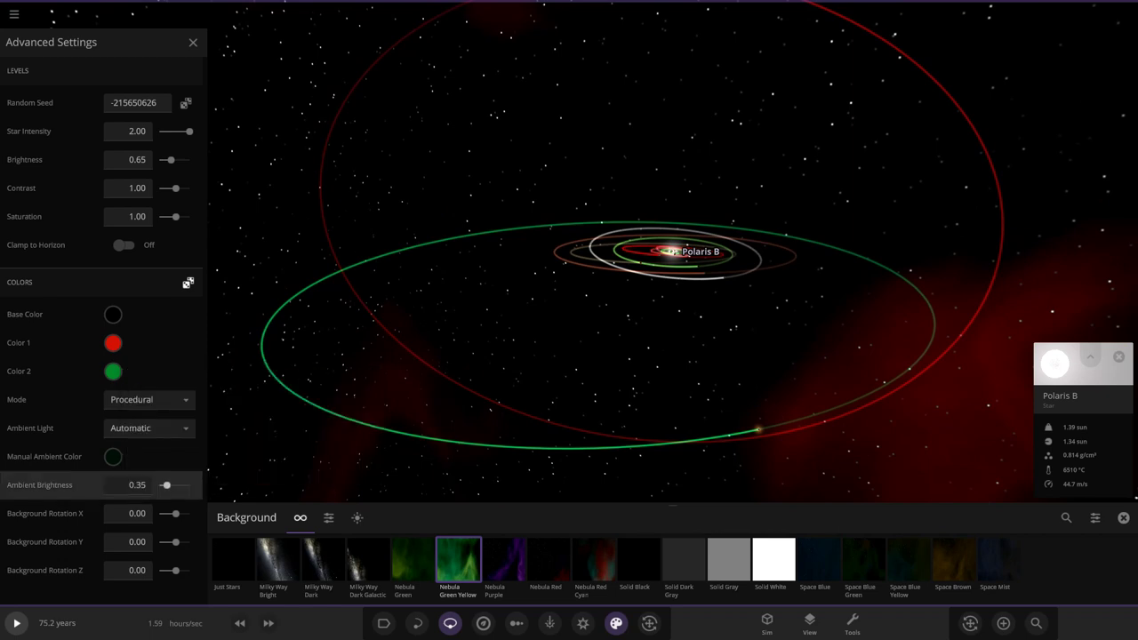
{"action": "left_click_drag", "start_coordinate": [170, 485], "coordinate": [172, 485]}
{"action": "double_click", "coordinate": [759, 430]}
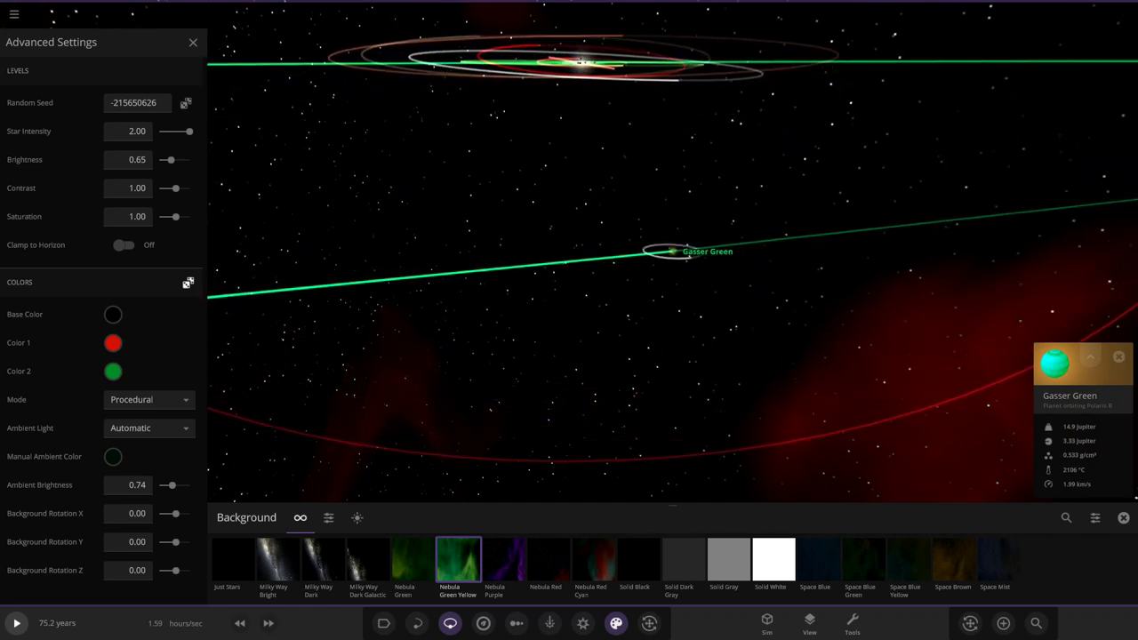
{"action": "double_click", "coordinate": [729, 272]}
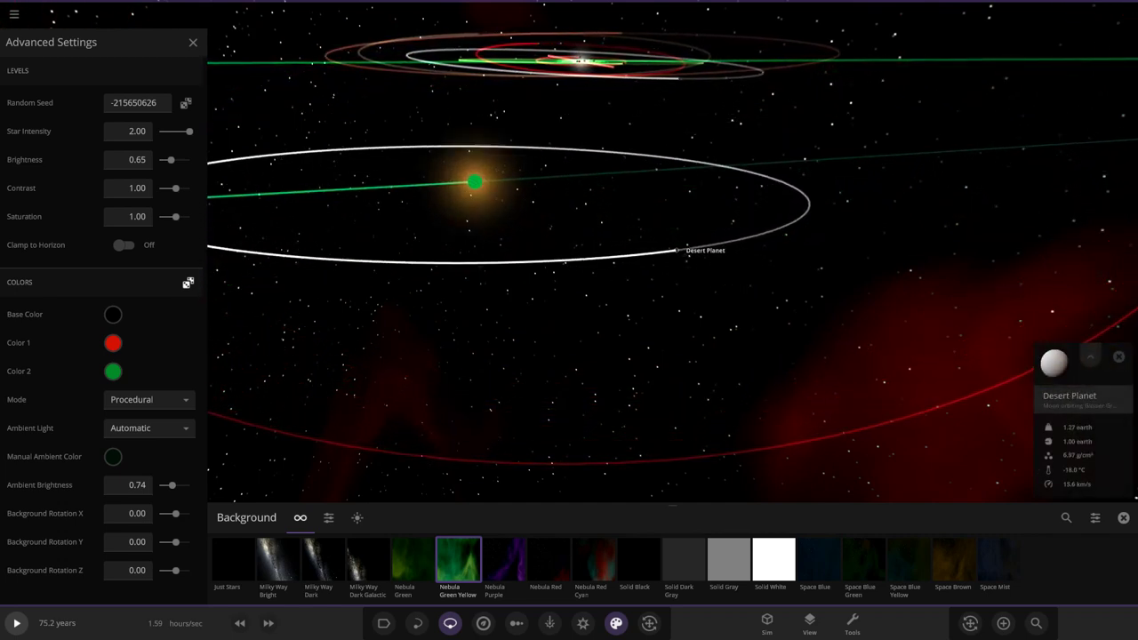
{"action": "left_click_drag", "start_coordinate": [729, 271], "coordinate": [889, 271]}
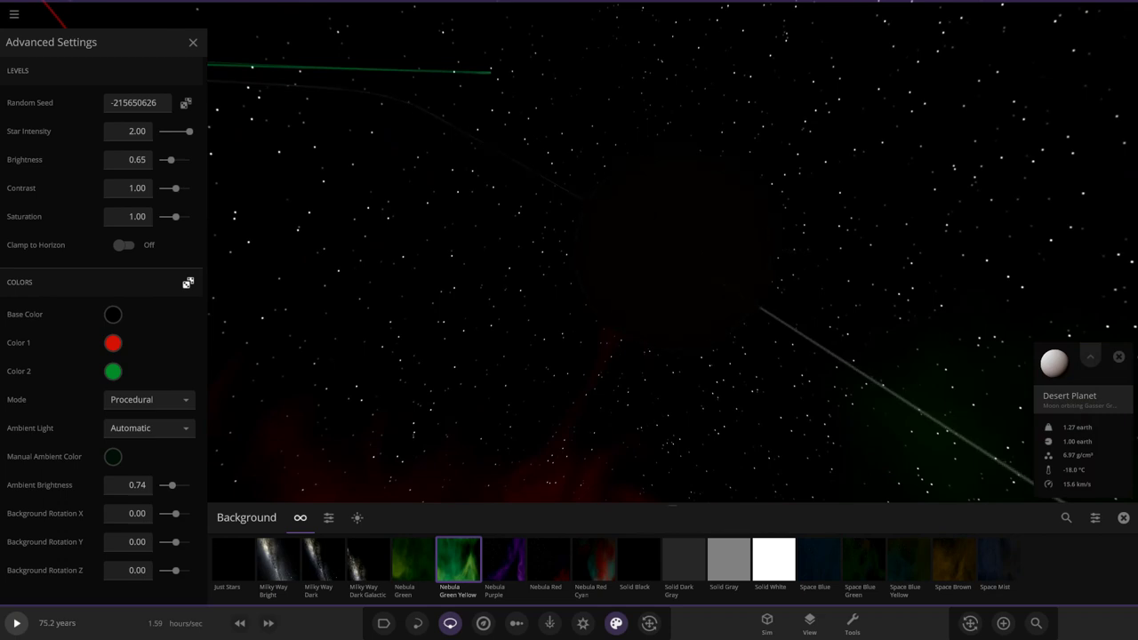
{"action": "left_click_drag", "start_coordinate": [171, 484], "coordinate": [189, 485]}
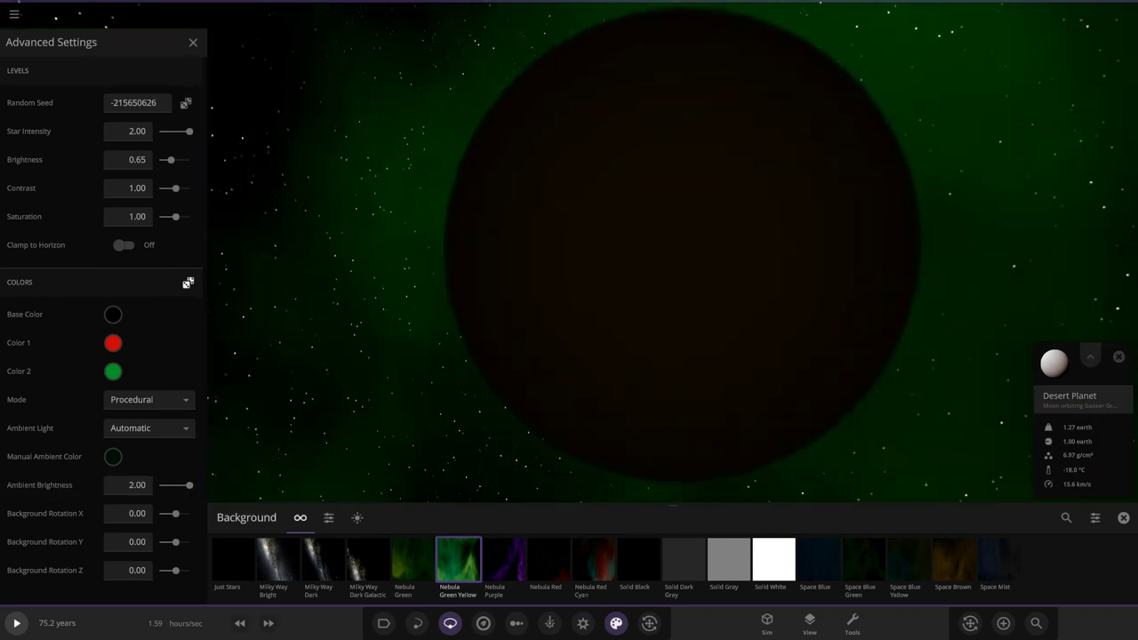
{"action": "left_click", "coordinate": [168, 484]}
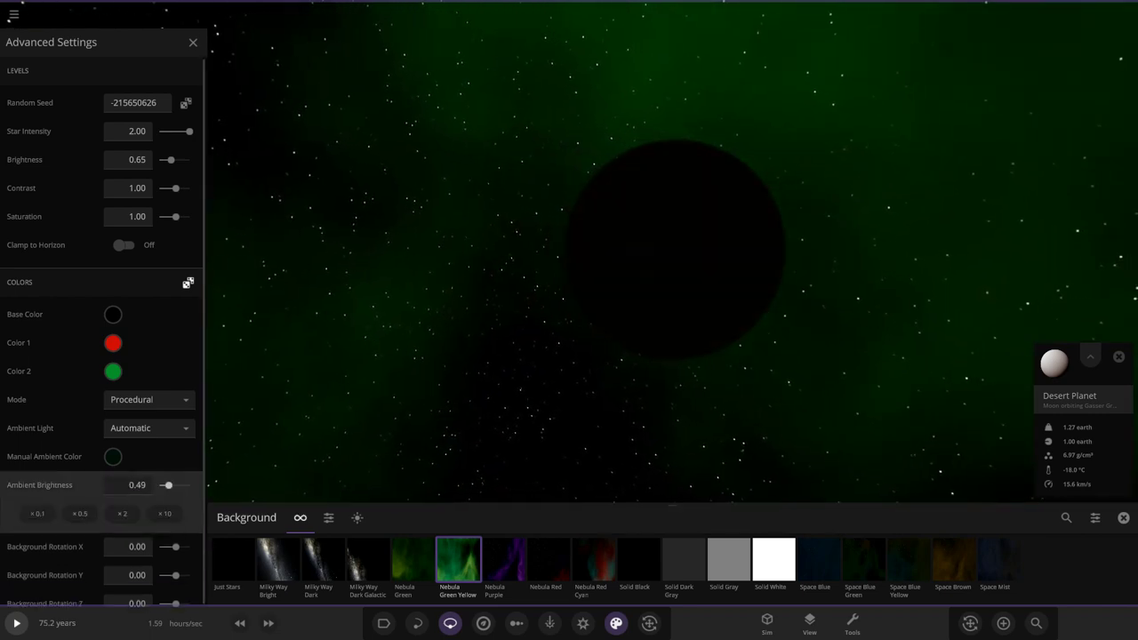
{"action": "left_click", "coordinate": [113, 457]}
{"action": "left_click", "coordinate": [125, 452]}
{"action": "left_click", "coordinate": [113, 457]}
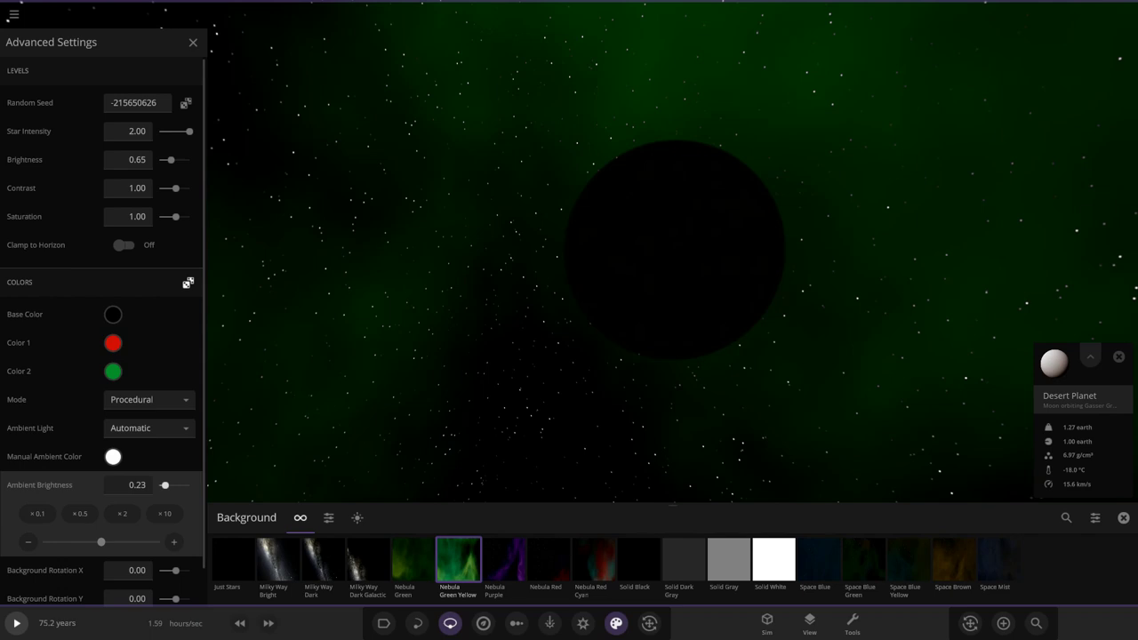
Step: Set the nebula background's Color 1 to a brighter red, #E61A09
{"action": "left_click", "coordinate": [113, 371]}
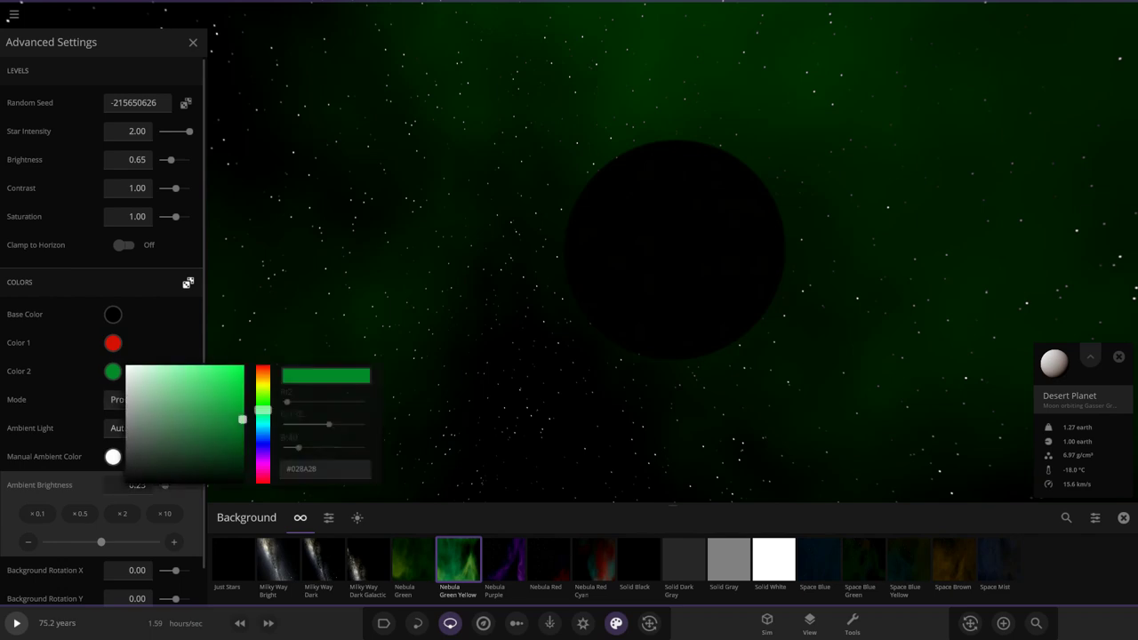
{"action": "left_click", "coordinate": [113, 343]}
{"action": "left_click", "coordinate": [113, 343]}
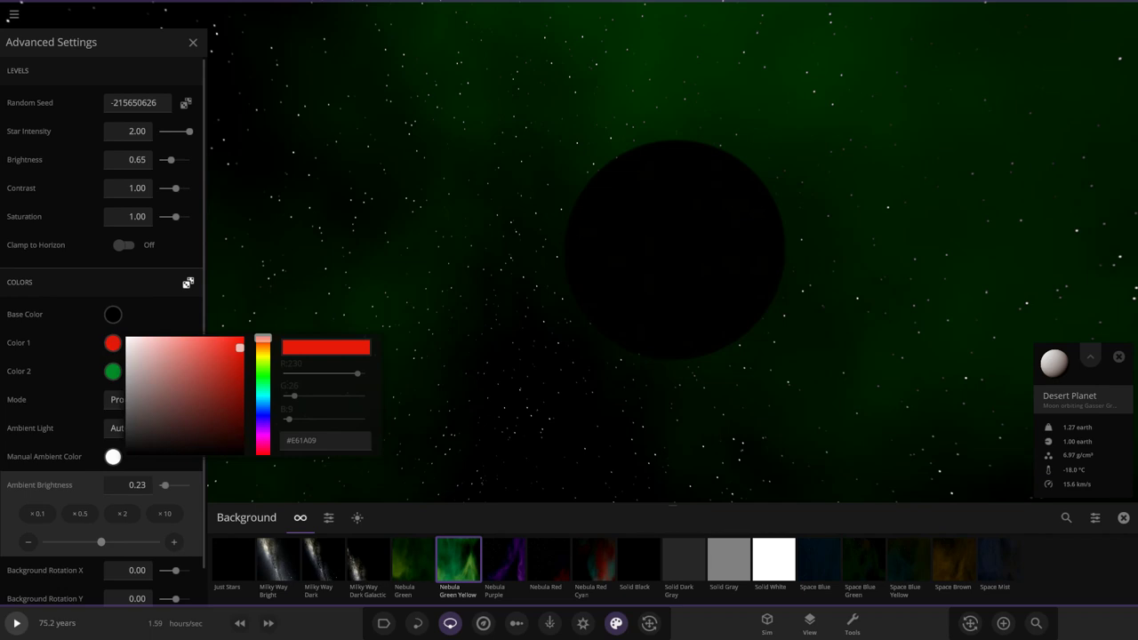
{"action": "left_click", "coordinate": [113, 371]}
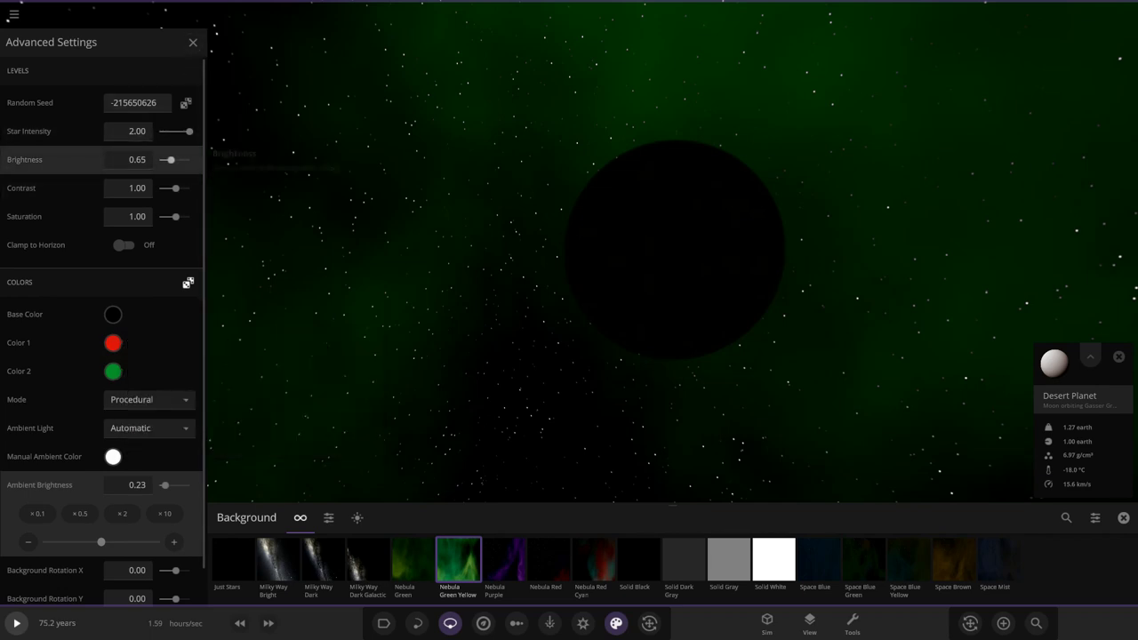
Step: Lower the background's brightness to 0.61 and its contrast to 0.91, checking the nebula around the system
{"action": "left_click_drag", "start_coordinate": [170, 160], "coordinate": [170, 160]}
{"action": "left_click_drag", "start_coordinate": [176, 246], "coordinate": [173, 246]}
{"action": "left_click_drag", "start_coordinate": [426, 266], "coordinate": [746, 271]}
{"action": "scroll", "coordinate": [747, 271], "scroll_direction": "down", "scroll_amount": 5}
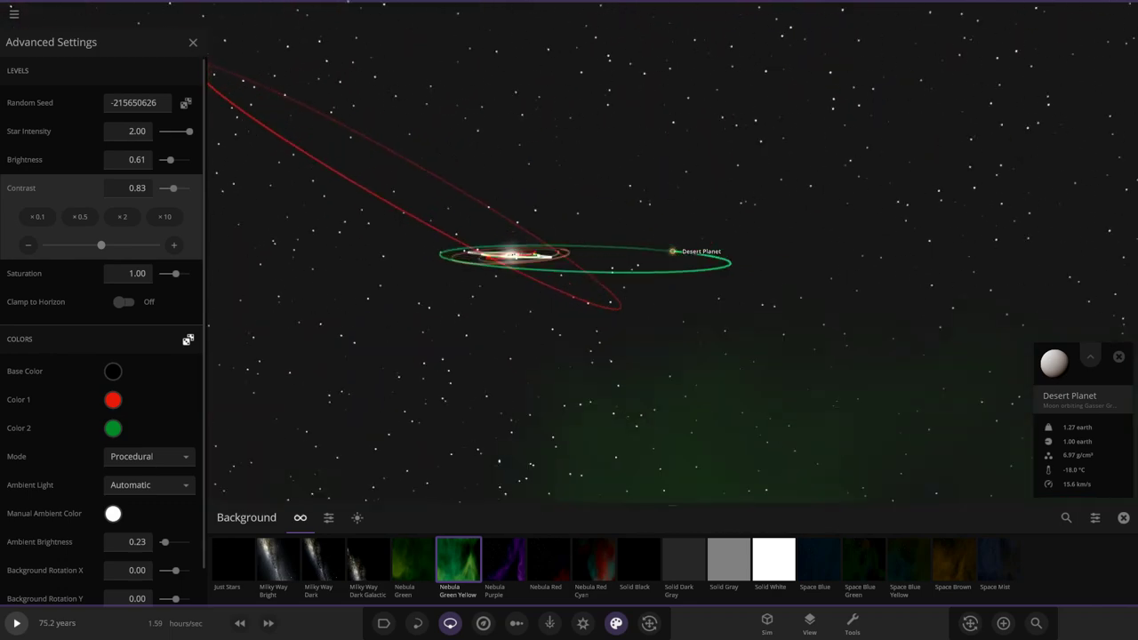
{"action": "left_click_drag", "start_coordinate": [173, 189], "coordinate": [174, 188]}
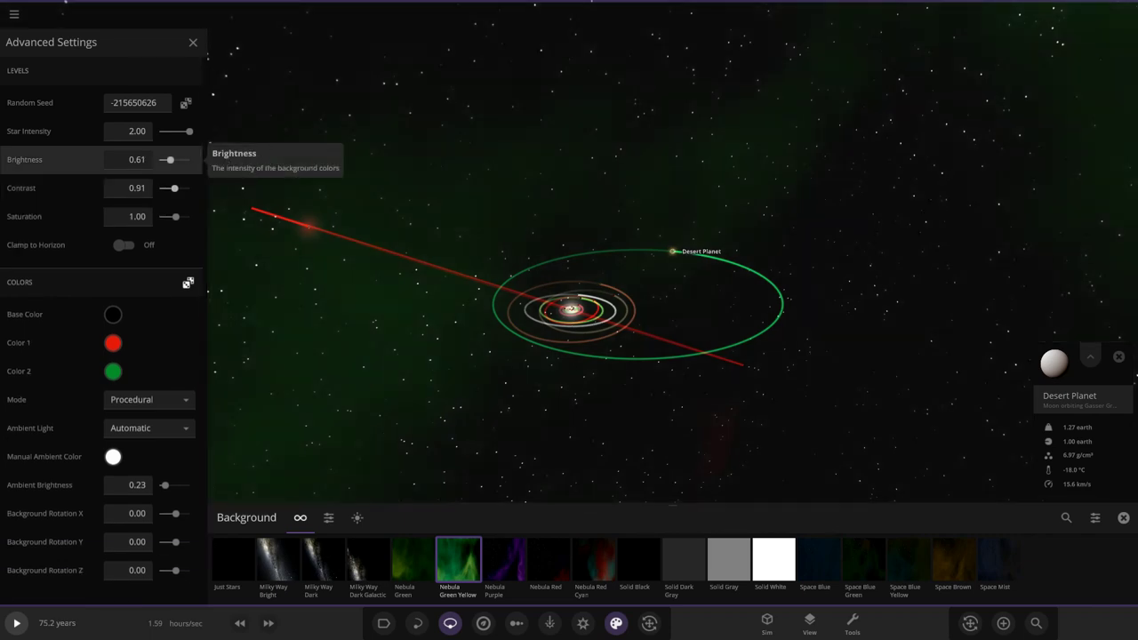
{"action": "mouse_move", "coordinate": [551, 329]}
{"action": "left_mouse_down"}
{"action": "mouse_move", "coordinate": [453, 307]}
{"action": "mouse_move", "coordinate": [175, 281]}
{"action": "mouse_move", "coordinate": [551, 307]}
{"action": "left_mouse_up"}
Step: Set the background's saturation to 0.88
{"action": "left_click_drag", "start_coordinate": [189, 217], "coordinate": [177, 217]}
{"action": "left_click", "coordinate": [177, 217]}
{"action": "left_click", "coordinate": [176, 217]}
{"action": "left_click", "coordinate": [176, 217]}
{"action": "left_click", "coordinate": [175, 217]}
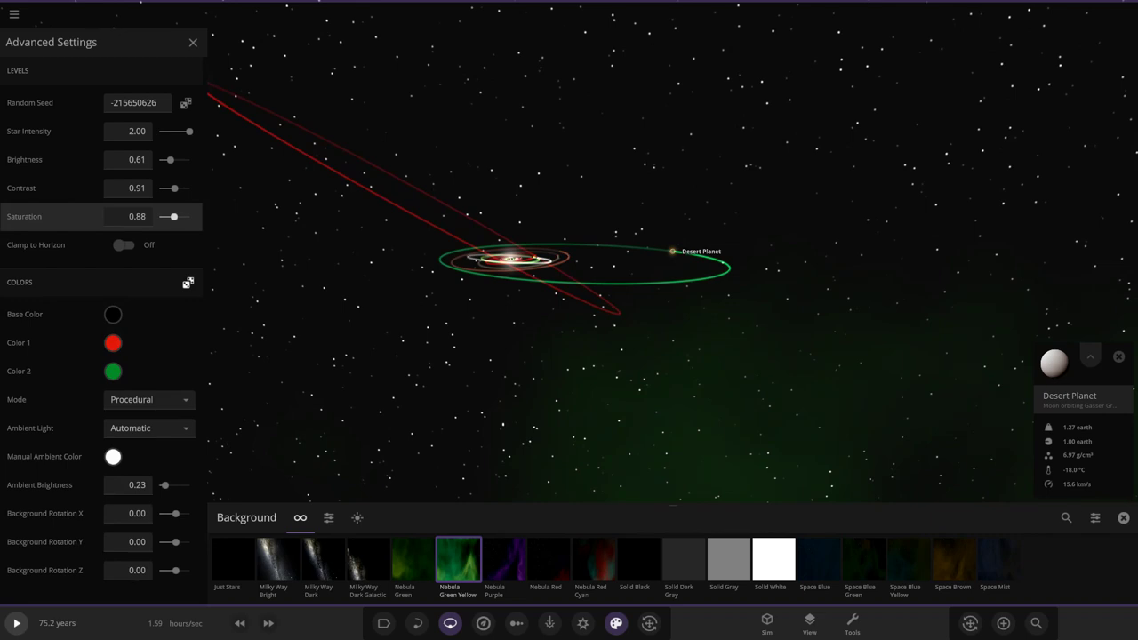
{"action": "left_click", "coordinate": [175, 217]}
Step: Set the background's contrast to 1.00 and its brightness to 0.74, checking the red and green nebula clouds
{"action": "left_click_drag", "start_coordinate": [174, 188], "coordinate": [176, 188]}
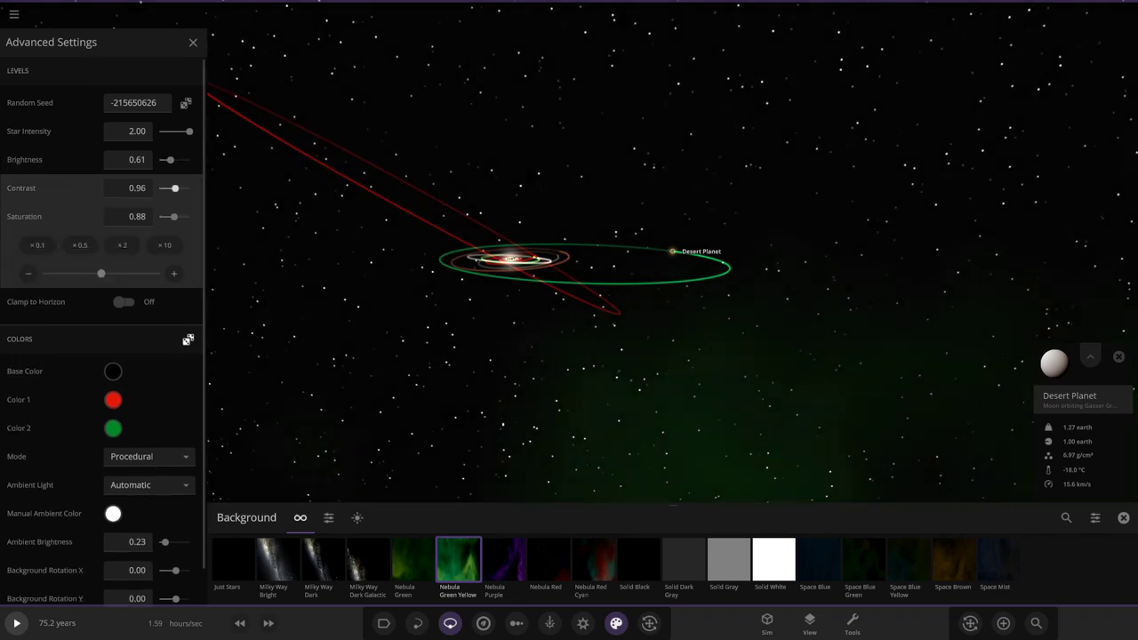
{"action": "left_click_drag", "start_coordinate": [176, 189], "coordinate": [174, 160]}
{"action": "left_click_drag", "start_coordinate": [373, 267], "coordinate": [853, 265]}
{"action": "left_click", "coordinate": [174, 160]}
{"action": "left_click_drag", "start_coordinate": [174, 160], "coordinate": [173, 160]}
{"action": "left_click_drag", "start_coordinate": [569, 266], "coordinate": [373, 266]}
Step: Rotate the background to -77.83 about the X axis and close the background settings
{"action": "left_click_drag", "start_coordinate": [176, 571], "coordinate": [171, 570]}
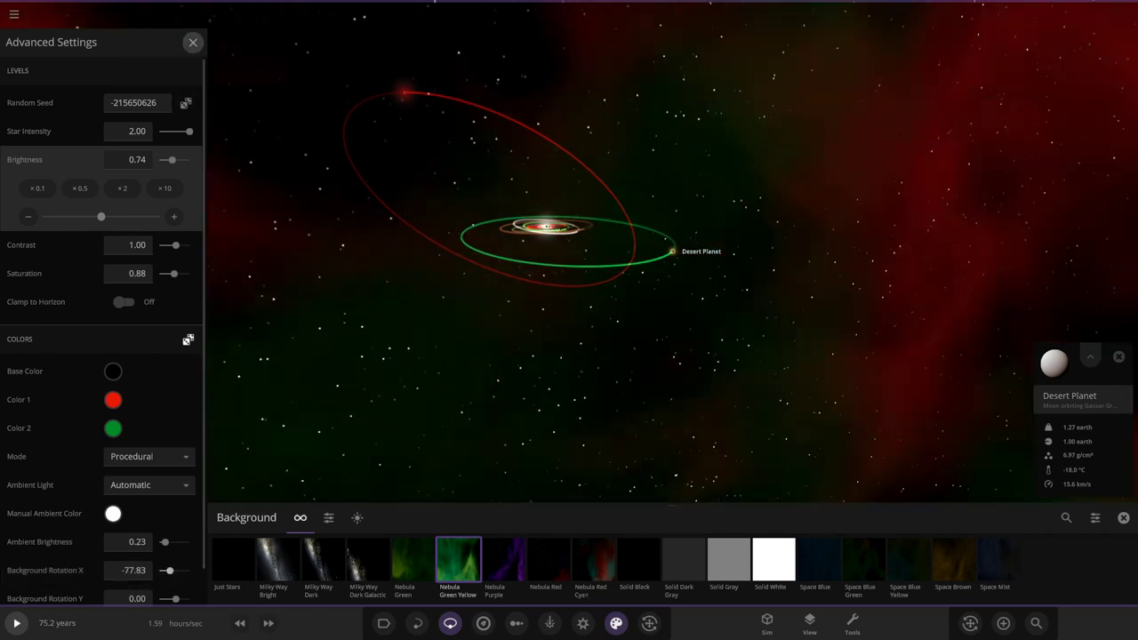
{"action": "left_click", "coordinate": [192, 42]}
{"action": "left_click", "coordinate": [1123, 517]}
Step: Focus on Polaris B's inner orbits and run the simulation at a faster speed
{"action": "scroll", "coordinate": [569, 303], "scroll_direction": "up", "scroll_amount": 5}
{"action": "left_click", "coordinate": [334, 238]}
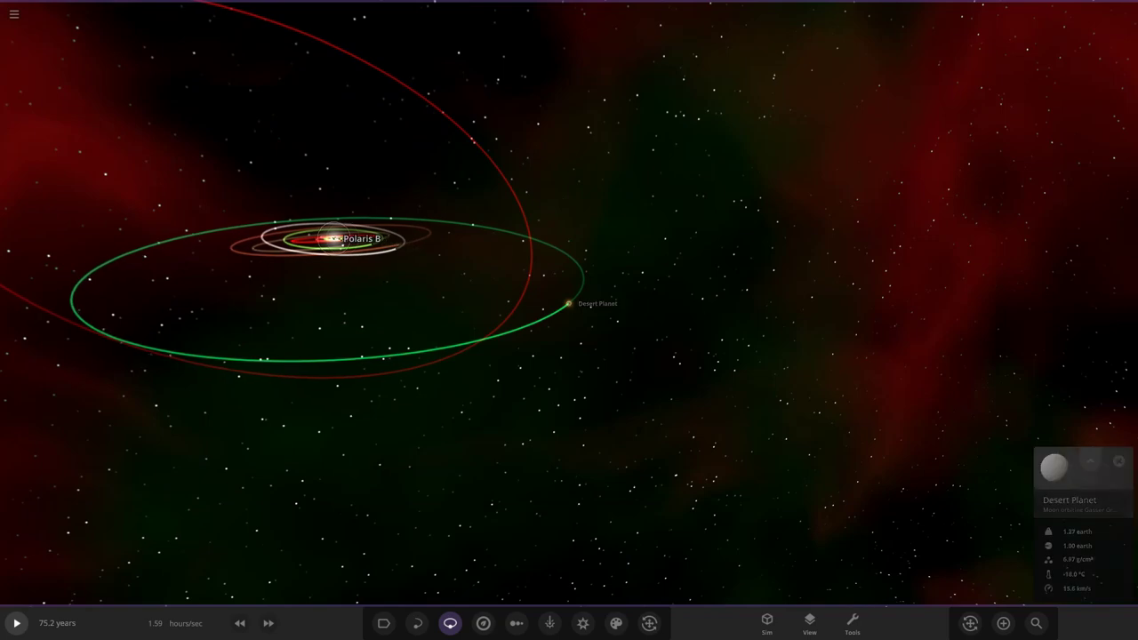
{"action": "scroll", "coordinate": [569, 303], "scroll_direction": "up", "scroll_amount": 8}
{"action": "key", "text": "space"}
{"action": "left_click_drag", "start_coordinate": [333, 239], "coordinate": [336, 382]}
{"action": "left_click", "coordinate": [269, 623]}
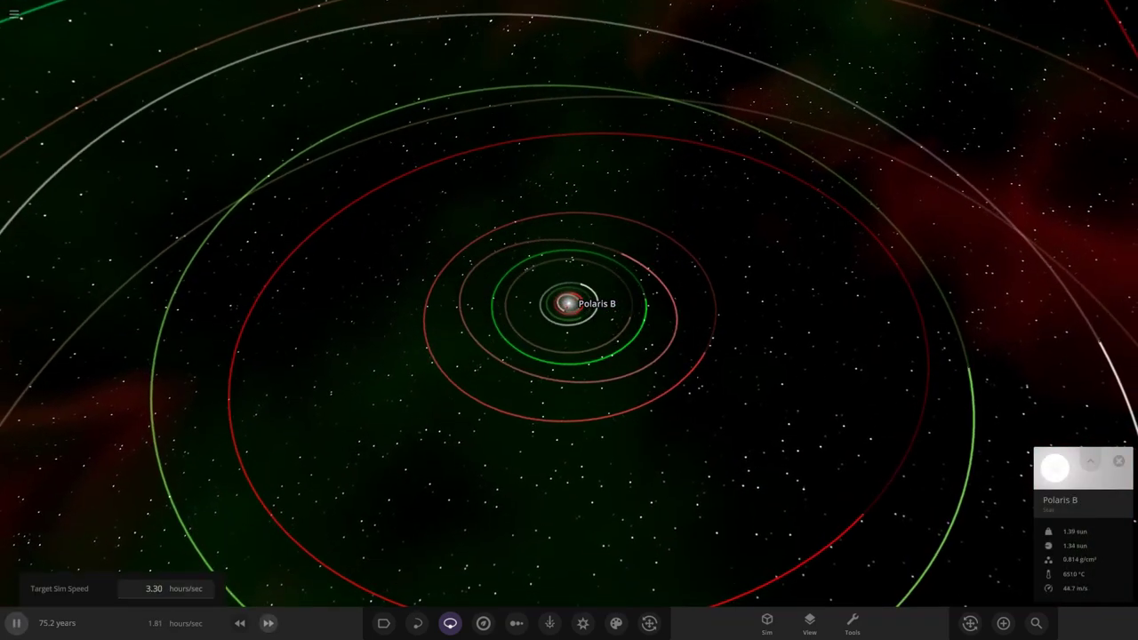
{"action": "scroll", "coordinate": [569, 303], "scroll_direction": "up", "scroll_amount": 10}
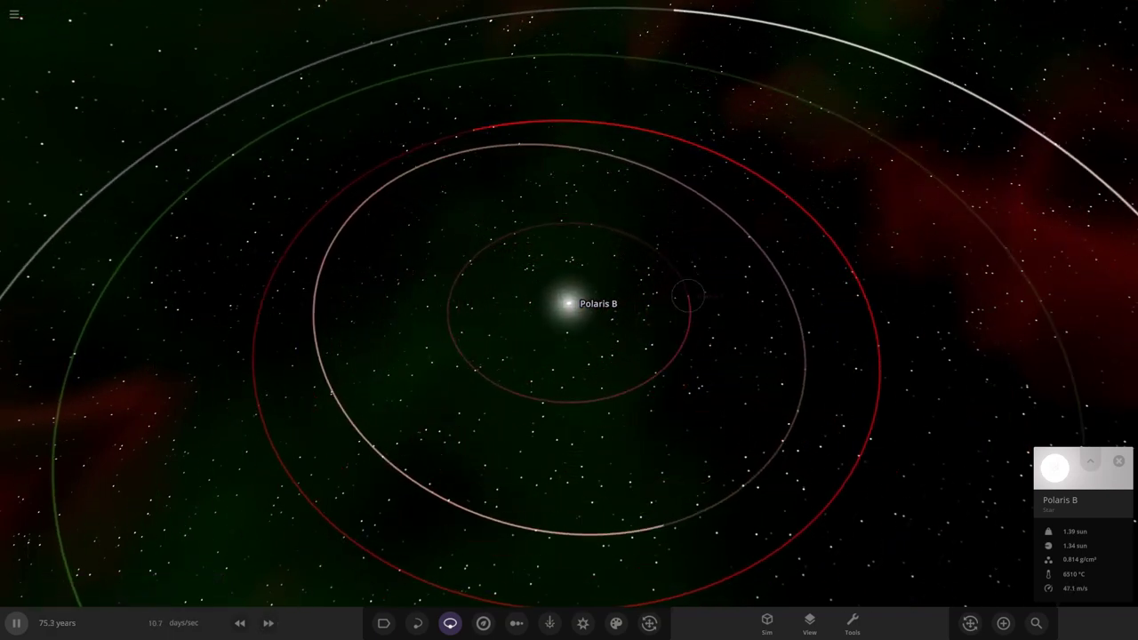
Step: Open Inexius 3's appearance properties and slow the simulation to under 6 hours per second
{"action": "left_click", "coordinate": [685, 283]}
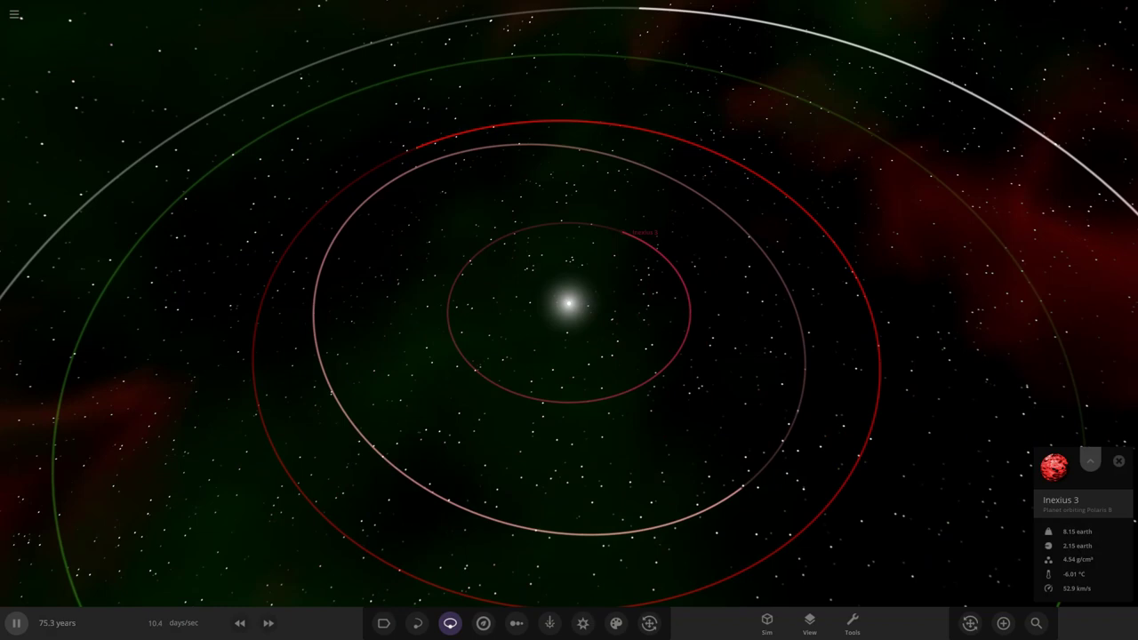
{"action": "left_click", "coordinate": [1089, 460]}
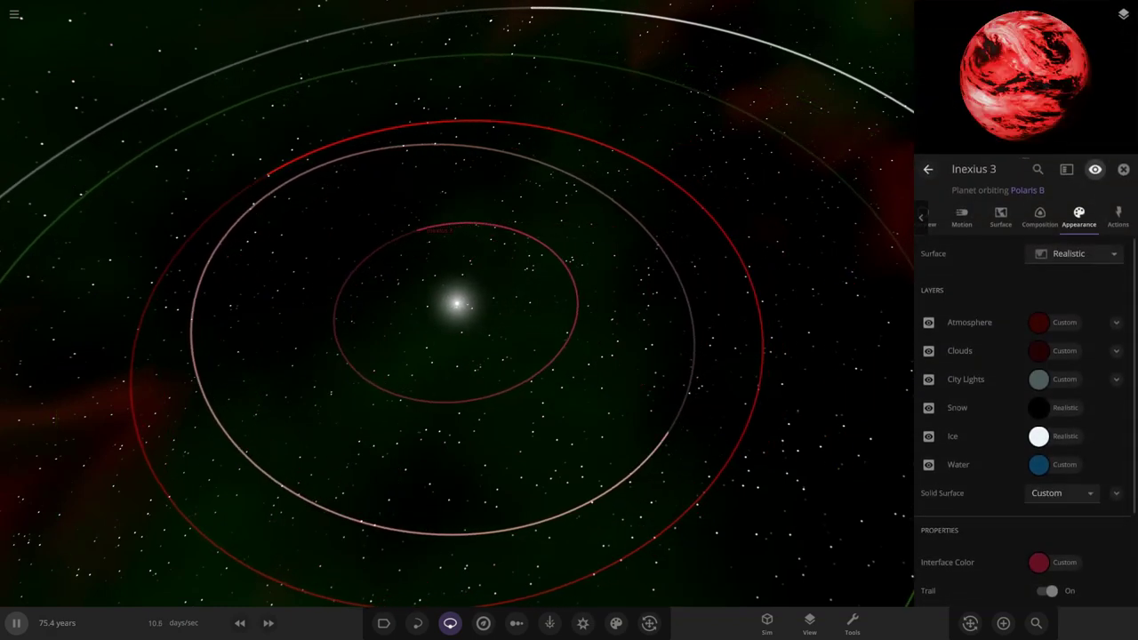
{"action": "left_click", "coordinate": [239, 623]}
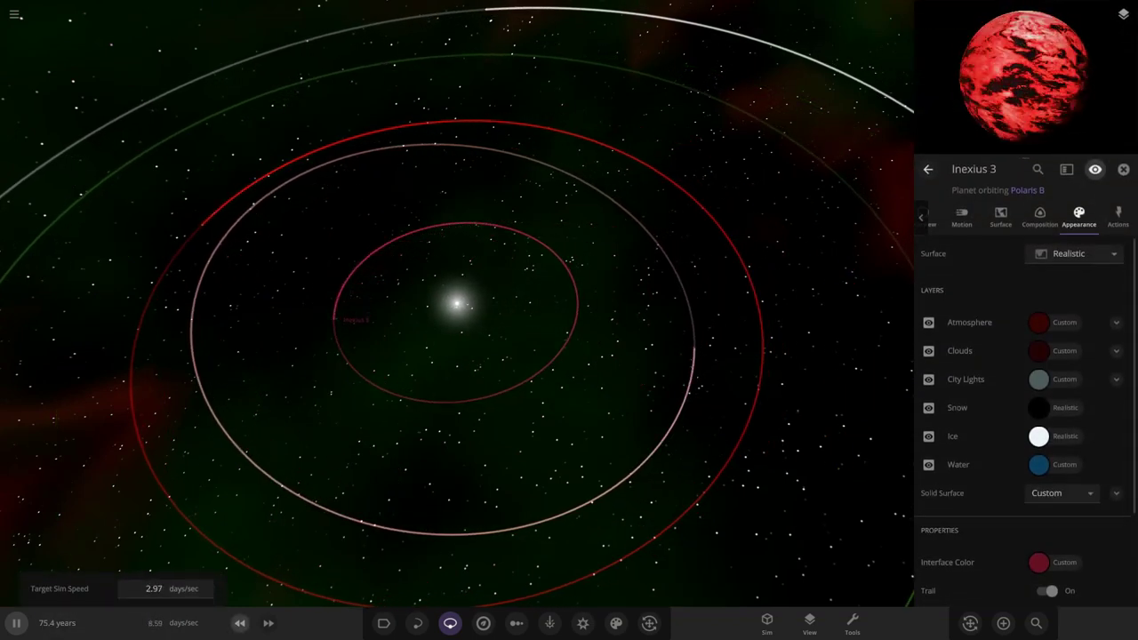
{"action": "key", "text": "comma"}
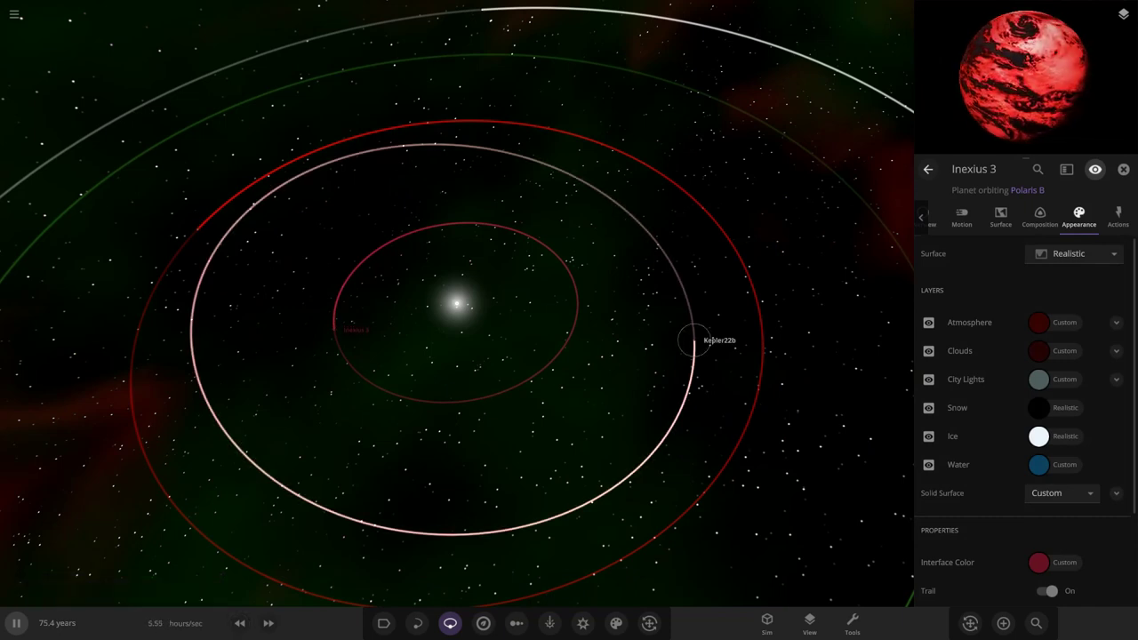
Step: Inspect the appearance of Kepler22b, the red and green Christmas Gas Dwarf and Inexius 8 in turn
{"action": "left_click", "coordinate": [694, 340]}
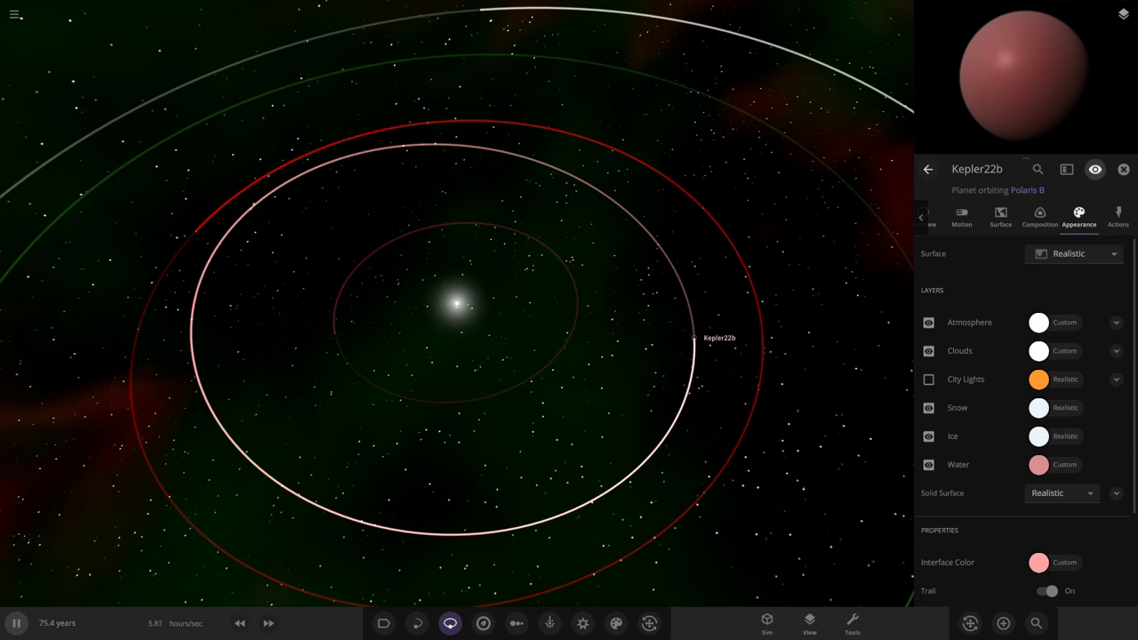
{"action": "scroll", "coordinate": [278, 255], "scroll_direction": "down", "scroll_amount": 3}
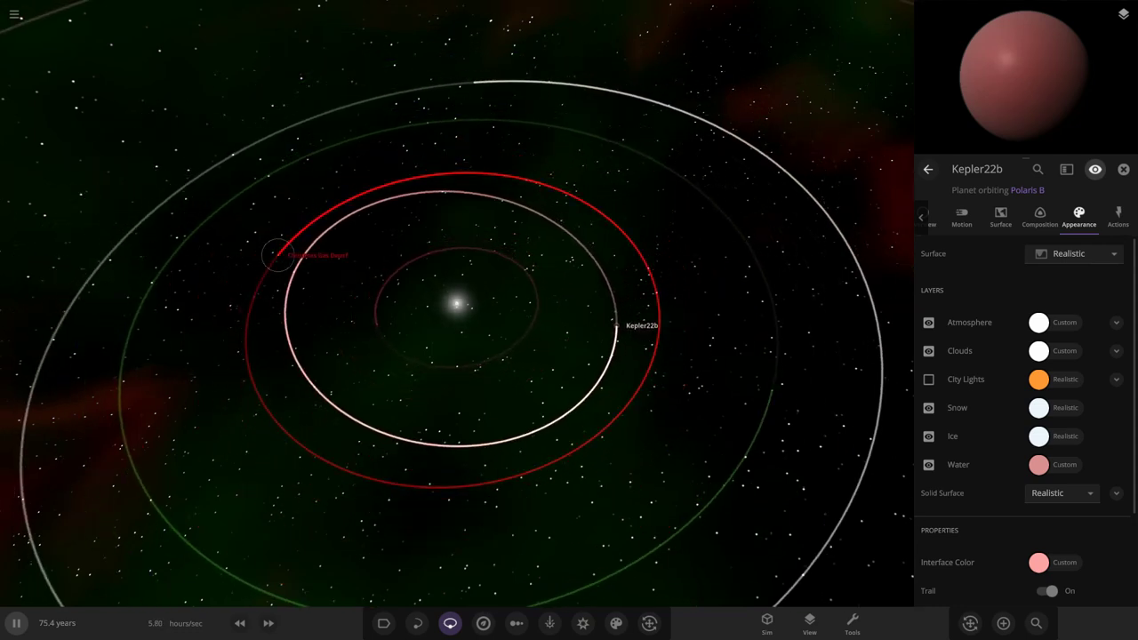
{"action": "left_click", "coordinate": [277, 255]}
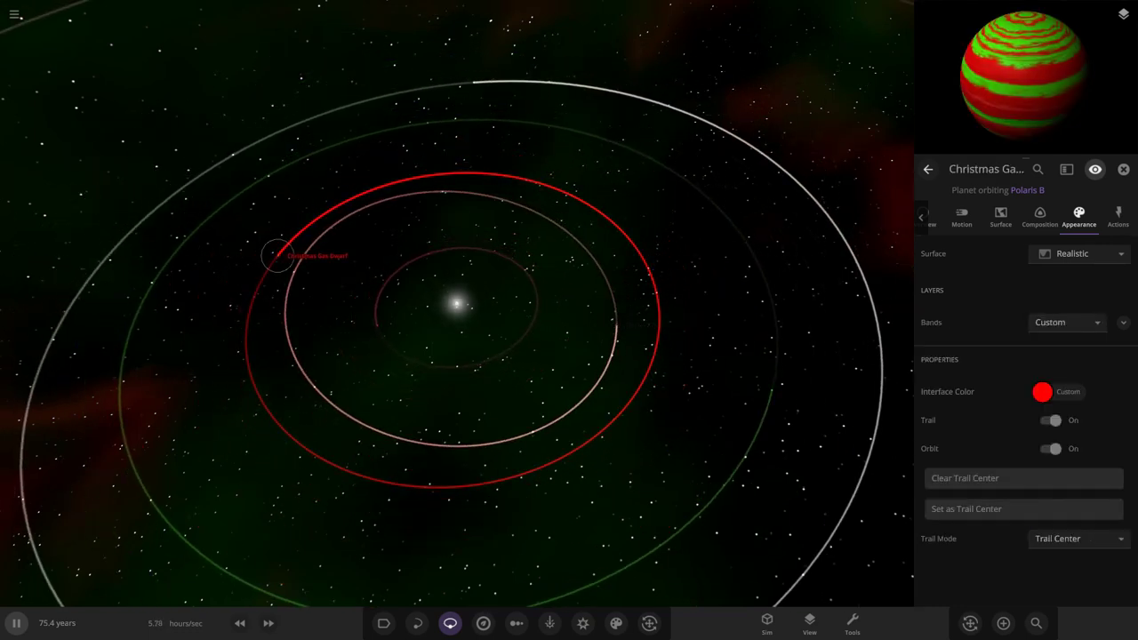
{"action": "scroll", "coordinate": [277, 255], "scroll_direction": "down", "scroll_amount": 4}
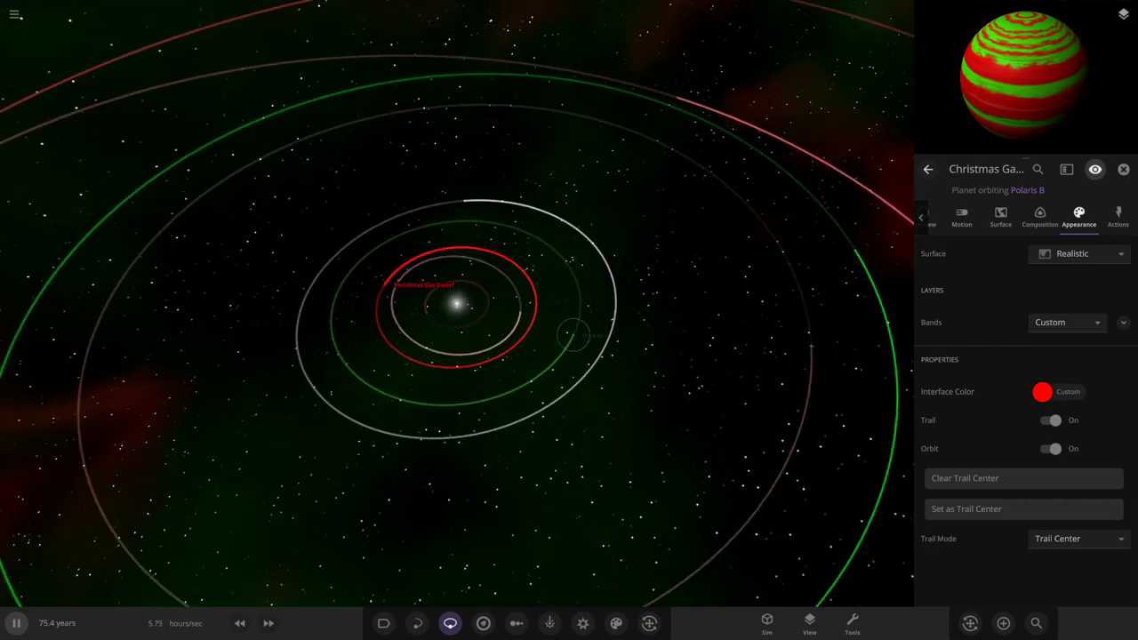
{"action": "left_click", "coordinate": [574, 334]}
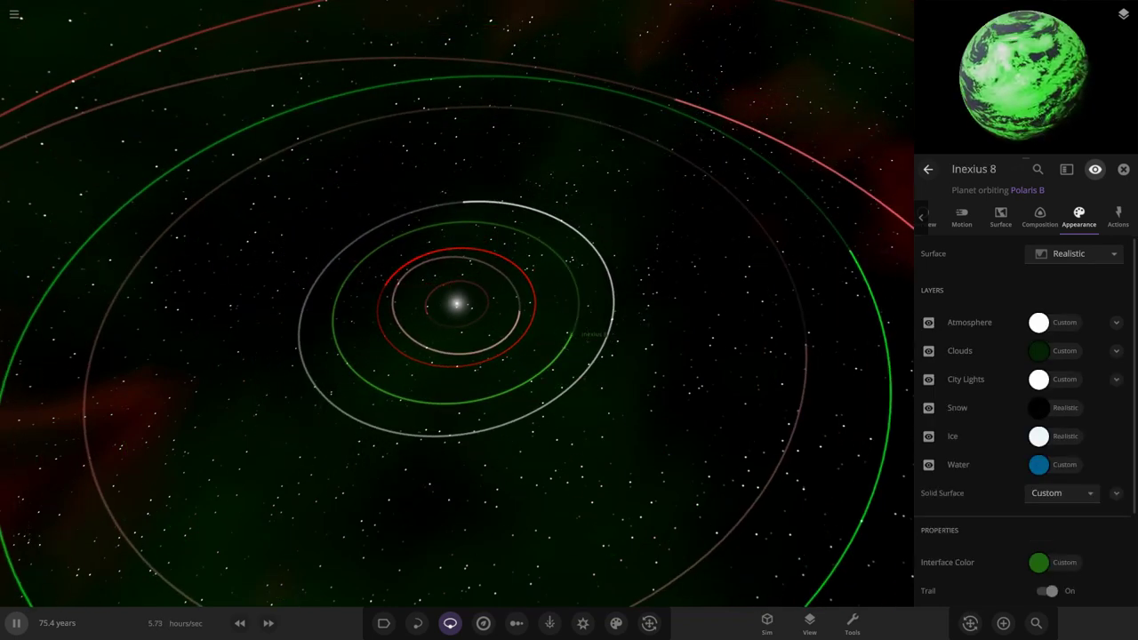
Step: Inspect the appearance of the next planets outward: Nusta, _Banded 5, Sarsvenn and _Banded 22
{"action": "scroll", "coordinate": [457, 304], "scroll_direction": "down", "scroll_amount": 5}
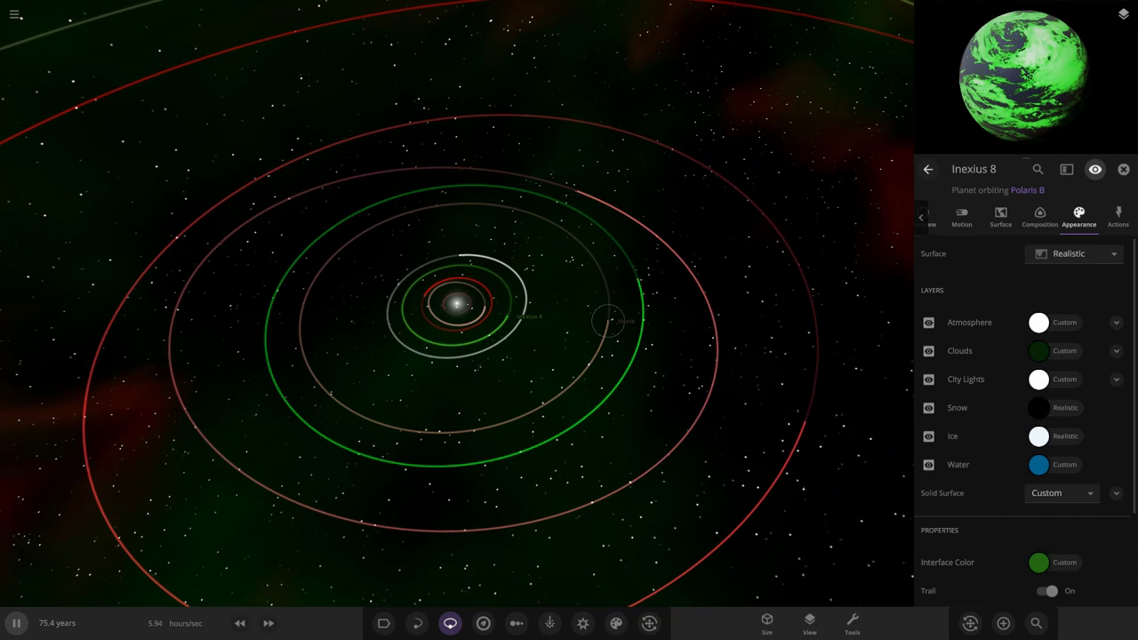
{"action": "left_click", "coordinate": [608, 320]}
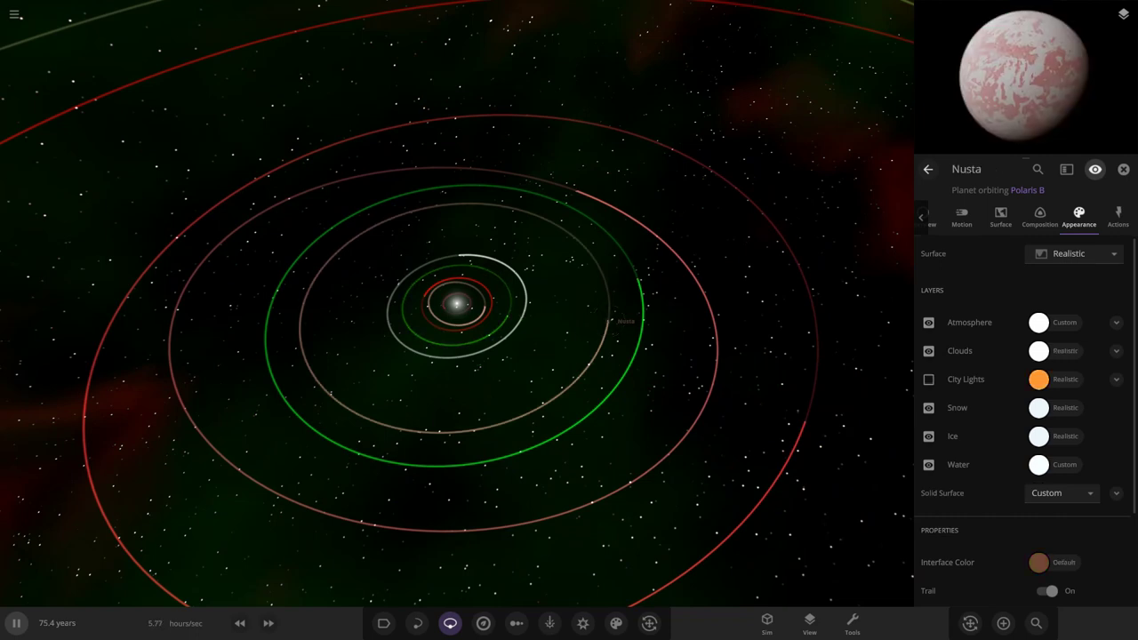
{"action": "scroll", "coordinate": [455, 304], "scroll_direction": "down", "scroll_amount": 5}
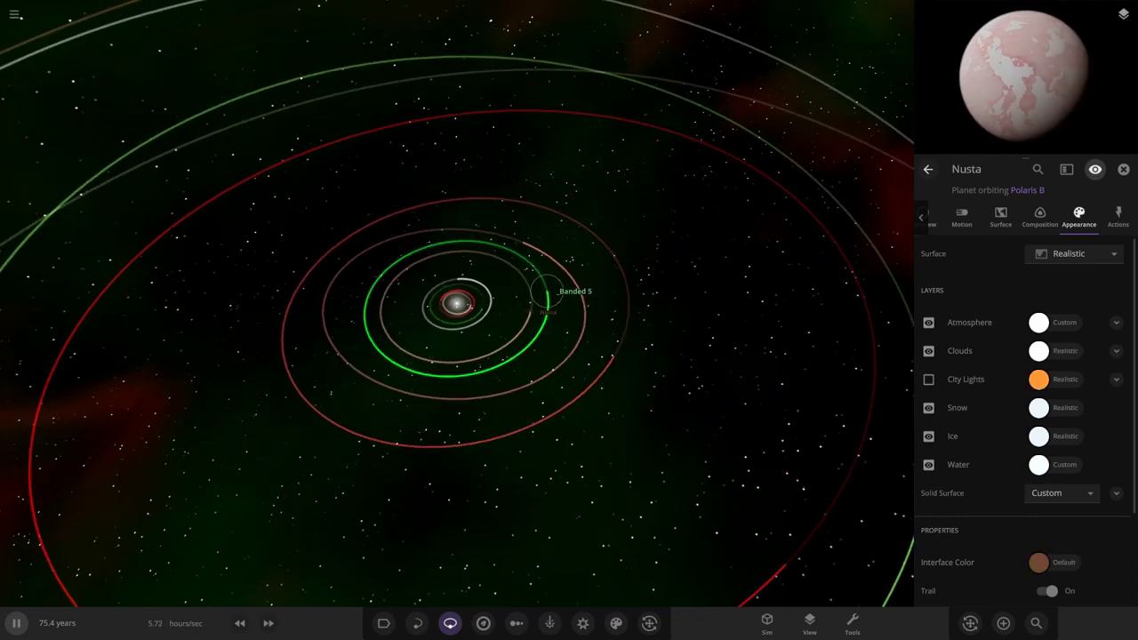
{"action": "left_click", "coordinate": [546, 293]}
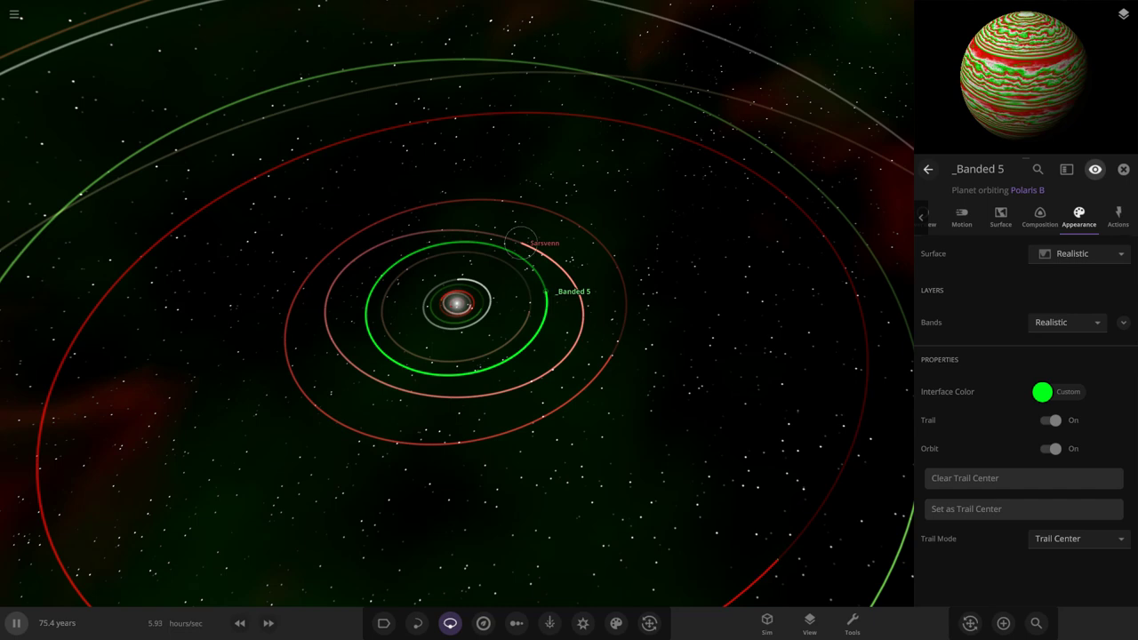
{"action": "left_click", "coordinate": [521, 242]}
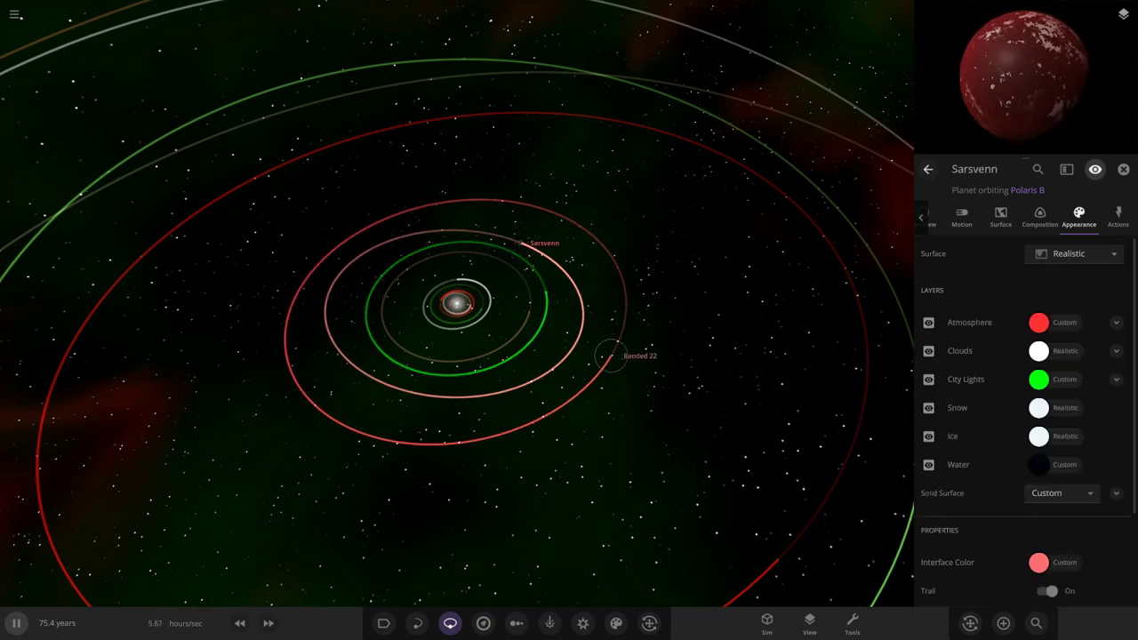
{"action": "left_click", "coordinate": [610, 356]}
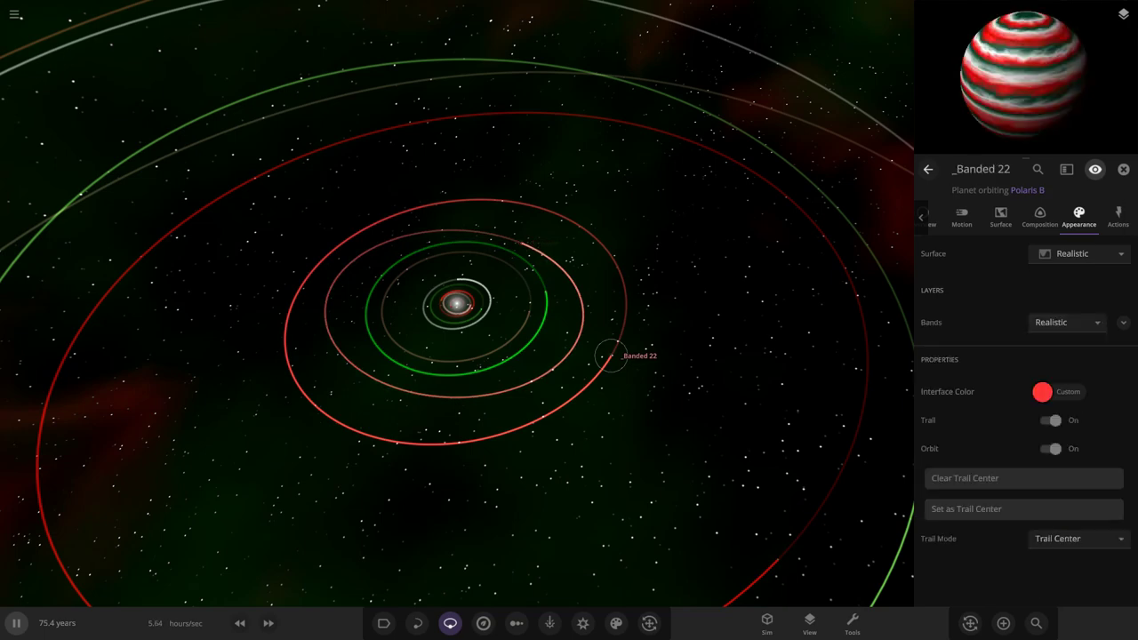
Step: Inspect the outer planets 1 Christmas Deluxe, CHRISTMAS, Earth, _Banded 28 and the outer Christmas Gas dwarf
{"action": "scroll", "coordinate": [611, 356], "scroll_direction": "down", "scroll_amount": 5}
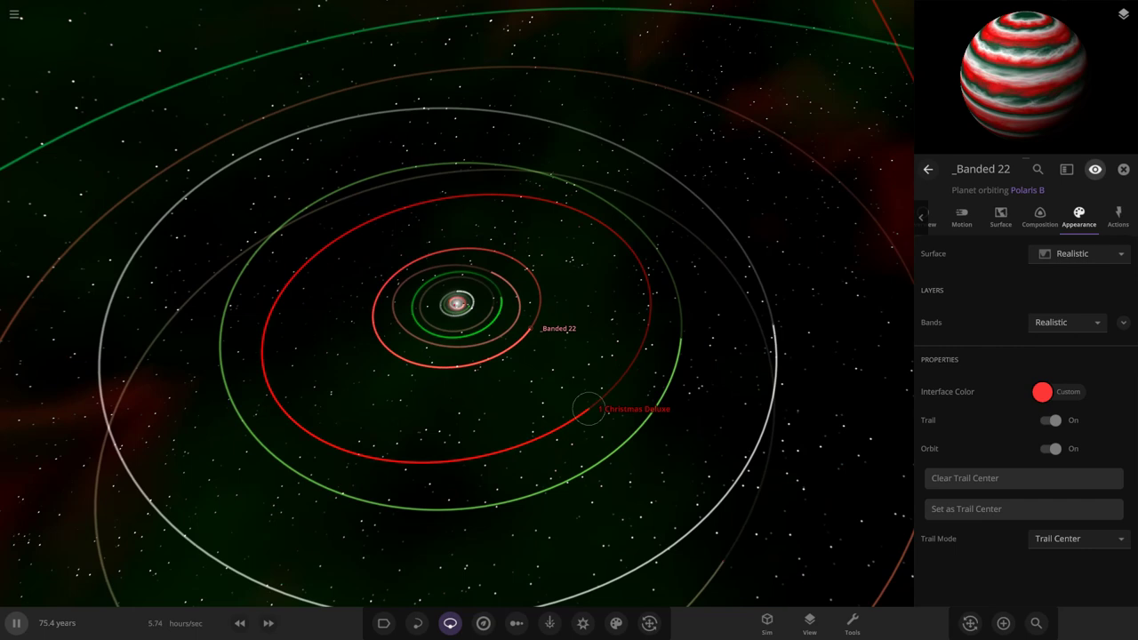
{"action": "left_click", "coordinate": [588, 409]}
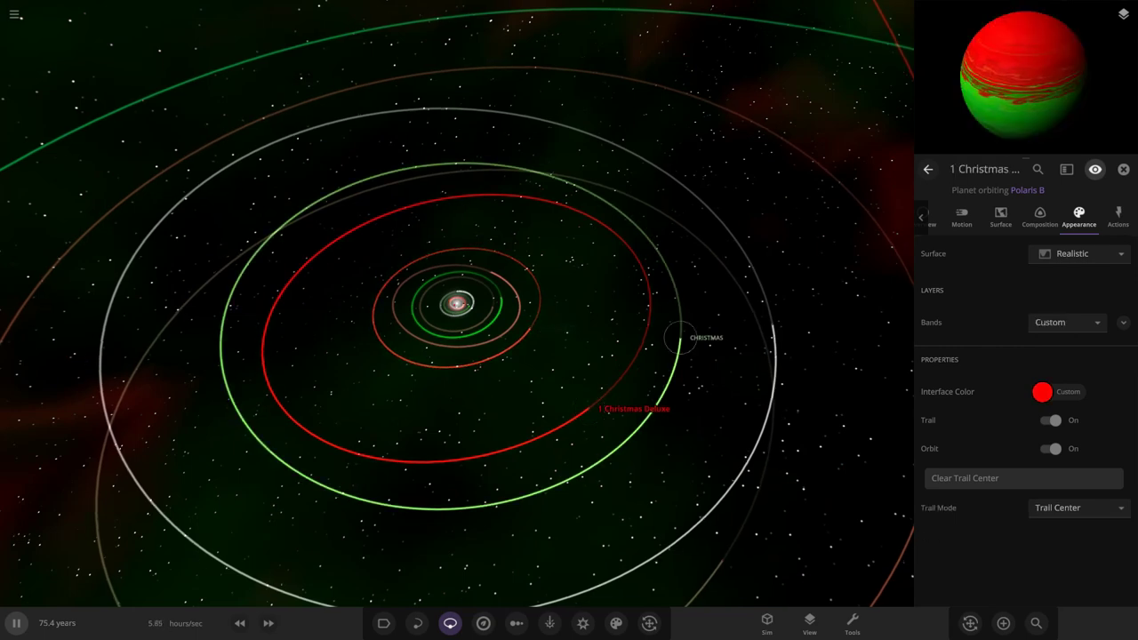
{"action": "left_click", "coordinate": [680, 337]}
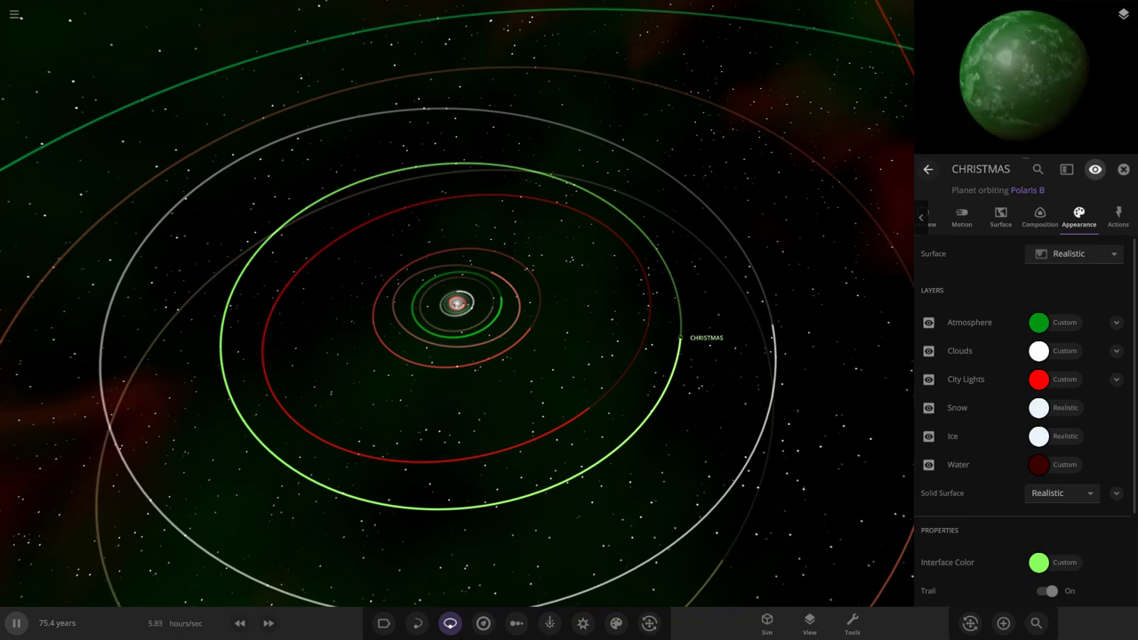
{"action": "scroll", "coordinate": [672, 322], "scroll_direction": "down", "scroll_amount": 4}
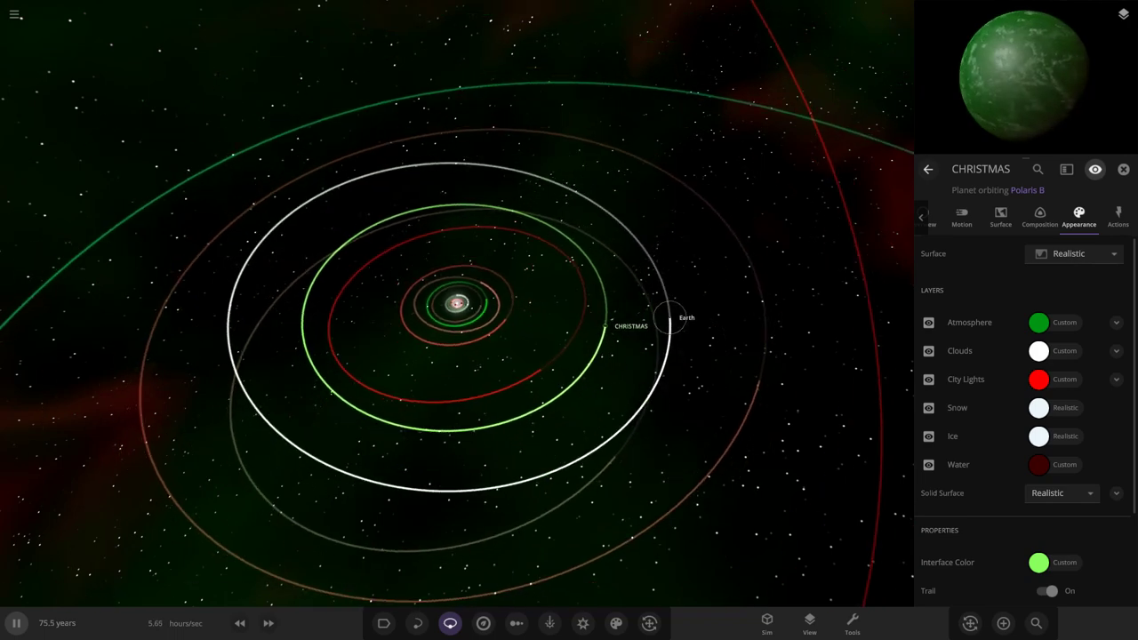
{"action": "left_click", "coordinate": [669, 317]}
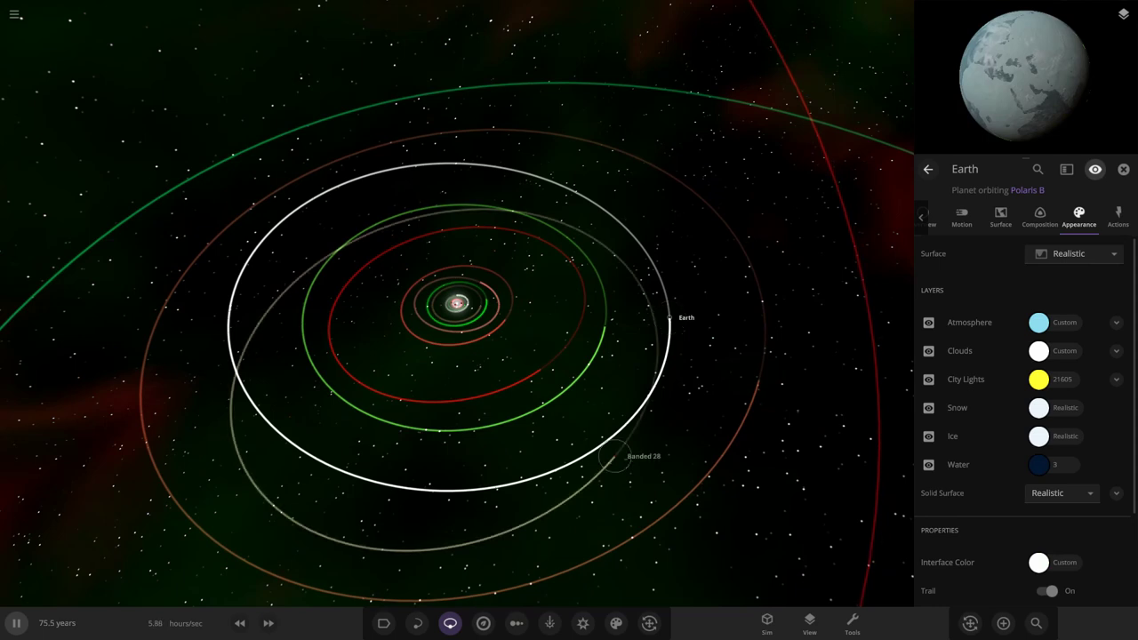
{"action": "left_click", "coordinate": [612, 457]}
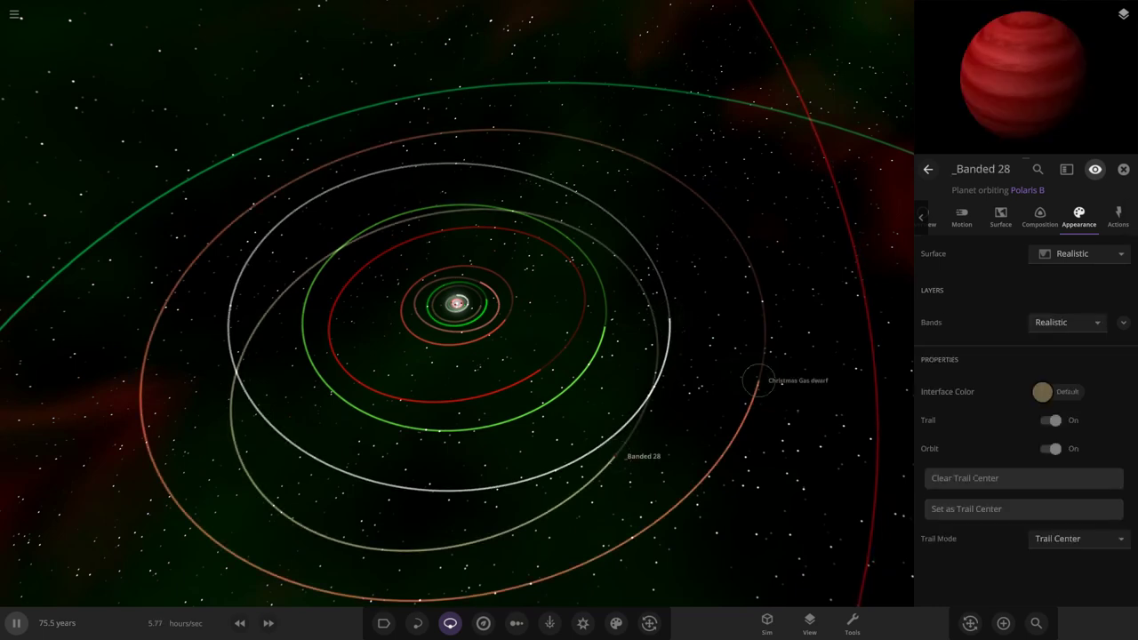
{"action": "left_click", "coordinate": [757, 381]}
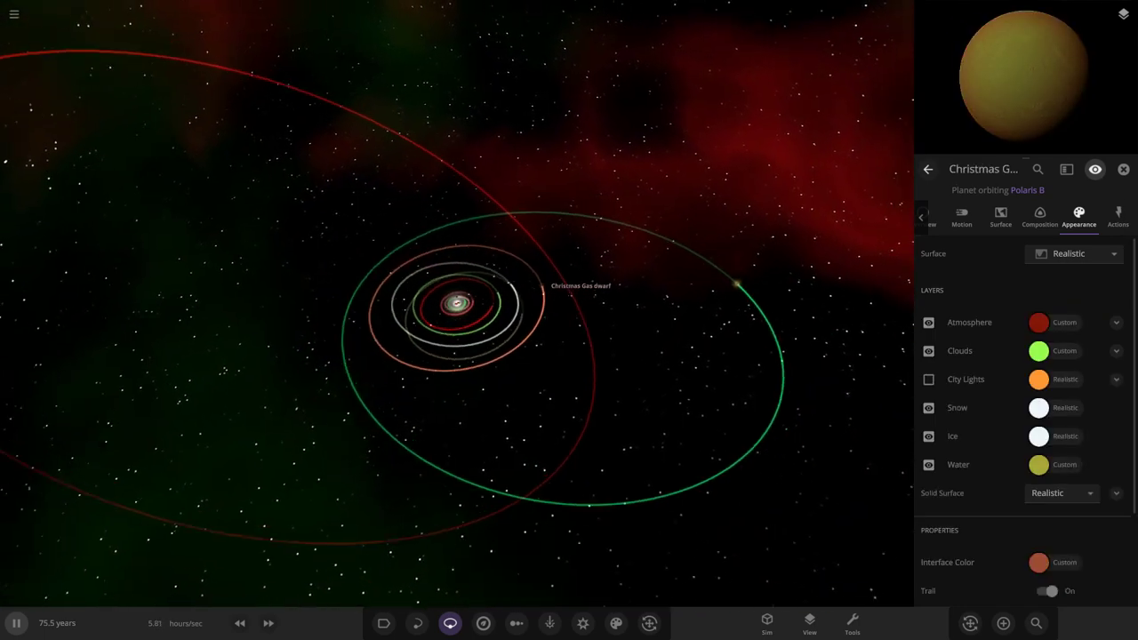
Step: Close the planet properties, focus on Gasser Green on the outer green orbit and select its moon Desert Planet
{"action": "left_click", "coordinate": [701, 280]}
{"action": "left_click", "coordinate": [701, 293]}
{"action": "scroll", "coordinate": [702, 293], "scroll_direction": "up", "scroll_amount": 5}
{"action": "scroll", "coordinate": [702, 294], "scroll_direction": "down", "scroll_amount": 5}
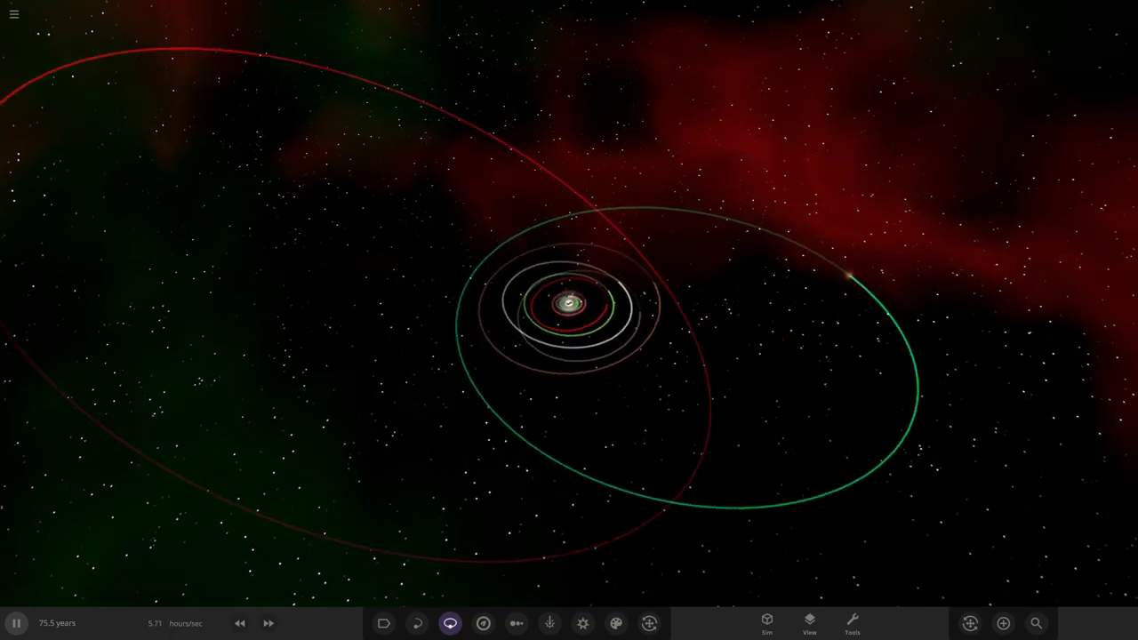
{"action": "left_click", "coordinate": [808, 291]}
{"action": "double_click", "coordinate": [808, 294]}
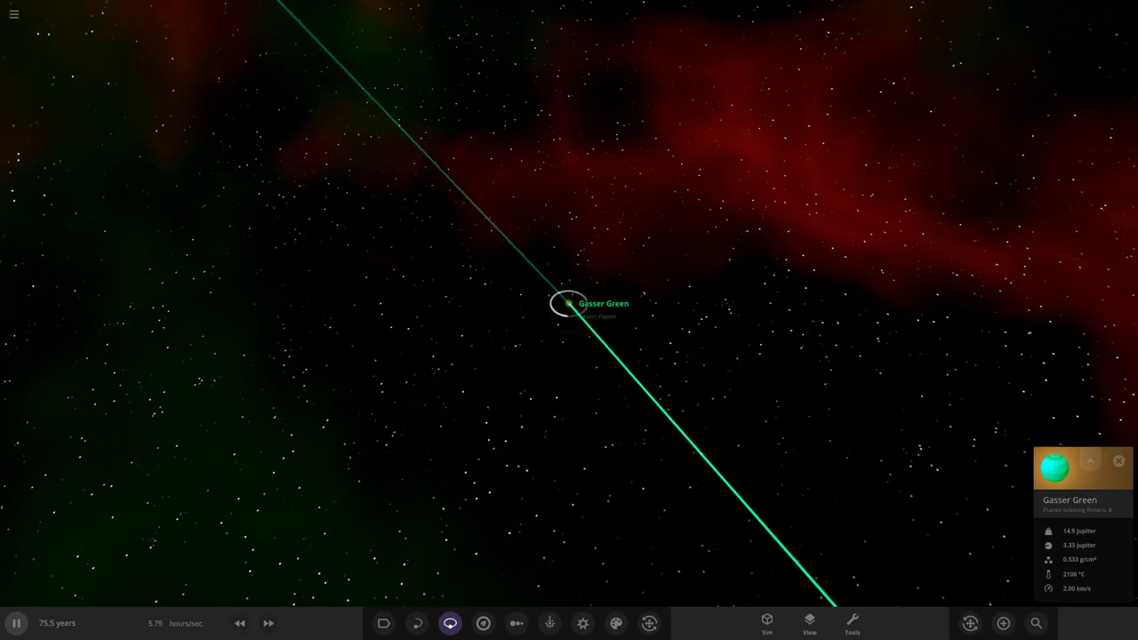
{"action": "left_click", "coordinate": [566, 352]}
{"action": "scroll", "coordinate": [566, 352], "scroll_direction": "down", "scroll_amount": 10}
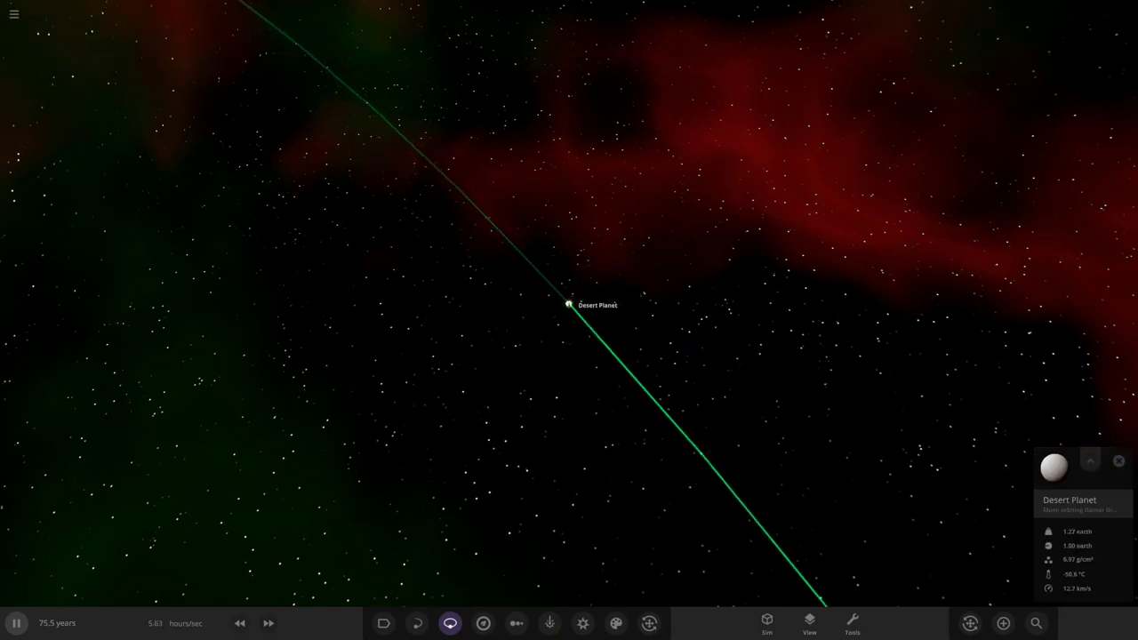
Step: Focus on the red star EBLM J0555-57AB and inspect its planets LP_12 and Christmas Brown
{"action": "scroll", "coordinate": [569, 320], "scroll_direction": "down", "scroll_amount": 8}
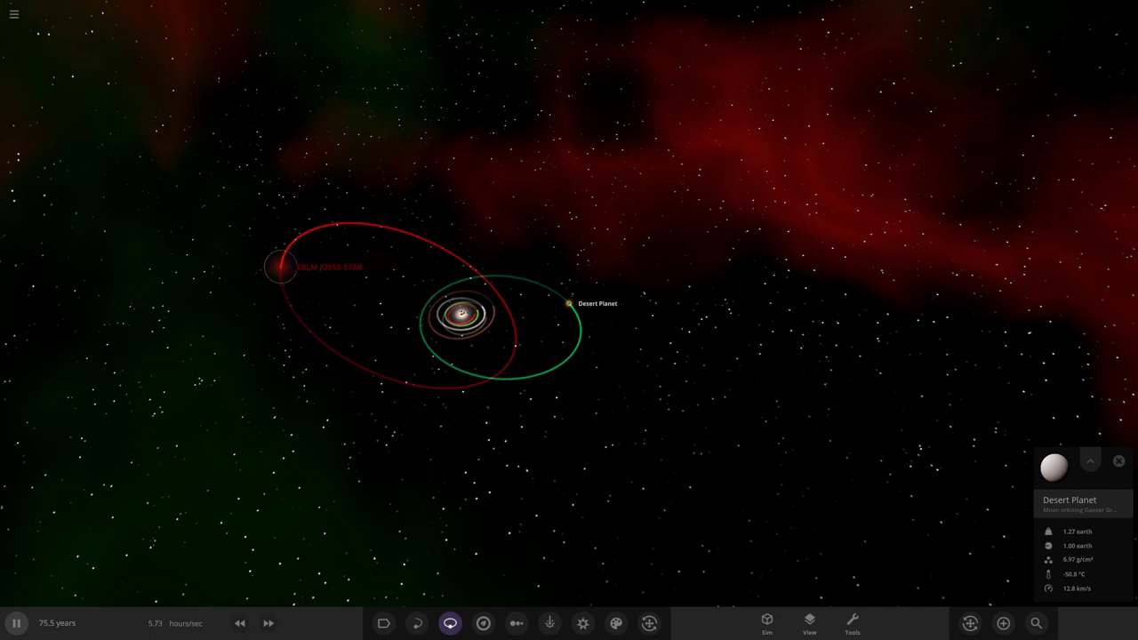
{"action": "double_click", "coordinate": [280, 267]}
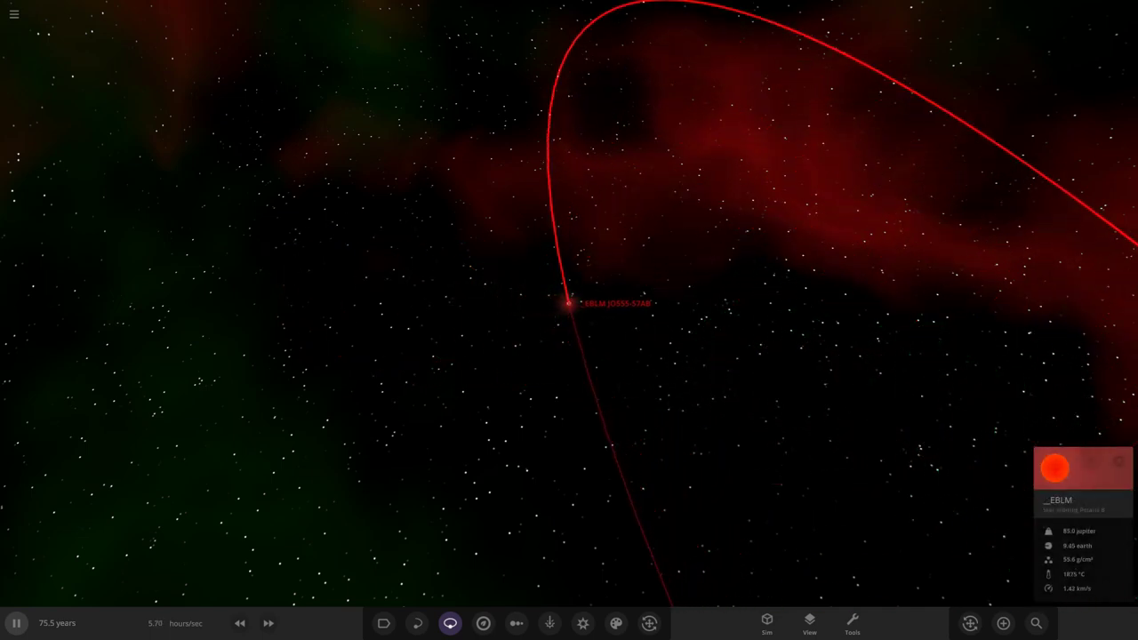
{"action": "left_click", "coordinate": [549, 327]}
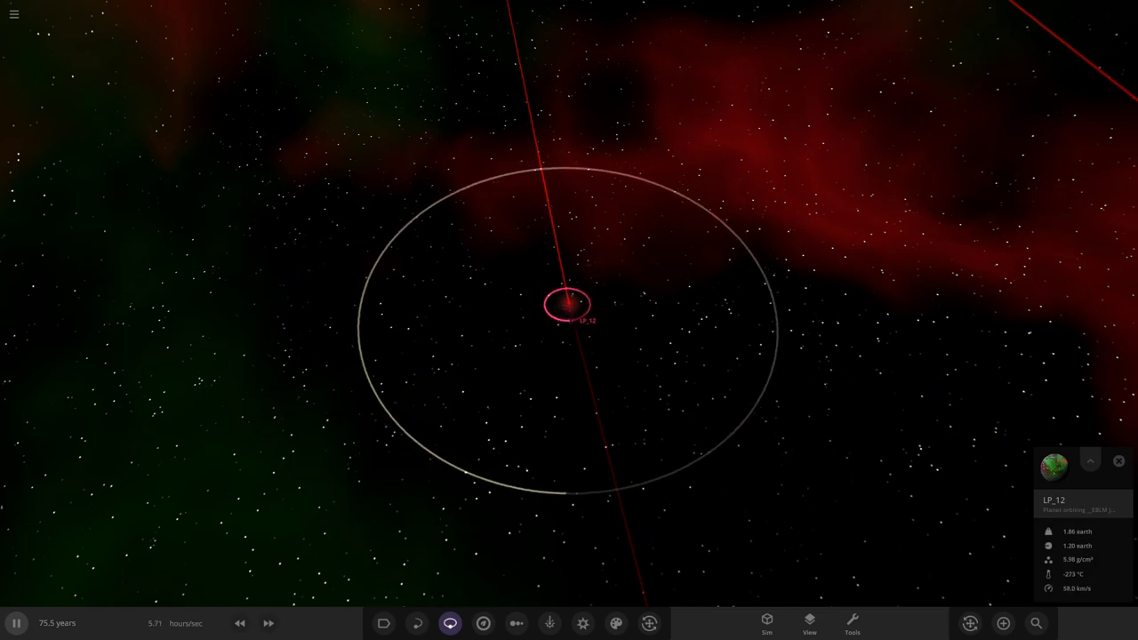
{"action": "left_click", "coordinate": [567, 493]}
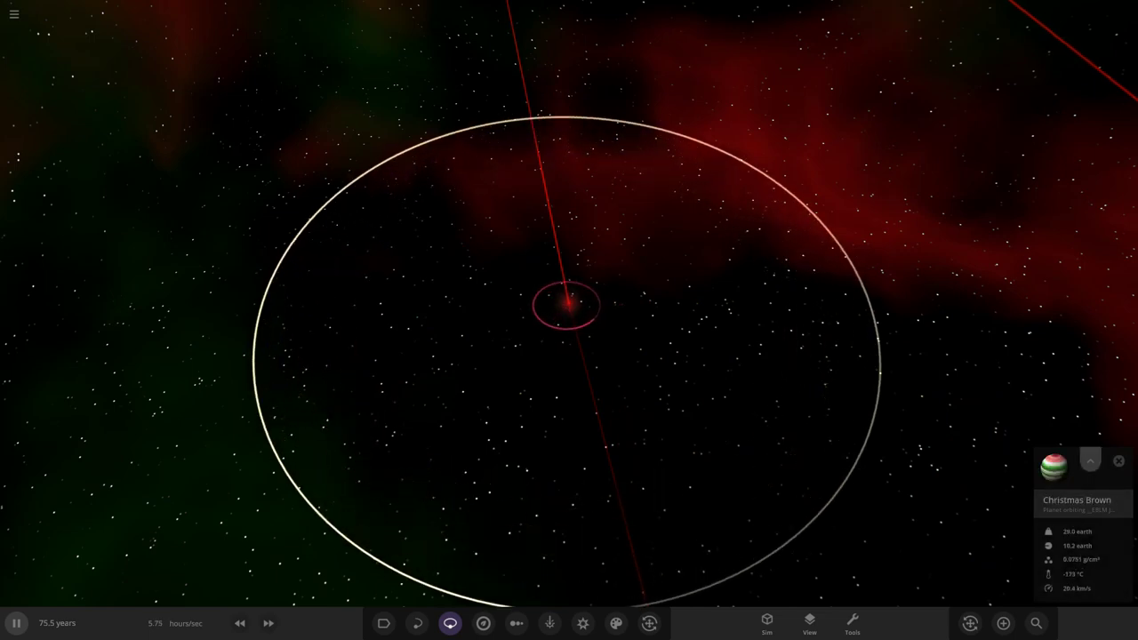
{"action": "left_click", "coordinate": [1090, 459]}
{"action": "left_click", "coordinate": [1123, 169]}
Step: Focus on LP_12, slow the simulation to about 19 minutes per second and examine the planet's surface from several sides
{"action": "double_click", "coordinate": [603, 273]}
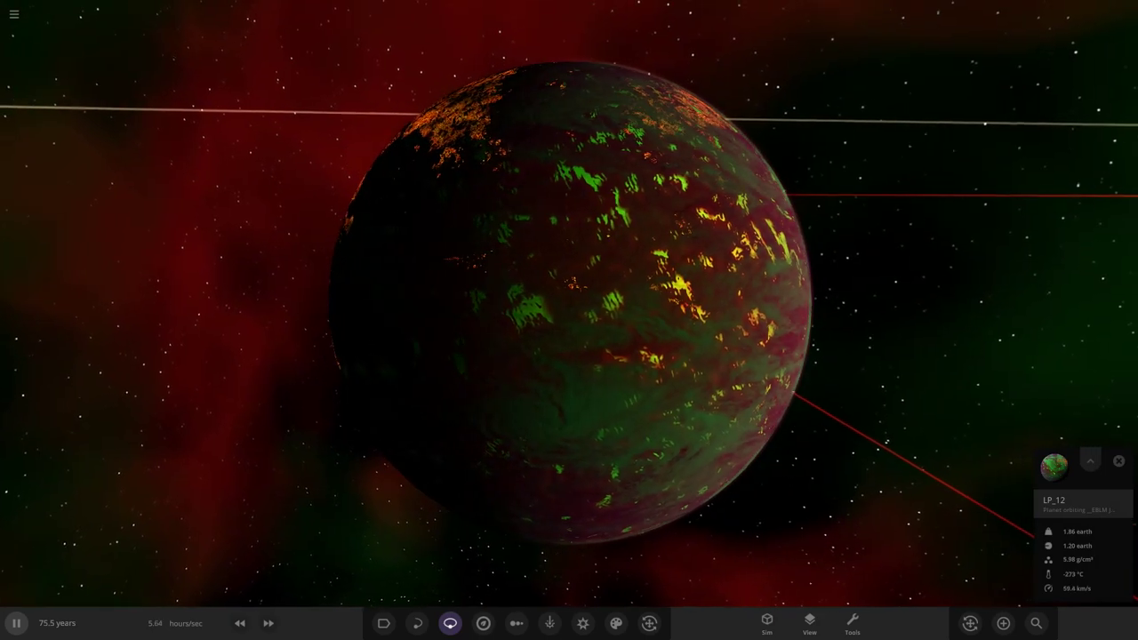
{"action": "left_click", "coordinate": [239, 623]}
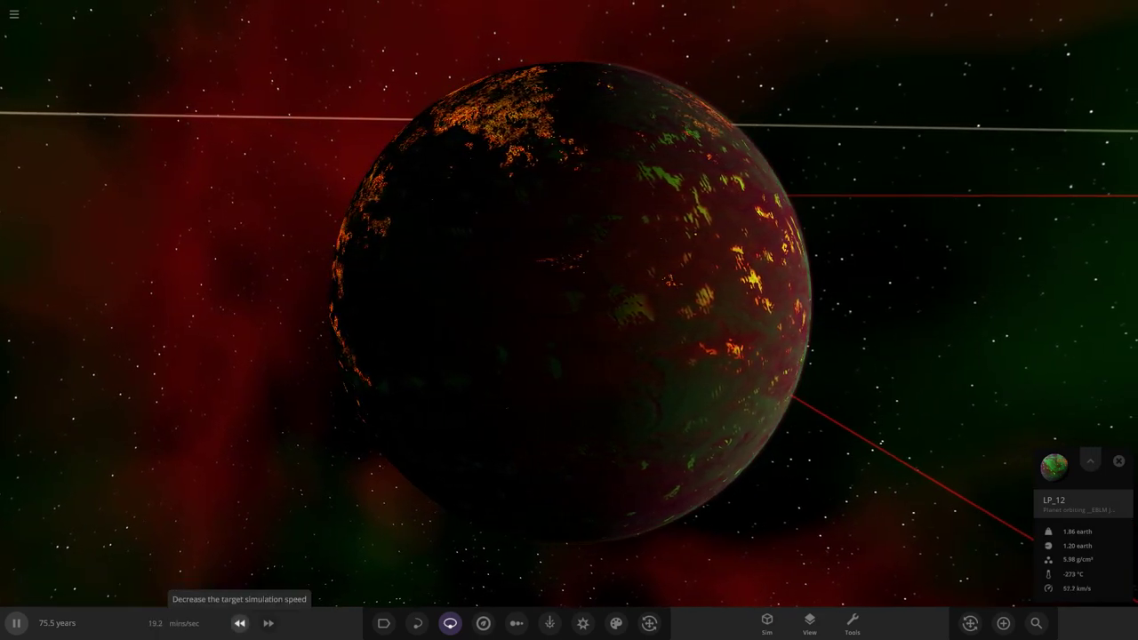
{"action": "left_click_drag", "start_coordinate": [427, 355], "coordinate": [898, 360]}
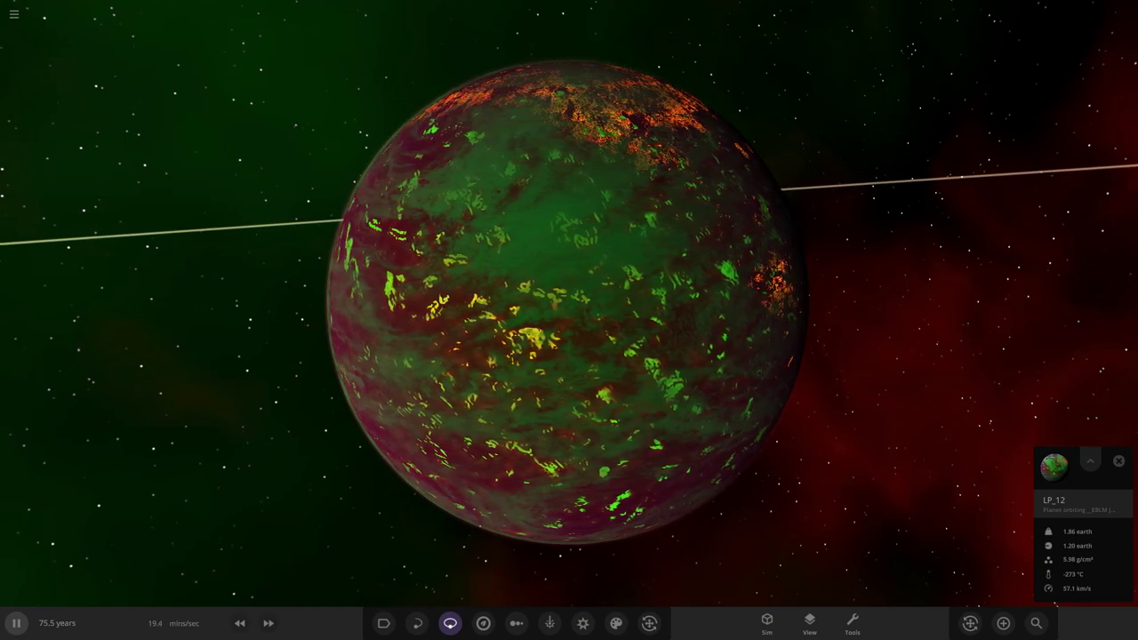
{"action": "left_click_drag", "start_coordinate": [693, 356], "coordinate": [426, 360]}
Step: Line up all bodies in the 1D Radius chart view and save the simulation as Christmas 2021
{"action": "left_click", "coordinate": [517, 623]}
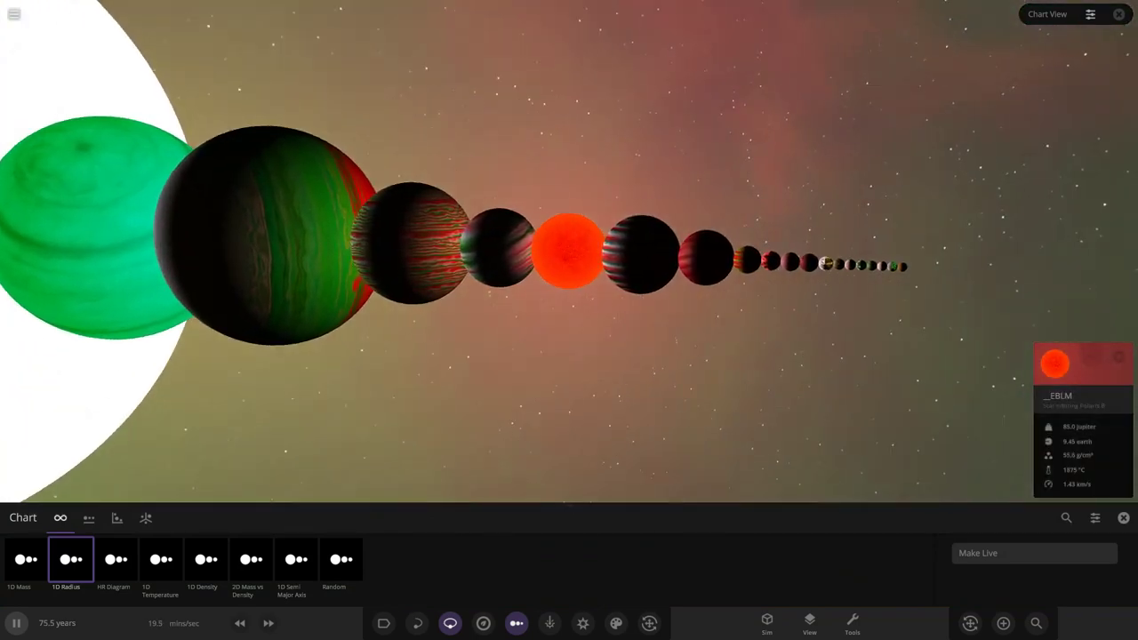
{"action": "left_click", "coordinate": [1123, 518]}
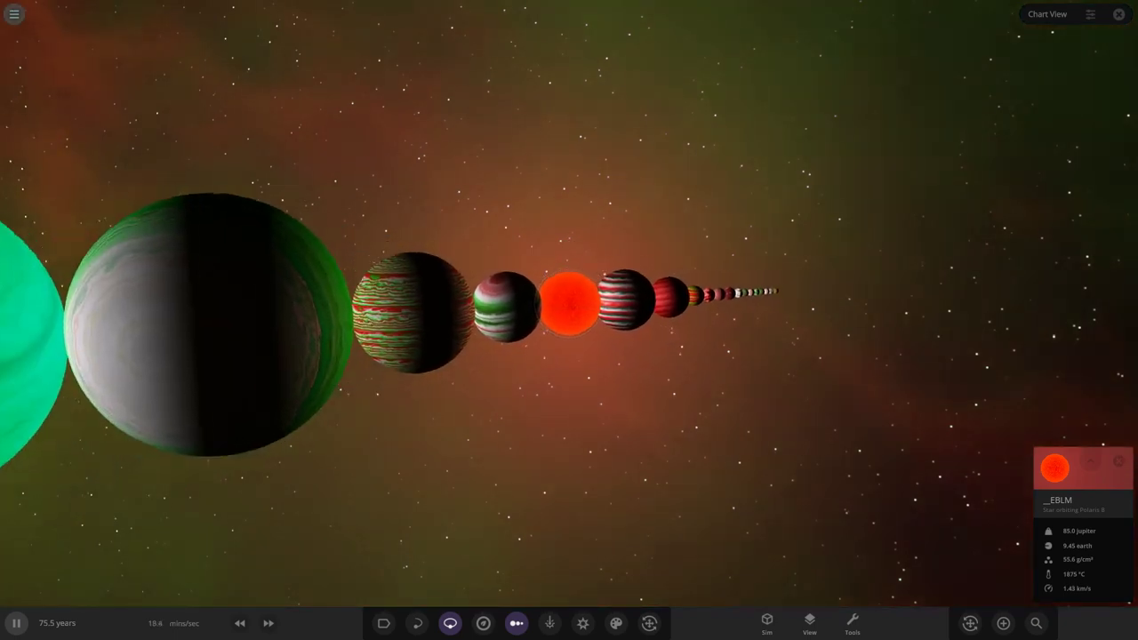
{"action": "key", "text": "Escape"}
{"action": "left_click", "coordinate": [147, 170]}
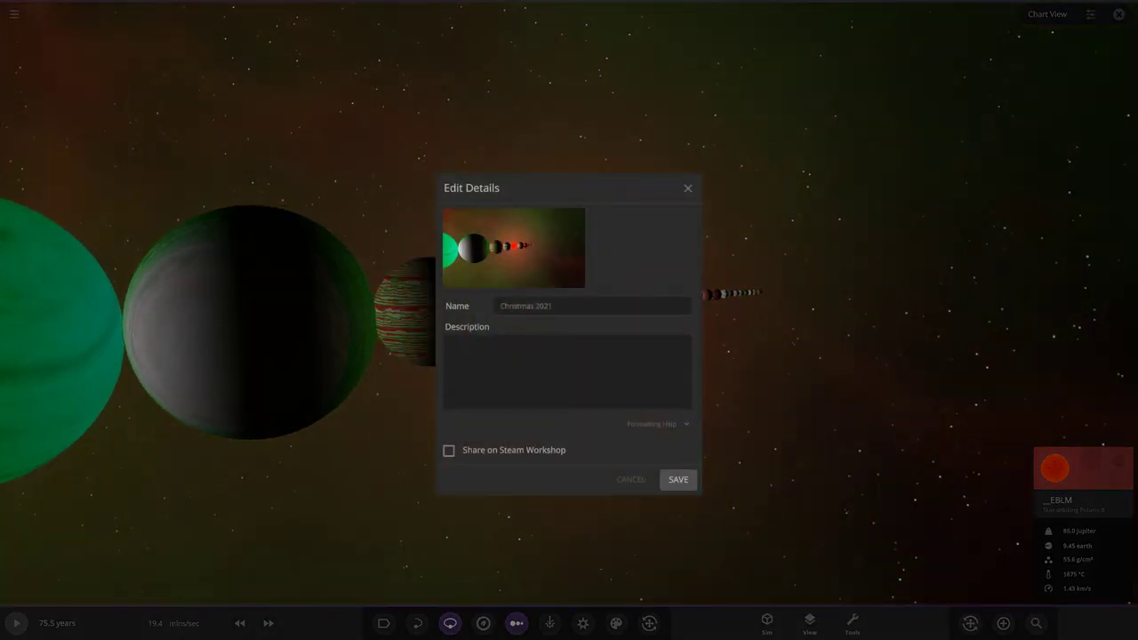
{"action": "left_click", "coordinate": [678, 479]}
{"action": "left_click", "coordinate": [628, 355]}
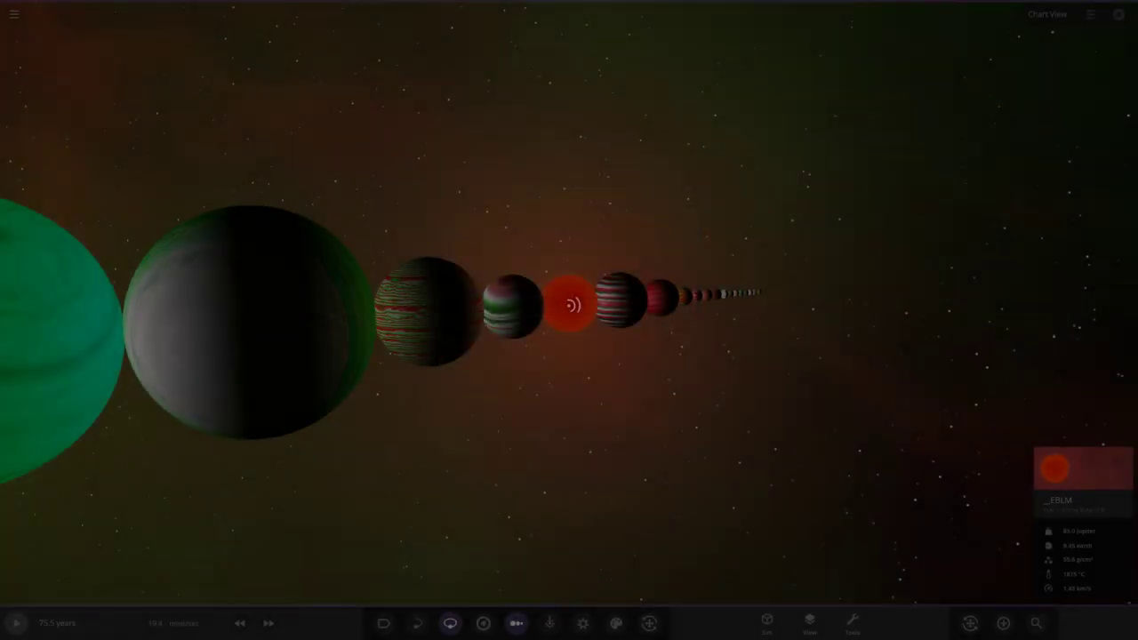